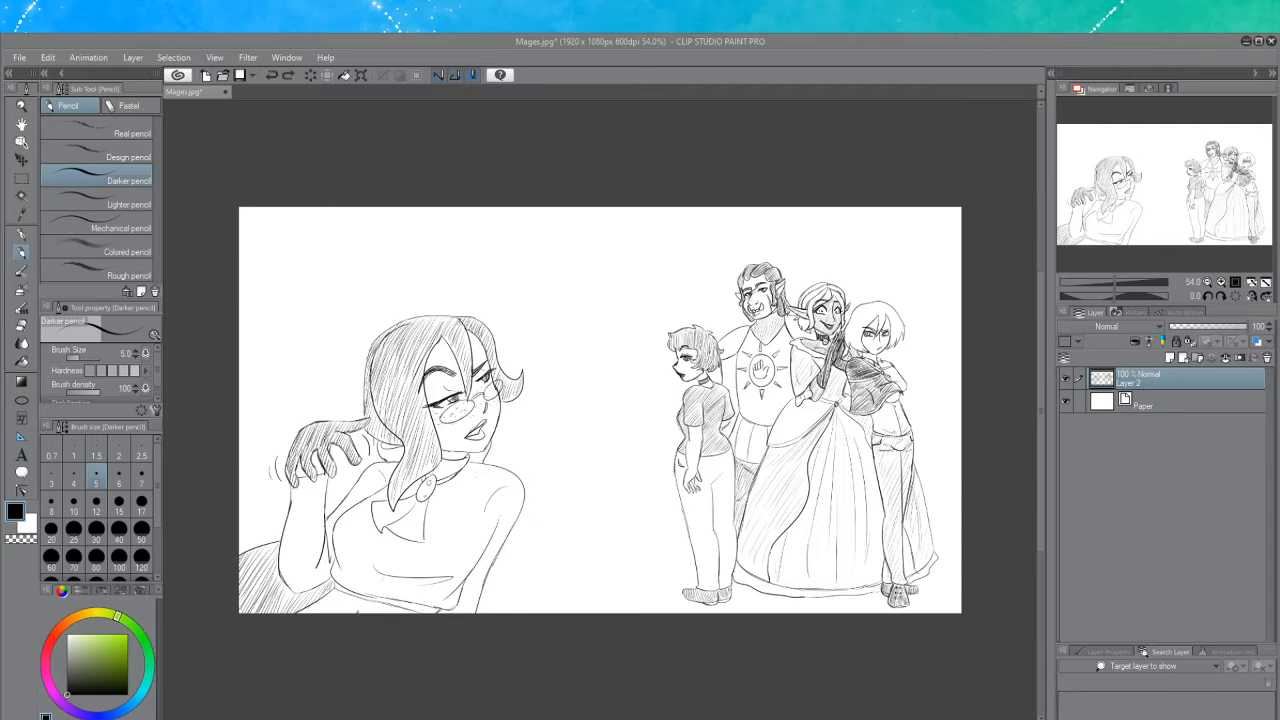
Close the Selfie.jpg document to work on the Mages sketch
scroll(549, 336, up, 2)
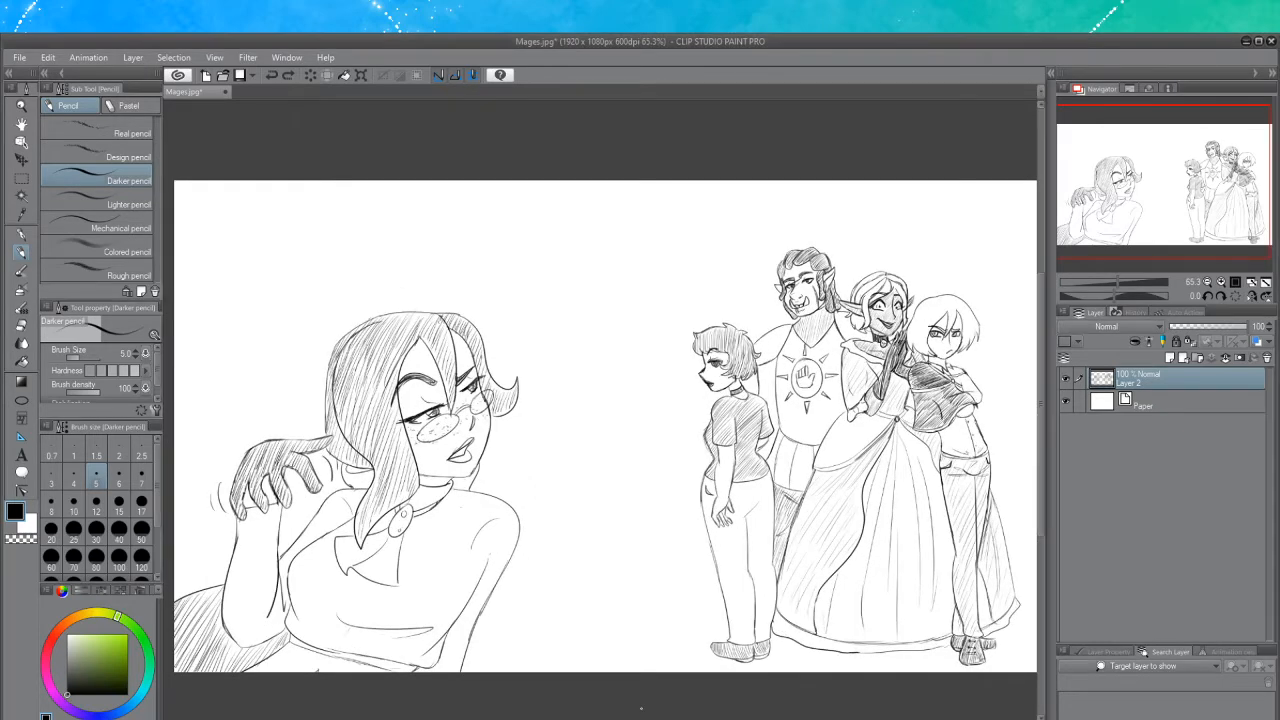
scroll(604, 426, left, 3)
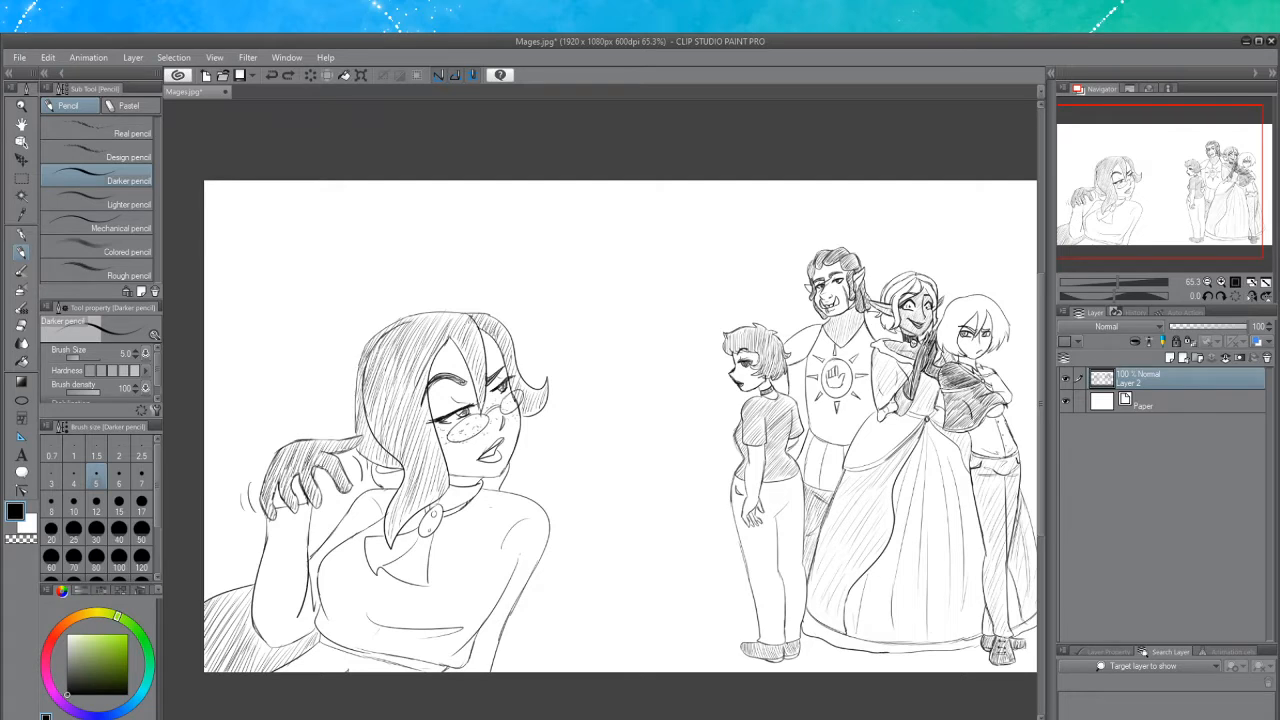
scroll(604, 426, right, 3)
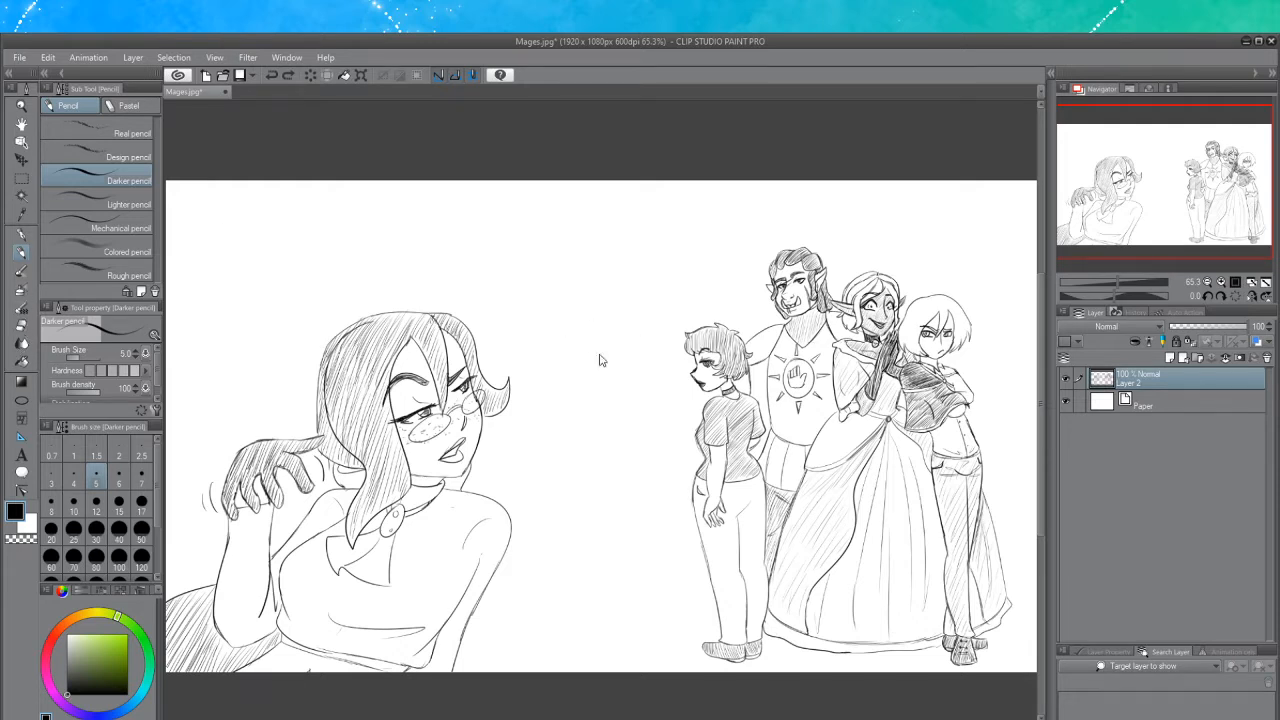
click(21, 362)
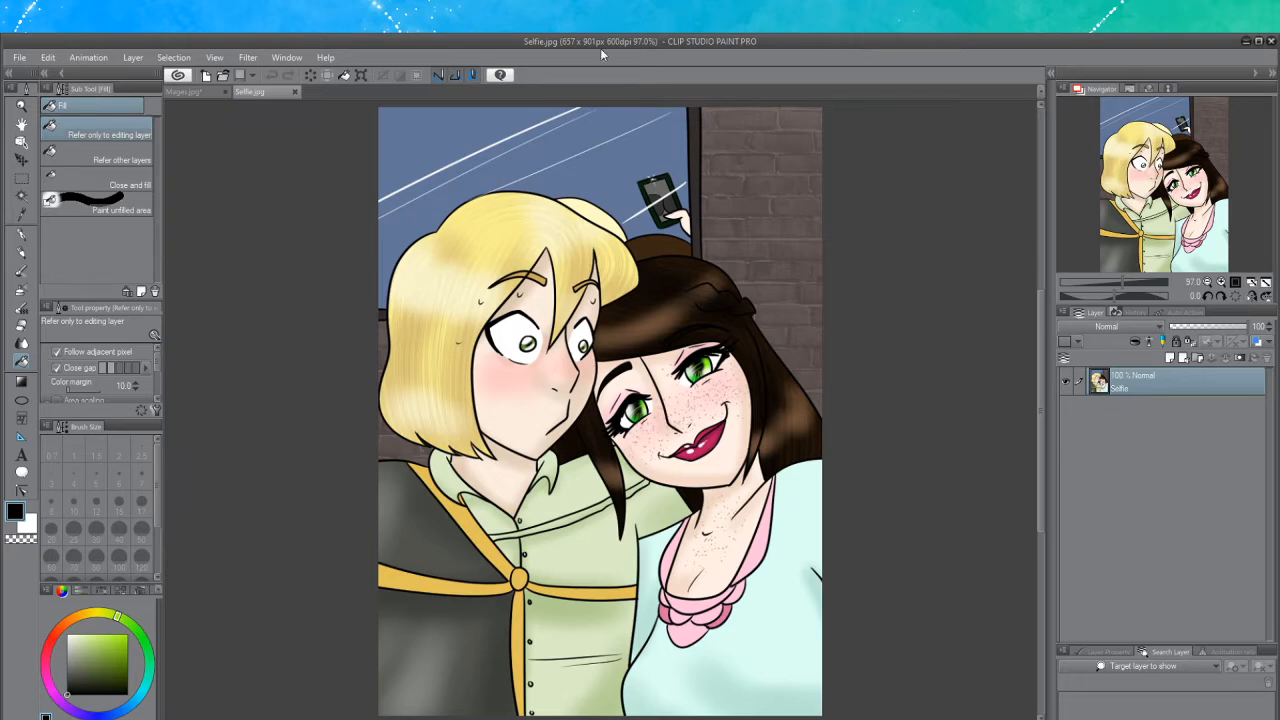
click(294, 92)
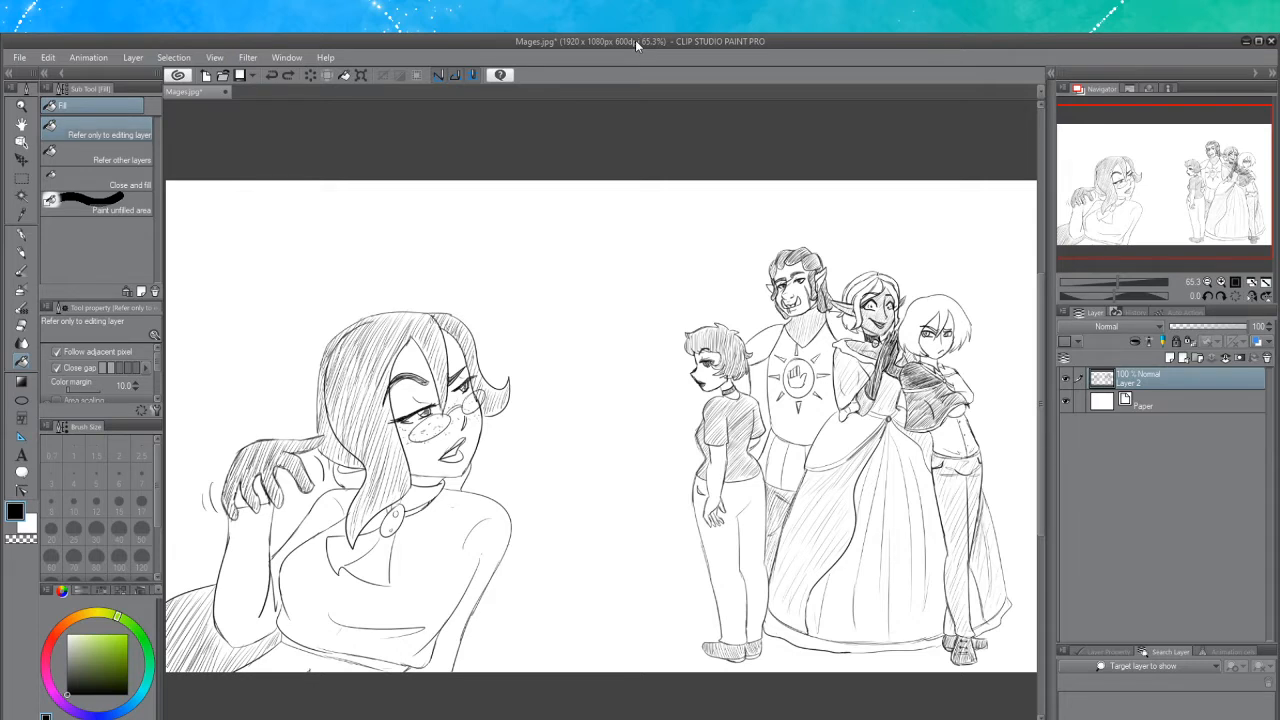
Try scribbling dark hatching over the head of the leftmost standing girl with the Darker pencil
key(p)
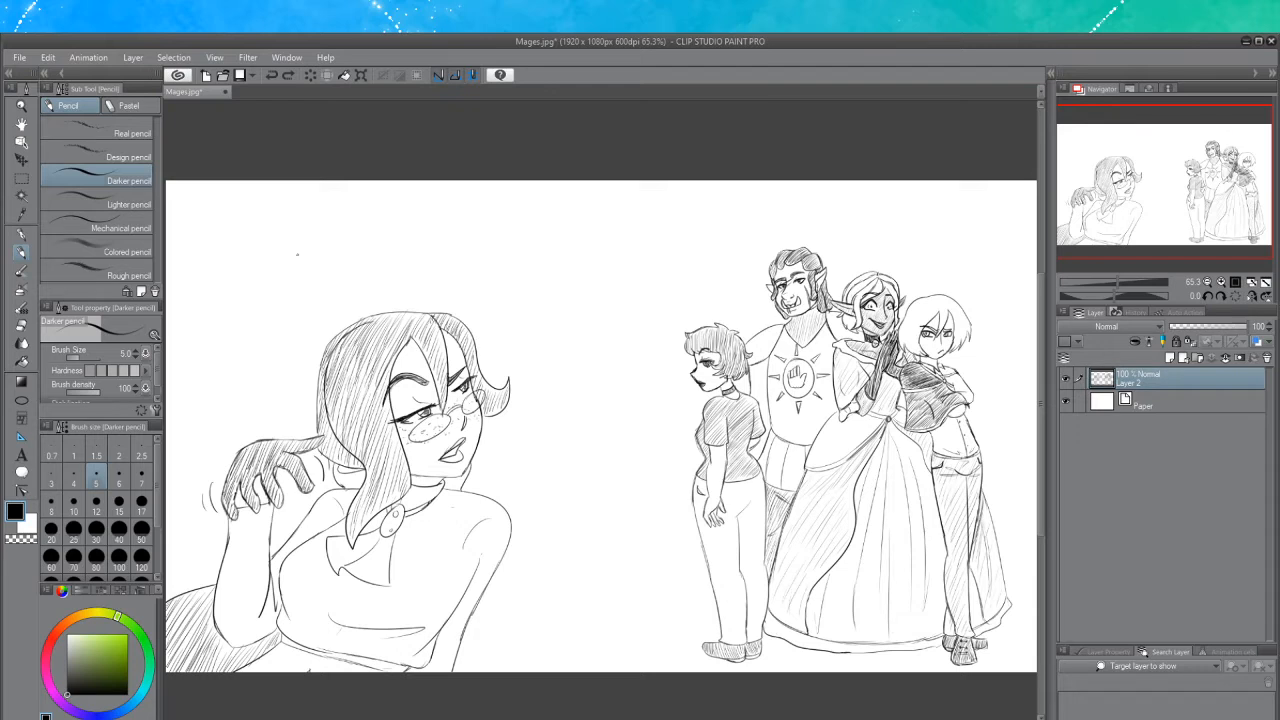
scroll(468, 384, up, 1)
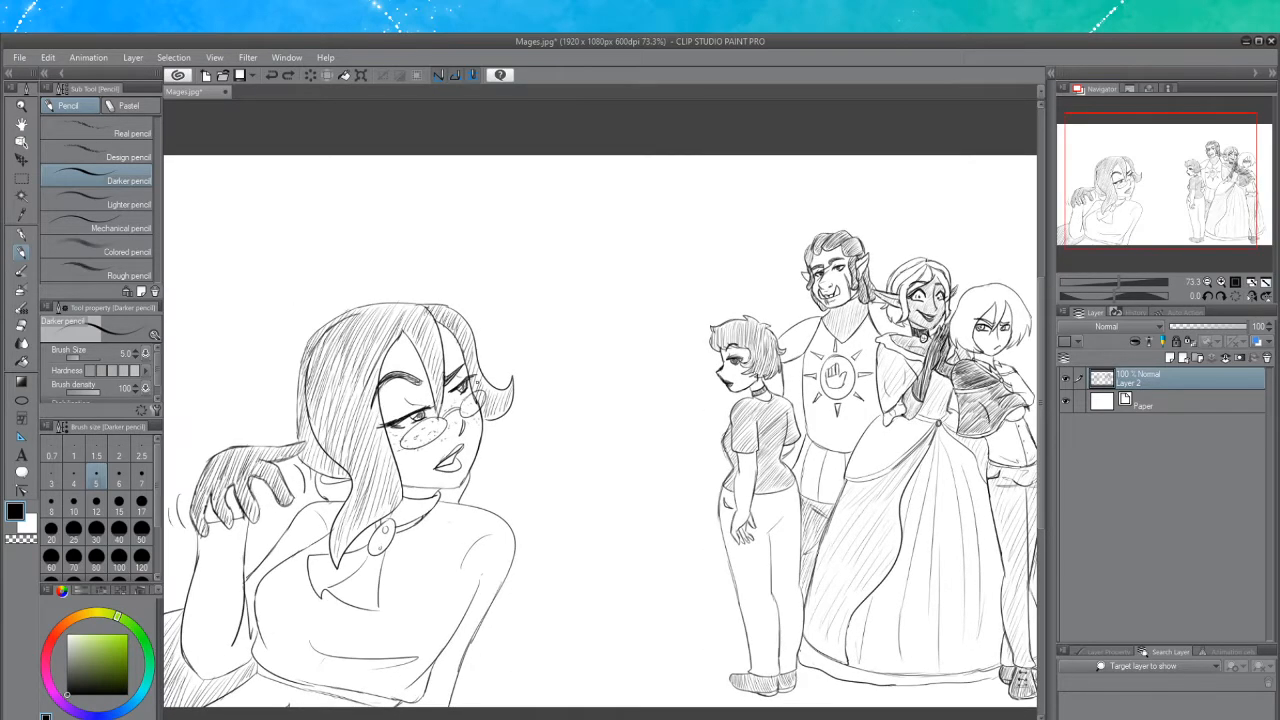
scroll(445, 500, up, 1)
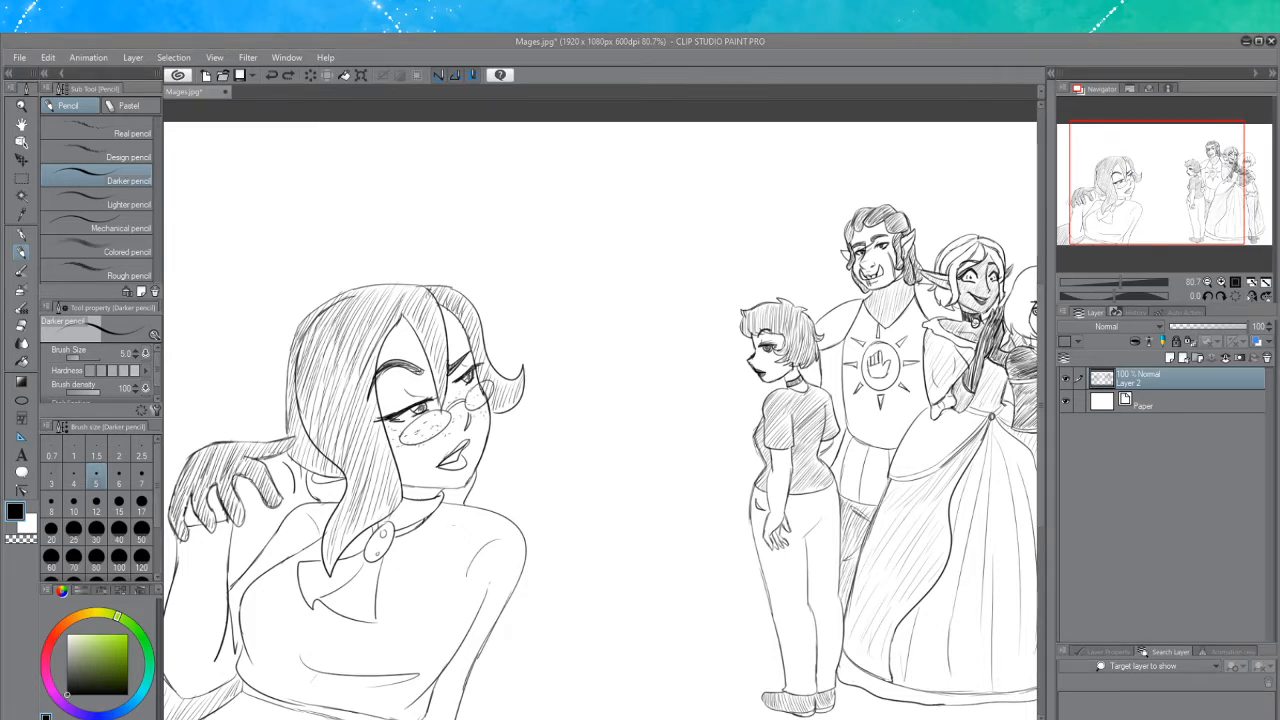
scroll(975, 270, up, 3)
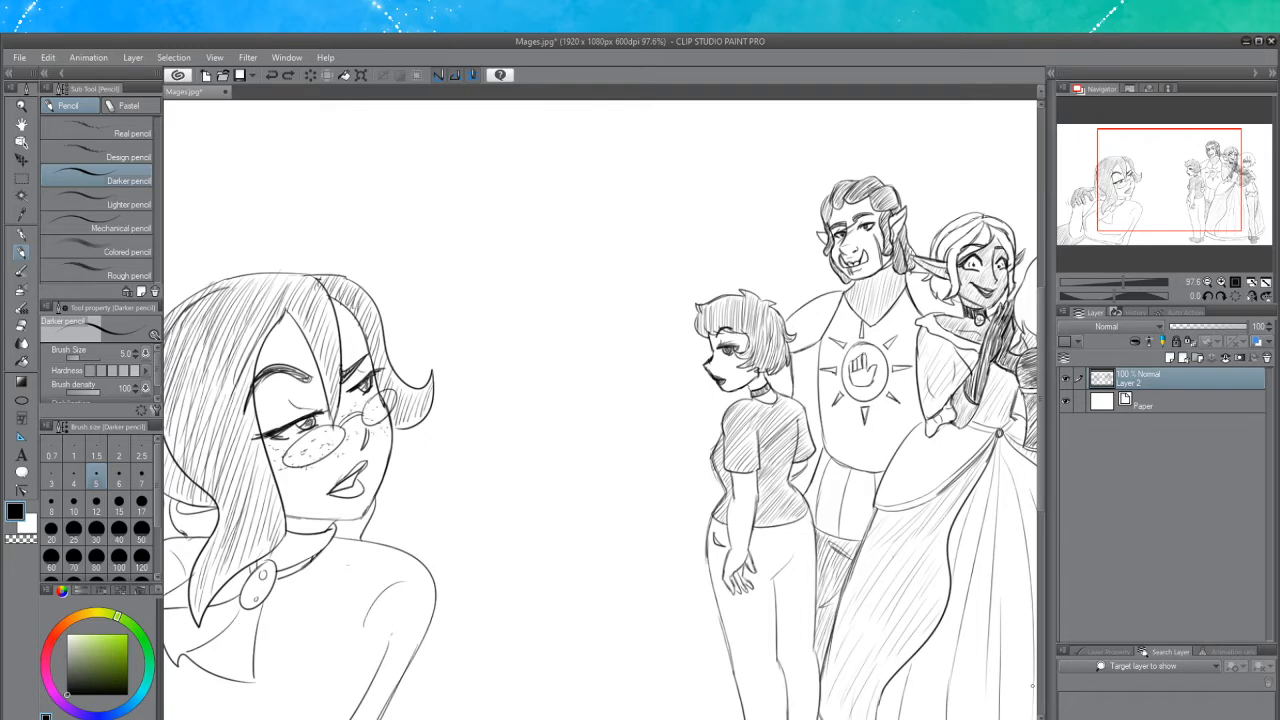
scroll(600, 410, right, 4)
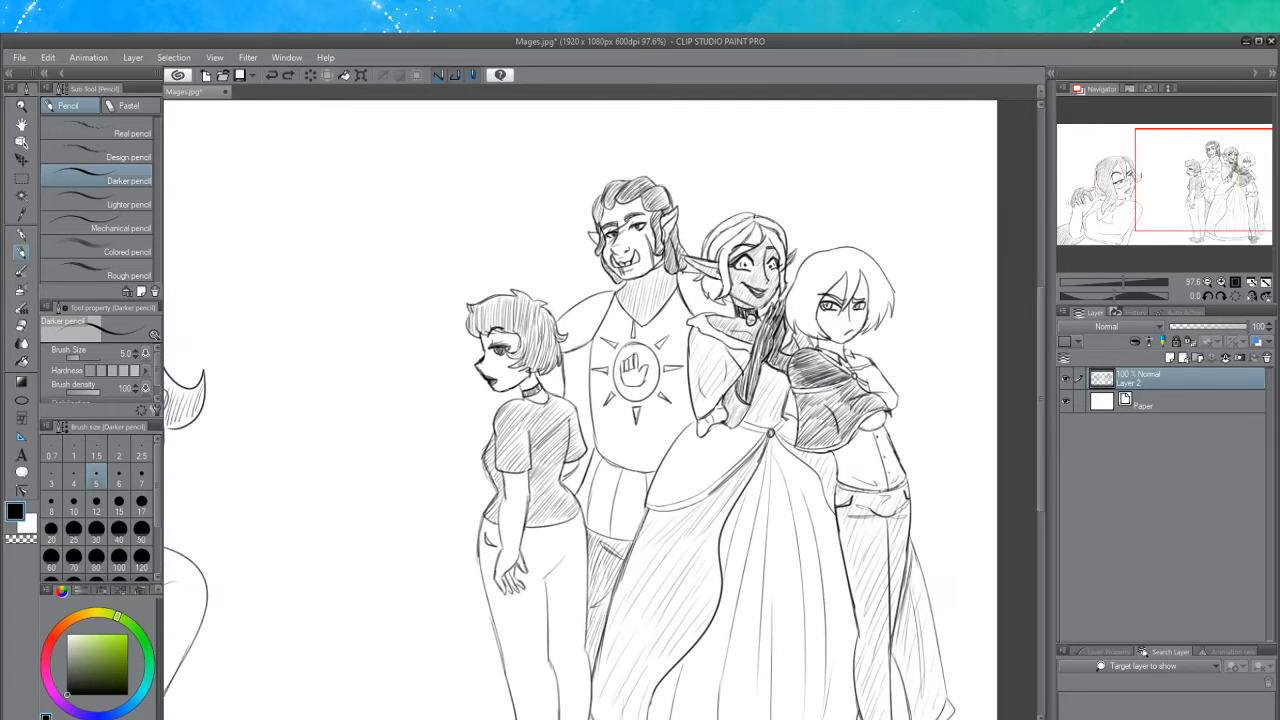
scroll(600, 410, left, 1)
scroll(700, 515, down, 2)
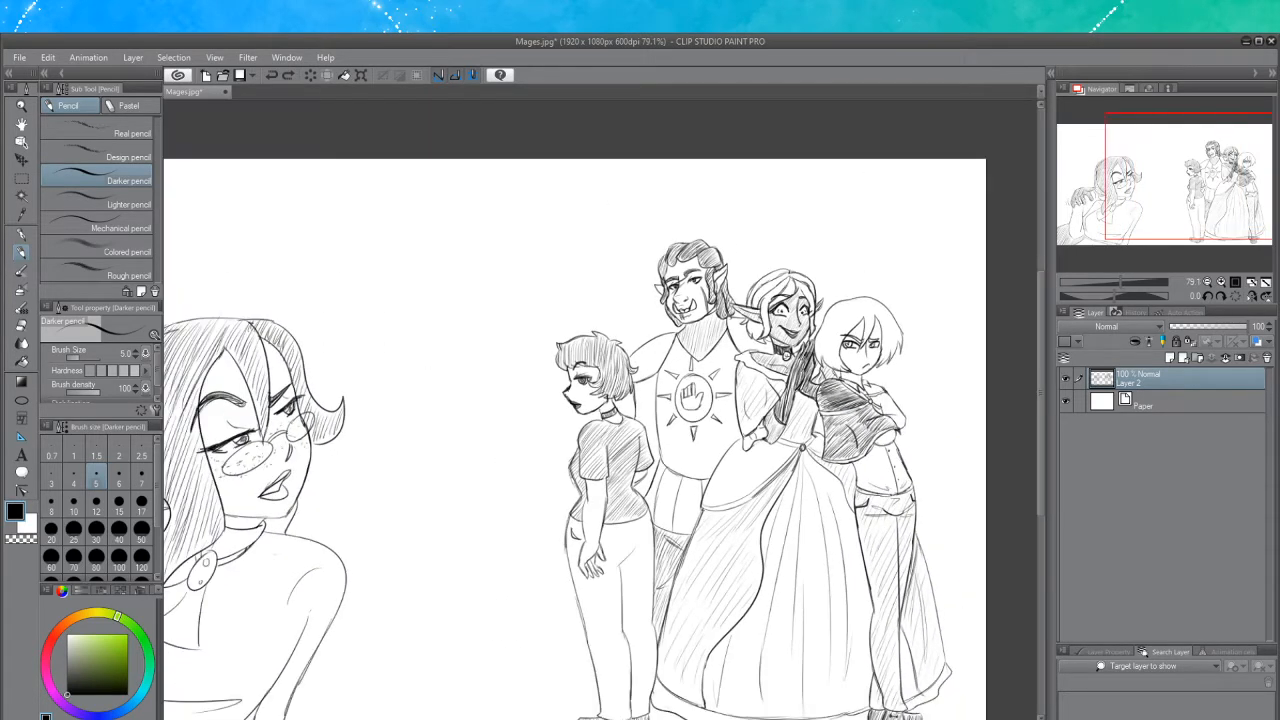
scroll(697, 545, up, 1)
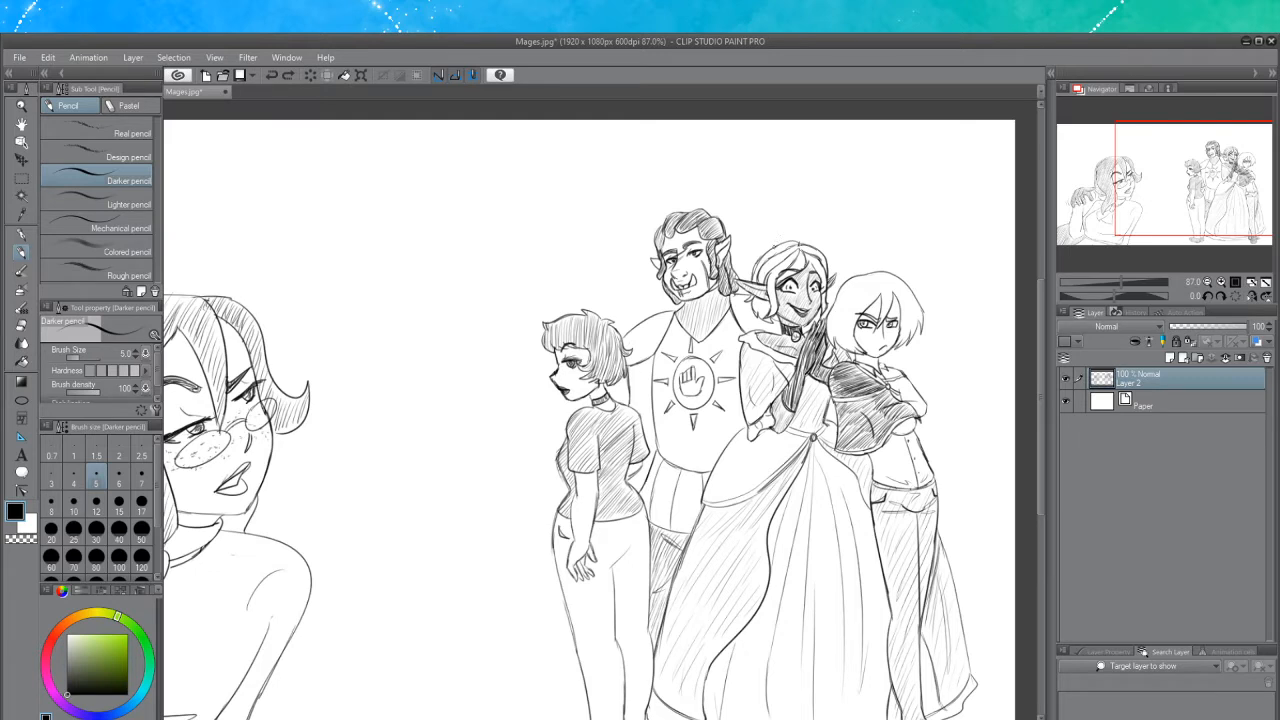
drag(615, 325, 611, 335)
mouse_move(572, 306)
mouse_down()
mouse_move(542, 346)
mouse_move(588, 330)
mouse_move(552, 362)
mouse_move(600, 330)
mouse_move(550, 384)
mouse_move(618, 392)
mouse_up()
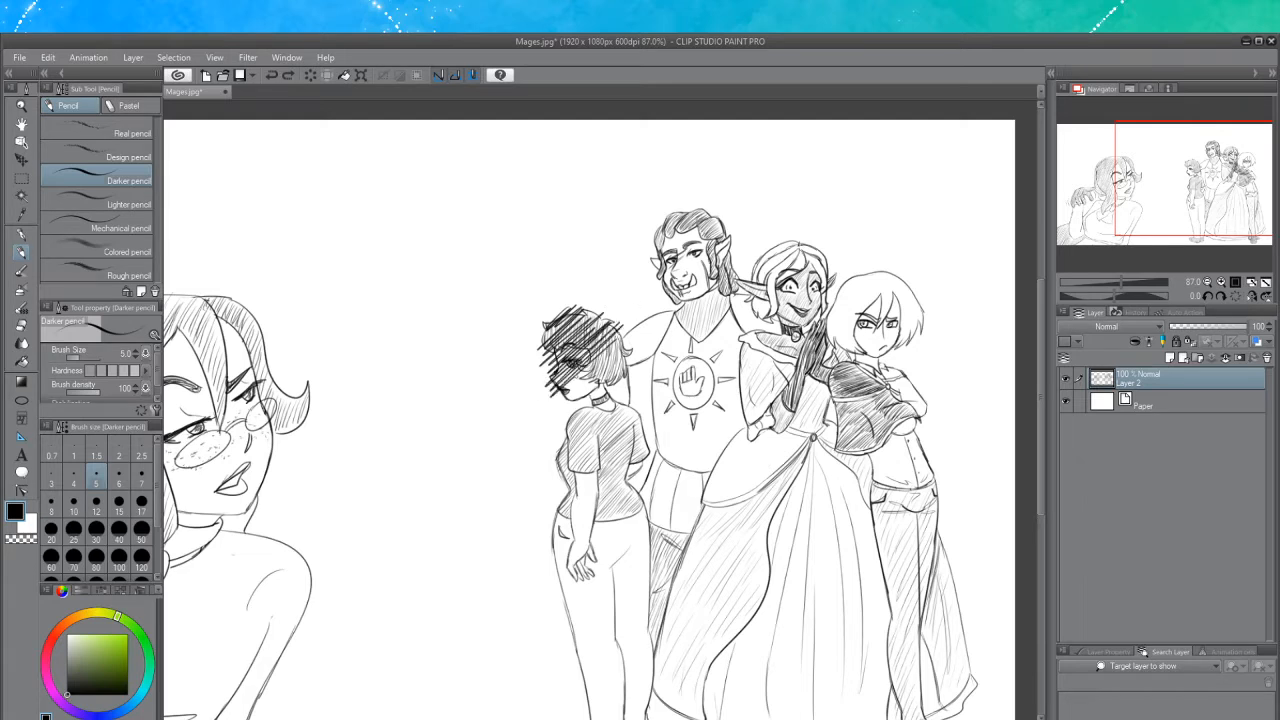
mouse_move(600, 346)
mouse_down()
mouse_move(556, 408)
mouse_move(604, 372)
mouse_up()
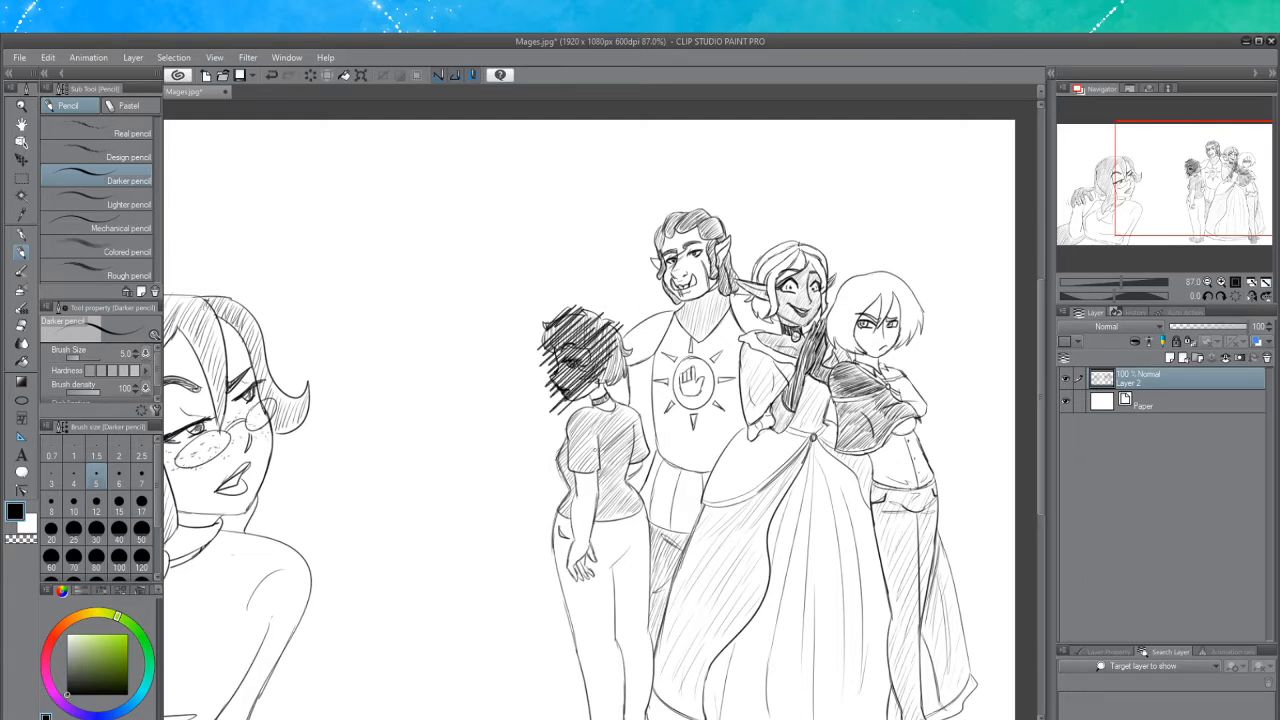
key(ctrl+z)
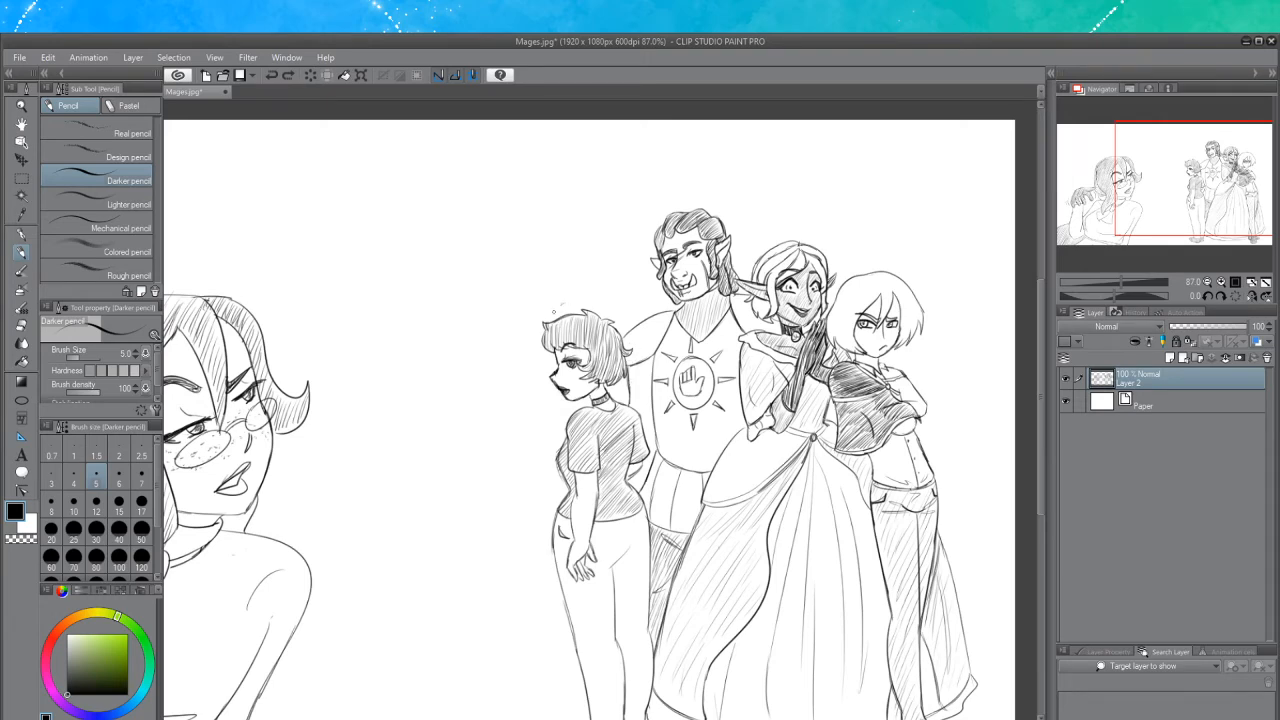
mouse_move(555, 311)
mouse_down()
mouse_move(580, 301)
mouse_move(574, 316)
mouse_up()
key(ctrl+z)
Try blacking out the leftmost standing girl with the G-pen at brush size 64.4
click(22, 236)
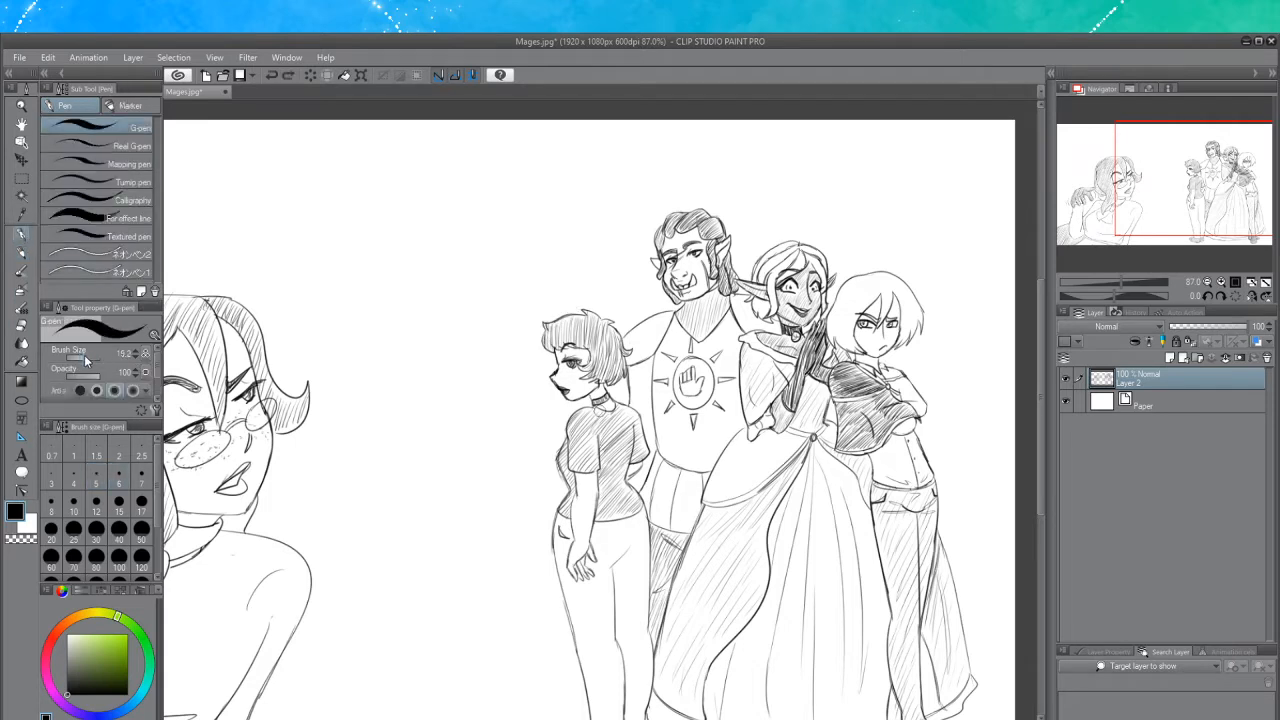
drag(85, 360, 89, 358)
mouse_move(588, 311)
mouse_down()
mouse_move(556, 372)
mouse_move(590, 360)
mouse_move(575, 405)
mouse_move(588, 450)
mouse_up()
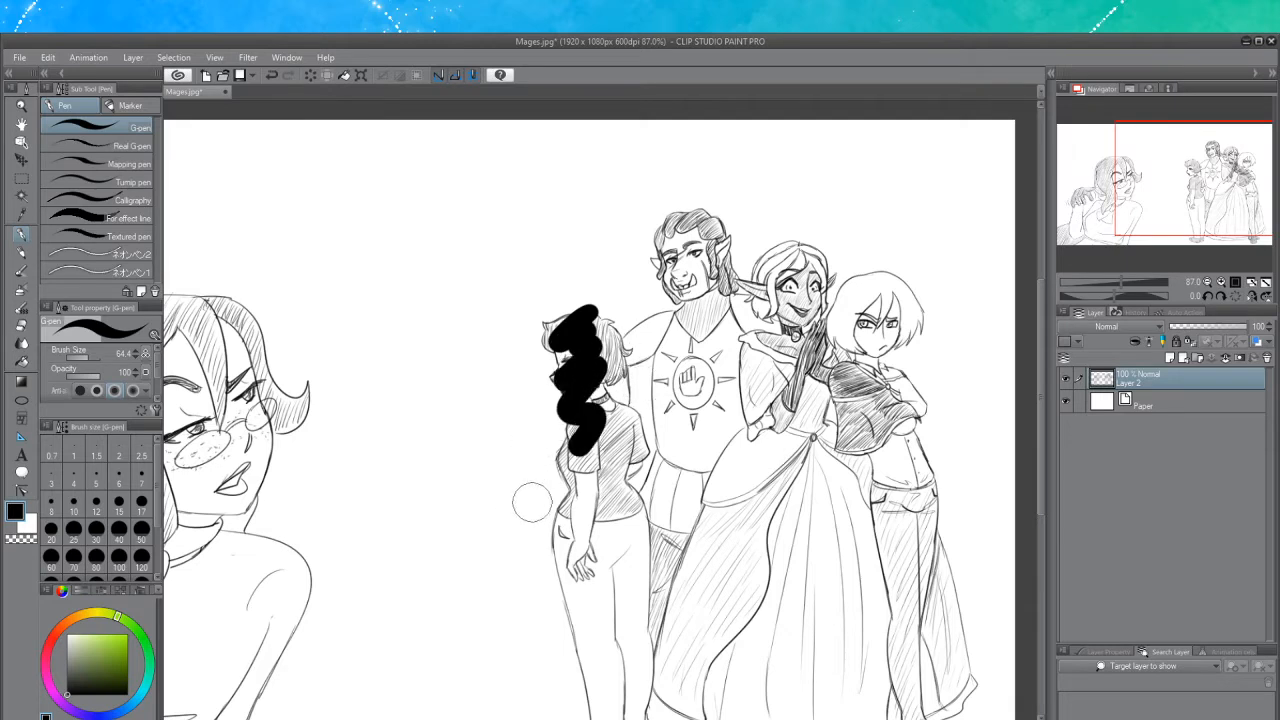
mouse_move(532, 502)
mouse_down()
mouse_move(531, 537)
mouse_move(638, 411)
mouse_move(581, 403)
mouse_move(615, 360)
mouse_move(588, 357)
mouse_move(600, 330)
mouse_move(580, 400)
mouse_move(600, 440)
mouse_move(567, 537)
mouse_move(595, 505)
mouse_move(569, 571)
mouse_move(598, 565)
mouse_up()
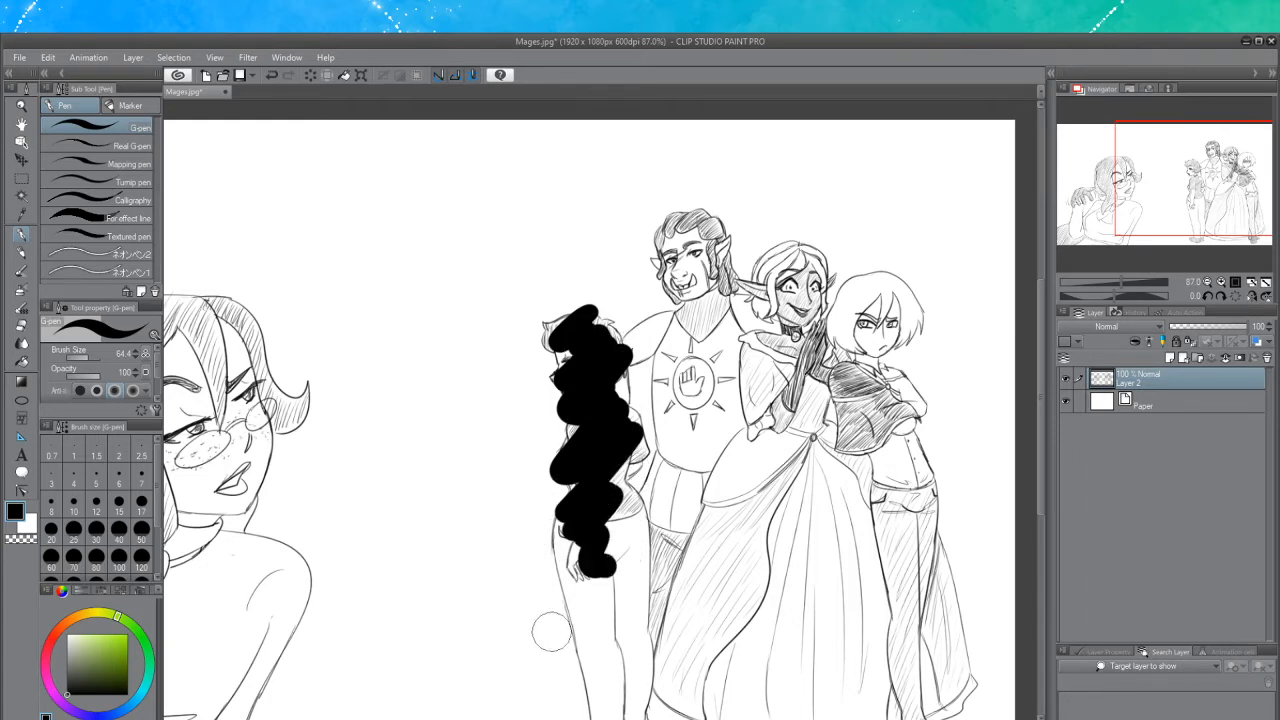
mouse_move(551, 631)
mouse_down()
mouse_move(638, 510)
mouse_move(645, 450)
mouse_move(598, 496)
mouse_move(611, 528)
mouse_move(543, 600)
mouse_move(645, 525)
mouse_move(575, 630)
mouse_move(600, 625)
mouse_move(645, 562)
mouse_move(570, 705)
mouse_move(640, 640)
mouse_move(610, 700)
mouse_move(630, 690)
mouse_up()
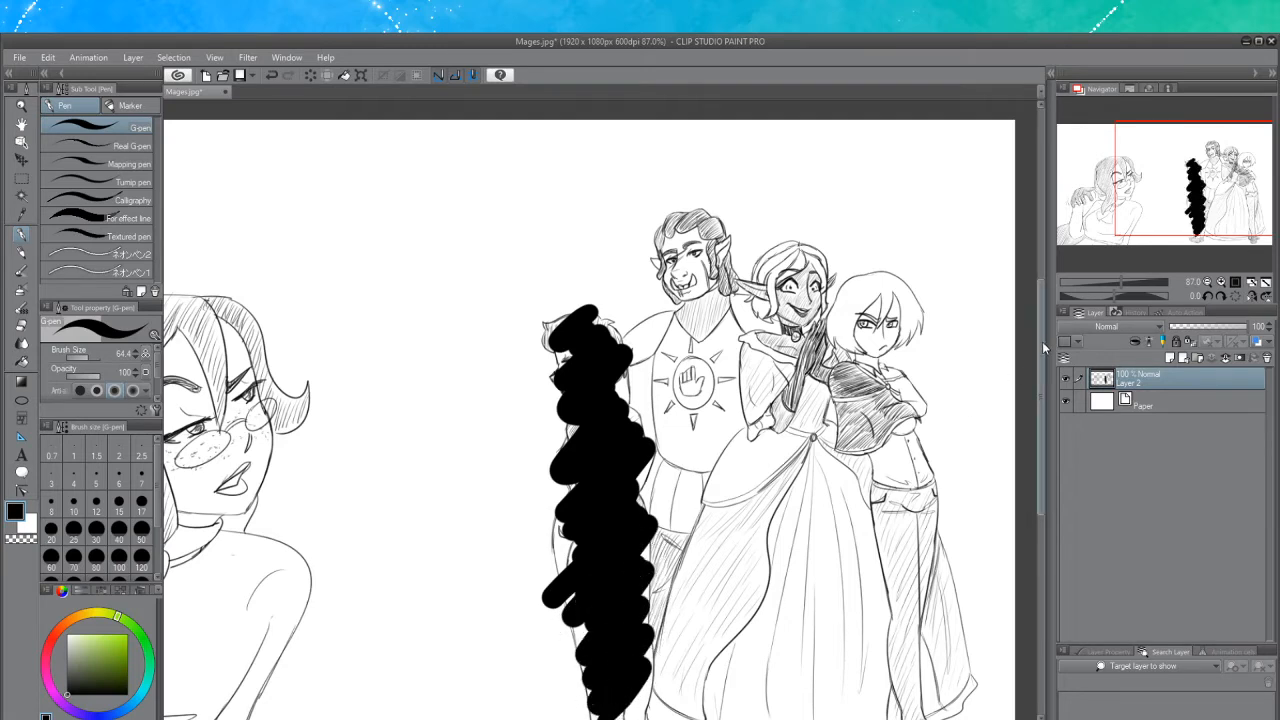
drag(1042, 342, 1041, 389)
mouse_move(641, 567)
mouse_down()
mouse_move(606, 600)
mouse_move(659, 572)
mouse_move(602, 631)
mouse_move(642, 611)
mouse_move(598, 648)
mouse_move(560, 638)
mouse_up()
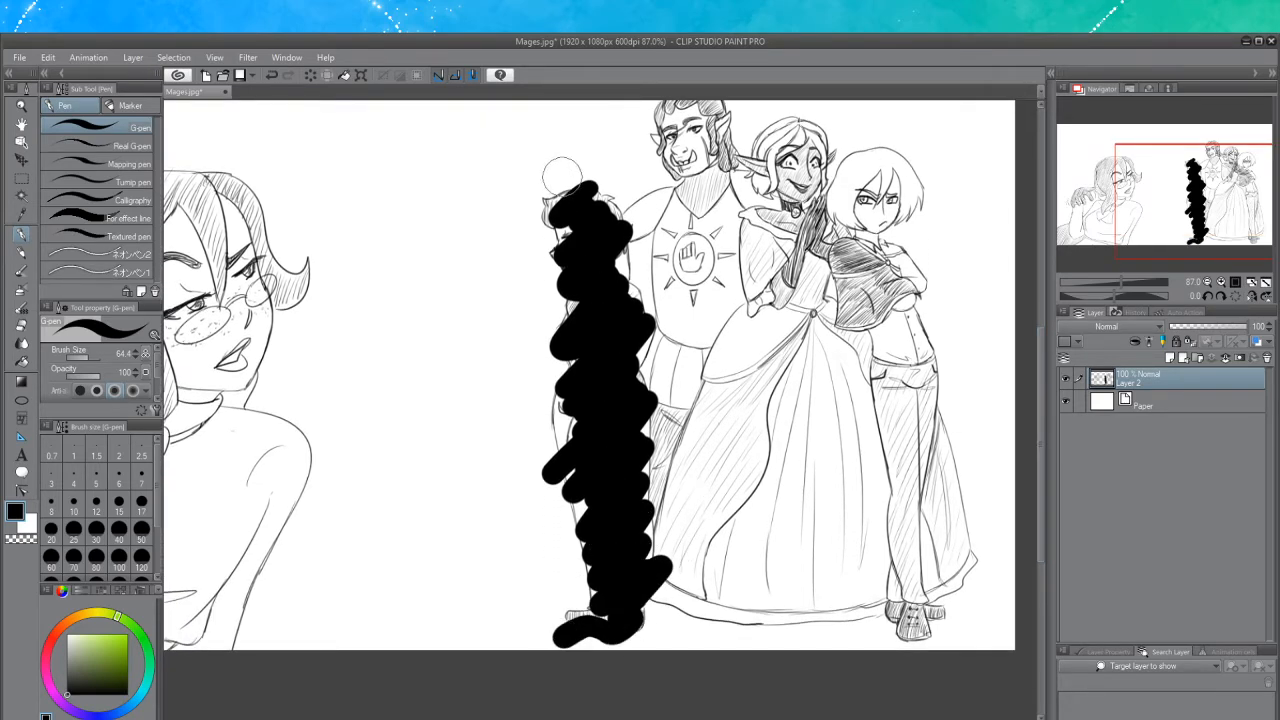
mouse_move(562, 175)
mouse_down()
mouse_move(527, 207)
mouse_move(611, 168)
mouse_move(527, 237)
mouse_move(622, 183)
mouse_move(544, 252)
mouse_move(634, 200)
mouse_move(589, 210)
mouse_move(598, 204)
mouse_move(534, 256)
mouse_move(599, 226)
mouse_move(553, 273)
mouse_move(585, 290)
mouse_move(556, 322)
mouse_up()
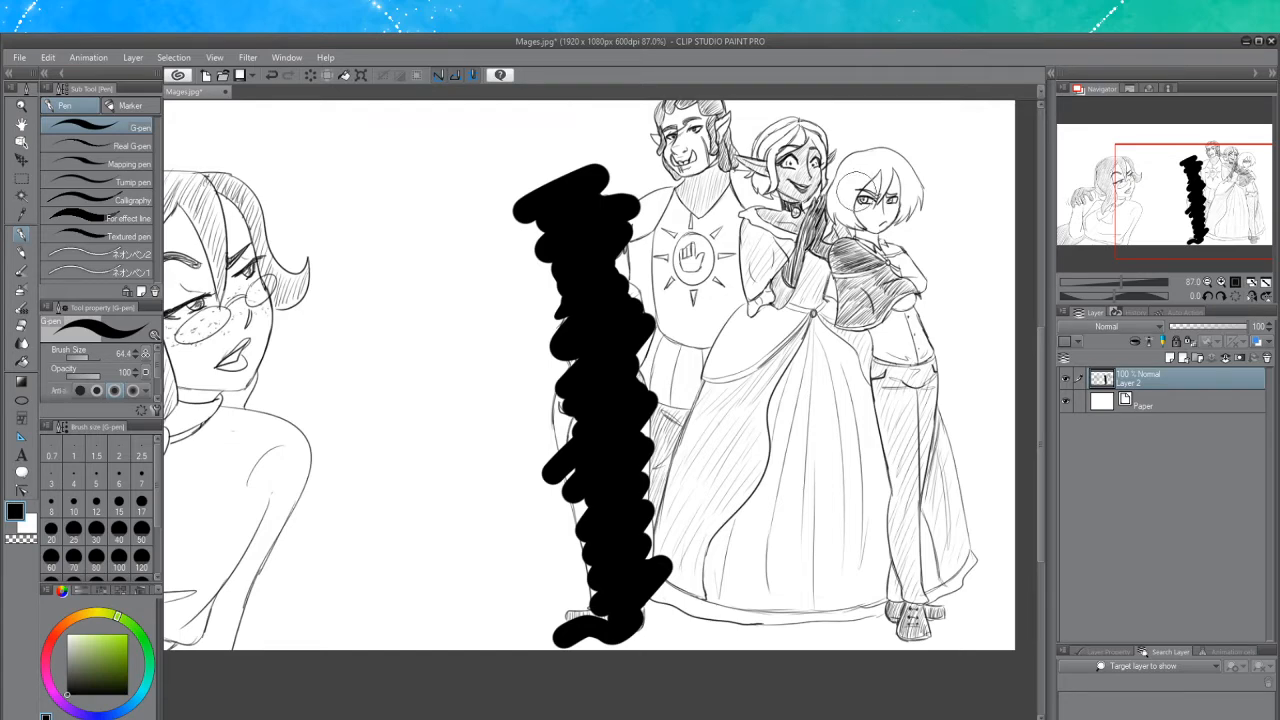
key(ctrl+z)
key(ctrl+z)
key(ctrl+z)
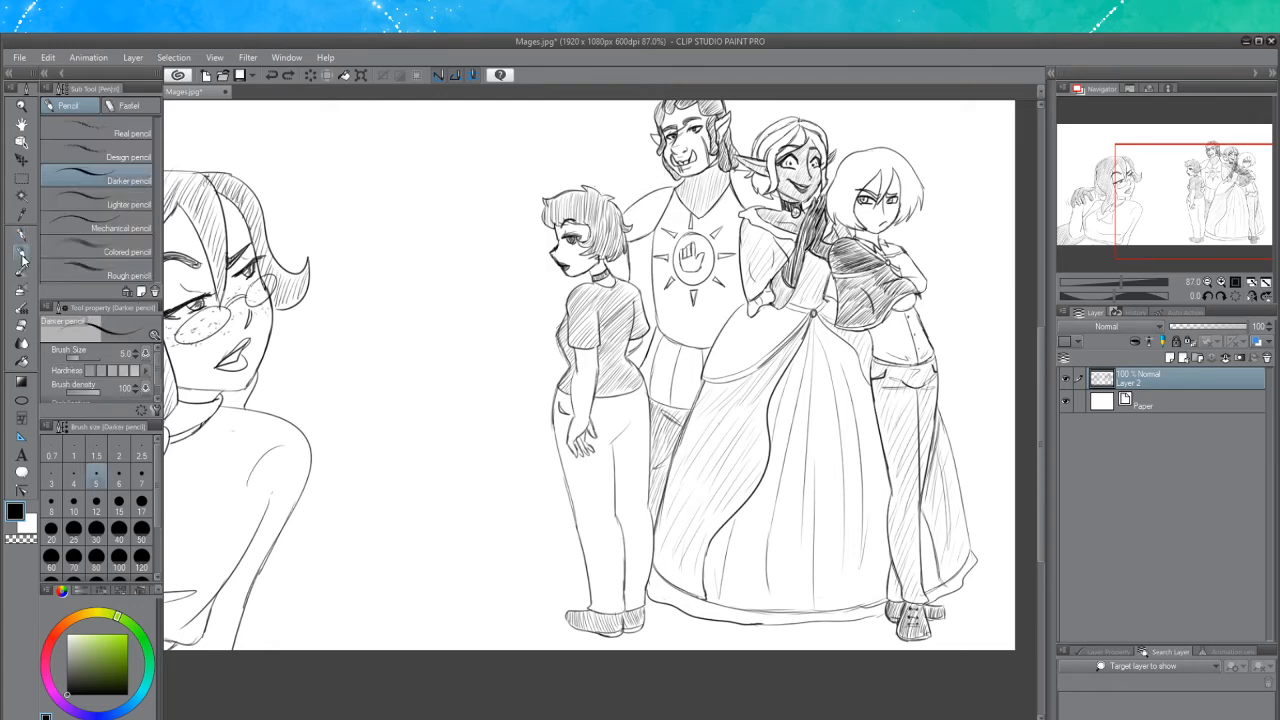
Try a scribble over the leftmost girl's head with the Darker pencil
click(21, 252)
mouse_move(557, 197)
mouse_down()
mouse_move(547, 209)
mouse_move(574, 188)
mouse_move(548, 214)
mouse_move(585, 195)
mouse_move(598, 225)
mouse_move(560, 245)
mouse_move(605, 205)
mouse_move(555, 262)
mouse_move(615, 210)
mouse_move(548, 282)
mouse_move(606, 228)
mouse_move(560, 290)
mouse_move(625, 238)
mouse_move(600, 255)
mouse_move(615, 215)
mouse_move(555, 320)
mouse_move(600, 265)
mouse_move(560, 340)
mouse_up()
drag(558, 354, 561, 388)
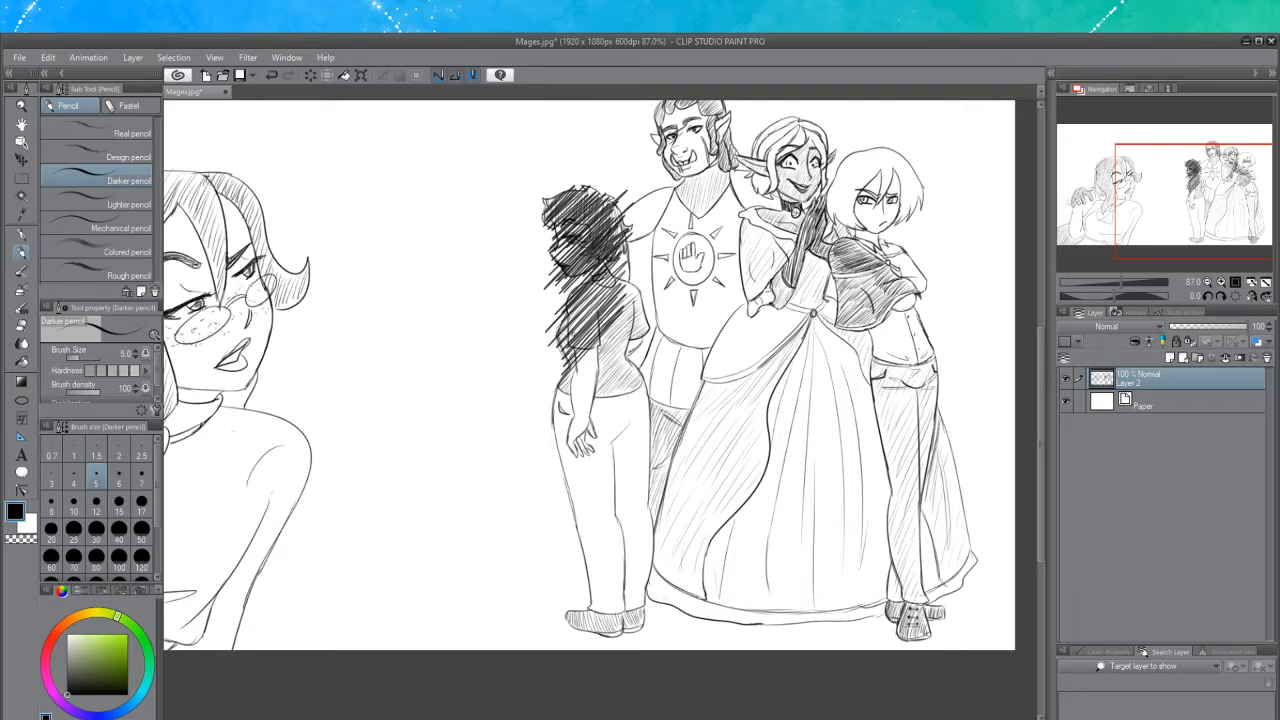
key(ctrl+z)
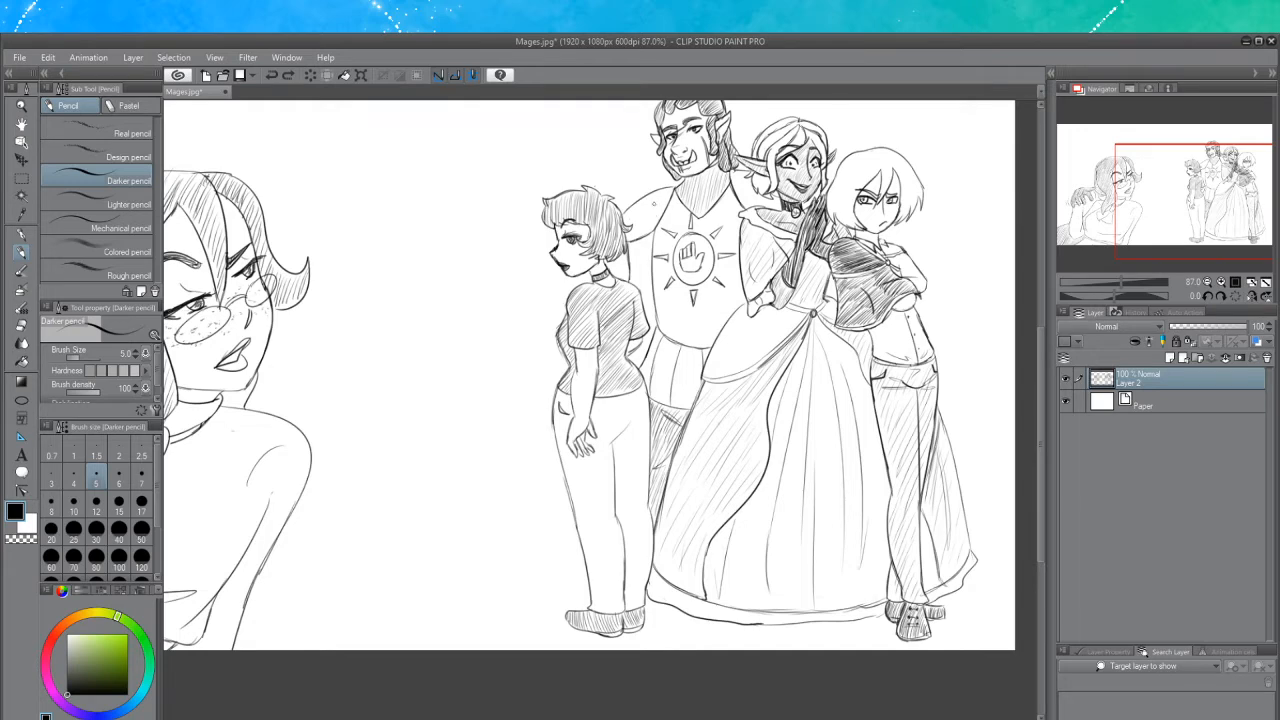
Try drawing long diagonal pencil lines across the leftmost girl
drag(645, 204, 581, 622)
key(ctrl+z)
drag(655, 193, 543, 564)
key(ctrl+z)
drag(642, 203, 523, 581)
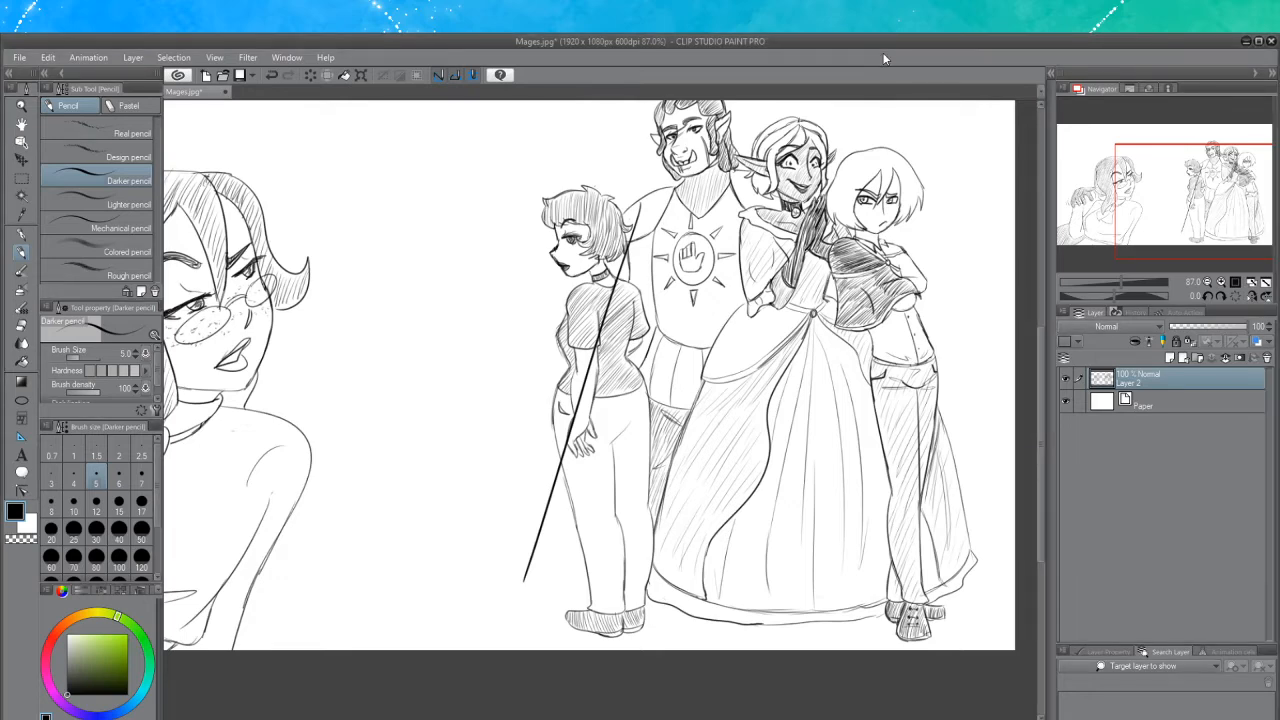
drag(508, 196, 750, 580)
key(ctrl+z)
mouse_move(489, 212)
mouse_down()
mouse_move(511, 256)
mouse_move(674, 590)
mouse_up()
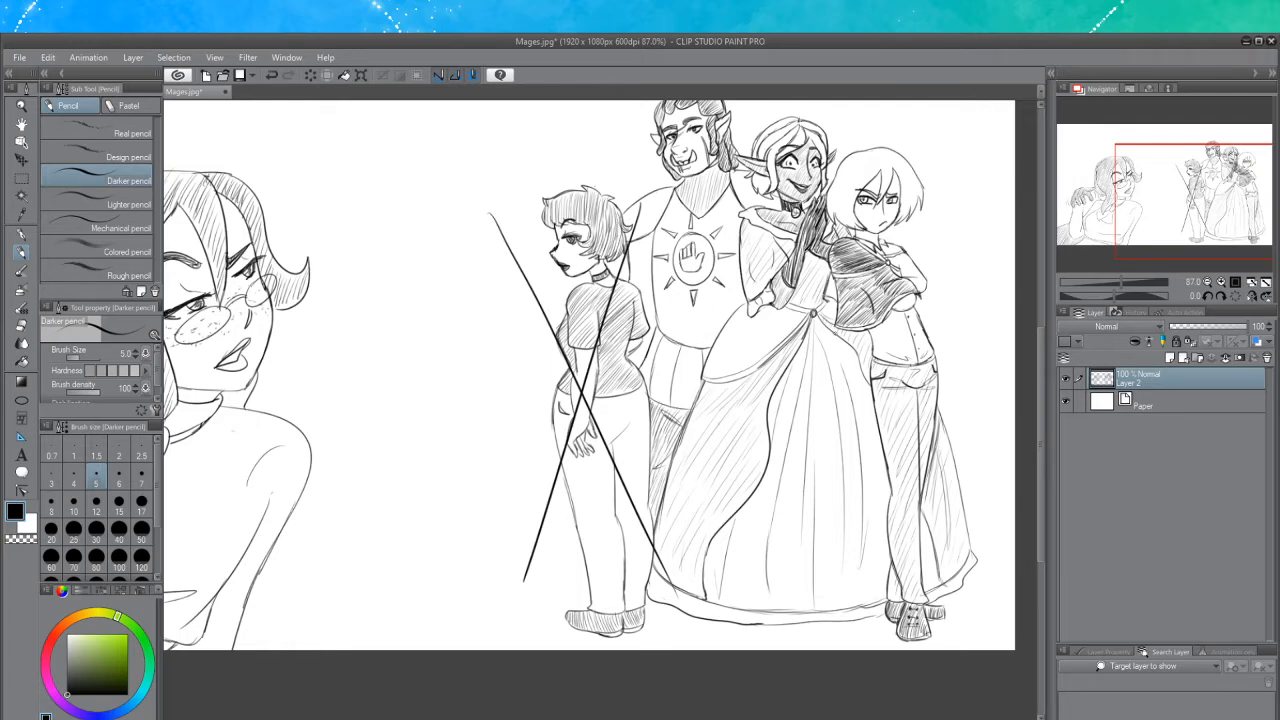
key(ctrl+z)
key(ctrl+z)
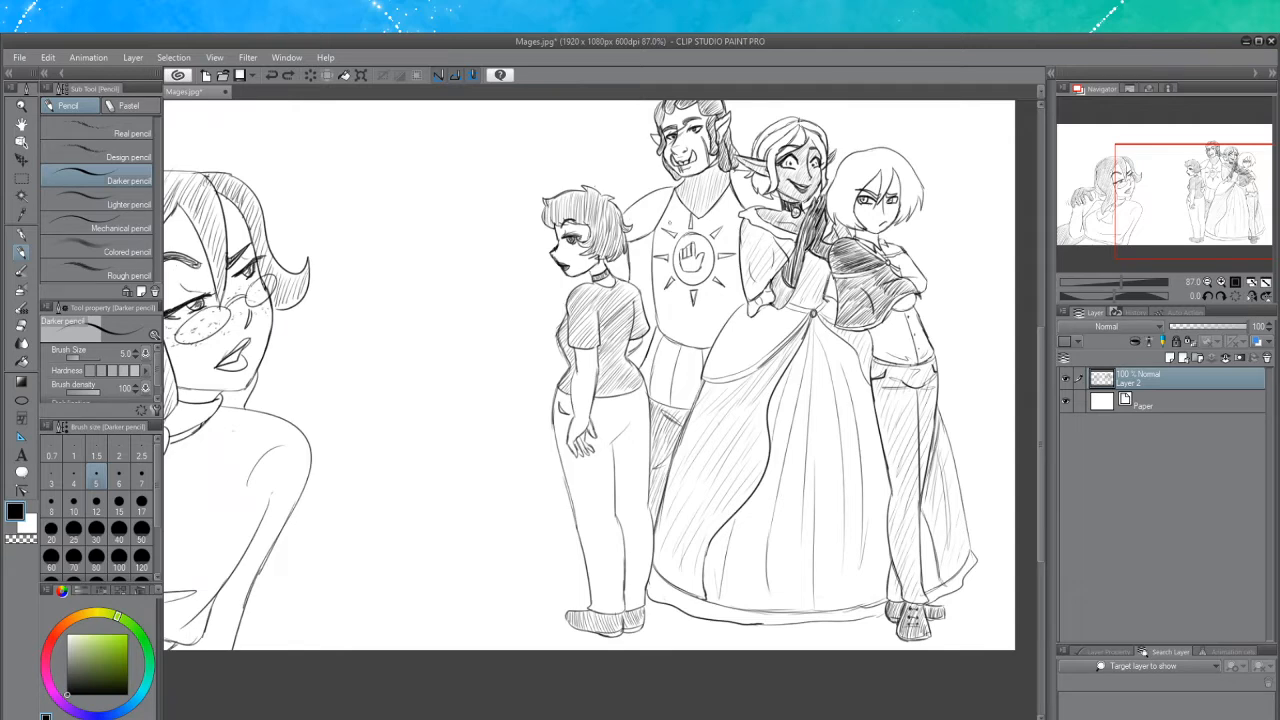
Hatch dense diagonal pencil strokes over the entire leftmost standing girl, from head to feet
drag(576, 190, 542, 224)
mouse_move(598, 172)
mouse_down()
mouse_move(538, 234)
mouse_move(532, 276)
mouse_up()
drag(622, 190, 538, 286)
mouse_move(612, 216)
mouse_down()
mouse_move(542, 296)
mouse_move(546, 320)
mouse_up()
mouse_move(634, 248)
mouse_down()
mouse_move(546, 340)
mouse_move(530, 382)
mouse_up()
drag(640, 272, 536, 396)
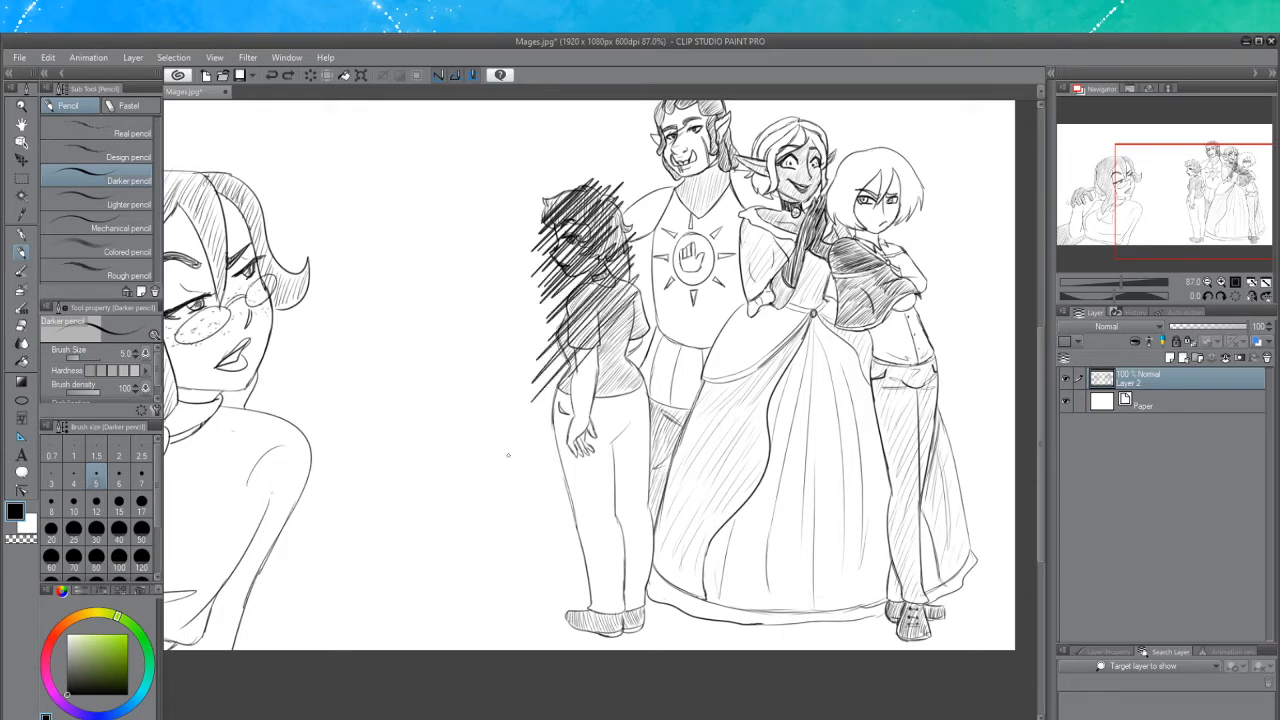
drag(636, 312, 526, 430)
mouse_move(636, 340)
mouse_down()
mouse_move(550, 468)
mouse_move(580, 414)
mouse_up()
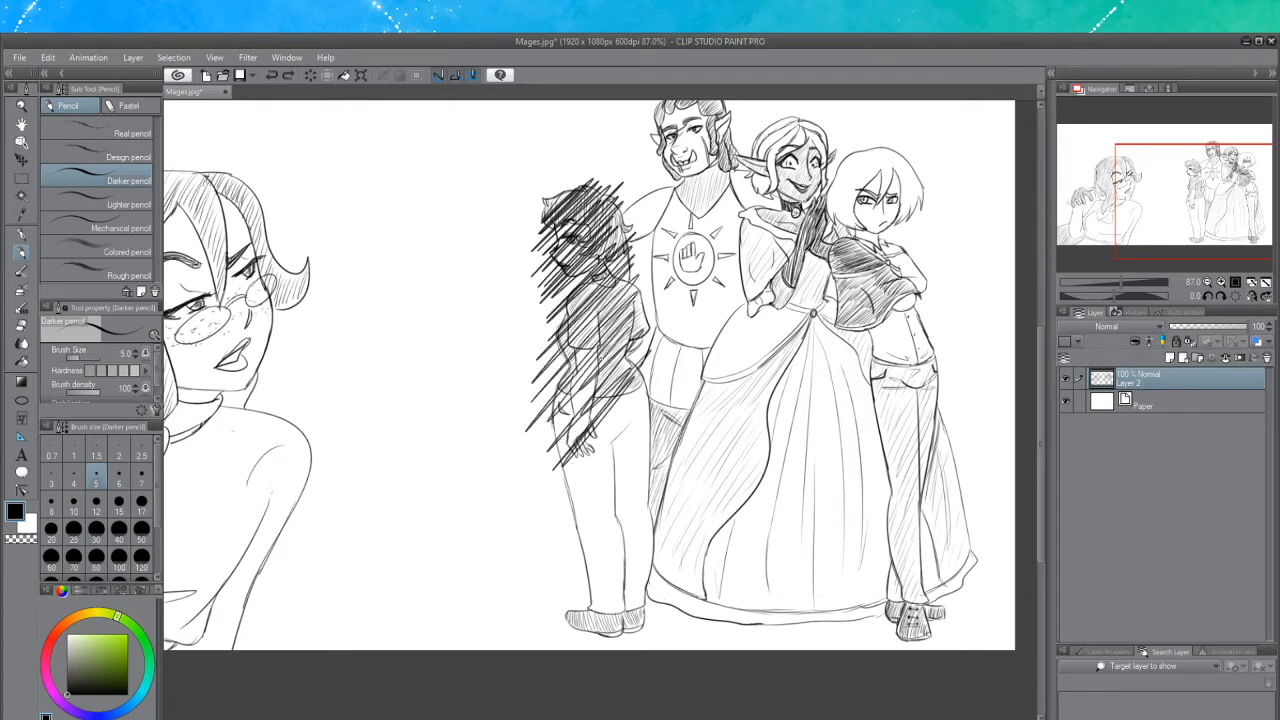
mouse_move(638, 314)
mouse_down()
mouse_move(566, 398)
mouse_move(554, 452)
mouse_up()
mouse_move(634, 366)
mouse_down()
mouse_move(550, 464)
mouse_move(564, 480)
mouse_up()
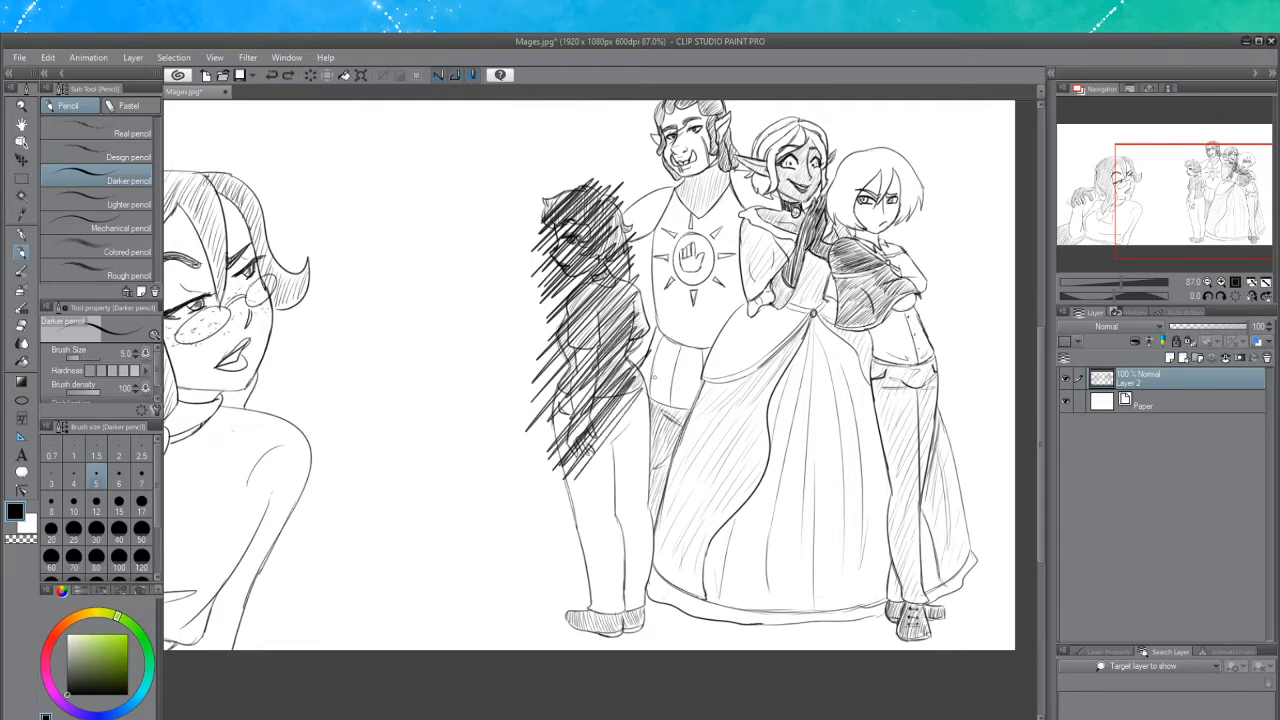
drag(642, 406, 574, 494)
drag(640, 436, 562, 552)
mouse_move(656, 468)
mouse_down()
mouse_move(562, 596)
mouse_move(576, 598)
mouse_up()
mouse_move(640, 516)
mouse_down()
mouse_move(562, 640)
mouse_move(578, 626)
mouse_up()
drag(644, 560, 590, 640)
mouse_move(636, 590)
mouse_down()
mouse_move(596, 652)
mouse_move(612, 648)
mouse_up()
drag(650, 612, 628, 636)
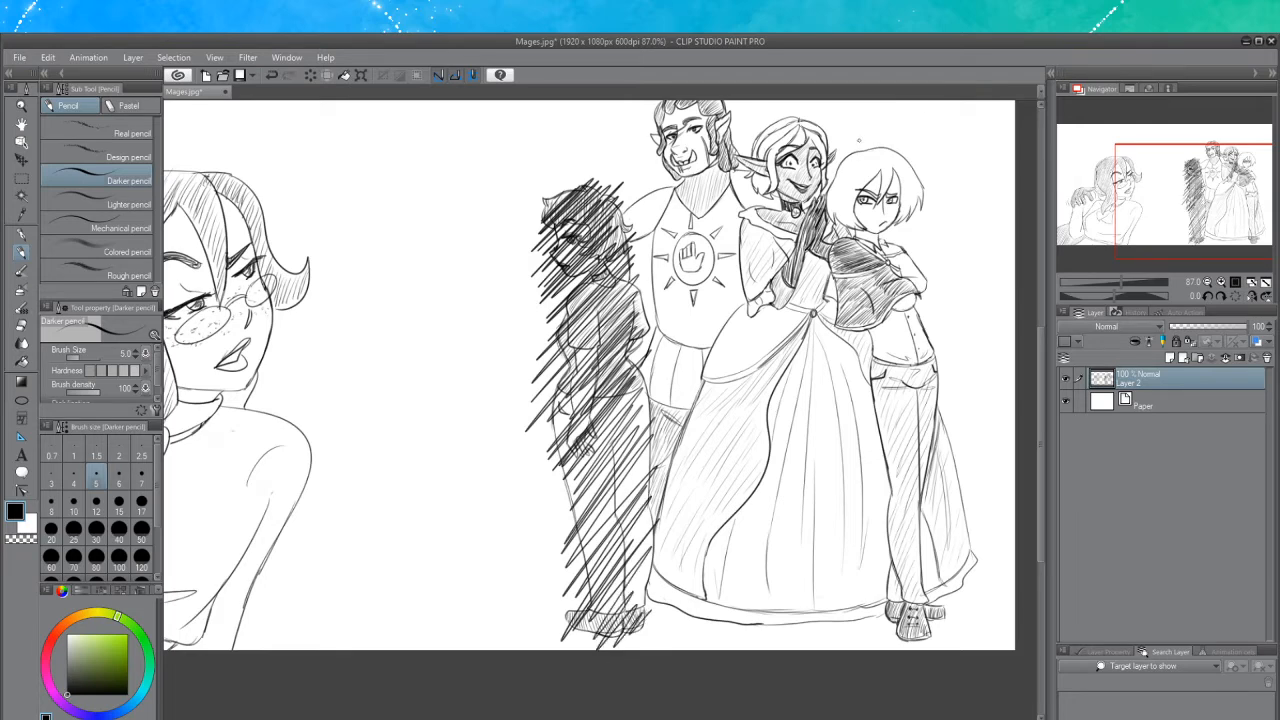
Try hatching diagonal pencil strokes over the short-haired figure on the right
drag(840, 162, 888, 144)
drag(834, 188, 892, 148)
drag(822, 196, 900, 156)
drag(836, 200, 908, 160)
drag(832, 216, 900, 178)
drag(842, 220, 902, 190)
drag(832, 234, 910, 196)
drag(824, 262, 904, 218)
drag(846, 260, 908, 228)
drag(840, 282, 910, 250)
drag(830, 306, 916, 264)
drag(832, 326, 922, 282)
mouse_move(854, 330)
mouse_down()
mouse_move(901, 300)
mouse_move(928, 282)
mouse_up()
drag(866, 296, 926, 252)
mouse_move(852, 296)
mouse_down()
mouse_move(906, 256)
mouse_move(884, 264)
mouse_up()
mouse_move(856, 266)
mouse_down()
mouse_move(902, 240)
mouse_move(912, 206)
mouse_up()
drag(878, 232, 921, 189)
drag(885, 211, 919, 189)
drag(894, 240, 908, 222)
drag(858, 287, 907, 253)
drag(857, 311, 895, 289)
drag(849, 332, 897, 305)
drag(879, 322, 917, 291)
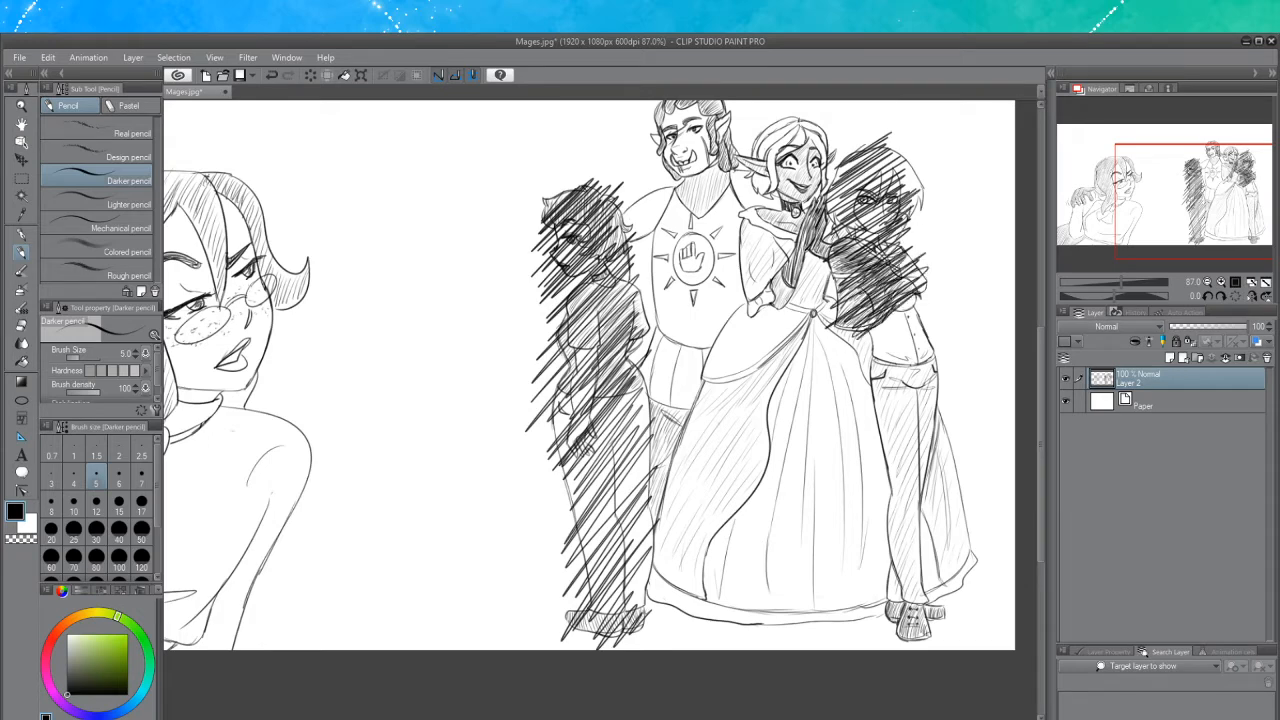
key(ctrl+z)
Hatch dense diagonal pencil strokes over the right short-haired figure's head and shoulders
drag(837, 173, 896, 138)
mouse_move(826, 198)
mouse_down()
mouse_move(911, 145)
mouse_move(891, 157)
mouse_up()
drag(820, 222, 922, 150)
drag(864, 188, 904, 160)
mouse_move(840, 222)
mouse_down()
mouse_move(914, 168)
mouse_move(920, 180)
mouse_up()
mouse_move(862, 240)
mouse_down()
mouse_move(920, 194)
mouse_move(914, 204)
mouse_up()
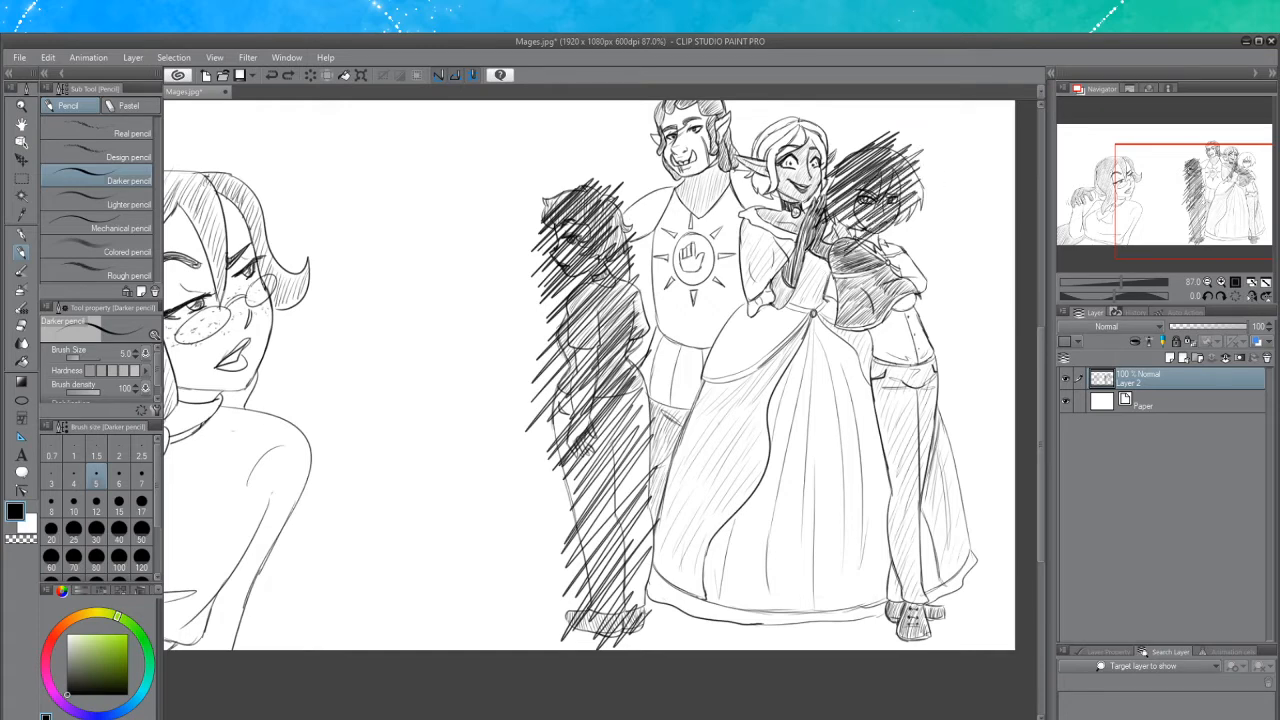
drag(822, 264, 886, 222)
mouse_move(838, 292)
mouse_down()
mouse_move(906, 230)
mouse_move(878, 244)
mouse_move(916, 232)
mouse_move(878, 256)
mouse_move(892, 258)
mouse_move(928, 236)
mouse_up()
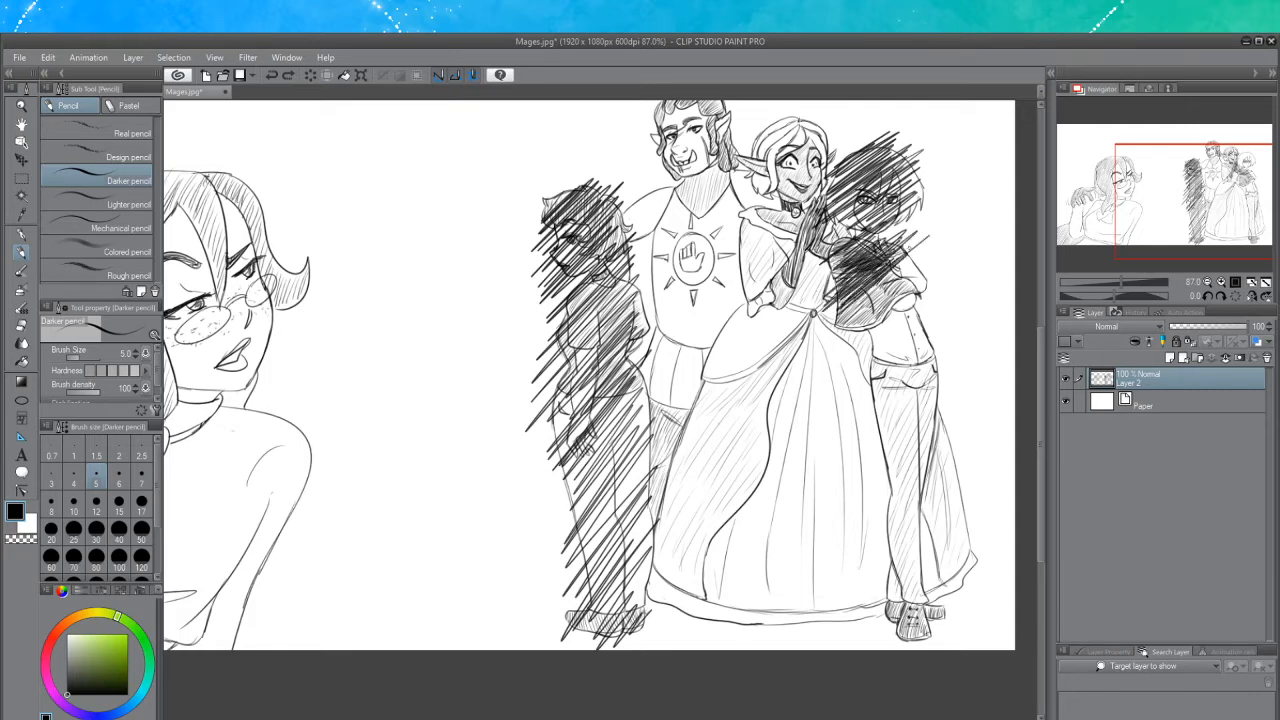
drag(880, 274, 934, 234)
drag(834, 322, 922, 250)
drag(838, 326, 916, 262)
drag(848, 326, 924, 260)
drag(868, 312, 924, 270)
drag(870, 322, 926, 268)
drag(850, 346, 930, 278)
mouse_move(858, 340)
mouse_down()
mouse_move(934, 280)
mouse_move(926, 288)
mouse_up()
drag(862, 344, 922, 300)
drag(840, 370, 908, 314)
drag(842, 366, 910, 316)
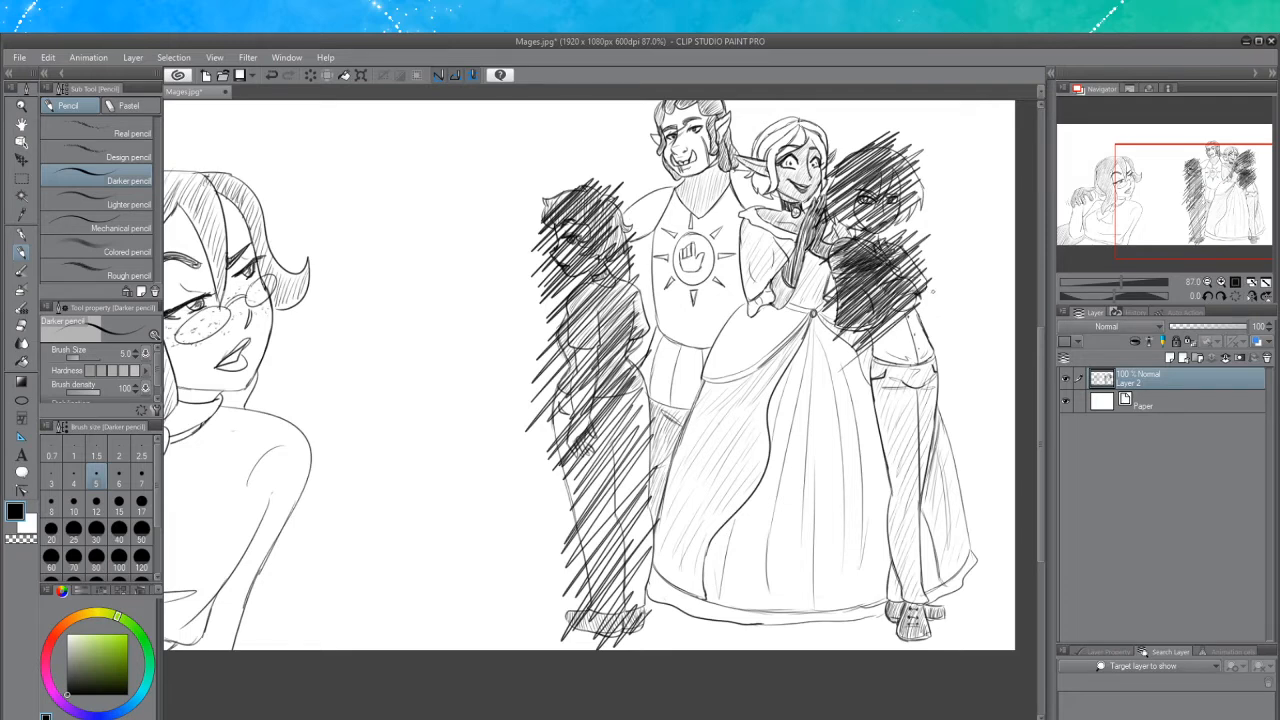
Continue the dense diagonal hatching down the right figure's torso, arm and legs to the feet
drag(872, 346, 934, 290)
drag(860, 356, 934, 284)
drag(874, 338, 926, 296)
drag(858, 358, 926, 302)
drag(850, 378, 930, 310)
drag(866, 378, 930, 328)
drag(868, 388, 932, 342)
drag(874, 400, 936, 348)
drag(864, 426, 932, 354)
drag(870, 434, 954, 352)
drag(870, 436, 944, 358)
drag(870, 416, 932, 356)
drag(876, 396, 930, 332)
drag(878, 358, 940, 308)
drag(880, 400, 916, 344)
mouse_move(872, 428)
mouse_down()
mouse_move(926, 370)
mouse_move(914, 388)
mouse_up()
drag(866, 446, 934, 376)
drag(870, 458, 940, 380)
mouse_move(855, 485)
mouse_down()
mouse_move(905, 425)
mouse_move(930, 420)
mouse_move(915, 480)
mouse_move(953, 439)
mouse_move(922, 478)
mouse_move(916, 535)
mouse_move(932, 522)
mouse_move(922, 490)
mouse_move(926, 508)
mouse_move(888, 572)
mouse_move(910, 556)
mouse_move(885, 598)
mouse_move(905, 605)
mouse_move(881, 626)
mouse_move(910, 592)
mouse_move(925, 640)
mouse_move(952, 608)
mouse_up()
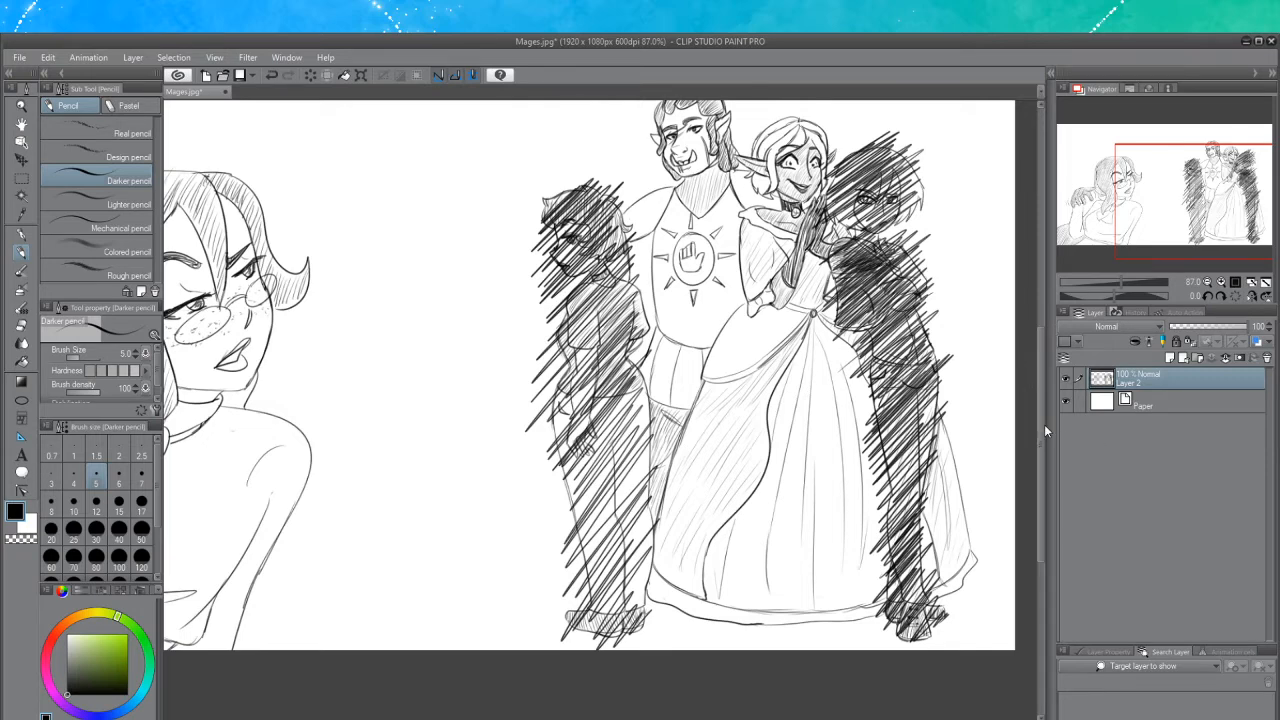
Handwrite the caption "Well, not the WHOLE Crew" above the group of figures
scroll(1041, 424, up, 3)
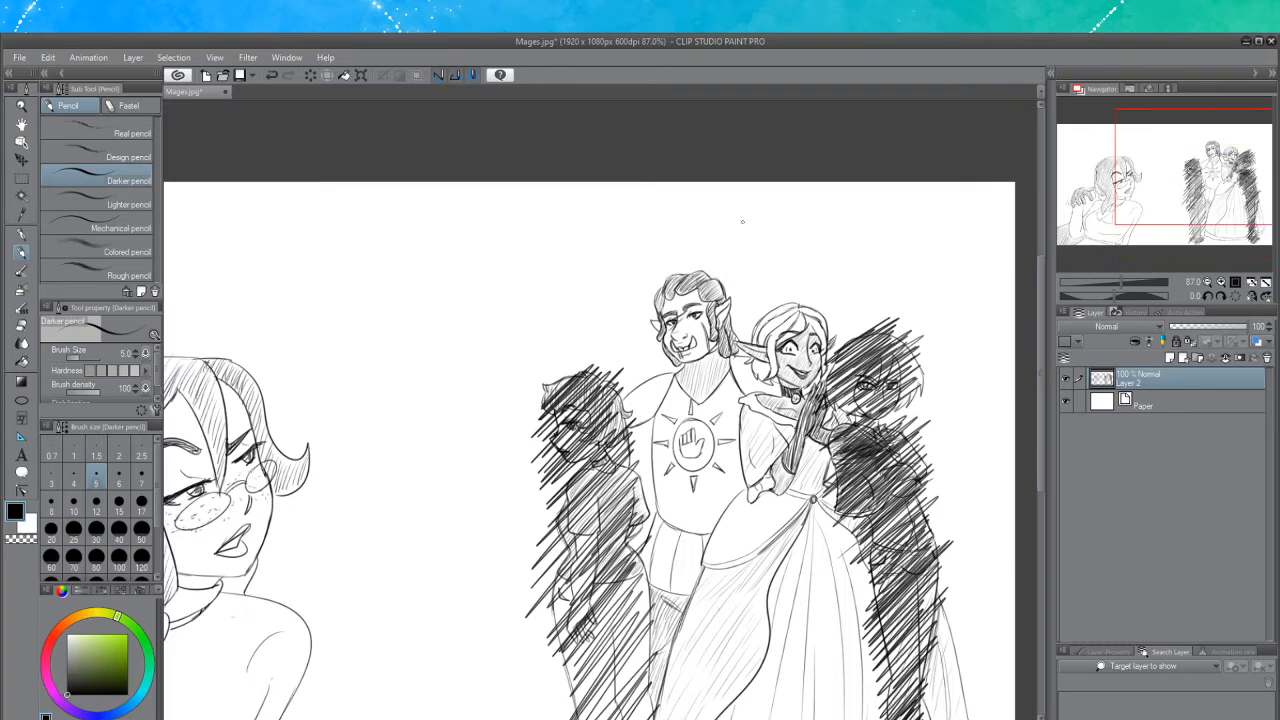
scroll(742, 221, down, 1)
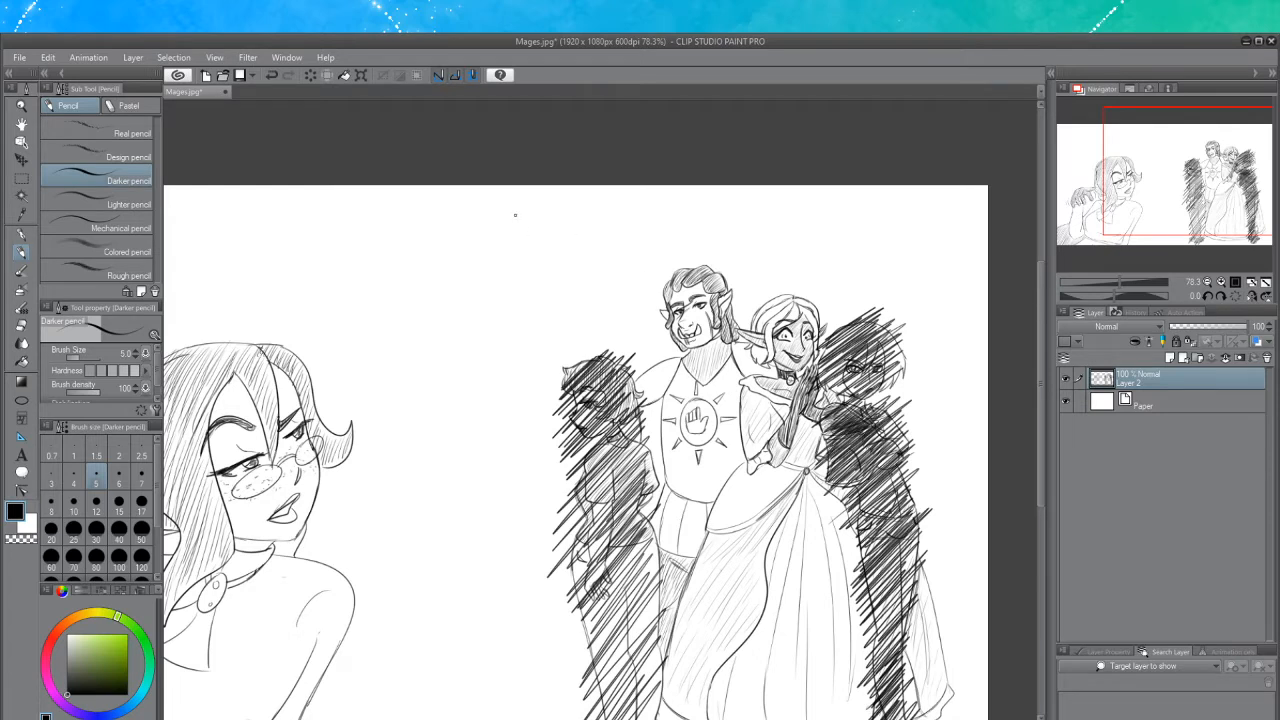
mouse_move(514, 227)
mouse_down()
mouse_move(538, 216)
mouse_move(534, 204)
mouse_up()
key(ctrl+z)
key(ctrl+z)
mouse_move(549, 211)
mouse_down()
mouse_move(550, 225)
mouse_move(515, 244)
mouse_move(540, 214)
mouse_move(554, 239)
mouse_move(581, 247)
mouse_move(672, 203)
mouse_up()
key(ctrl+z)
mouse_move(665, 195)
mouse_down()
mouse_move(664, 228)
mouse_move(716, 206)
mouse_move(716, 226)
mouse_up()
mouse_move(716, 215)
mouse_down()
mouse_move(776, 238)
mouse_move(784, 209)
mouse_move(796, 229)
mouse_move(798, 207)
mouse_move(806, 242)
mouse_up()
mouse_move(820, 198)
mouse_down()
mouse_move(822, 238)
mouse_move(822, 219)
mouse_move(848, 204)
mouse_move(859, 243)
mouse_move(887, 246)
mouse_up()
key(ctrl+z)
drag(887, 202, 887, 244)
key(ctrl+z)
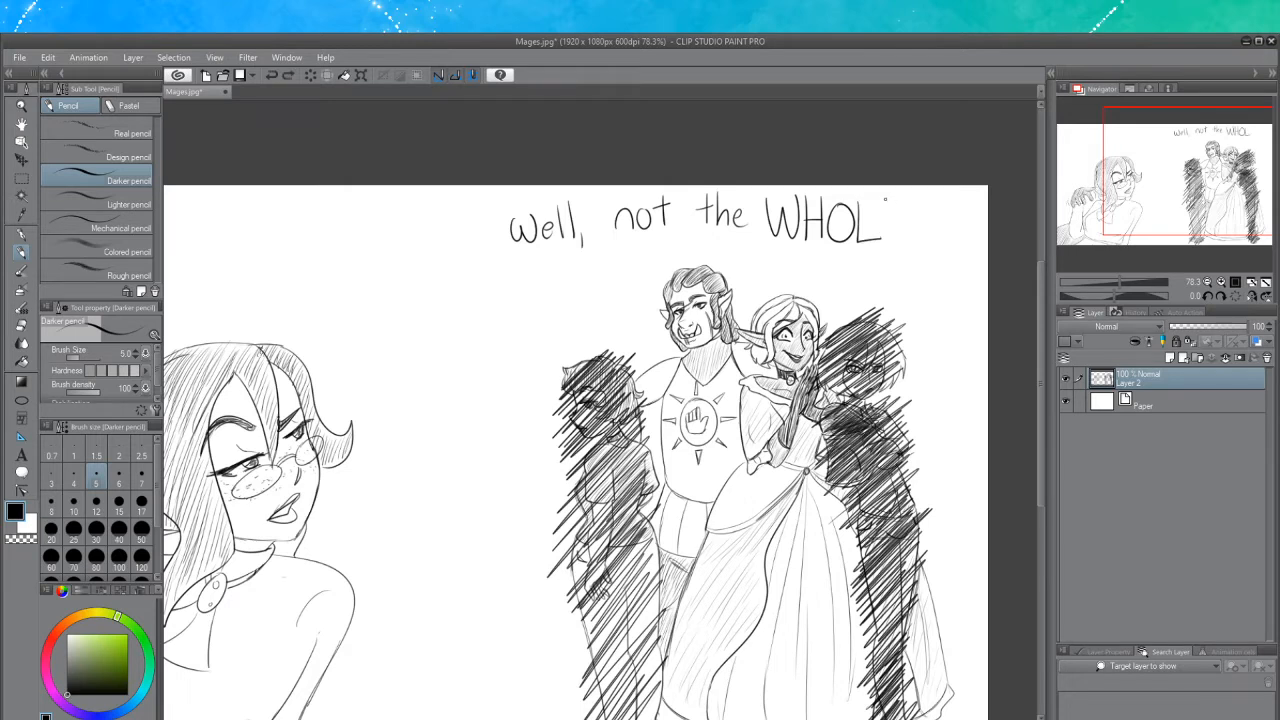
mouse_move(887, 198)
mouse_down()
mouse_move(888, 240)
mouse_move(910, 202)
mouse_move(898, 224)
mouse_move(908, 241)
mouse_up()
key(ctrl+z)
key(ctrl+z)
key(ctrl+z)
click(916, 240)
mouse_move(785, 258)
mouse_down()
mouse_move(762, 278)
mouse_move(788, 283)
mouse_move(805, 262)
mouse_move(822, 275)
mouse_up()
mouse_move(829, 262)
mouse_down()
mouse_move(850, 270)
mouse_move(858, 258)
mouse_up()
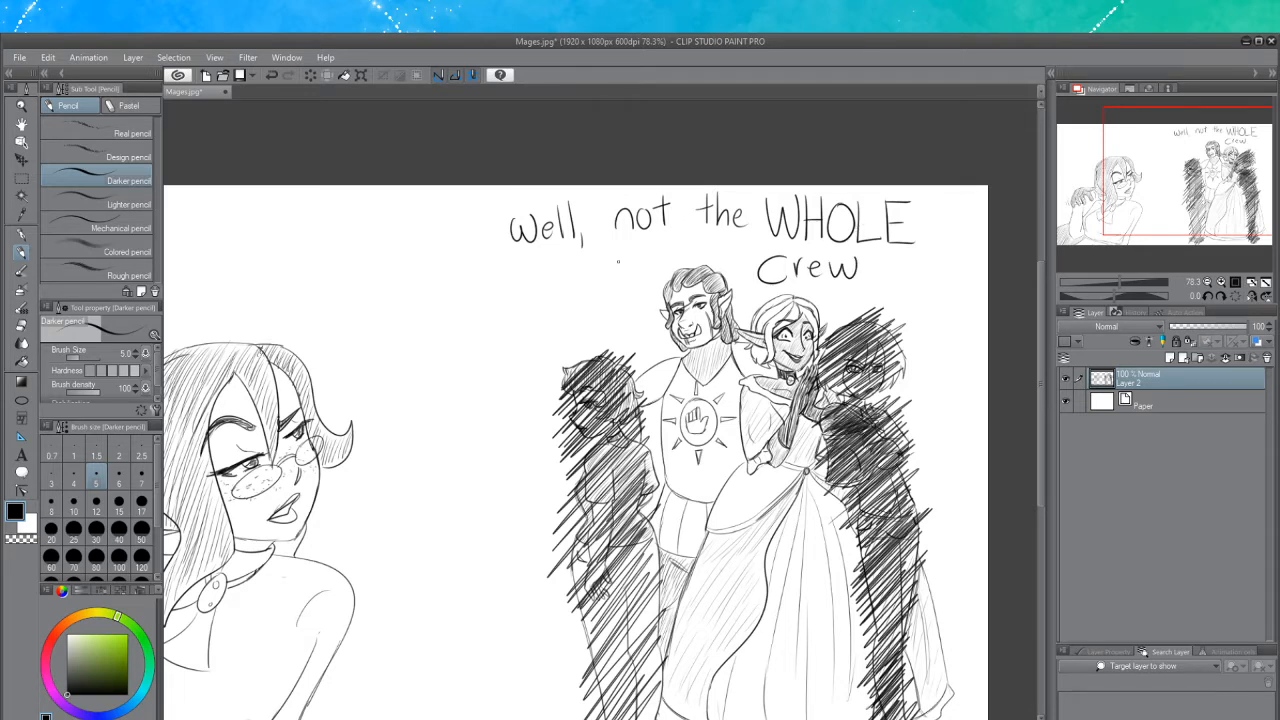
Draw a downward arrow on each side of the caption pointing at the group
mouse_move(618, 262)
mouse_down()
mouse_move(594, 320)
mouse_move(578, 304)
mouse_move(612, 294)
mouse_up()
mouse_move(887, 254)
mouse_down()
mouse_move(891, 298)
mouse_move(903, 289)
mouse_up()
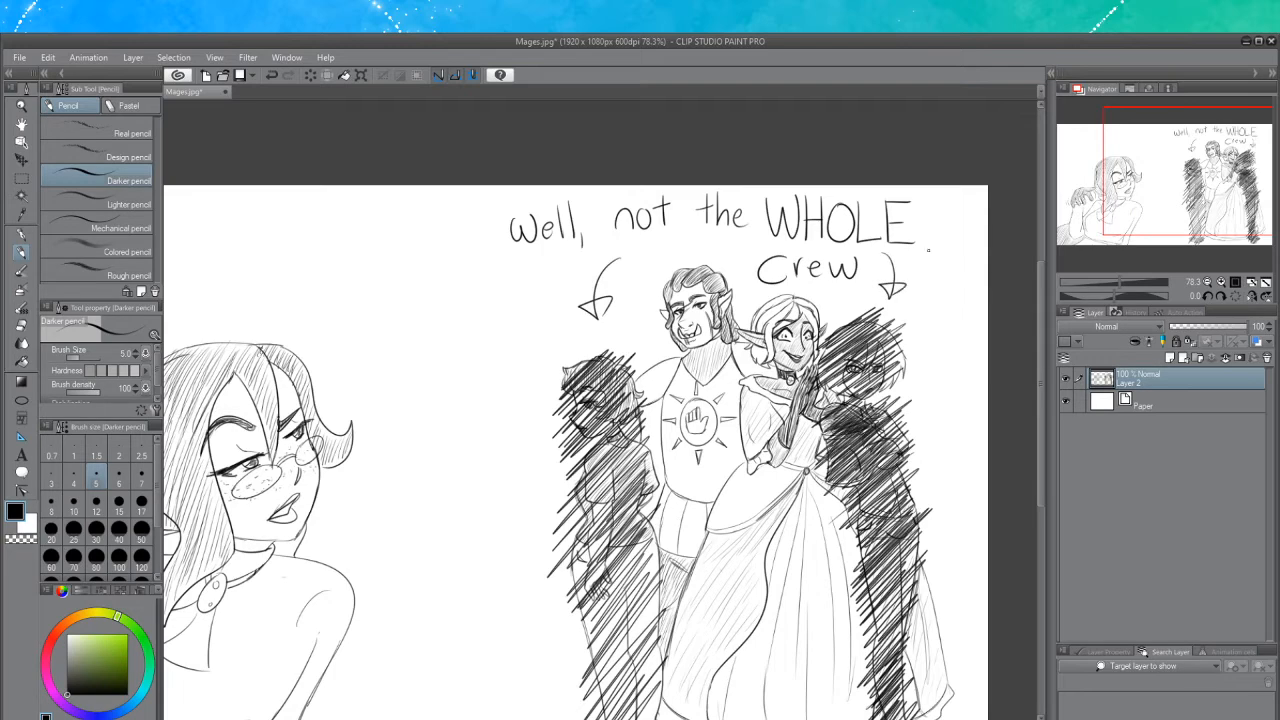
scroll(928, 251, down, 2)
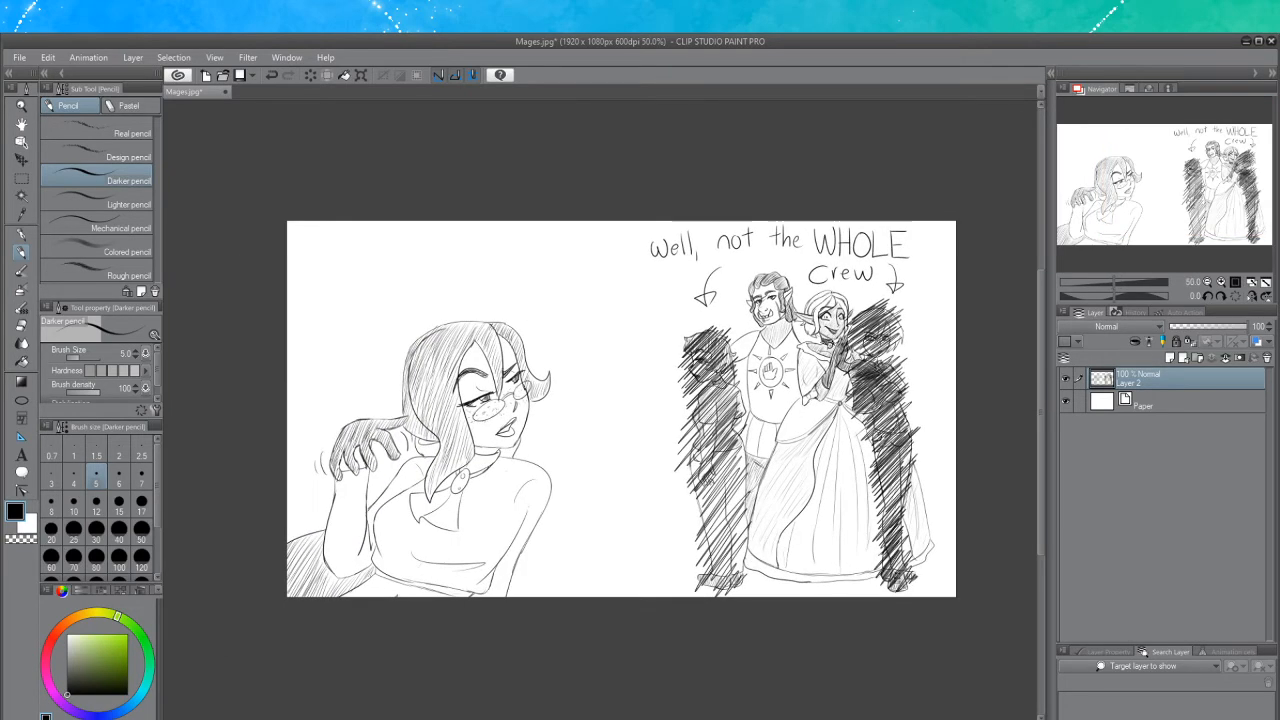
scroll(777, 374, up, 1)
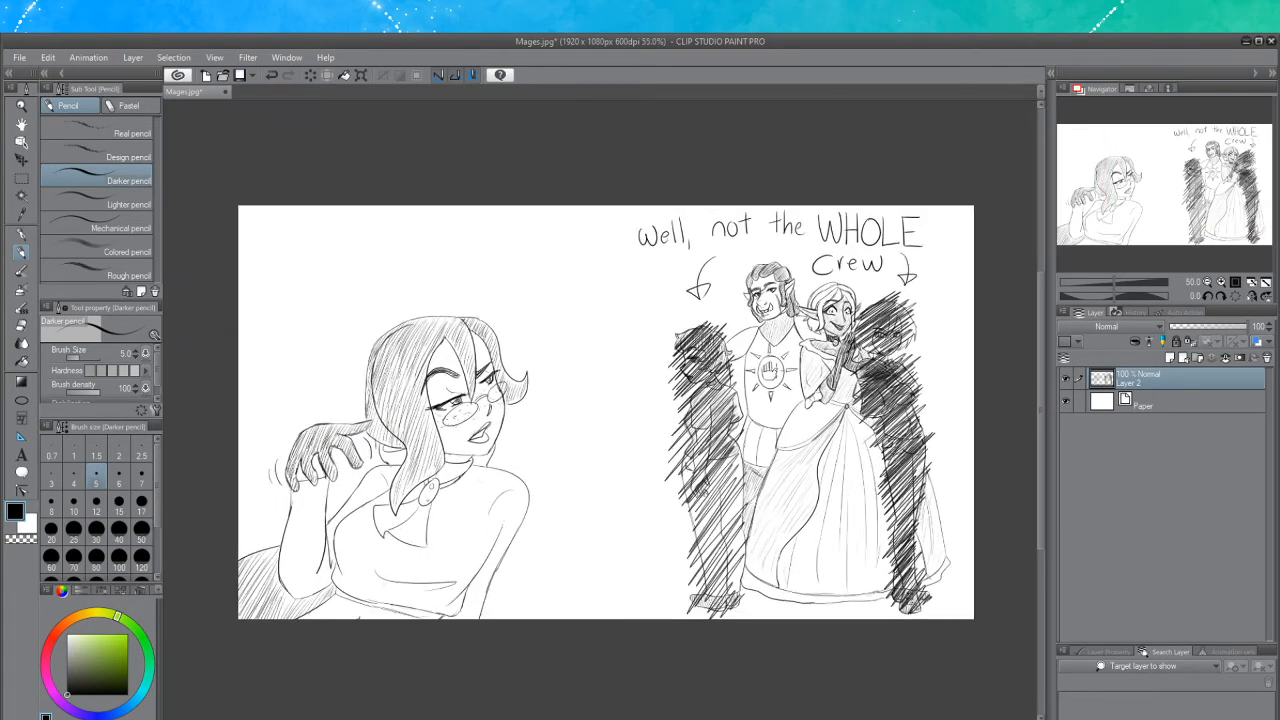
scroll(778, 376, down, 1)
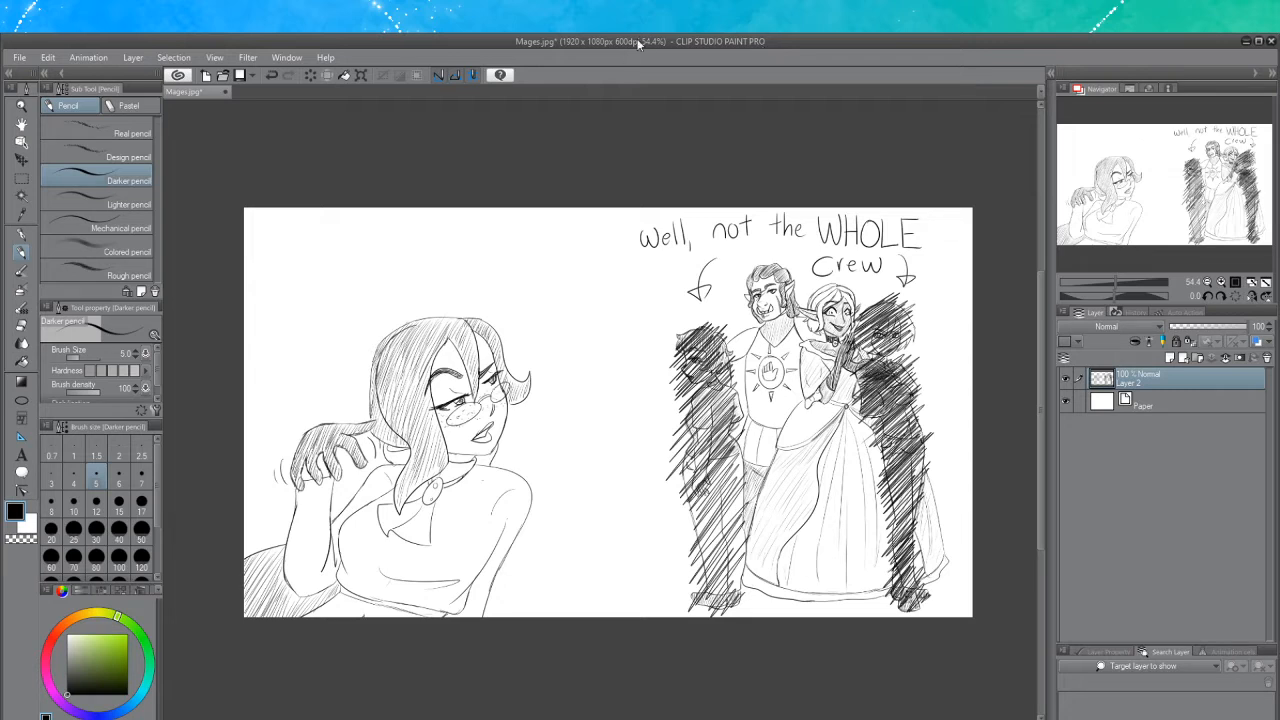
Save the drawing as 13.jpg
scroll(603, 286, down, 1)
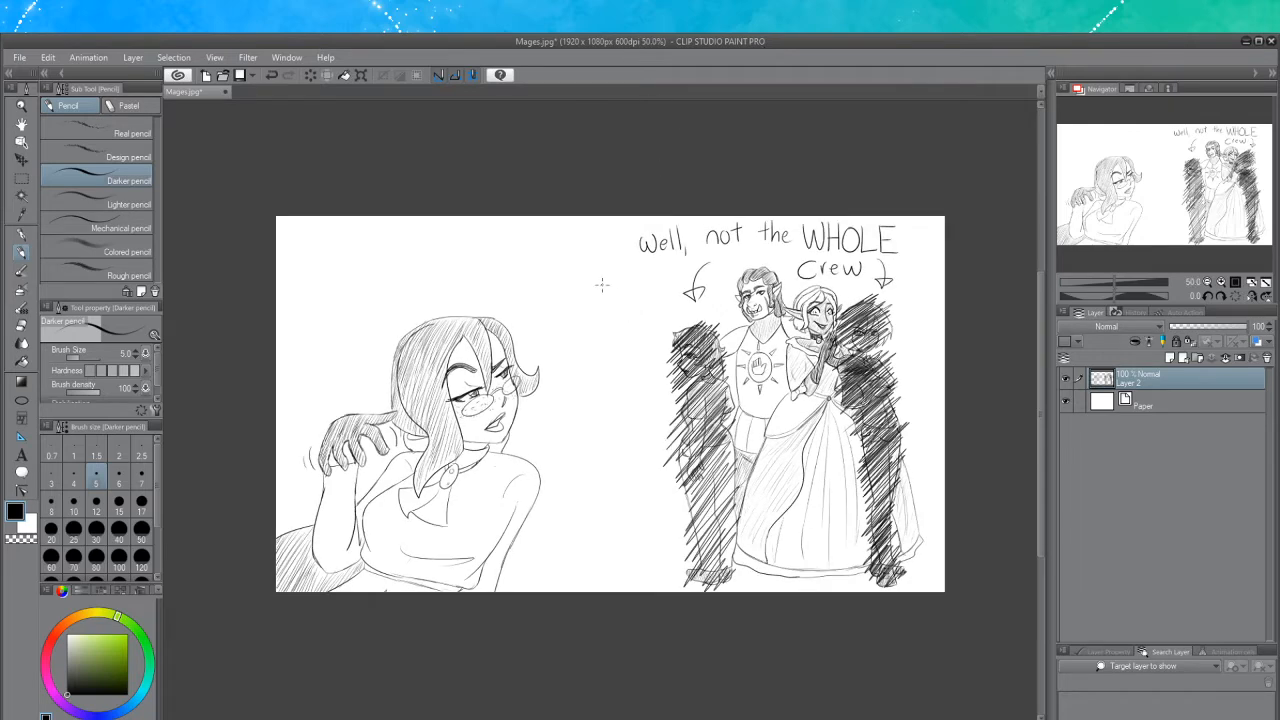
scroll(602, 285, up, 2)
scroll(602, 285, down, 1)
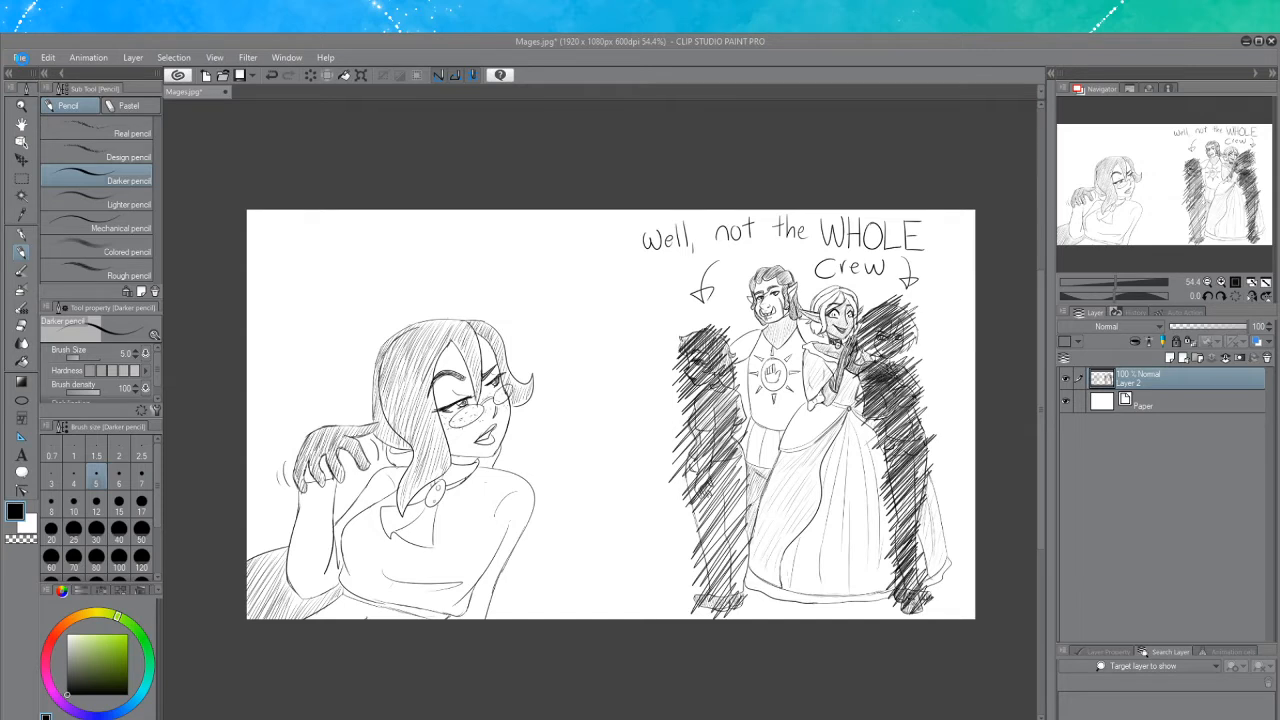
key(Return)
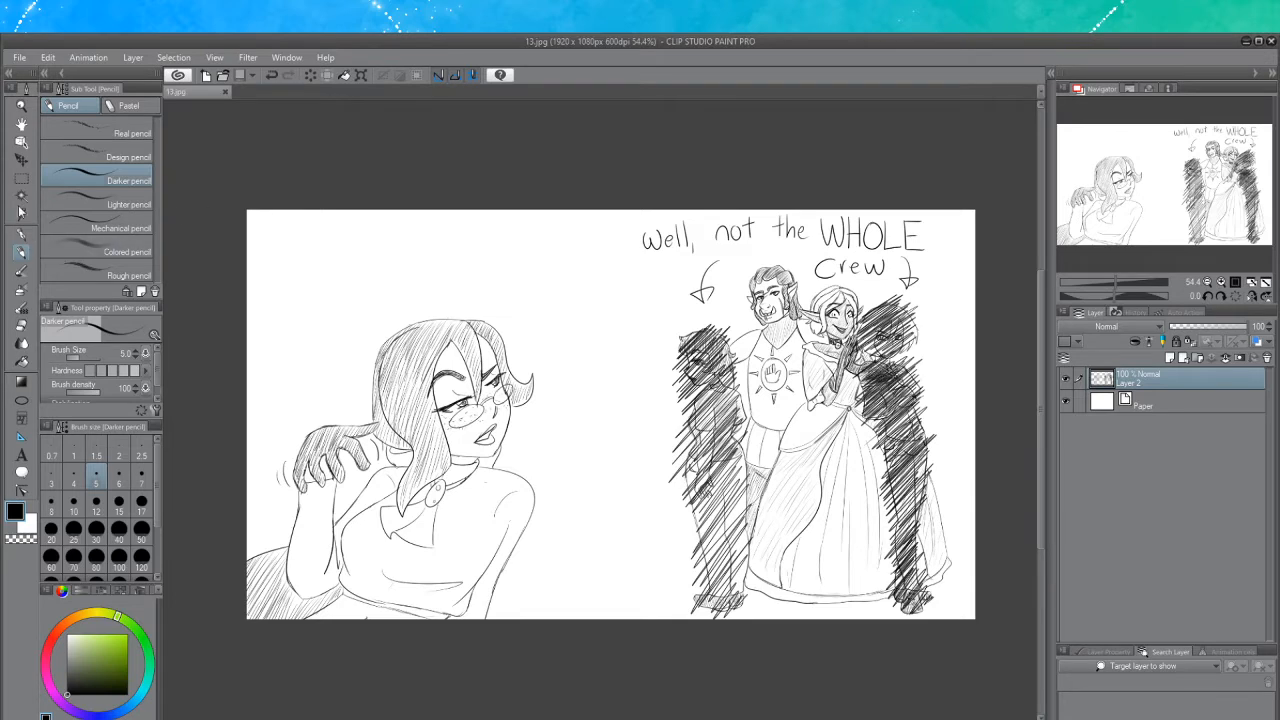
Select the whole canvas with a rectangle selection, delete the layer's drawing, and deselect
click(24, 180)
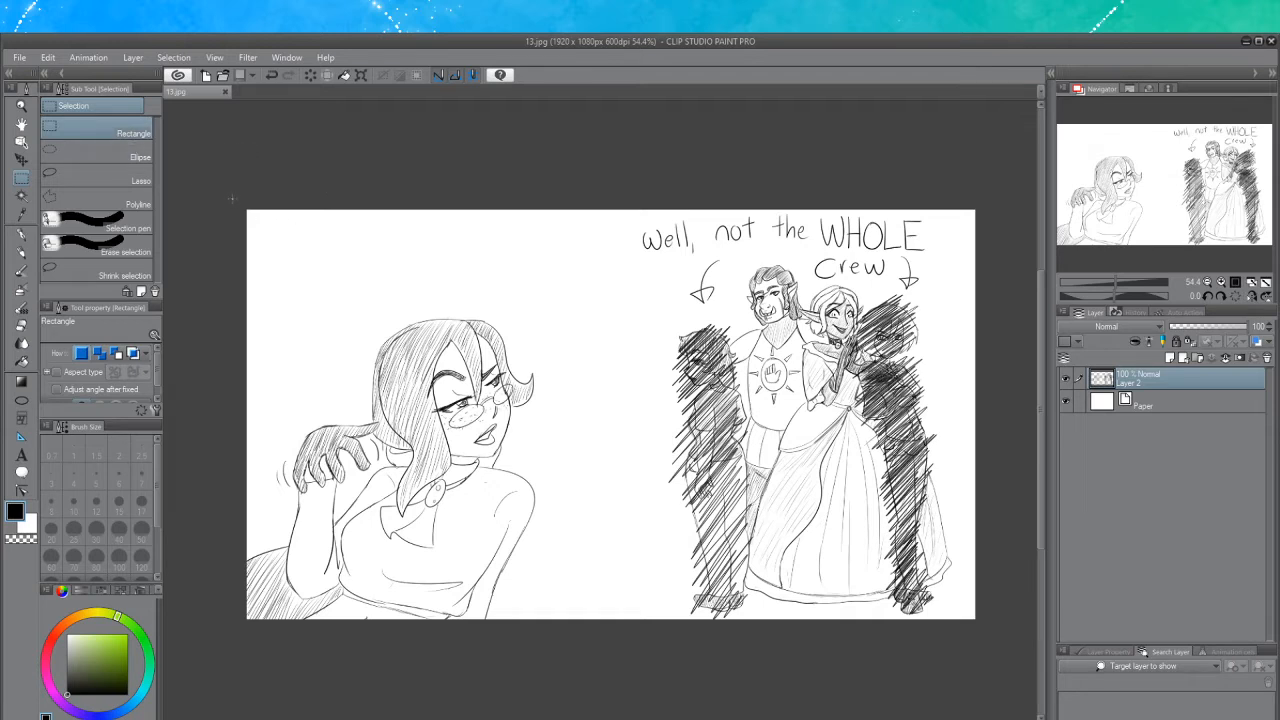
drag(232, 198, 992, 601)
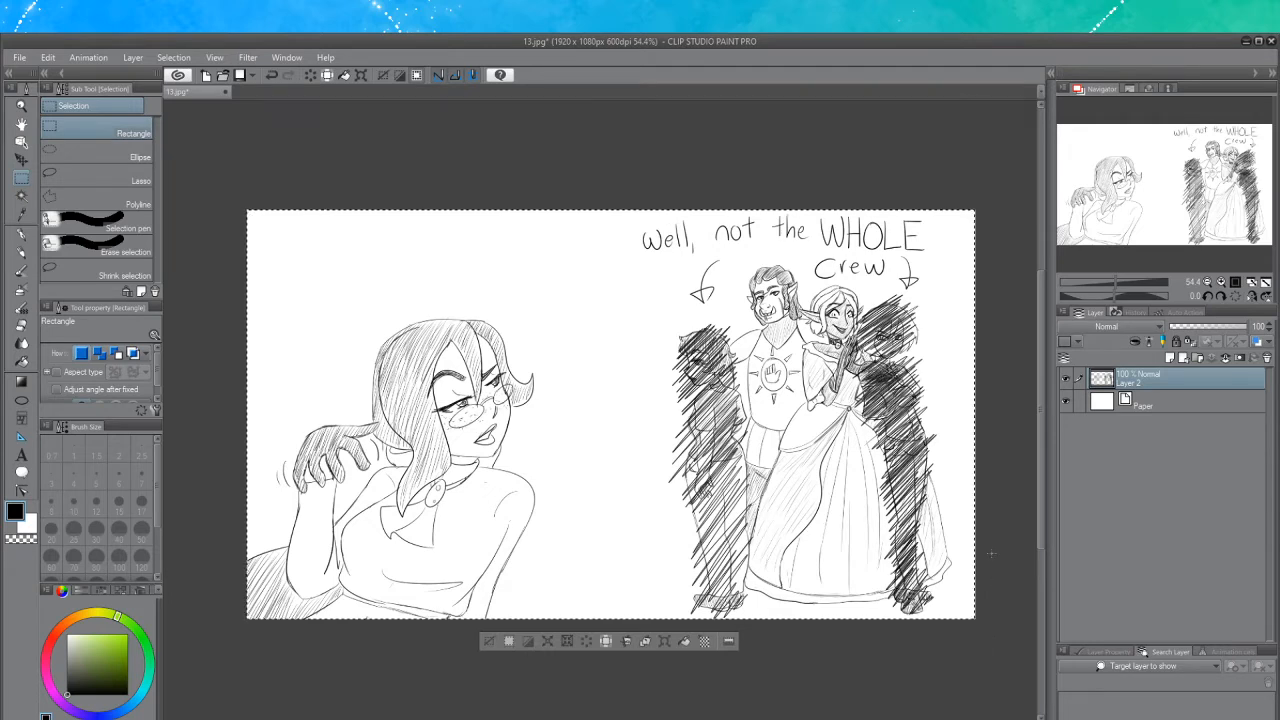
key(Delete)
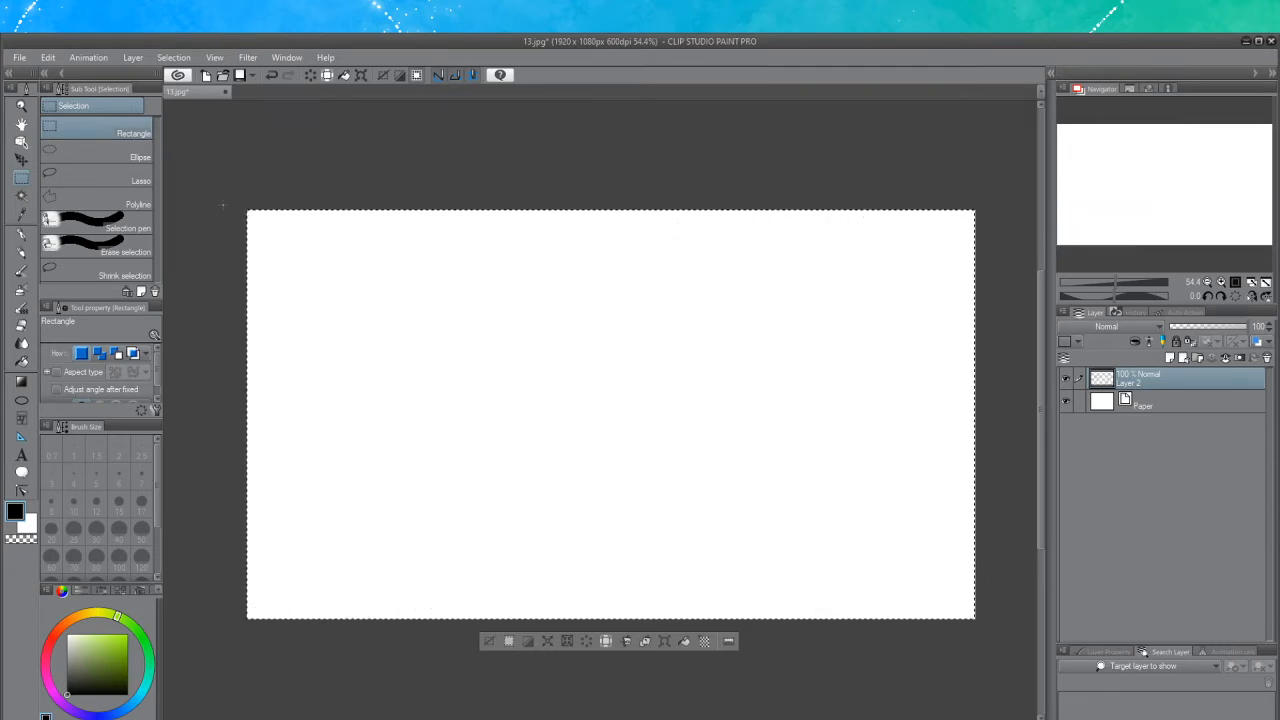
key(ctrl+d)
Sketch a circle for a head in the middle of the blank canvas with the Darker pencil
click(21, 254)
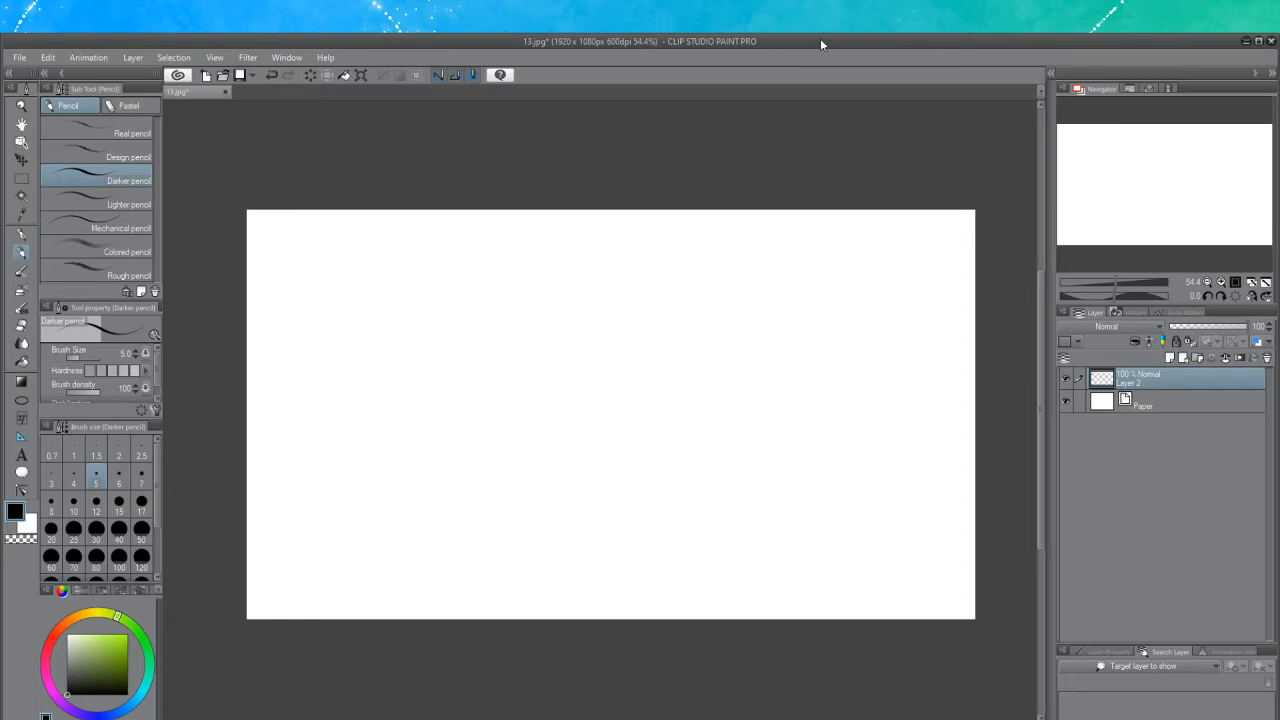
scroll(562, 450, up, 1)
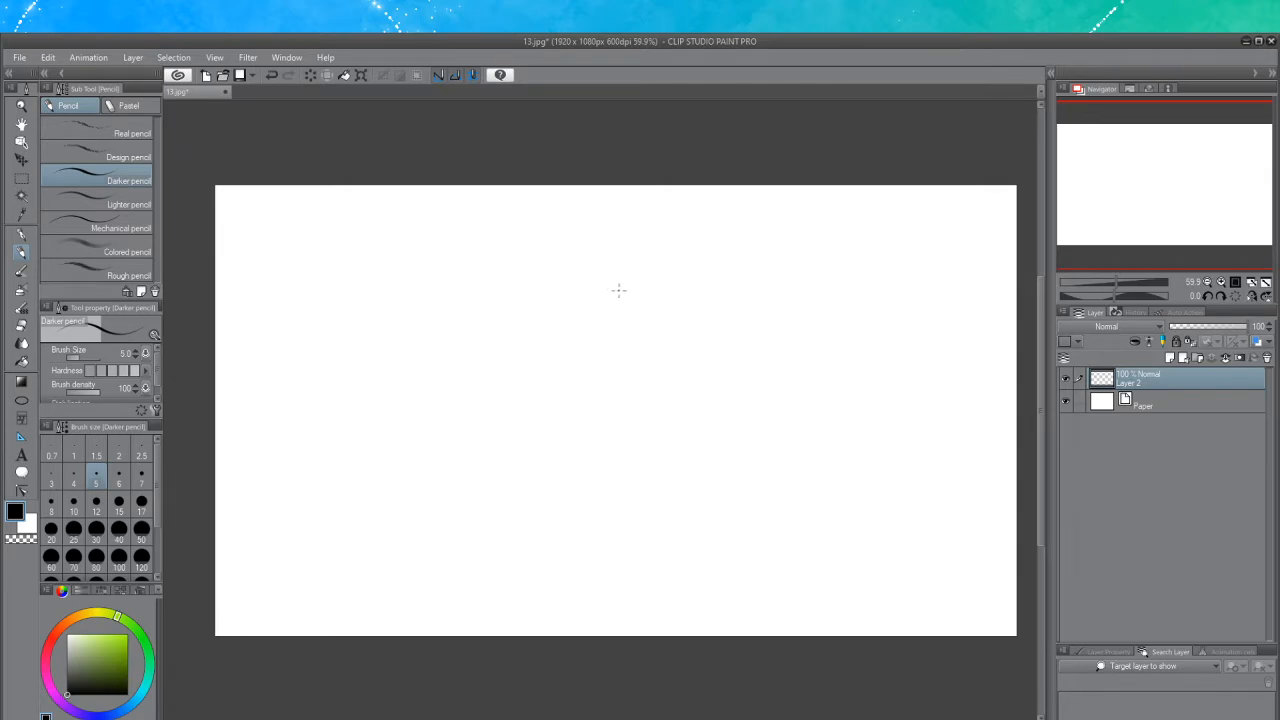
mouse_move(607, 288)
mouse_down()
mouse_move(661, 291)
mouse_move(607, 288)
mouse_move(657, 283)
mouse_move(640, 290)
mouse_move(617, 403)
mouse_move(643, 349)
mouse_up()
key(ctrl+z)
key(ctrl+z)
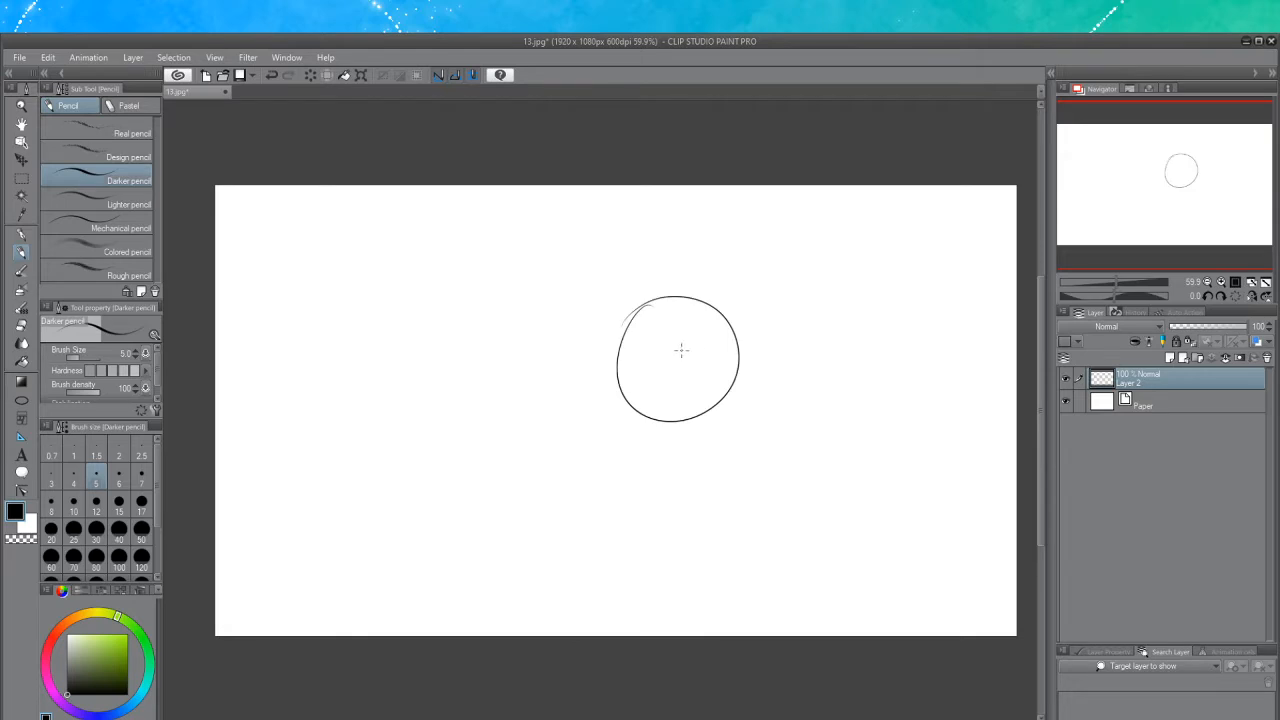
Draw vertical and horizontal guide lines across the head circle
drag(666, 303, 665, 403)
key(ctrl+z)
drag(662, 300, 660, 414)
key(ctrl+z)
drag(659, 300, 666, 411)
key(ctrl+z)
drag(667, 301, 657, 397)
drag(629, 354, 736, 366)
key(ctrl+z)
drag(620, 352, 722, 366)
drag(630, 308, 617, 376)
key(ctrl+z)
drag(638, 302, 616, 378)
key(ctrl+z)
mouse_move(636, 298)
mouse_down()
mouse_move(614, 380)
mouse_move(611, 366)
mouse_up()
key(ctrl+z)
key(ctrl+z)
mouse_move(630, 298)
mouse_down()
mouse_move(620, 372)
mouse_move(636, 422)
mouse_move(626, 412)
mouse_up()
key(ctrl+z)
key(ctrl+z)
drag(632, 350, 622, 421)
key(ctrl+z)
drag(618, 371, 637, 427)
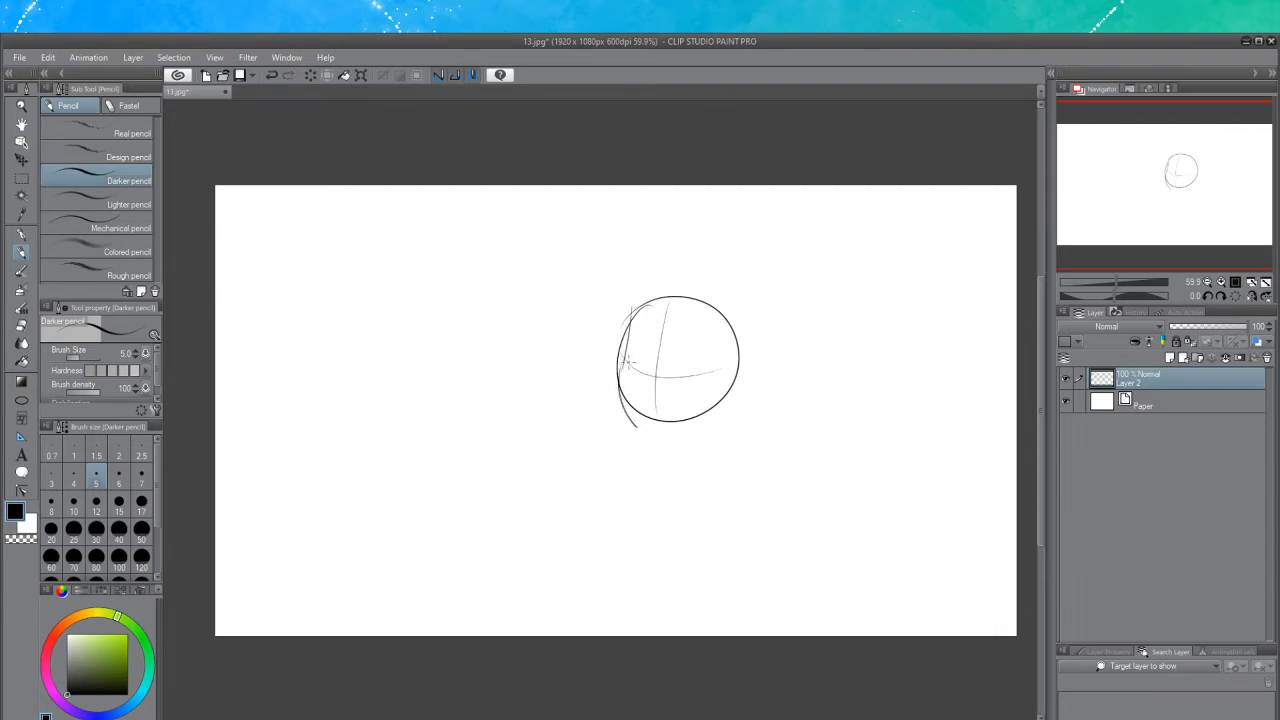
Sketch the jaw, chin and ear outline around the head circle
drag(619, 384, 641, 433)
mouse_move(669, 296)
mouse_down()
mouse_move(717, 299)
mouse_move(677, 297)
mouse_move(739, 332)
mouse_up()
key(ctrl+z)
key(ctrl+z)
mouse_move(688, 296)
mouse_down()
mouse_move(748, 322)
mouse_move(720, 302)
mouse_move(750, 352)
mouse_move(745, 337)
mouse_move(745, 378)
mouse_up()
mouse_move(741, 330)
mouse_down()
mouse_move(743, 392)
mouse_move(729, 408)
mouse_move(738, 374)
mouse_move(714, 411)
mouse_move(735, 373)
mouse_move(710, 420)
mouse_up()
key(ctrl+z)
key(ctrl+z)
key(ctrl+z)
key(ctrl+z)
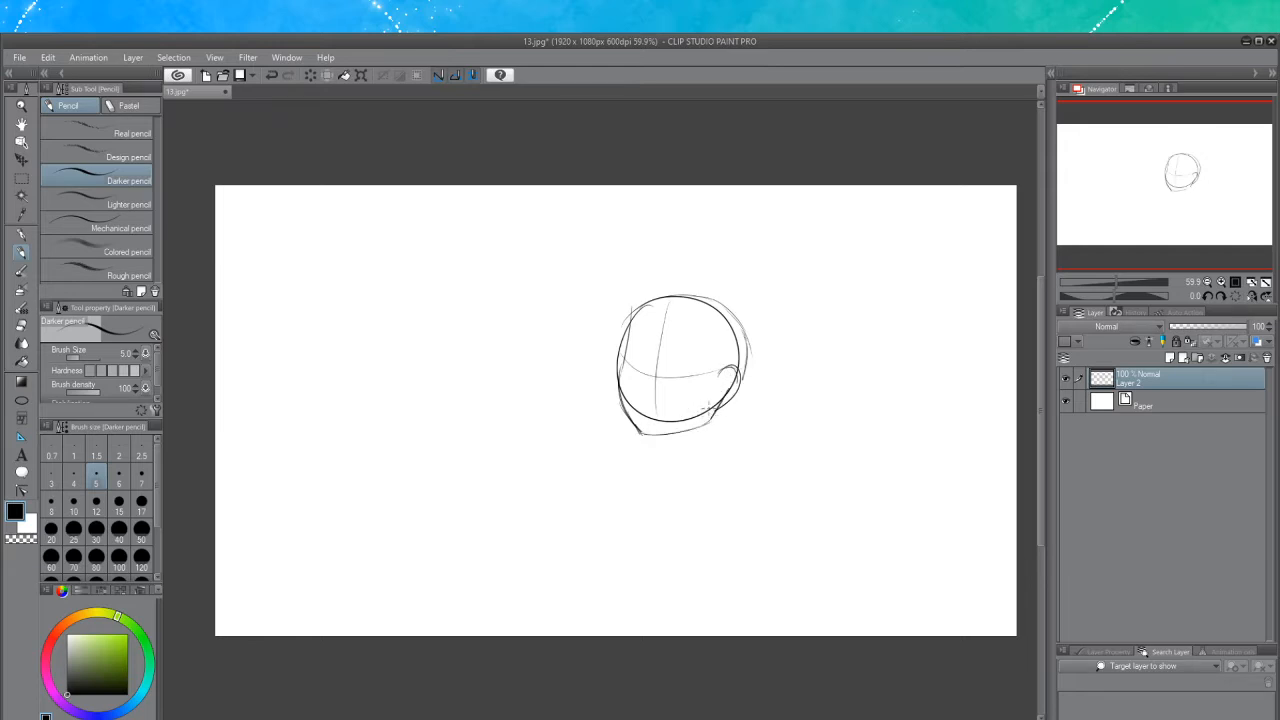
Erase the unwanted parts of the circle inside the jaw and face with the Hard eraser
click(21, 325)
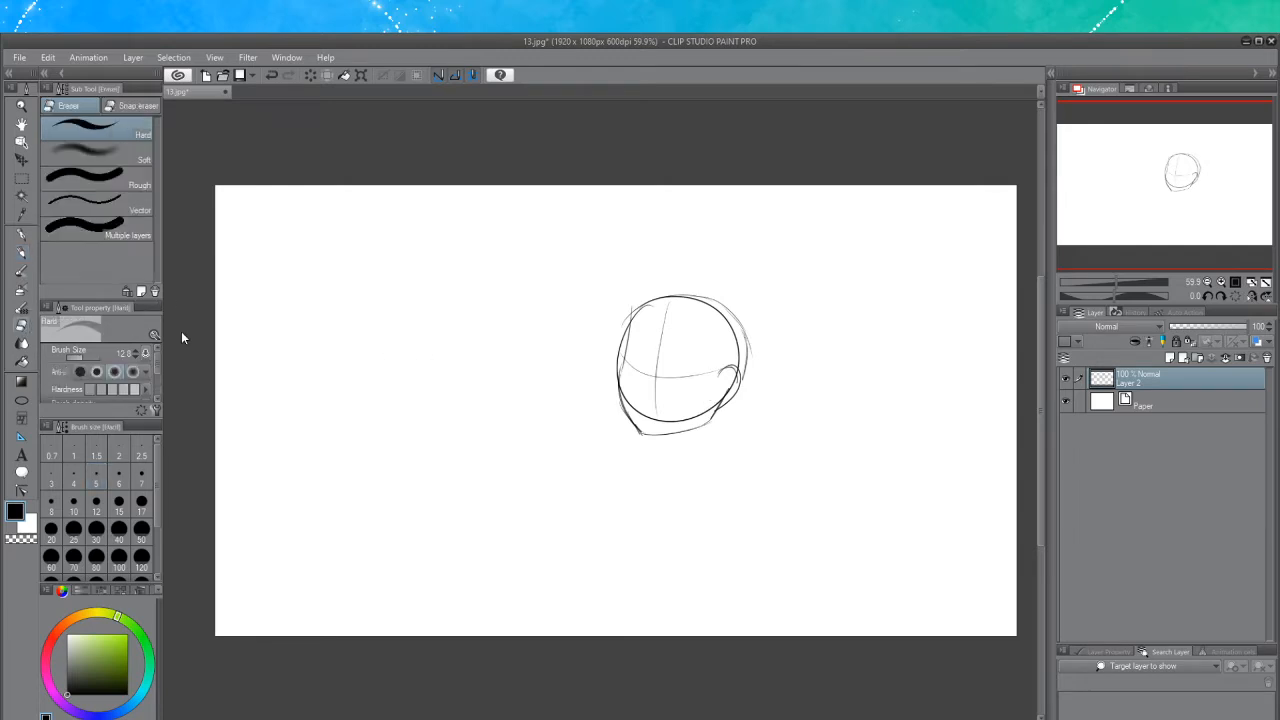
drag(627, 322, 621, 333)
mouse_move(619, 354)
mouse_down()
mouse_move(644, 414)
mouse_move(627, 400)
mouse_move(661, 419)
mouse_move(708, 411)
mouse_move(693, 416)
mouse_up()
mouse_move(736, 372)
mouse_down()
mouse_move(719, 403)
mouse_move(739, 362)
mouse_move(734, 332)
mouse_move(680, 298)
mouse_move(643, 308)
mouse_move(627, 373)
mouse_up()
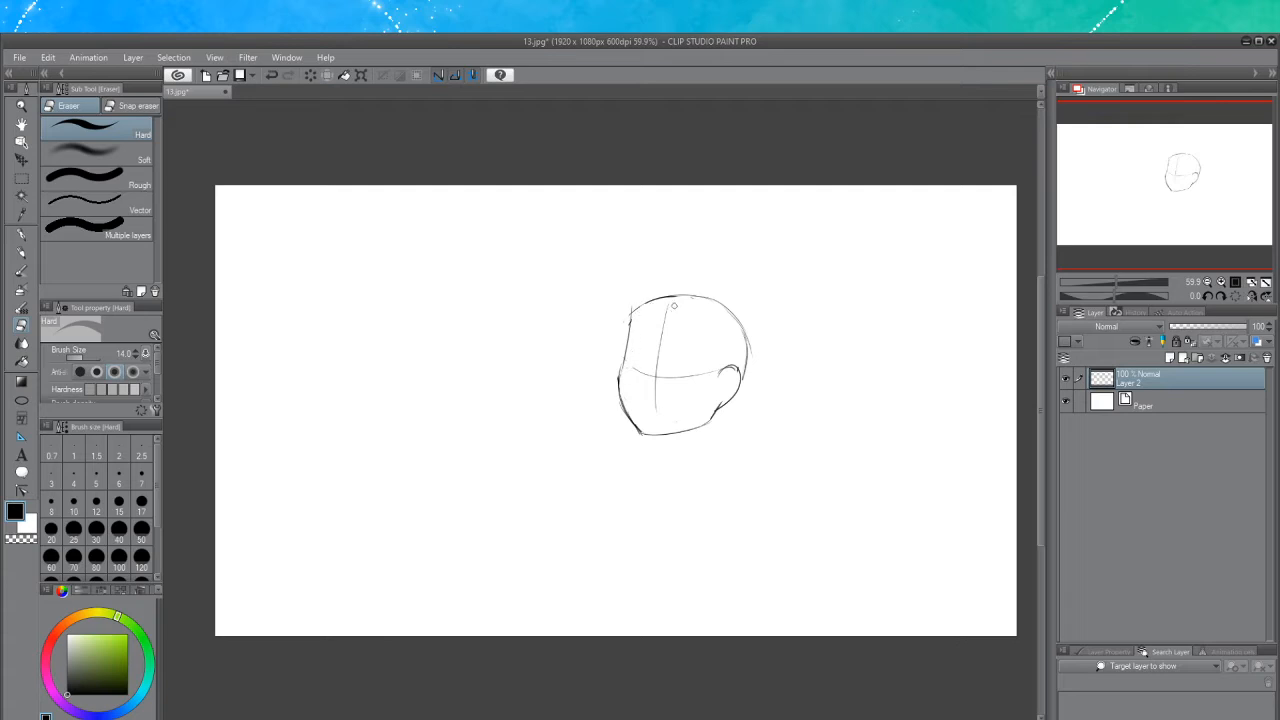
drag(674, 307, 668, 322)
Sketch the neck lines and a shoulder circle with its shoulder curve to the right of the neck
click(22, 254)
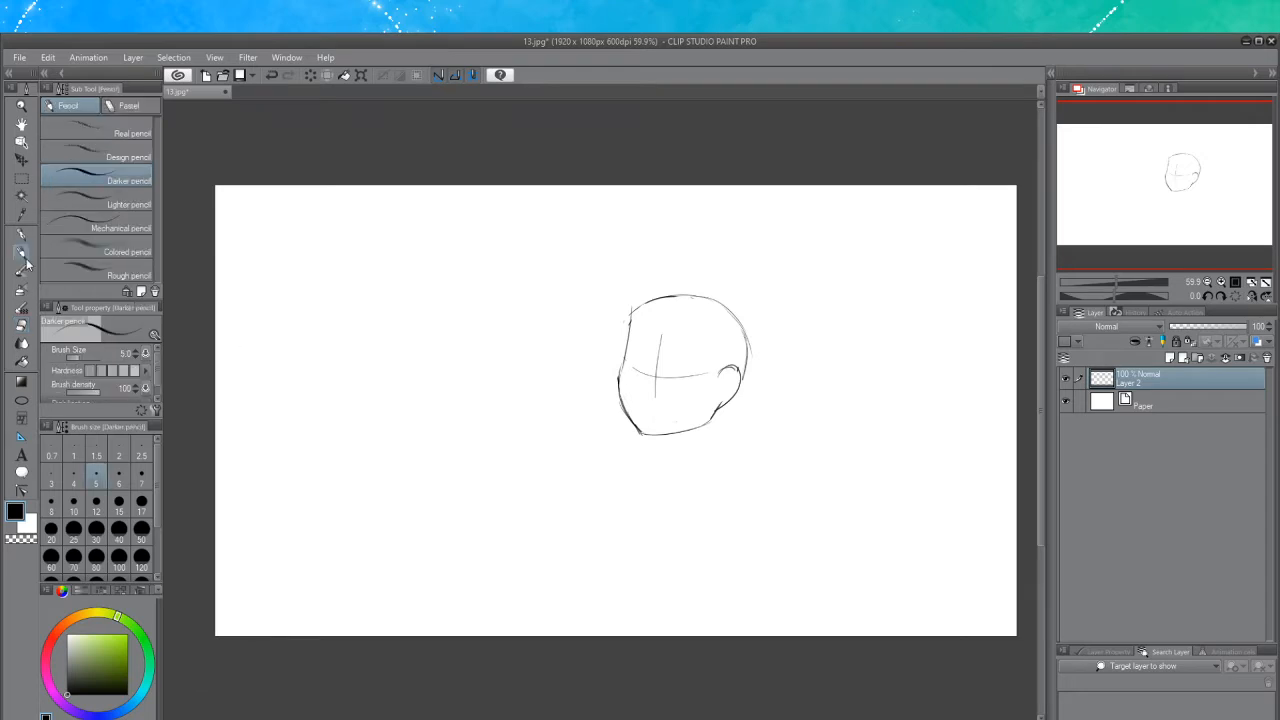
key(ctrl+z)
drag(666, 440, 654, 458)
drag(710, 414, 700, 462)
key(ctrl+z)
mouse_move(714, 418)
mouse_down()
mouse_move(699, 460)
mouse_move(757, 436)
mouse_move(758, 464)
mouse_move(758, 446)
mouse_move(770, 450)
mouse_up()
key(ctrl+z)
key(ctrl+z)
key(ctrl+z)
mouse_move(682, 458)
mouse_down()
mouse_move(743, 431)
mouse_move(770, 448)
mouse_up()
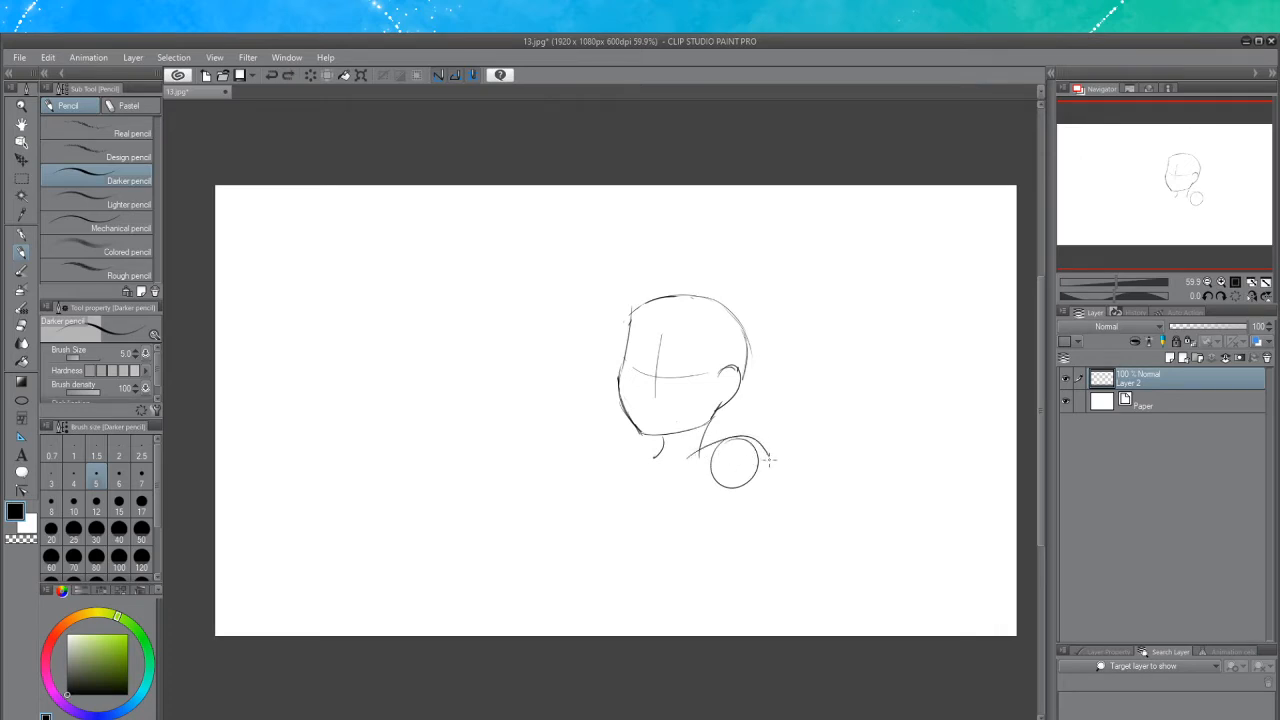
key(ctrl+z)
mouse_move(684, 458)
mouse_down()
mouse_move(738, 434)
mouse_move(770, 450)
mouse_up()
key(ctrl+z)
drag(682, 458, 770, 450)
Sketch the left arm as joint circles linked by lines, raised with the hand near the head
key(ctrl+z)
mouse_move(682, 457)
mouse_down()
mouse_move(760, 440)
mouse_move(768, 452)
mouse_up()
mouse_move(631, 461)
mouse_down()
mouse_move(623, 490)
mouse_move(638, 468)
mouse_move(620, 491)
mouse_move(620, 460)
mouse_move(537, 505)
mouse_up()
key(ctrl+z)
key(ctrl+z)
drag(612, 480, 546, 524)
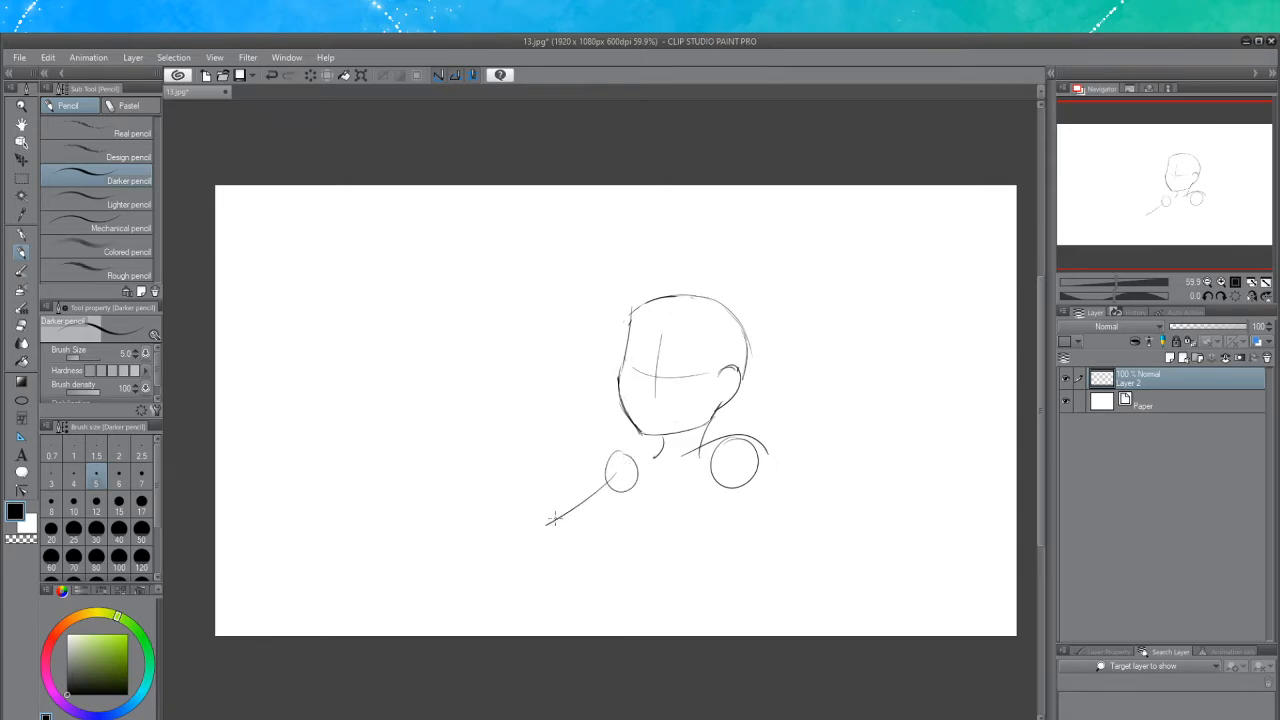
key(ctrl+z)
mouse_move(617, 465)
mouse_down()
mouse_move(516, 478)
mouse_move(547, 374)
mouse_move(572, 390)
mouse_move(534, 363)
mouse_move(566, 355)
mouse_up()
key(ctrl+z)
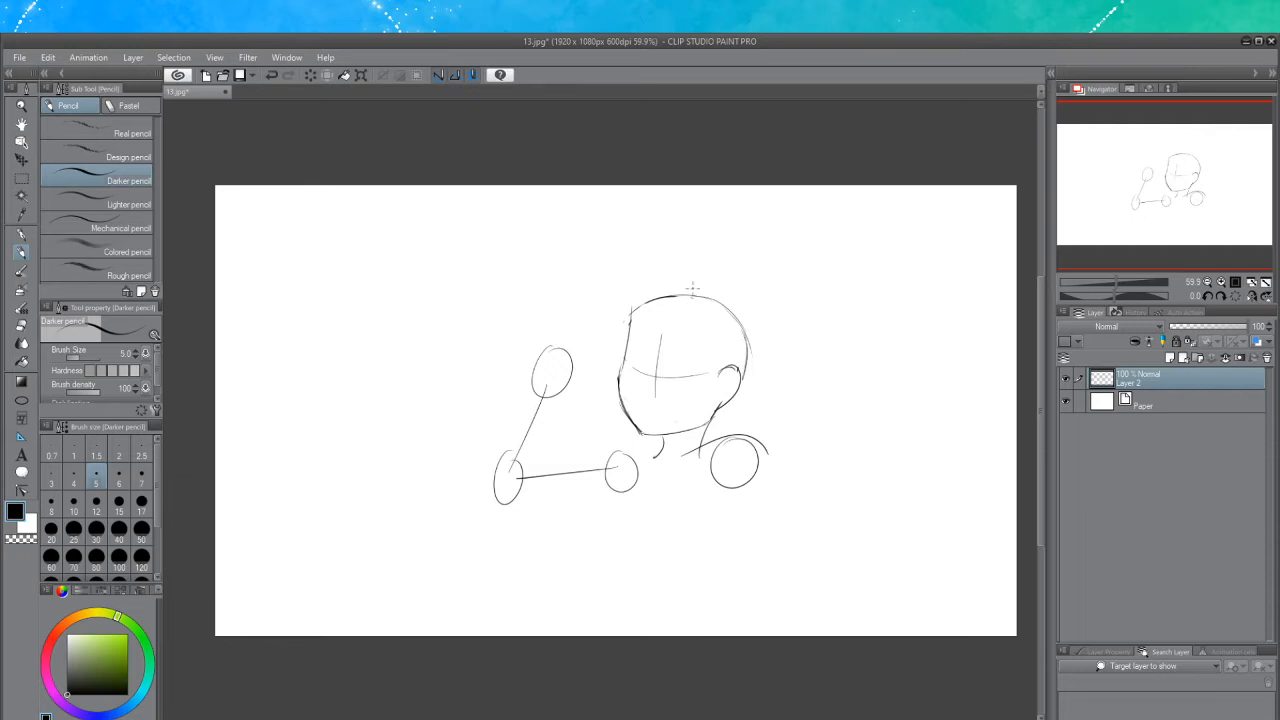
Draw two lines for the right upper arm extending down from the right shoulder circle
scroll(777, 566, up, 1)
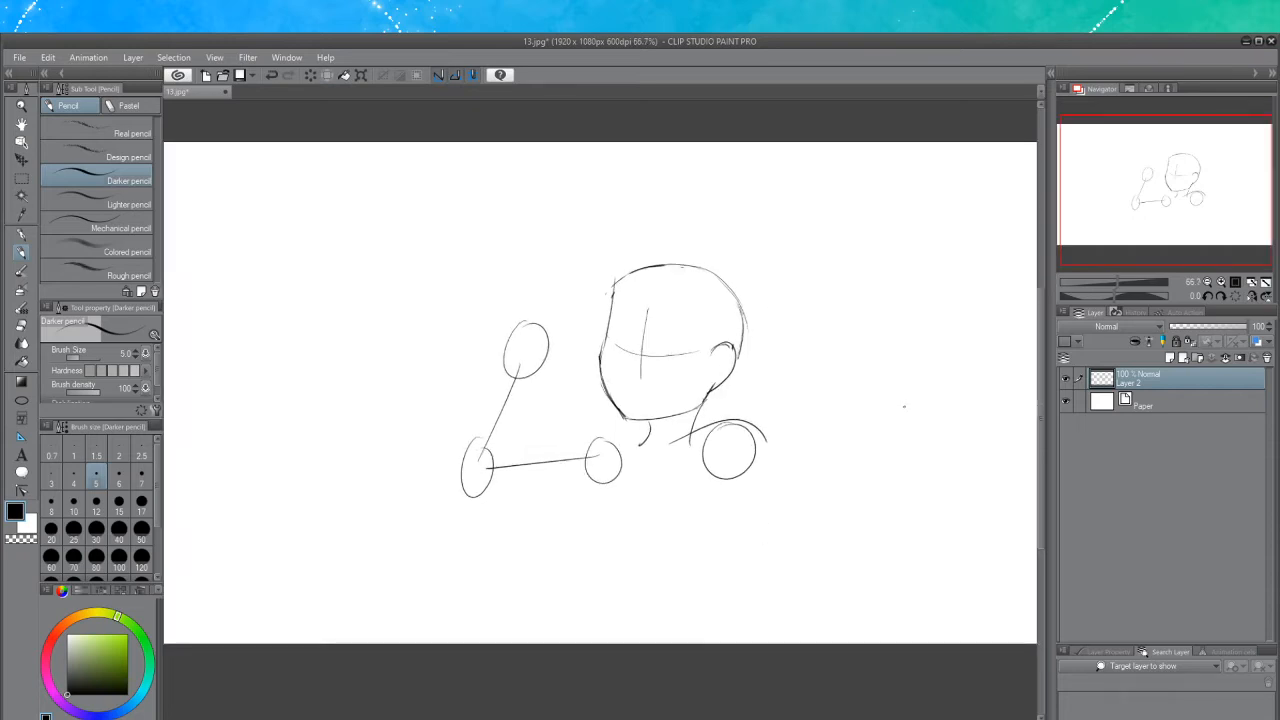
drag(747, 463, 825, 573)
key(ctrl+z)
drag(739, 456, 806, 552)
drag(764, 434, 818, 528)
key(ctrl+z)
drag(763, 437, 813, 526)
drag(714, 478, 786, 565)
key(ctrl+z)
drag(712, 477, 785, 564)
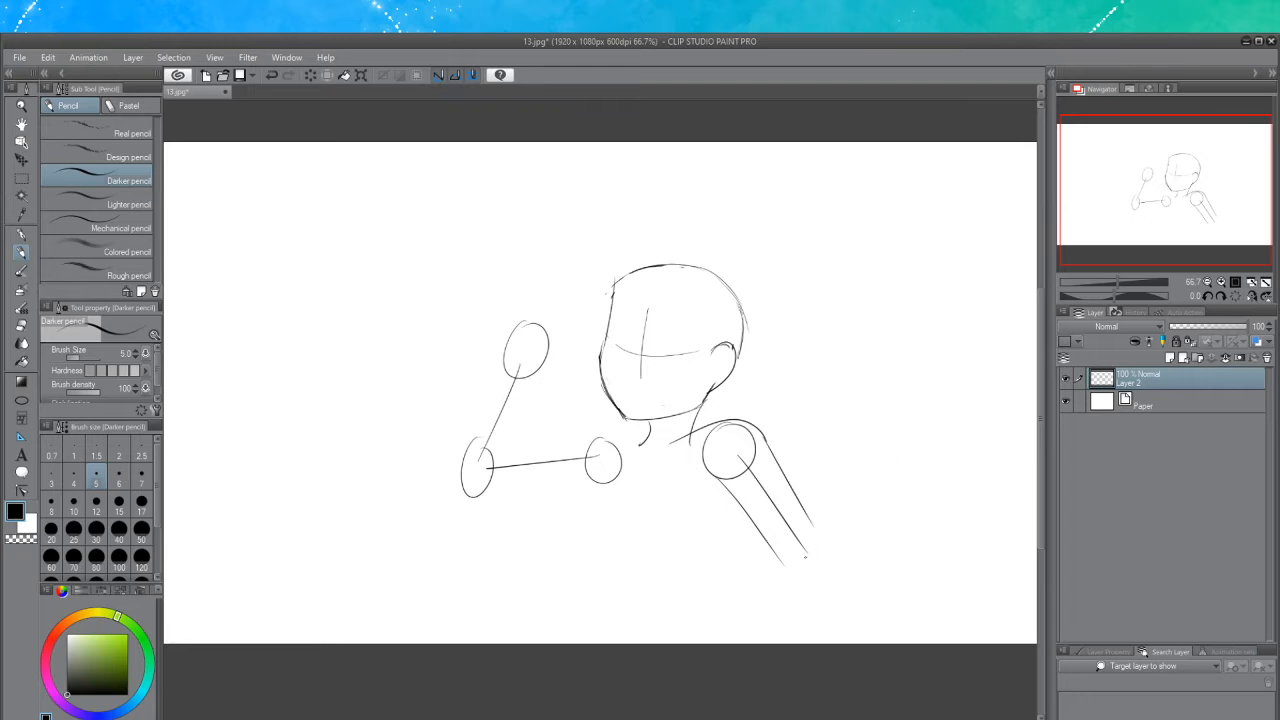
Add an elbow circle and forearm lines below the right upper arm
mouse_move(805, 552)
mouse_down()
mouse_move(797, 566)
mouse_move(810, 555)
mouse_move(818, 568)
mouse_move(796, 546)
mouse_move(820, 632)
mouse_move(786, 570)
mouse_move(820, 632)
mouse_up()
key(ctrl+z)
key(ctrl+z)
drag(816, 514, 856, 644)
key(ctrl+z)
key(ctrl+z)
drag(809, 519, 845, 650)
drag(838, 592, 846, 642)
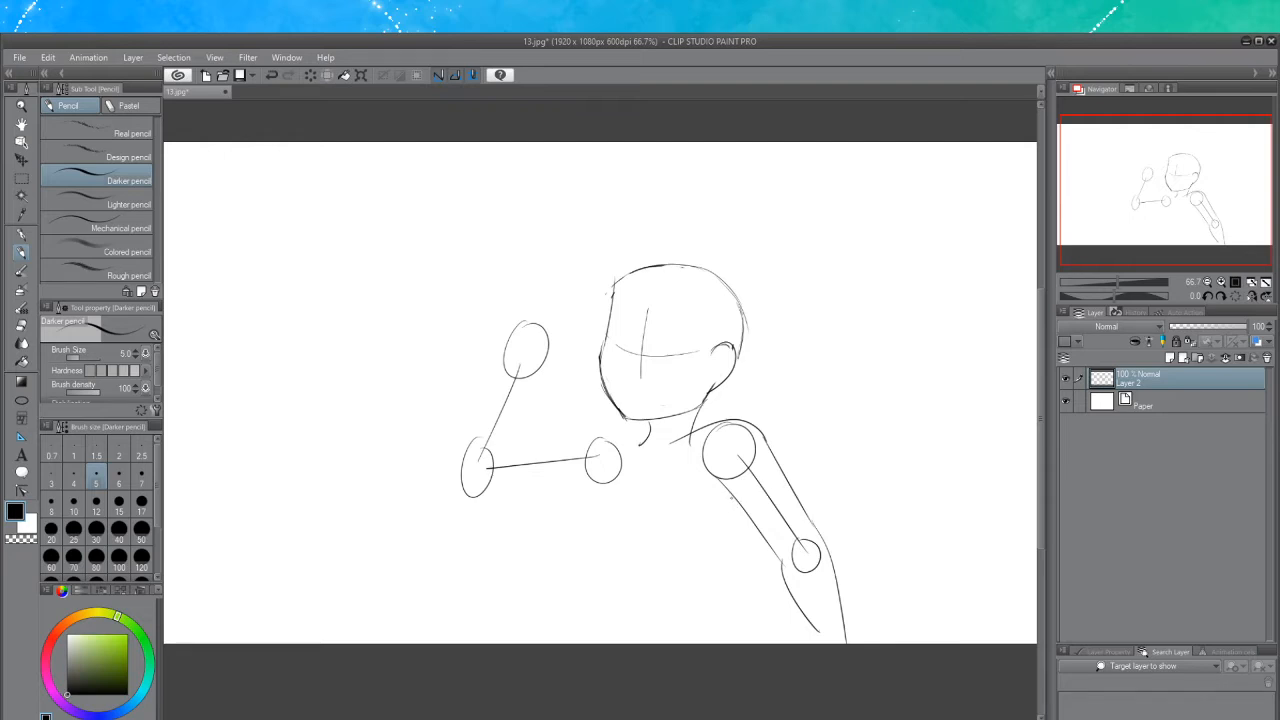
Sketch the torso outline: a chest curve below the left shoulder circle and a side line down from the right shoulder
mouse_move(717, 481)
mouse_down()
mouse_move(733, 495)
mouse_move(706, 589)
mouse_up()
key(ctrl+z)
drag(741, 525, 698, 598)
key(ctrl+z)
drag(740, 503, 691, 596)
key(ctrl+z)
drag(740, 506, 683, 598)
mouse_move(623, 466)
mouse_down()
mouse_move(563, 478)
mouse_move(550, 496)
mouse_up()
key(ctrl+z)
key(ctrl+z)
key(ctrl+z)
Draw the lower torso side lines and a horizontal waistline across the bottom of the torso
key(ctrl+z)
key(ctrl+z)
drag(616, 467, 537, 530)
key(ctrl+z)
mouse_move(618, 467)
mouse_down()
mouse_move(583, 479)
mouse_move(551, 566)
mouse_up()
key(ctrl+z)
mouse_move(617, 463)
mouse_down()
mouse_move(562, 540)
mouse_move(572, 574)
mouse_up()
mouse_move(688, 592)
mouse_down()
mouse_move(698, 629)
mouse_move(668, 640)
mouse_up()
key(ctrl+z)
key(ctrl+z)
key(ctrl+z)
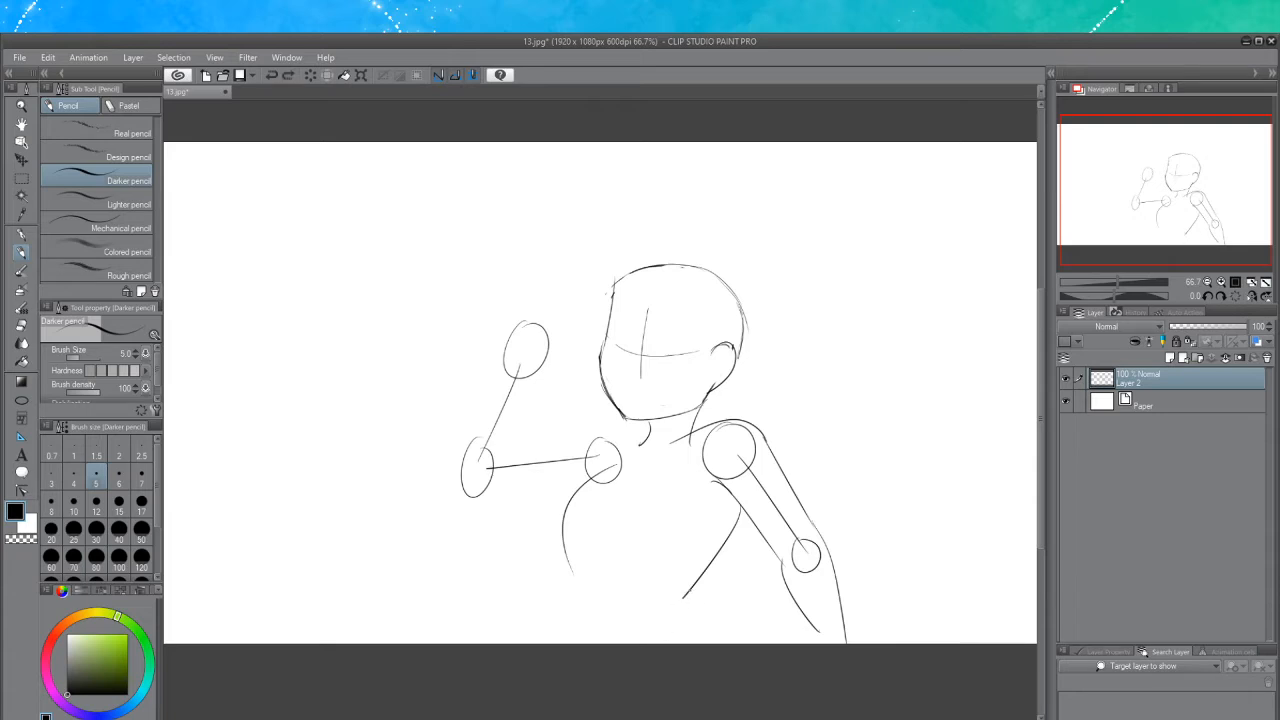
drag(686, 594, 672, 643)
drag(566, 556, 504, 618)
key(ctrl+z)
mouse_move(570, 560)
mouse_down()
mouse_move(544, 606)
mouse_move(504, 618)
mouse_up()
mouse_move(566, 549)
mouse_down()
mouse_move(598, 596)
mouse_move(652, 622)
mouse_up()
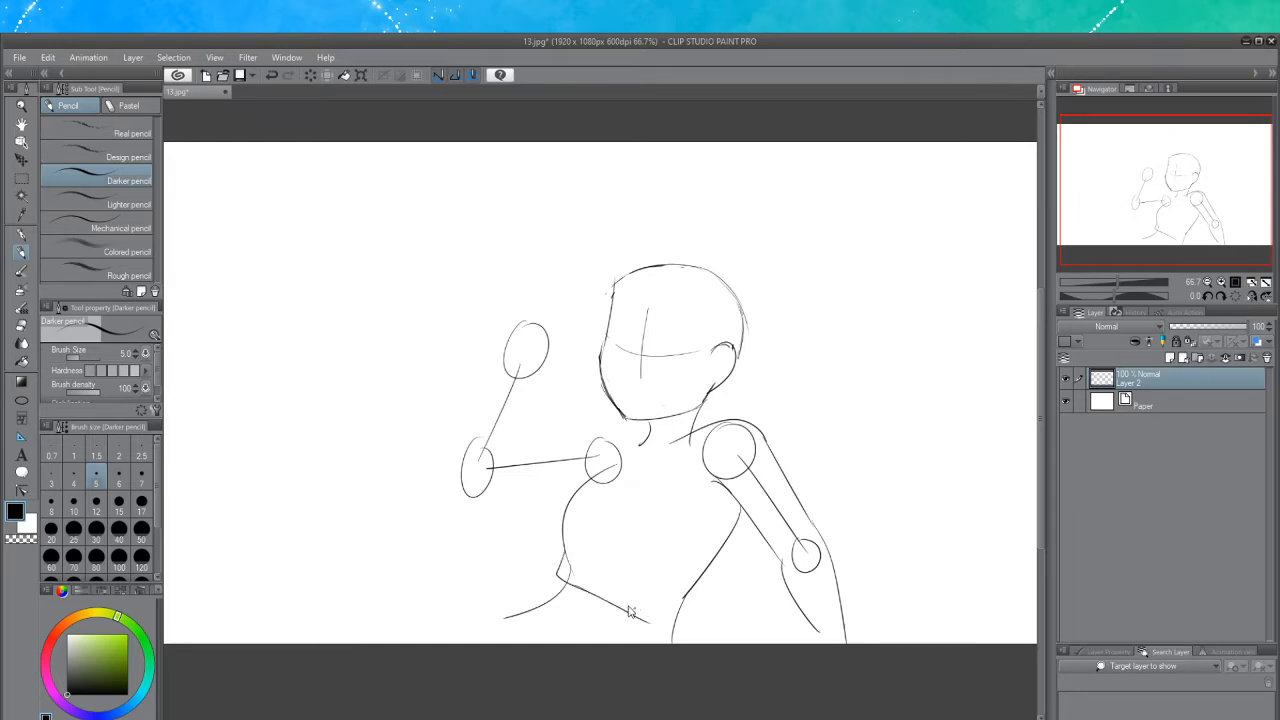
key(ctrl+z)
drag(584, 590, 680, 614)
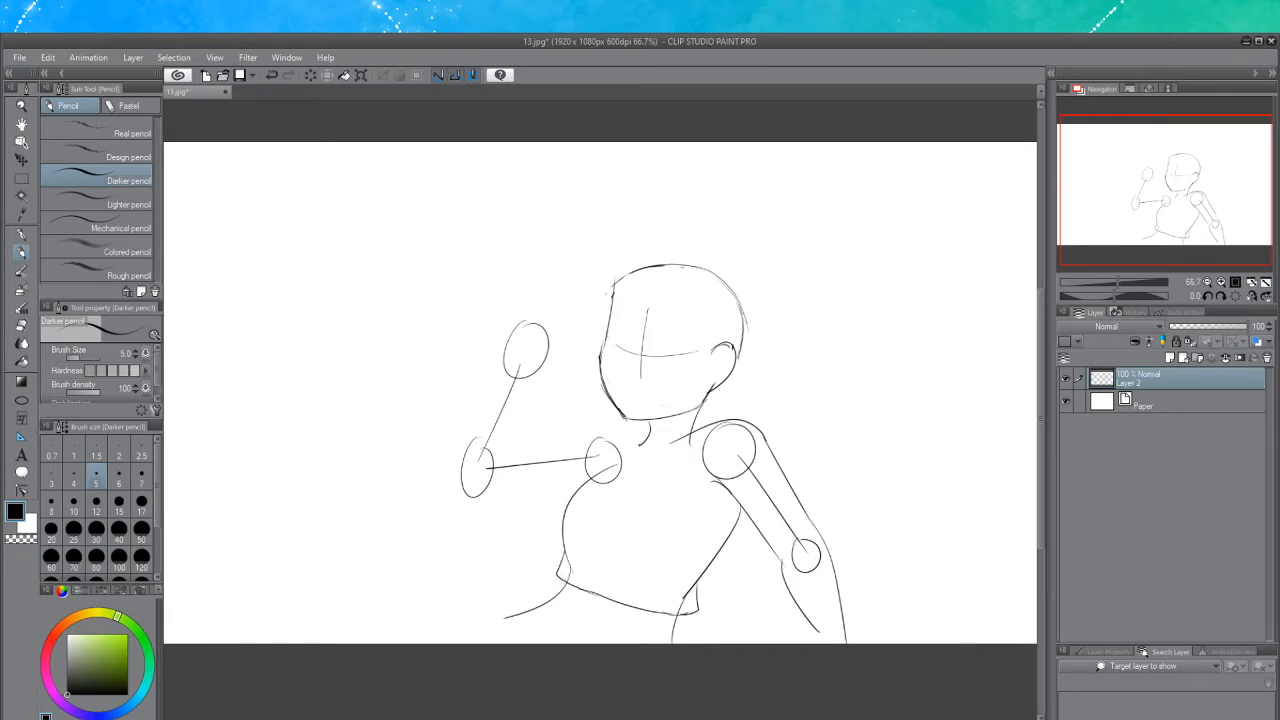
Add a second waistband line below the waist and sketch the upper hip curves beneath it
mouse_move(567, 579)
mouse_down()
mouse_move(561, 589)
mouse_move(622, 615)
mouse_up()
key(ctrl+z)
drag(562, 584, 636, 615)
key(ctrl+z)
drag(558, 586, 679, 620)
key(ctrl+z)
mouse_move(510, 616)
mouse_down()
mouse_move(431, 683)
mouse_move(458, 646)
mouse_up()
key(ctrl+z)
drag(586, 632, 568, 644)
Erase a stray mark at the waistband with the Hard eraser, then return to the Darker pencil
click(21, 326)
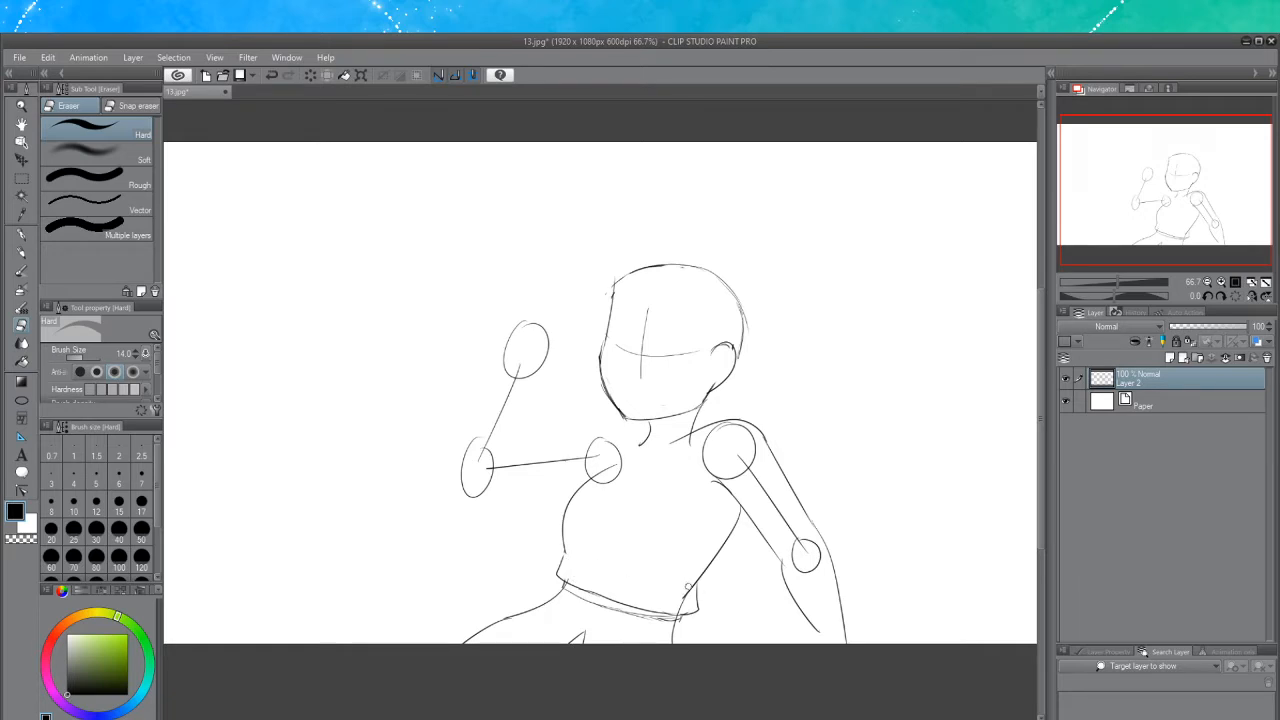
mouse_move(688, 587)
mouse_down()
mouse_move(671, 617)
mouse_move(648, 613)
mouse_up()
key(ctrl+z)
key(ctrl+z)
click(21, 252)
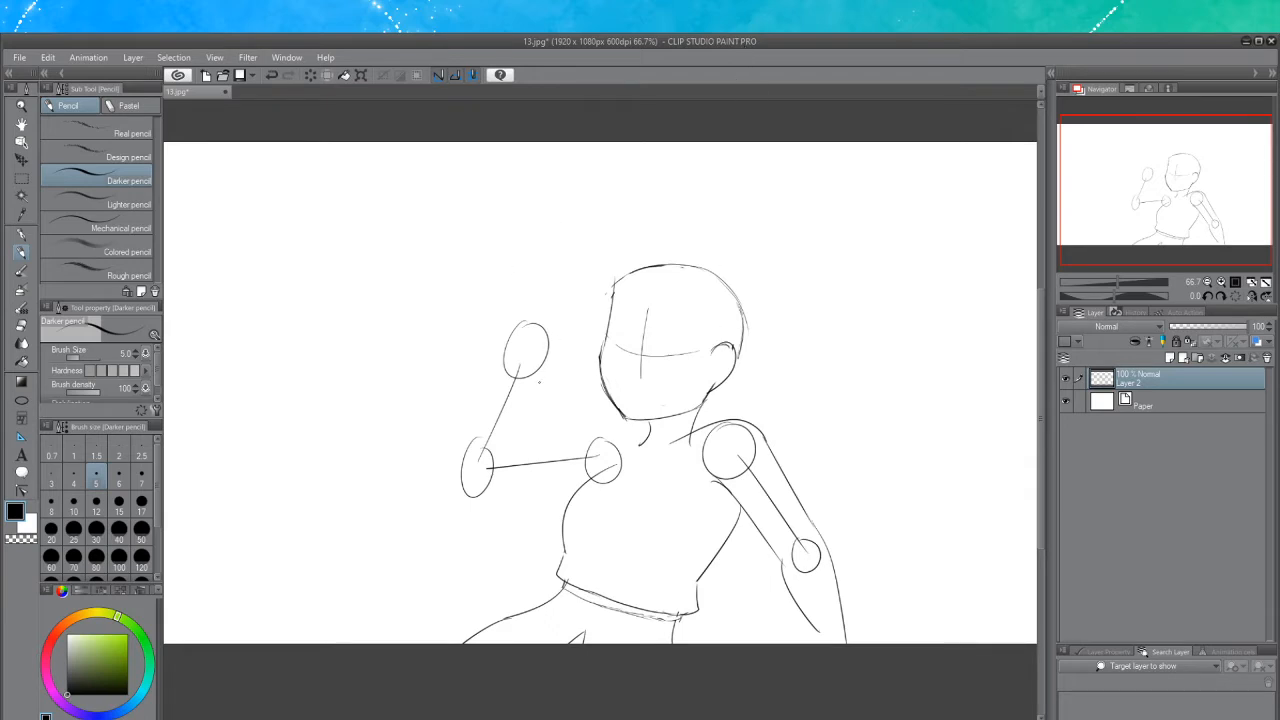
Sketch a blocky fist shape around the raised hand circle beside the head
scroll(539, 381, up, 3)
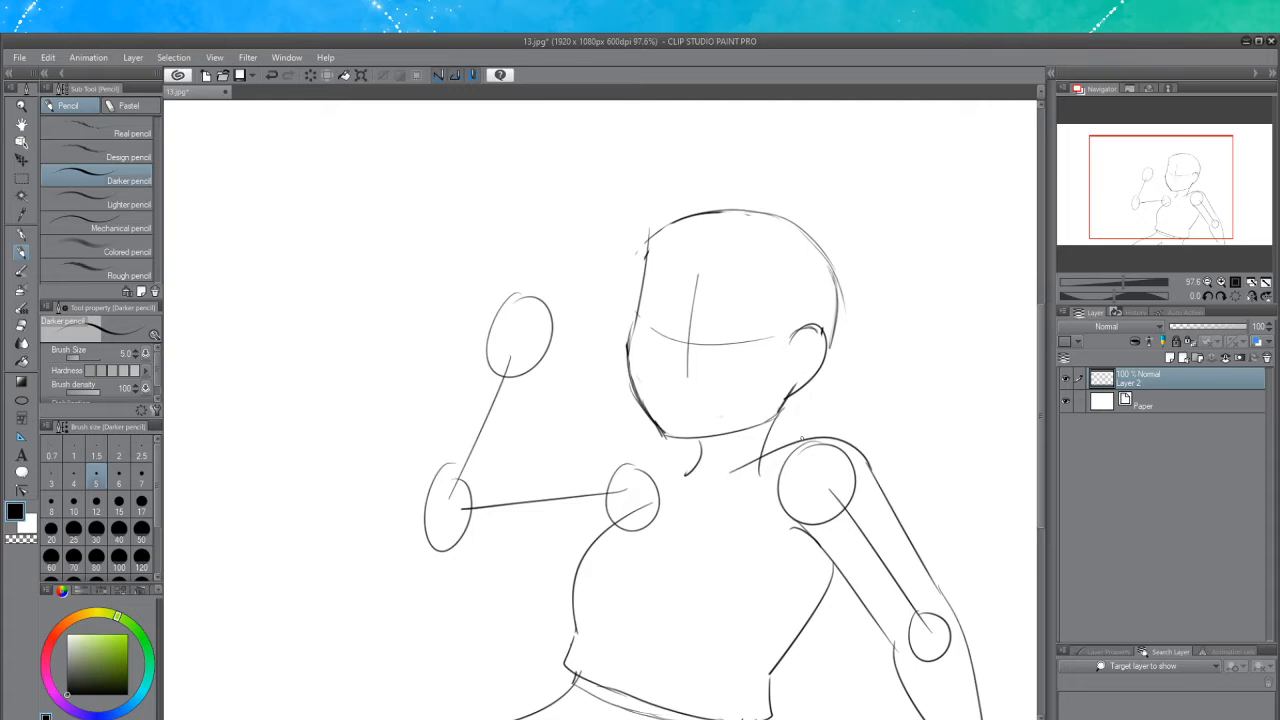
mouse_move(488, 310)
mouse_down()
mouse_move(558, 277)
mouse_move(497, 299)
mouse_move(556, 274)
mouse_move(541, 350)
mouse_up()
key(ctrl+z)
key(ctrl+y)
key(ctrl+z)
drag(555, 280, 548, 386)
drag(486, 308, 468, 344)
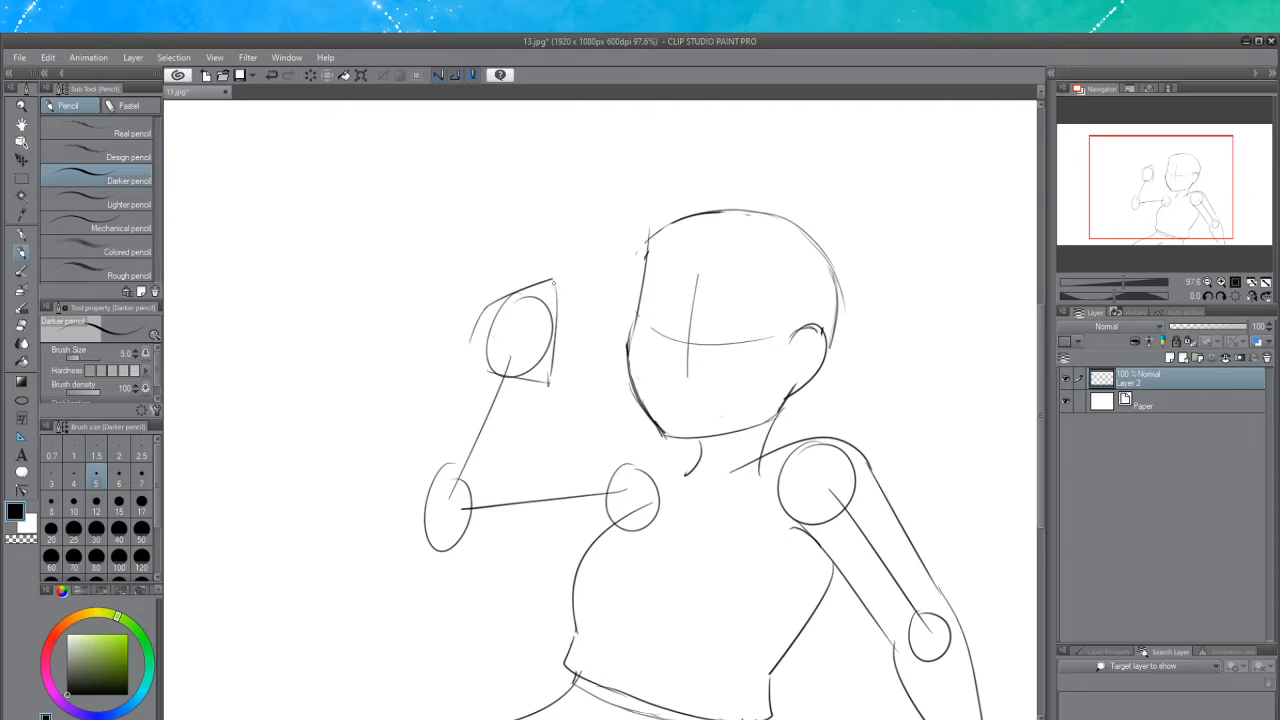
drag(562, 284, 550, 382)
key(ctrl+z)
Draw the outer forearm line from the fist down past the elbow circle
drag(476, 324, 442, 420)
key(ctrl+z)
key(ctrl+z)
mouse_move(484, 314)
mouse_down()
mouse_move(440, 458)
mouse_move(457, 378)
mouse_move(397, 516)
mouse_move(396, 556)
mouse_up()
key(ctrl+z)
drag(413, 488, 396, 556)
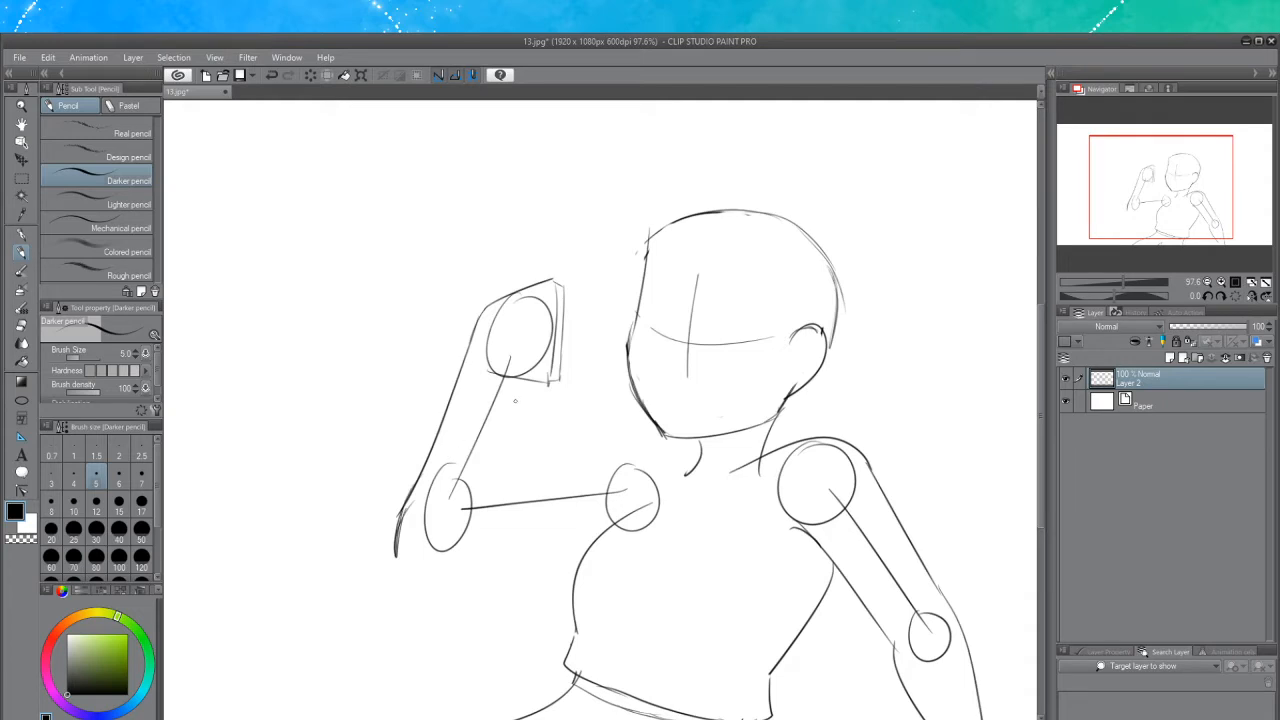
Draw the inner forearm line from the bottom of the fist down to the elbow
key(ctrl+z)
drag(512, 379, 472, 516)
key(ctrl+z)
drag(513, 380, 472, 516)
key(ctrl+z)
drag(508, 374, 489, 488)
key(ctrl+z)
drag(511, 374, 455, 545)
key(ctrl+z)
drag(508, 376, 478, 456)
key(ctrl+z)
drag(510, 378, 474, 470)
key(ctrl+z)
drag(510, 378, 472, 516)
key(ctrl+z)
key(ctrl+z)
drag(510, 376, 472, 484)
key(ctrl+z)
drag(509, 380, 483, 475)
key(ctrl+z)
drag(510, 378, 463, 542)
drag(482, 468, 477, 502)
key(ctrl+z)
key(ctrl+z)
key(ctrl+z)
drag(510, 378, 473, 486)
key(ctrl+z)
mouse_move(510, 375)
mouse_down()
mouse_move(454, 555)
mouse_move(475, 472)
mouse_up()
key(ctrl+z)
key(ctrl+z)
key(ctrl+z)
key(ctrl+z)
key(ctrl+z)
drag(506, 377, 473, 498)
key(ctrl+z)
drag(506, 378, 487, 443)
key(ctrl+z)
drag(507, 377, 456, 480)
mouse_move(510, 374)
mouse_down()
mouse_move(472, 496)
mouse_move(447, 526)
mouse_up()
mouse_move(474, 480)
mouse_down()
mouse_move(459, 529)
mouse_move(478, 466)
mouse_up()
key(ctrl+z)
key(ctrl+z)
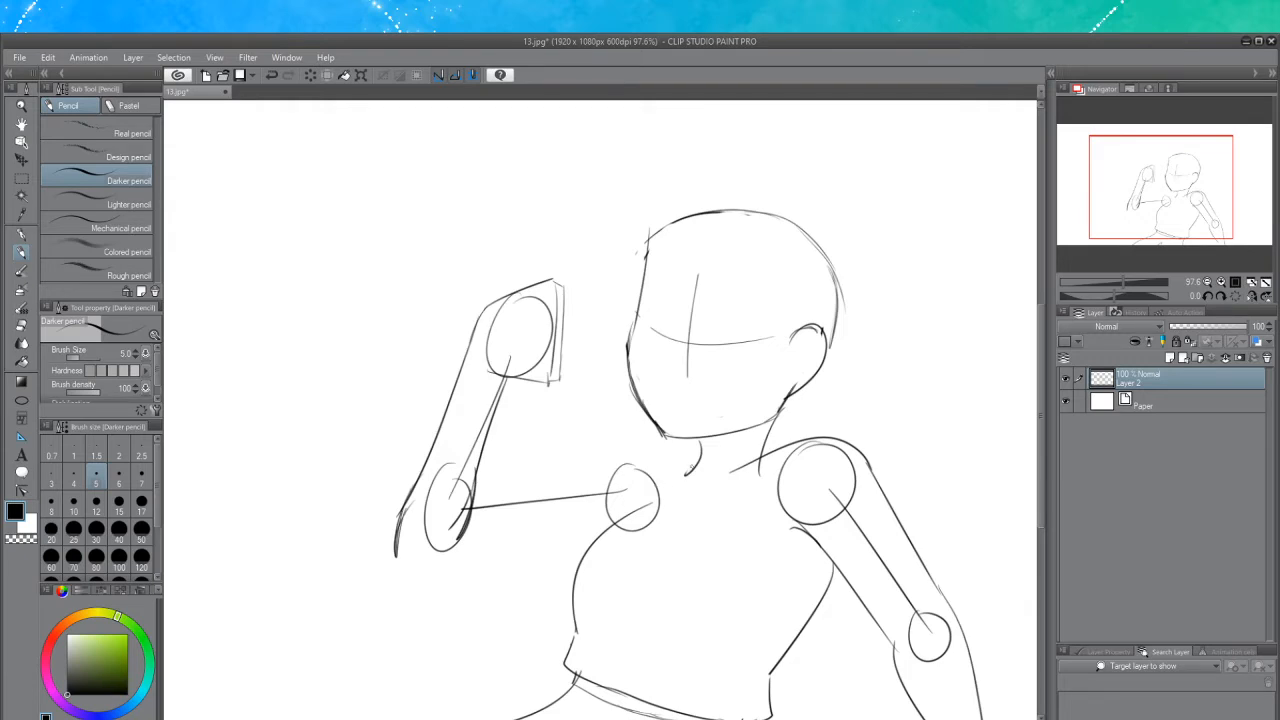
Draw the shoulder line connecting the neck to the raised arm
mouse_move(692, 469)
mouse_down()
mouse_move(651, 443)
mouse_move(618, 461)
mouse_move(636, 462)
mouse_move(490, 502)
mouse_move(616, 469)
mouse_up()
key(ctrl+z)
key(ctrl+z)
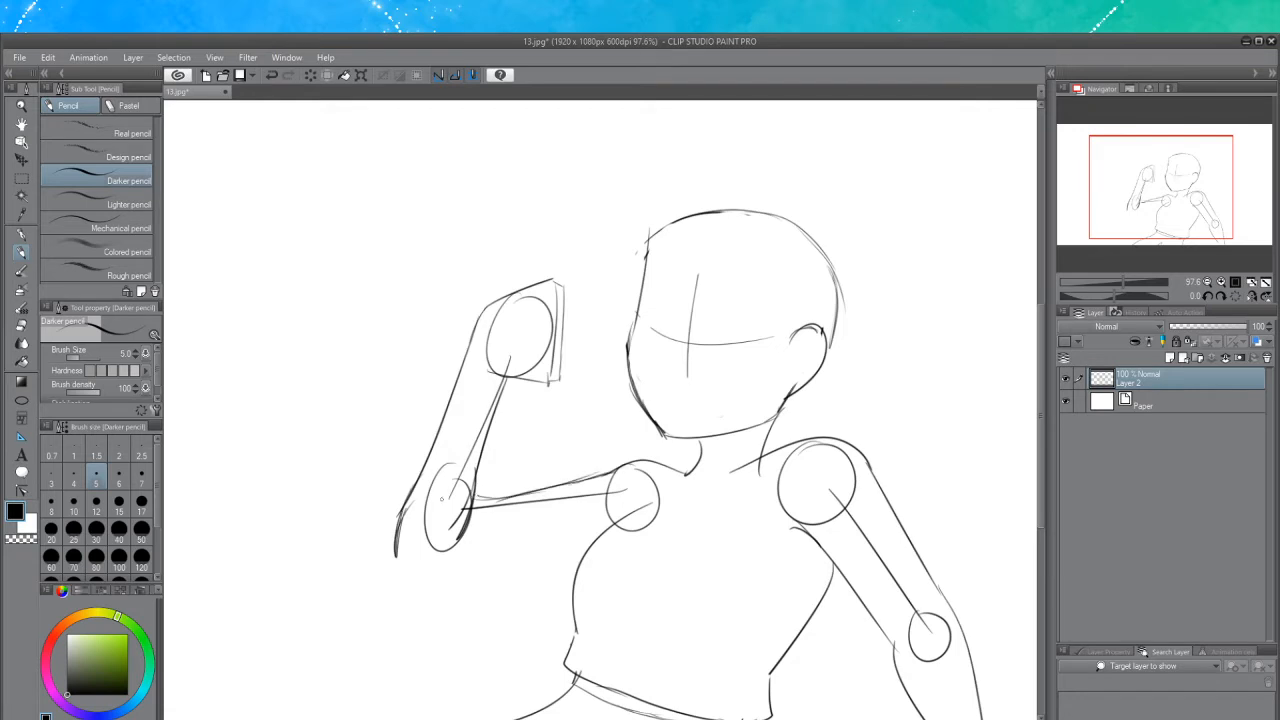
Draw the underside of the upper arm from the elbow across to the chest
mouse_move(396, 546)
mouse_down()
mouse_move(395, 574)
mouse_move(465, 577)
mouse_up()
key(ctrl+z)
key(ctrl+z)
mouse_move(392, 558)
mouse_down()
mouse_move(466, 576)
mouse_move(394, 572)
mouse_move(507, 570)
mouse_up()
key(ctrl+z)
mouse_move(398, 572)
mouse_down()
mouse_move(528, 567)
mouse_move(456, 575)
mouse_move(566, 563)
mouse_move(522, 572)
mouse_move(580, 556)
mouse_up()
key(ctrl+z)
key(ctrl+z)
mouse_move(464, 577)
mouse_down()
mouse_move(588, 551)
mouse_move(496, 572)
mouse_up()
key(ctrl+z)
key(ctrl+z)
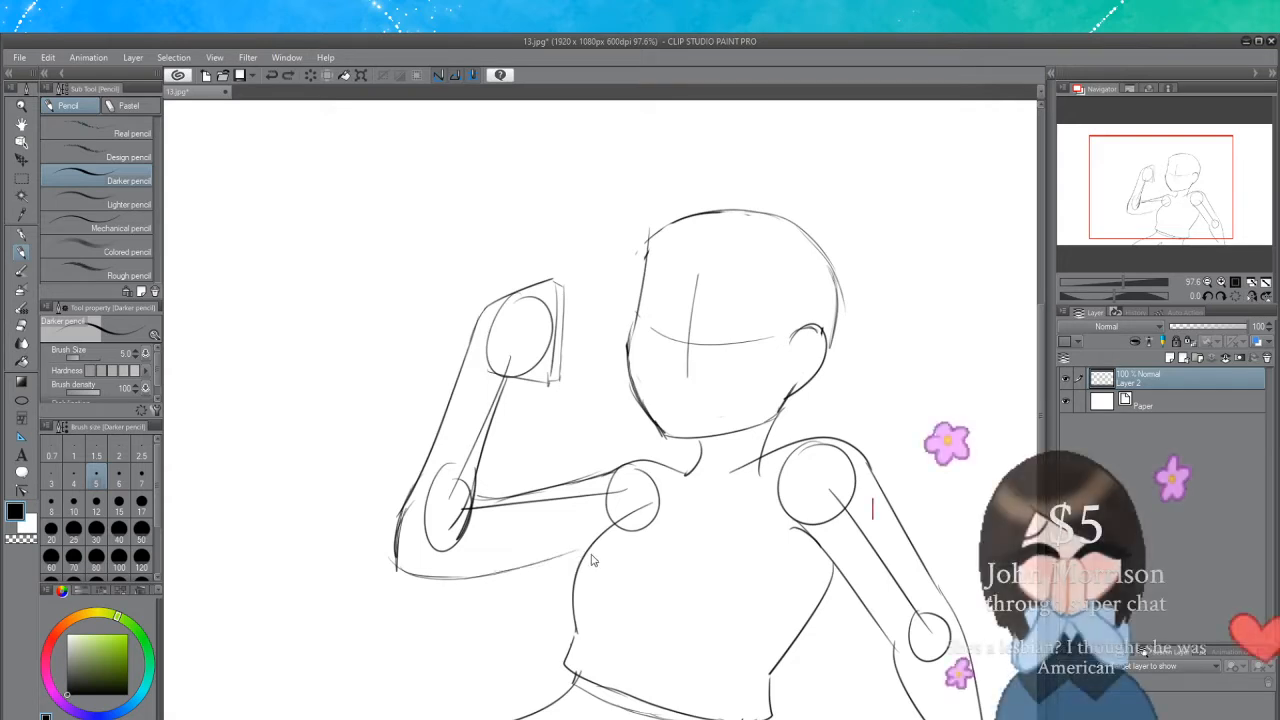
drag(580, 560, 495, 574)
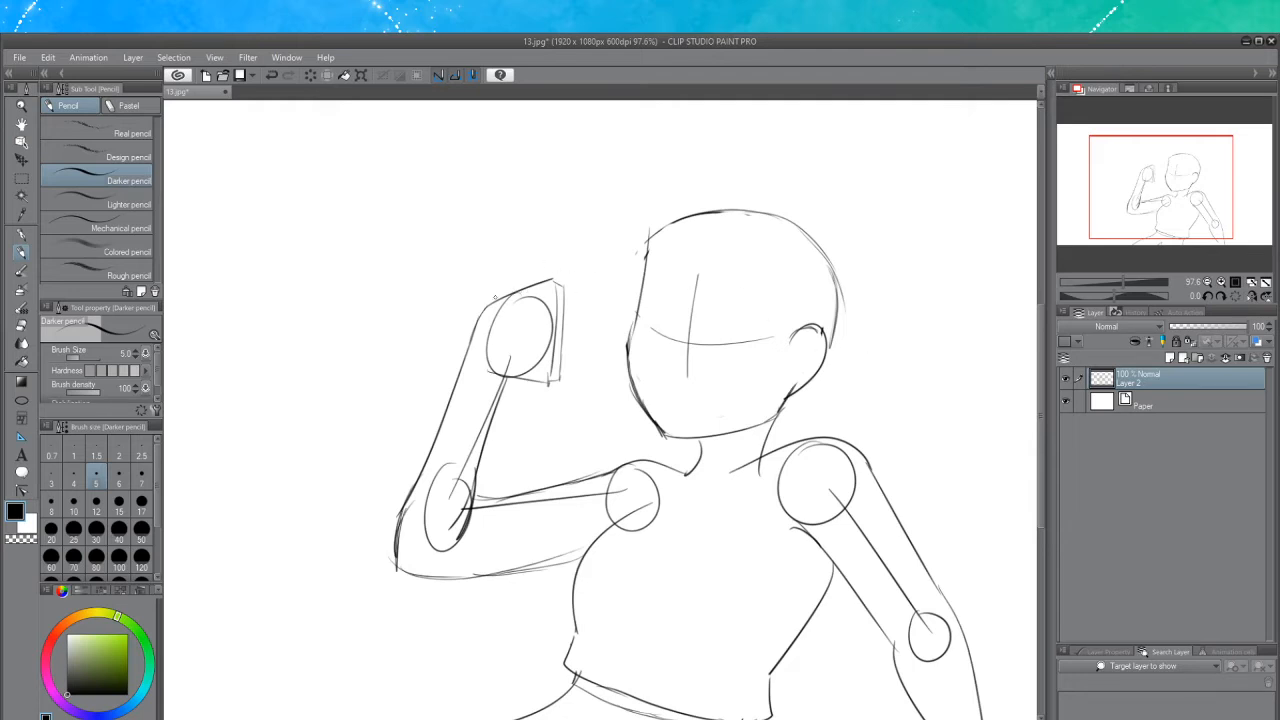
Sketch an upward-pointing thumb on top of the fist
drag(492, 303, 547, 269)
key(ctrl+z)
drag(484, 307, 551, 258)
key(ctrl+z)
key(ctrl+z)
key(ctrl+z)
drag(486, 304, 574, 227)
key(ctrl+z)
key(ctrl+z)
mouse_move(478, 313)
mouse_down()
mouse_move(560, 237)
mouse_move(563, 260)
mouse_up()
key(ctrl+z)
key(ctrl+z)
drag(533, 285, 544, 273)
Erase the hand, elbow and shoulder guide circles and arm guide lines with the Hard eraser at size 17, then return to the Darker pencil
click(22, 326)
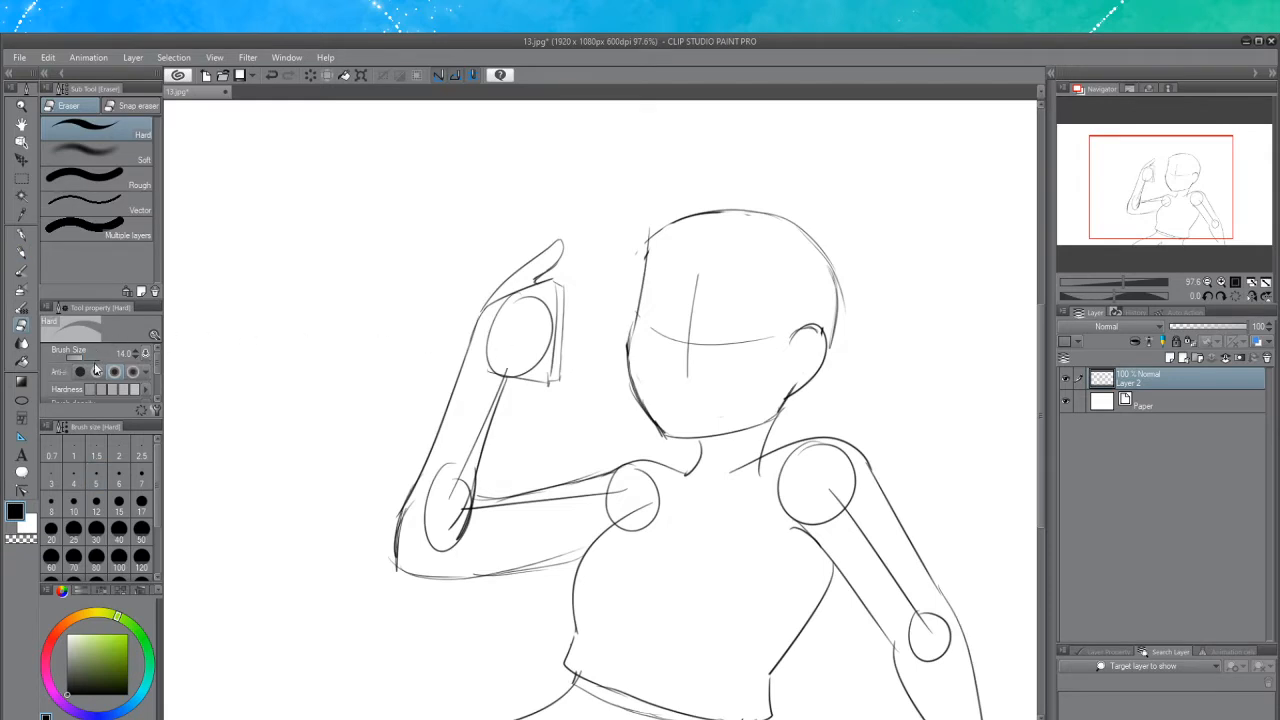
click(136, 352)
click(136, 352)
click(136, 352)
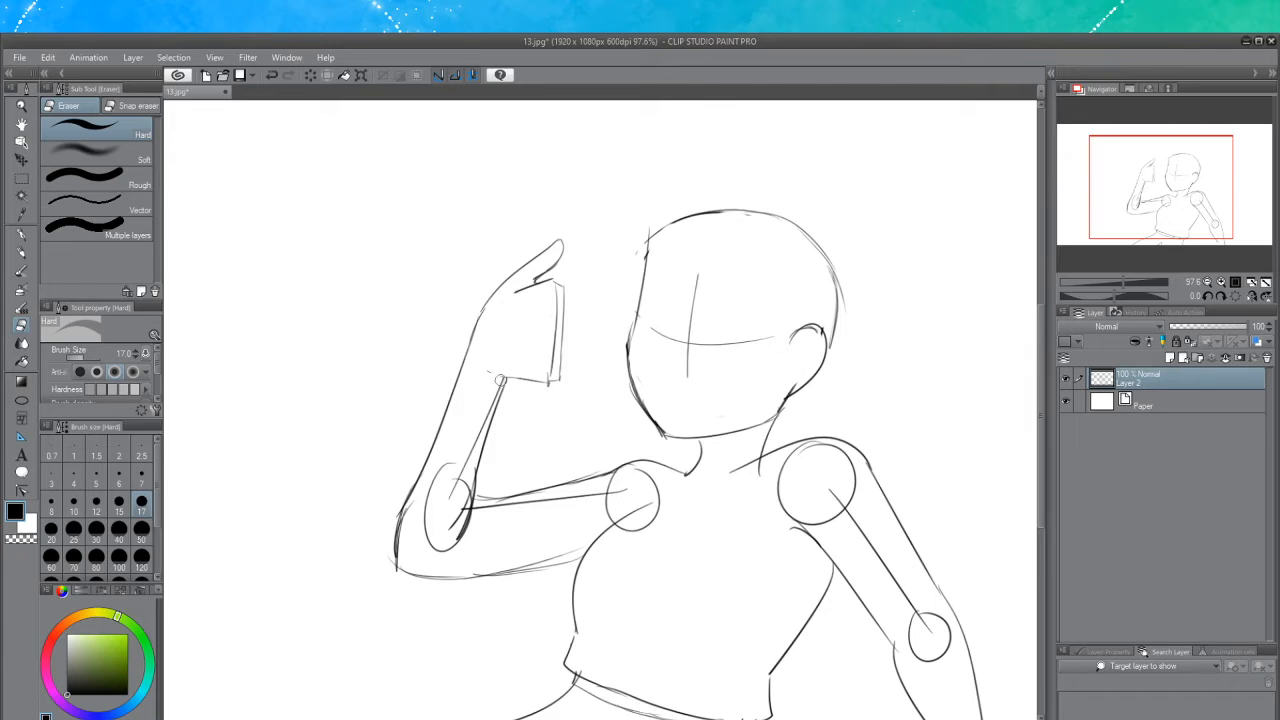
mouse_move(501, 381)
mouse_down()
mouse_move(431, 525)
mouse_move(448, 462)
mouse_move(436, 507)
mouse_move(468, 467)
mouse_move(449, 521)
mouse_move(473, 455)
mouse_move(446, 532)
mouse_move(473, 463)
mouse_move(476, 474)
mouse_move(451, 534)
mouse_move(475, 455)
mouse_move(451, 541)
mouse_move(468, 455)
mouse_move(428, 545)
mouse_up()
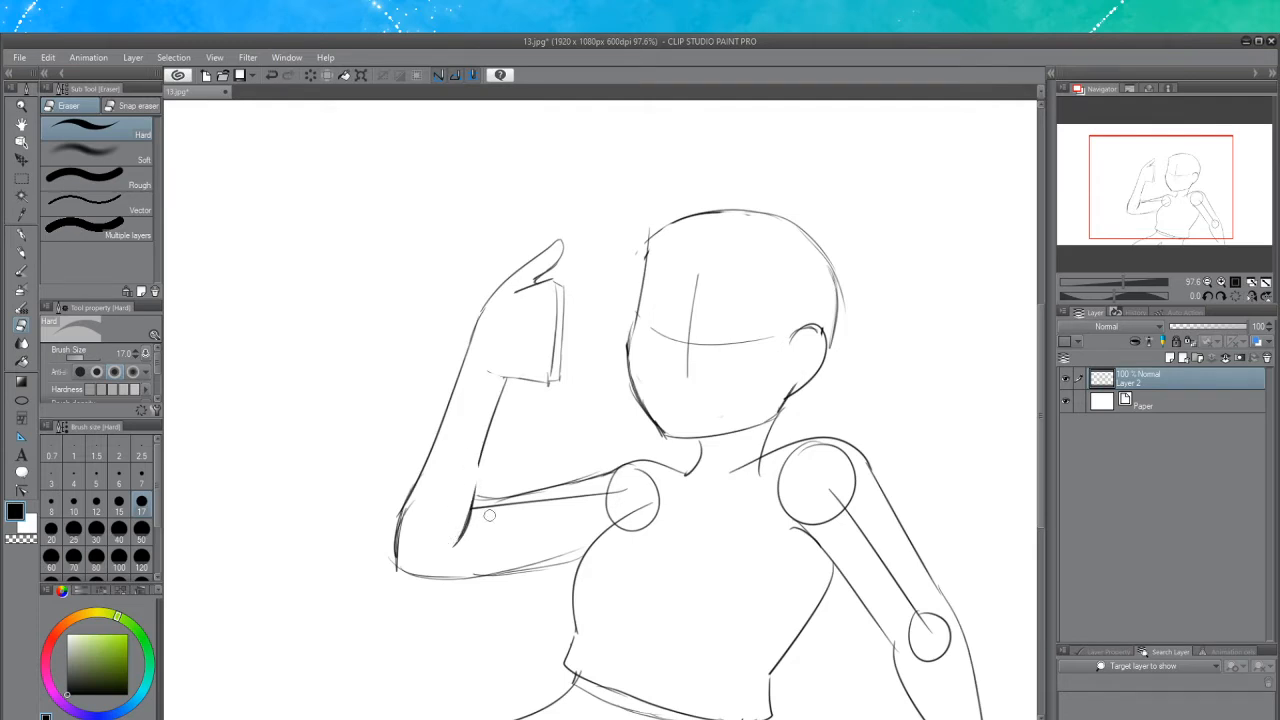
mouse_move(479, 507)
mouse_down()
mouse_move(633, 484)
mouse_move(595, 498)
mouse_move(627, 468)
mouse_move(594, 511)
mouse_move(610, 497)
mouse_move(611, 517)
mouse_move(638, 485)
mouse_move(632, 469)
mouse_move(653, 483)
mouse_move(650, 518)
mouse_move(660, 502)
mouse_move(623, 526)
mouse_up()
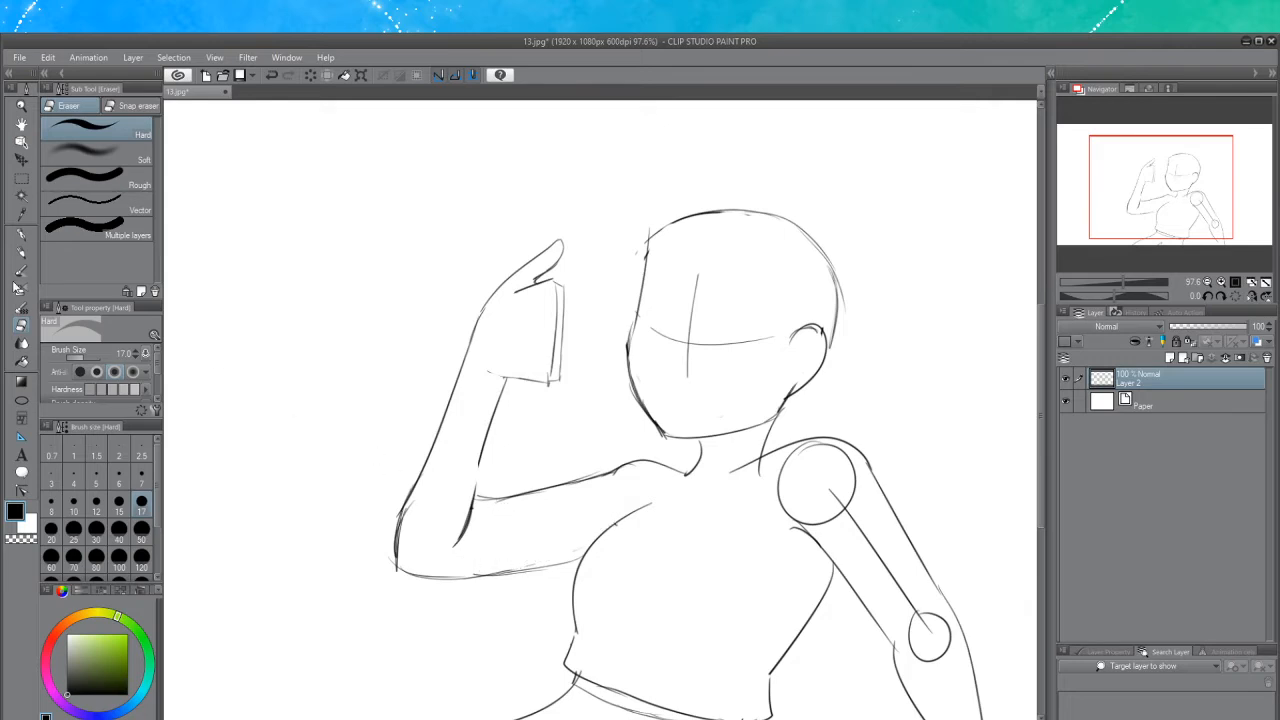
click(22, 252)
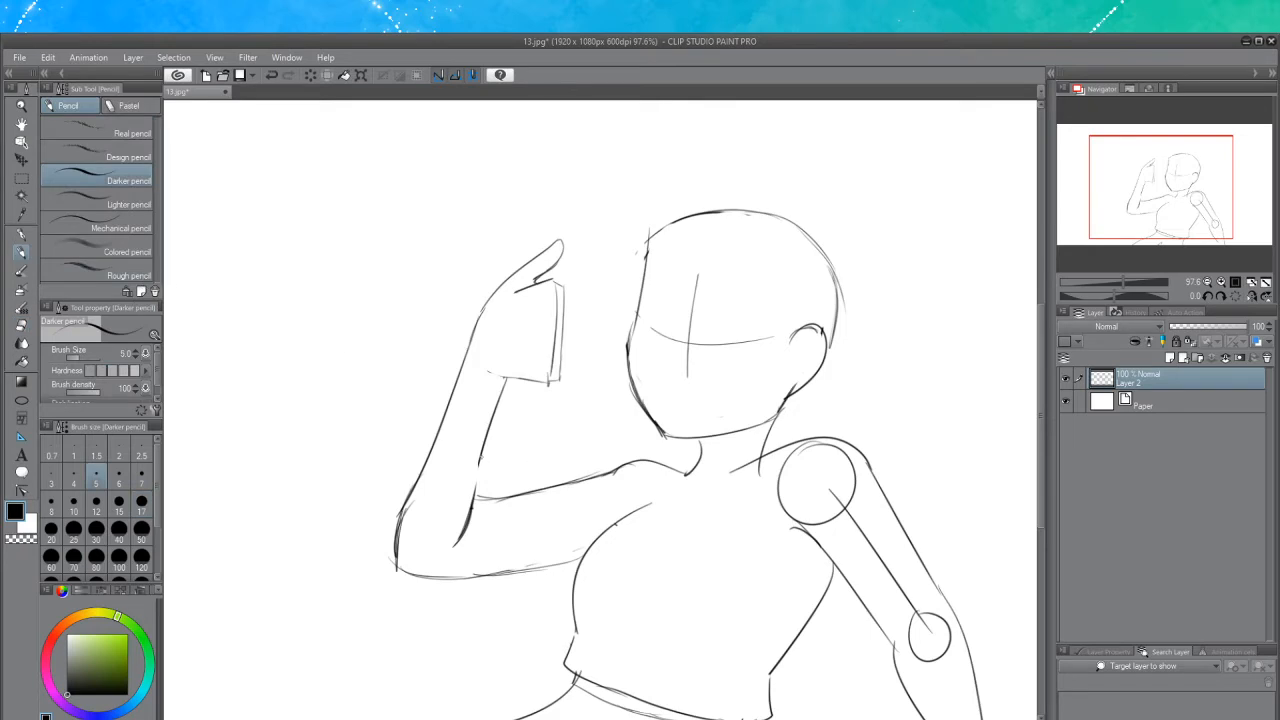
Reinforce the inner forearm line near the elbow with a few short strokes
drag(482, 456, 464, 522)
key(ctrl+z)
drag(483, 450, 466, 534)
drag(478, 490, 470, 546)
drag(484, 491, 479, 520)
Sketch a finger extending diagonally down from the front of the fist
drag(548, 383, 566, 405)
key(ctrl+z)
key(ctrl+z)
drag(550, 386, 571, 418)
drag(562, 402, 579, 439)
key(ctrl+z)
key(ctrl+z)
key(ctrl+z)
key(ctrl+z)
key(ctrl+z)
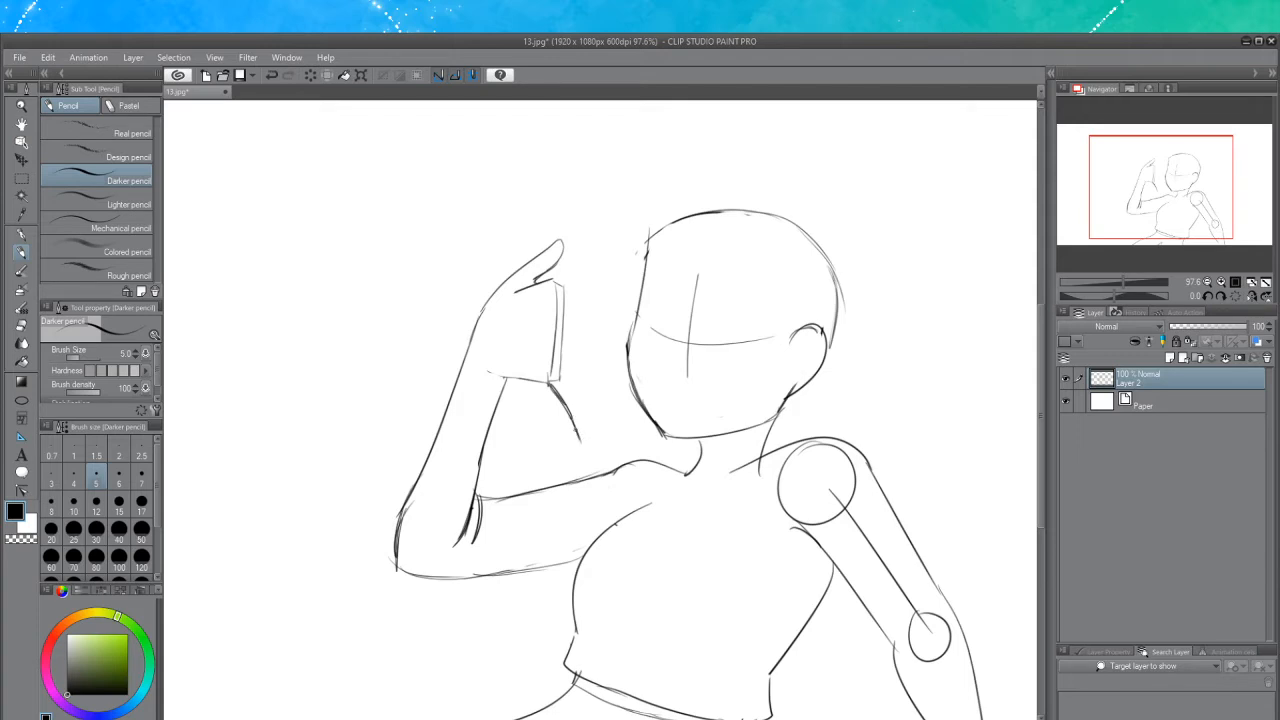
mouse_move(576, 430)
mouse_down()
mouse_move(587, 415)
mouse_move(596, 436)
mouse_up()
key(ctrl+z)
key(ctrl+z)
key(ctrl+z)
drag(570, 410, 586, 437)
key(ctrl+z)
key(ctrl+z)
key(ctrl+z)
key(ctrl+z)
drag(549, 381, 577, 410)
key(ctrl+z)
key(ctrl+z)
drag(549, 384, 591, 411)
key(ctrl+z)
key(ctrl+z)
drag(554, 370, 598, 411)
key(ctrl+z)
key(ctrl+z)
drag(555, 364, 578, 388)
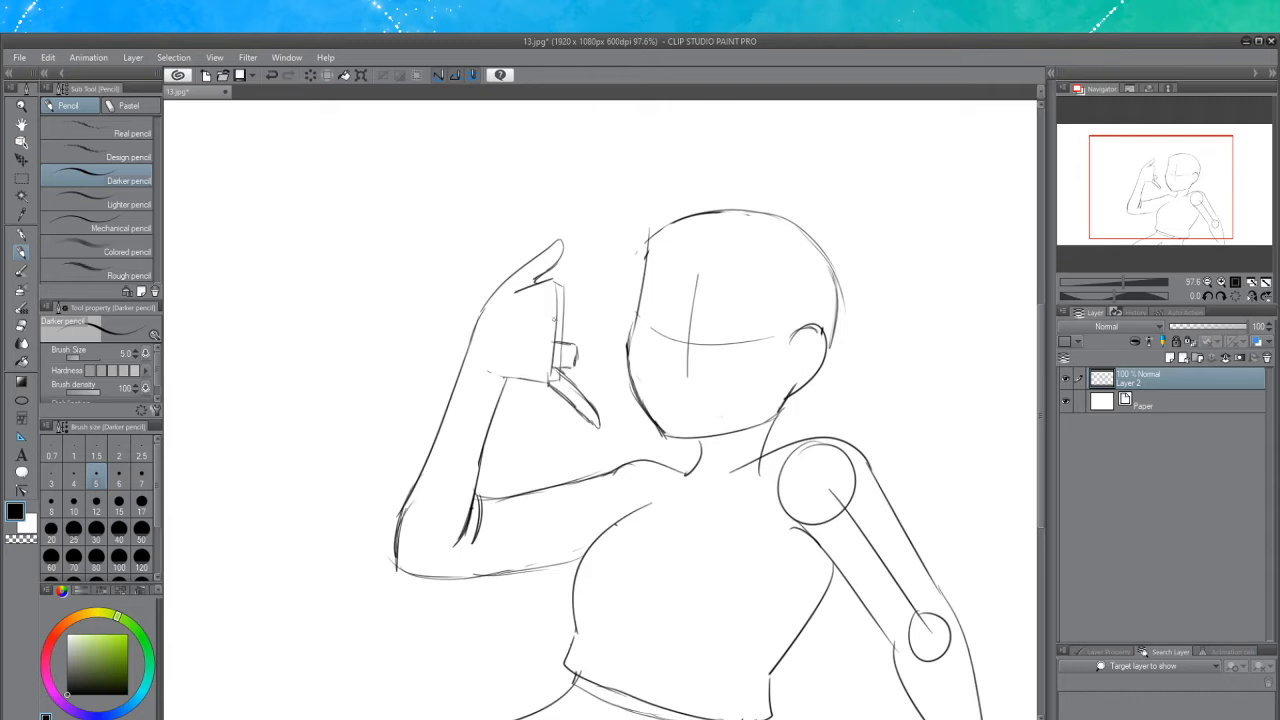
Sketch the curled finger lines across the front of the fist
drag(555, 320, 574, 321)
drag(515, 294, 565, 291)
key(ctrl+z)
click(21, 325)
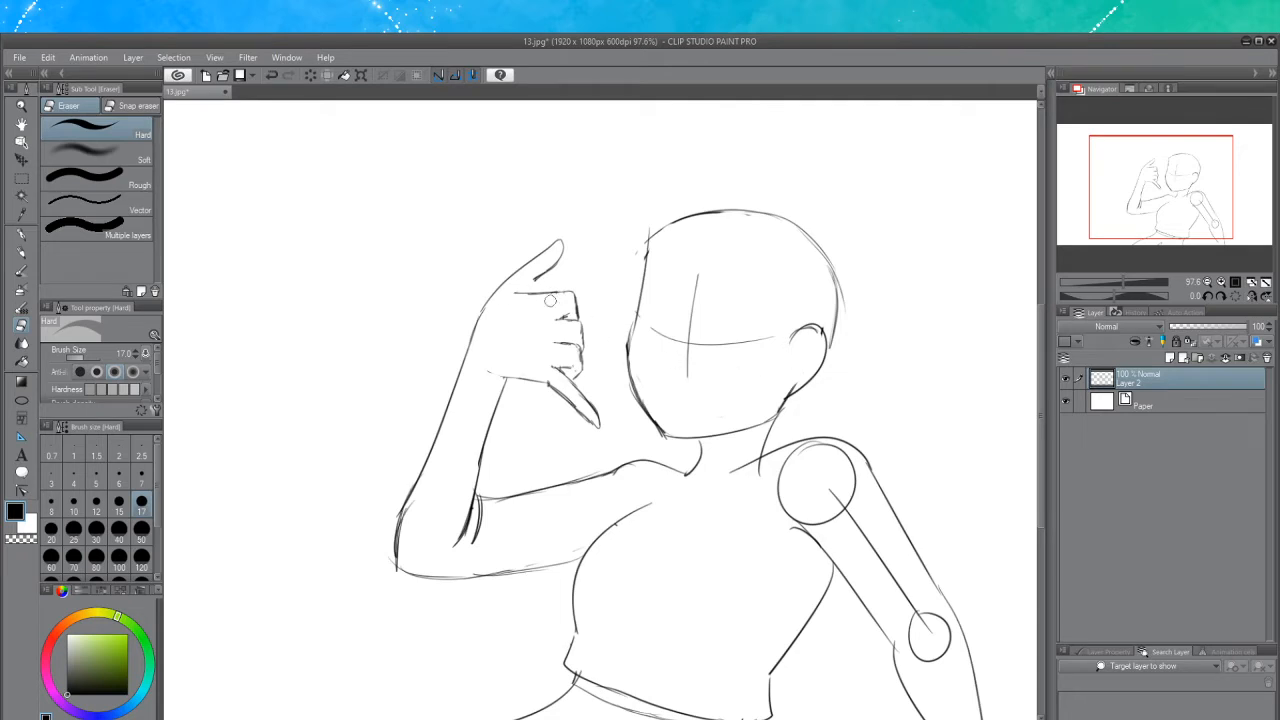
mouse_move(514, 296)
mouse_down()
mouse_move(581, 297)
mouse_move(508, 295)
mouse_move(578, 296)
mouse_move(551, 297)
mouse_move(585, 310)
mouse_move(586, 348)
mouse_up()
key(ctrl+z)
Undo the recent strokes along the top of the fist
click(21, 252)
mouse_move(535, 280)
mouse_down()
mouse_move(561, 294)
mouse_move(531, 286)
mouse_move(558, 264)
mouse_move(543, 278)
mouse_move(564, 294)
mouse_move(578, 285)
mouse_up()
key(ctrl+z)
key(ctrl+z)
key(ctrl+z)
key(ctrl+z)
key(ctrl+z)
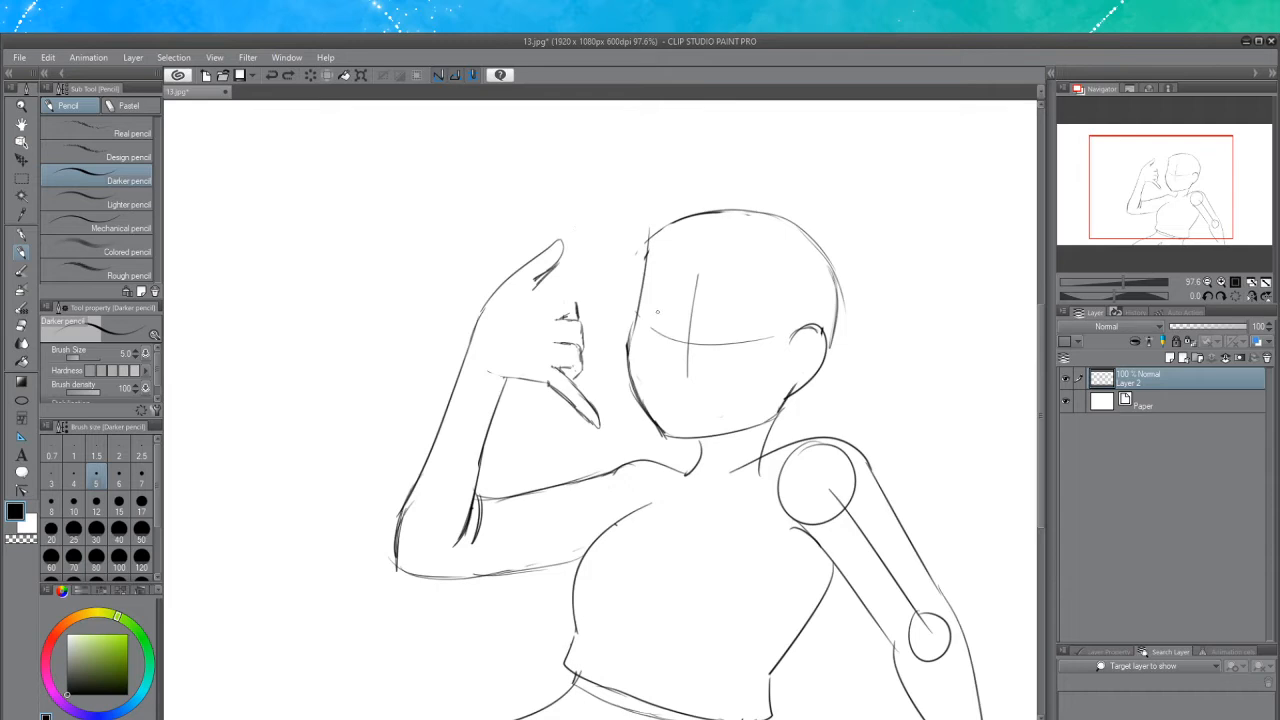
Redraw the fist's finger outline and its bottom edge
mouse_move(547, 299)
mouse_down()
mouse_move(580, 297)
mouse_move(579, 311)
mouse_move(558, 298)
mouse_move(577, 308)
mouse_move(581, 376)
mouse_move(568, 380)
mouse_move(580, 374)
mouse_up()
key(ctrl+z)
key(ctrl+z)
Erase the upward thumb and a stray mark on the fist, then return to the Darker pencil
key(ctrl+z)
key(ctrl+z)
drag(564, 370, 580, 369)
click(22, 325)
mouse_move(574, 376)
mouse_down()
mouse_move(550, 360)
mouse_move(569, 364)
mouse_up()
key(ctrl+z)
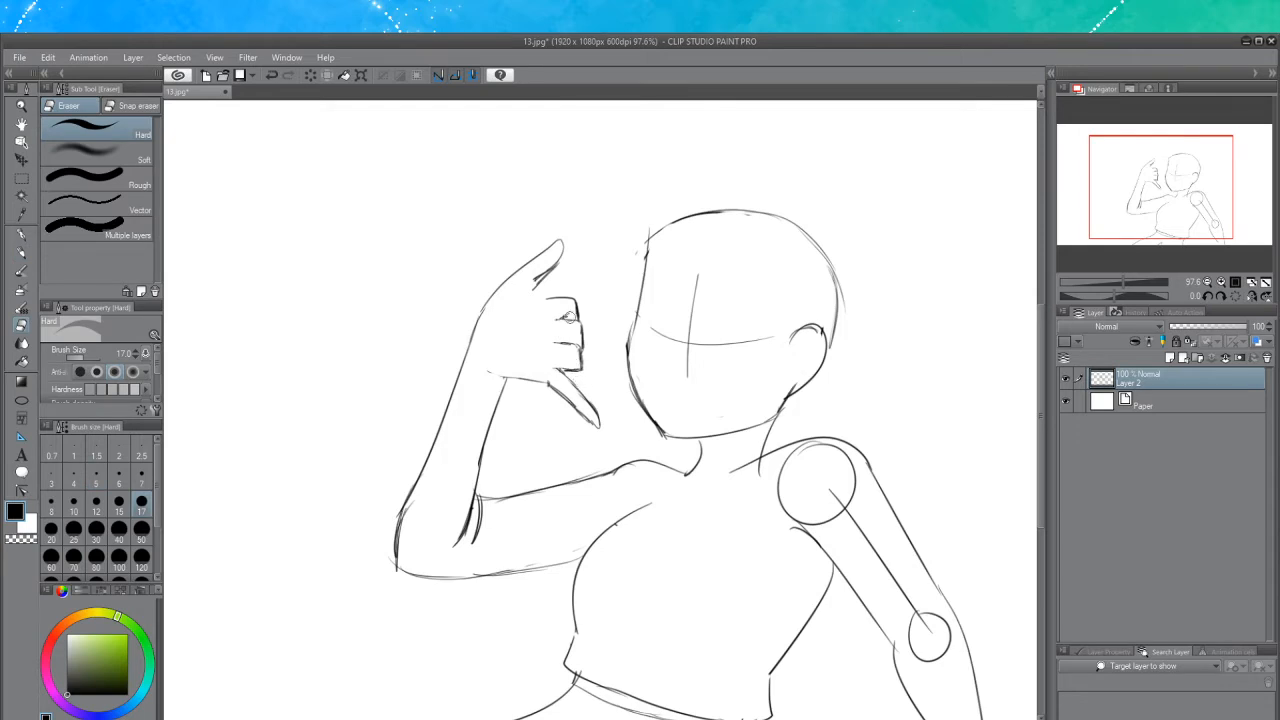
drag(570, 316, 569, 313)
drag(552, 261, 526, 281)
mouse_move(570, 238)
mouse_down()
mouse_move(491, 298)
mouse_move(548, 245)
mouse_move(523, 286)
mouse_up()
click(21, 252)
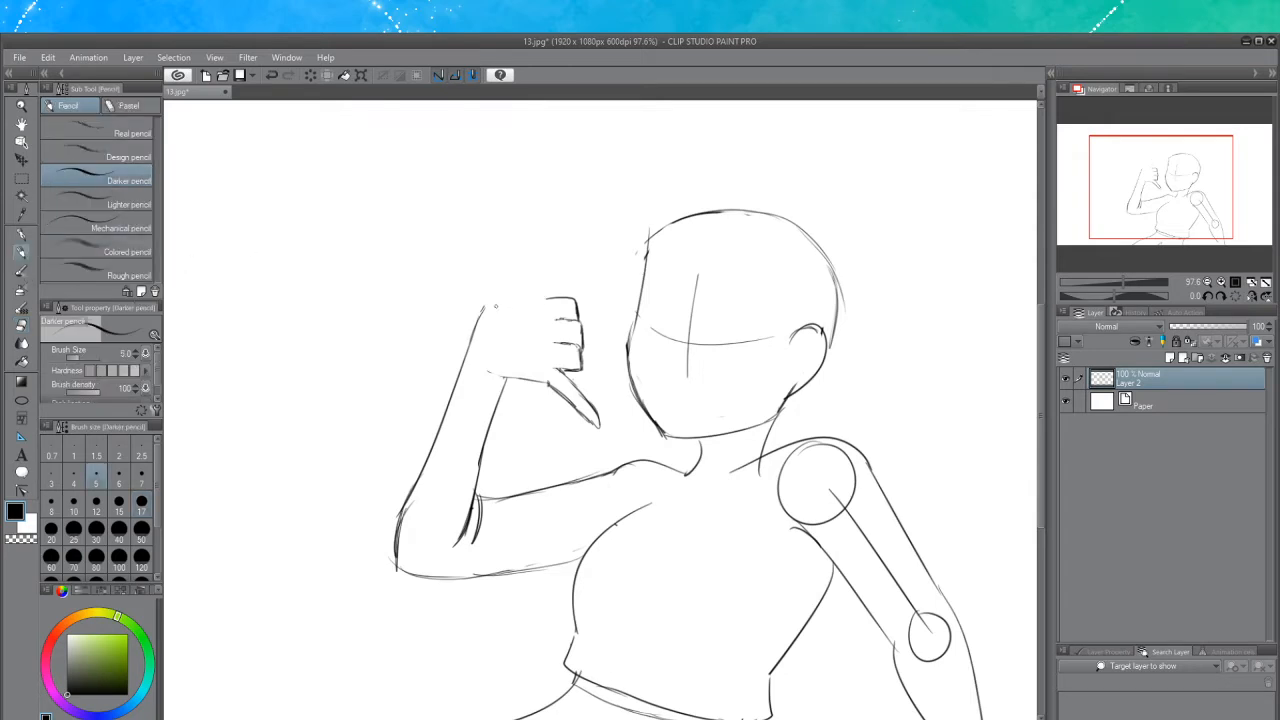
Draw an upward thumb rising from the top of the fist, retrying the stroke until it fits
drag(484, 308, 560, 256)
key(ctrl+z)
drag(484, 310, 562, 246)
key(ctrl+z)
drag(484, 310, 562, 240)
key(ctrl+z)
mouse_move(482, 312)
mouse_down()
mouse_move(564, 234)
mouse_move(566, 272)
mouse_up()
key(ctrl+z)
drag(481, 310, 562, 268)
key(ctrl+z)
drag(482, 312, 545, 253)
key(ctrl+z)
mouse_move(482, 312)
mouse_down()
mouse_move(563, 240)
mouse_move(530, 290)
mouse_move(556, 297)
mouse_up()
click(20, 326)
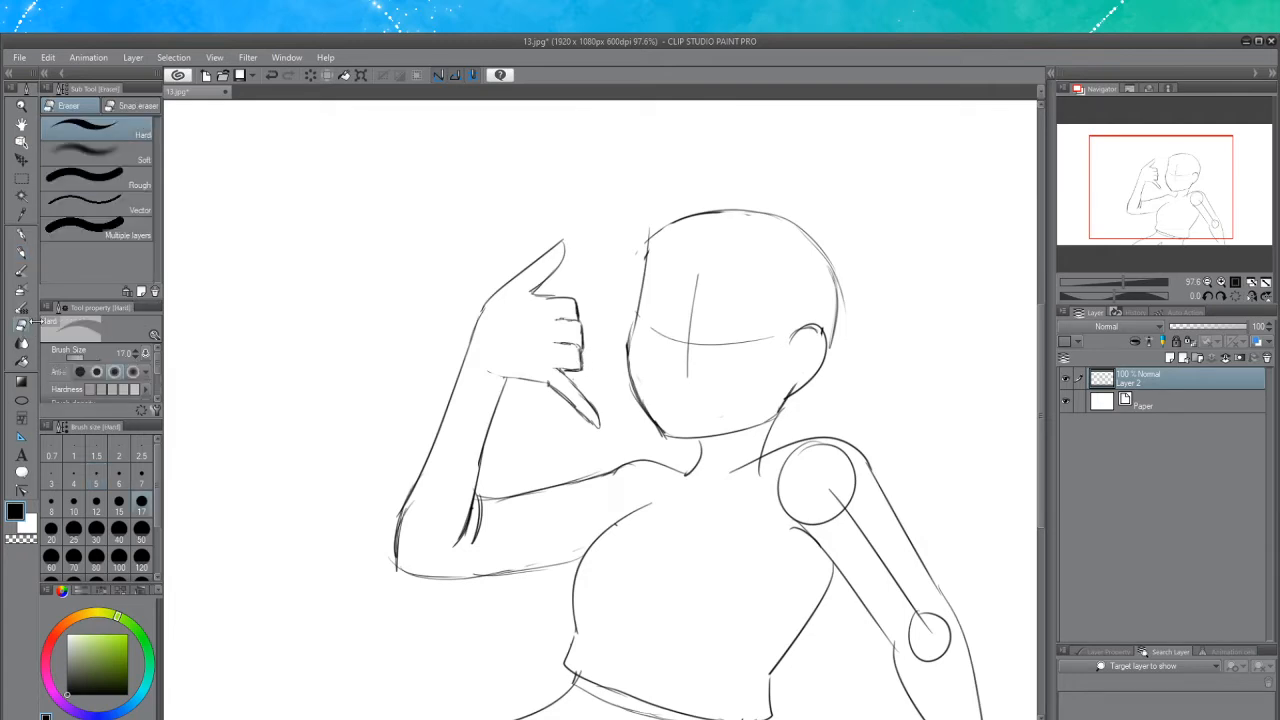
mouse_move(595, 420)
mouse_down()
mouse_move(587, 401)
mouse_move(533, 373)
mouse_up()
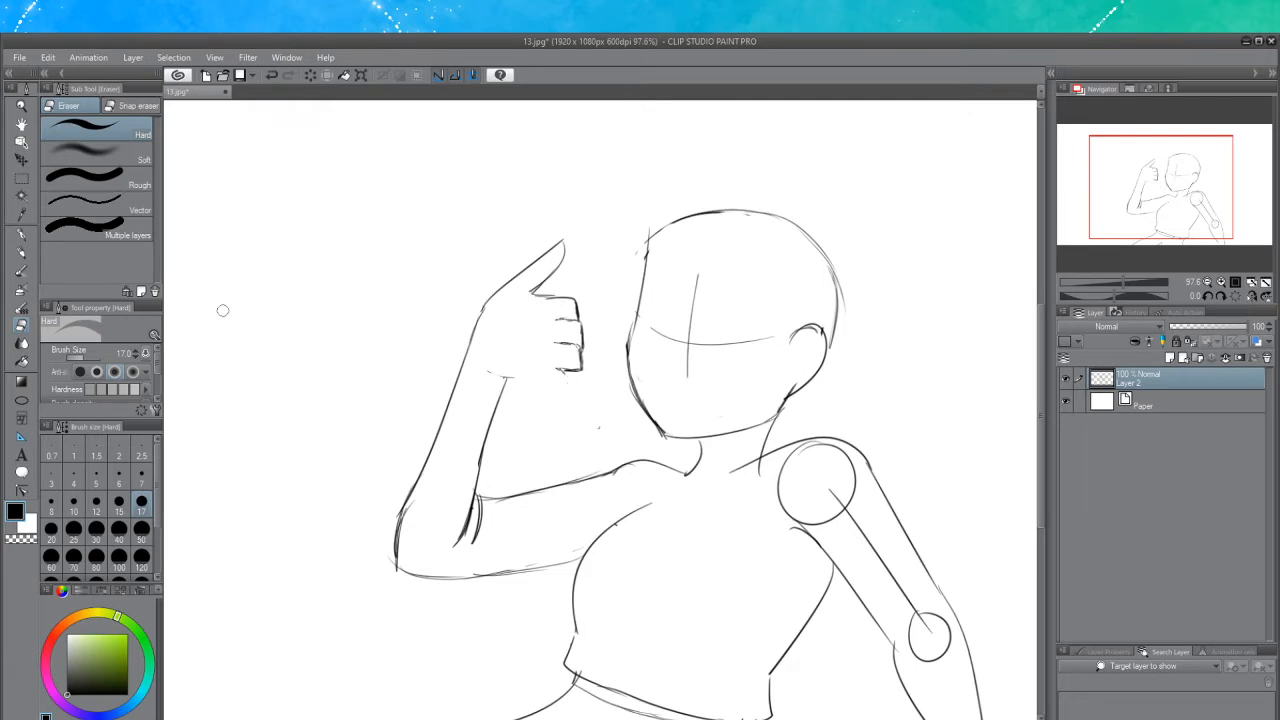
click(20, 252)
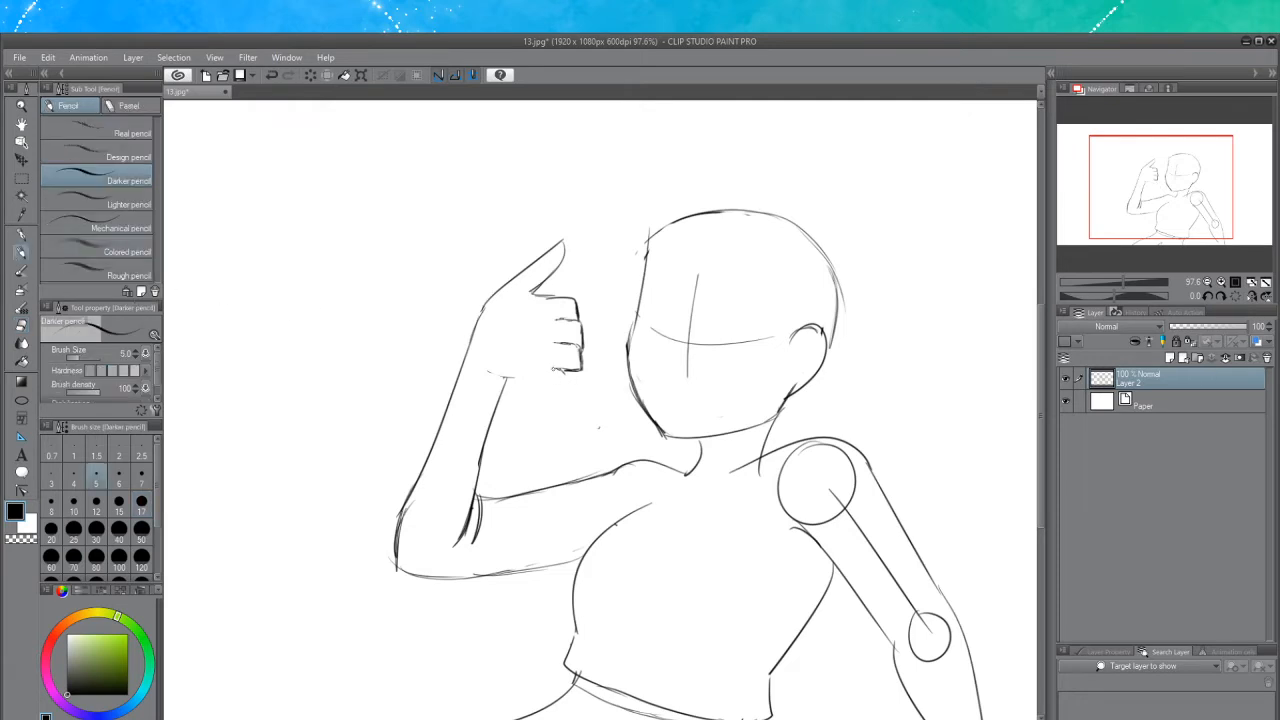
drag(553, 369, 591, 423)
mouse_move(487, 373)
mouse_down()
mouse_move(544, 379)
mouse_move(503, 376)
mouse_up()
key(ctrl+z)
key(ctrl+z)
key(ctrl+z)
key(ctrl+z)
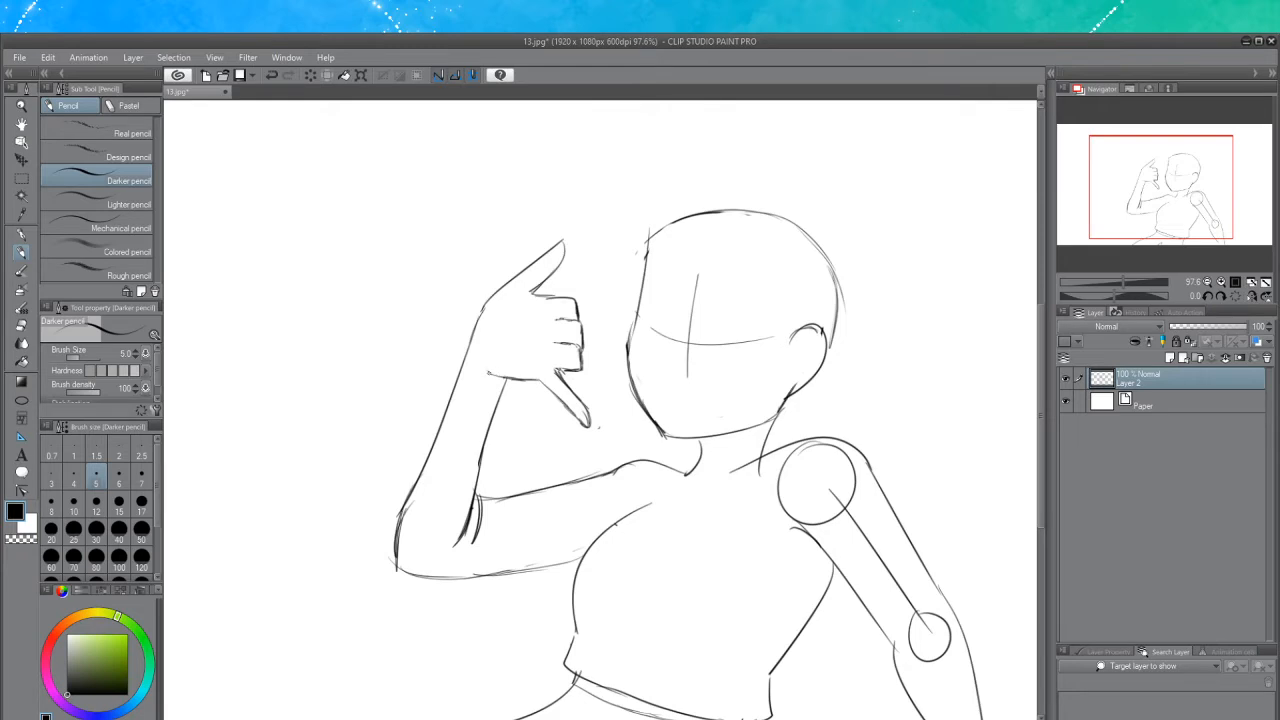
Draw an inner line along the raised forearm and trim its lower end with the Hard eraser
drag(483, 457, 478, 512)
drag(483, 468, 475, 512)
key(ctrl+z)
mouse_move(487, 440)
mouse_down()
mouse_move(473, 550)
mouse_move(492, 532)
mouse_up()
click(21, 325)
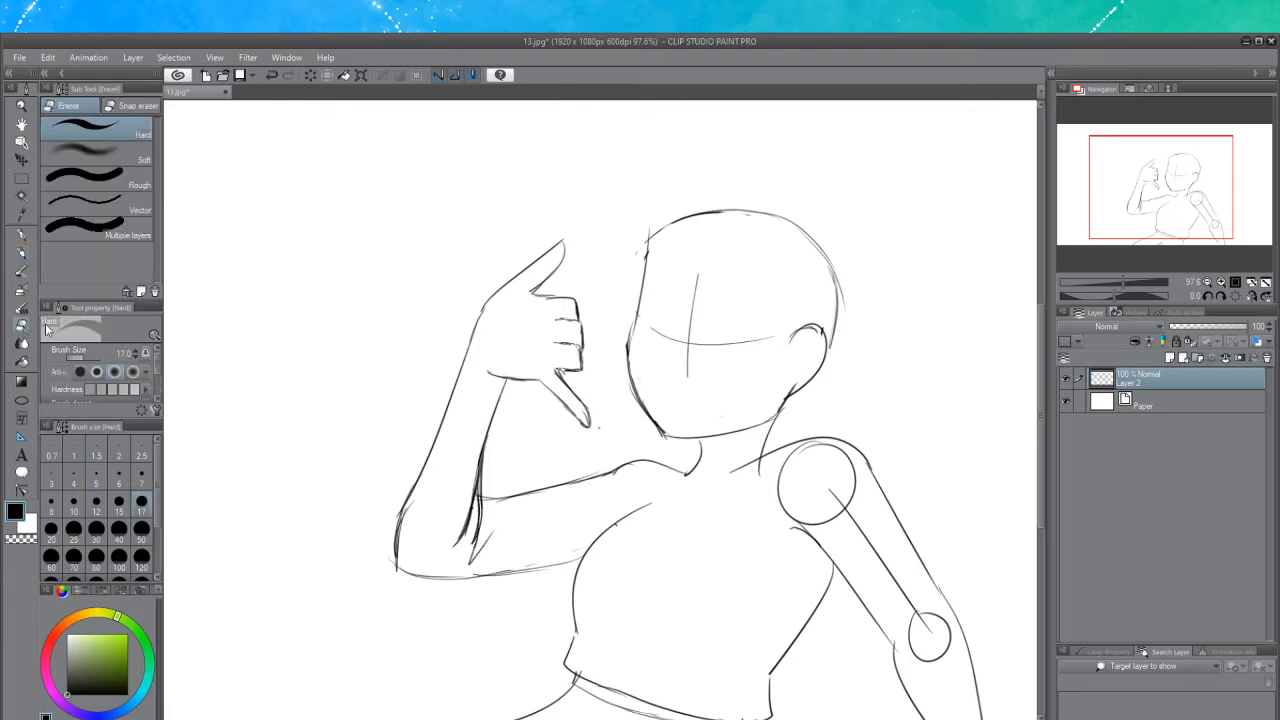
drag(474, 476, 455, 551)
key(ctrl+z)
mouse_move(417, 498)
mouse_down()
mouse_move(405, 526)
mouse_move(412, 510)
mouse_up()
drag(478, 442, 467, 506)
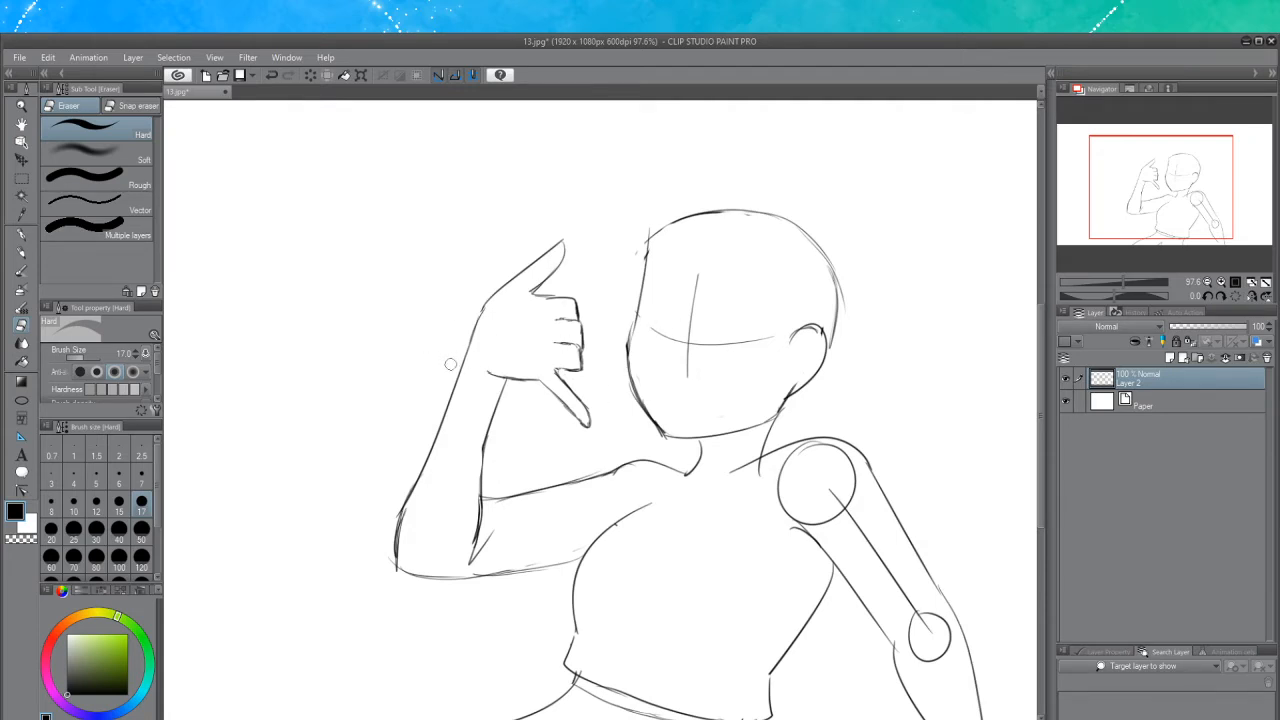
Lasso the downward finger below the fist, nudge it slightly with Move layer, then deselect
click(21, 252)
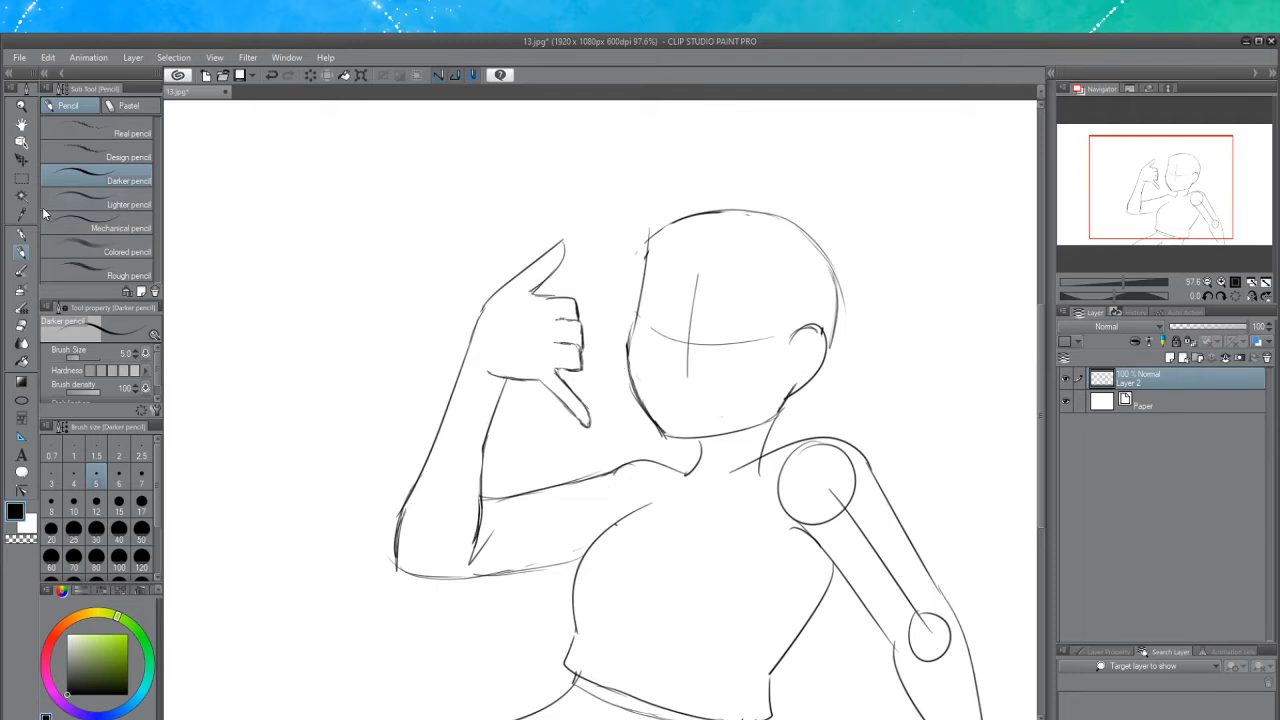
click(21, 177)
click(67, 175)
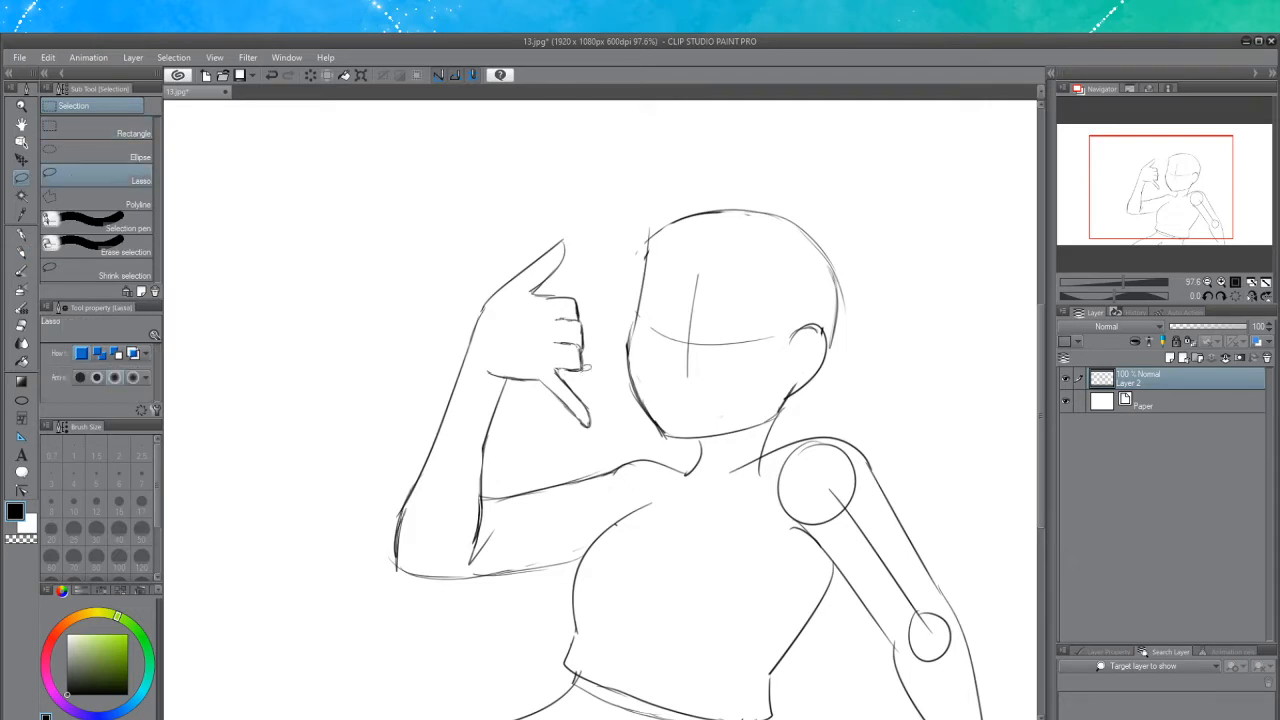
mouse_move(541, 370)
mouse_down()
mouse_move(588, 441)
mouse_move(616, 418)
mouse_move(560, 368)
mouse_up()
click(21, 159)
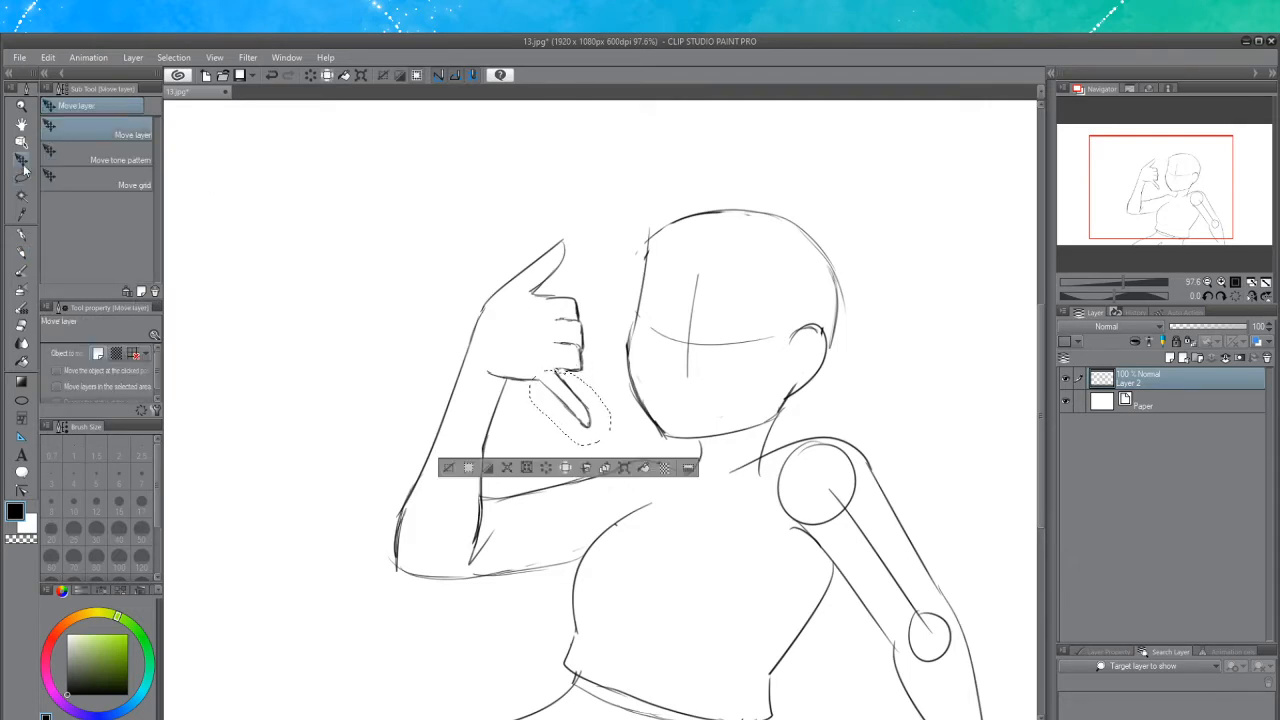
drag(571, 407, 575, 410)
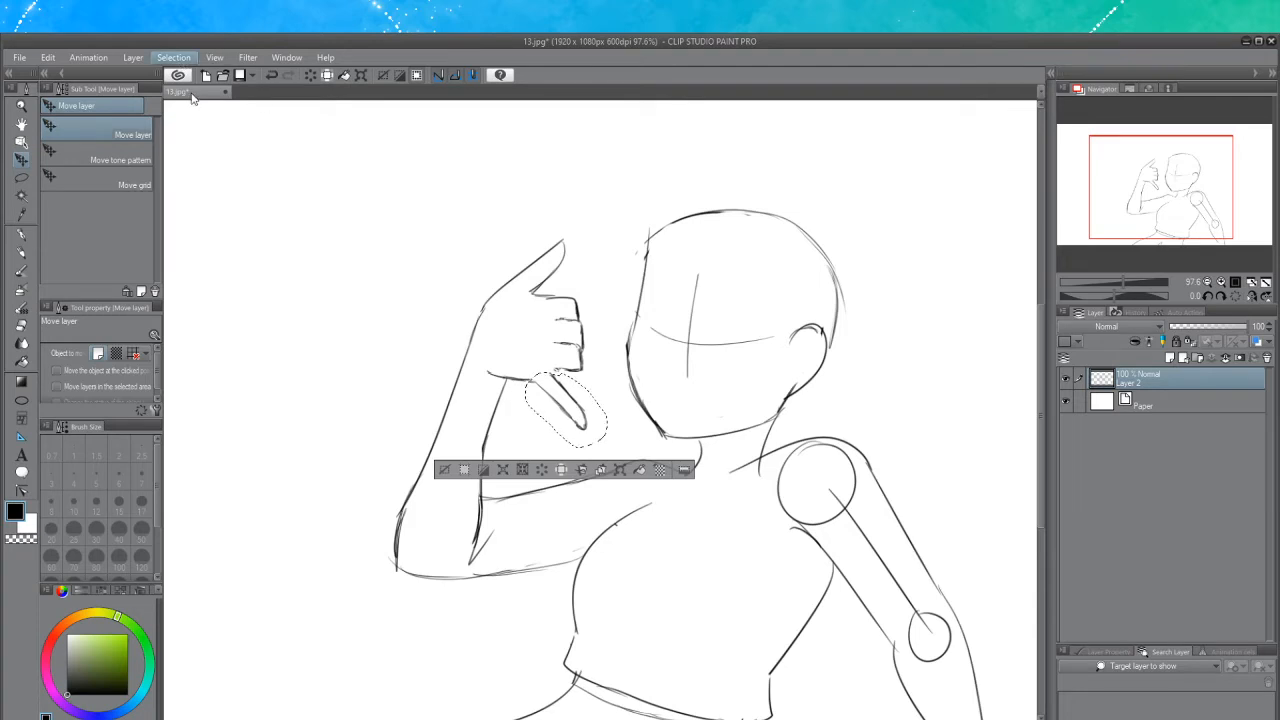
key(ctrl+d)
click(21, 325)
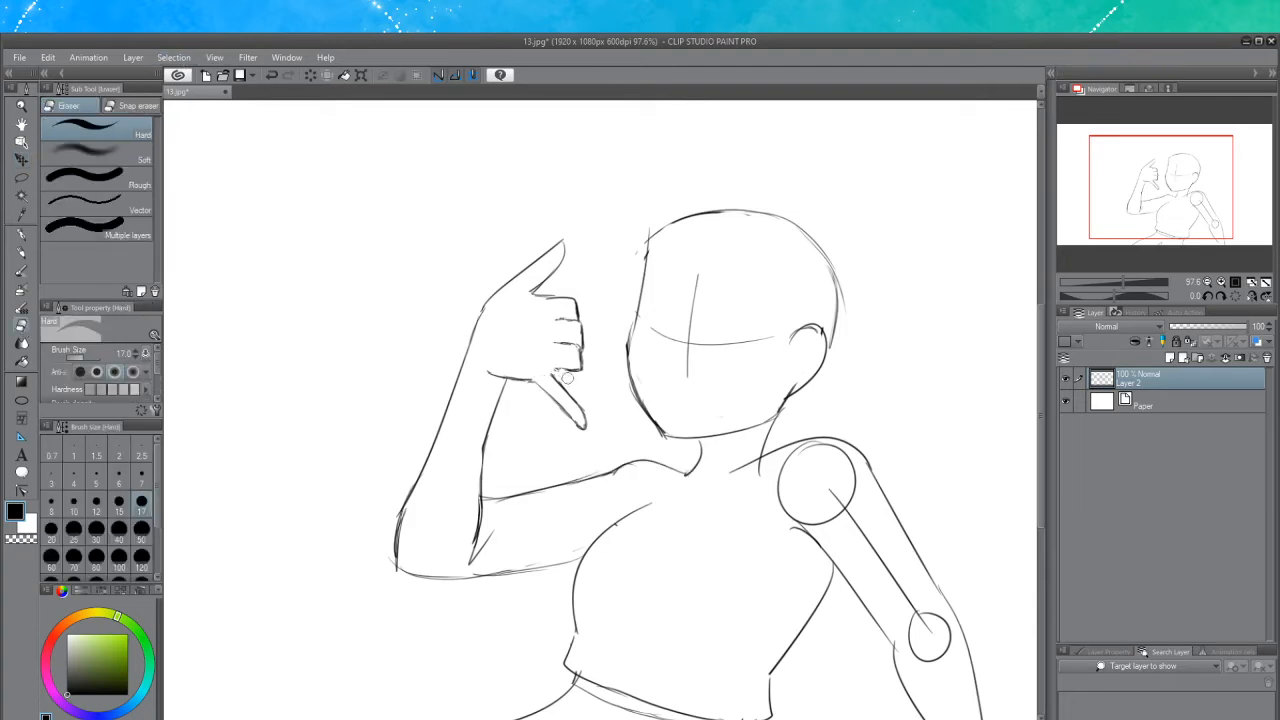
Try redrawing the downward finger below the fist, undoing each attempt
click(21, 252)
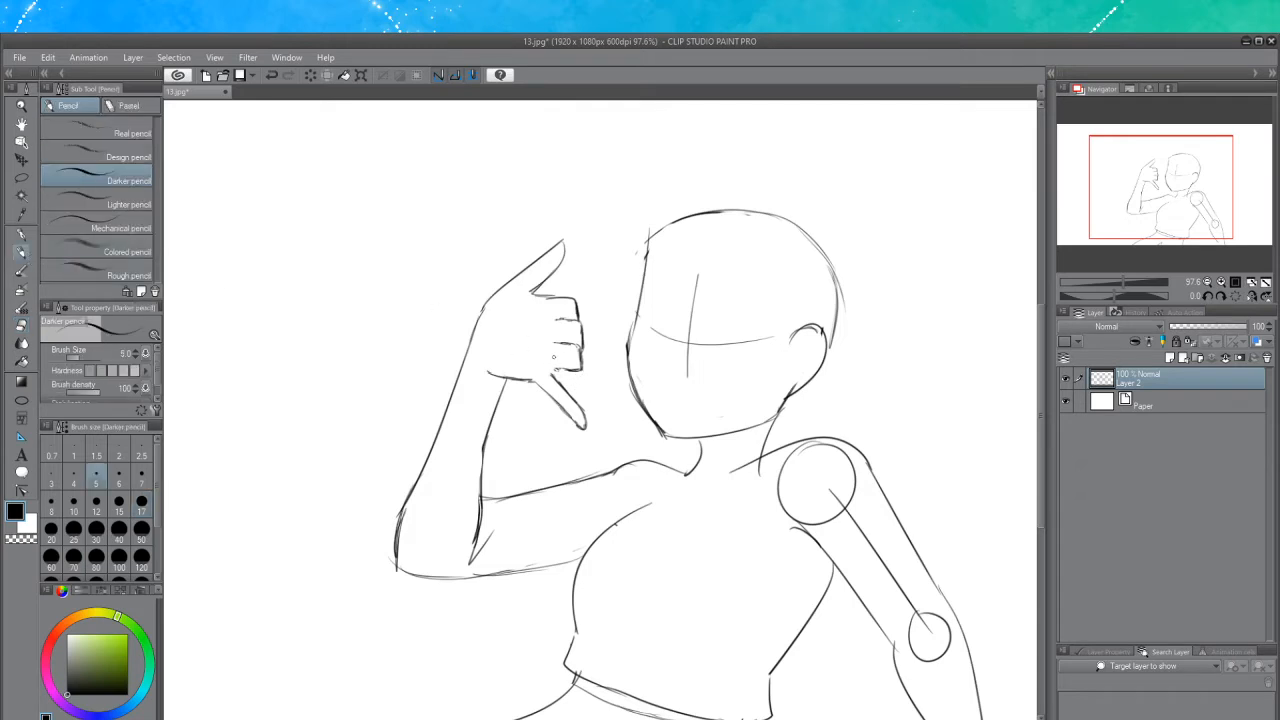
key(ctrl+z)
drag(555, 376, 585, 418)
key(ctrl+z)
drag(578, 369, 588, 379)
key(ctrl+z)
key(ctrl+z)
key(ctrl+z)
drag(574, 345, 579, 347)
Erase the downward finger below the fist with the Hard eraser
click(21, 326)
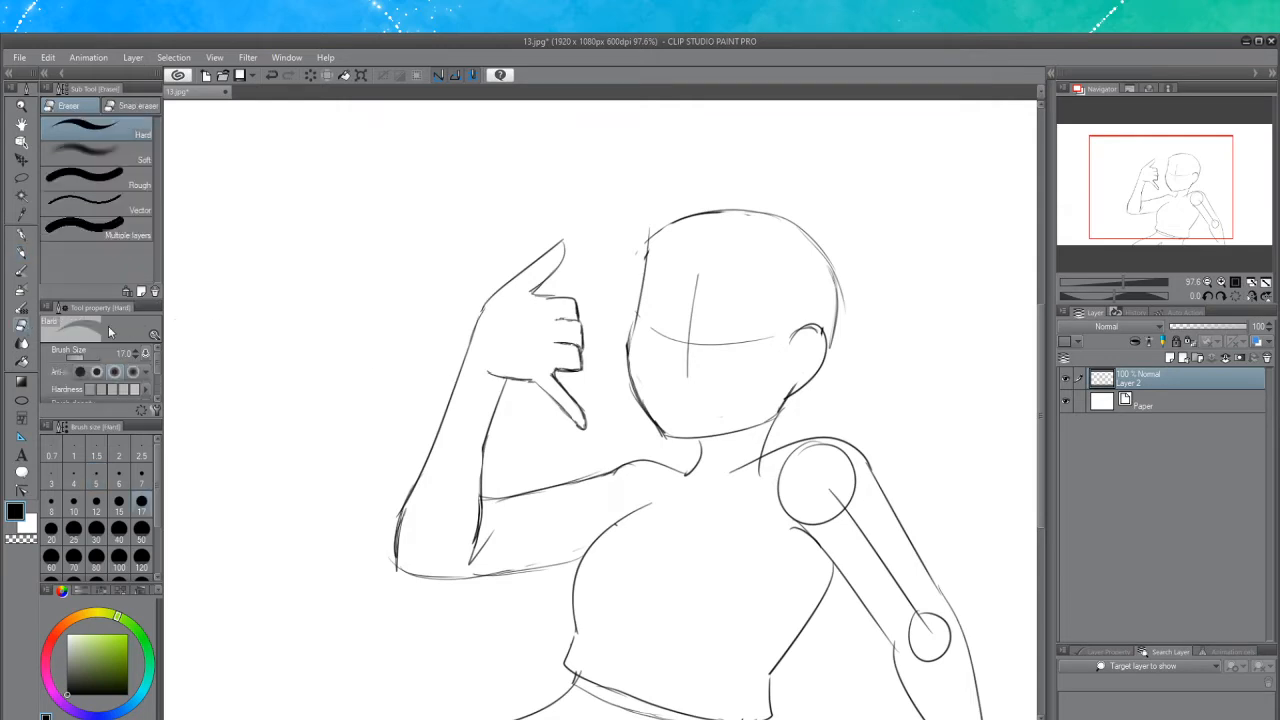
mouse_move(561, 378)
mouse_down()
mouse_move(550, 374)
mouse_move(590, 424)
mouse_up()
drag(545, 383, 560, 403)
click(21, 252)
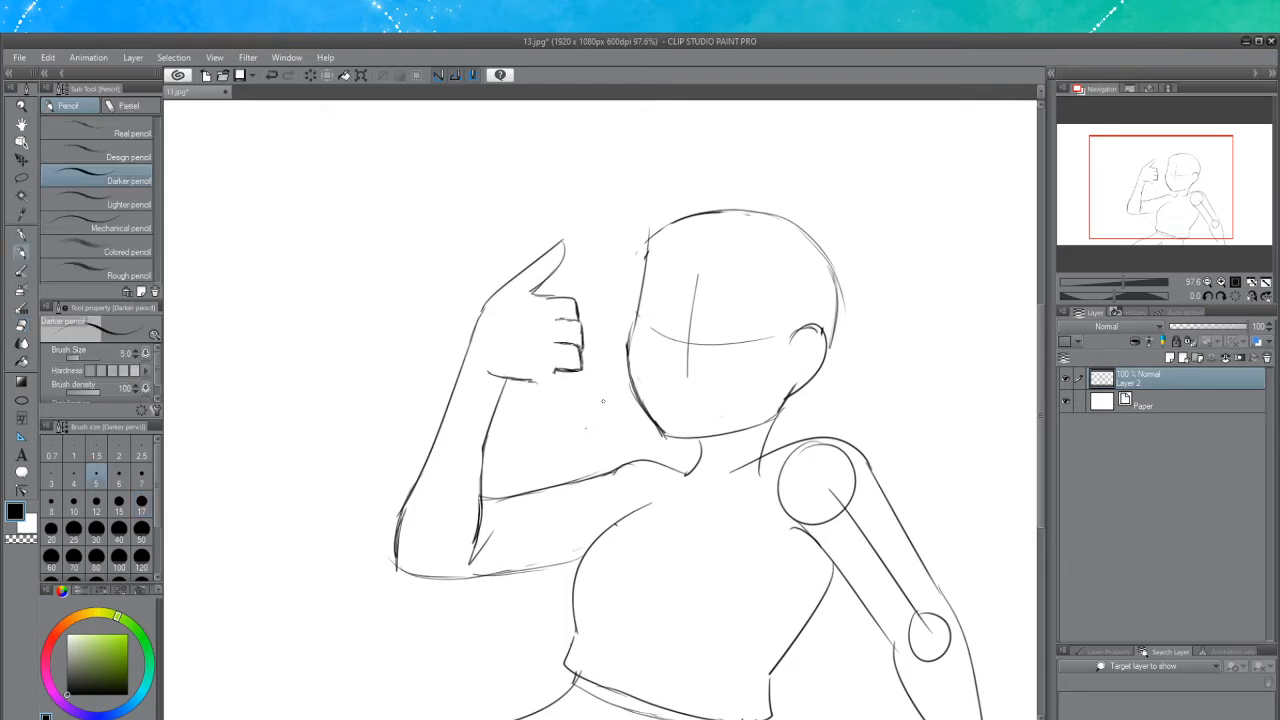
Try several new strokes for the finger below the fist and undo them all
key(ctrl+z)
drag(534, 382, 568, 420)
key(ctrl+z)
key(ctrl+z)
key(ctrl+z)
drag(558, 376, 584, 410)
key(ctrl+z)
key(ctrl+z)
key(ctrl+z)
drag(557, 371, 589, 424)
key(ctrl+z)
key(ctrl+z)
drag(554, 371, 564, 388)
key(ctrl+z)
key(ctrl+z)
key(ctrl+z)
key(ctrl+z)
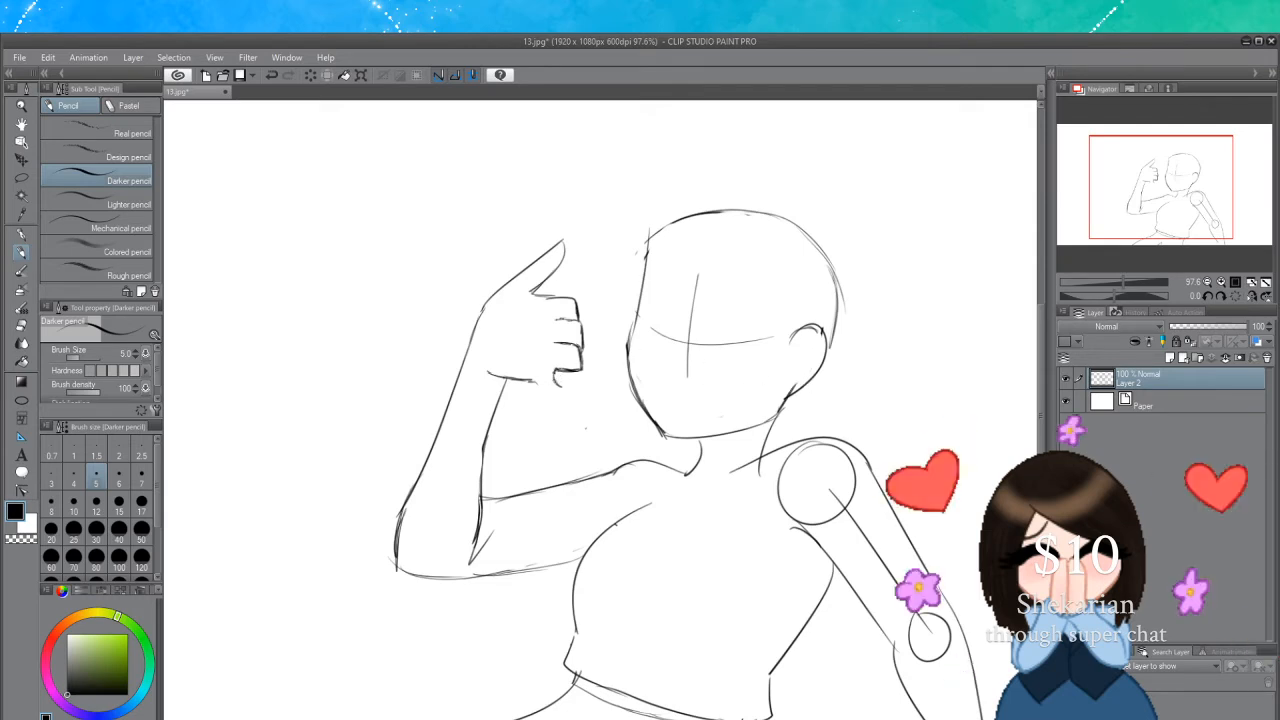
mouse_move(556, 380)
mouse_down()
mouse_move(572, 406)
mouse_move(546, 402)
mouse_move(580, 431)
mouse_up()
key(ctrl+z)
key(ctrl+z)
key(ctrl+z)
key(ctrl+z)
key(ctrl+z)
key(ctrl+z)
key(ctrl+z)
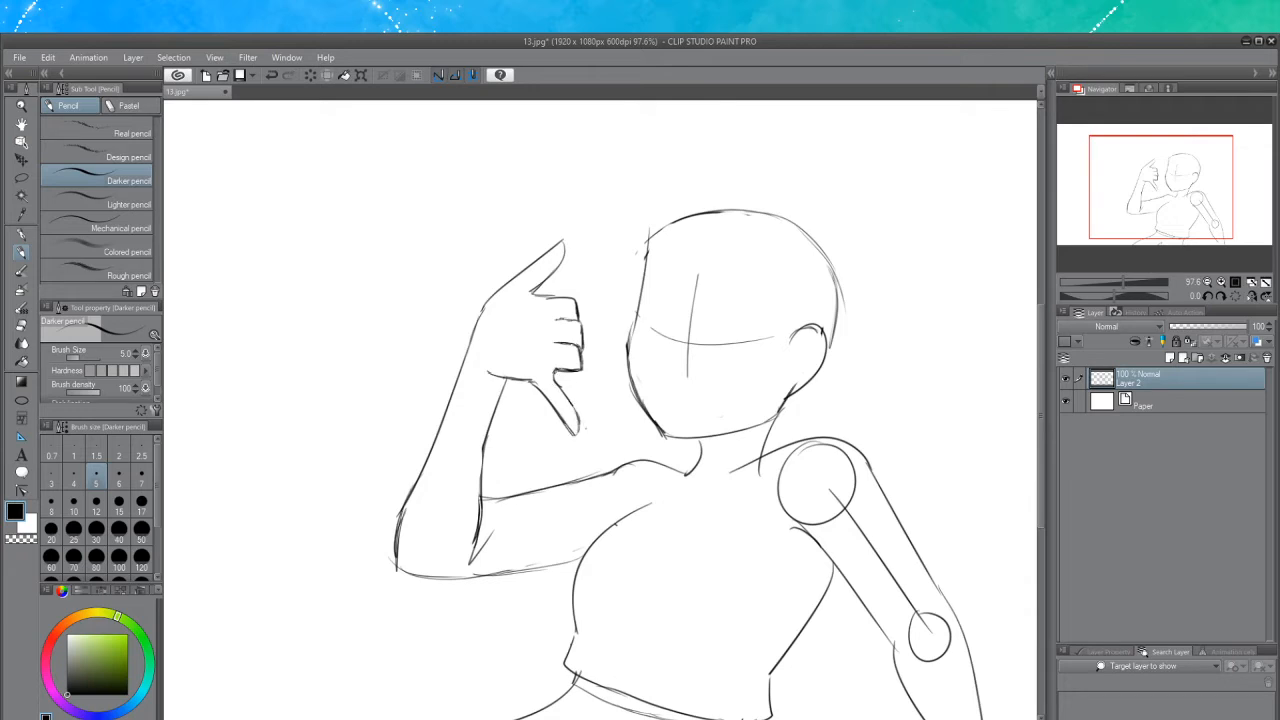
Erase the lower part of the inner line on the raised forearm
drag(561, 385, 569, 397)
drag(530, 291, 575, 303)
key(ctrl+z)
click(22, 326)
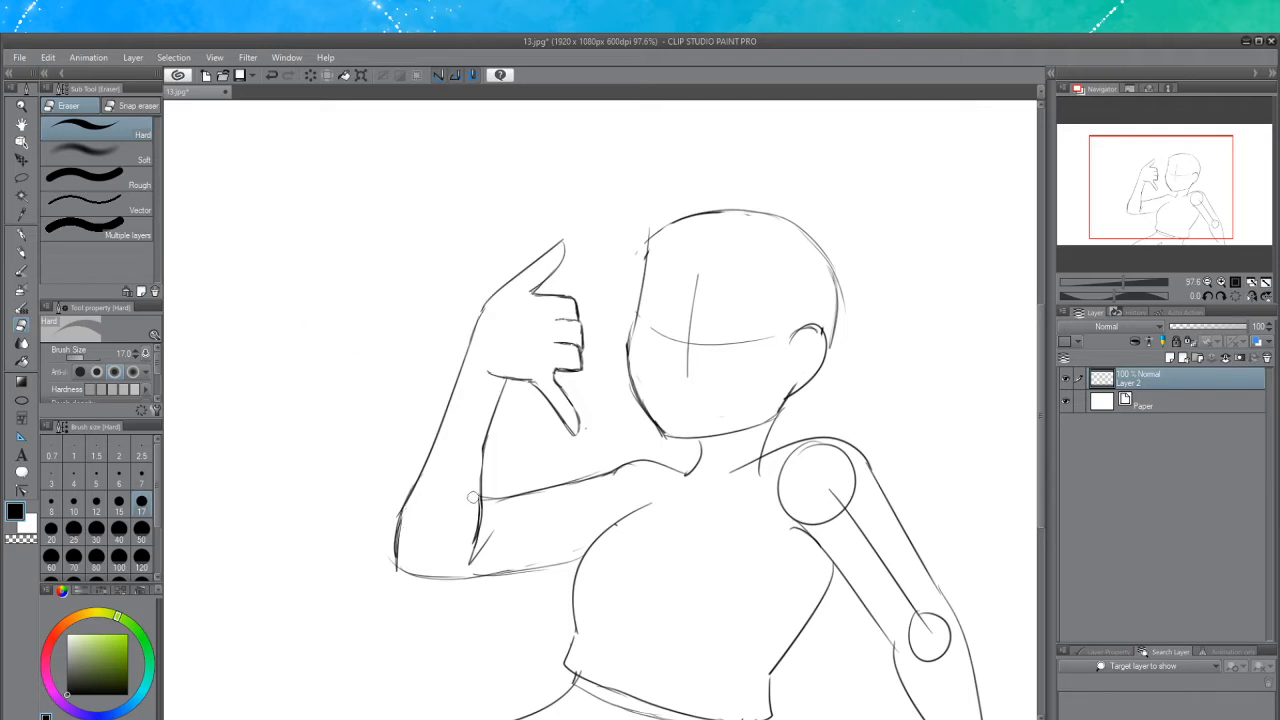
mouse_move(480, 494)
mouse_down()
mouse_move(463, 559)
mouse_move(490, 528)
mouse_move(465, 559)
mouse_up()
click(22, 254)
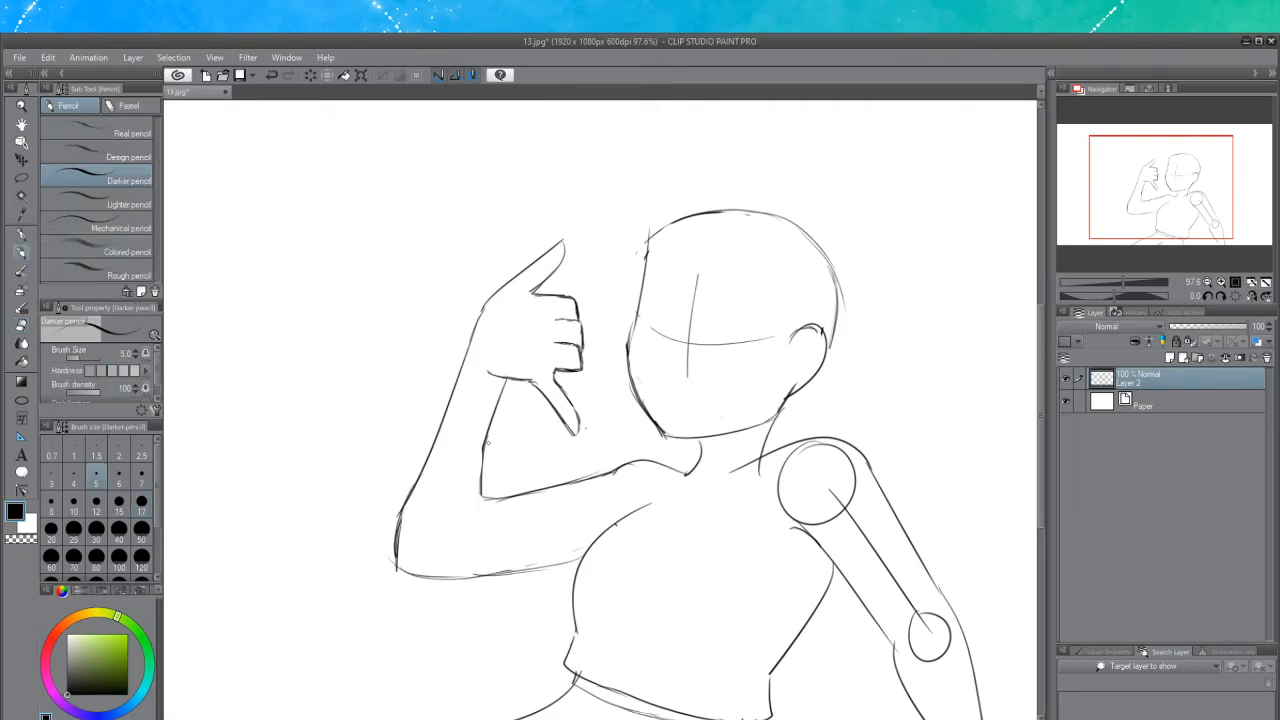
Redraw the inner line of the raised forearm curving down to the elbow, cleaning a stray mark
drag(487, 442, 471, 539)
key(ctrl+z)
drag(485, 448, 451, 562)
key(ctrl+z)
drag(487, 438, 476, 527)
key(ctrl+z)
drag(486, 440, 451, 550)
key(ctrl+z)
drag(485, 446, 464, 558)
key(ctrl+z)
drag(484, 442, 470, 532)
key(ctrl+z)
drag(486, 448, 455, 546)
key(ctrl+z)
mouse_move(502, 497)
mouse_down()
mouse_move(482, 494)
mouse_move(520, 493)
mouse_up()
click(21, 327)
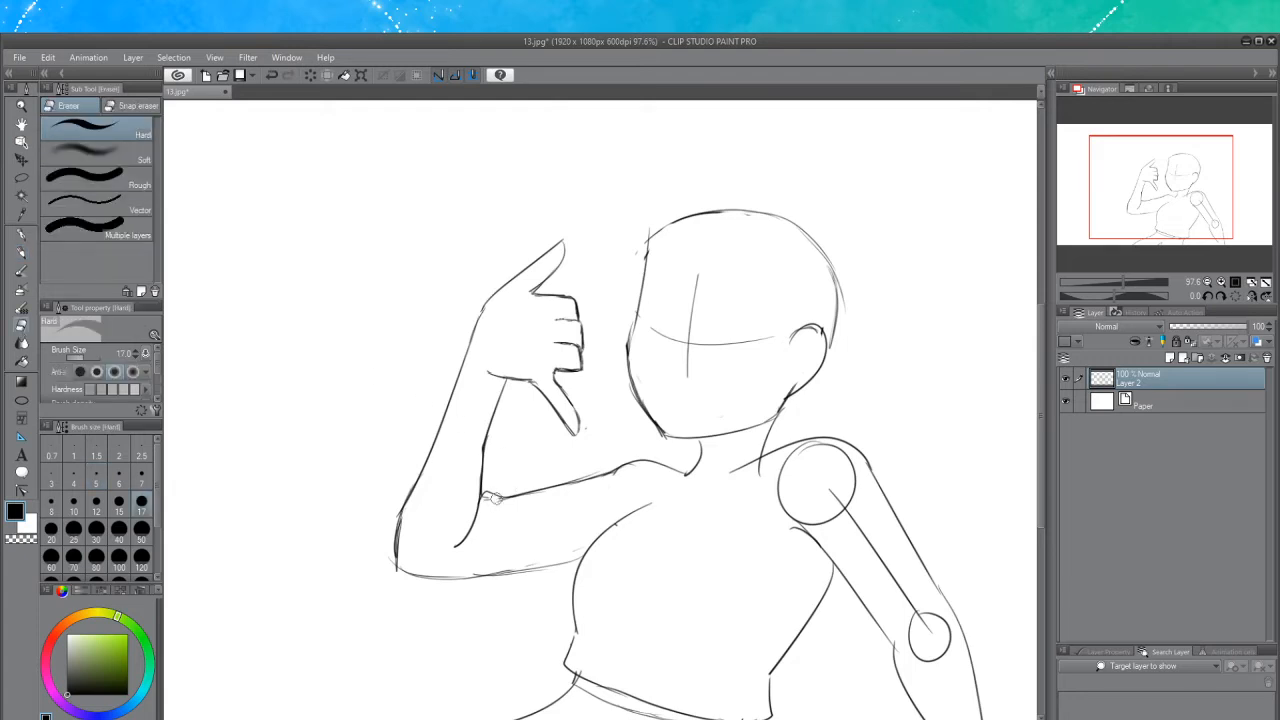
drag(493, 498, 490, 503)
click(21, 253)
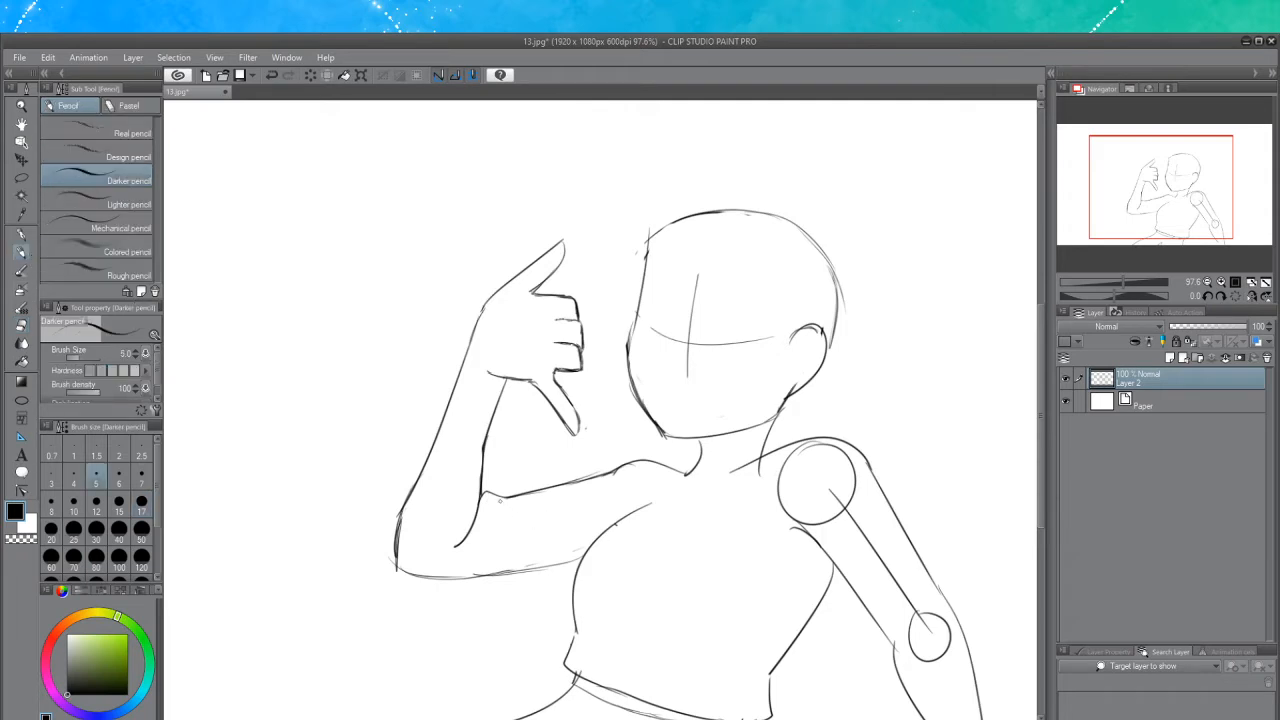
Draw a sleeve cuff at the wrist and the sleeve's edge running down the forearm
drag(500, 501, 552, 534)
key(ctrl+z)
drag(500, 500, 546, 528)
key(ctrl+z)
mouse_move(408, 490)
mouse_down()
mouse_move(446, 364)
mouse_move(408, 498)
mouse_up()
key(ctrl+z)
key(ctrl+z)
mouse_move(452, 366)
mouse_down()
mouse_move(398, 514)
mouse_move(458, 372)
mouse_move(514, 400)
mouse_up()
key(ctrl+z)
mouse_move(450, 368)
mouse_down()
mouse_move(510, 397)
mouse_move(487, 462)
mouse_up()
key(ctrl+z)
key(ctrl+z)
drag(506, 398, 484, 466)
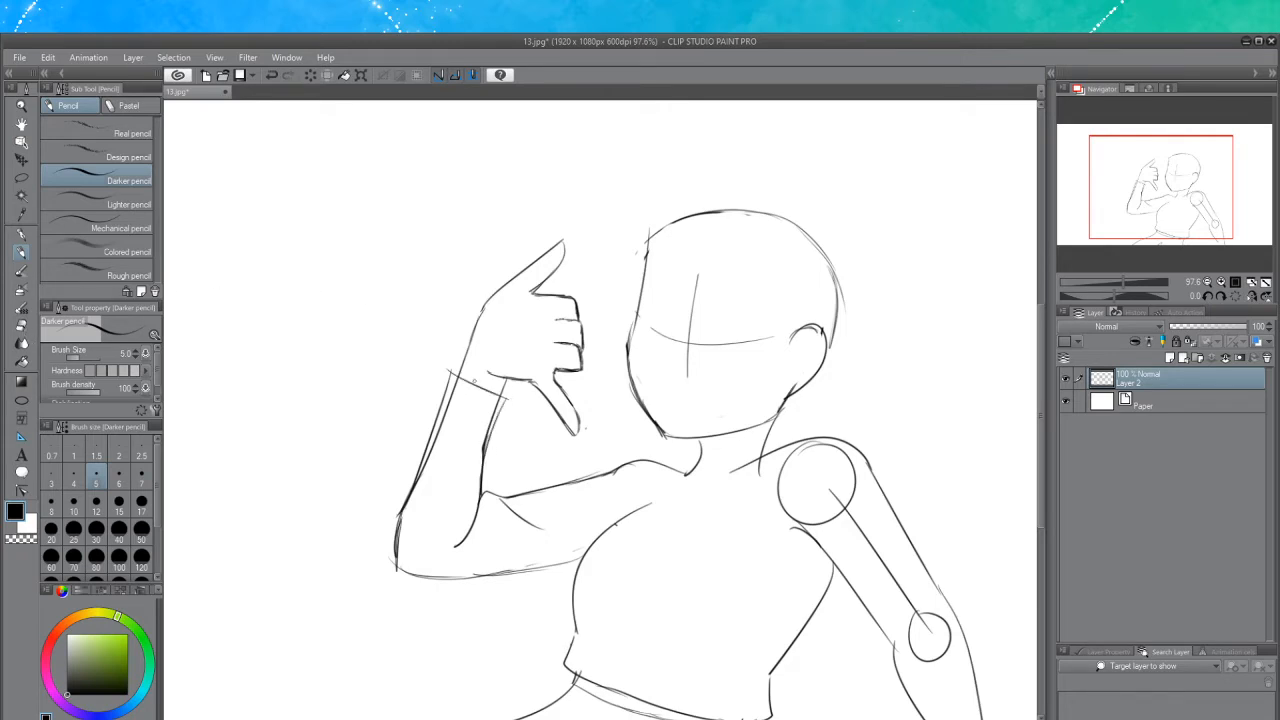
Erase the old outer forearm line beneath the new sleeve edge
click(22, 326)
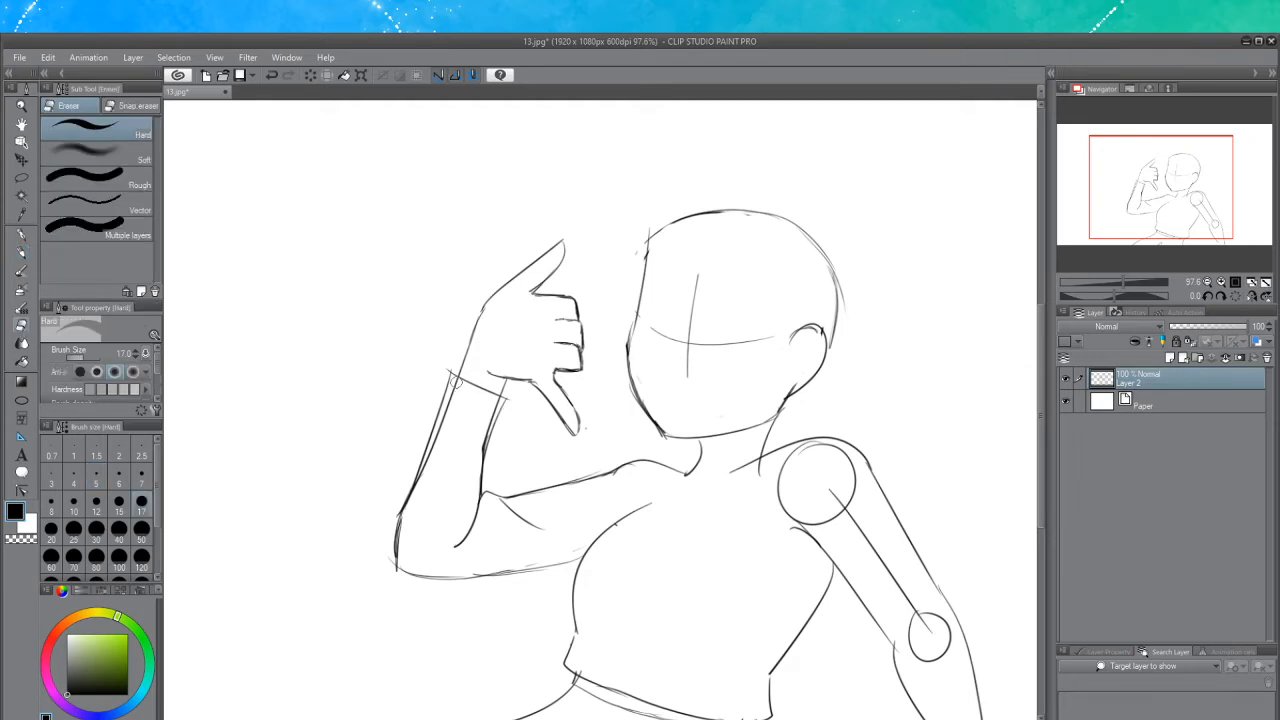
drag(457, 380, 452, 405)
key(ctrl+z)
drag(449, 403, 417, 507)
drag(431, 456, 415, 498)
click(21, 252)
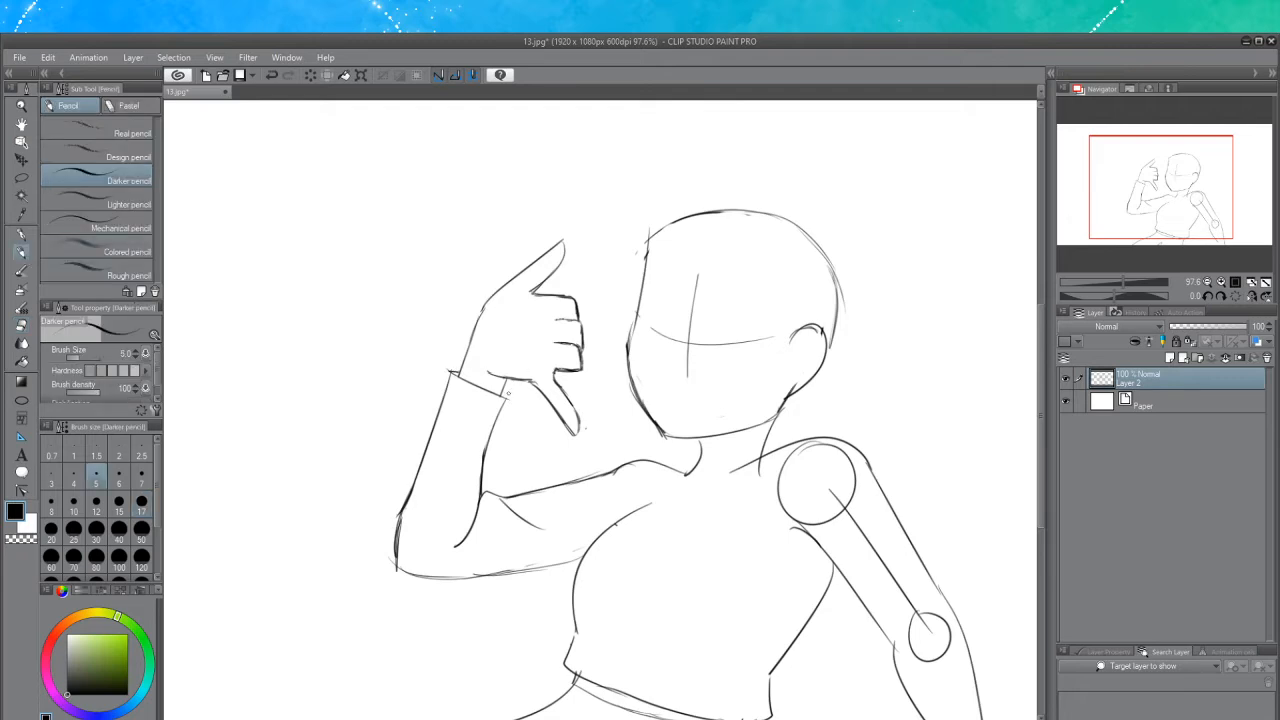
Extend the sleeve's inner edge below the cuff
key(ctrl+z)
key(ctrl+y)
drag(507, 399, 492, 438)
Draw closed, curved eyes with lashes on the face
drag(696, 472, 686, 481)
drag(647, 260, 630, 354)
key(ctrl+z)
key(ctrl+z)
drag(645, 290, 629, 364)
drag(812, 330, 826, 346)
key(ctrl+z)
key(ctrl+z)
mouse_move(645, 326)
mouse_down()
mouse_move(656, 301)
mouse_move(768, 343)
mouse_up()
mouse_move(721, 327)
mouse_down()
mouse_move(761, 321)
mouse_move(767, 350)
mouse_move(787, 350)
mouse_up()
key(ctrl+z)
key(ctrl+z)
key(ctrl+z)
mouse_move(767, 341)
mouse_down()
mouse_move(782, 351)
mouse_move(769, 346)
mouse_up()
key(ctrl+z)
key(ctrl+z)
key(ctrl+z)
mouse_move(768, 343)
mouse_down()
mouse_move(782, 337)
mouse_move(770, 340)
mouse_up()
mouse_move(766, 326)
mouse_down()
mouse_move(769, 340)
mouse_move(761, 319)
mouse_move(779, 330)
mouse_move(767, 327)
mouse_up()
key(ctrl+z)
key(ctrl+z)
key(ctrl+z)
mouse_move(753, 313)
mouse_down()
mouse_move(765, 323)
mouse_move(755, 315)
mouse_up()
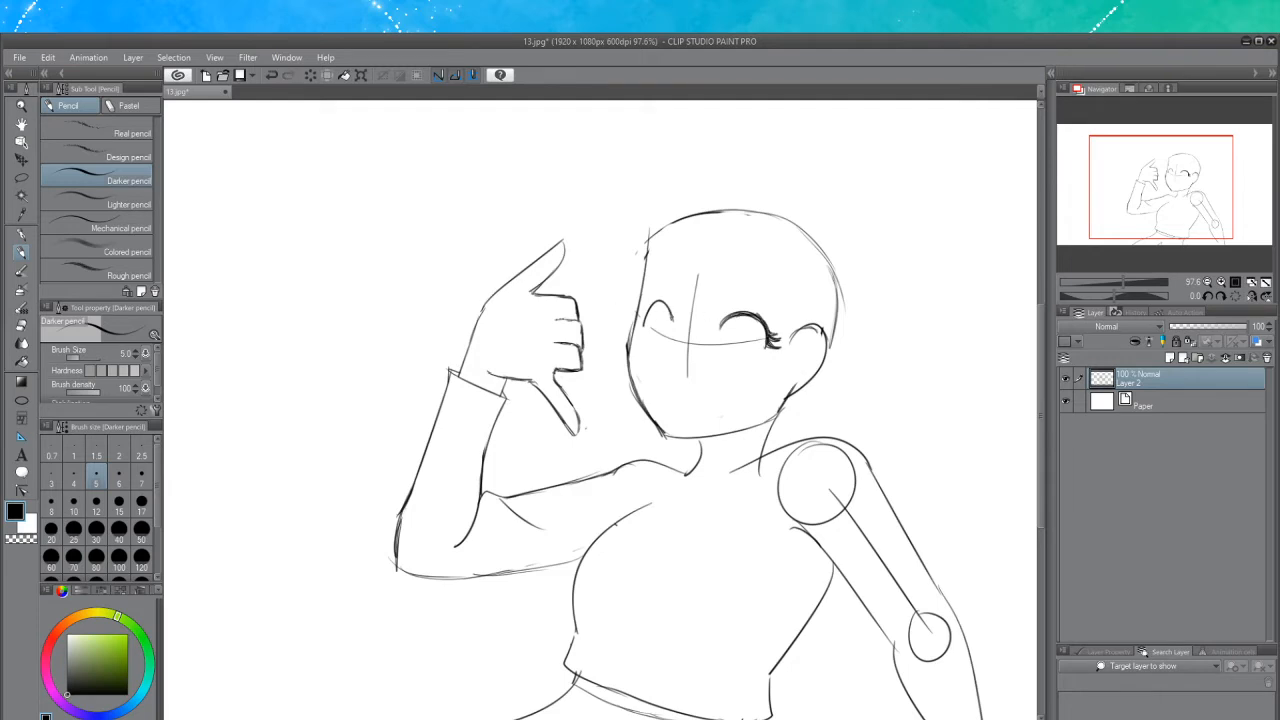
Draw arched eyebrows above both eyes
mouse_move(664, 301)
mouse_down()
mouse_move(673, 319)
mouse_move(669, 305)
mouse_move(649, 311)
mouse_move(666, 300)
mouse_move(643, 316)
mouse_move(668, 302)
mouse_move(673, 319)
mouse_move(642, 327)
mouse_move(652, 332)
mouse_move(635, 318)
mouse_move(650, 302)
mouse_move(671, 319)
mouse_up()
key(ctrl+z)
key(ctrl+z)
key(ctrl+z)
key(ctrl+z)
key(ctrl+z)
key(ctrl+y)
key(ctrl+y)
key(ctrl+z)
key(ctrl+z)
key(ctrl+z)
key(ctrl+z)
key(ctrl+z)
mouse_move(727, 291)
mouse_down()
mouse_move(778, 302)
mouse_move(760, 274)
mouse_move(787, 317)
mouse_up()
key(ctrl+z)
key(ctrl+z)
mouse_move(646, 284)
mouse_down()
mouse_move(683, 277)
mouse_move(670, 265)
mouse_move(647, 281)
mouse_up()
key(ctrl+z)
key(ctrl+z)
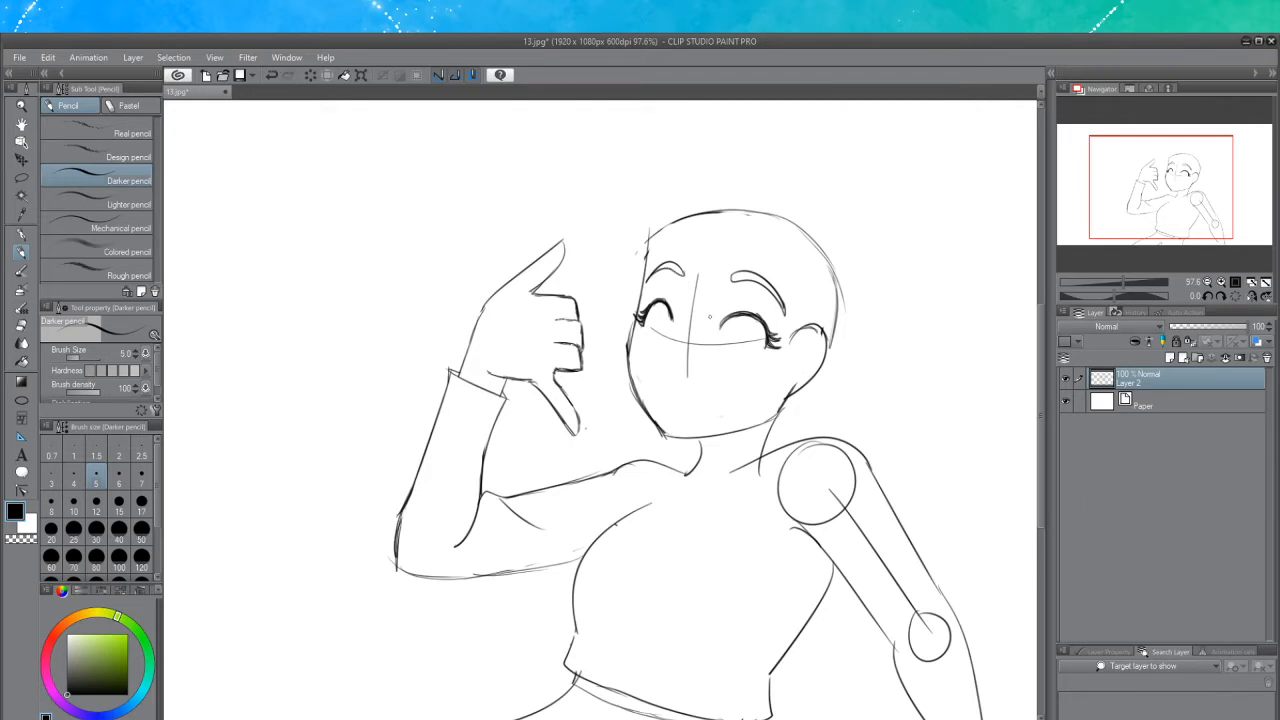
Erase the vertical and horizontal face guidelines with the Eraser
click(22, 327)
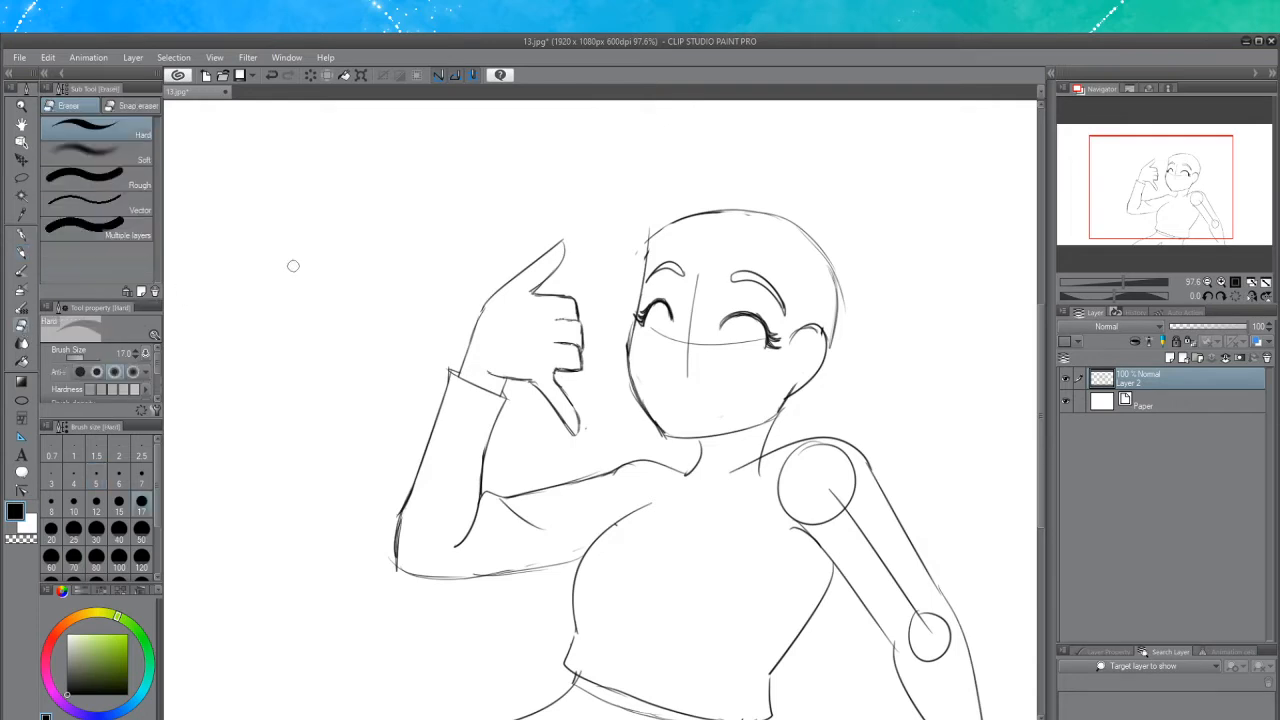
mouse_move(700, 268)
mouse_down()
mouse_move(674, 385)
mouse_move(691, 315)
mouse_move(686, 376)
mouse_move(673, 338)
mouse_up()
drag(756, 341, 697, 346)
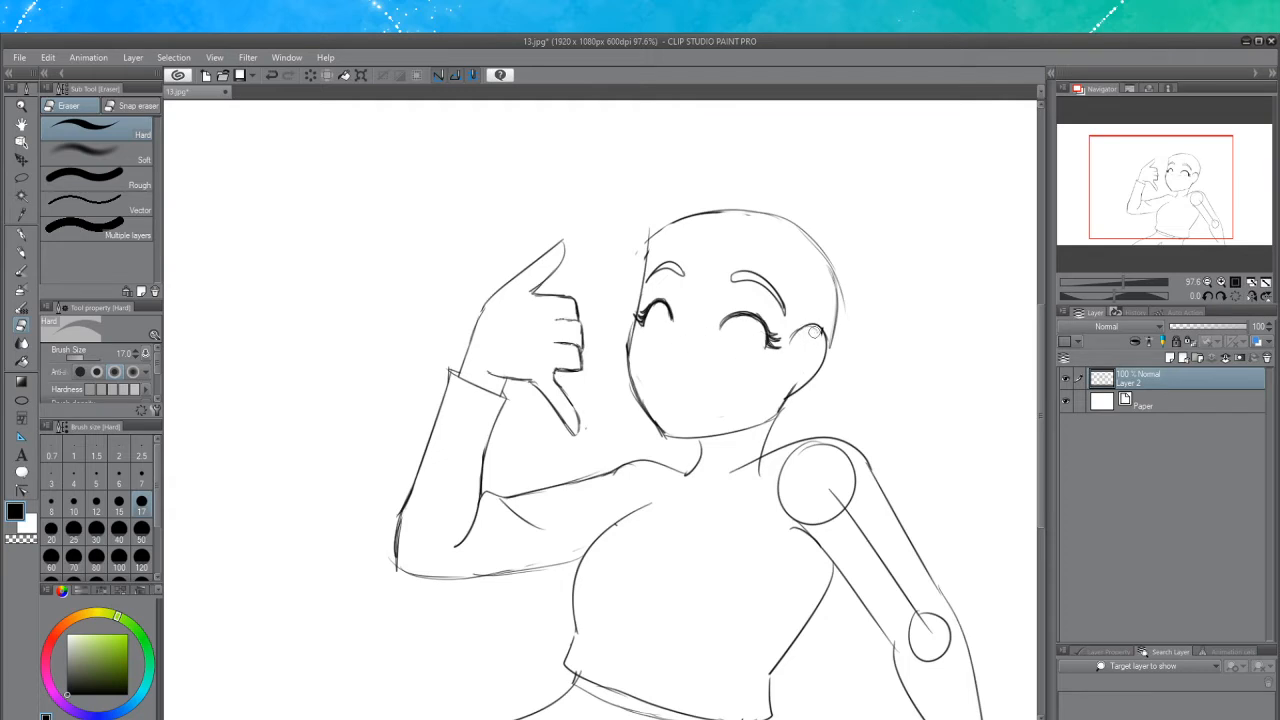
Redraw both eyes as open eyes with round pupils using the Darker pencil
click(23, 254)
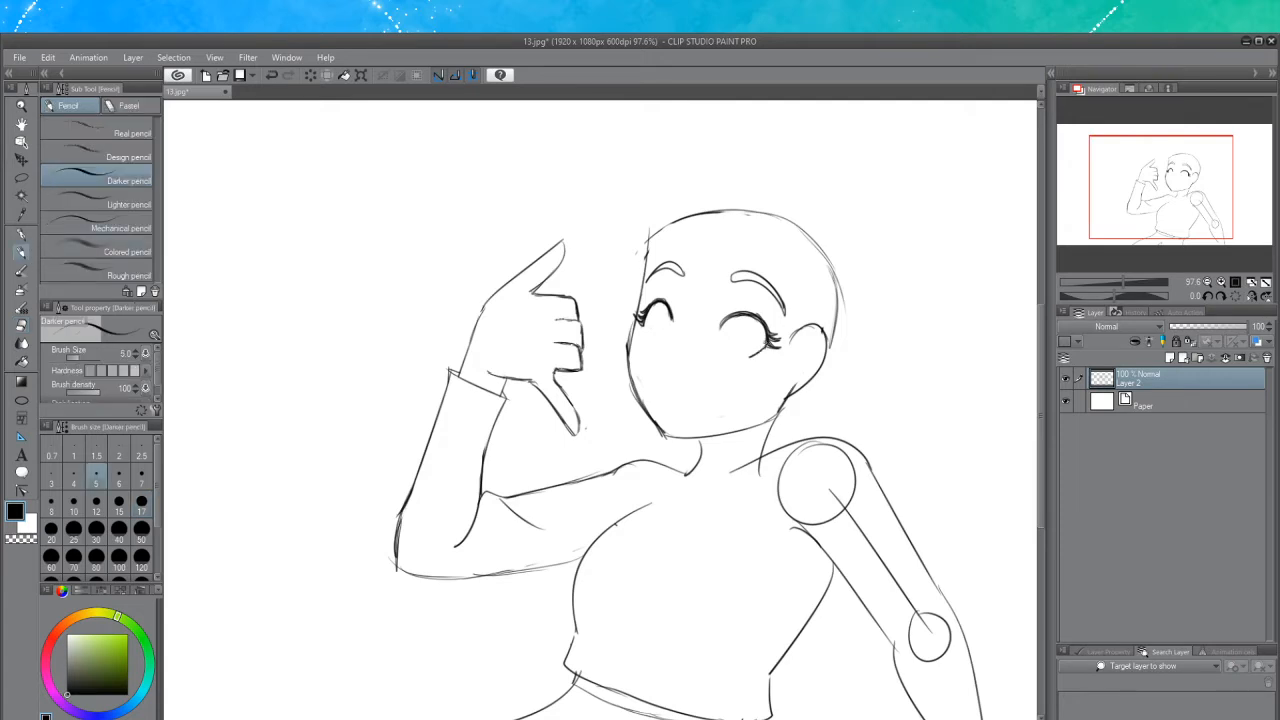
key(ctrl+z)
drag(766, 344, 750, 358)
drag(643, 320, 647, 334)
key(ctrl+z)
drag(658, 314, 664, 318)
key(ctrl+z)
key(ctrl+z)
mouse_move(742, 323)
mouse_down()
mouse_move(734, 345)
mouse_move(743, 323)
mouse_up()
mouse_move(681, 275)
mouse_down()
mouse_move(680, 317)
mouse_move(650, 366)
mouse_up()
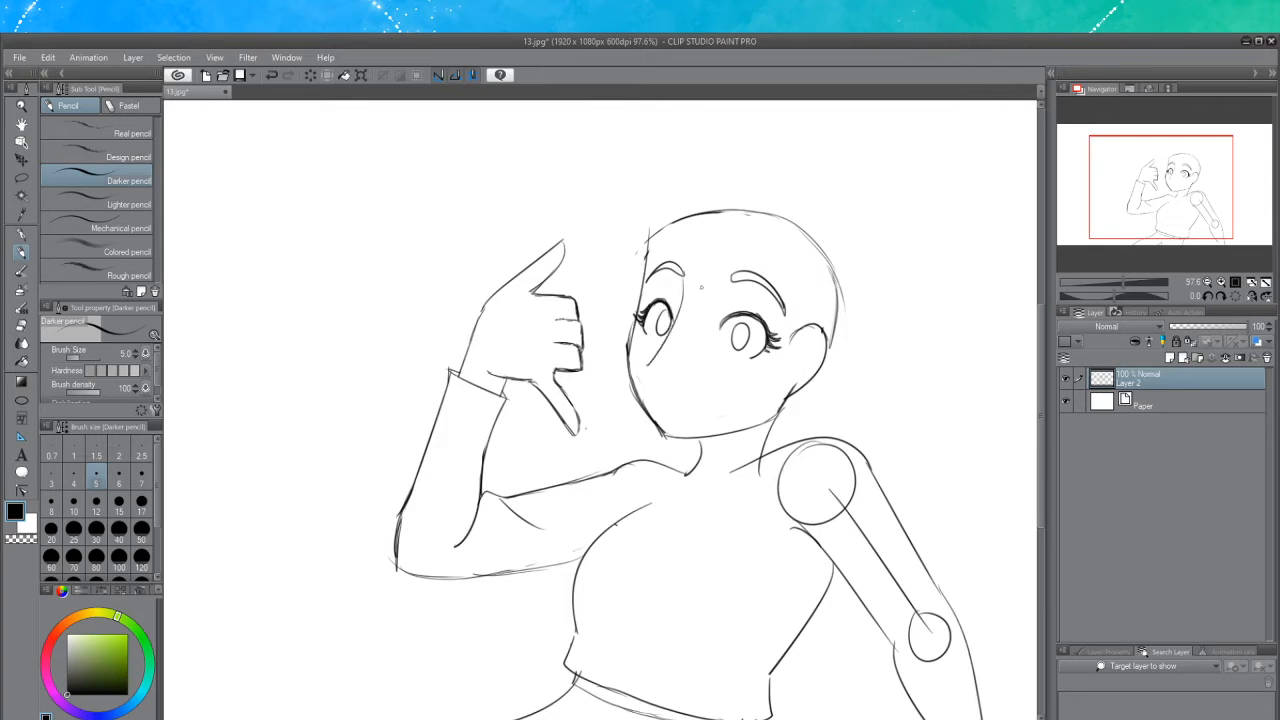
key(ctrl+z)
drag(687, 275, 654, 355)
key(ctrl+z)
mouse_move(684, 271)
mouse_down()
mouse_move(653, 354)
mouse_move(664, 373)
mouse_up()
key(ctrl+z)
Lasso-select the eyes and eyebrows and transform them slightly to adjust size and angle
click(21, 177)
mouse_move(690, 322)
mouse_down()
mouse_move(656, 288)
mouse_move(632, 310)
mouse_move(636, 328)
mouse_move(768, 366)
mouse_move(790, 344)
mouse_move(790, 326)
mouse_move(758, 298)
mouse_move(700, 304)
mouse_move(690, 320)
mouse_up()
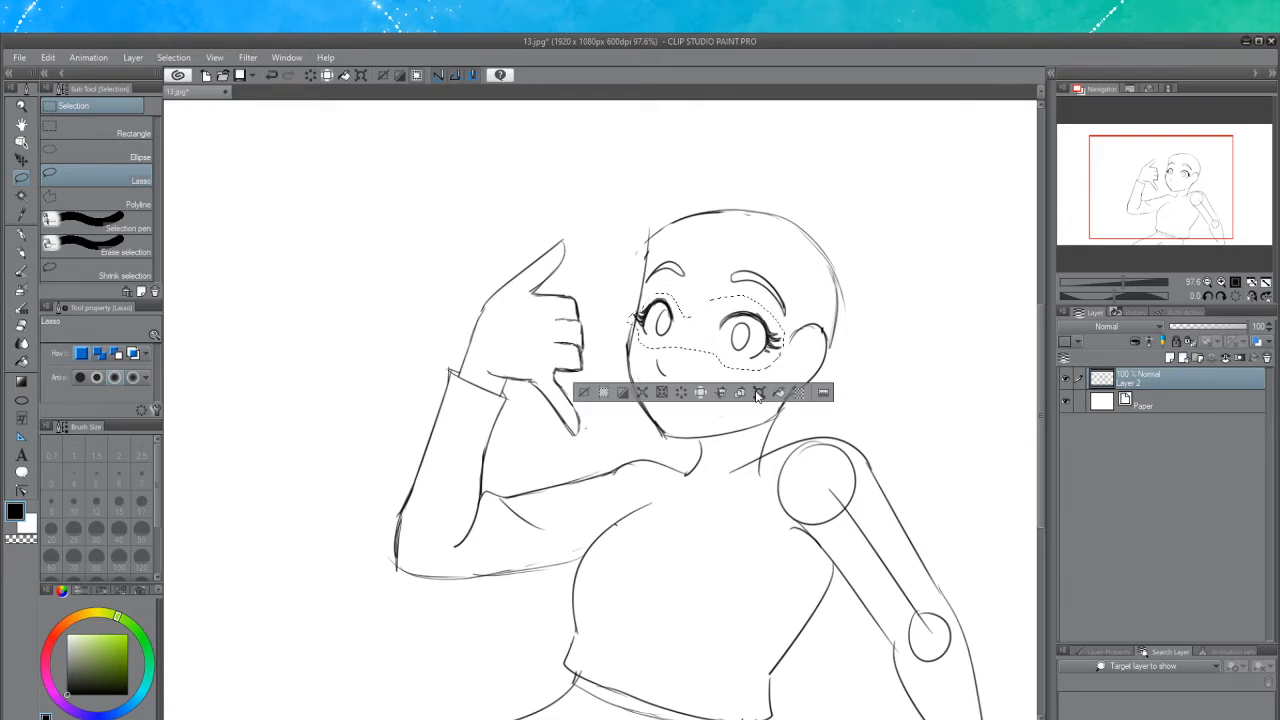
click(759, 392)
mouse_move(787, 294)
mouse_down()
mouse_move(800, 288)
mouse_move(776, 315)
mouse_move(804, 287)
mouse_move(776, 316)
mouse_up()
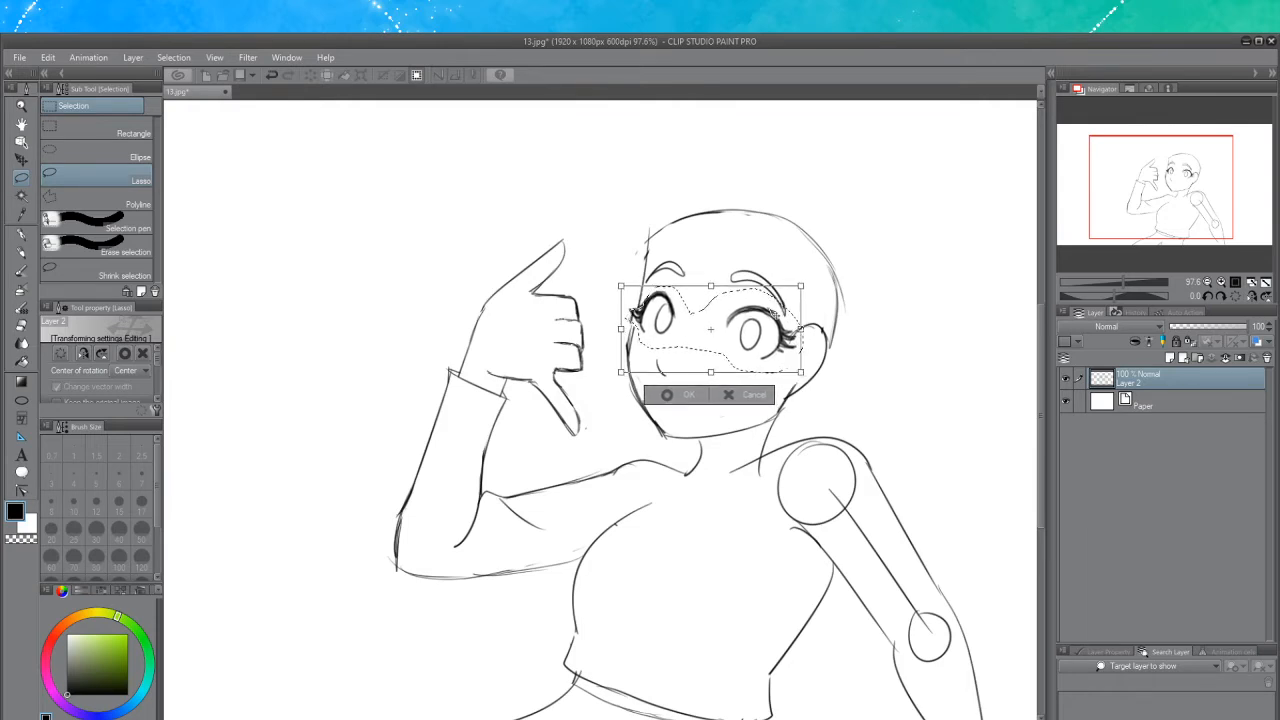
click(667, 394)
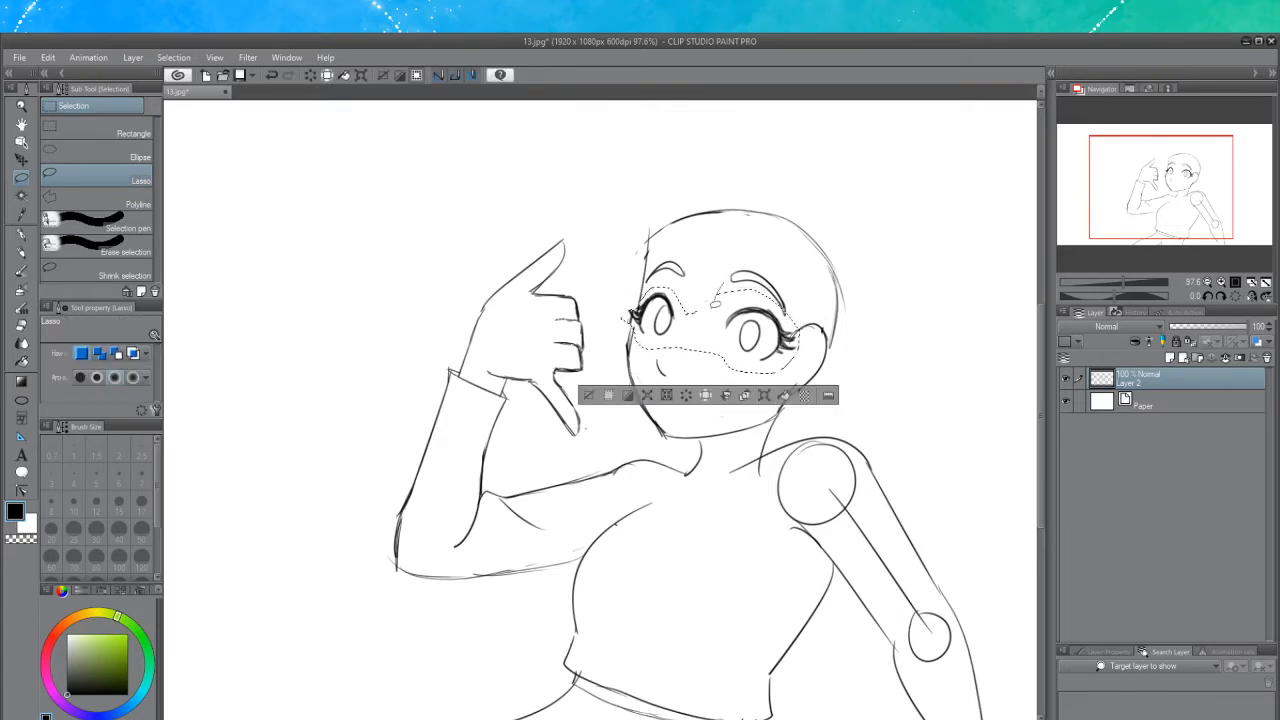
Select the eye nearer the ear and shift it slightly toward the other eye, then deselect
drag(797, 327, 723, 285)
click(21, 159)
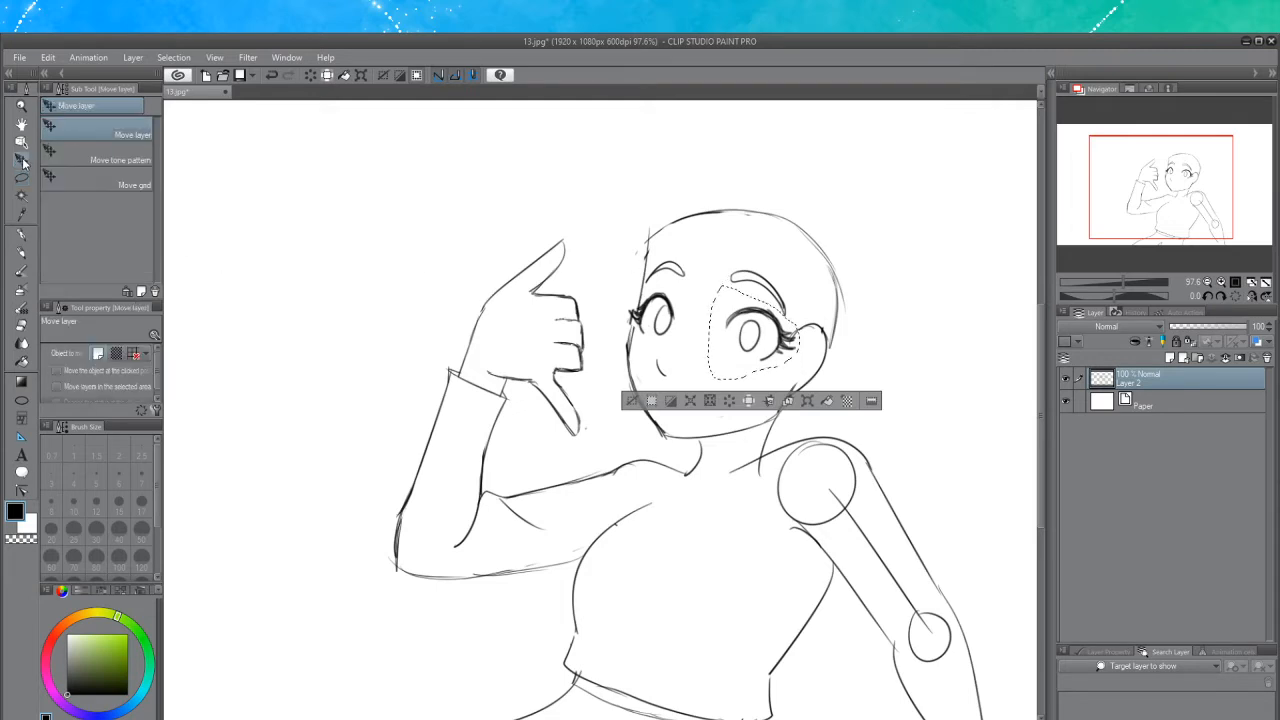
drag(742, 330, 735, 331)
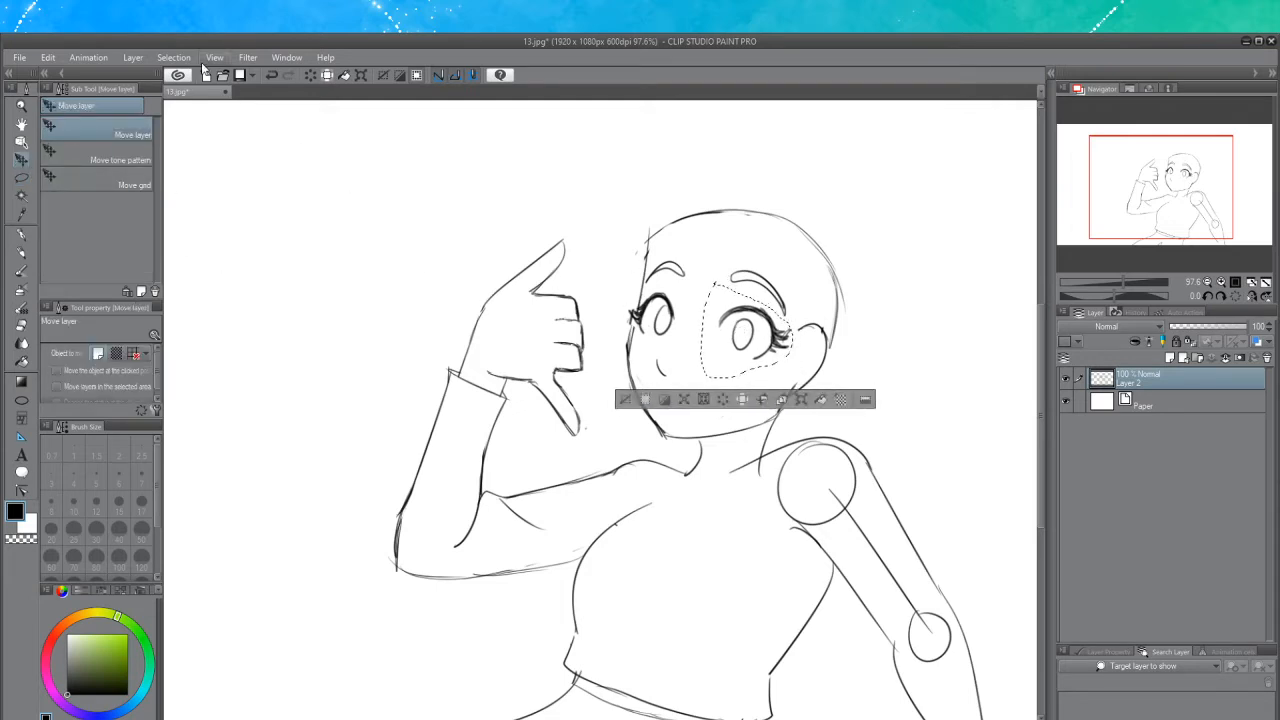
key(ctrl+d)
Draw a wide open, smiling mouth on the lower face
click(21, 250)
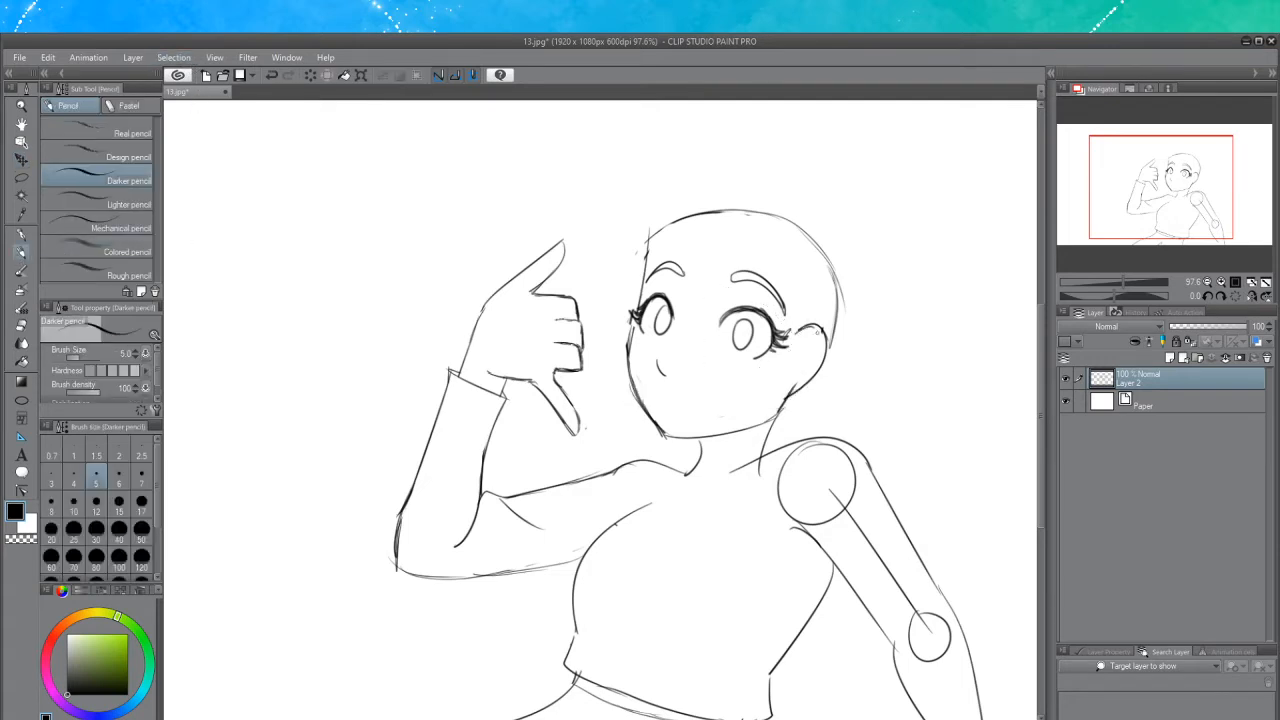
key(ctrl+z)
mouse_move(802, 344)
mouse_down()
mouse_move(818, 349)
mouse_move(806, 346)
mouse_move(812, 373)
mouse_move(810, 346)
mouse_move(800, 367)
mouse_up()
key(ctrl+z)
key(ctrl+z)
key(ctrl+z)
key(ctrl+z)
drag(638, 315, 627, 351)
key(ctrl+z)
mouse_move(667, 392)
mouse_down()
mouse_move(730, 404)
mouse_move(716, 396)
mouse_move(728, 374)
mouse_move(668, 393)
mouse_move(754, 374)
mouse_move(686, 401)
mouse_move(755, 381)
mouse_move(670, 402)
mouse_move(765, 380)
mouse_move(728, 408)
mouse_move(708, 396)
mouse_move(760, 378)
mouse_up()
key(ctrl+z)
key(ctrl+z)
key(ctrl+z)
key(ctrl+z)
key(ctrl+z)
key(ctrl+z)
key(ctrl+z)
key(ctrl+z)
key(ctrl+z)
key(ctrl+z)
key(ctrl+y)
key(ctrl+z)
key(ctrl+y)
key(ctrl+z)
mouse_move(726, 384)
mouse_down()
mouse_move(667, 399)
mouse_move(735, 385)
mouse_up()
key(ctrl+z)
mouse_move(658, 389)
mouse_down()
mouse_move(672, 406)
mouse_move(736, 384)
mouse_move(699, 419)
mouse_move(715, 397)
mouse_move(668, 406)
mouse_move(718, 420)
mouse_move(726, 392)
mouse_move(670, 424)
mouse_move(716, 400)
mouse_move(680, 384)
mouse_up()
key(ctrl+z)
key(ctrl+z)
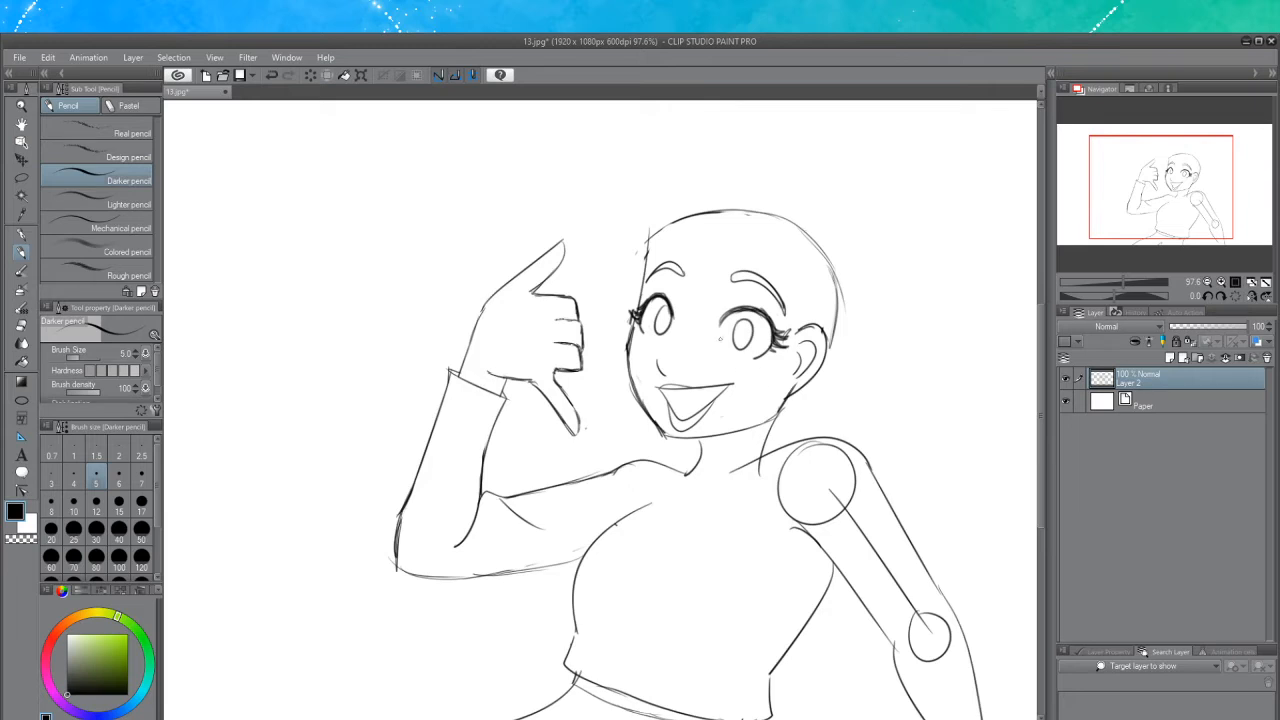
Sketch bangs sweeping from the top of the head across the forehead
drag(637, 321, 643, 333)
key(ctrl+z)
key(ctrl+z)
drag(682, 295, 665, 342)
key(ctrl+z)
drag(679, 295, 660, 342)
key(ctrl+z)
drag(682, 298, 652, 342)
key(ctrl+z)
drag(682, 239, 706, 342)
key(ctrl+z)
mouse_move(690, 237)
mouse_down()
mouse_move(709, 361)
mouse_move(698, 345)
mouse_up()
key(ctrl+z)
key(ctrl+z)
drag(700, 219, 706, 341)
key(ctrl+z)
drag(698, 224, 706, 336)
key(ctrl+z)
mouse_move(716, 228)
mouse_down()
mouse_move(691, 320)
mouse_move(720, 326)
mouse_move(739, 261)
mouse_move(736, 251)
mouse_move(714, 354)
mouse_up()
key(ctrl+z)
drag(727, 252, 720, 338)
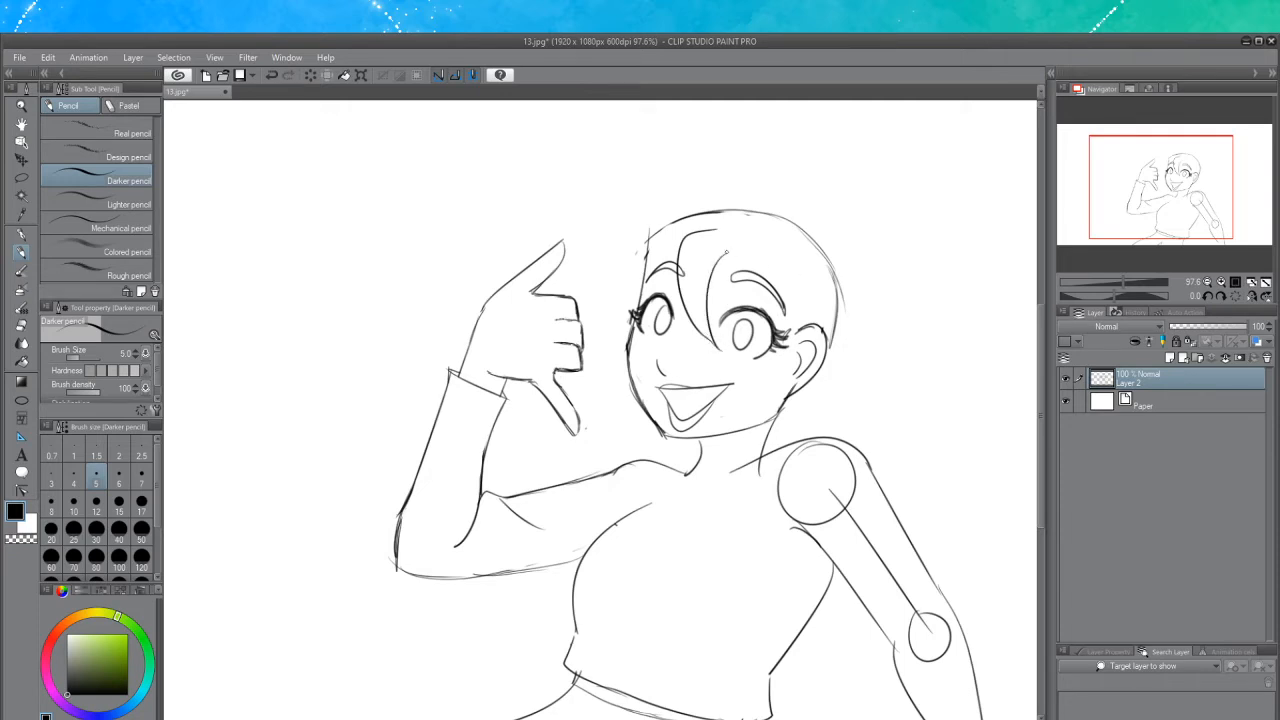
mouse_move(725, 251)
mouse_down()
mouse_move(731, 278)
mouse_move(781, 320)
mouse_up()
key(ctrl+z)
key(ctrl+z)
key(ctrl+z)
key(ctrl+z)
key(ctrl+z)
drag(717, 234, 715, 347)
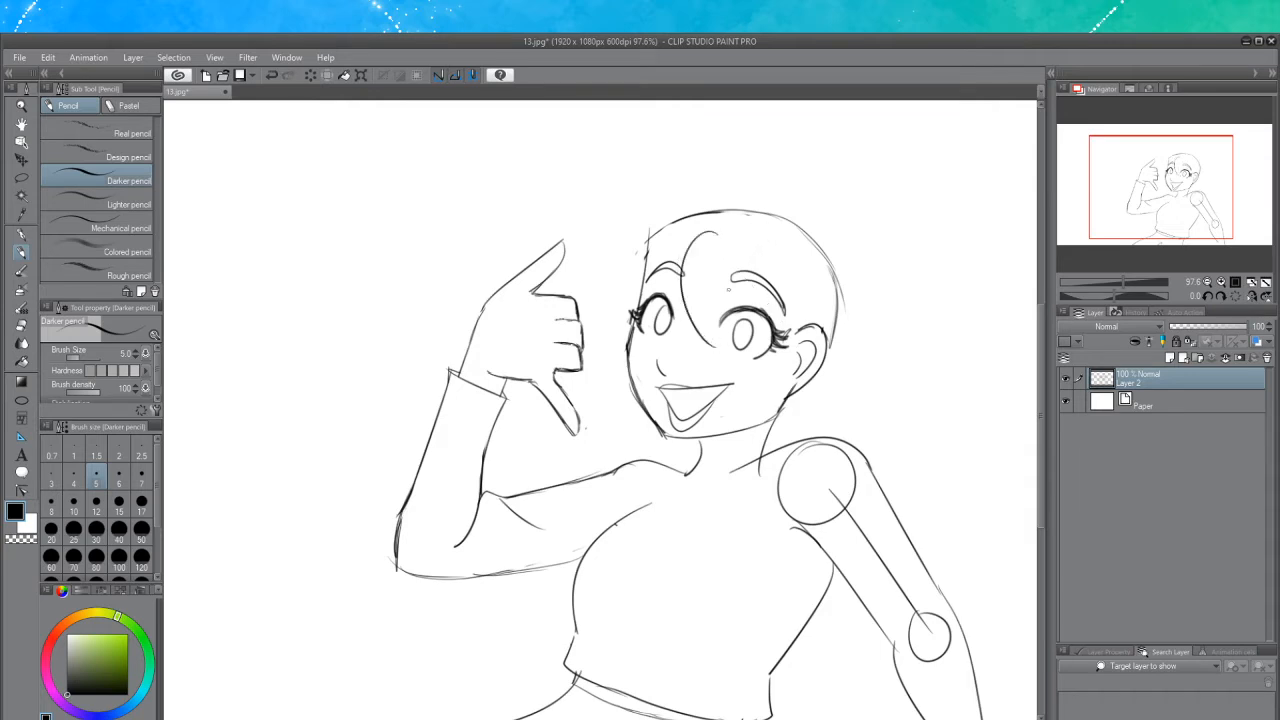
key(ctrl+z)
drag(724, 242, 715, 346)
key(ctrl+z)
mouse_move(731, 247)
mouse_down()
mouse_move(677, 283)
mouse_move(715, 346)
mouse_up()
drag(717, 266, 722, 354)
key(ctrl+z)
drag(741, 265, 727, 364)
key(ctrl+z)
drag(726, 268, 724, 357)
key(ctrl+z)
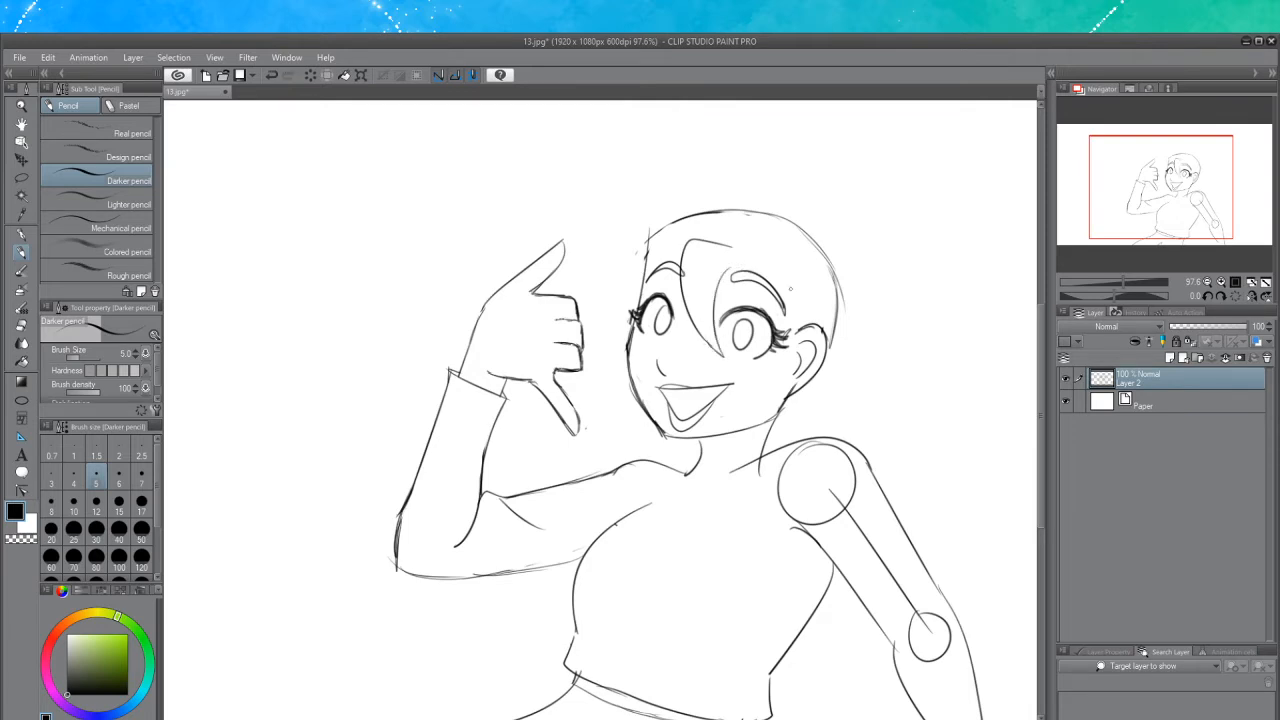
Add hair strands falling past the eye and cheek on the ear side of the face
mouse_move(740, 265)
mouse_down()
mouse_move(721, 282)
mouse_move(726, 272)
mouse_move(784, 334)
mouse_up()
key(ctrl+z)
key(ctrl+z)
mouse_move(742, 258)
mouse_down()
mouse_move(771, 308)
mouse_move(746, 404)
mouse_up()
key(ctrl+z)
mouse_move(740, 263)
mouse_down()
mouse_move(784, 384)
mouse_move(750, 392)
mouse_up()
key(ctrl+z)
mouse_move(740, 262)
mouse_down()
mouse_move(784, 377)
mouse_move(742, 388)
mouse_up()
key(ctrl+z)
mouse_move(738, 262)
mouse_down()
mouse_move(770, 306)
mouse_move(738, 398)
mouse_up()
key(ctrl+z)
mouse_move(742, 258)
mouse_down()
mouse_move(780, 361)
mouse_move(728, 404)
mouse_up()
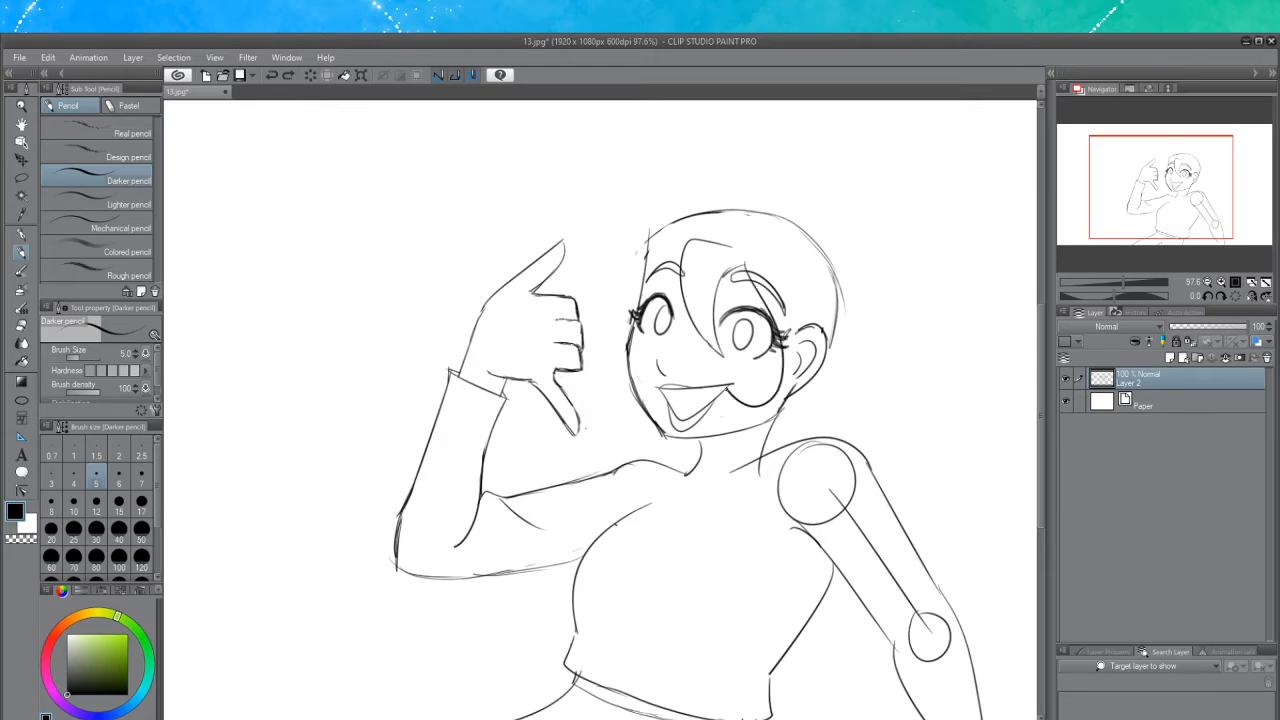
key(ctrl+z)
mouse_move(744, 264)
mouse_down()
mouse_move(785, 324)
mouse_move(771, 394)
mouse_move(739, 396)
mouse_move(805, 314)
mouse_move(809, 388)
mouse_move(775, 430)
mouse_move(744, 430)
mouse_up()
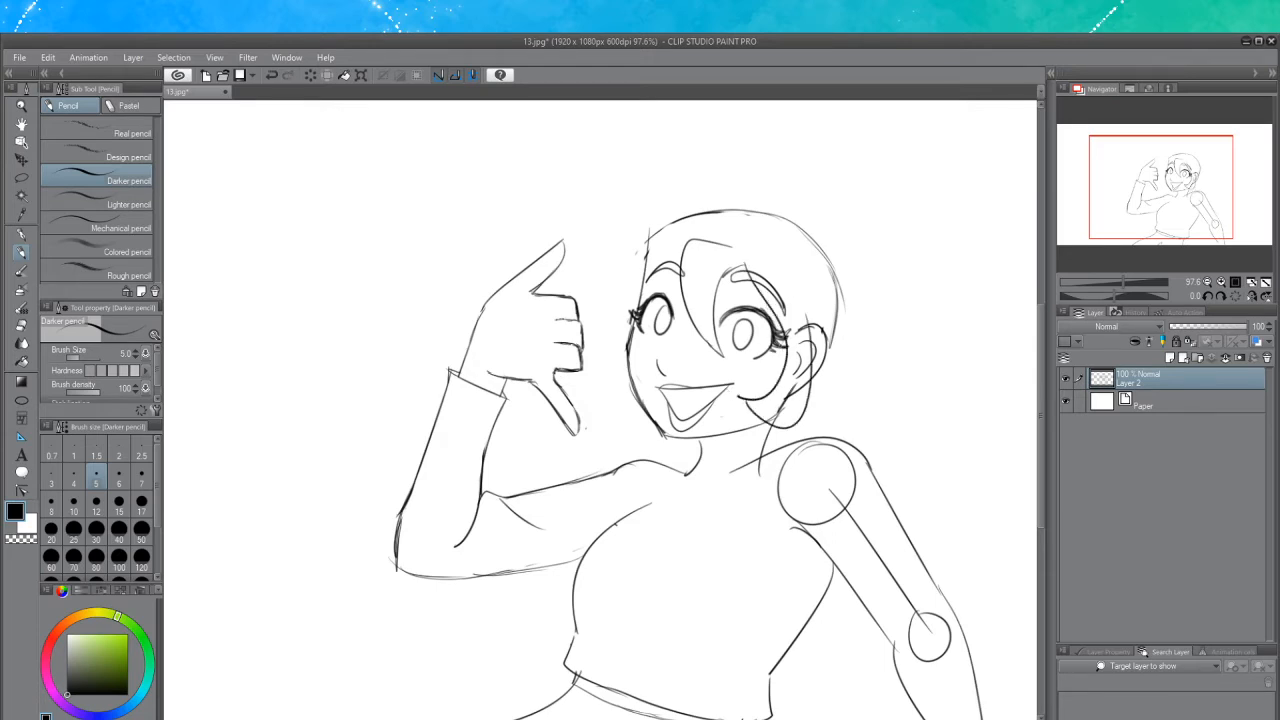
key(ctrl+z)
Sketch the hair's outer silhouette over the top of the head and down to the shoulder
mouse_move(808, 312)
mouse_down()
mouse_move(811, 386)
mouse_move(780, 422)
mouse_up()
drag(682, 252, 628, 295)
key(ctrl+z)
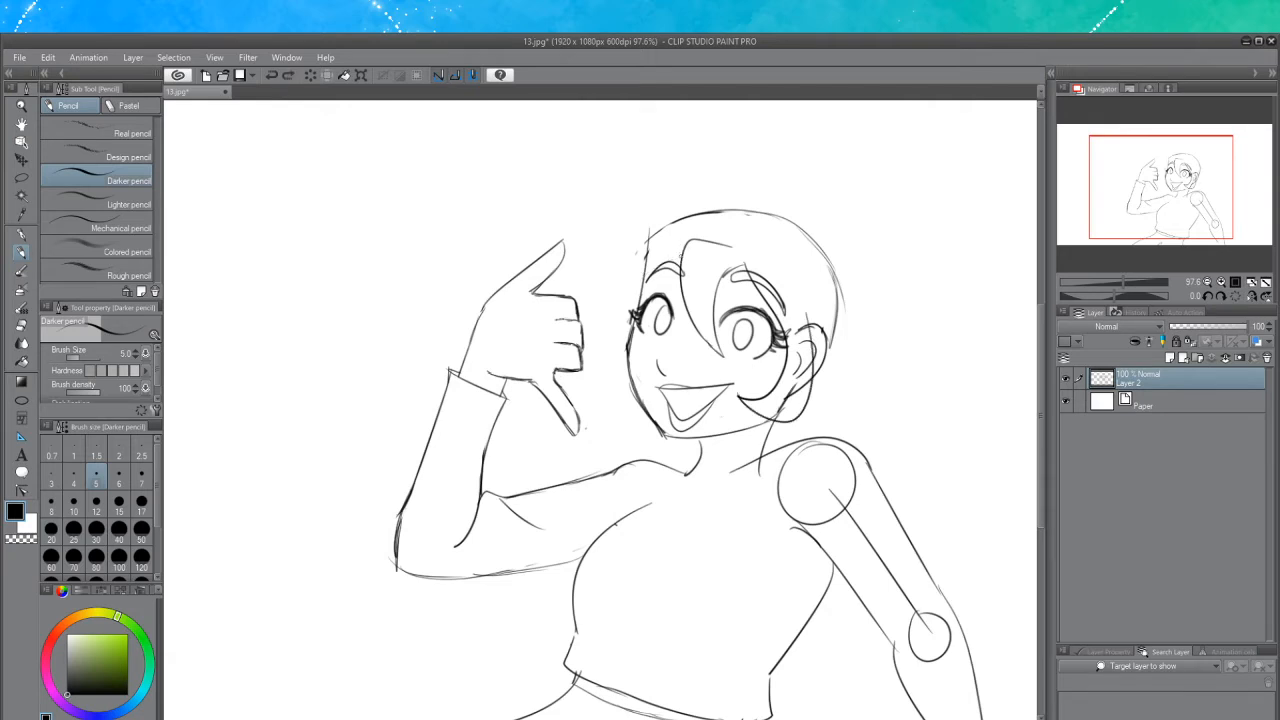
drag(682, 257, 629, 314)
mouse_move(714, 209)
mouse_down()
mouse_move(661, 208)
mouse_move(622, 242)
mouse_up()
key(ctrl+z)
mouse_move(700, 210)
mouse_down()
mouse_move(623, 226)
mouse_move(574, 306)
mouse_up()
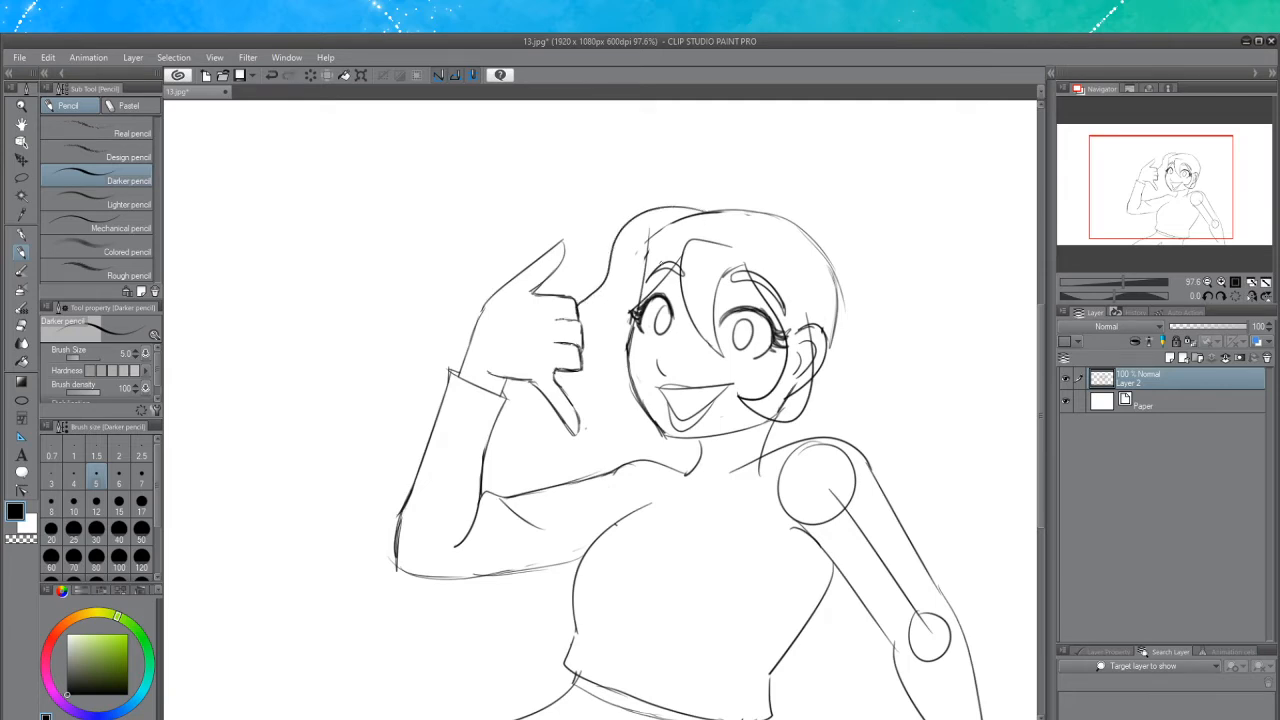
drag(716, 208, 820, 250)
key(ctrl+z)
mouse_move(710, 210)
mouse_down()
mouse_move(829, 251)
mouse_move(843, 288)
mouse_move(840, 370)
mouse_up()
mouse_move(846, 298)
mouse_down()
mouse_move(842, 388)
mouse_move(806, 414)
mouse_move(827, 402)
mouse_up()
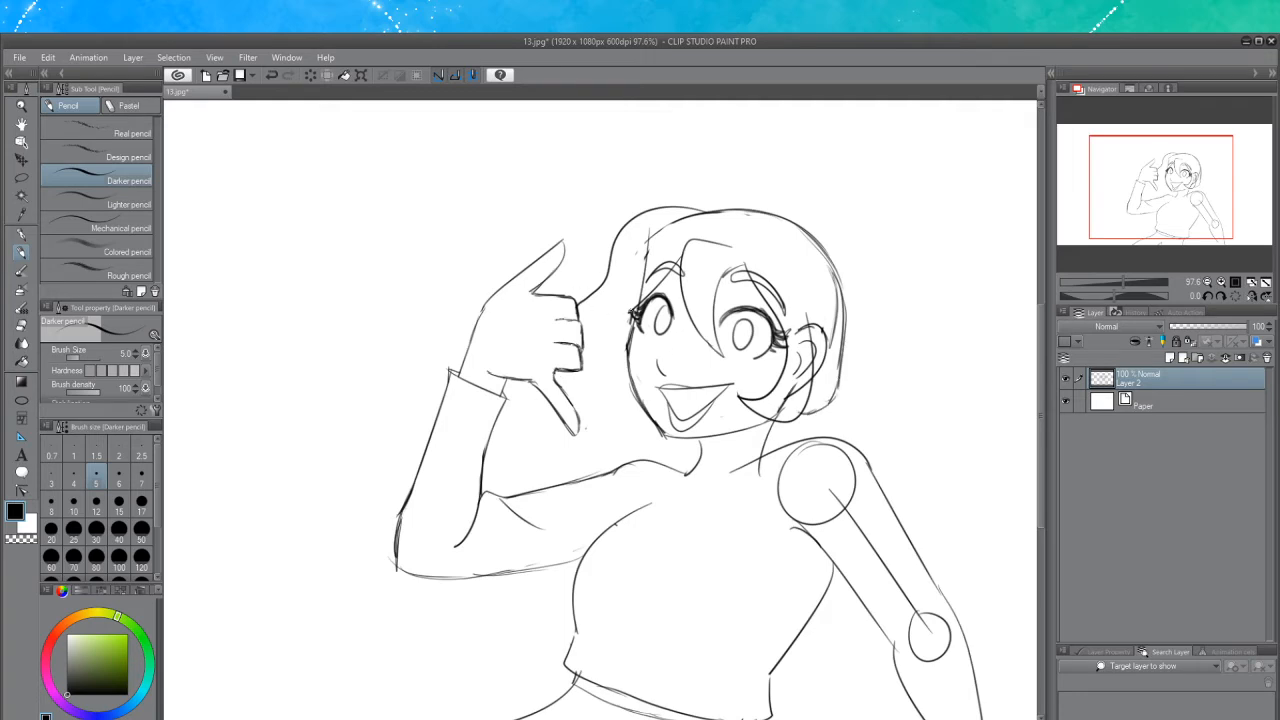
Draw the hair falling down the side of the face next to the raised hand
drag(634, 315, 596, 367)
key(ctrl+z)
mouse_move(628, 326)
mouse_down()
mouse_move(604, 401)
mouse_move(616, 343)
mouse_up()
mouse_move(681, 257)
mouse_down()
mouse_move(613, 355)
mouse_move(627, 424)
mouse_up()
key(ctrl+z)
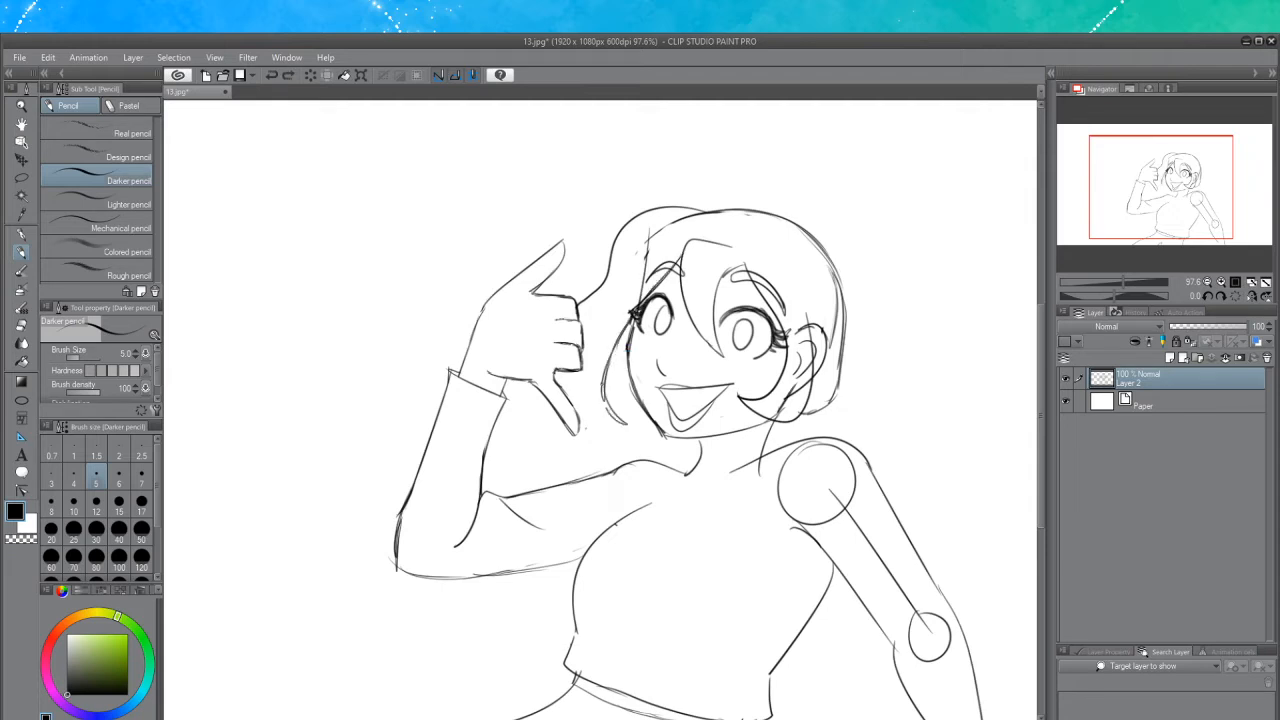
drag(603, 380, 606, 406)
mouse_move(613, 255)
mouse_down()
mouse_move(578, 300)
mouse_move(587, 289)
mouse_up()
mouse_move(556, 374)
mouse_down()
mouse_move(596, 418)
mouse_move(592, 456)
mouse_move(608, 430)
mouse_move(634, 422)
mouse_move(642, 436)
mouse_move(604, 396)
mouse_up()
key(ctrl+z)
key(ctrl+z)
key(ctrl+z)
Erase the old head outline and stray lines beneath the hair, then return to the pencil
click(20, 327)
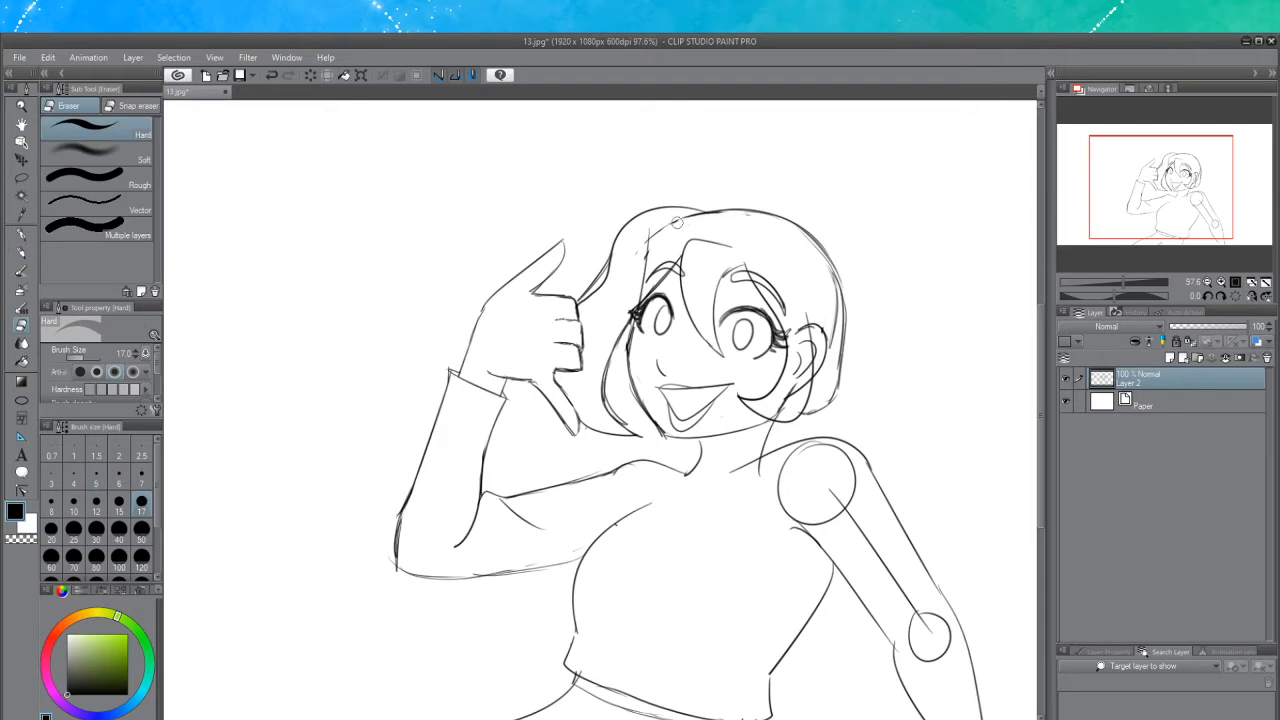
mouse_move(640, 252)
mouse_down()
mouse_move(636, 293)
mouse_move(592, 295)
mouse_move(607, 275)
mouse_move(590, 296)
mouse_up()
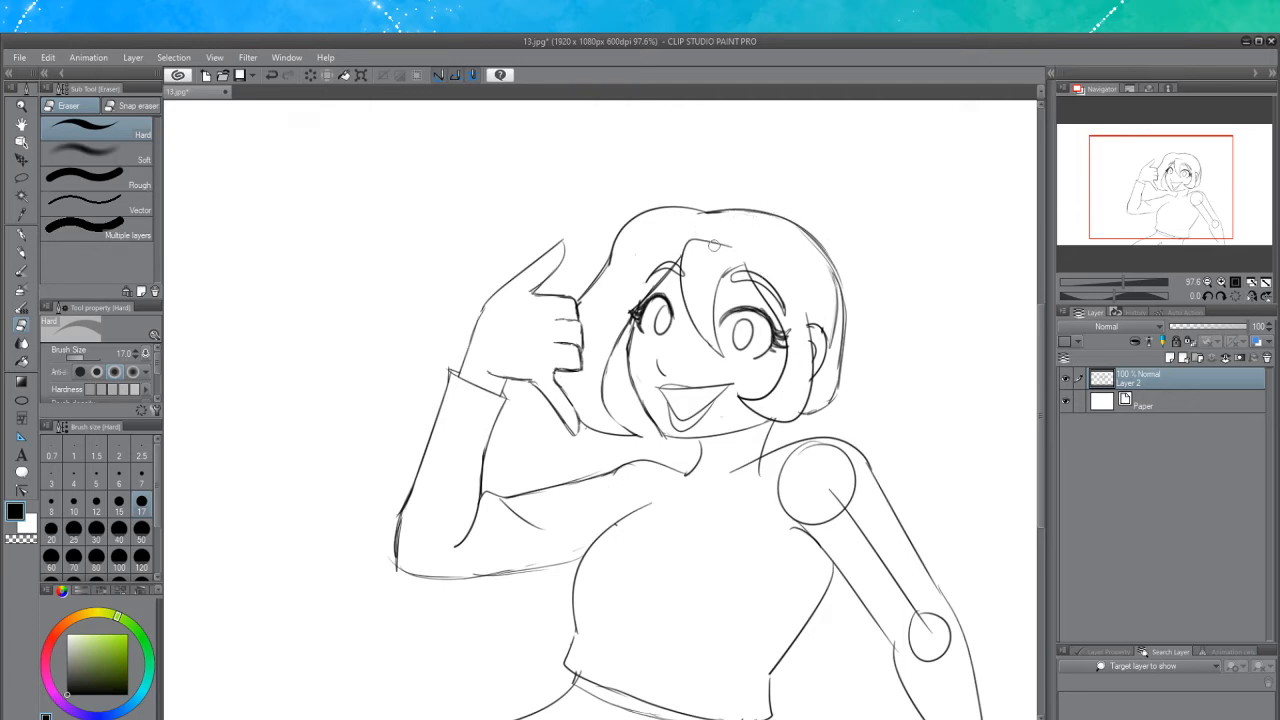
drag(712, 244, 730, 244)
click(21, 252)
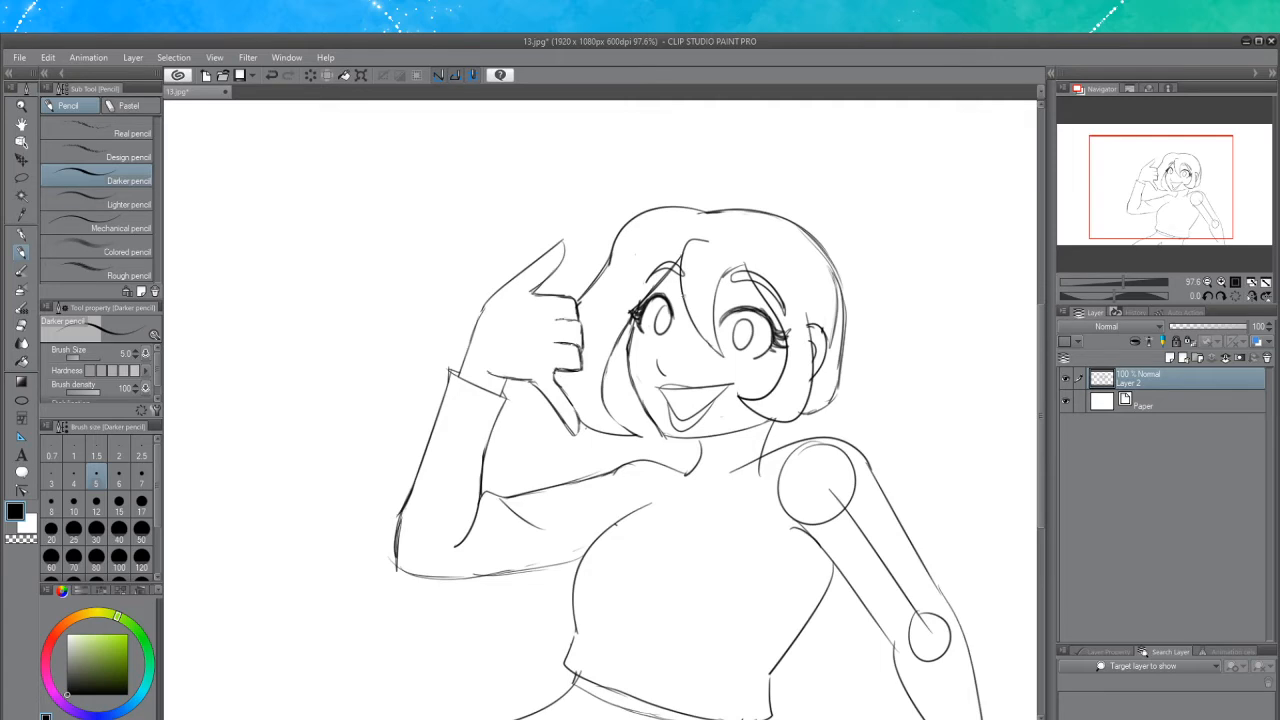
Draw the hair ends curling below the jaw on both sides of the neck, redoing strokes until they fit
mouse_move(820, 410)
mouse_down()
mouse_move(846, 440)
mouse_move(829, 428)
mouse_move(833, 410)
mouse_move(788, 424)
mouse_move(794, 411)
mouse_up()
key(ctrl+z)
key(ctrl+z)
key(ctrl+z)
key(ctrl+z)
drag(630, 325, 621, 408)
key(ctrl+z)
drag(632, 328, 639, 408)
key(ctrl+z)
mouse_move(630, 357)
mouse_down()
mouse_move(621, 395)
mouse_move(651, 423)
mouse_up()
key(ctrl+z)
mouse_move(630, 352)
mouse_down()
mouse_move(623, 382)
mouse_move(649, 415)
mouse_up()
key(ctrl+z)
key(ctrl+z)
drag(634, 435, 640, 457)
mouse_move(636, 413)
mouse_down()
mouse_move(659, 431)
mouse_move(642, 438)
mouse_up()
key(ctrl+z)
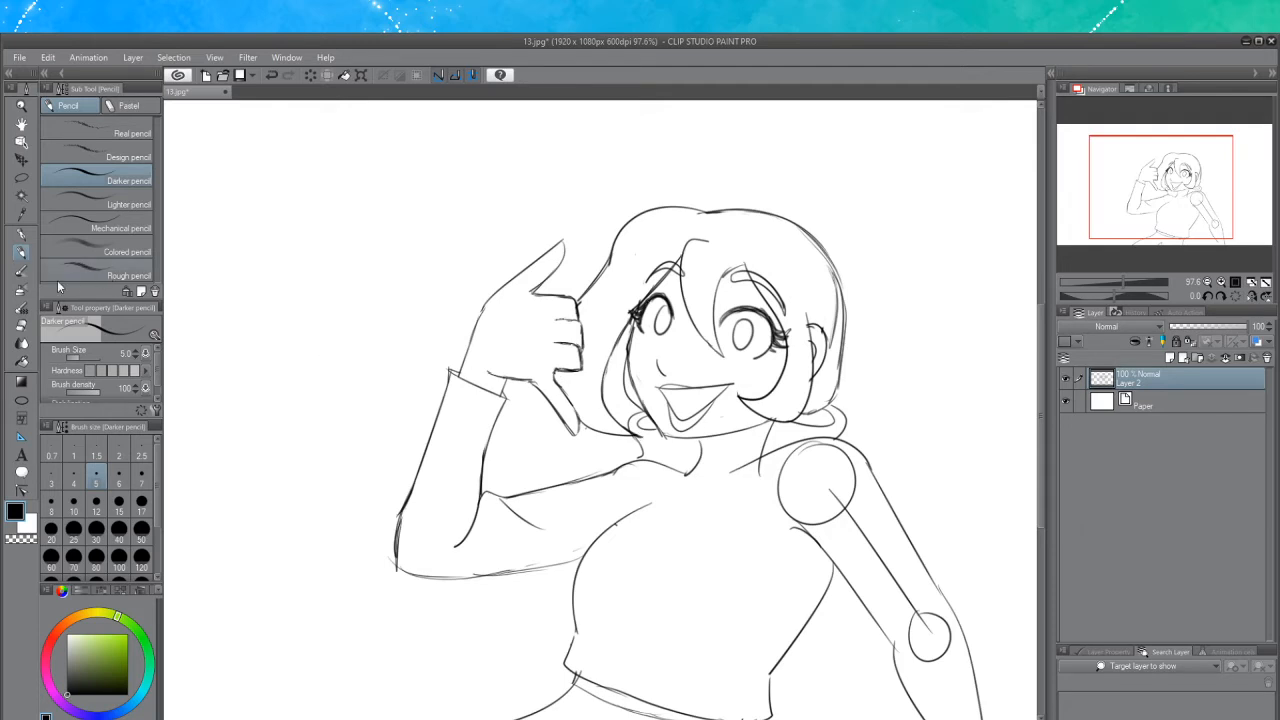
Erase the shoulder and elbow construction circles and the arm guide line on the far arm, then return to the pencil
click(22, 326)
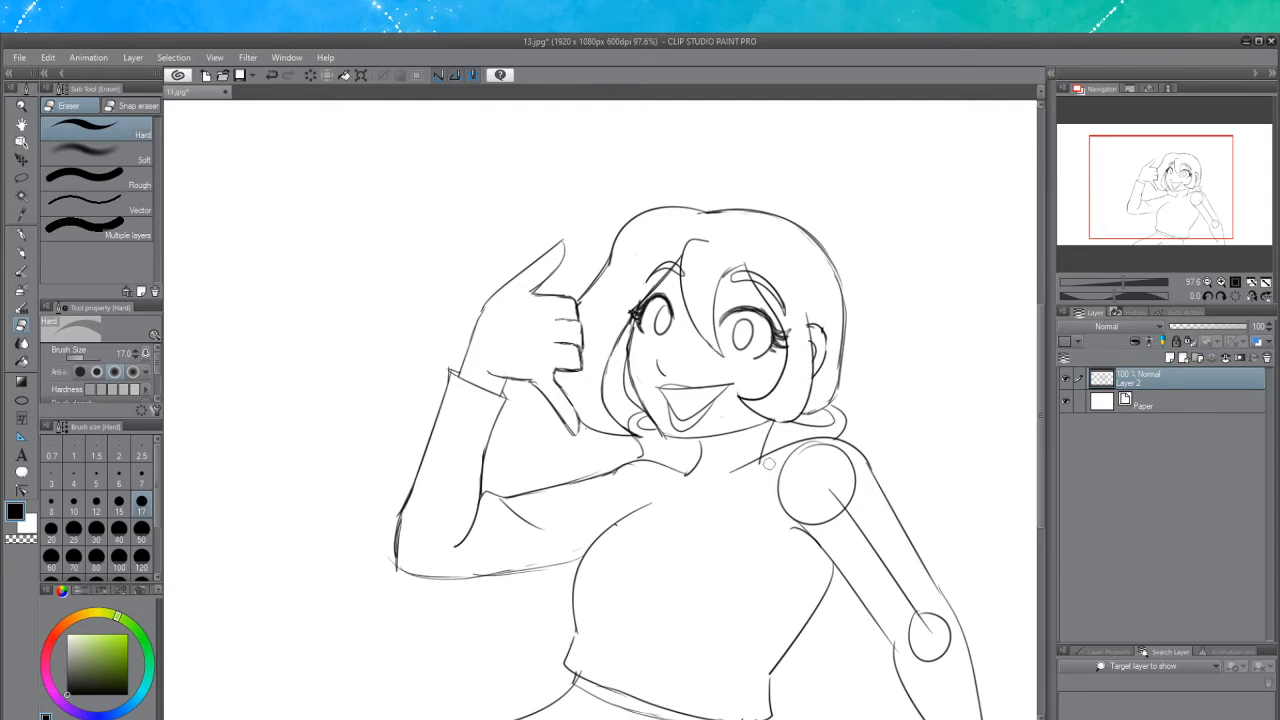
mouse_move(805, 446)
mouse_down()
mouse_move(782, 486)
mouse_move(794, 516)
mouse_move(811, 522)
mouse_move(842, 500)
mouse_up()
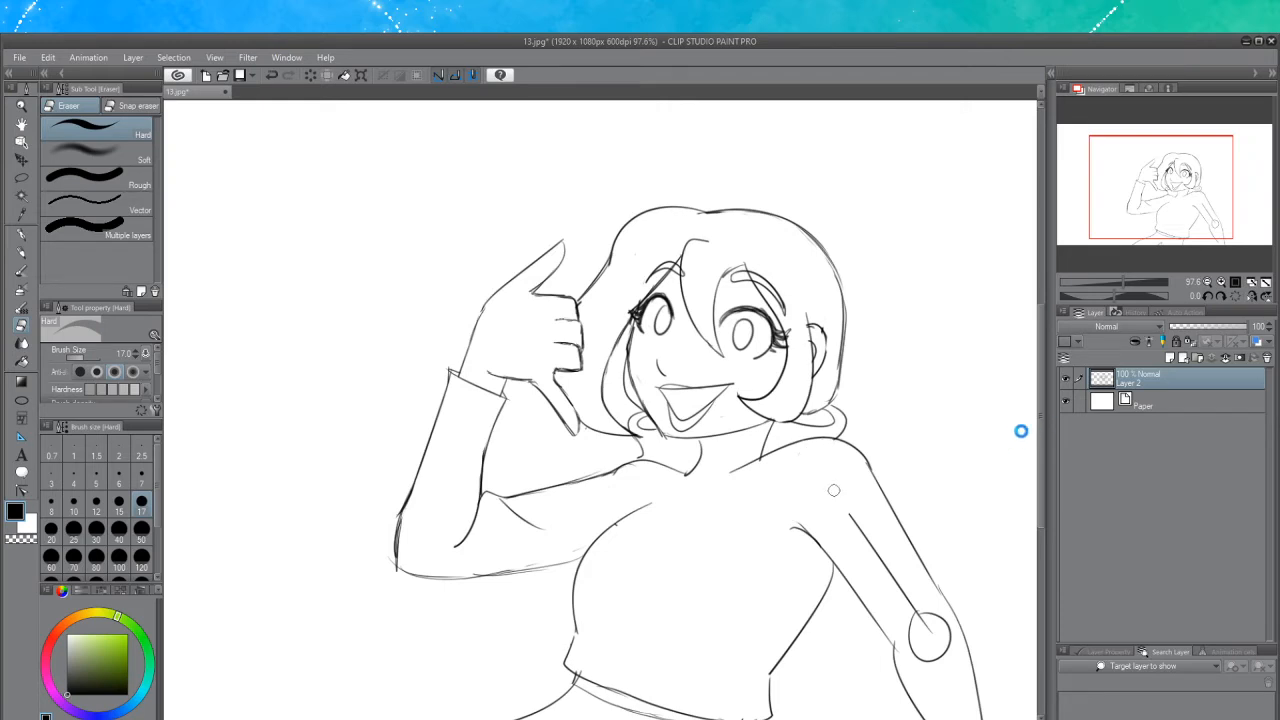
drag(1041, 428, 1045, 481)
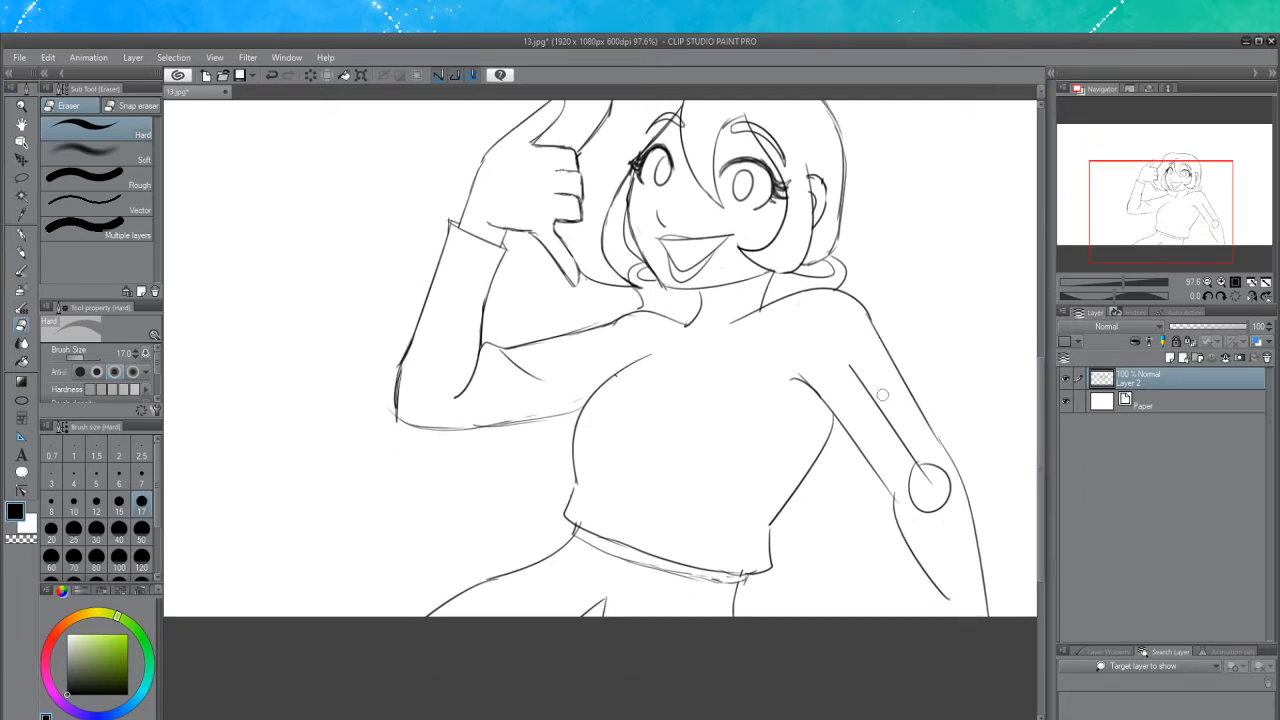
mouse_move(855, 367)
mouse_down()
mouse_move(901, 449)
mouse_move(844, 347)
mouse_move(922, 466)
mouse_move(906, 434)
mouse_move(916, 511)
mouse_move(916, 456)
mouse_move(940, 498)
mouse_move(937, 465)
mouse_up()
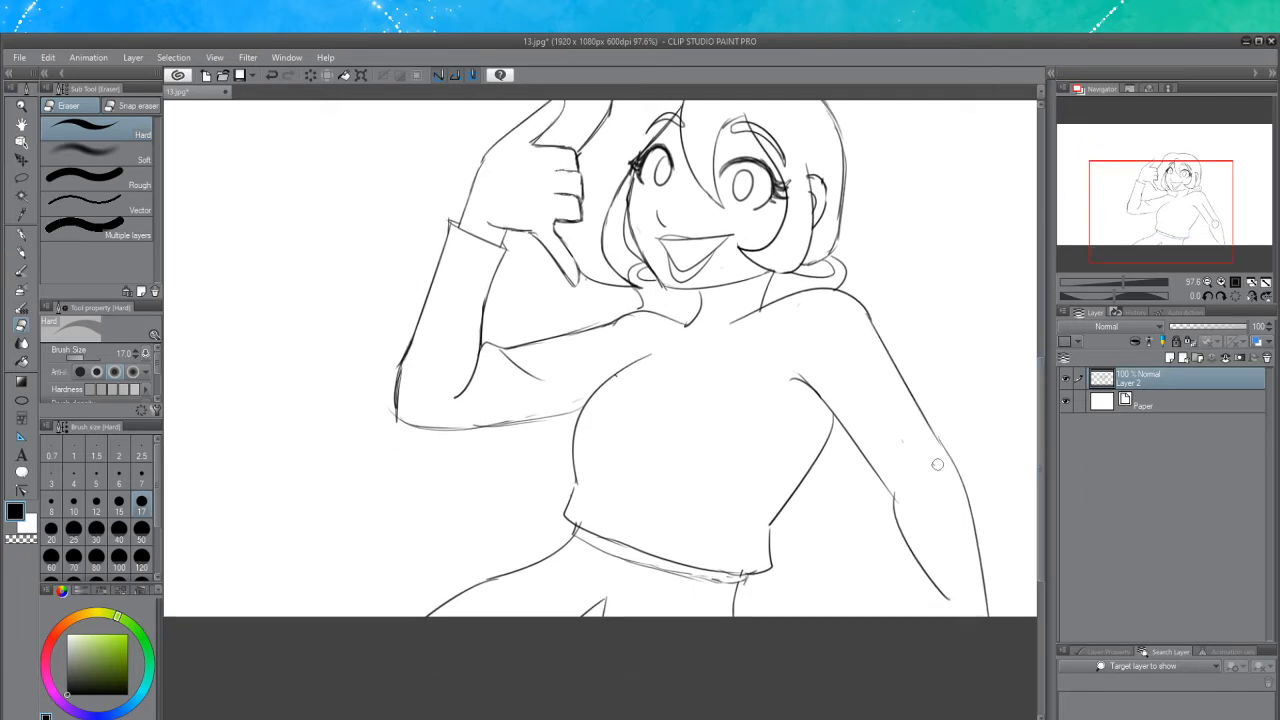
click(22, 254)
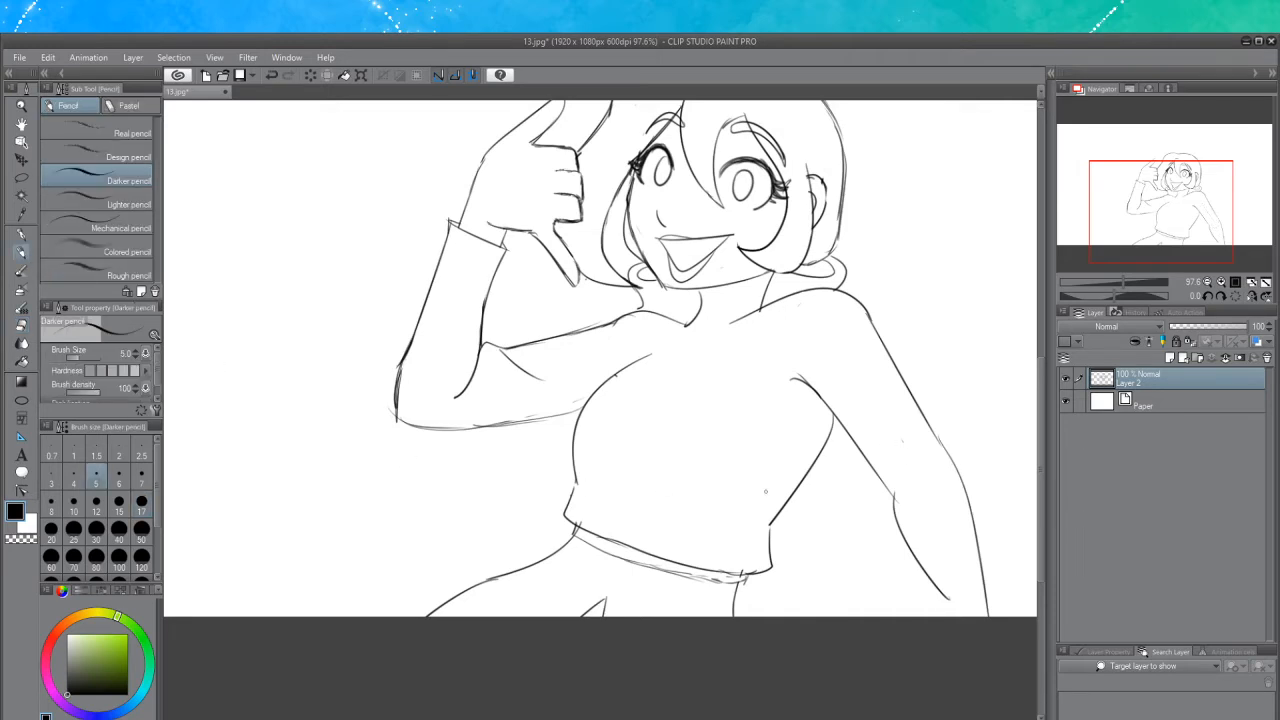
Redraw the far arm's inner contour below the elbow with a short curved stroke
drag(920, 566, 936, 616)
key(ctrl+z)
key(ctrl+z)
drag(921, 568, 925, 607)
Draw a collar band around the neck and erase its overlapping end beside the hair
click(24, 327)
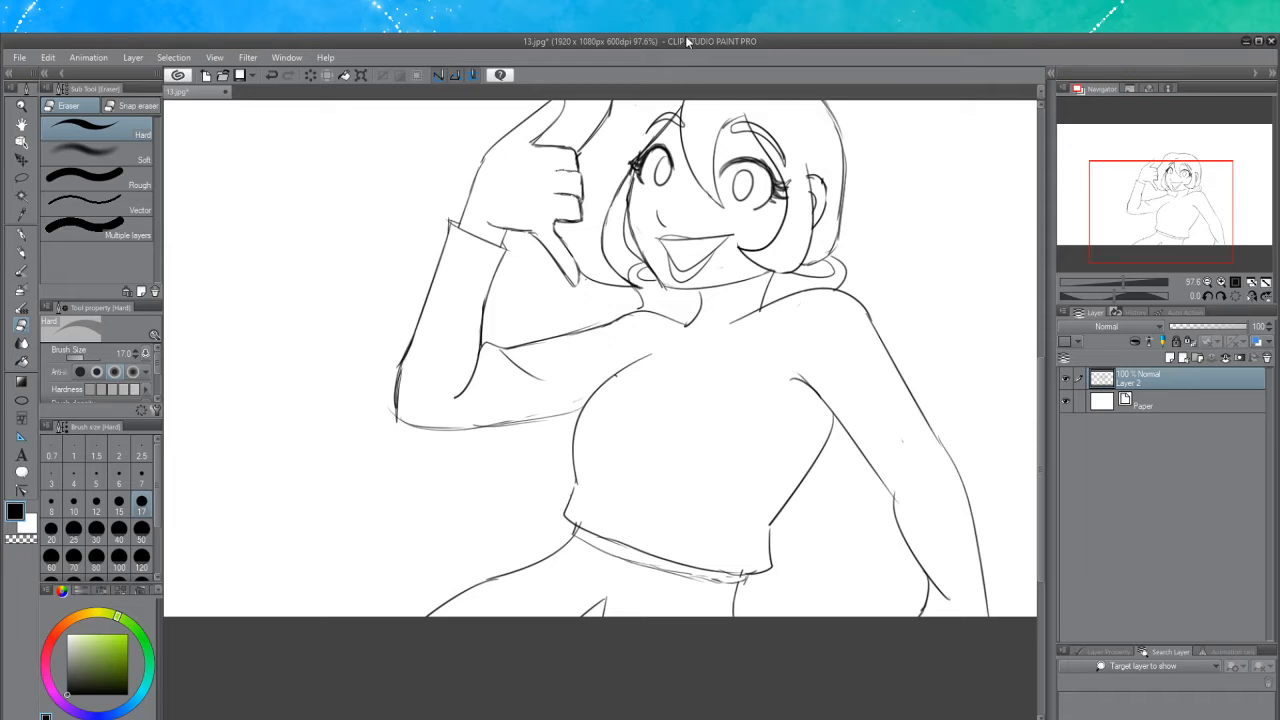
click(20, 255)
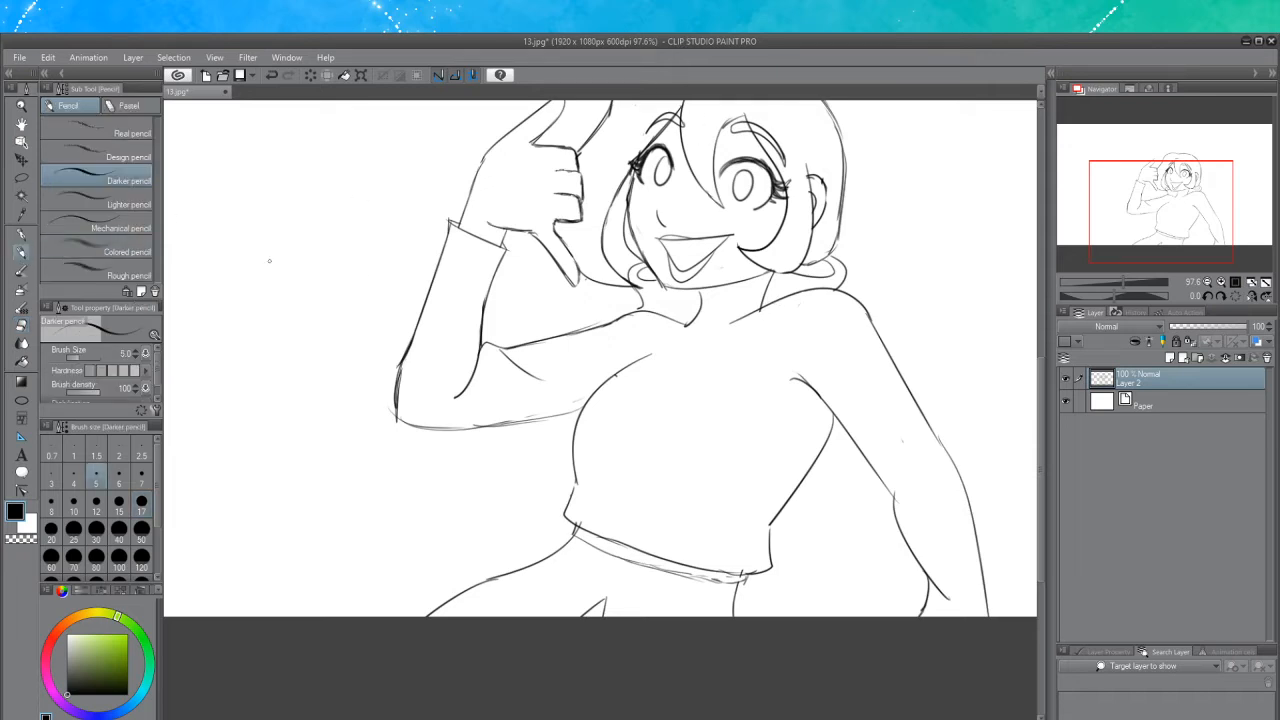
mouse_move(696, 298)
mouse_down()
mouse_move(776, 285)
mouse_move(766, 306)
mouse_up()
key(ctrl+z)
key(ctrl+z)
click(21, 326)
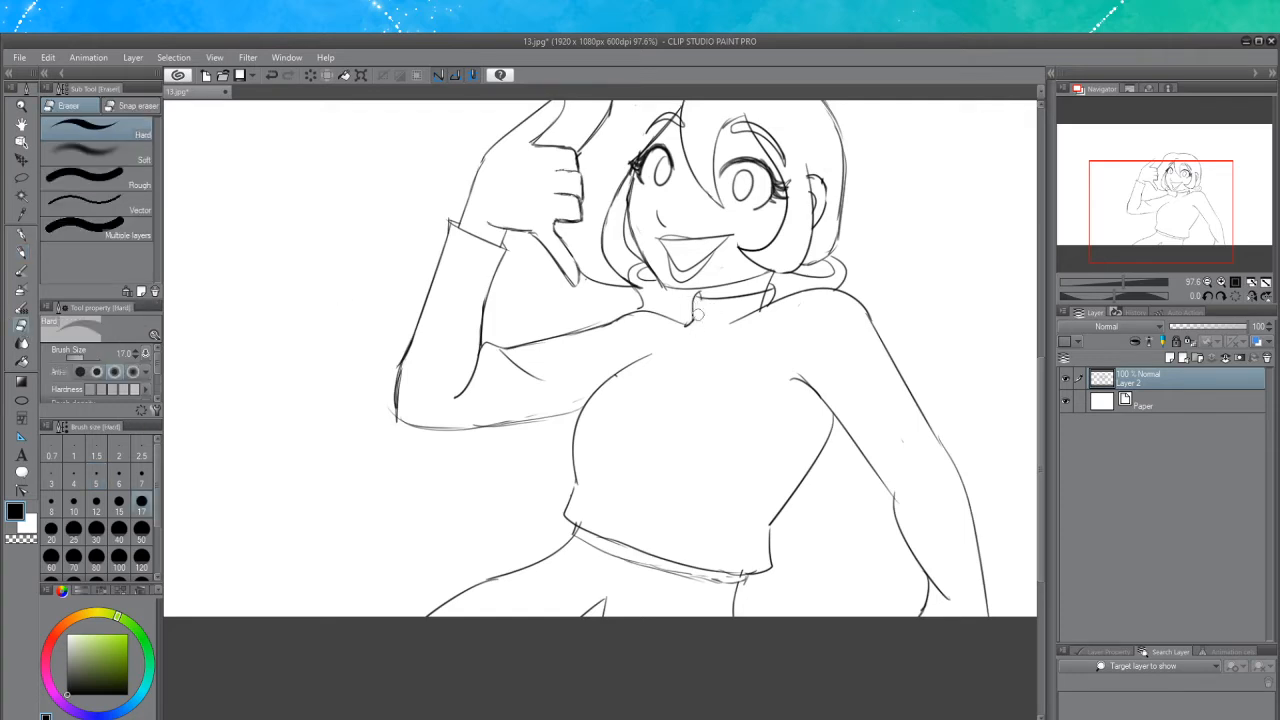
drag(766, 301, 760, 312)
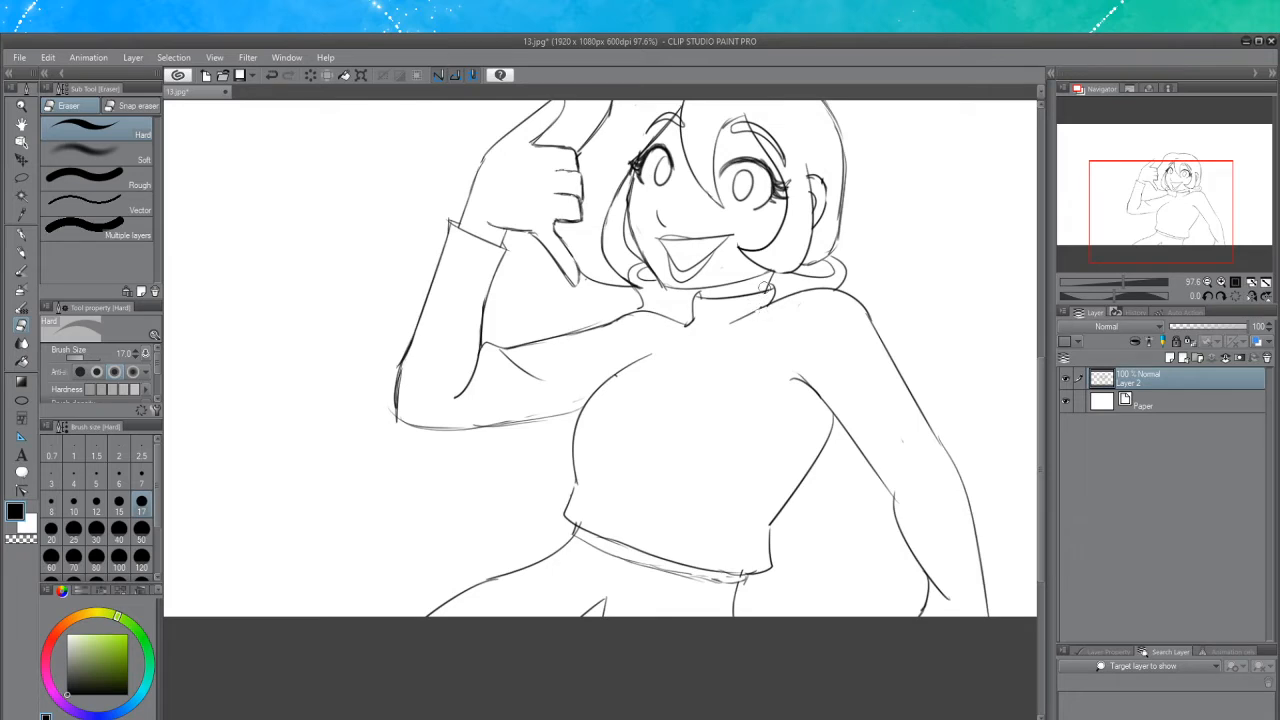
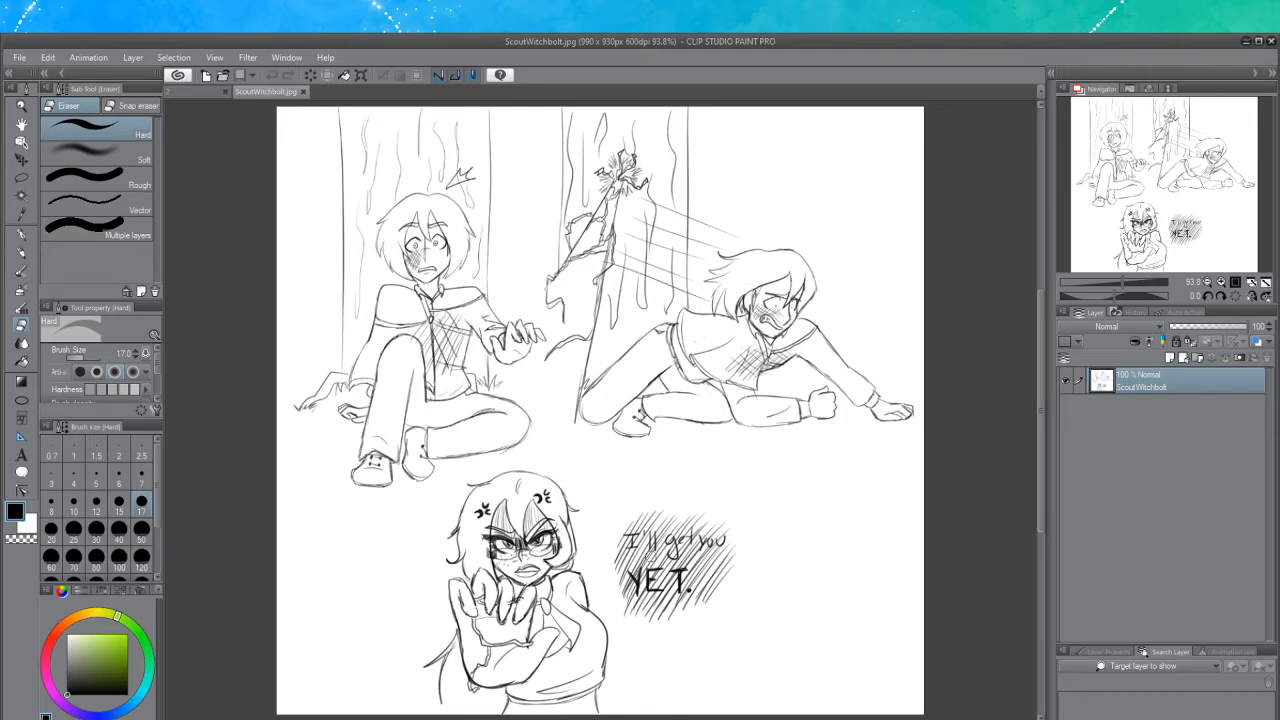
In the ScoutWitchbolt image, hand-letter text with the darker pencil above the angry character's head
scroll(539, 573, up, 2)
scroll(539, 573, up, 3)
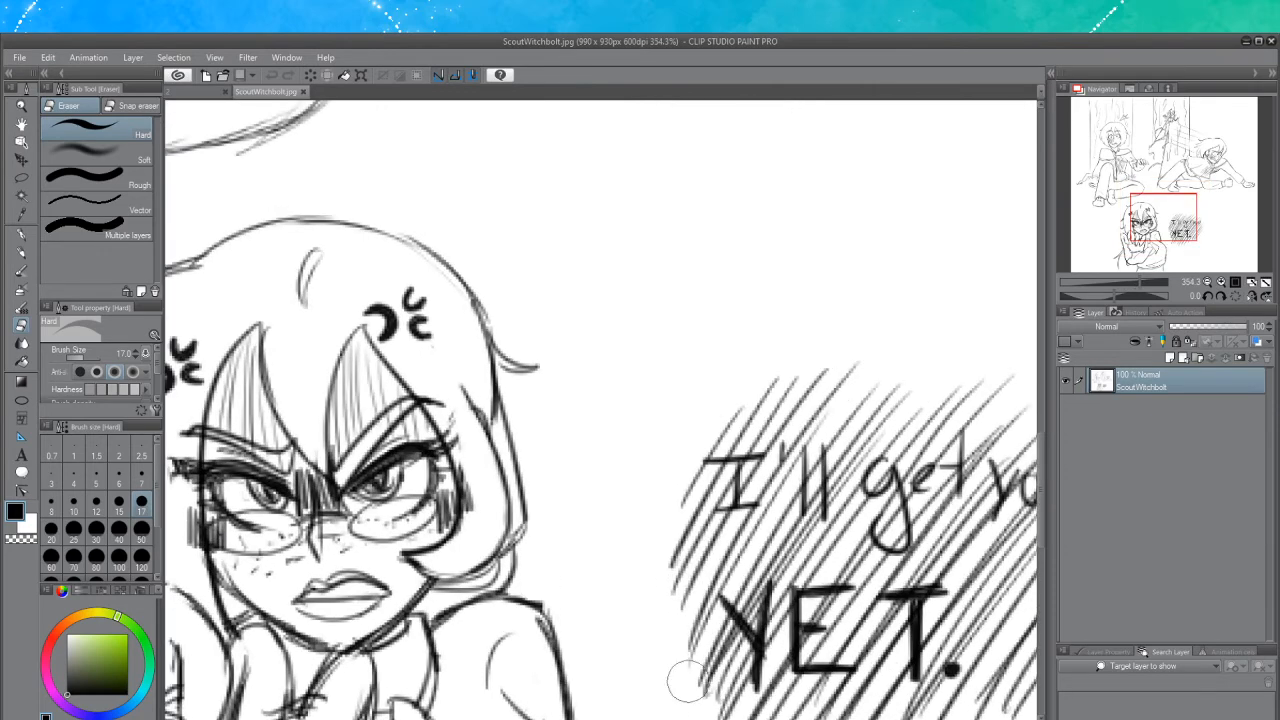
drag(682, 719, 679, 719)
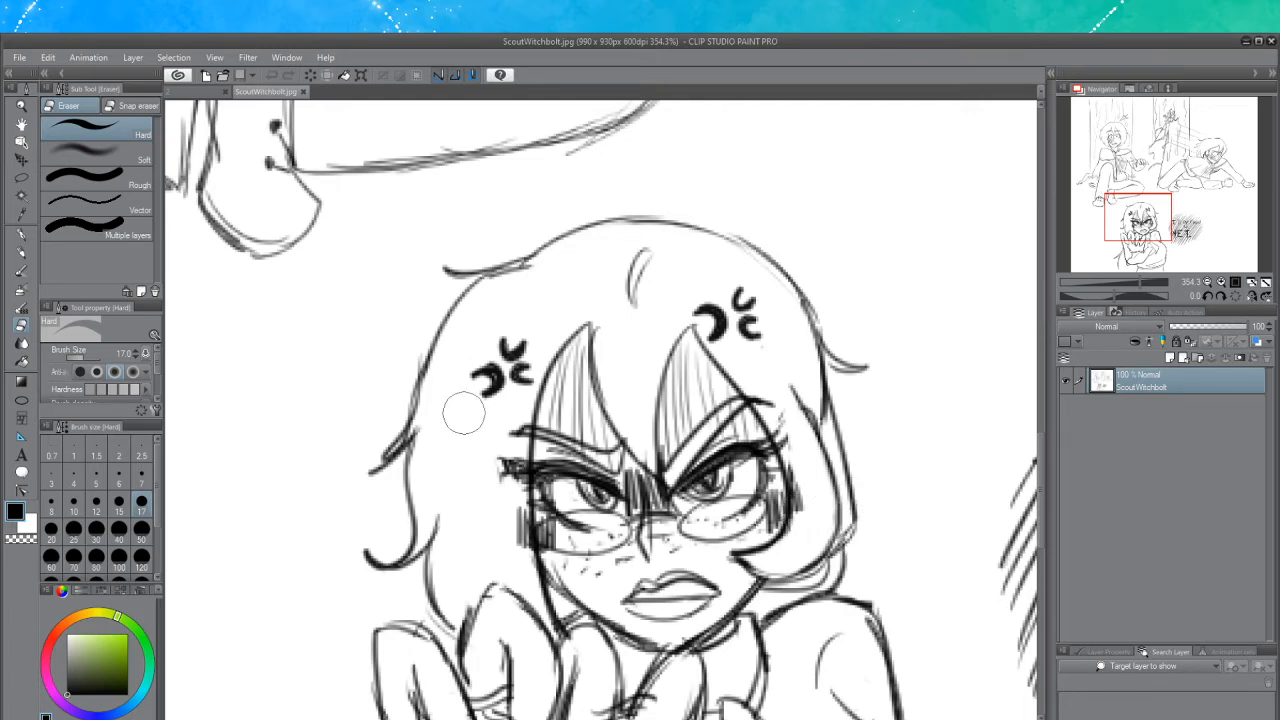
click(21, 252)
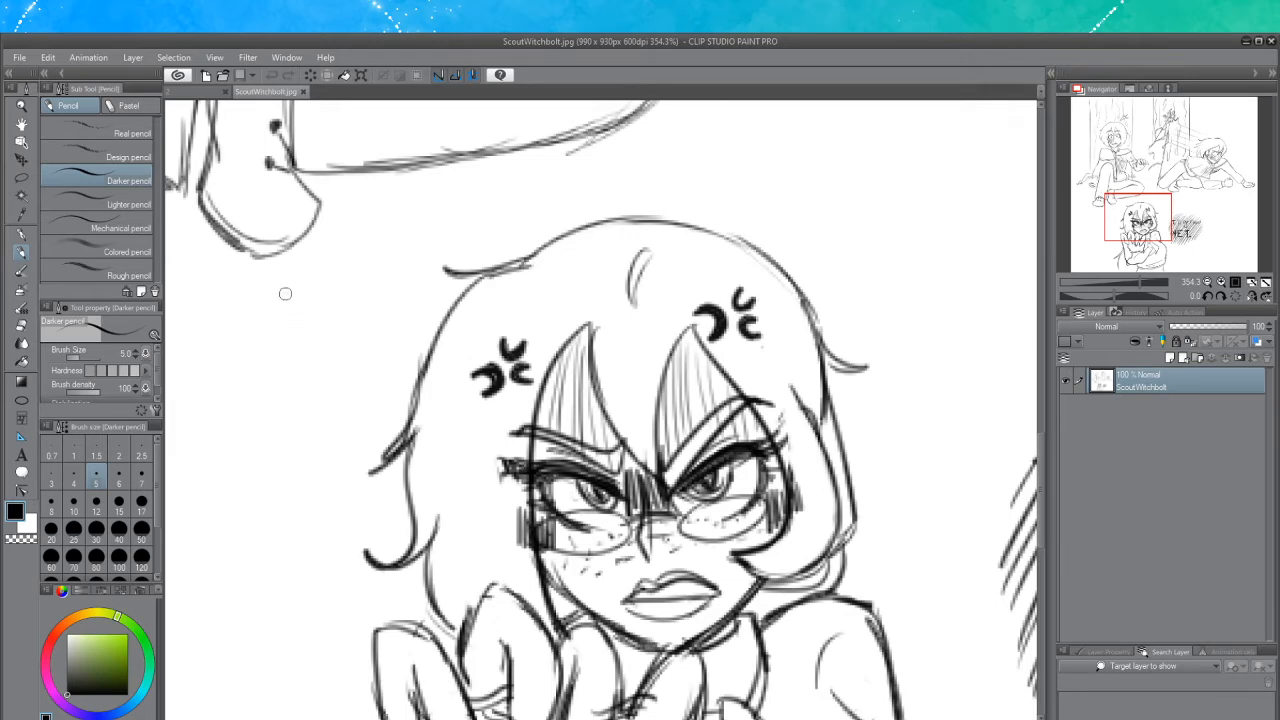
mouse_move(285, 290)
mouse_down()
mouse_move(351, 360)
mouse_move(367, 355)
mouse_move(362, 260)
mouse_up()
drag(362, 260, 410, 343)
drag(366, 324, 386, 306)
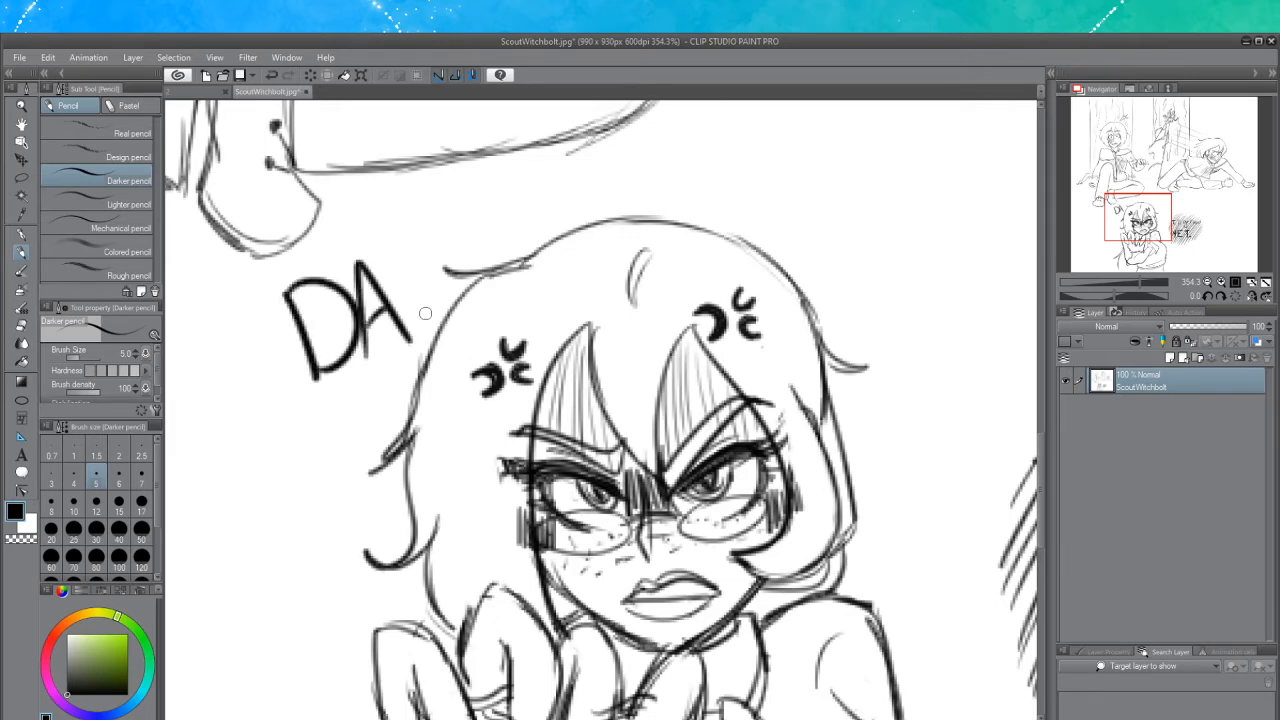
drag(398, 232, 410, 338)
mouse_move(398, 230)
mouse_down()
mouse_move(413, 275)
mouse_move(462, 305)
mouse_up()
drag(470, 215, 478, 292)
drag(478, 292, 572, 252)
mouse_move(550, 205)
mouse_down()
mouse_move(582, 193)
mouse_move(567, 262)
mouse_move(600, 250)
mouse_up()
mouse_move(612, 258)
mouse_down()
mouse_move(643, 194)
mouse_move(714, 207)
mouse_move(752, 240)
mouse_up()
drag(756, 236, 727, 236)
mouse_move(808, 225)
mouse_down()
mouse_move(879, 234)
mouse_move(840, 272)
mouse_up()
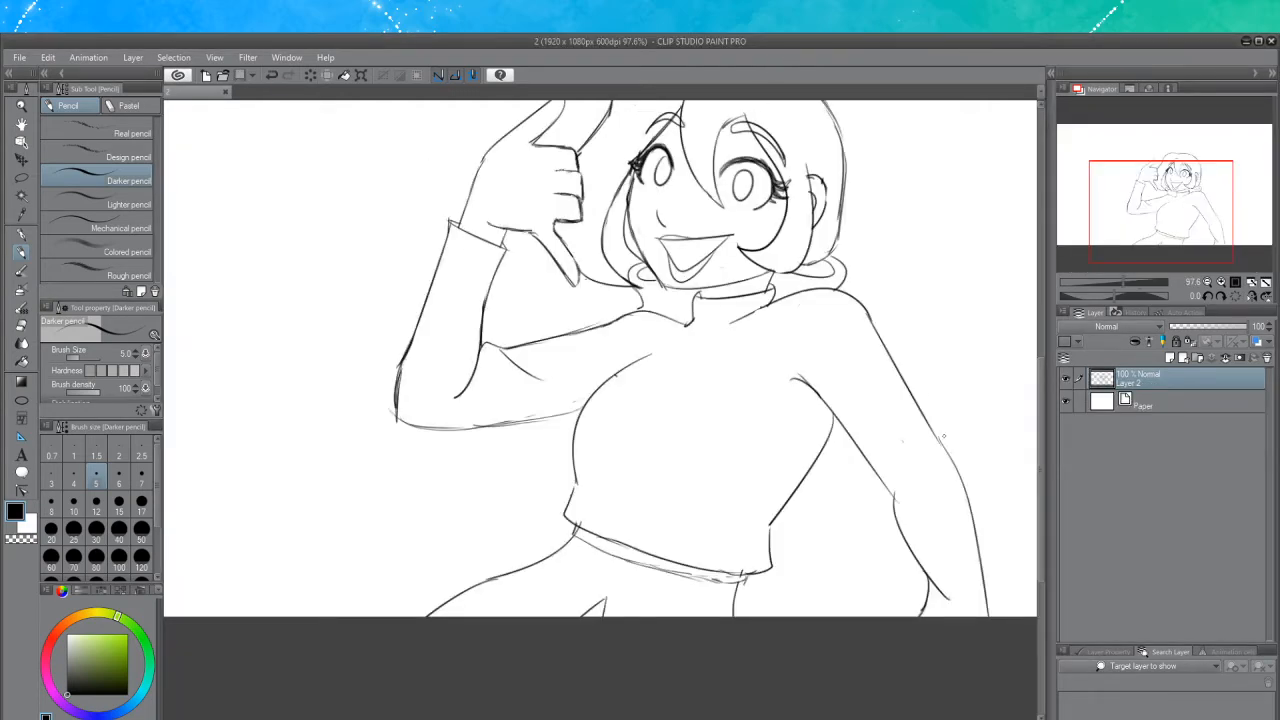
Erase a stray mark at the lower end of the torso's right contour, then return to the pencil
scroll(1039, 477, up, 1)
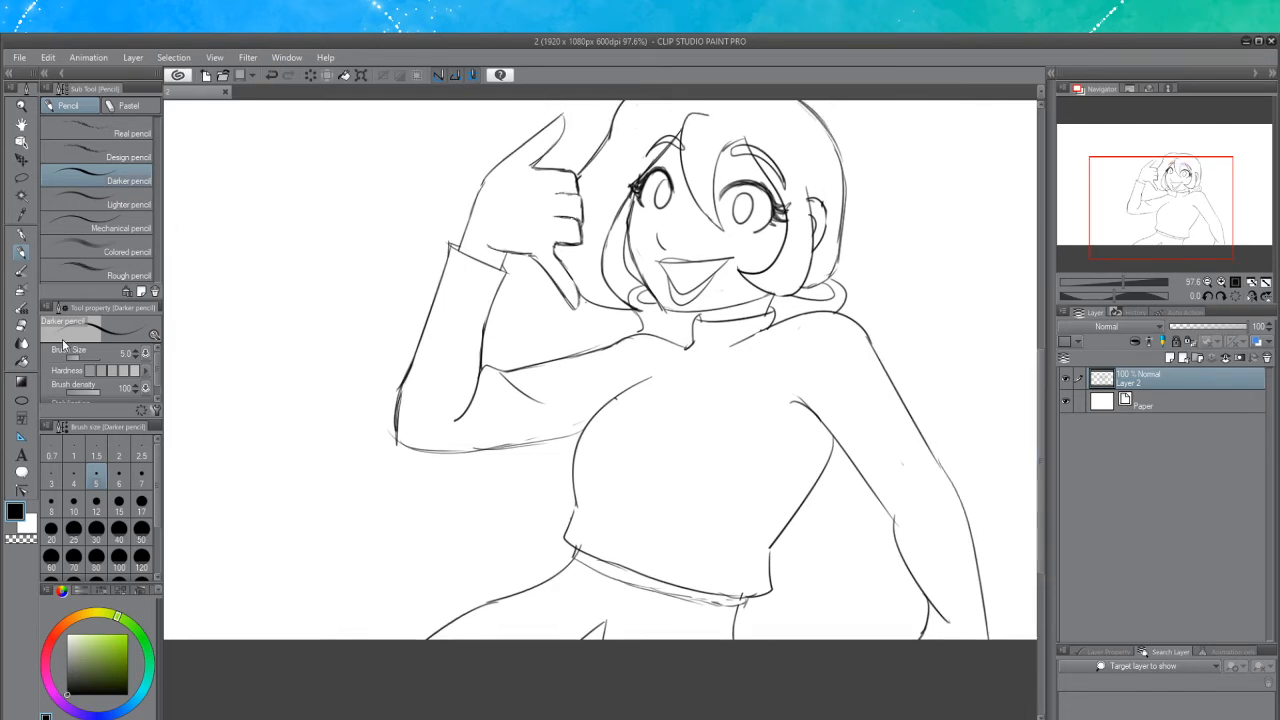
click(20, 327)
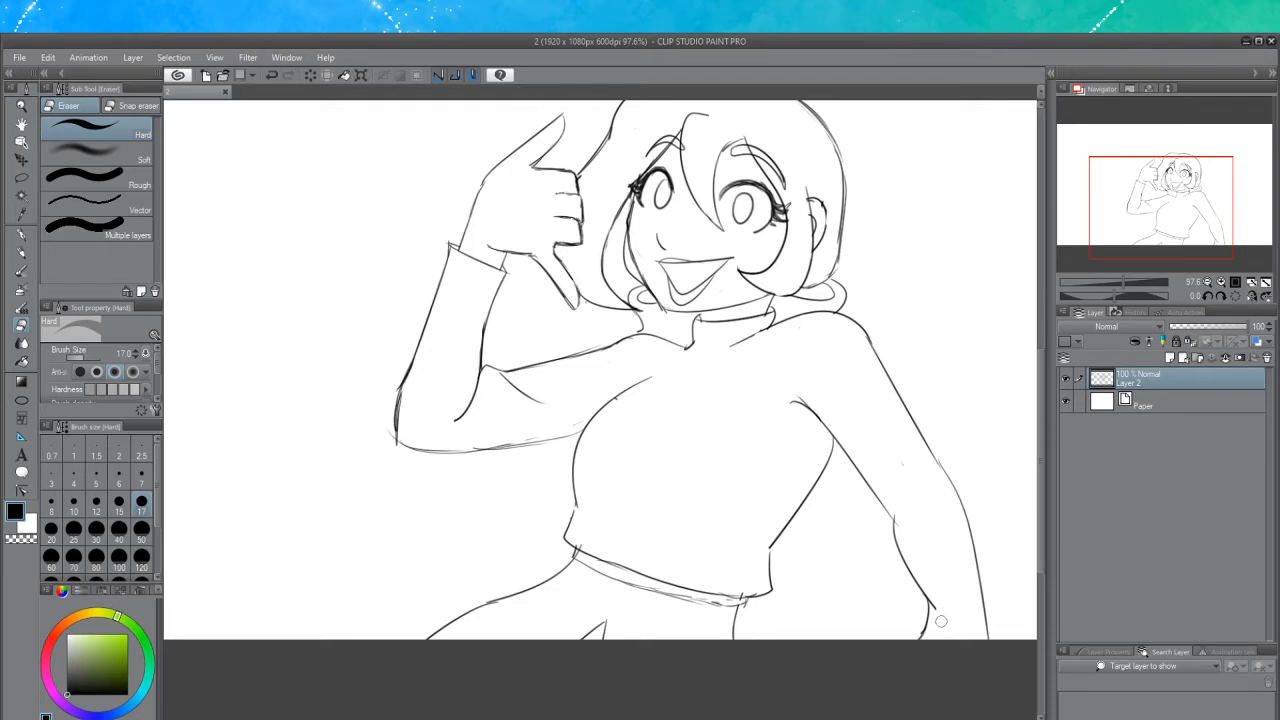
drag(940, 627, 945, 605)
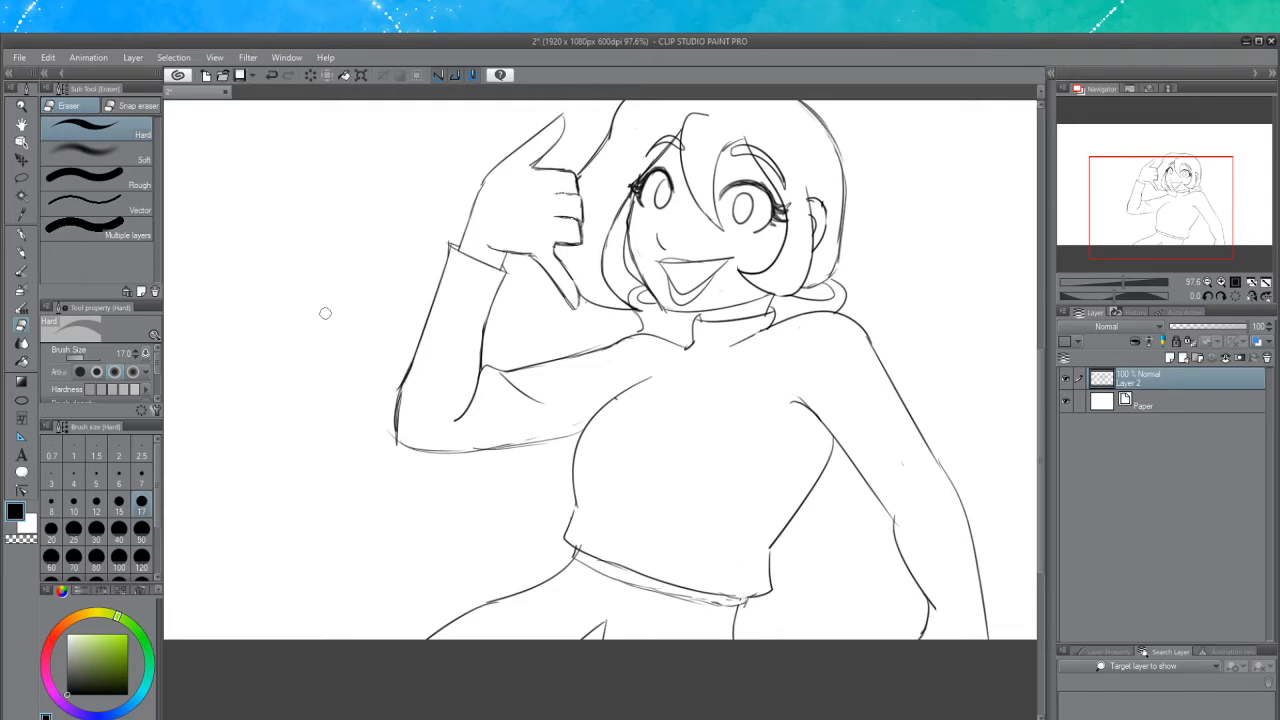
click(21, 252)
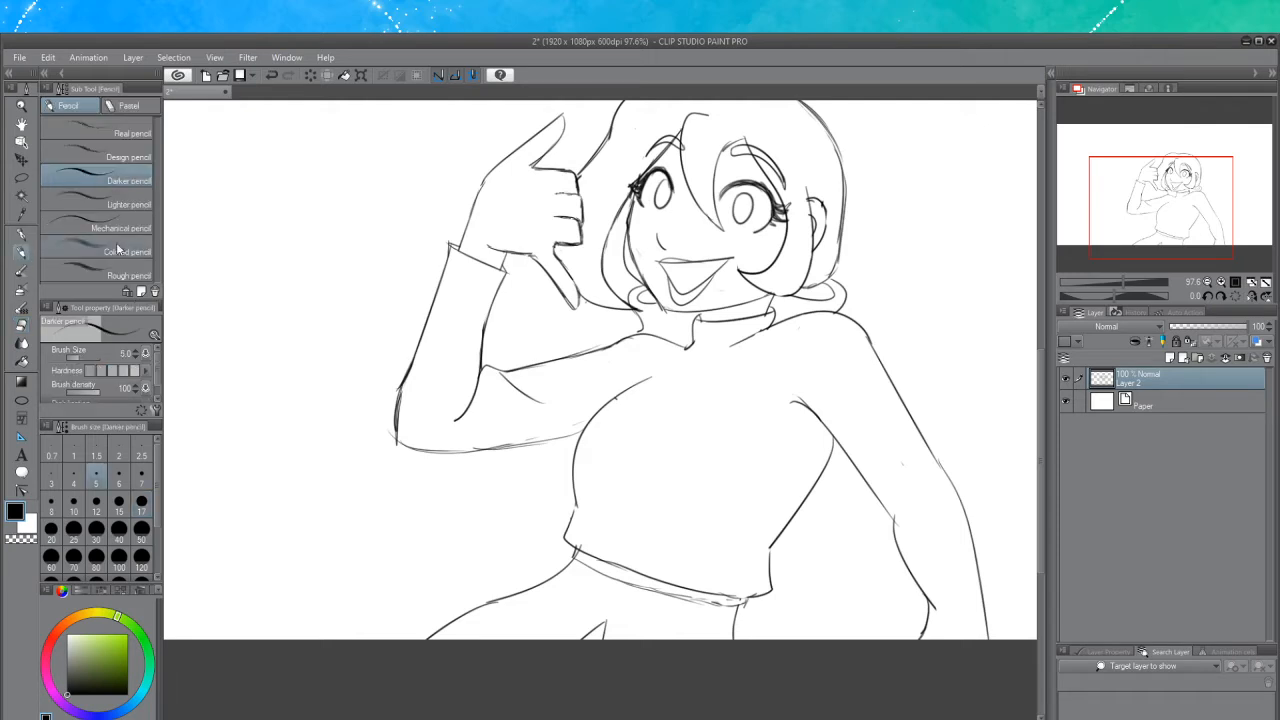
Draw an oval brooch below the collar with a small ruffle beneath it, redoing strokes until they fit
mouse_move(690, 357)
mouse_down()
mouse_move(705, 373)
mouse_move(693, 358)
mouse_move(682, 387)
mouse_move(696, 358)
mouse_up()
key(ctrl+z)
mouse_move(641, 395)
mouse_down()
mouse_move(648, 430)
mouse_move(633, 401)
mouse_move(676, 455)
mouse_up()
key(ctrl+z)
key(ctrl+z)
drag(637, 408, 690, 443)
key(ctrl+z)
key(ctrl+z)
mouse_move(677, 380)
mouse_down()
mouse_move(687, 374)
mouse_move(632, 405)
mouse_move(640, 427)
mouse_move(668, 383)
mouse_move(631, 410)
mouse_move(678, 440)
mouse_move(700, 437)
mouse_up()
key(ctrl+z)
drag(694, 384, 694, 432)
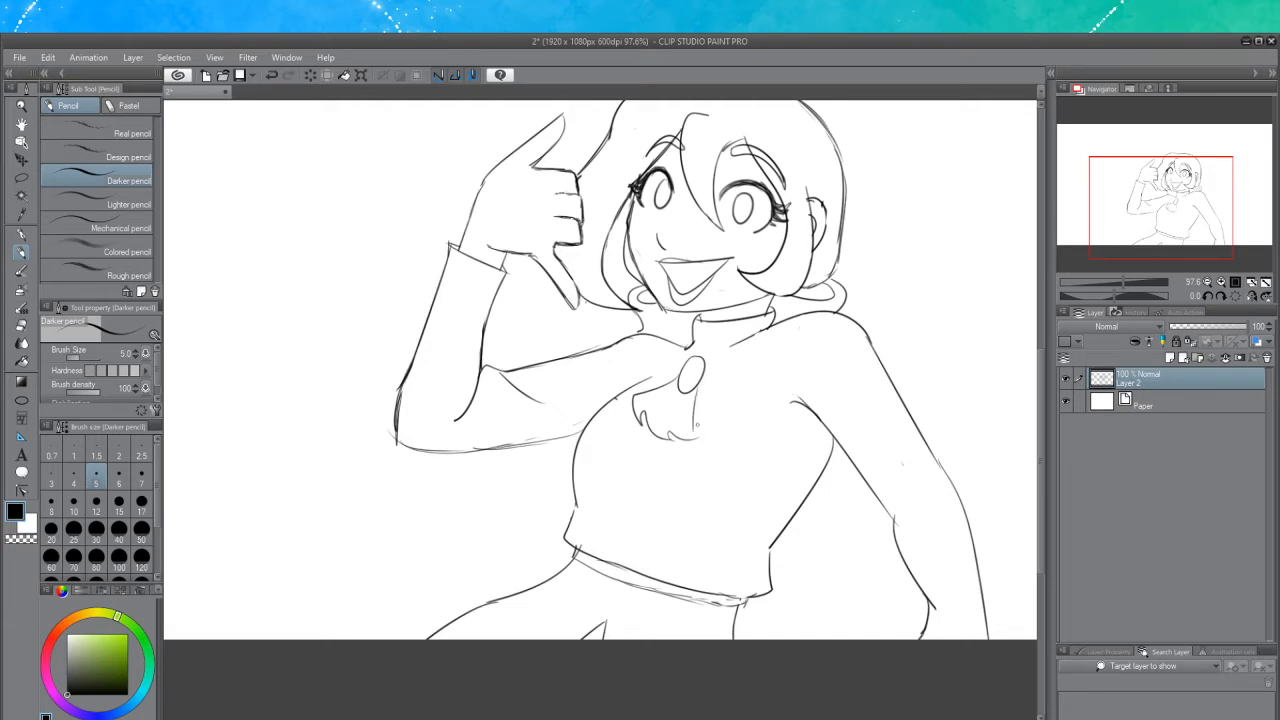
Redraw the cravat ribbons hanging from the brooch, retrying strokes several times
key(ctrl+z)
mouse_move(695, 384)
mouse_down()
mouse_move(694, 442)
mouse_move(672, 440)
mouse_move(666, 402)
mouse_move(670, 432)
mouse_up()
drag(733, 345, 699, 367)
key(ctrl+z)
drag(756, 335, 703, 365)
key(ctrl+z)
key(ctrl+z)
key(ctrl+z)
drag(766, 327, 688, 363)
key(ctrl+z)
key(ctrl+z)
drag(708, 361, 694, 374)
key(ctrl+z)
key(ctrl+z)
key(ctrl+z)
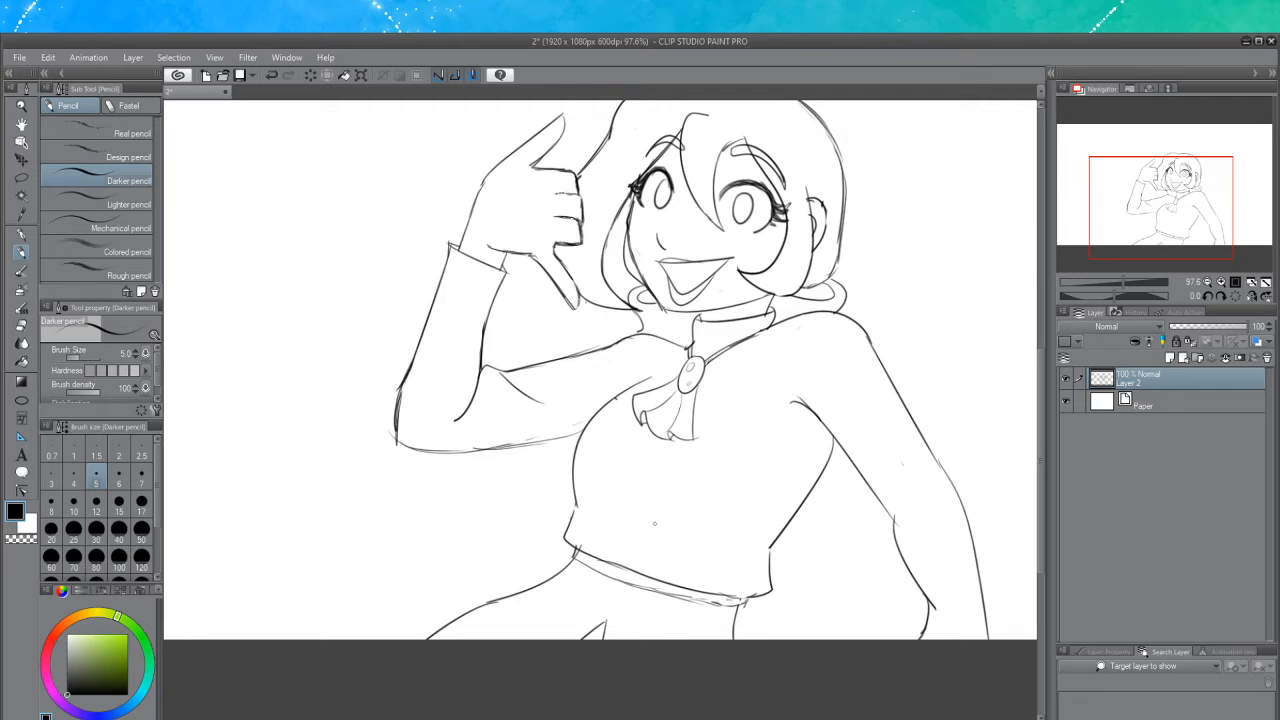
Try drawing lines across the chest below the cravat, undoing most of them
mouse_move(576, 503)
mouse_down()
mouse_move(680, 534)
mouse_move(740, 546)
mouse_up()
key(ctrl+z)
mouse_move(605, 524)
mouse_down()
mouse_move(750, 548)
mouse_move(726, 553)
mouse_up()
drag(634, 455, 726, 444)
key(ctrl+z)
drag(632, 457, 688, 452)
key(ctrl+z)
Erase parts of the raised arm's sleeve contour, then return to the pencil and undo the last erase
click(21, 326)
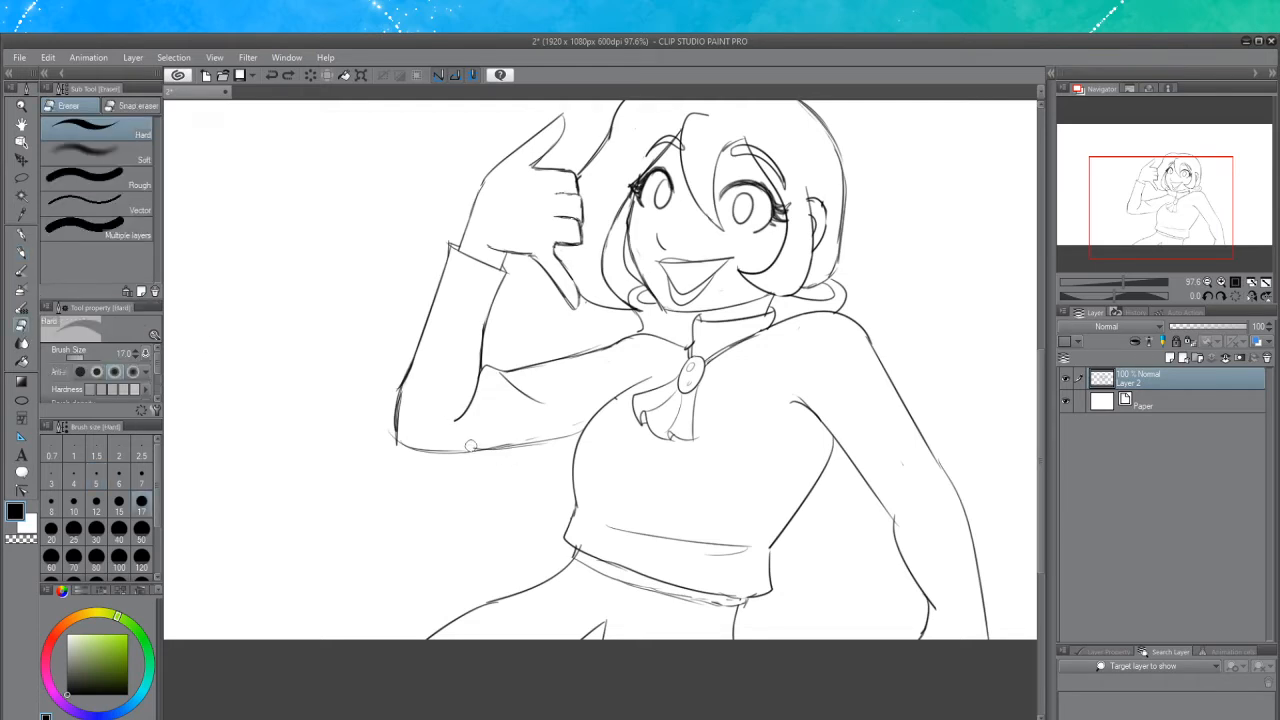
drag(578, 431, 499, 443)
drag(403, 361, 389, 438)
click(23, 256)
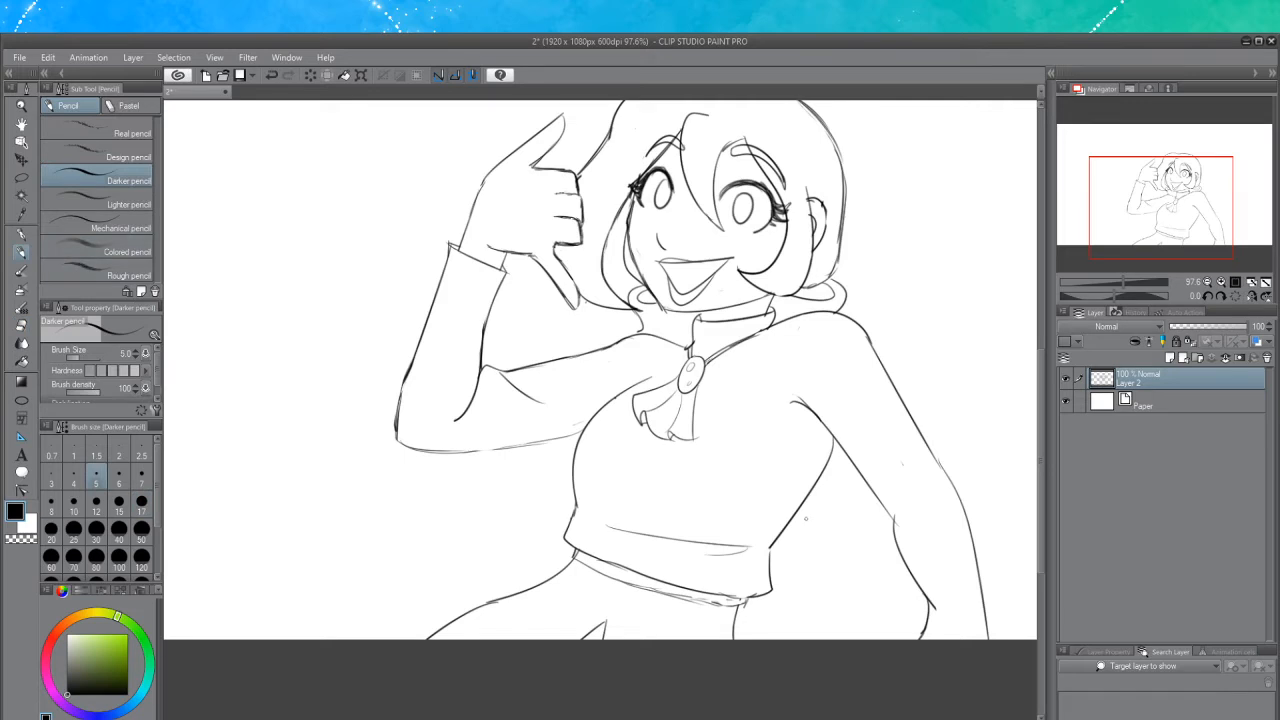
key(ctrl+z)
drag(772, 549, 770, 565)
mouse_move(728, 604)
mouse_down()
mouse_move(770, 592)
mouse_move(728, 598)
mouse_move(752, 608)
mouse_move(740, 606)
mouse_up()
key(ctrl+z)
key(ctrl+z)
key(ctrl+z)
key(ctrl+z)
Erase the cravat ribbons below the brooch, keeping the brooch
click(21, 326)
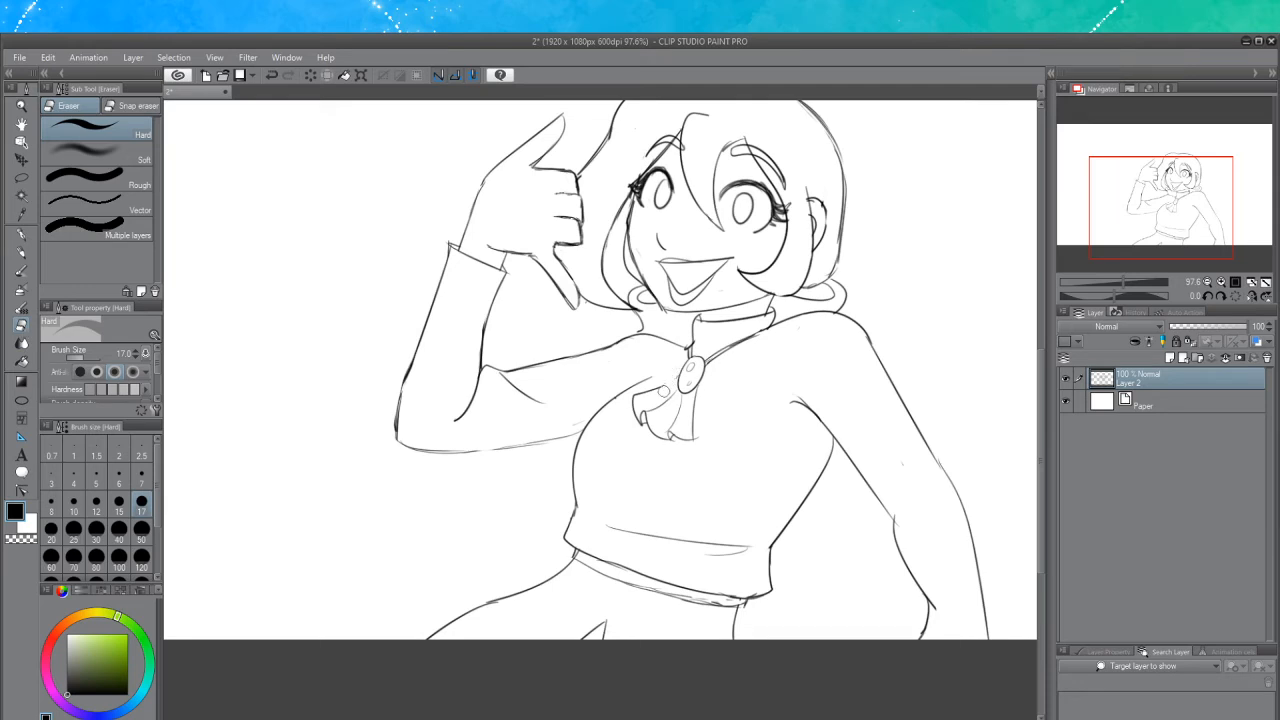
mouse_move(679, 372)
mouse_down()
mouse_move(637, 398)
mouse_move(640, 416)
mouse_move(657, 430)
mouse_move(675, 391)
mouse_move(660, 432)
mouse_move(692, 430)
mouse_move(683, 398)
mouse_move(665, 432)
mouse_move(700, 392)
mouse_move(691, 423)
mouse_move(696, 399)
mouse_up()
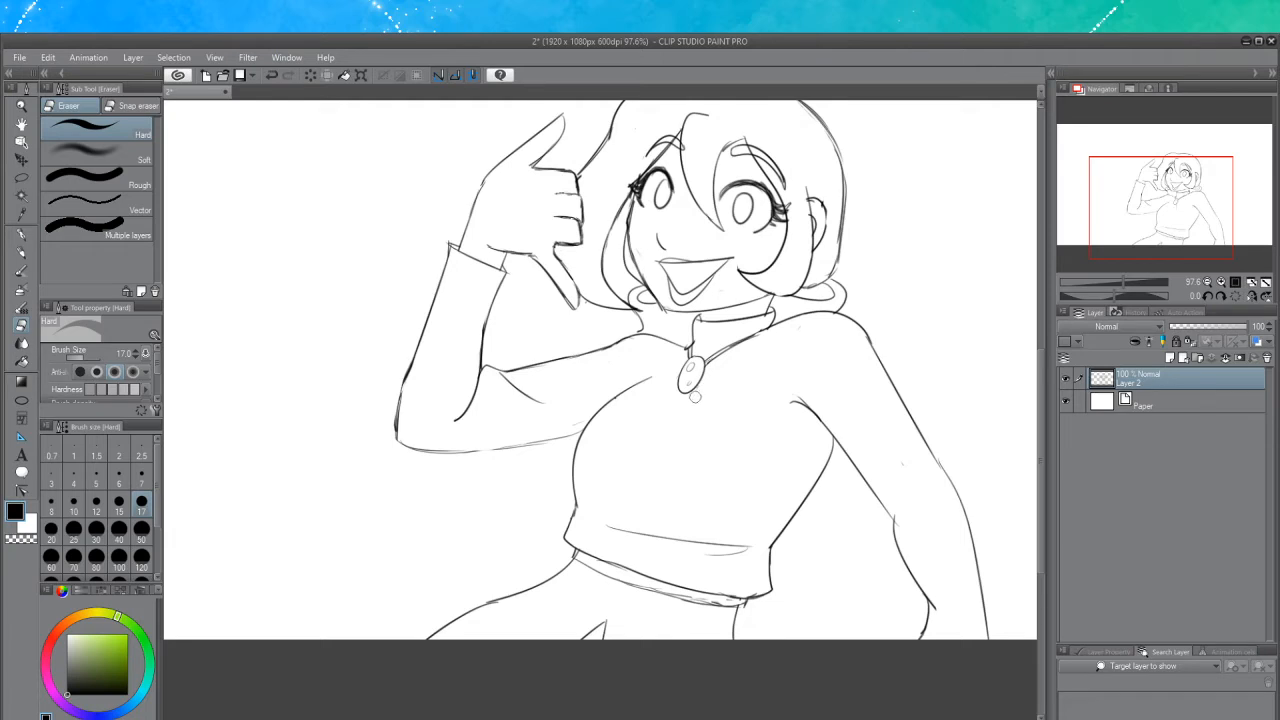
Redraw a larger cravat falling from the brooch over the chest, retrying strokes until they fit
click(21, 252)
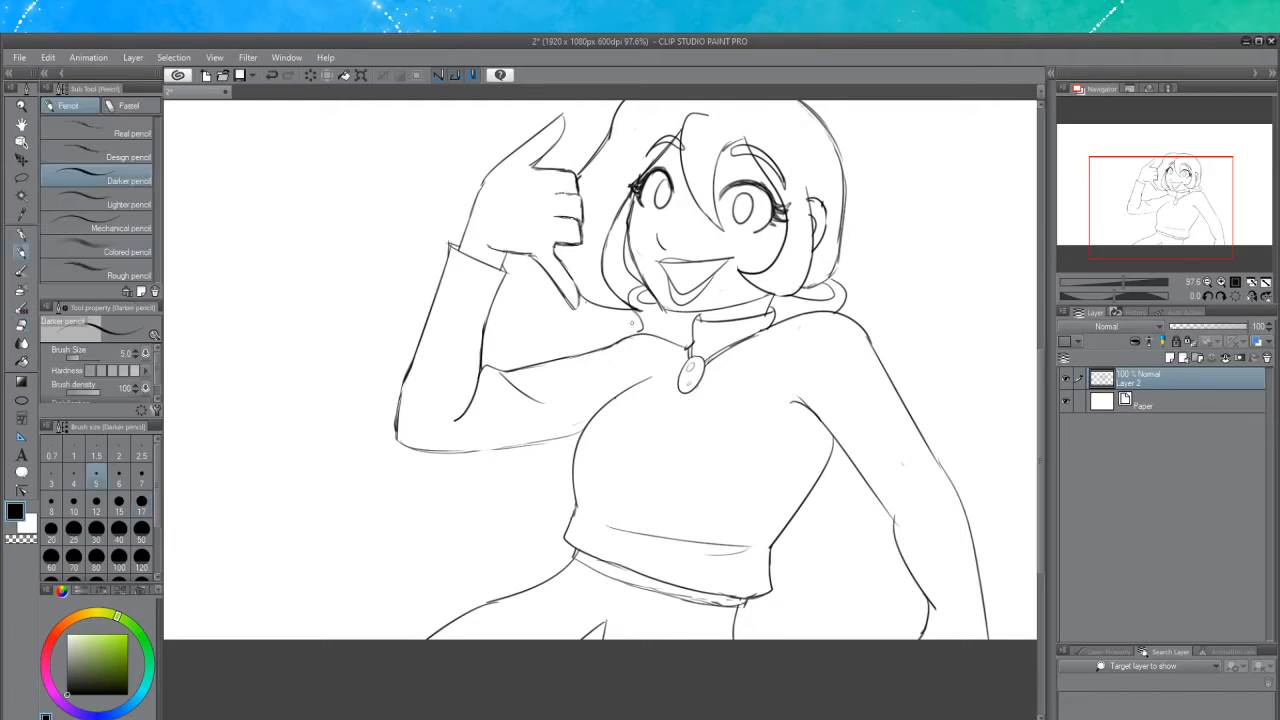
drag(681, 375, 619, 411)
key(ctrl+z)
drag(676, 379, 602, 421)
key(ctrl+z)
drag(680, 372, 615, 417)
key(ctrl+z)
drag(679, 370, 620, 412)
key(ctrl+z)
mouse_move(680, 370)
mouse_down()
mouse_move(603, 416)
mouse_move(602, 456)
mouse_move(720, 489)
mouse_up()
mouse_move(701, 381)
mouse_down()
mouse_move(711, 458)
mouse_move(705, 395)
mouse_move(683, 490)
mouse_up()
key(ctrl+z)
key(ctrl+z)
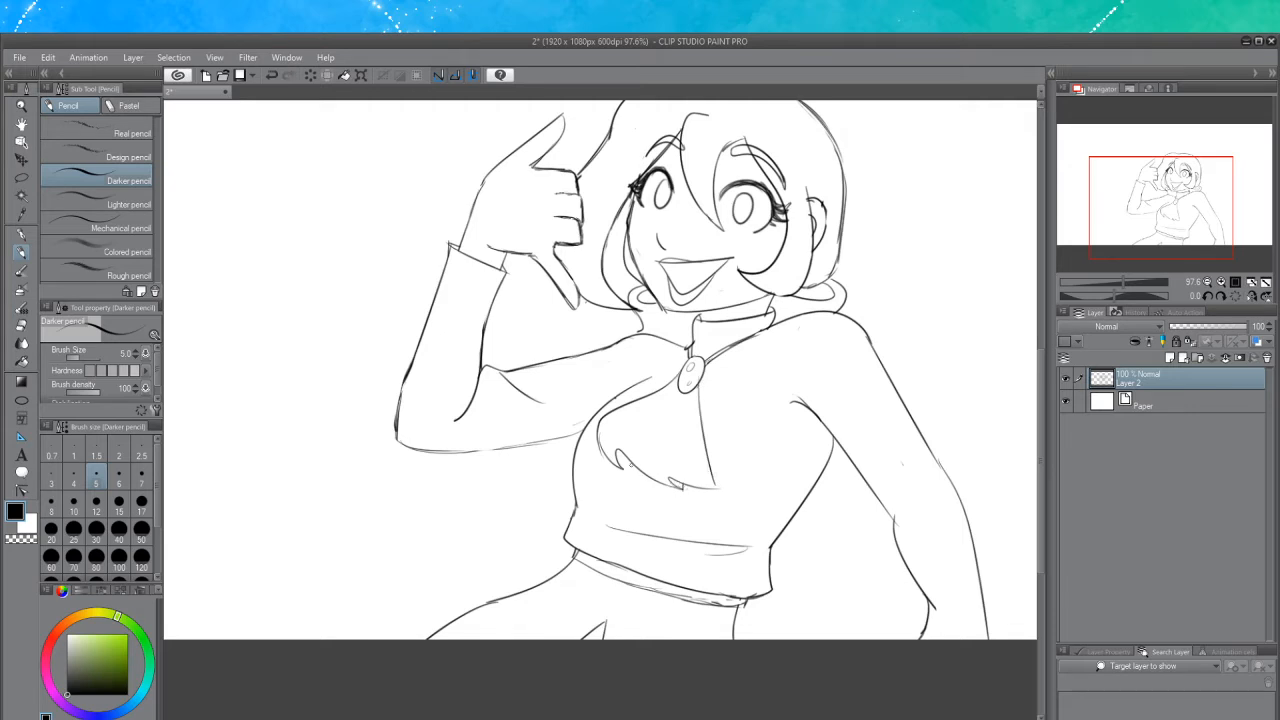
mouse_move(623, 461)
mouse_down()
mouse_move(628, 474)
mouse_move(688, 393)
mouse_move(618, 446)
mouse_up()
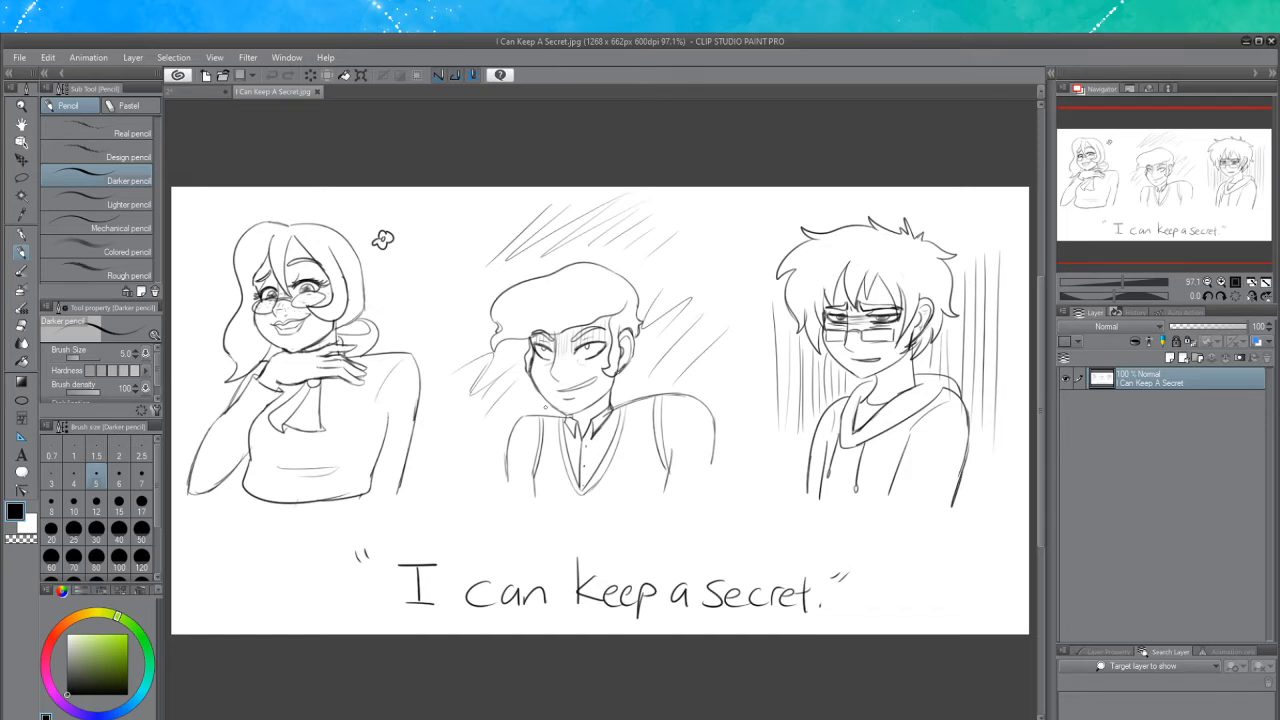
Close the I Can Keep A Secret.jpg image and return to the character sketch
click(319, 91)
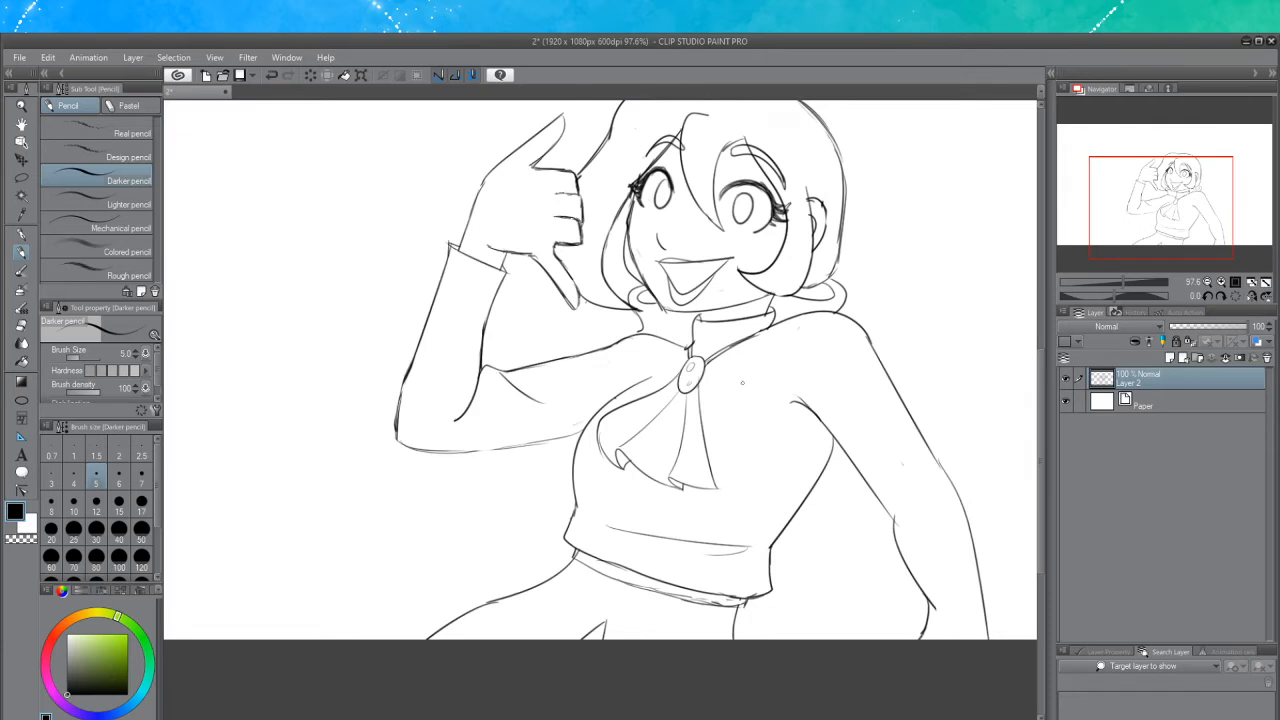
scroll(763, 390, down, 2)
scroll(844, 415, up, 2)
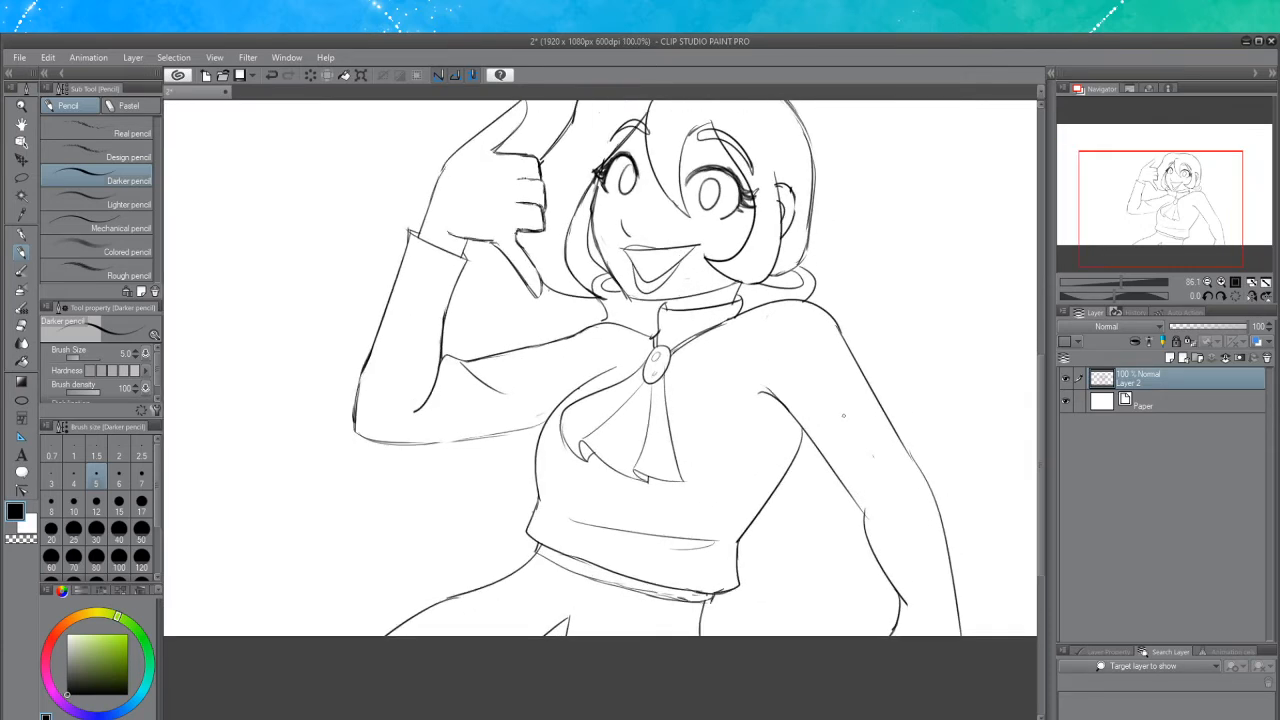
Erase a stray mark on the waistband, then return to the pencil
click(22, 326)
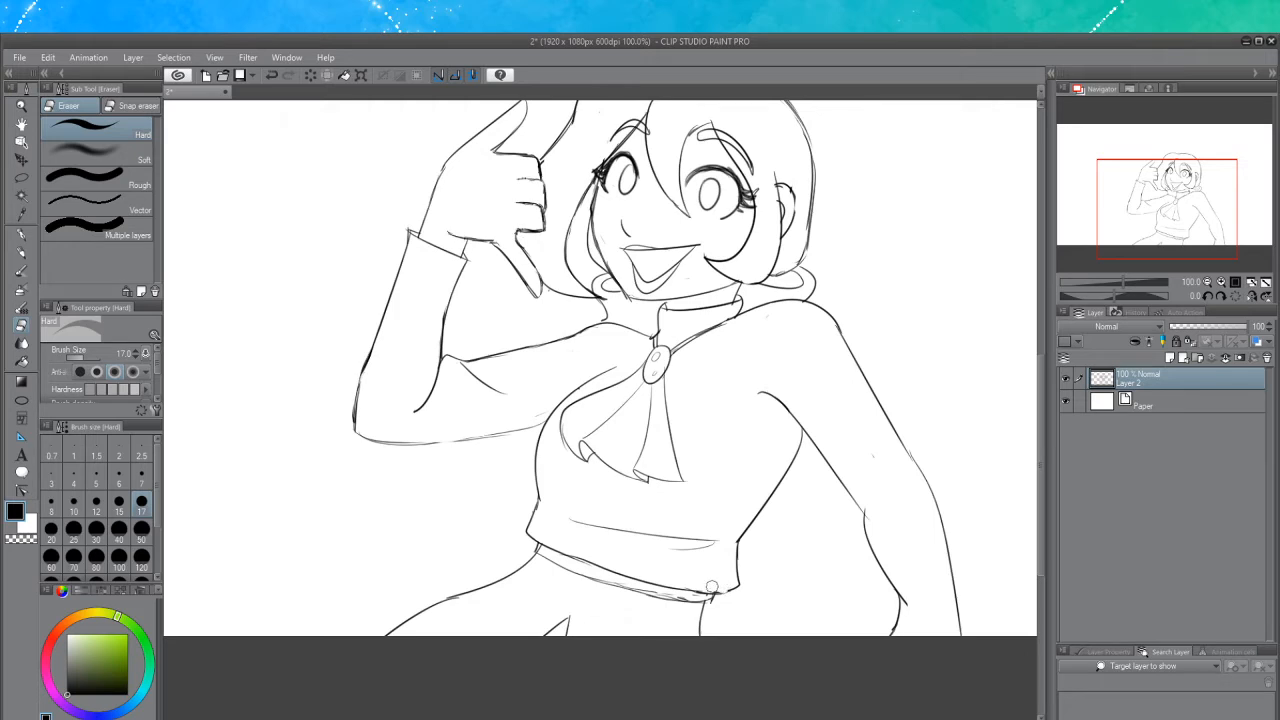
drag(691, 589, 729, 587)
click(24, 254)
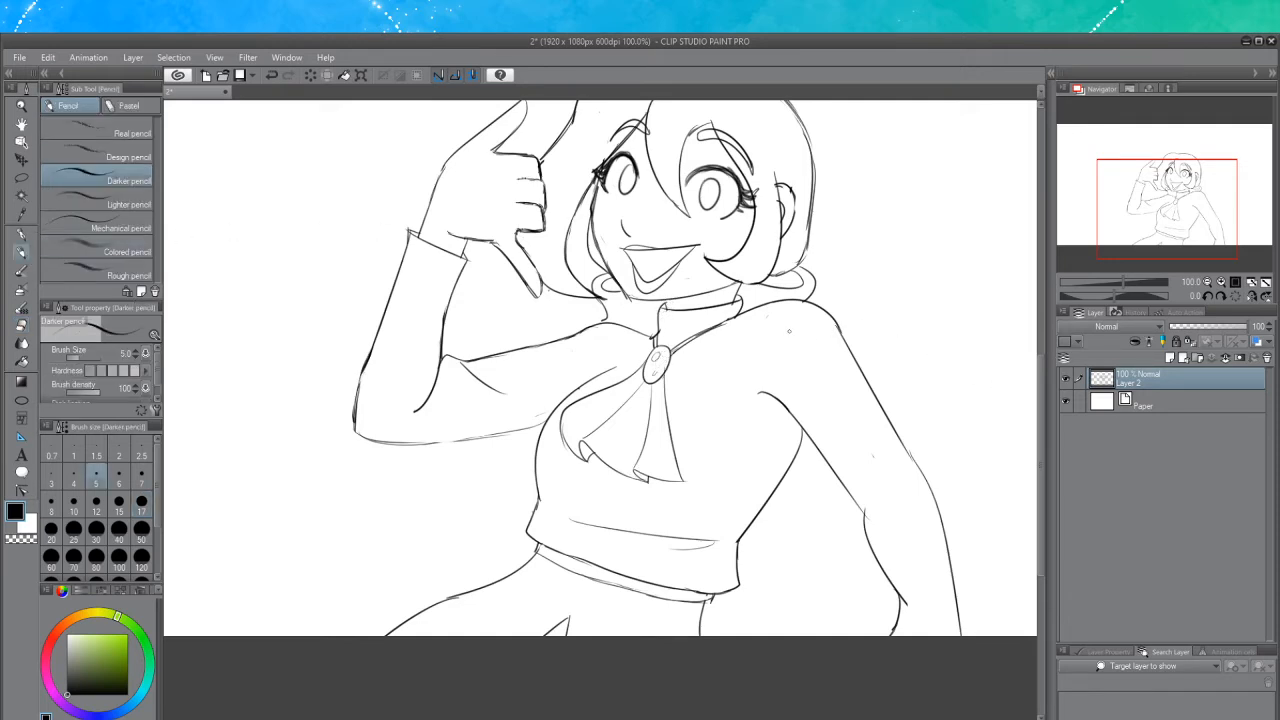
Redraw the far shoulder's contour rising from the chest toward the neck
drag(745, 385, 779, 309)
key(ctrl+z)
drag(747, 386, 812, 316)
scroll(1007, 366, up, 5)
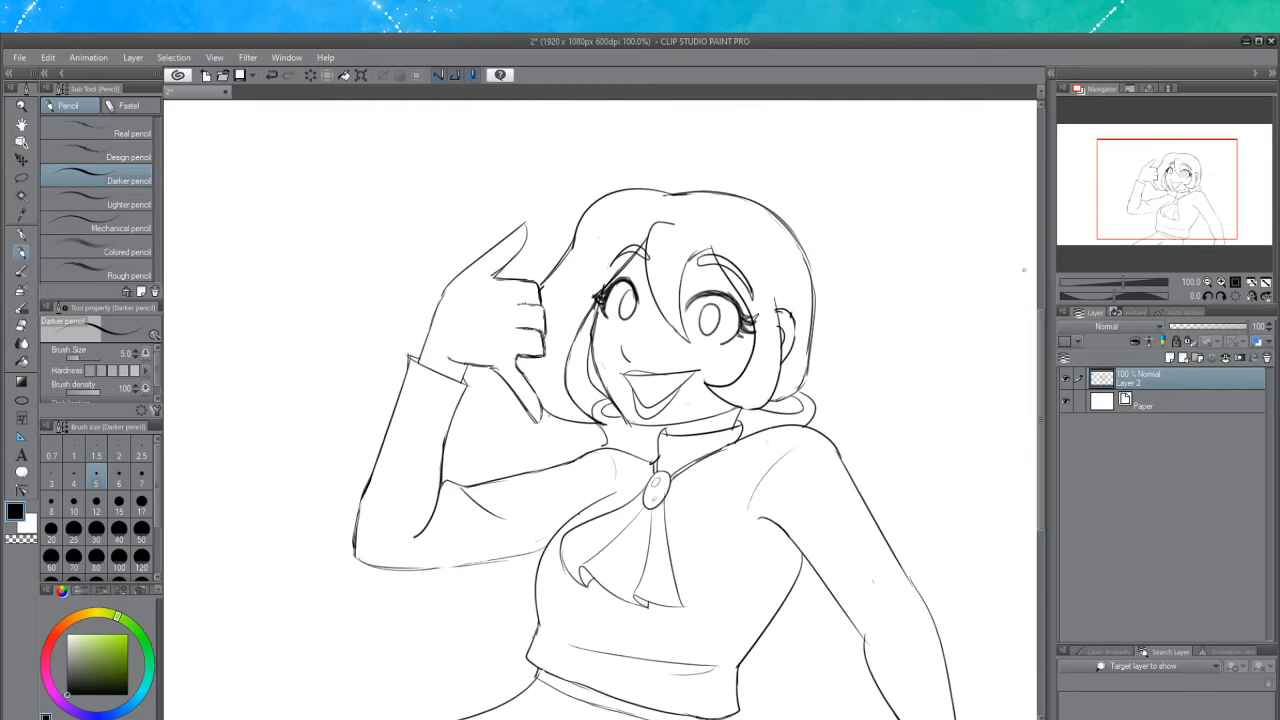
scroll(750, 325, up, 1)
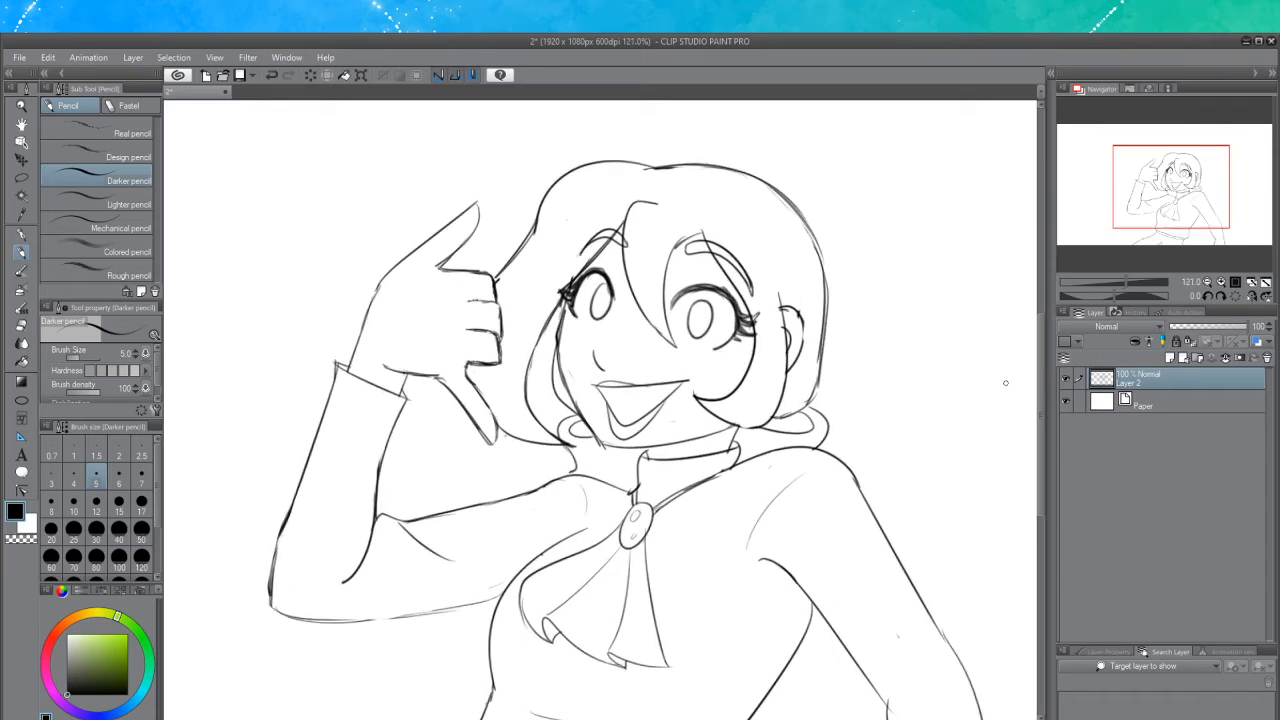
drag(1042, 408, 1036, 376)
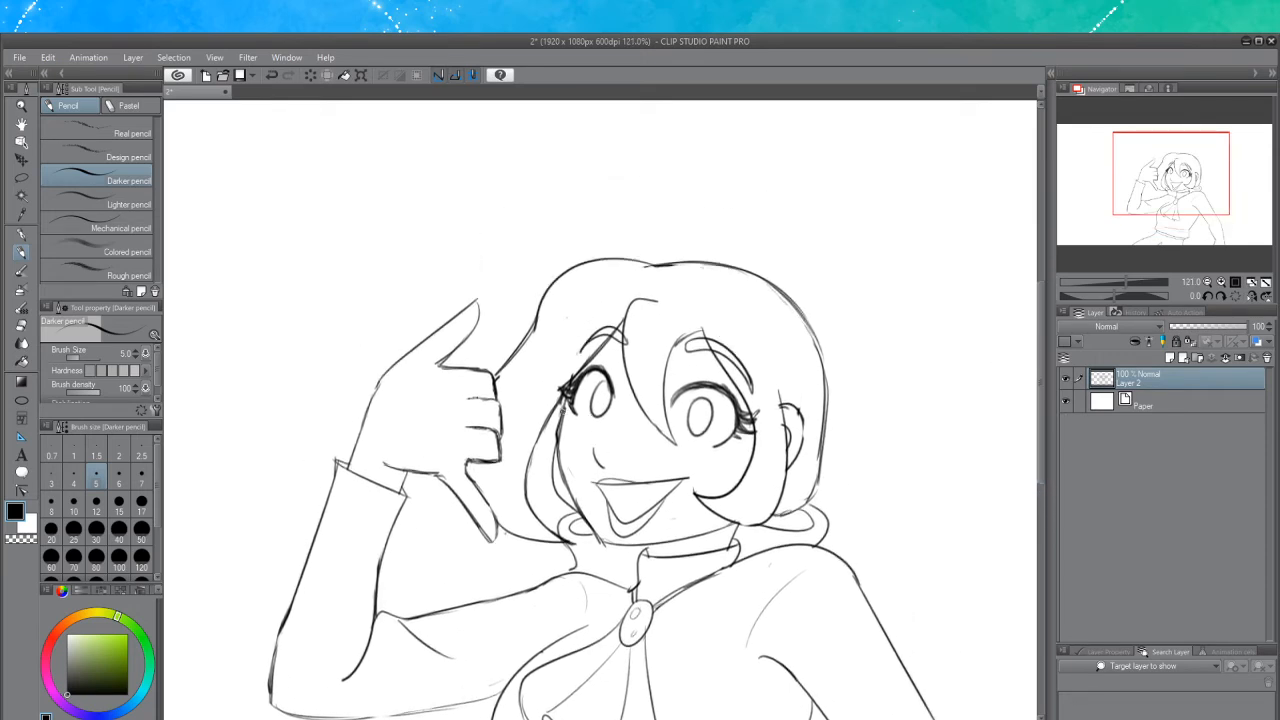
Draw round glasses over both eyes, undoing and retrying strokes
mouse_move(572, 414)
mouse_down()
mouse_move(600, 431)
mouse_move(614, 409)
mouse_move(571, 440)
mouse_move(598, 416)
mouse_move(586, 407)
mouse_move(572, 444)
mouse_move(602, 420)
mouse_move(555, 432)
mouse_move(600, 416)
mouse_move(558, 445)
mouse_move(588, 408)
mouse_up()
key(ctrl+z)
key(ctrl+z)
key(ctrl+z)
key(ctrl+z)
key(ctrl+z)
key(ctrl+z)
key(ctrl+z)
mouse_move(658, 432)
mouse_down()
mouse_move(690, 466)
mouse_move(684, 432)
mouse_move(655, 448)
mouse_move(677, 433)
mouse_move(722, 442)
mouse_move(704, 424)
mouse_move(670, 464)
mouse_move(666, 428)
mouse_move(651, 434)
mouse_move(736, 452)
mouse_move(668, 420)
mouse_move(688, 468)
mouse_move(668, 424)
mouse_move(702, 428)
mouse_move(672, 424)
mouse_move(648, 458)
mouse_move(668, 424)
mouse_move(646, 442)
mouse_move(618, 426)
mouse_move(648, 440)
mouse_up()
key(ctrl+z)
key(ctrl+z)
key(ctrl+z)
key(ctrl+z)
key(ctrl+z)
key(ctrl+z)
key(ctrl+z)
key(ctrl+z)
key(ctrl+z)
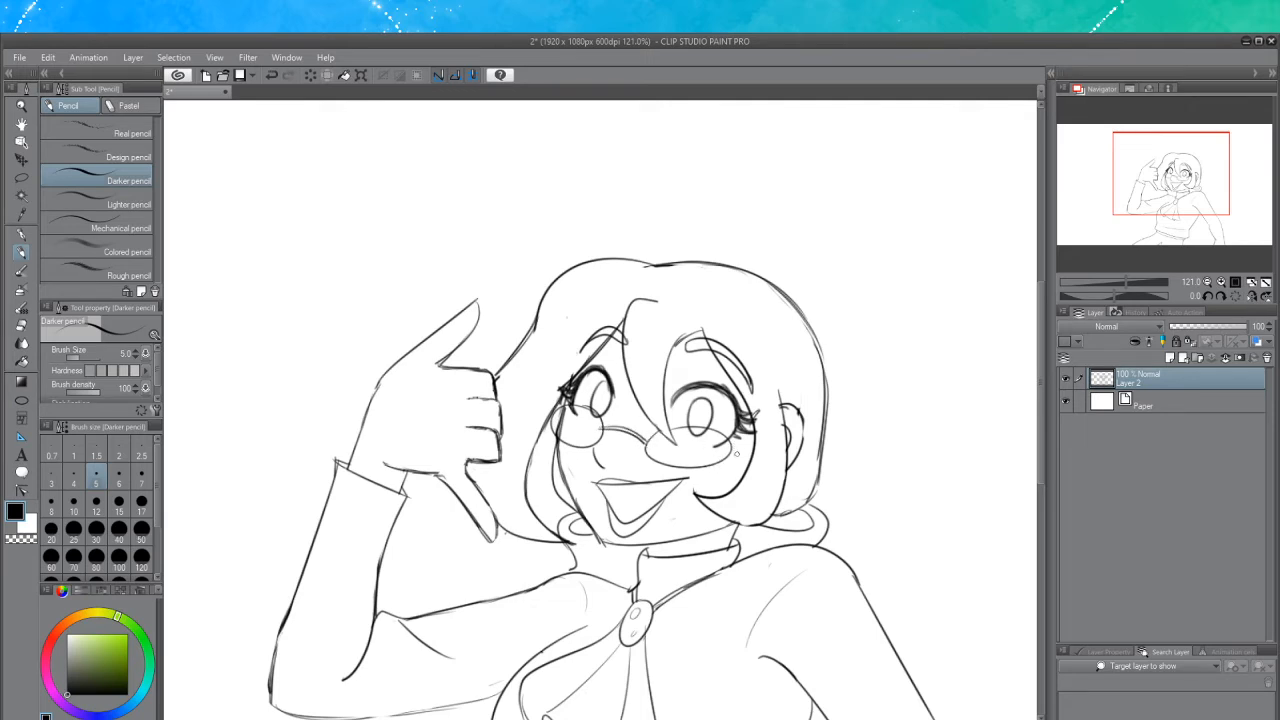
Redraw the hair lock along the left side of the face and erase the old line beneath it
key(ctrl+z)
drag(698, 334, 672, 384)
drag(556, 408, 536, 520)
key(ctrl+z)
drag(556, 404, 563, 505)
key(ctrl+z)
drag(558, 392, 560, 534)
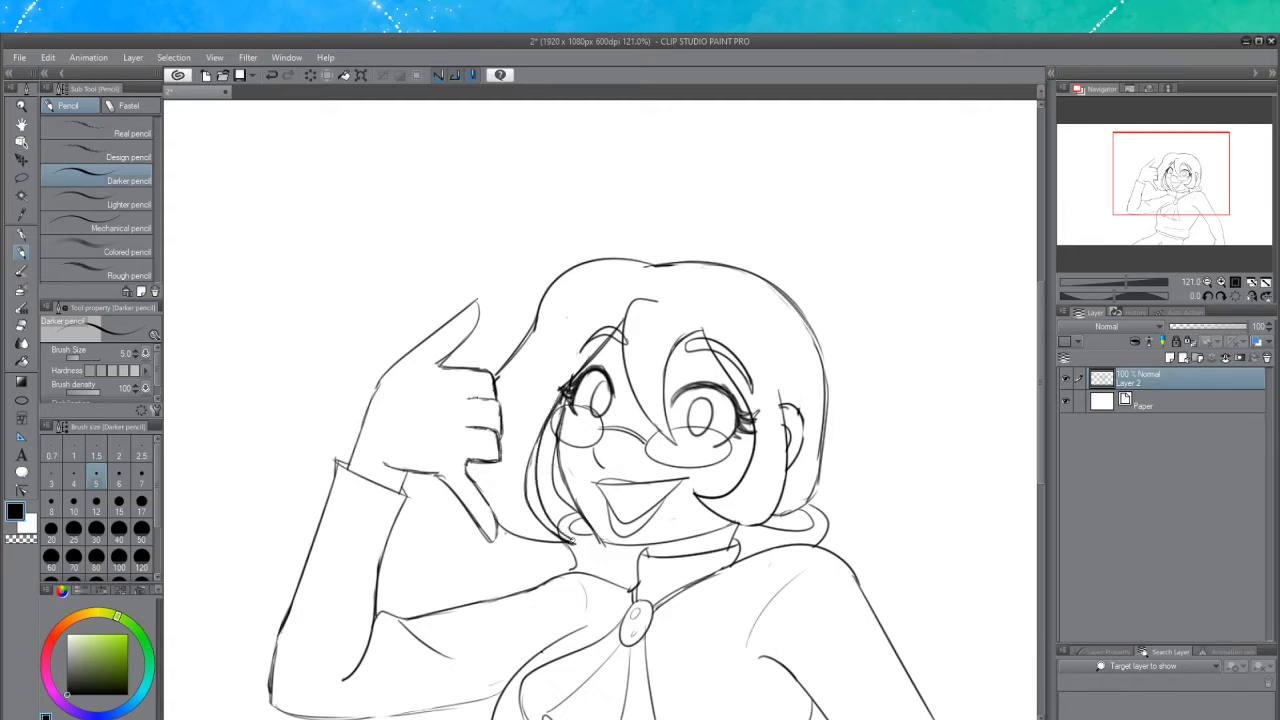
click(21, 325)
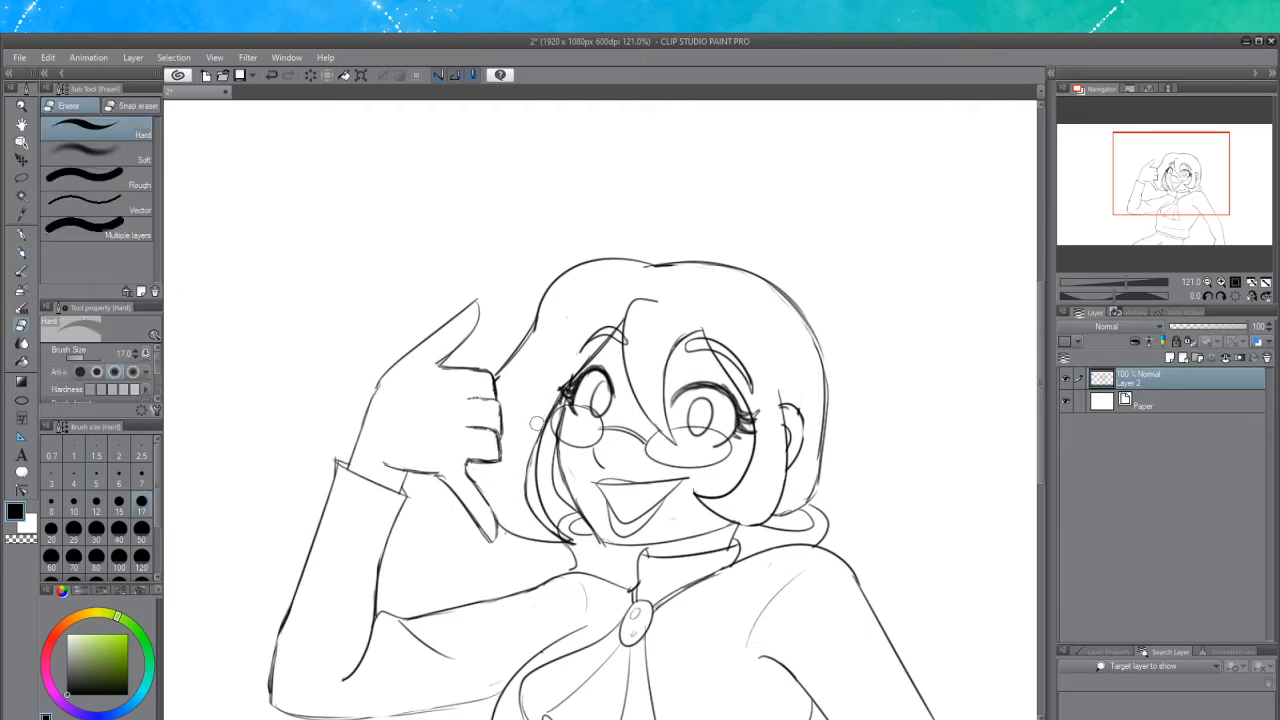
mouse_move(537, 424)
mouse_down()
mouse_move(528, 505)
mouse_move(572, 543)
mouse_up()
click(22, 253)
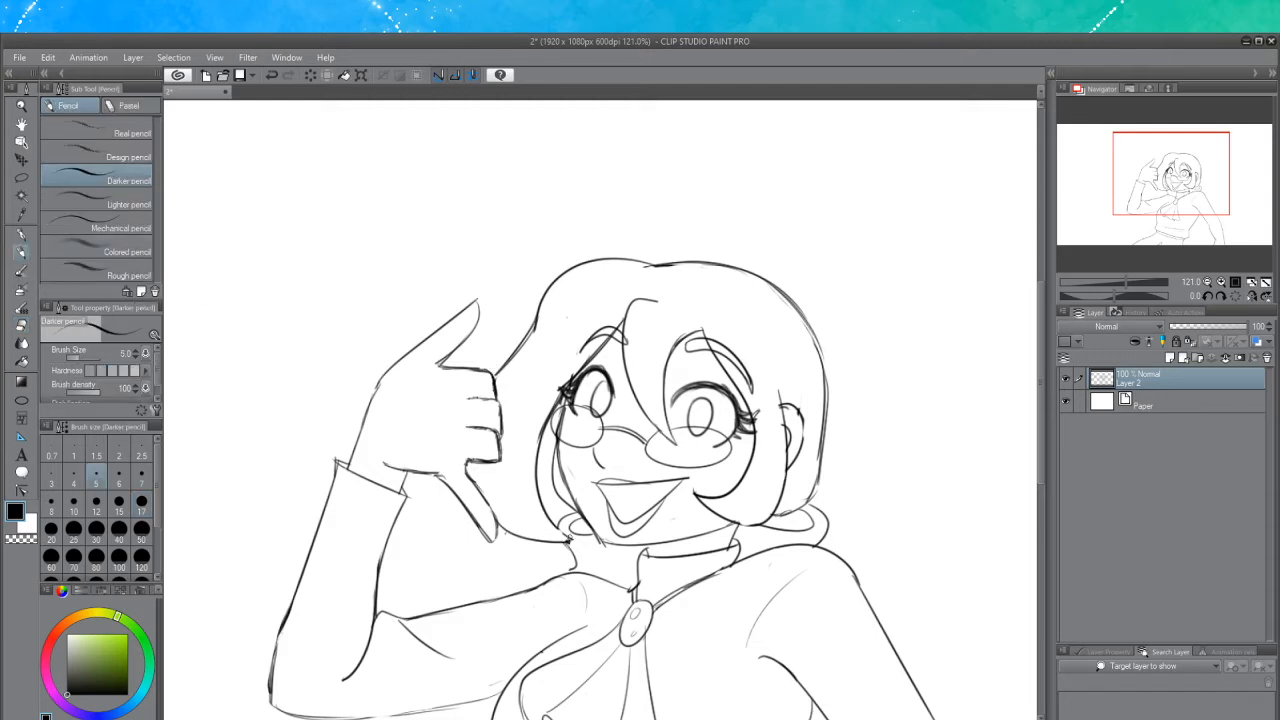
drag(557, 526, 575, 541)
key(ctrl+z)
click(21, 326)
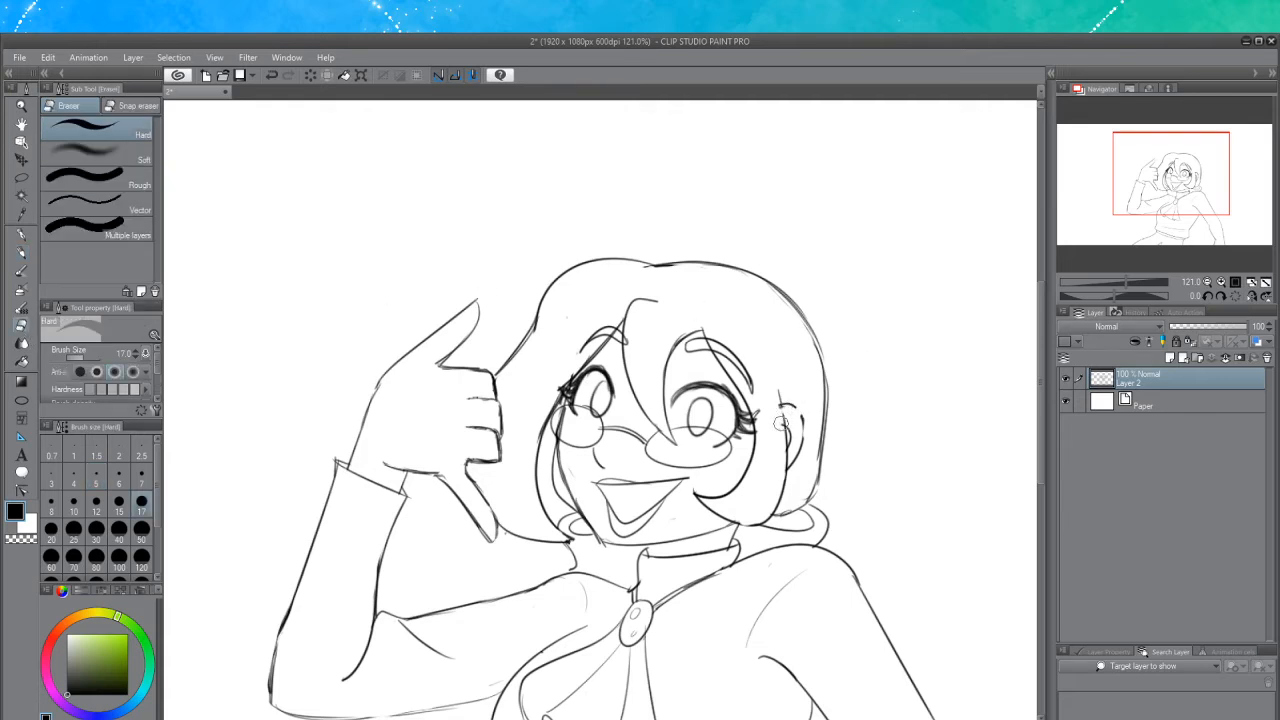
click(21, 254)
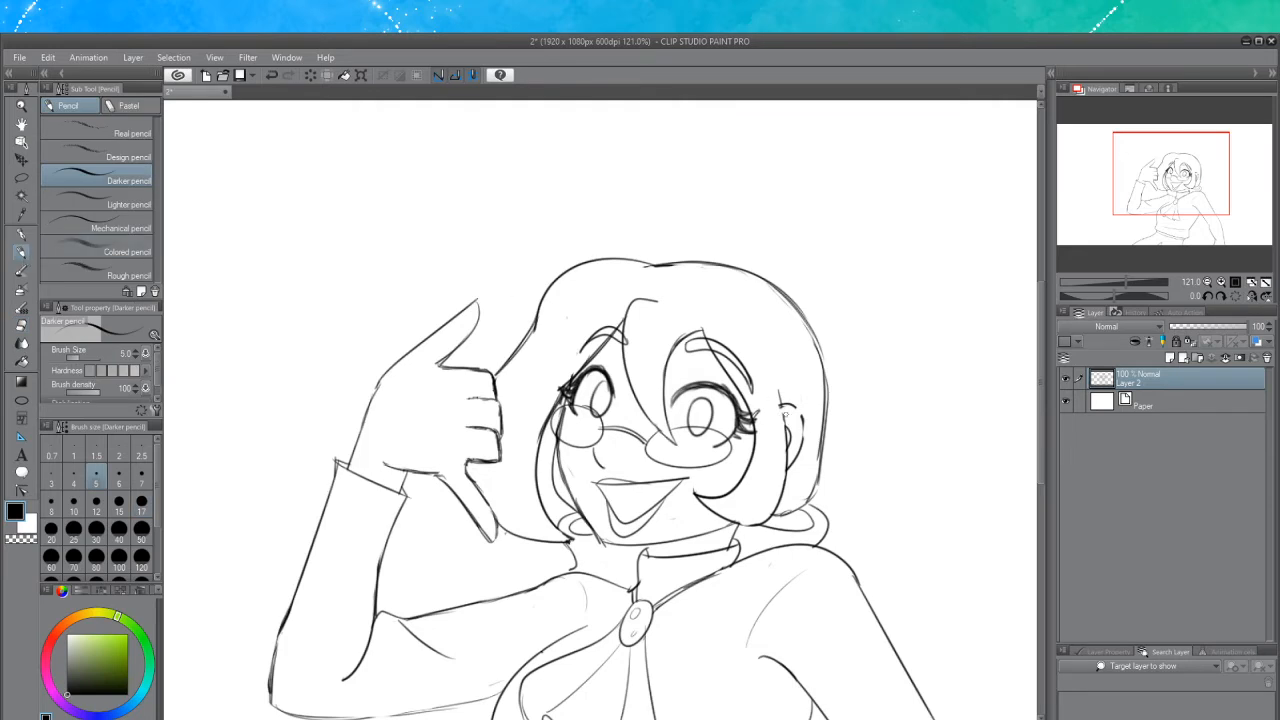
Redraw the ear on the right side of the face
drag(780, 391, 785, 444)
key(ctrl+z)
mouse_move(780, 391)
mouse_down()
mouse_move(785, 437)
mouse_move(800, 418)
mouse_move(801, 440)
mouse_up()
Dot freckles across both cheeks and the nose
click(578, 426)
click(583, 430)
click(588, 428)
key(ctrl+z)
click(648, 460)
click(672, 468)
click(746, 445)
click(748, 456)
click(741, 456)
click(733, 457)
click(731, 469)
click(733, 473)
click(720, 482)
click(708, 475)
drag(692, 410, 694, 398)
drag(600, 396, 608, 399)
key(ctrl+z)
drag(695, 412, 702, 418)
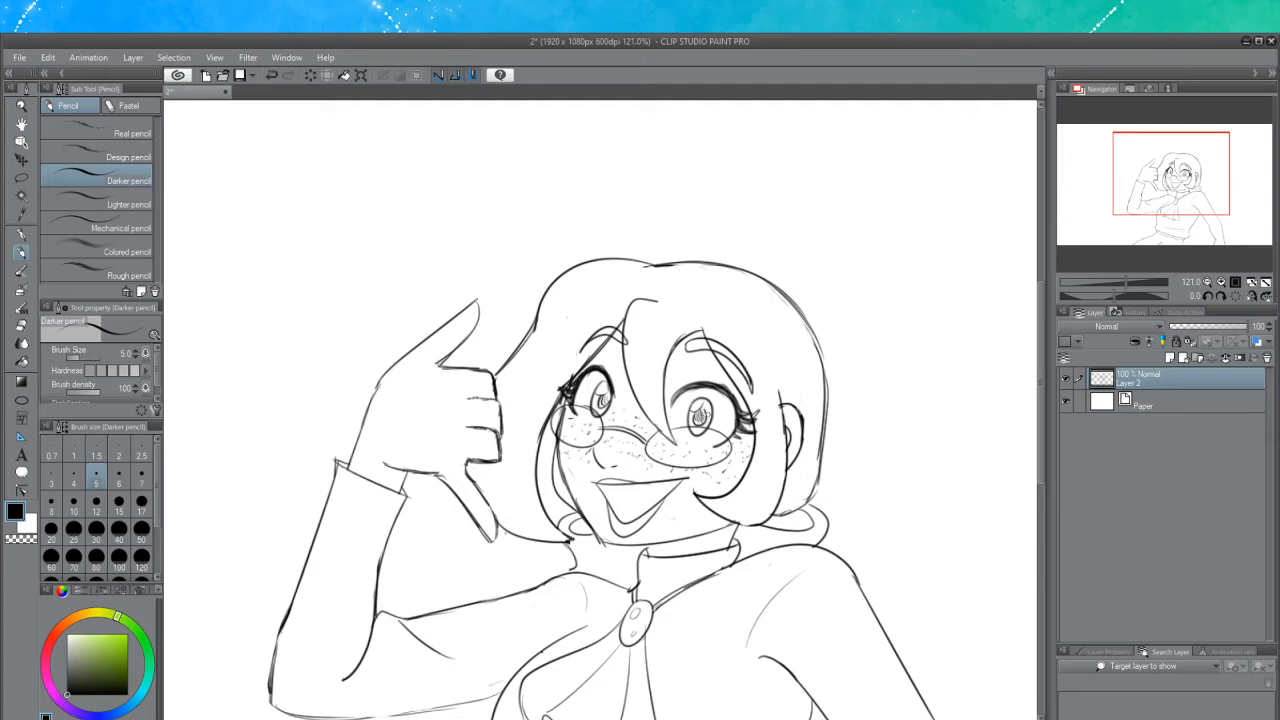
Add a tongue inside the open mouth, undoing trial strokes
key(ctrl+z)
mouse_move(636, 496)
mouse_down()
mouse_move(645, 485)
mouse_move(621, 517)
mouse_move(608, 486)
mouse_move(671, 484)
mouse_move(633, 501)
mouse_up()
key(ctrl+z)
key(ctrl+z)
key(ctrl+z)
key(ctrl+z)
key(ctrl+z)
key(ctrl+z)
key(ctrl+z)
key(ctrl+z)
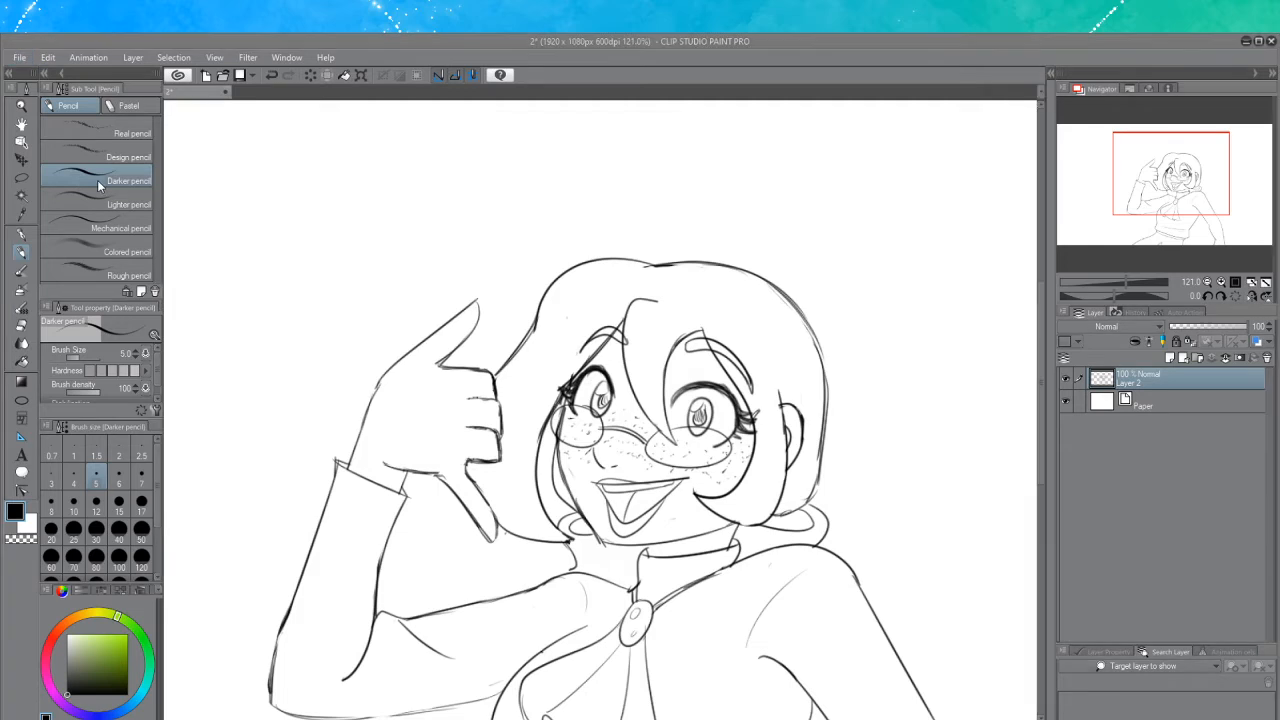
Save the sketch file
key(ctrl+s)
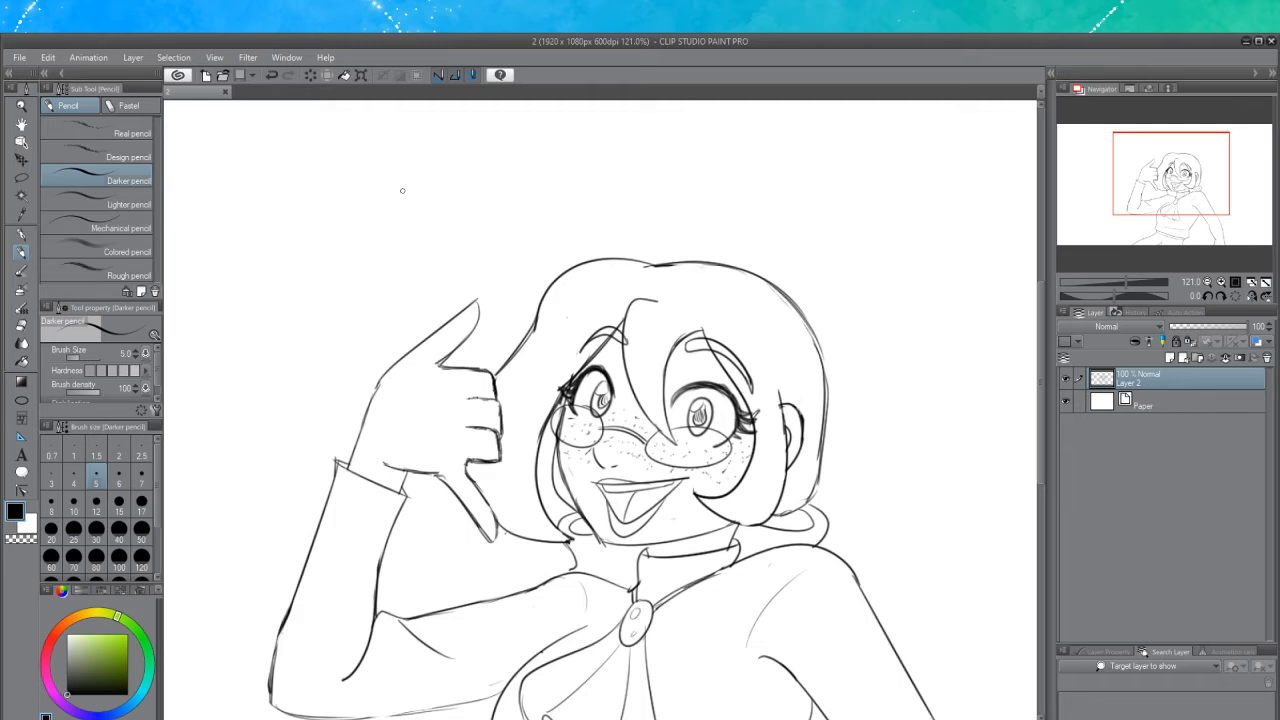
click(21, 325)
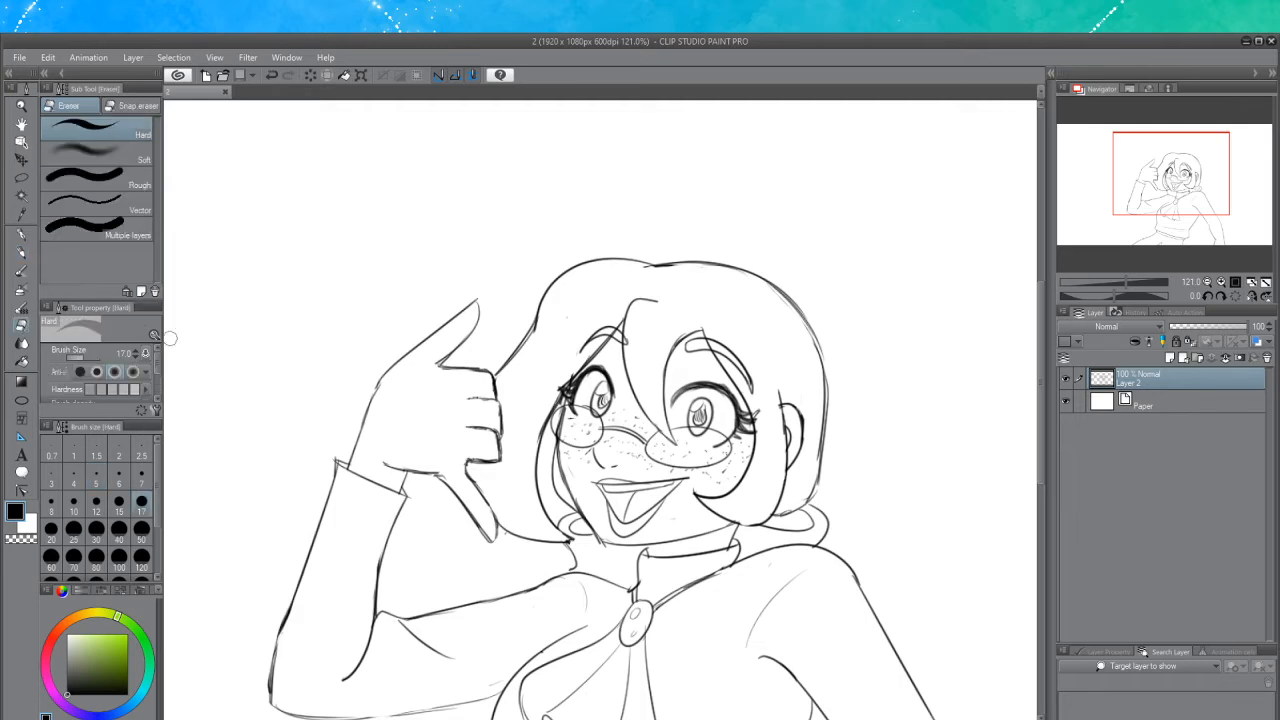
drag(572, 536, 565, 538)
click(21, 252)
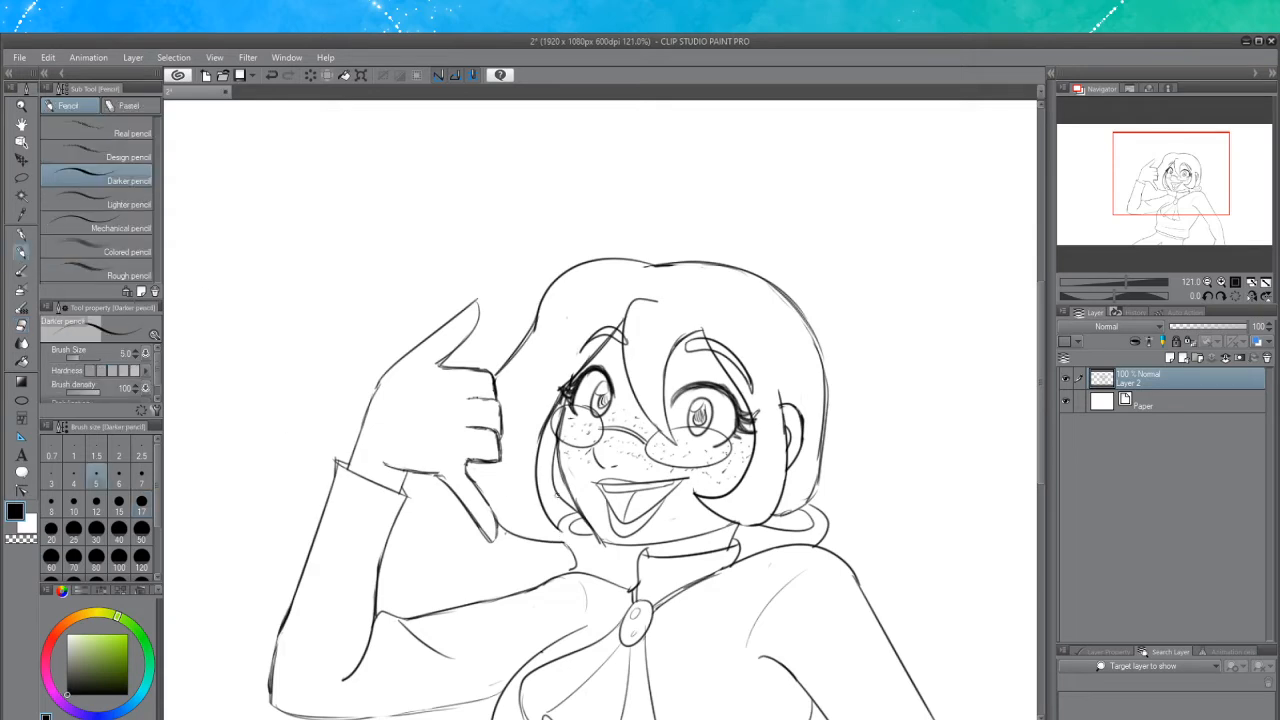
drag(564, 531, 575, 546)
key(ctrl+z)
key(ctrl+z)
key(ctrl+z)
key(ctrl+z)
Draw long flowing hair strands sweeping down and to the left behind the raised arm
scroll(650, 441, down, 5)
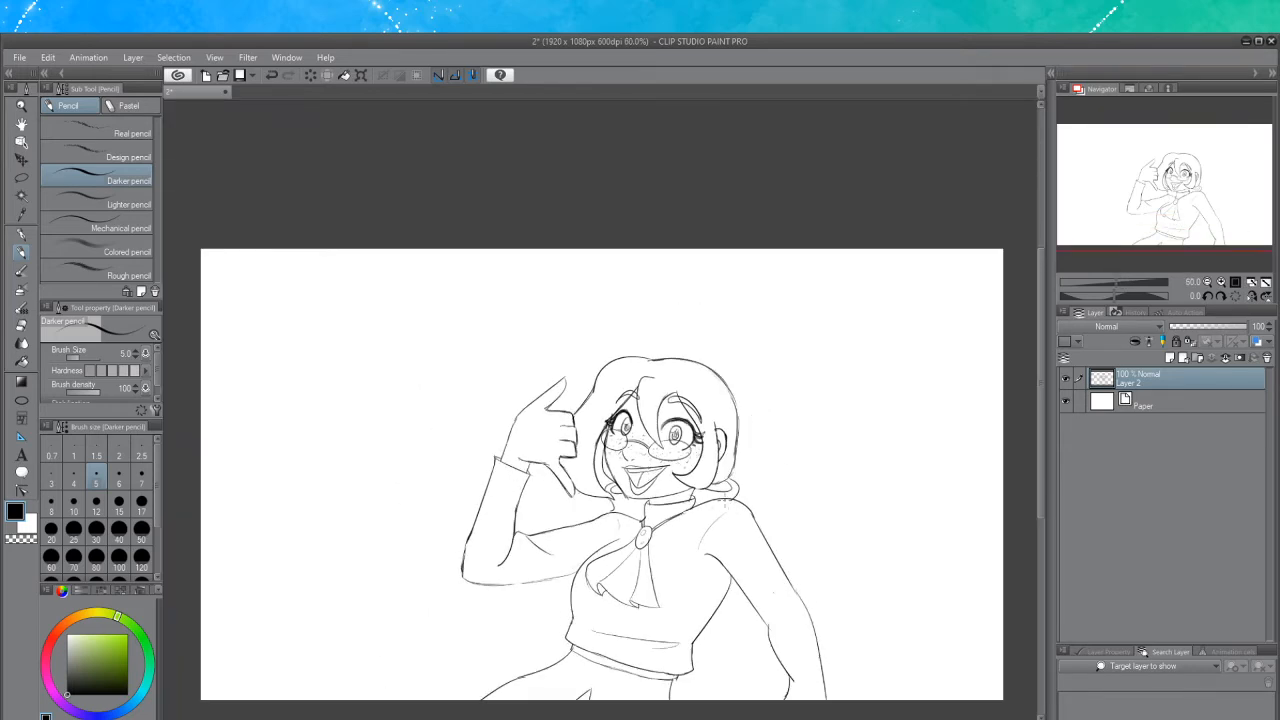
scroll(543, 510, up, 1)
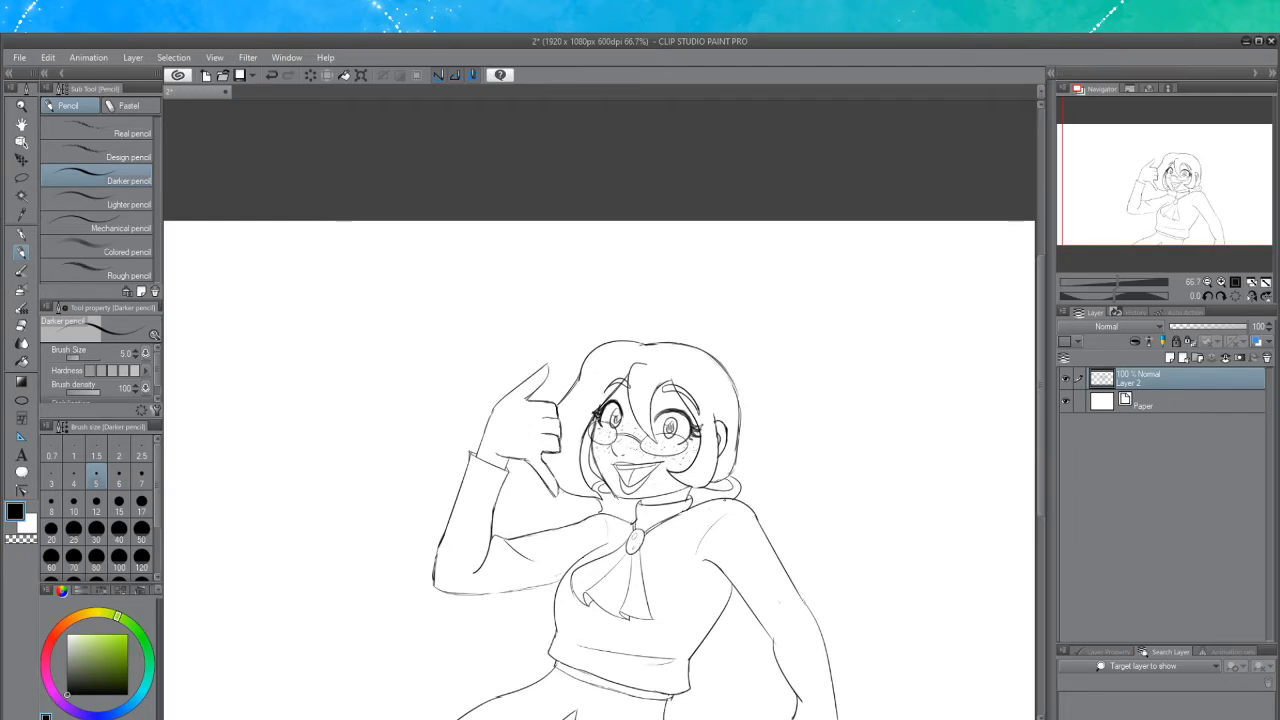
scroll(710, 513, down, 2)
scroll(673, 533, up, 2)
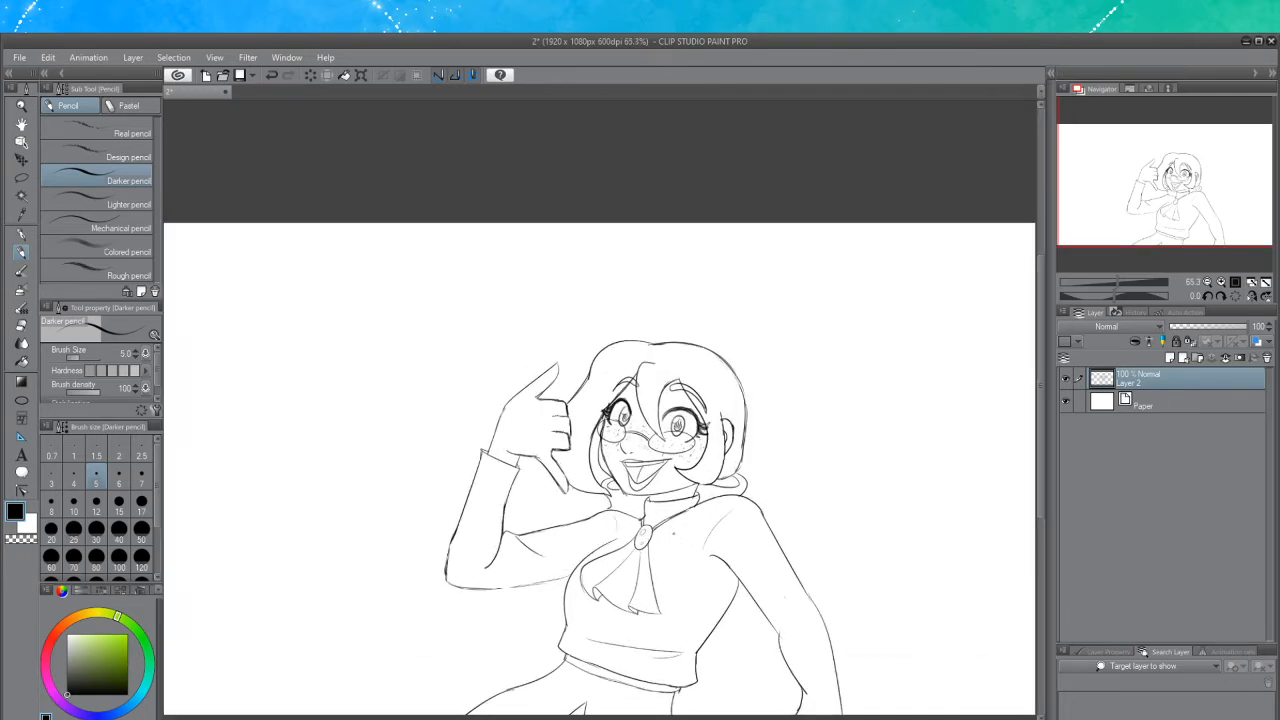
drag(1042, 457, 1039, 492)
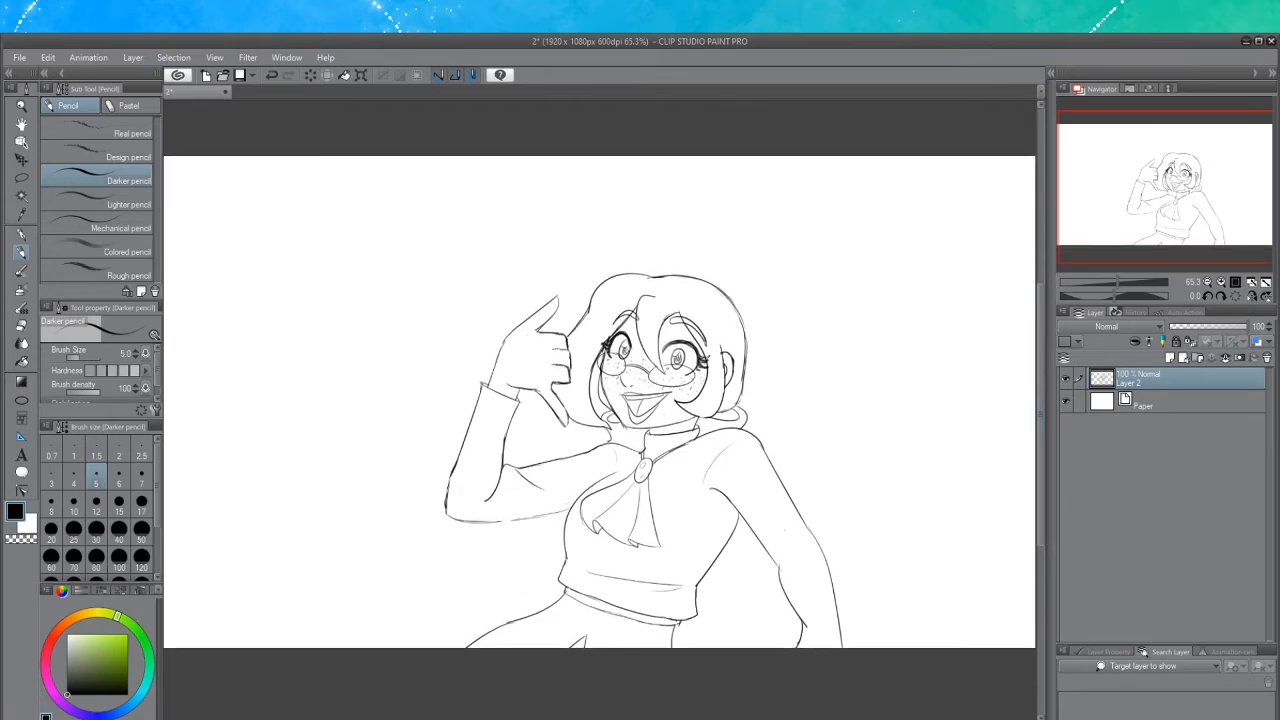
scroll(630, 404, up, 4)
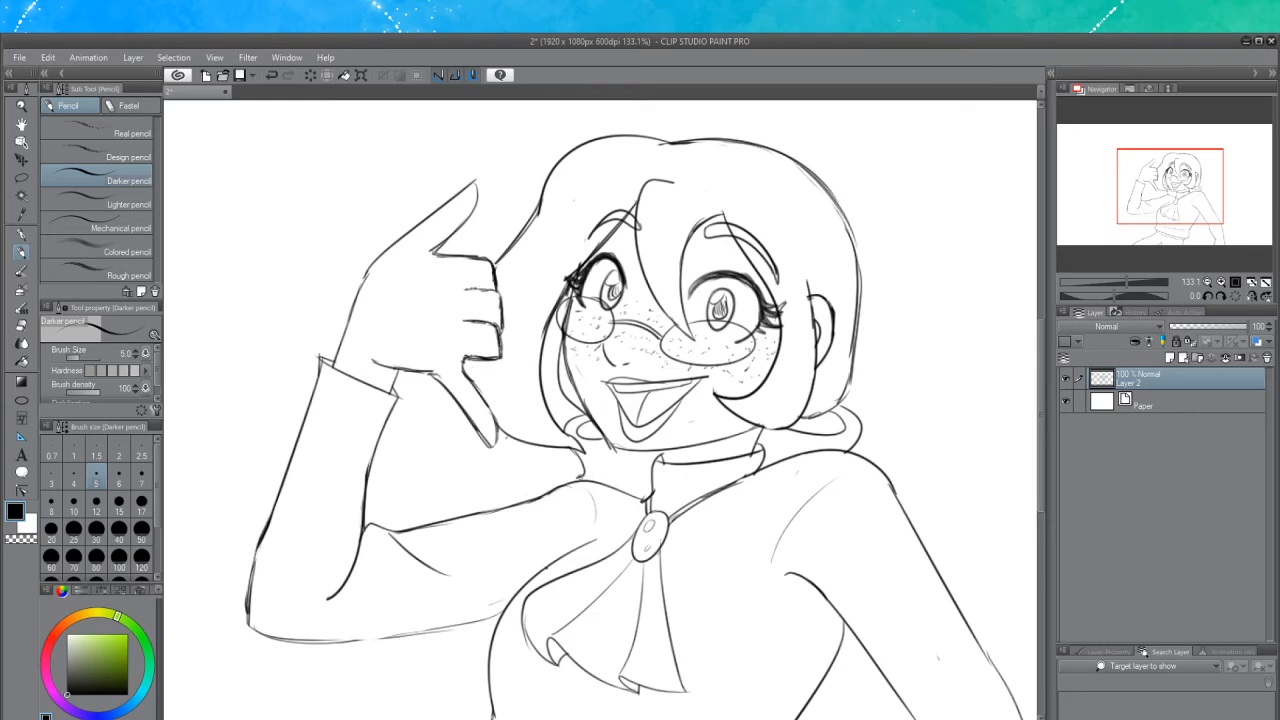
key(ctrl+z)
drag(577, 481, 585, 482)
scroll(615, 432, down, 6)
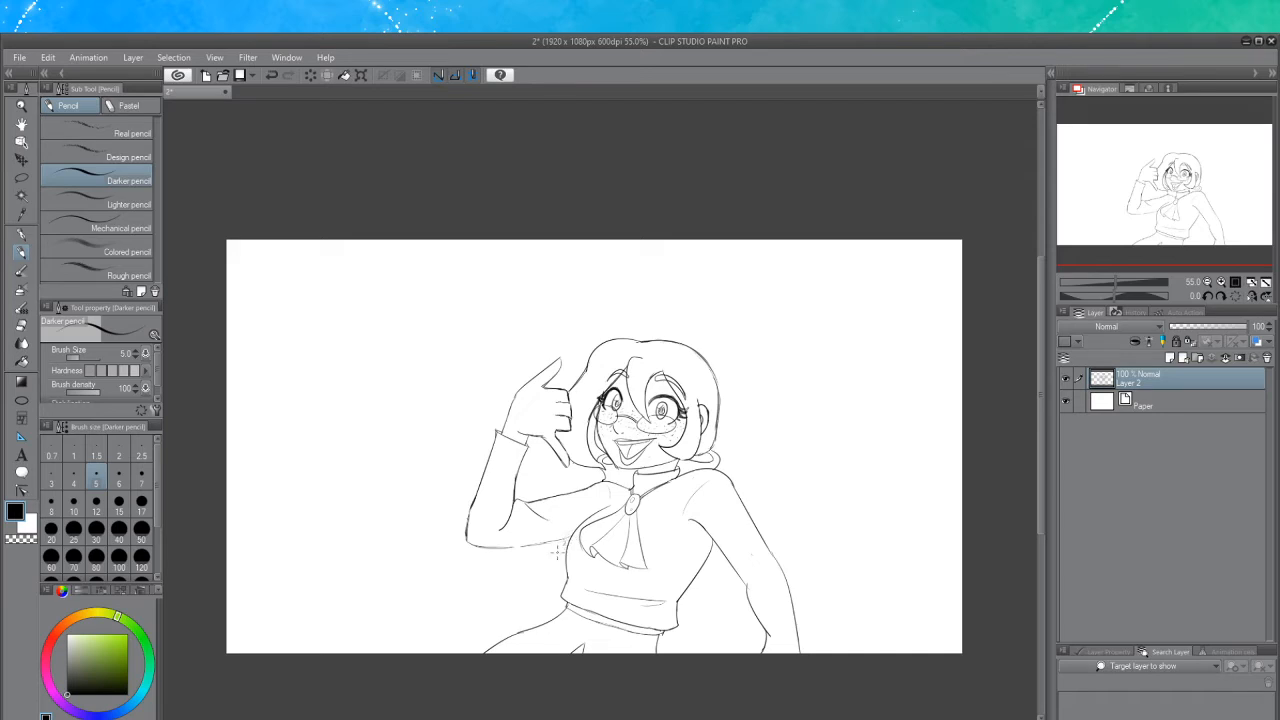
drag(563, 547, 438, 565)
key(ctrl+z)
mouse_move(565, 539)
mouse_down()
mouse_move(548, 543)
mouse_move(563, 540)
mouse_up()
key(ctrl+z)
key(ctrl+z)
mouse_move(544, 544)
mouse_down()
mouse_move(507, 547)
mouse_move(562, 535)
mouse_move(474, 552)
mouse_up()
key(ctrl+z)
key(ctrl+z)
key(ctrl+z)
drag(550, 545, 375, 648)
key(ctrl+z)
mouse_move(557, 544)
mouse_down()
mouse_move(435, 569)
mouse_move(390, 608)
mouse_up()
key(ctrl+z)
mouse_move(539, 544)
mouse_down()
mouse_move(570, 537)
mouse_move(465, 563)
mouse_move(376, 628)
mouse_up()
key(ctrl+z)
mouse_move(537, 557)
mouse_down()
mouse_move(403, 570)
mouse_move(392, 640)
mouse_up()
key(ctrl+z)
drag(562, 544, 376, 645)
key(ctrl+z)
drag(562, 544, 412, 606)
key(ctrl+z)
mouse_move(568, 540)
mouse_down()
mouse_move(446, 560)
mouse_move(392, 645)
mouse_up()
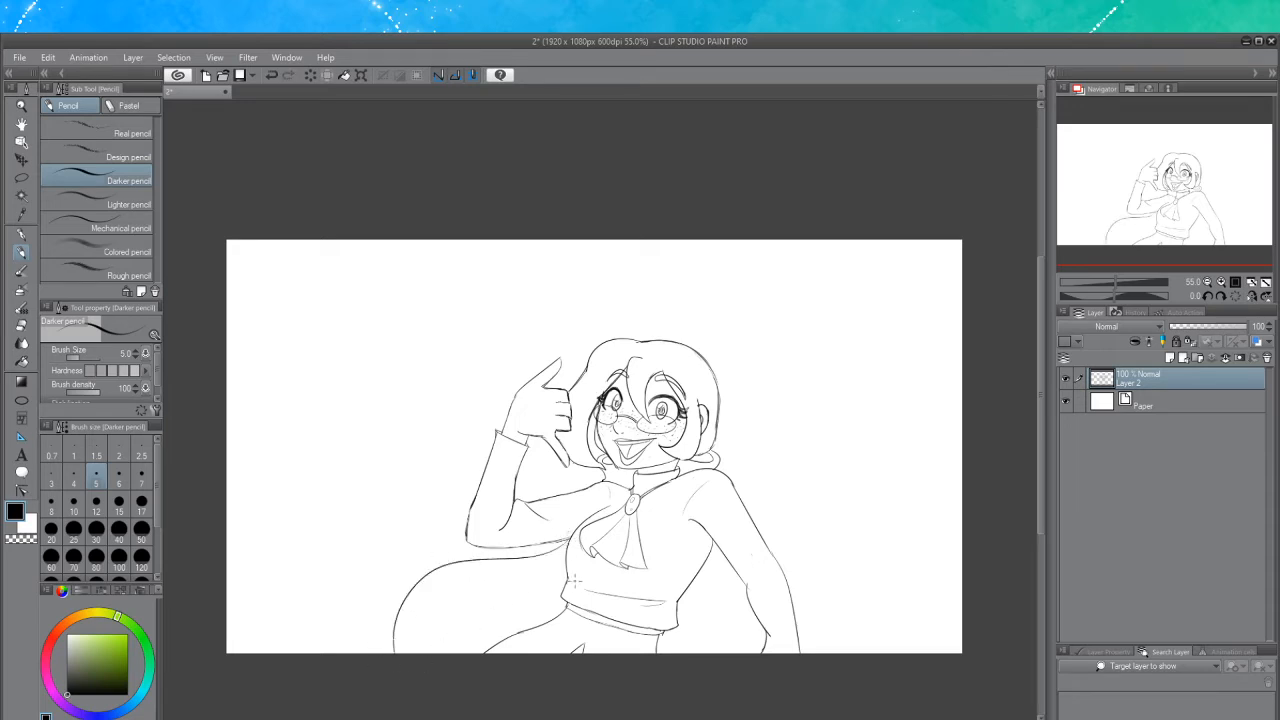
drag(566, 591, 456, 673)
key(ctrl+z)
mouse_move(564, 592)
mouse_down()
mouse_move(445, 635)
mouse_move(432, 654)
mouse_up()
key(ctrl+z)
drag(564, 589, 450, 660)
Add curved motion lines beside the thumbs-up hand
drag(497, 406, 519, 362)
scroll(593, 366, up, 3)
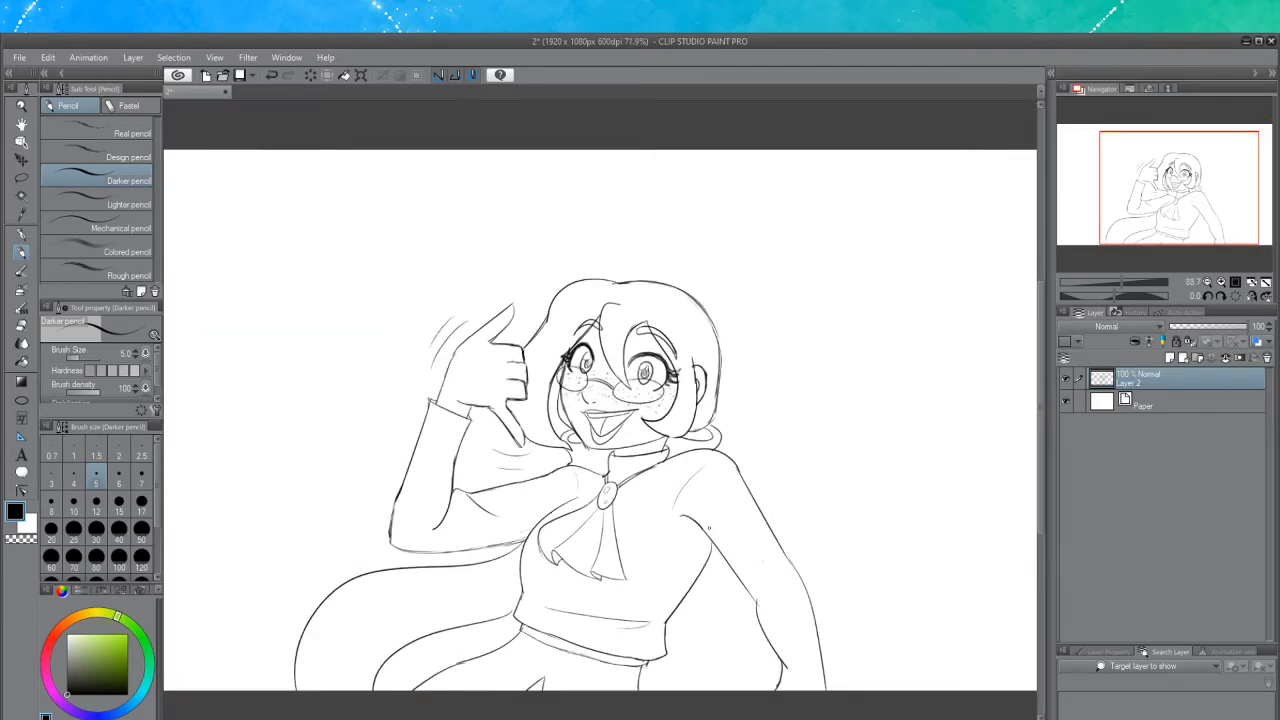
scroll(707, 527, down, 1)
scroll(627, 543, down, 2)
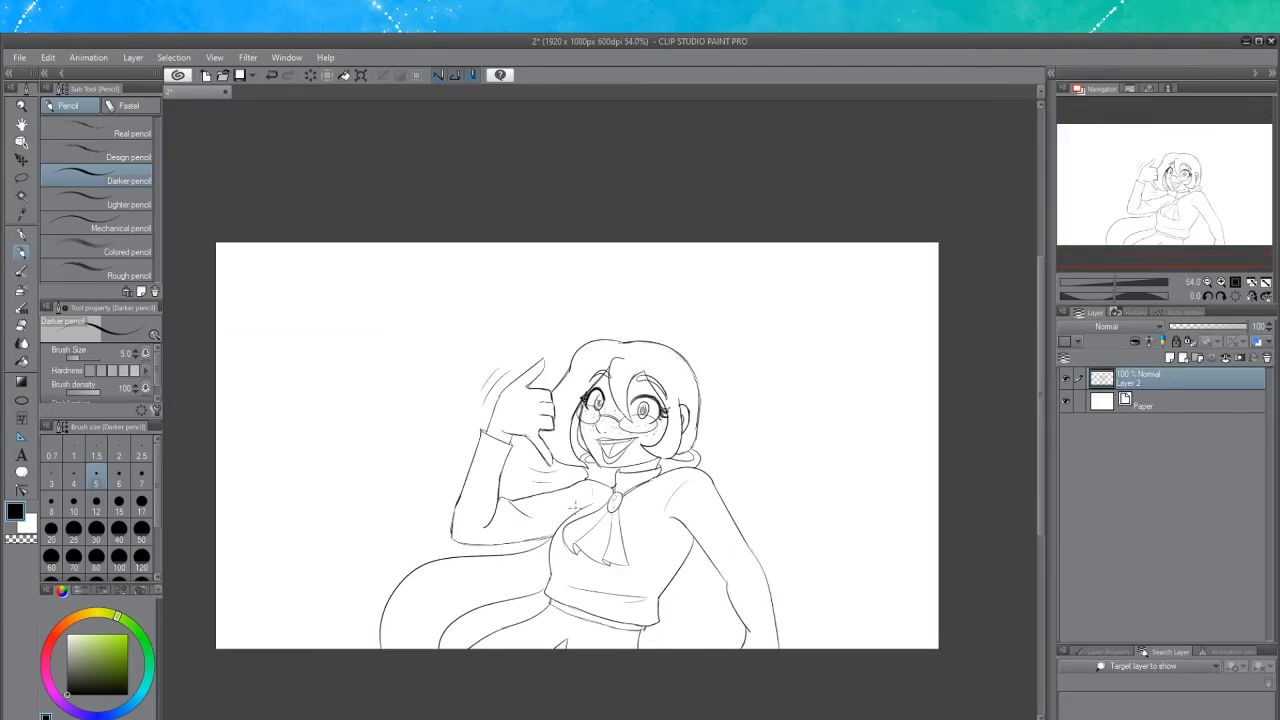
scroll(580, 513, up, 3)
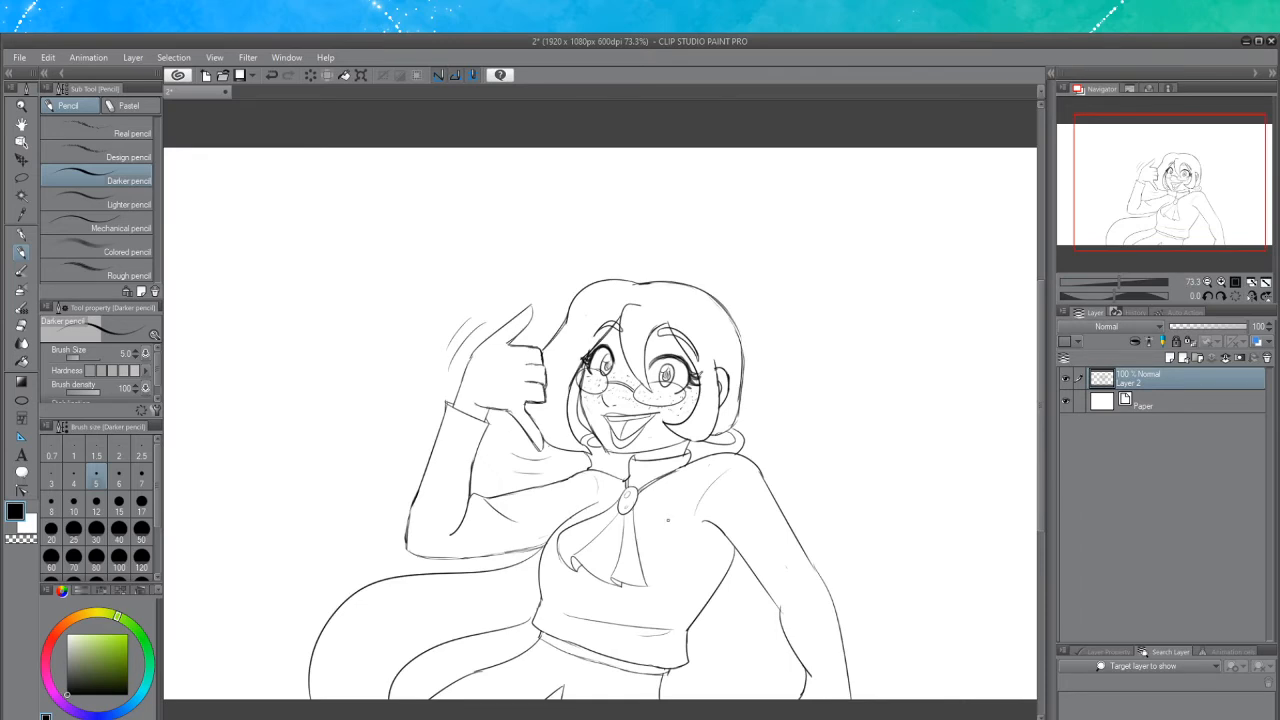
scroll(668, 519, down, 2)
scroll(668, 519, up, 1)
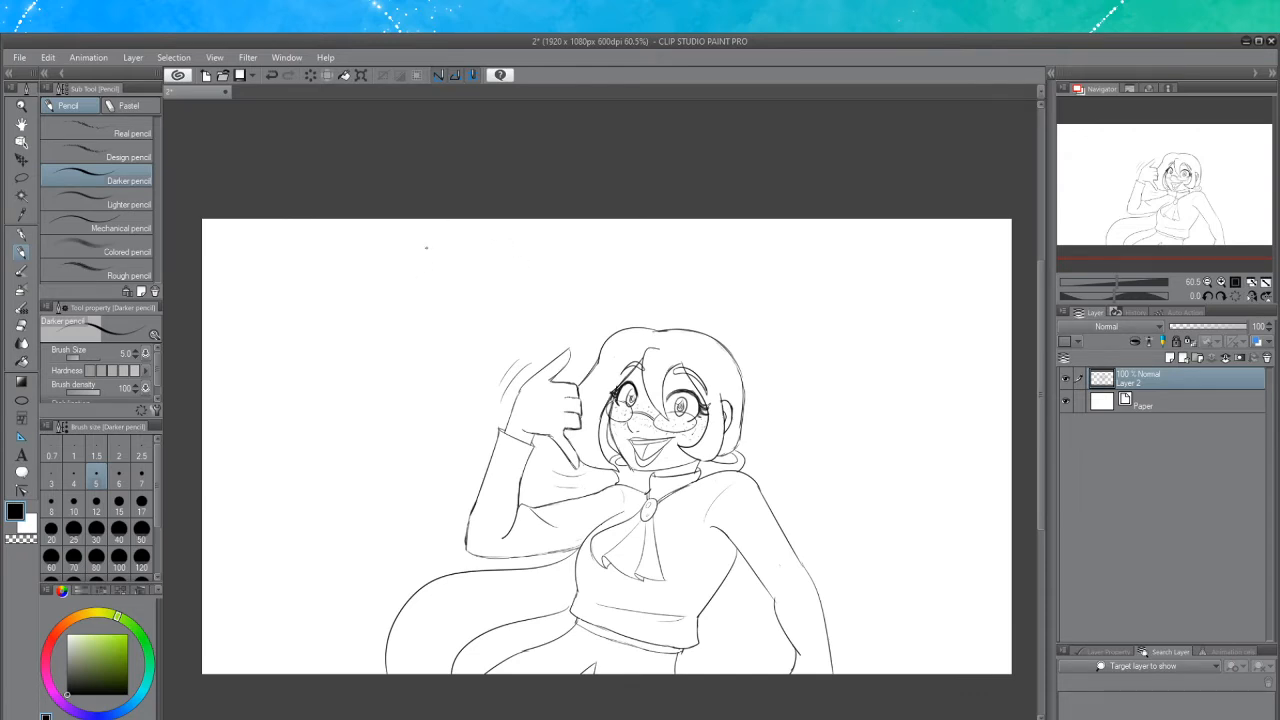
Draw a telephone handset shape in the empty space above and left of the hand
mouse_move(431, 248)
mouse_down()
mouse_move(432, 272)
mouse_move(430, 248)
mouse_move(389, 245)
mouse_up()
key(ctrl+z)
key(ctrl+z)
key(ctrl+z)
mouse_move(420, 245)
mouse_down()
mouse_move(357, 328)
mouse_move(448, 355)
mouse_up()
key(ctrl+z)
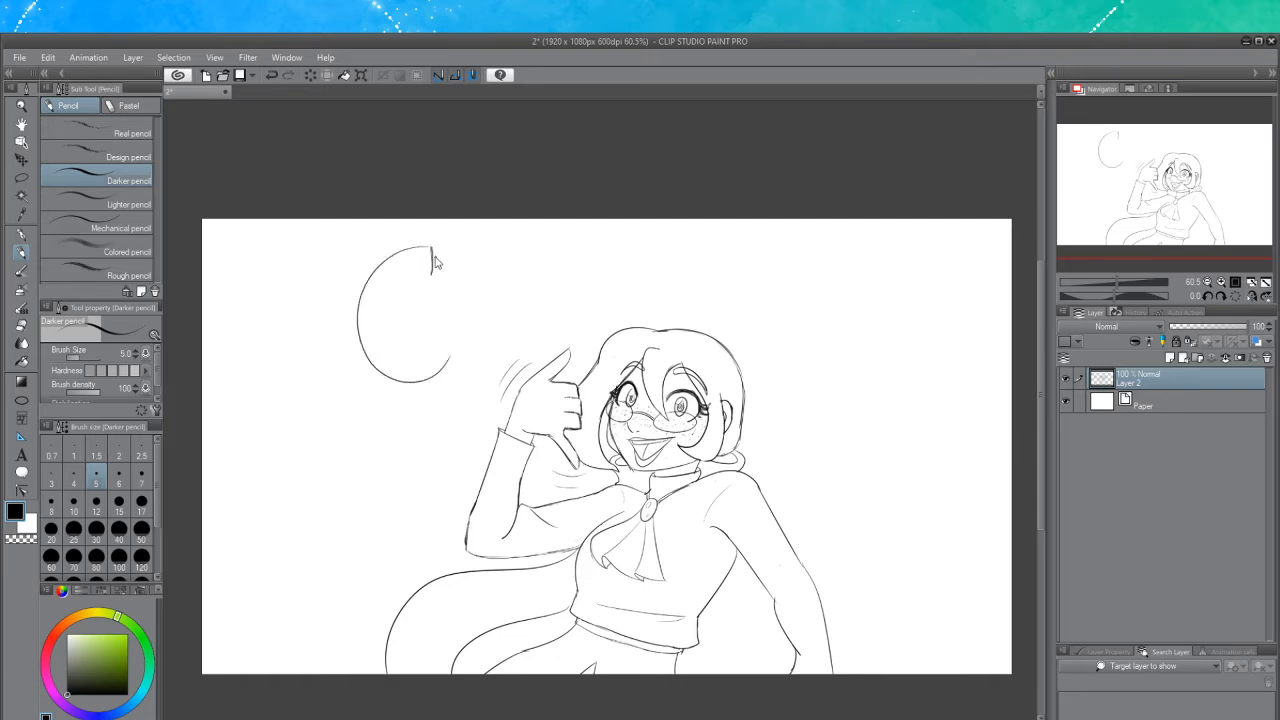
key(ctrl+z)
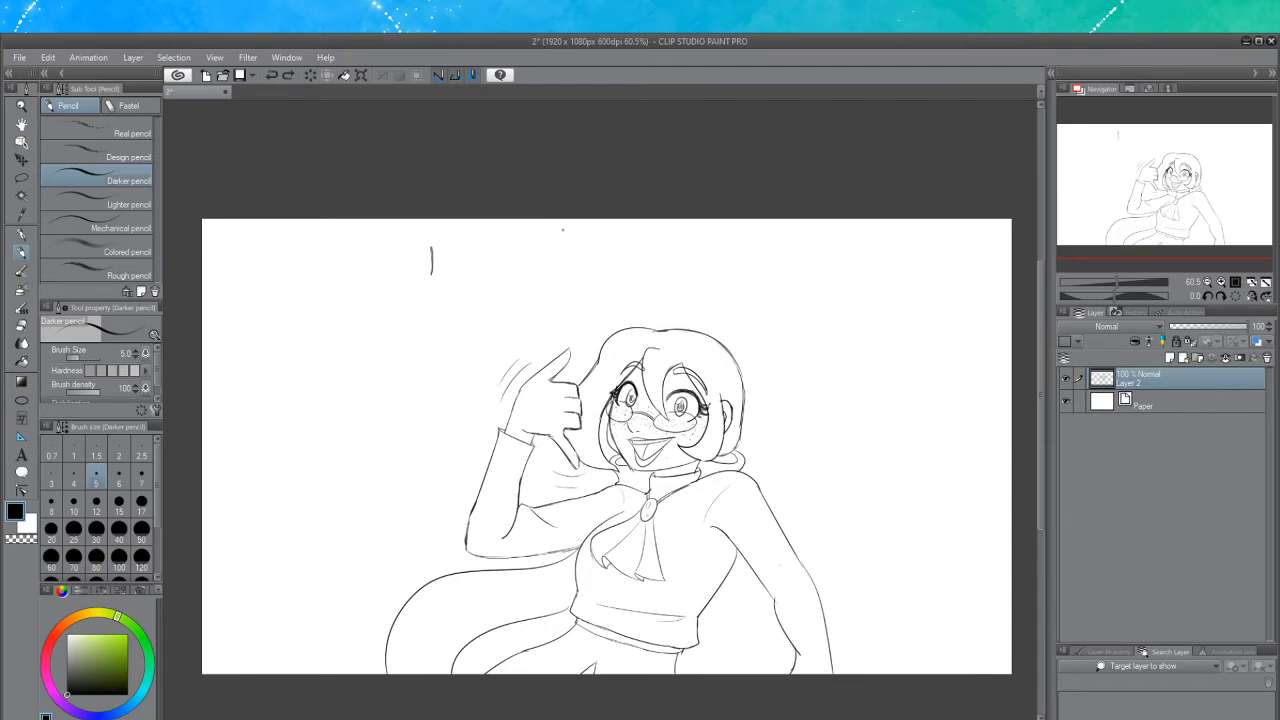
key(ctrl+z)
drag(441, 242, 443, 255)
key(ctrl+z)
drag(441, 240, 444, 272)
key(ctrl+z)
drag(444, 274, 438, 277)
mouse_move(404, 290)
mouse_down()
mouse_move(424, 262)
mouse_move(393, 364)
mouse_up()
key(ctrl+z)
key(ctrl+z)
drag(418, 246, 452, 392)
key(ctrl+z)
mouse_move(420, 244)
mouse_down()
mouse_move(400, 362)
mouse_move(462, 382)
mouse_up()
key(ctrl+z)
mouse_move(418, 243)
mouse_down()
mouse_move(425, 354)
mouse_move(463, 356)
mouse_up()
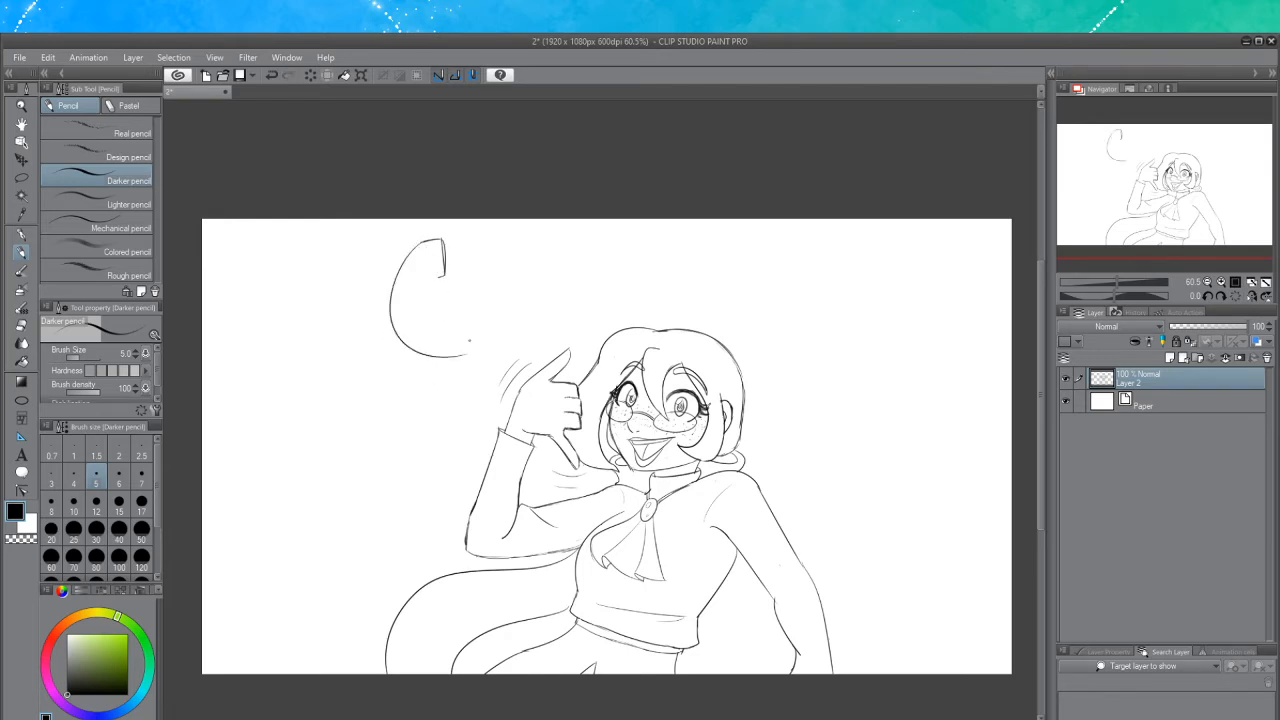
key(ctrl+z)
drag(416, 244, 432, 344)
key(ctrl+z)
drag(416, 246, 400, 284)
key(ctrl+z)
mouse_move(418, 242)
mouse_down()
mouse_move(394, 282)
mouse_move(462, 357)
mouse_up()
key(ctrl+z)
mouse_move(416, 244)
mouse_down()
mouse_move(392, 276)
mouse_move(403, 321)
mouse_up()
key(ctrl+z)
key(ctrl+z)
key(ctrl+z)
mouse_move(417, 242)
mouse_down()
mouse_move(383, 302)
mouse_move(398, 357)
mouse_move(443, 368)
mouse_up()
key(ctrl+z)
key(ctrl+z)
mouse_move(418, 242)
mouse_down()
mouse_move(389, 321)
mouse_move(432, 362)
mouse_up()
key(ctrl+z)
drag(418, 242, 392, 356)
key(ctrl+z)
mouse_move(417, 241)
mouse_down()
mouse_move(384, 299)
mouse_move(418, 357)
mouse_move(456, 344)
mouse_move(386, 293)
mouse_move(387, 338)
mouse_move(415, 241)
mouse_move(397, 302)
mouse_up()
key(ctrl+z)
key(ctrl+z)
key(ctrl+z)
key(ctrl+z)
key(ctrl+z)
mouse_move(417, 246)
mouse_down()
mouse_move(403, 335)
mouse_move(432, 362)
mouse_up()
key(ctrl+z)
mouse_move(418, 242)
mouse_down()
mouse_move(412, 318)
mouse_move(433, 351)
mouse_move(491, 343)
mouse_up()
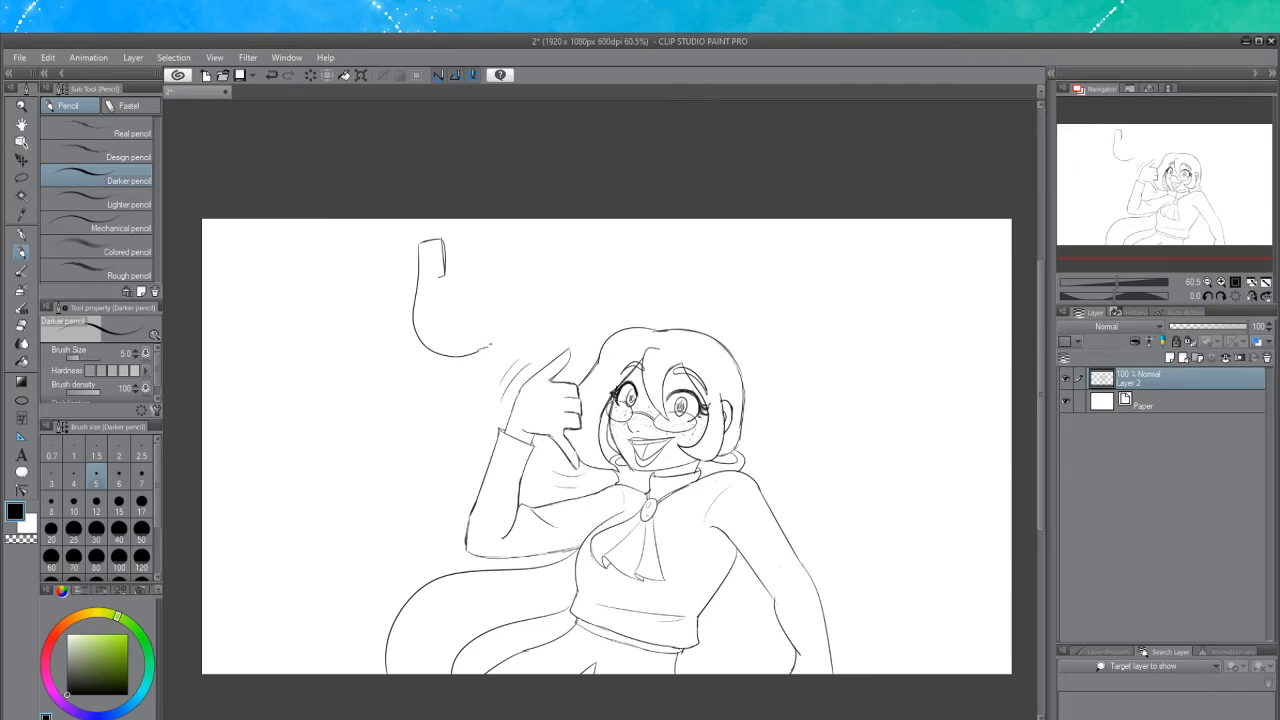
key(ctrl+z)
mouse_move(442, 283)
mouse_down()
mouse_move(437, 335)
mouse_move(466, 345)
mouse_up()
key(ctrl+z)
mouse_move(421, 241)
mouse_down()
mouse_move(406, 314)
mouse_move(500, 334)
mouse_up()
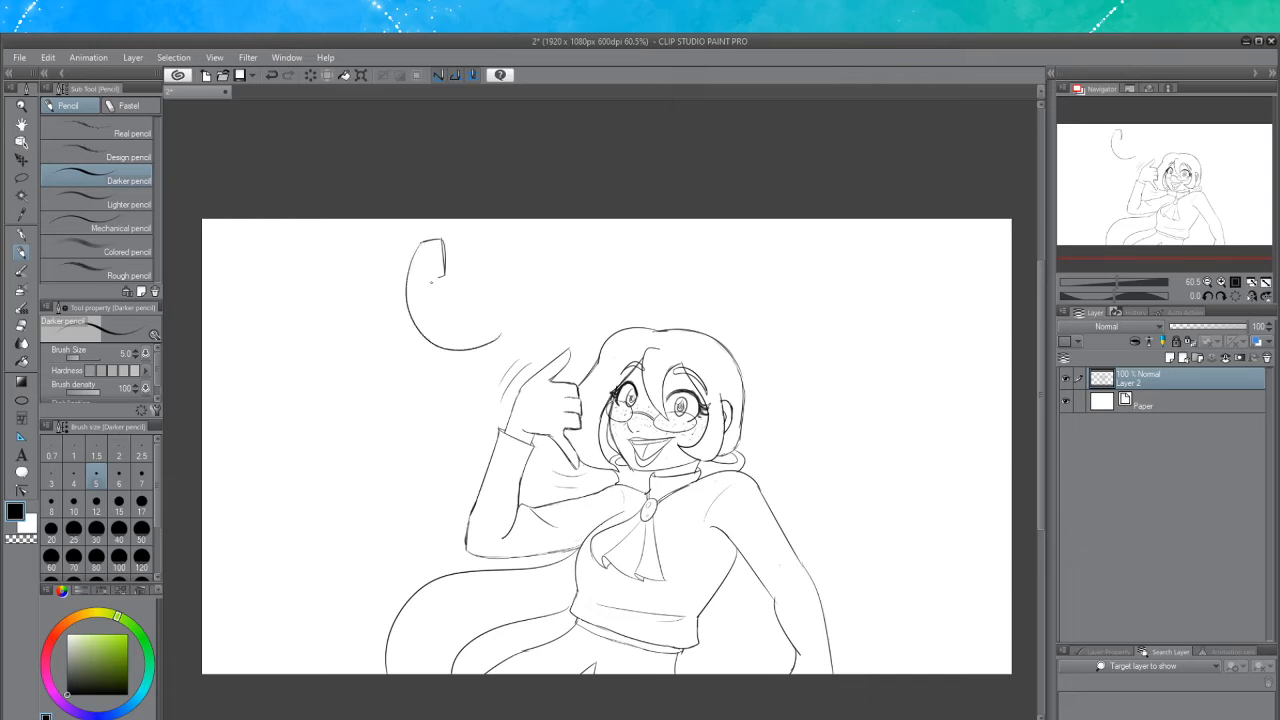
drag(435, 290, 484, 316)
key(ctrl+z)
mouse_move(490, 303)
mouse_down()
mouse_move(493, 325)
mouse_move(505, 313)
mouse_move(498, 341)
mouse_move(514, 330)
mouse_move(486, 348)
mouse_move(507, 333)
mouse_up()
key(ctrl+z)
key(ctrl+z)
key(ctrl+z)
key(ctrl+z)
Tidy the handset outline with the eraser, then return to the Darker pencil
click(21, 325)
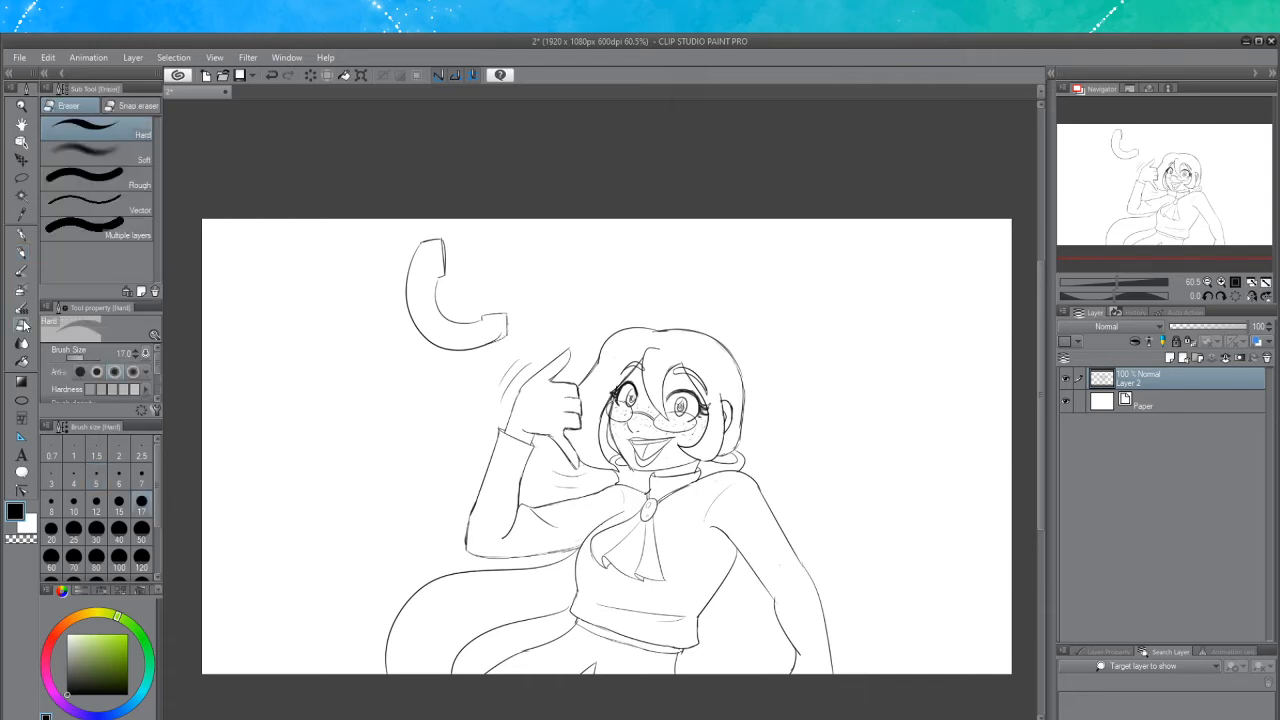
drag(500, 335, 490, 341)
key(ctrl+z)
drag(446, 241, 447, 266)
click(22, 254)
mouse_move(476, 315)
mouse_down()
mouse_move(506, 313)
mouse_move(485, 346)
mouse_up()
key(ctrl+z)
key(ctrl+z)
key(ctrl+z)
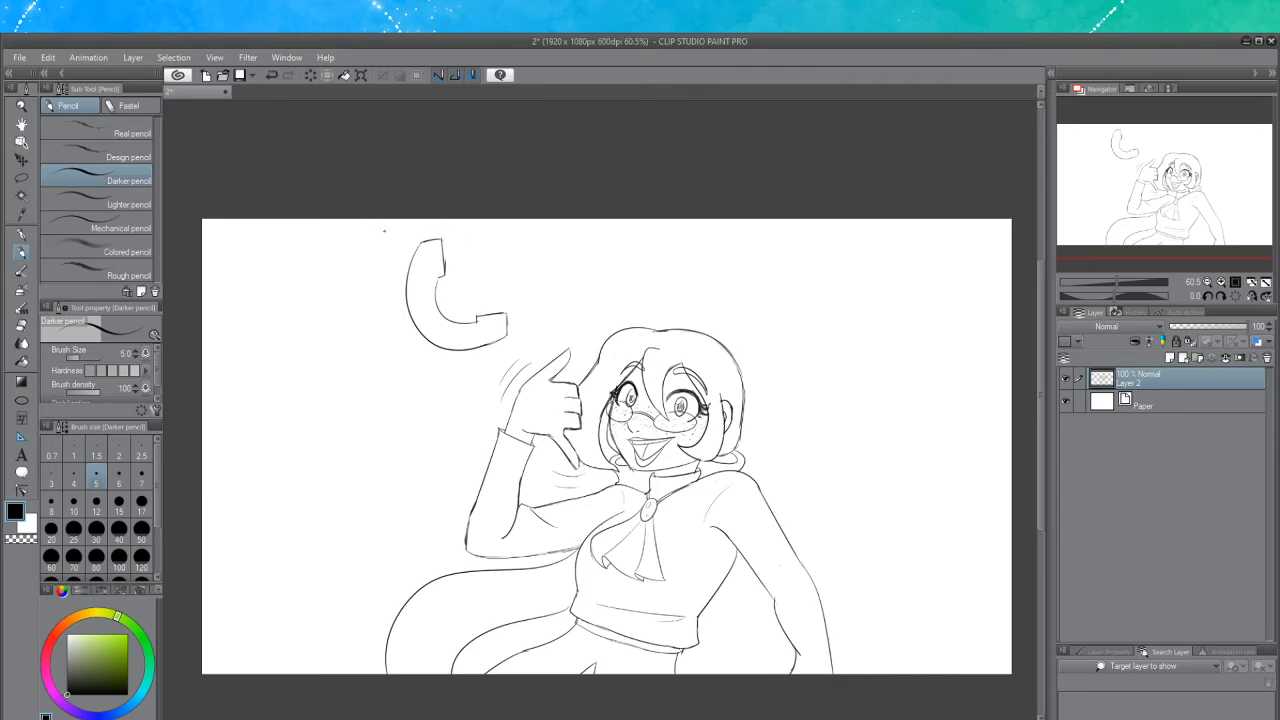
Enclose the handset in a double circle outline
mouse_move(409, 222)
mouse_down()
mouse_move(365, 302)
mouse_move(439, 378)
mouse_move(571, 316)
mouse_move(473, 220)
mouse_move(405, 365)
mouse_move(553, 325)
mouse_move(486, 214)
mouse_move(378, 282)
mouse_move(396, 235)
mouse_move(393, 350)
mouse_move(473, 376)
mouse_move(546, 315)
mouse_move(477, 220)
mouse_move(386, 297)
mouse_move(528, 336)
mouse_up()
key(ctrl+z)
key(ctrl+z)
key(ctrl+z)
key(ctrl+z)
key(ctrl+z)
key(ctrl+z)
mouse_move(478, 370)
mouse_down()
mouse_move(535, 319)
mouse_move(517, 341)
mouse_move(530, 331)
mouse_move(540, 289)
mouse_move(533, 325)
mouse_move(526, 269)
mouse_move(529, 290)
mouse_move(497, 243)
mouse_move(455, 229)
mouse_move(408, 352)
mouse_up()
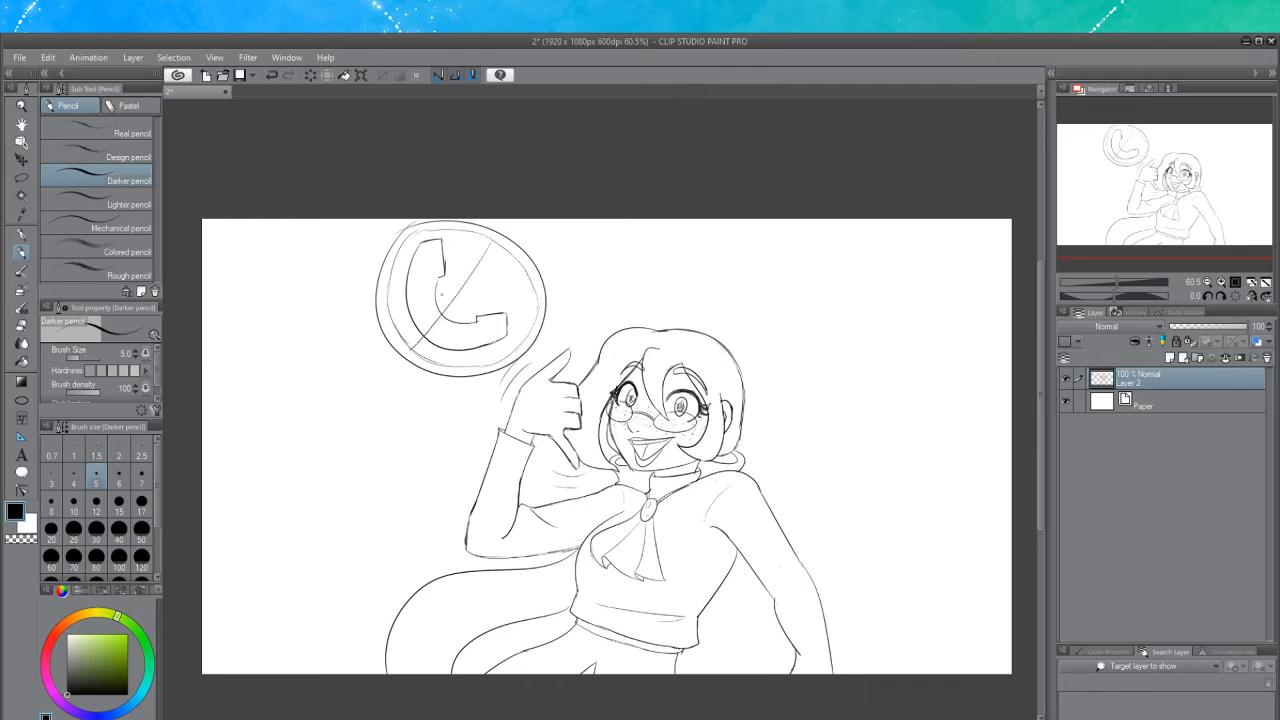
Draw a diagonal slash across the circle to form a no-phone sign, erasing a stray mark at its edge
drag(498, 241, 424, 348)
key(ctrl+z)
drag(502, 250, 432, 350)
click(21, 325)
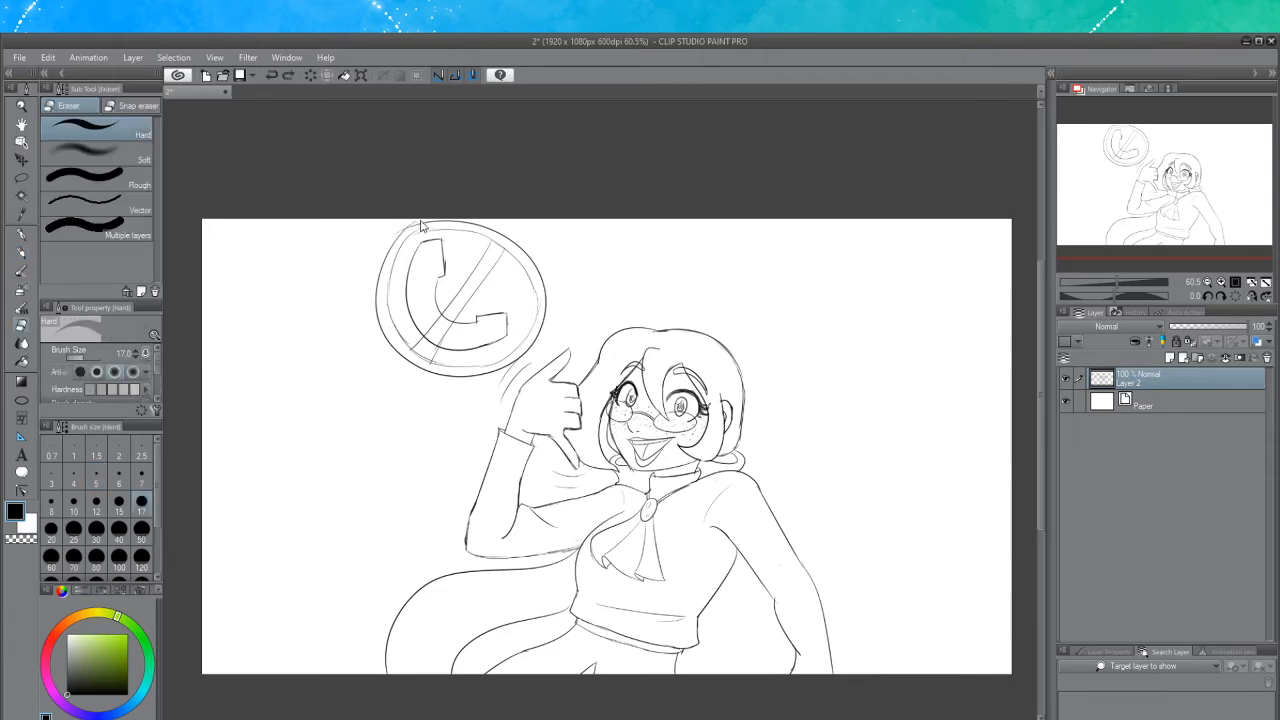
drag(403, 227, 389, 241)
click(21, 252)
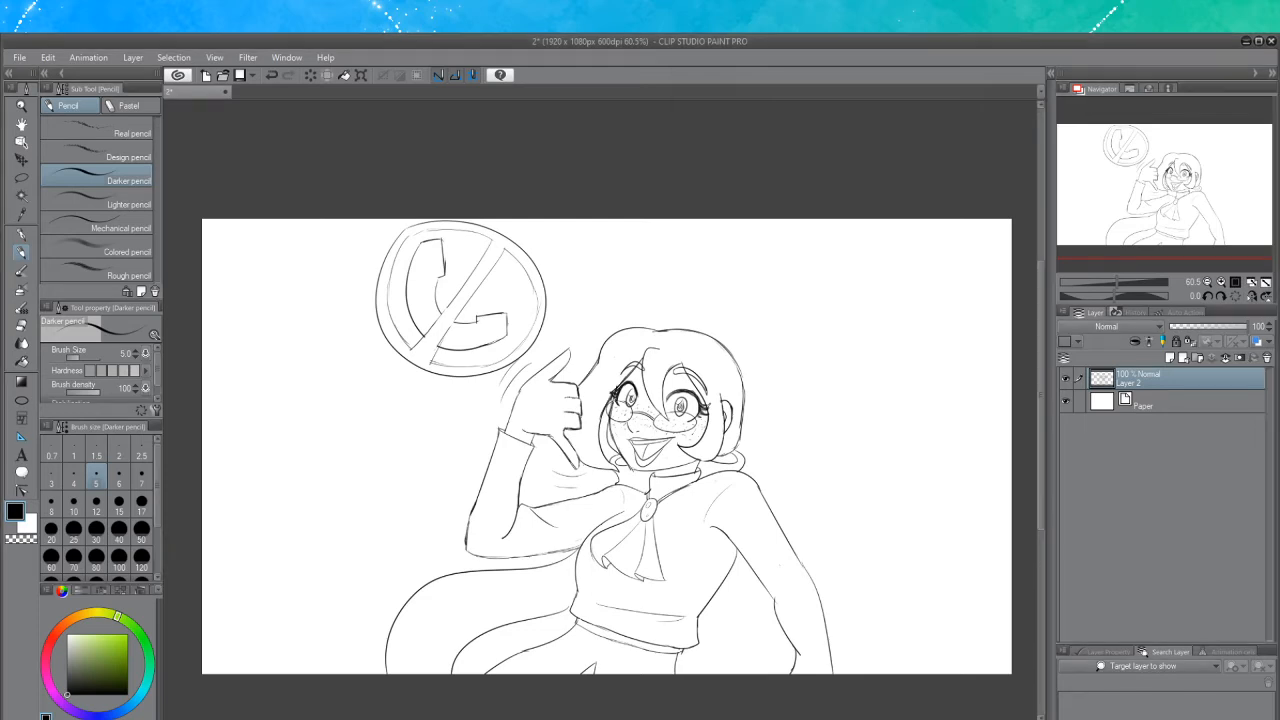
Add two small flower doodles above and to the right of the head
scroll(604, 522, up, 1)
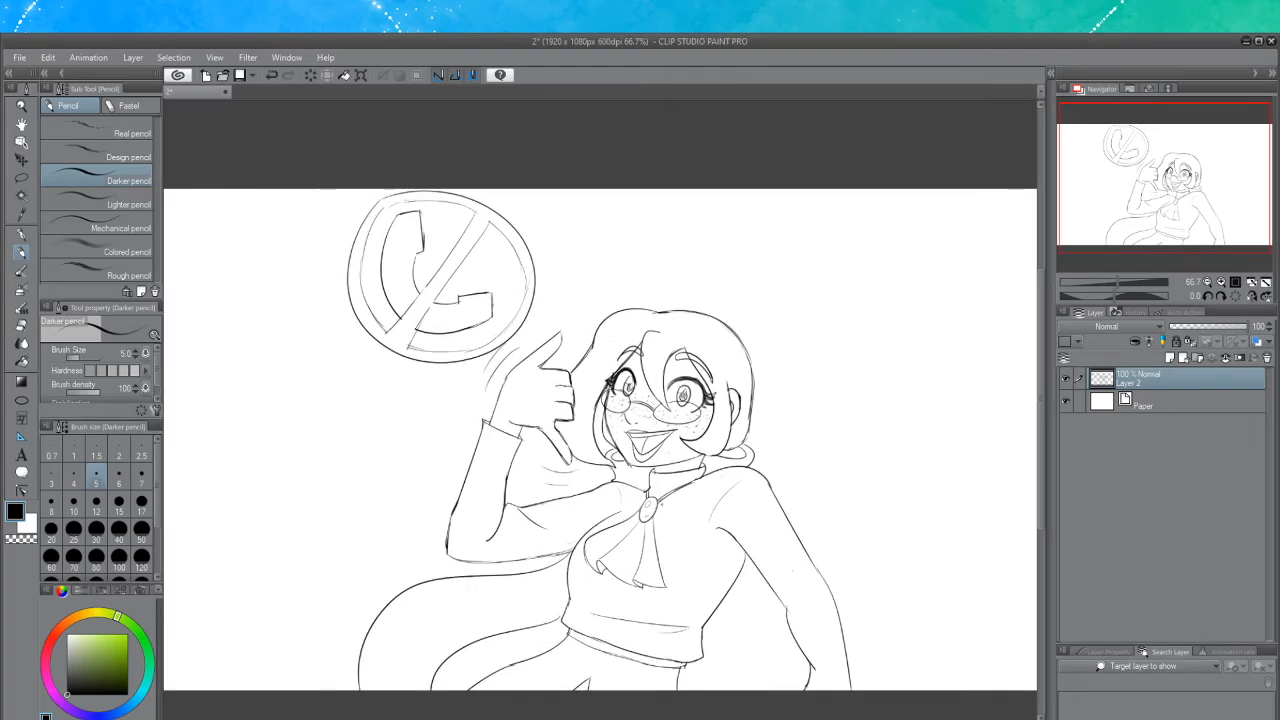
scroll(636, 506, down, 3)
scroll(592, 519, up, 2)
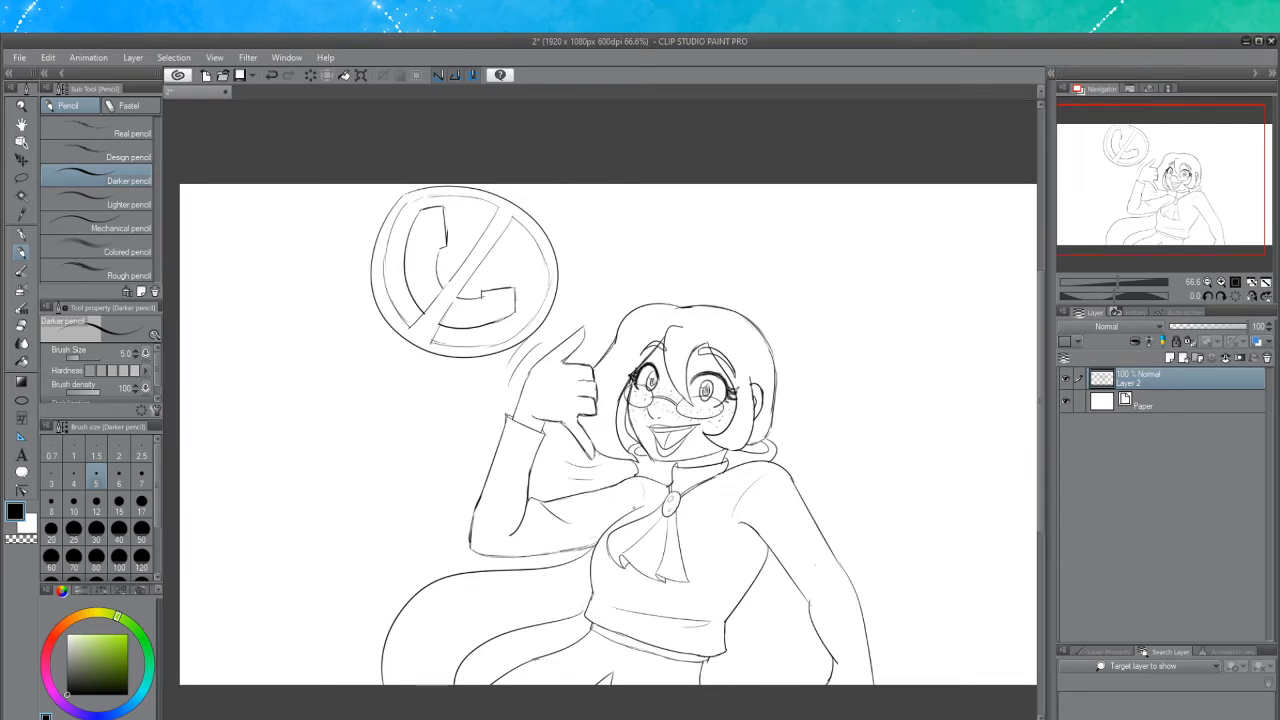
scroll(684, 504, down, 2)
scroll(733, 494, up, 2)
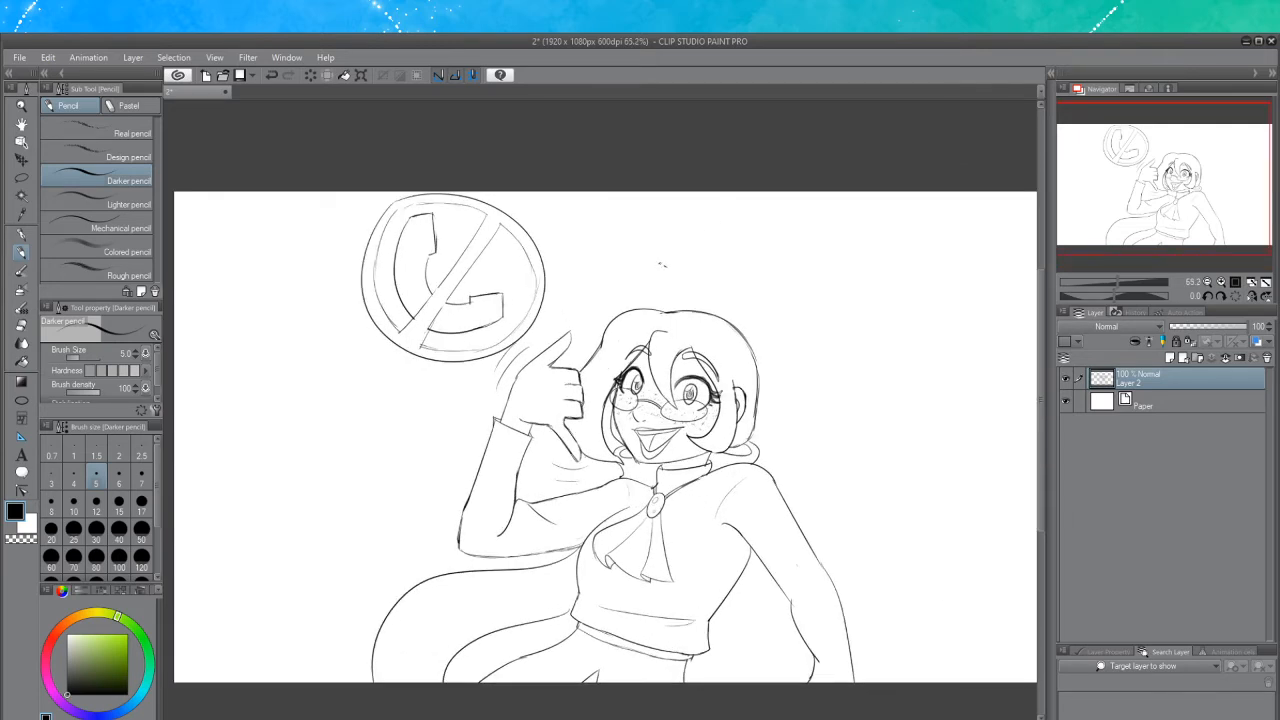
mouse_move(659, 264)
mouse_down()
mouse_move(668, 282)
mouse_move(684, 268)
mouse_move(658, 283)
mouse_move(680, 286)
mouse_move(686, 264)
mouse_move(672, 258)
mouse_move(676, 270)
mouse_up()
key(ctrl+z)
mouse_move(796, 318)
mouse_down()
mouse_move(806, 330)
mouse_move(824, 316)
mouse_move(801, 336)
mouse_move(812, 316)
mouse_move(794, 308)
mouse_move(798, 321)
mouse_up()
key(ctrl+z)
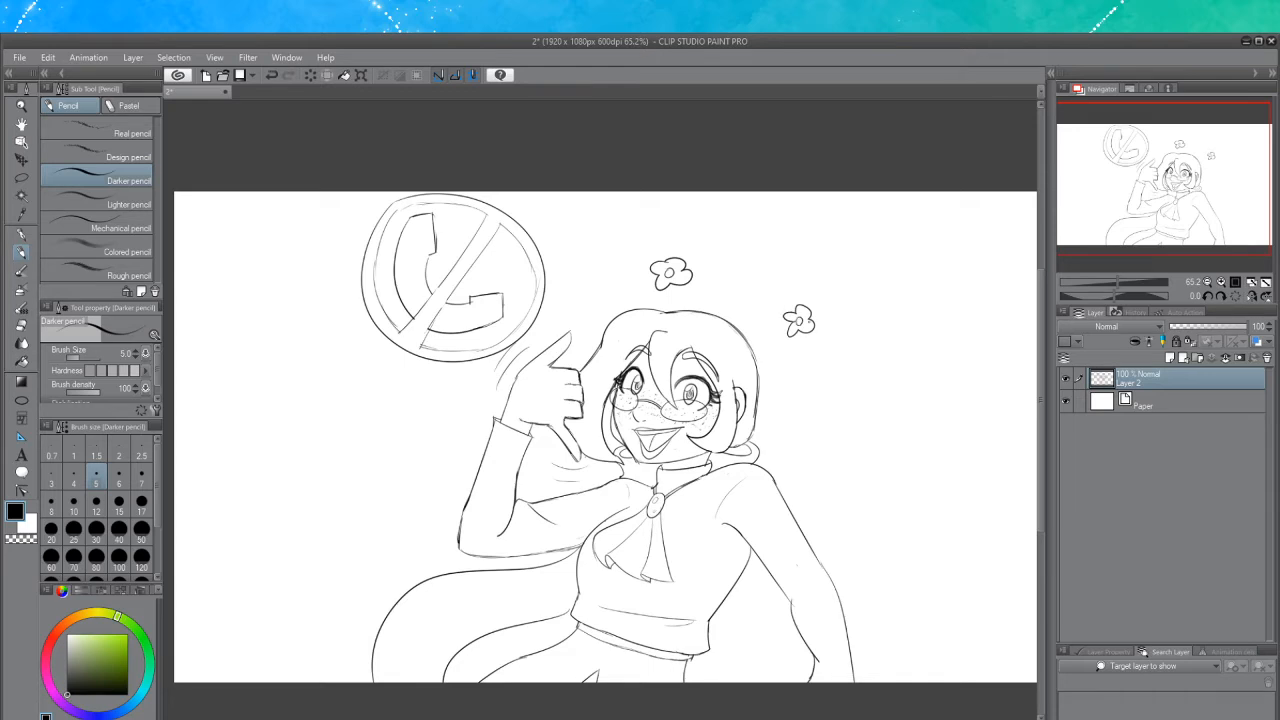
mouse_move(783, 437)
mouse_down()
mouse_move(790, 452)
mouse_move(792, 427)
mouse_move(782, 436)
mouse_move(794, 442)
mouse_up()
key(ctrl+z)
key(ctrl+z)
click(769, 327)
key(ctrl+z)
key(ctrl+z)
key(ctrl+z)
scroll(652, 363, up, 2)
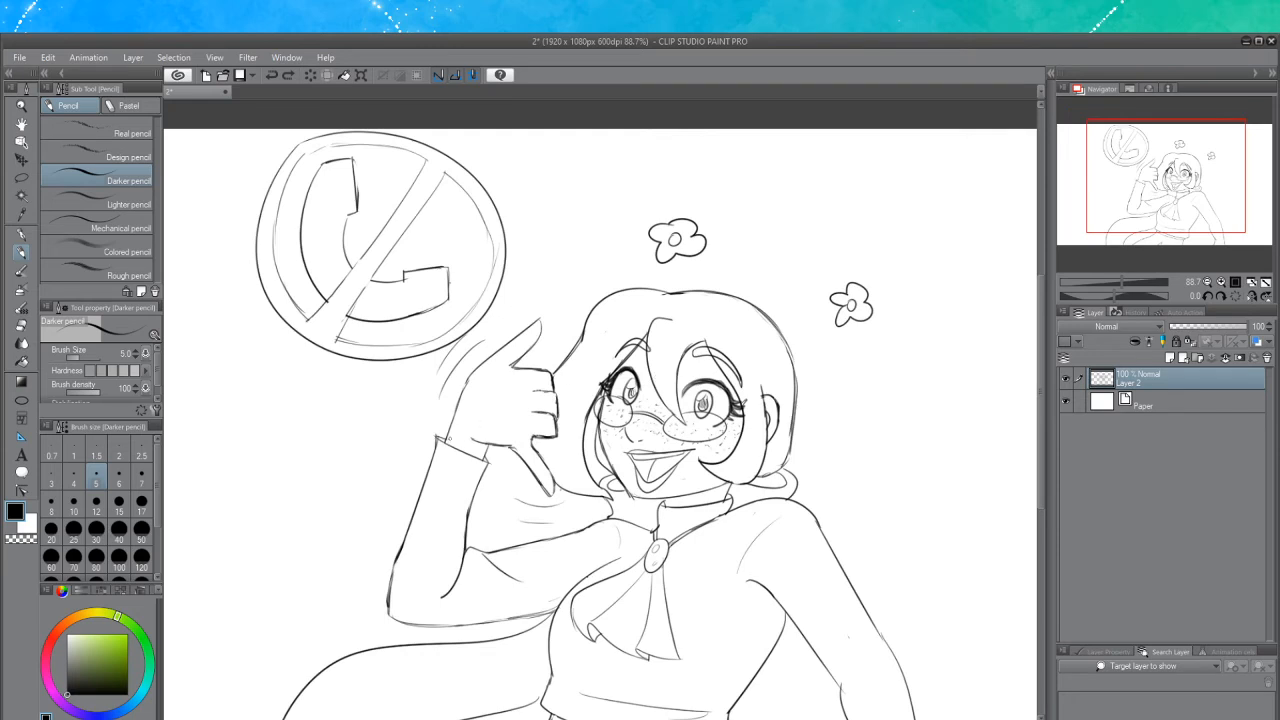
Shade the pointing hand with short diagonal pencil hatching, undoing two stray strokes
drag(447, 432, 453, 446)
drag(450, 428, 457, 446)
drag(453, 423, 466, 453)
drag(461, 412, 472, 457)
key(ctrl+z)
key(ctrl+z)
drag(457, 403, 475, 451)
mouse_move(463, 401)
mouse_down()
mouse_move(478, 450)
mouse_move(474, 426)
mouse_up()
drag(475, 426, 486, 450)
mouse_move(476, 390)
mouse_down()
mouse_move(486, 442)
mouse_move(476, 414)
mouse_up()
drag(472, 378, 479, 399)
drag(478, 372, 487, 397)
mouse_move(482, 368)
mouse_down()
mouse_move(487, 397)
mouse_move(494, 384)
mouse_up()
drag(495, 356, 504, 380)
drag(504, 346, 507, 374)
drag(507, 346, 512, 364)
drag(512, 342, 518, 362)
drag(516, 338, 522, 358)
drag(522, 332, 528, 356)
mouse_move(526, 330)
mouse_down()
mouse_move(530, 356)
mouse_move(537, 343)
mouse_up()
mouse_move(535, 324)
mouse_down()
mouse_move(541, 337)
mouse_move(514, 356)
mouse_up()
mouse_move(508, 349)
mouse_down()
mouse_move(488, 424)
mouse_move(484, 412)
mouse_up()
drag(490, 414, 496, 426)
drag(500, 384, 504, 410)
drag(500, 374, 508, 402)
mouse_move(508, 410)
mouse_down()
mouse_move(512, 420)
mouse_move(518, 400)
mouse_up()
drag(518, 362, 528, 388)
drag(528, 366, 530, 390)
drag(532, 372, 542, 392)
drag(544, 372, 552, 394)
drag(552, 372, 556, 388)
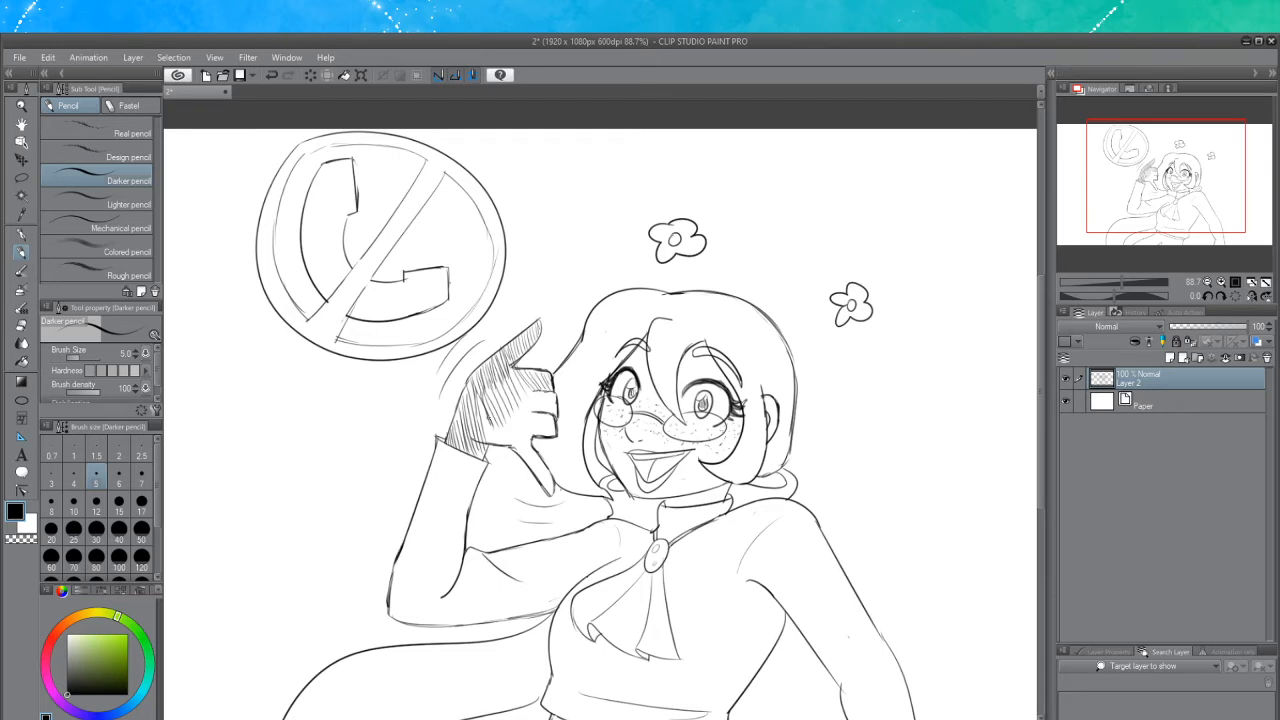
Build denser hatching across the hand and down along the sleeve cuff
drag(480, 408, 492, 432)
drag(484, 428, 506, 443)
drag(498, 420, 510, 440)
drag(494, 426, 518, 450)
drag(506, 410, 522, 444)
mouse_move(512, 392)
mouse_down()
mouse_move(524, 434)
mouse_move(516, 408)
mouse_up()
drag(518, 410, 530, 434)
mouse_move(526, 390)
mouse_down()
mouse_move(540, 432)
mouse_move(536, 416)
mouse_up()
drag(540, 416, 548, 422)
drag(530, 388, 544, 410)
drag(540, 390, 552, 410)
drag(548, 394, 556, 410)
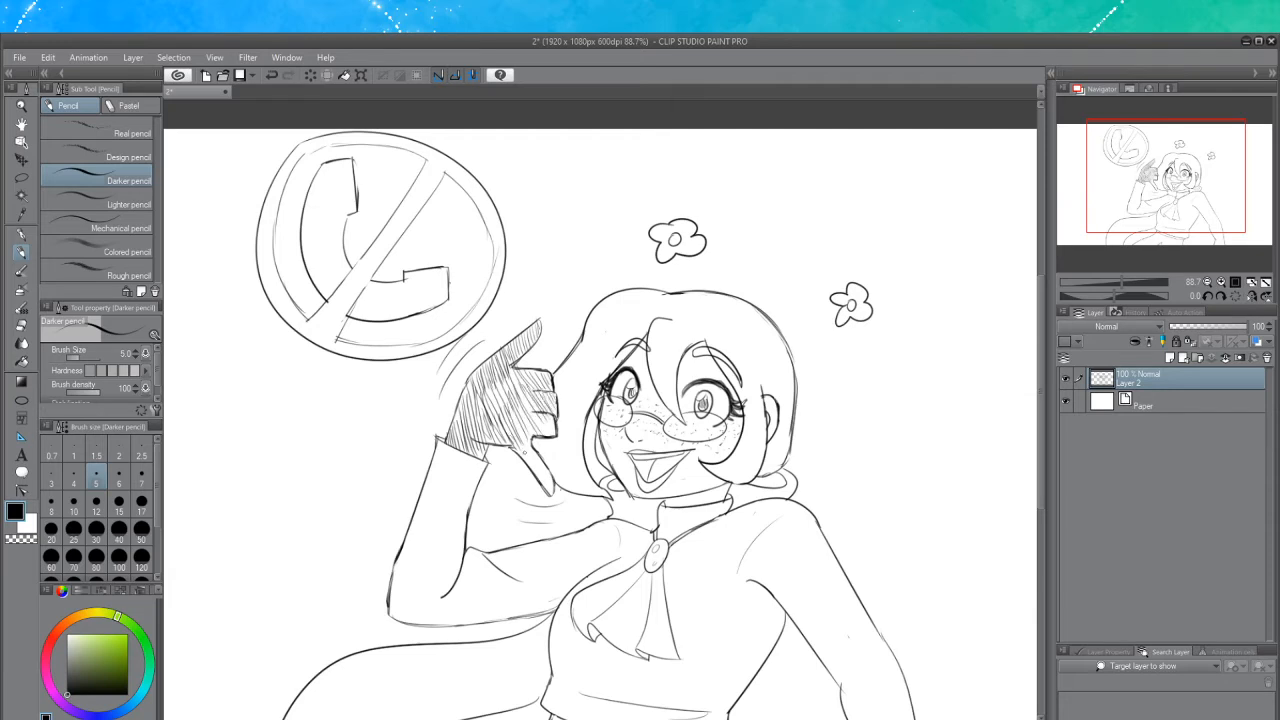
mouse_move(519, 432)
mouse_down()
mouse_move(527, 446)
mouse_move(543, 433)
mouse_up()
mouse_move(528, 384)
mouse_down()
mouse_move(528, 462)
mouse_move(543, 476)
mouse_move(538, 463)
mouse_up()
drag(534, 466, 556, 495)
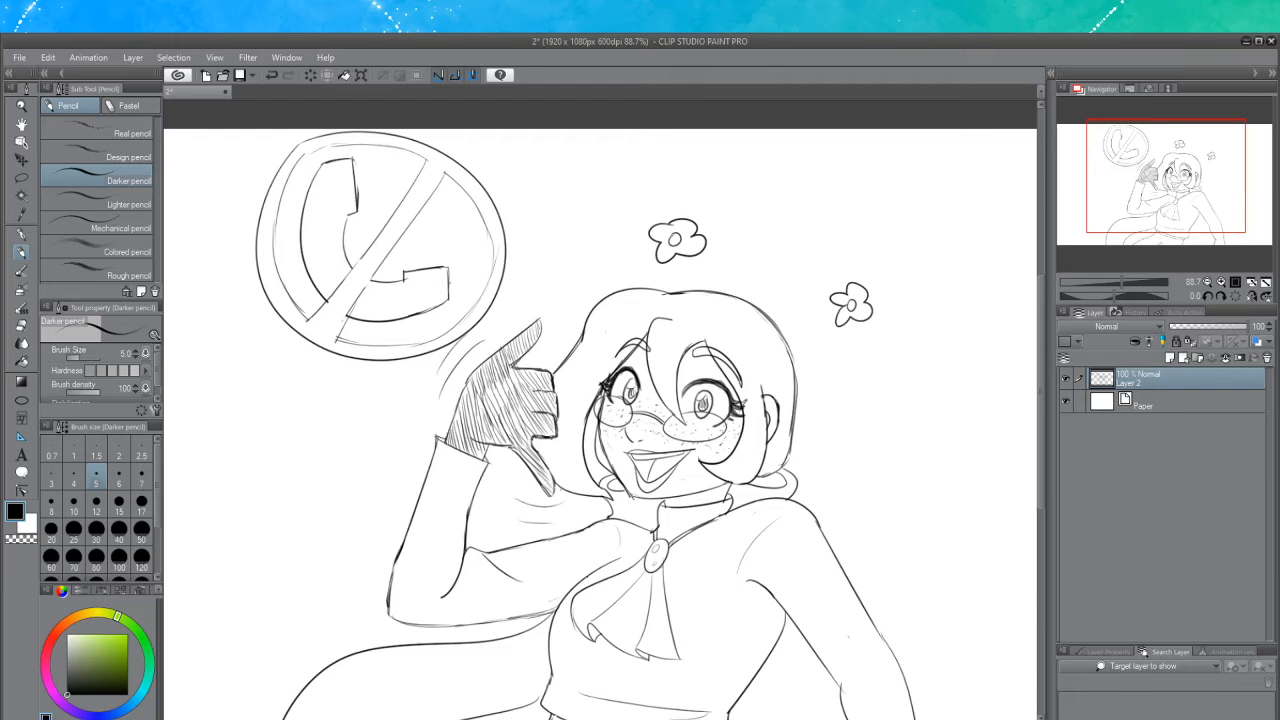
Hatch the hair on the left side and top of the head
drag(541, 445, 547, 458)
drag(544, 445, 575, 493)
mouse_move(566, 404)
mouse_down()
mouse_move(578, 448)
mouse_move(574, 436)
mouse_up()
drag(566, 388, 574, 420)
drag(583, 343, 572, 380)
drag(612, 312, 574, 396)
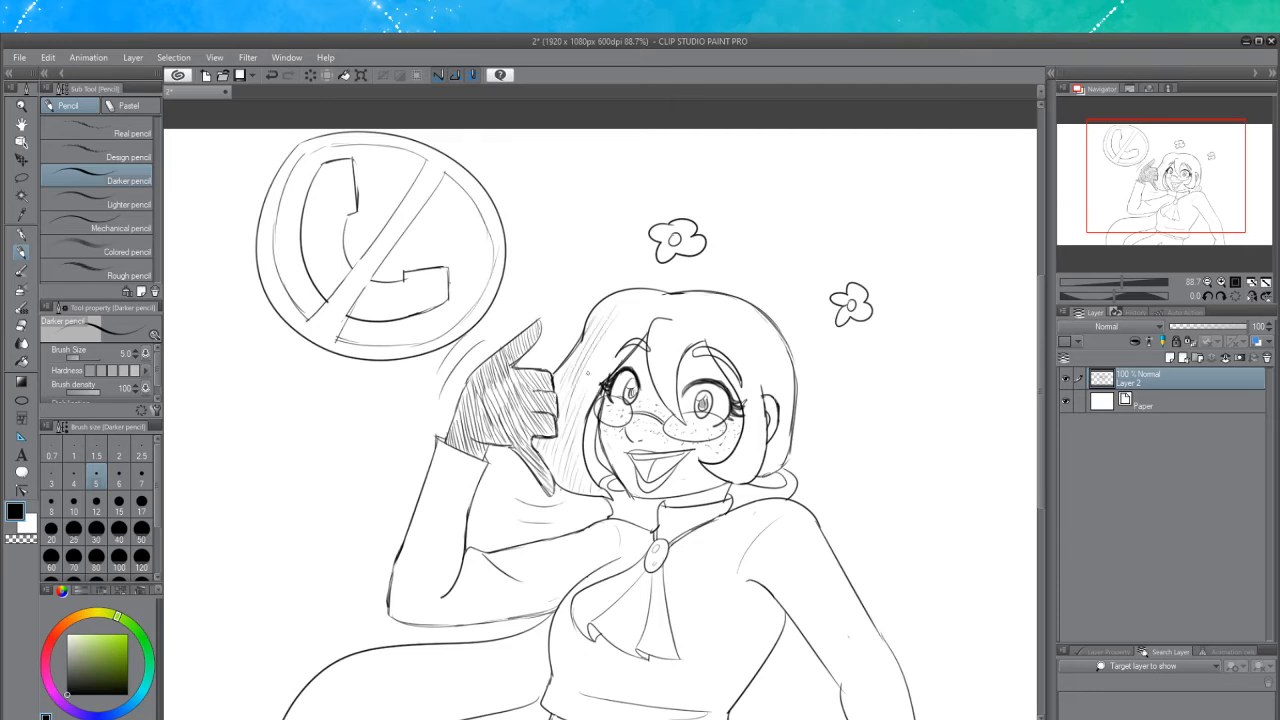
mouse_move(630, 332)
mouse_down()
mouse_move(584, 392)
mouse_move(598, 398)
mouse_move(620, 353)
mouse_up()
drag(632, 325, 611, 351)
mouse_move(637, 301)
mouse_down()
mouse_move(609, 331)
mouse_move(597, 325)
mouse_up()
mouse_move(660, 296)
mouse_down()
mouse_move(637, 327)
mouse_move(598, 316)
mouse_move(588, 338)
mouse_move(648, 320)
mouse_move(642, 332)
mouse_up()
mouse_move(670, 304)
mouse_down()
mouse_move(651, 339)
mouse_move(677, 409)
mouse_up()
drag(657, 366, 665, 388)
drag(650, 334, 656, 350)
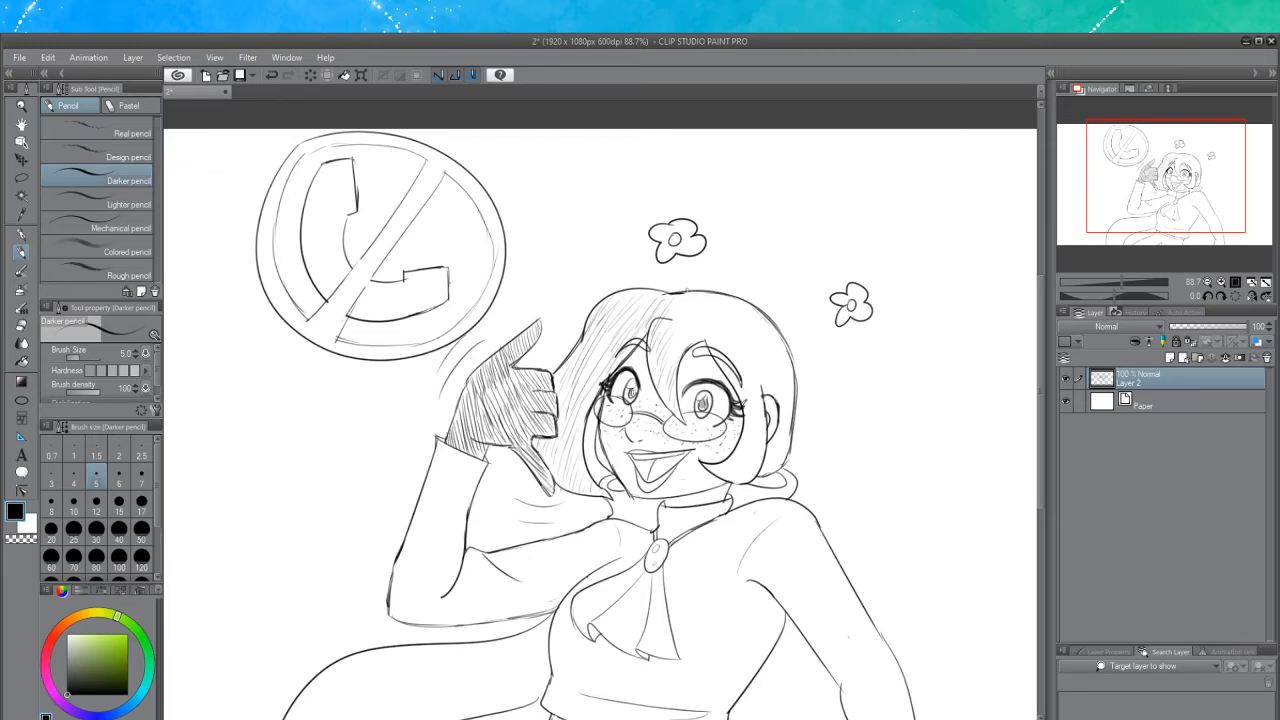
Hatch the hair along the right side of the head and face
mouse_move(681, 296)
mouse_down()
mouse_move(667, 312)
mouse_move(677, 347)
mouse_up()
mouse_move(710, 314)
mouse_down()
mouse_move(687, 350)
mouse_move(721, 335)
mouse_up()
mouse_move(748, 312)
mouse_down()
mouse_move(728, 362)
mouse_move(752, 378)
mouse_move(726, 368)
mouse_move(737, 367)
mouse_move(742, 400)
mouse_up()
drag(767, 370, 750, 422)
drag(751, 419, 737, 445)
drag(753, 433, 735, 460)
drag(737, 461, 723, 477)
mouse_move(762, 428)
mouse_down()
mouse_move(734, 472)
mouse_move(750, 482)
mouse_up()
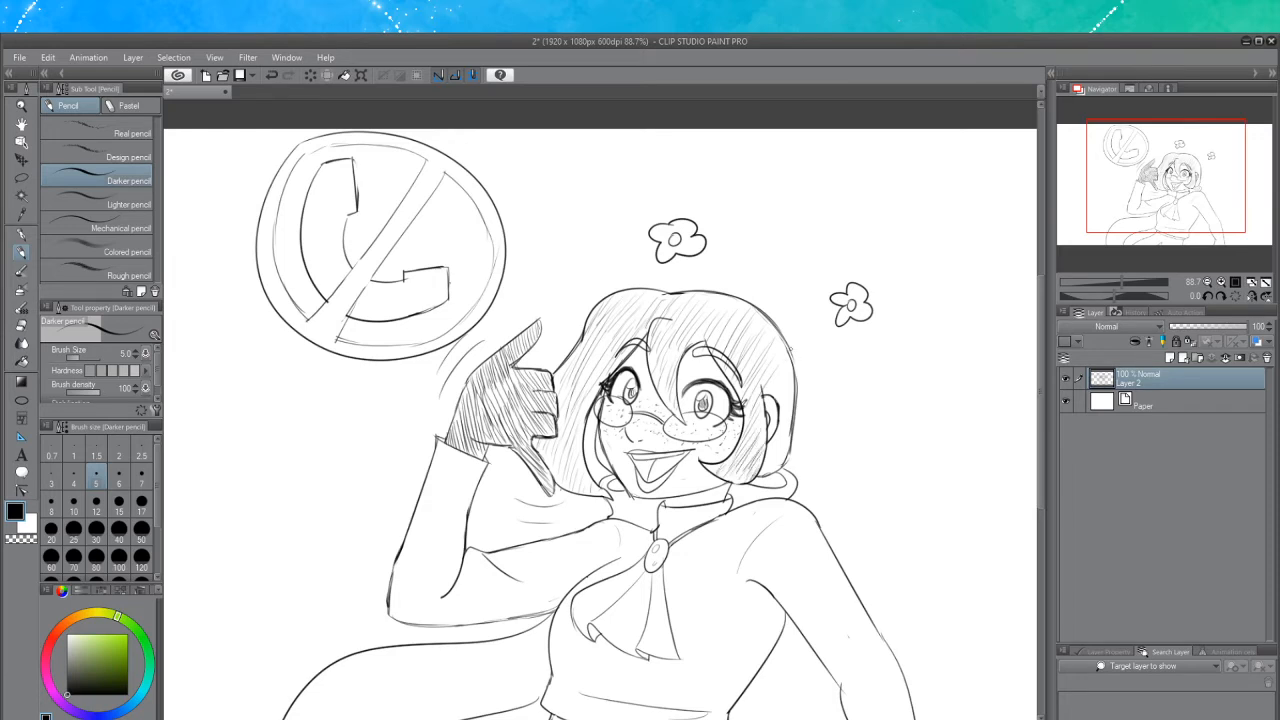
drag(783, 349, 761, 401)
drag(785, 363, 765, 401)
mouse_move(787, 377)
mouse_down()
mouse_move(762, 470)
mouse_move(773, 471)
mouse_up()
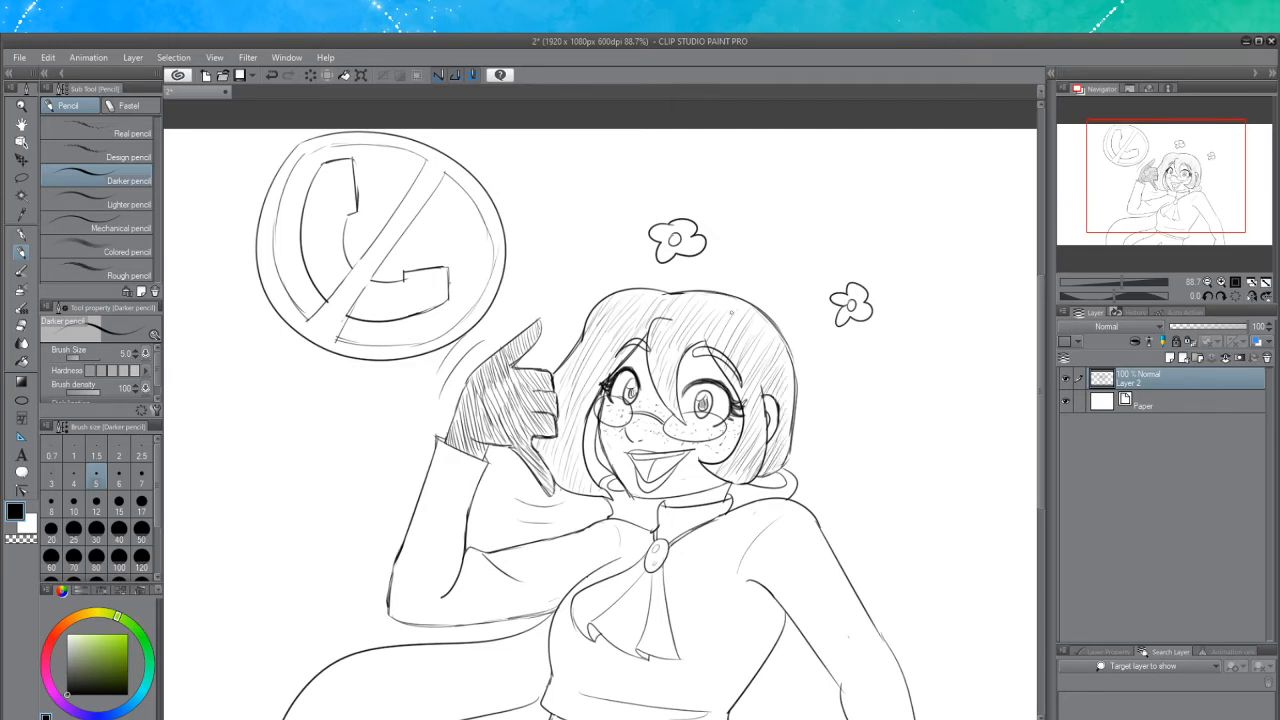
mouse_move(736, 310)
mouse_down()
mouse_move(718, 342)
mouse_move(701, 322)
mouse_move(742, 342)
mouse_move(752, 364)
mouse_up()
Darken both eyebrows with short pencil strokes
mouse_move(646, 338)
mouse_down()
mouse_move(624, 350)
mouse_move(634, 344)
mouse_up()
drag(648, 338, 634, 348)
drag(722, 352, 692, 354)
mouse_move(724, 352)
mouse_down()
mouse_move(696, 352)
mouse_move(730, 362)
mouse_move(704, 364)
mouse_up()
drag(710, 349, 696, 357)
drag(722, 351, 708, 356)
Start hatching the long flowing hair below the raised arm, undoing the last six strokes
drag(1039, 368, 1043, 427)
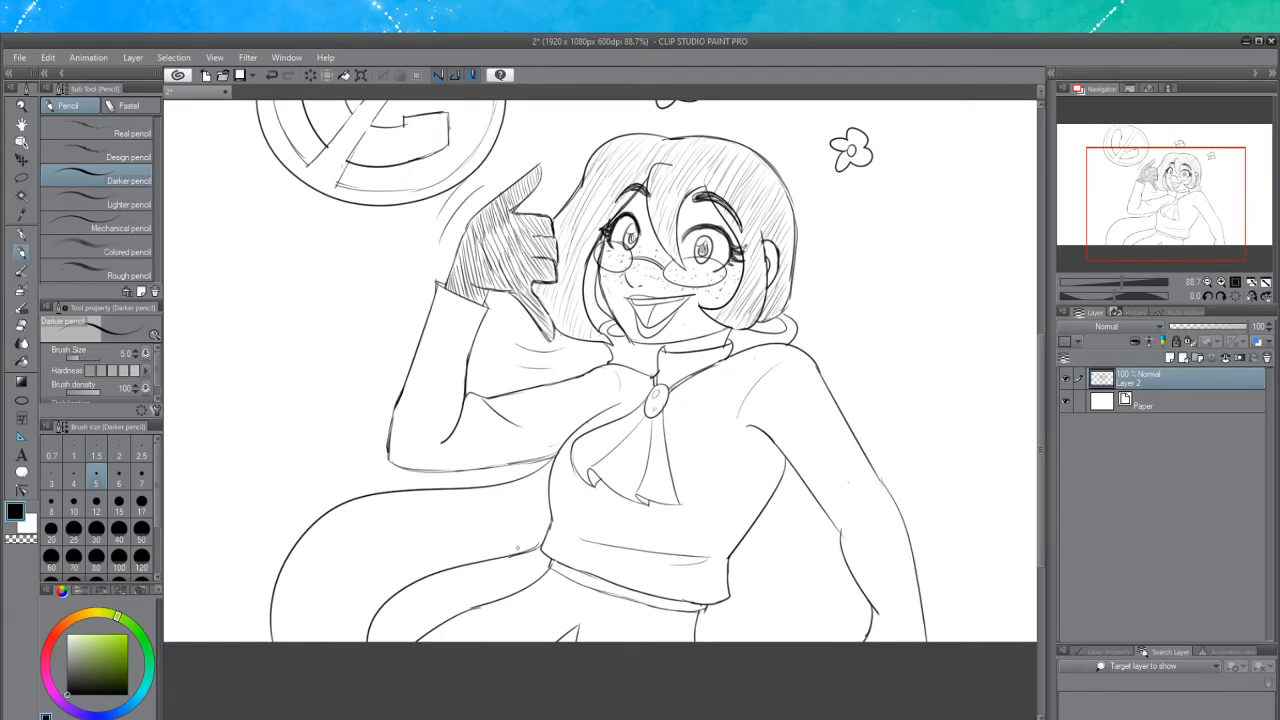
drag(545, 466, 496, 548)
mouse_move(544, 488)
mouse_down()
mouse_move(523, 529)
mouse_move(543, 525)
mouse_move(503, 499)
mouse_move(476, 544)
mouse_up()
drag(532, 482, 466, 542)
drag(520, 484, 448, 548)
drag(500, 494, 430, 552)
drag(484, 494, 408, 560)
drag(462, 500, 392, 562)
drag(450, 500, 384, 568)
drag(438, 504, 372, 566)
drag(434, 492, 362, 560)
mouse_move(420, 494)
mouse_down()
mouse_move(344, 572)
mouse_move(388, 518)
mouse_up()
drag(408, 494, 348, 564)
drag(386, 514, 341, 567)
drag(400, 496, 330, 581)
key(ctrl+z)
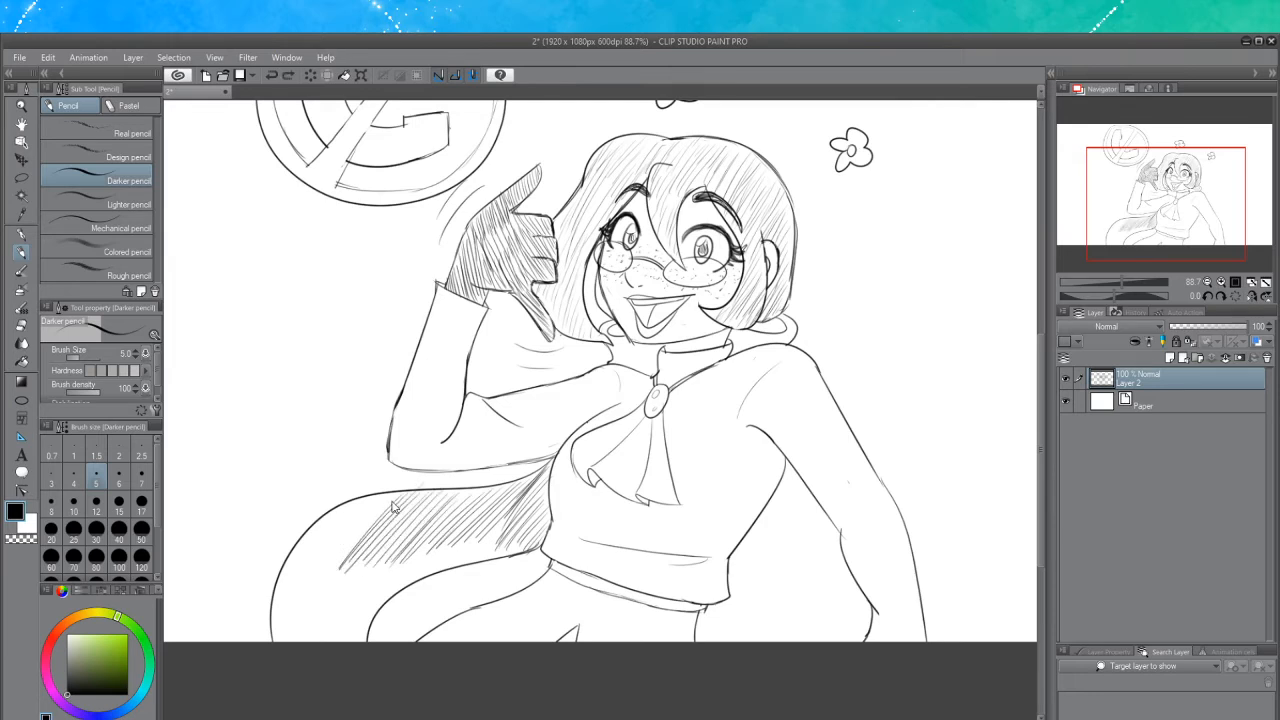
key(ctrl+z)
key(ctrl+z)
key(ctrl+z)
key(ctrl+z)
key(ctrl+z)
Hatch the flowing hair with long diagonal strokes down to the canvas edge
drag(404, 508, 358, 562)
drag(420, 490, 350, 558)
drag(404, 496, 332, 578)
drag(372, 528, 334, 572)
drag(374, 518, 312, 578)
drag(382, 504, 306, 576)
mouse_move(368, 504)
mouse_down()
mouse_move(302, 578)
mouse_move(332, 532)
mouse_up()
drag(336, 526, 288, 584)
mouse_move(336, 518)
mouse_down()
mouse_move(292, 566)
mouse_move(276, 620)
mouse_up()
drag(306, 578, 278, 630)
mouse_move(314, 566)
mouse_down()
mouse_move(280, 638)
mouse_move(294, 636)
mouse_up()
drag(338, 560, 286, 640)
drag(324, 572, 290, 638)
drag(348, 554, 296, 640)
mouse_move(366, 548)
mouse_down()
mouse_move(300, 642)
mouse_move(344, 578)
mouse_up()
drag(348, 578, 306, 640)
drag(380, 546, 320, 640)
mouse_move(394, 536)
mouse_down()
mouse_move(330, 636)
mouse_move(356, 606)
mouse_up()
drag(356, 608, 336, 642)
drag(396, 556, 336, 642)
drag(378, 560, 326, 640)
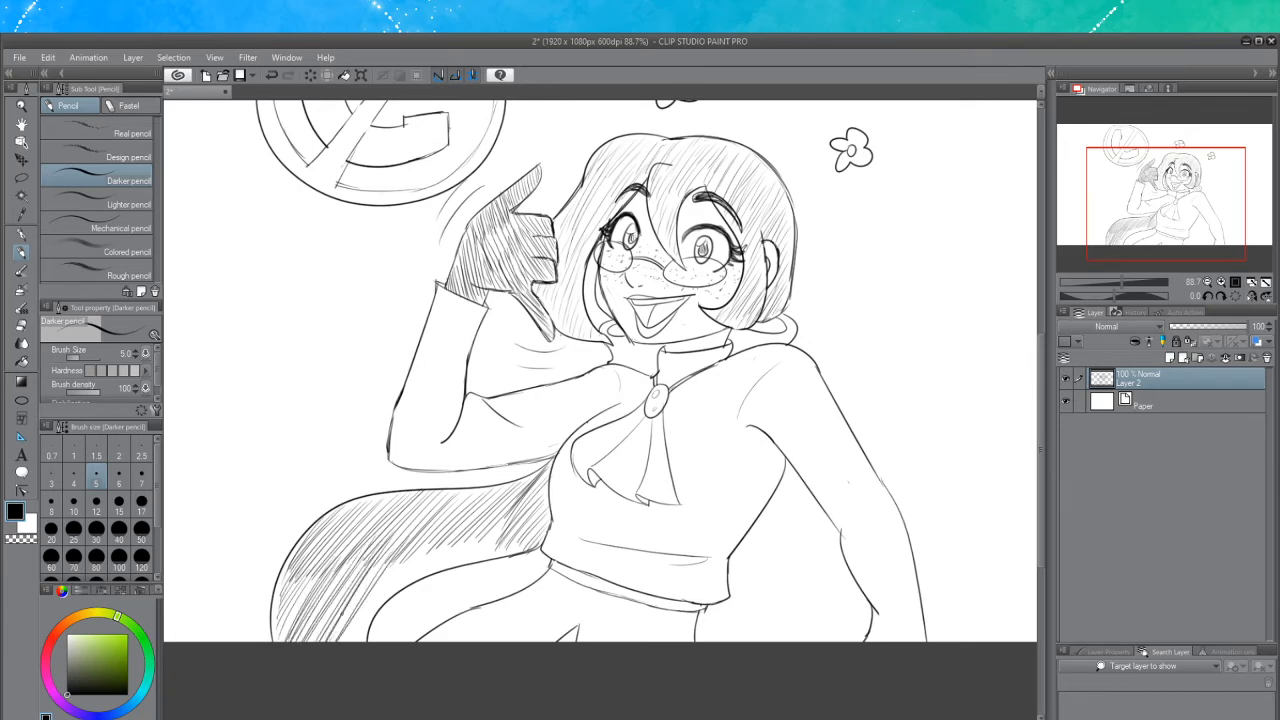
Fill the rest of the flowing hair with hatching up to the waist
drag(400, 540, 358, 600)
drag(360, 602, 332, 642)
drag(382, 566, 334, 640)
drag(370, 570, 332, 640)
drag(396, 552, 342, 638)
mouse_move(398, 562)
mouse_down()
mouse_move(352, 634)
mouse_move(376, 600)
mouse_up()
drag(378, 600, 356, 642)
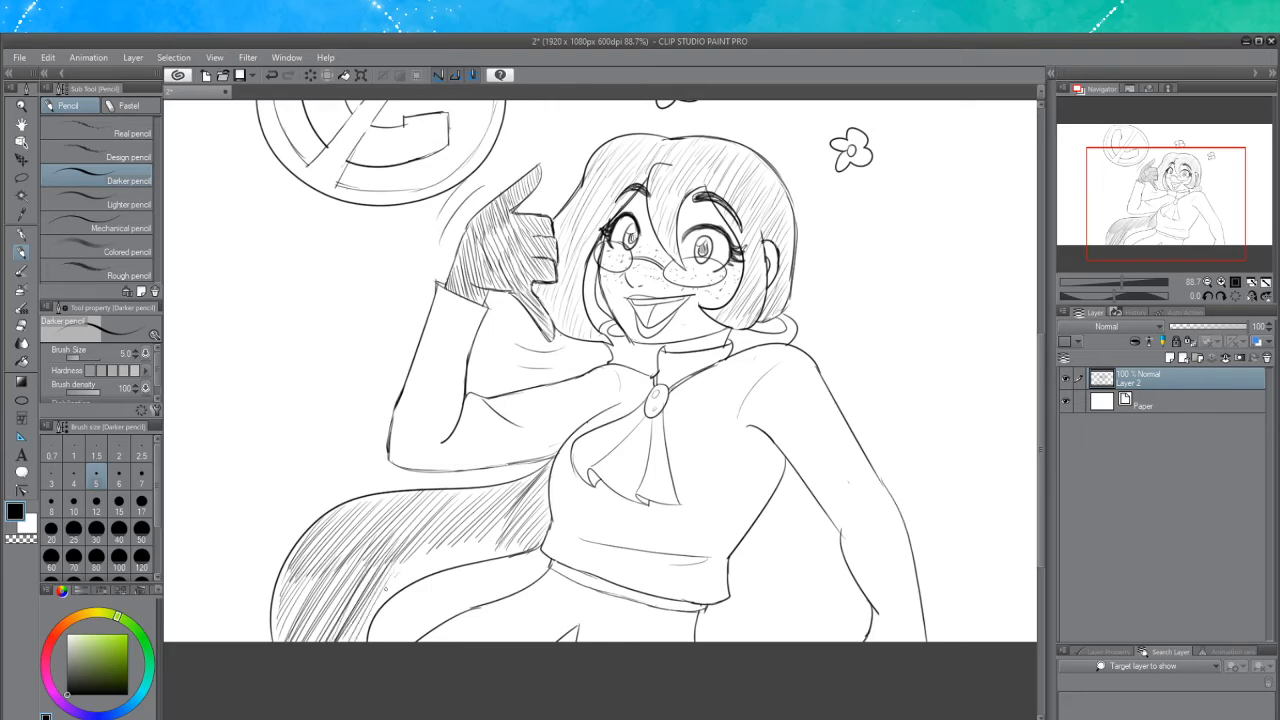
drag(396, 580, 358, 642)
drag(404, 556, 380, 592)
drag(424, 538, 386, 590)
drag(434, 538, 398, 590)
mouse_move(446, 532)
mouse_down()
mouse_move(400, 588)
mouse_move(440, 568)
mouse_up()
drag(480, 532, 458, 568)
drag(496, 524, 468, 562)
drag(504, 524, 480, 556)
drag(508, 532, 493, 557)
drag(511, 541, 505, 555)
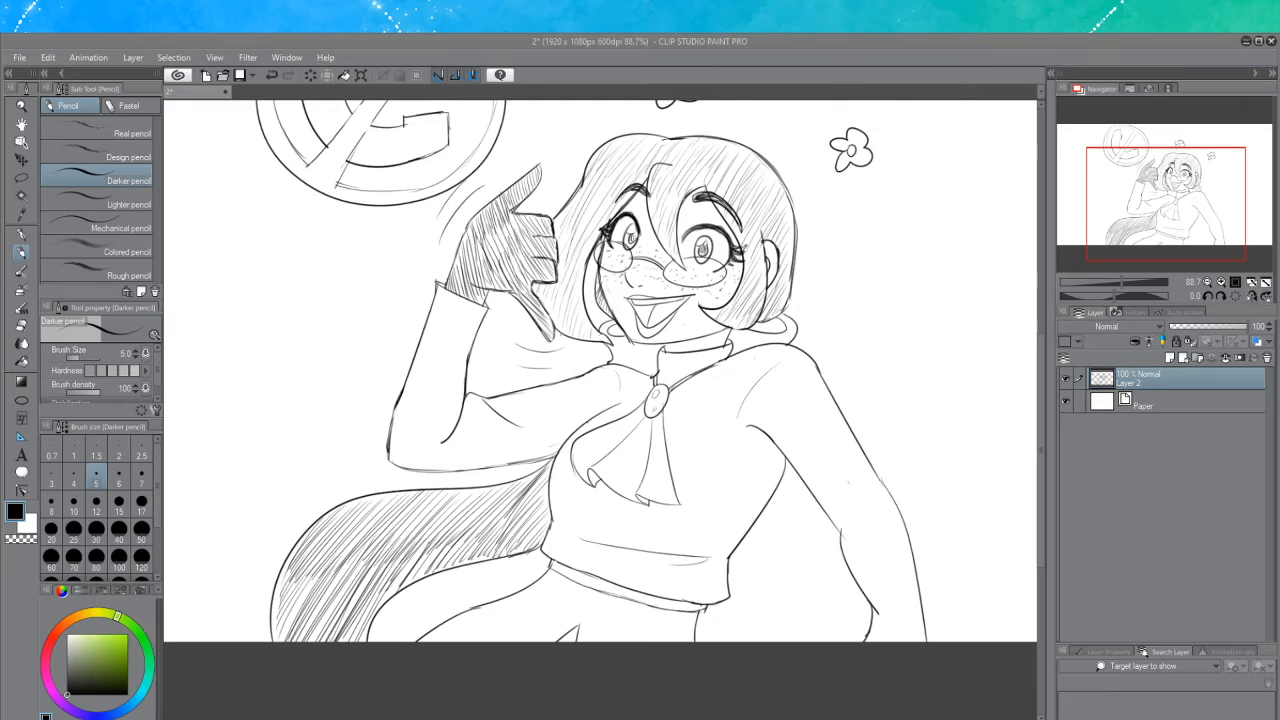
Save the finished sketch as 14.jpg
click(791, 42)
scroll(843, 285, down, 2)
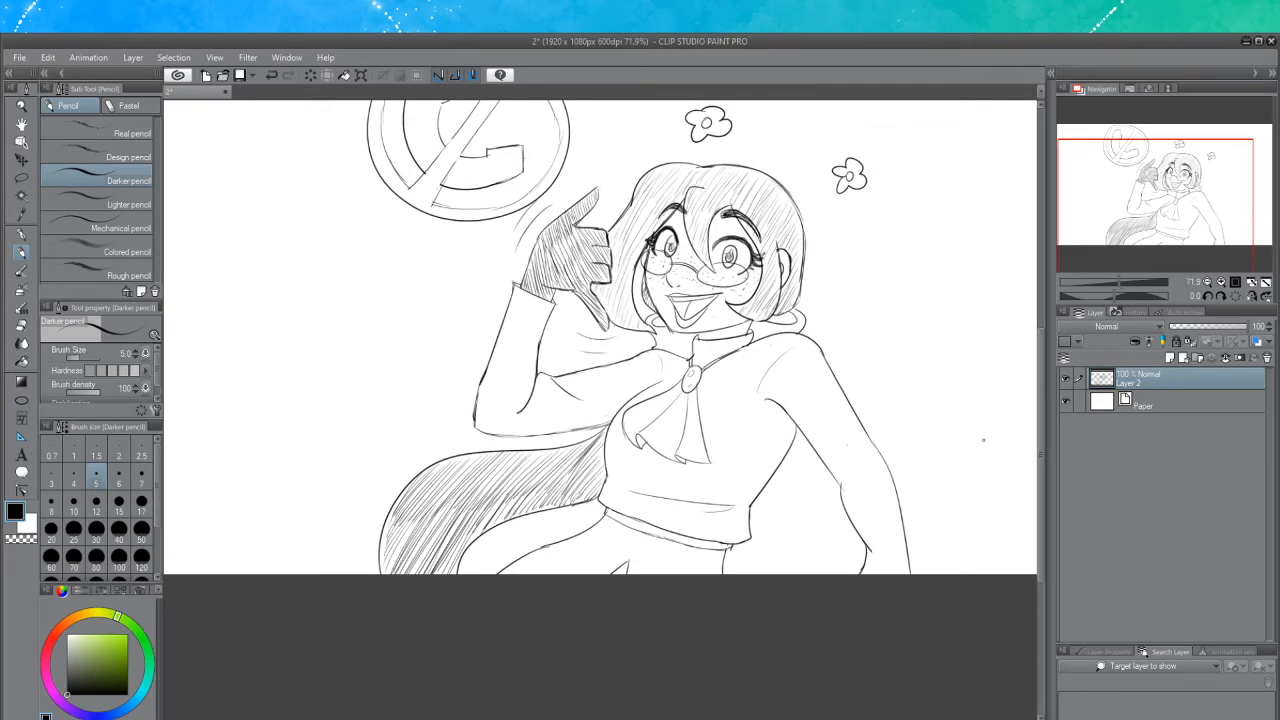
drag(1039, 453, 1046, 405)
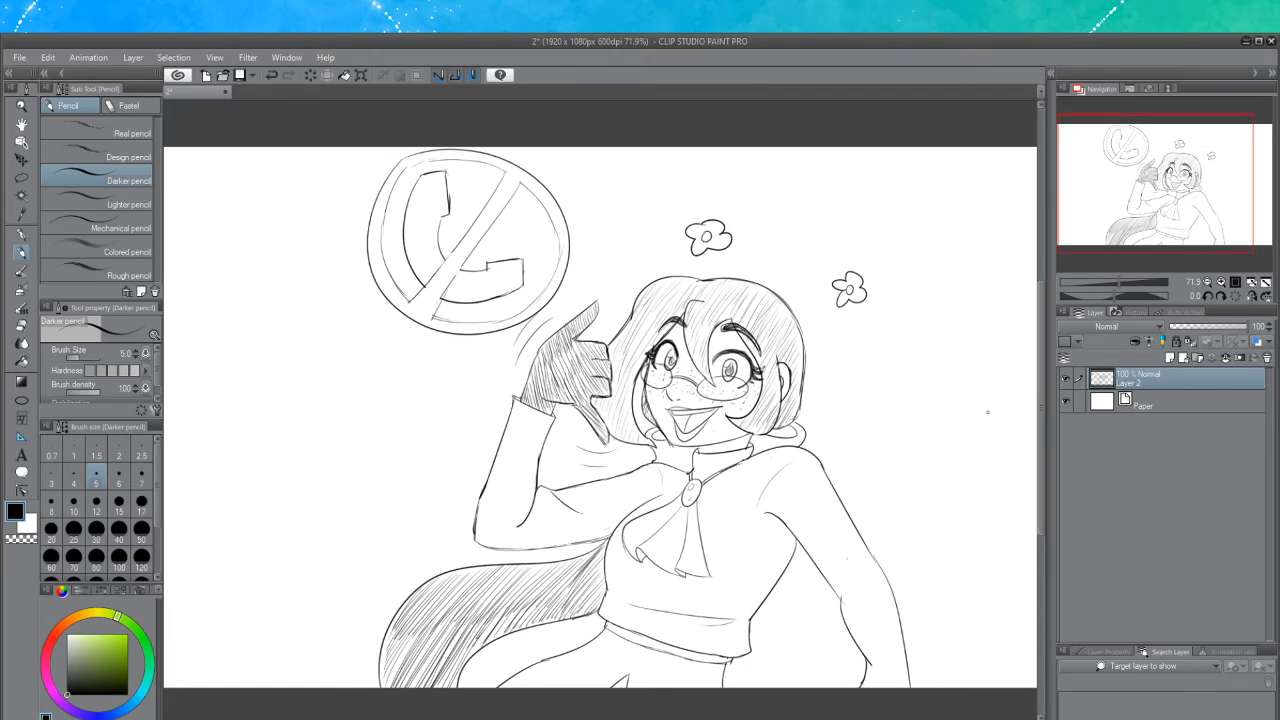
scroll(988, 418, down, 1)
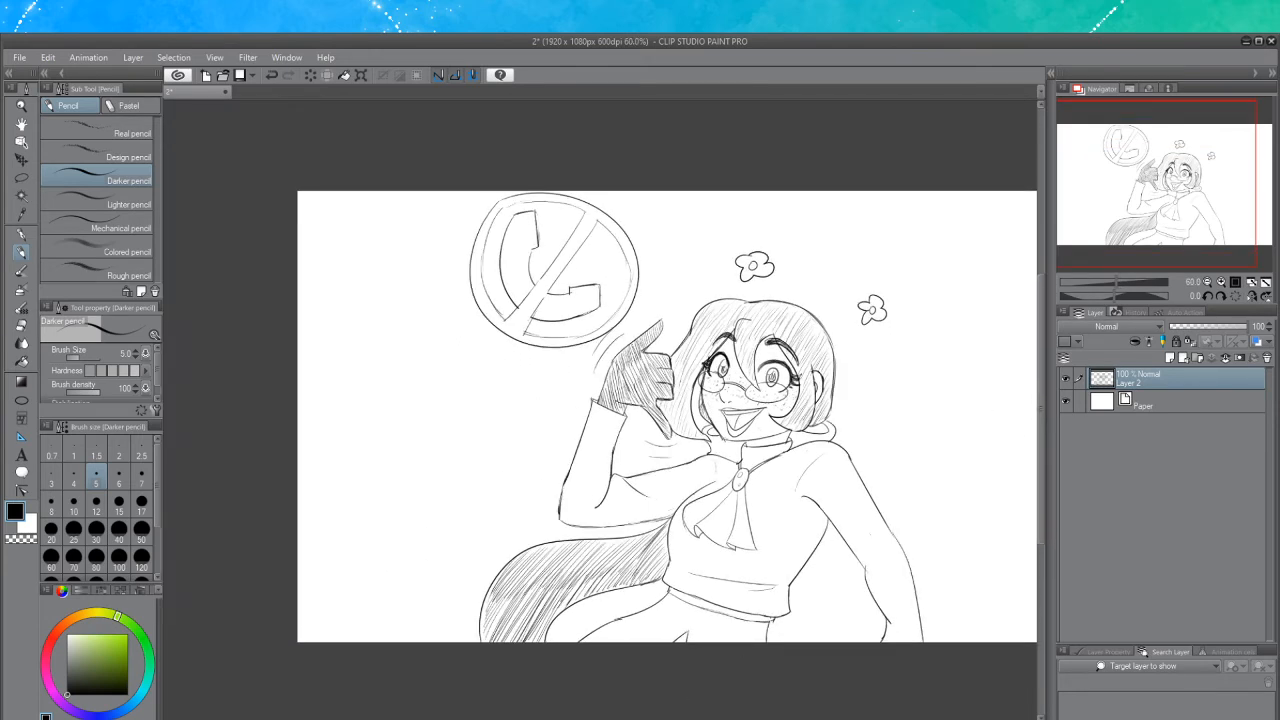
drag(562, 717, 600, 717)
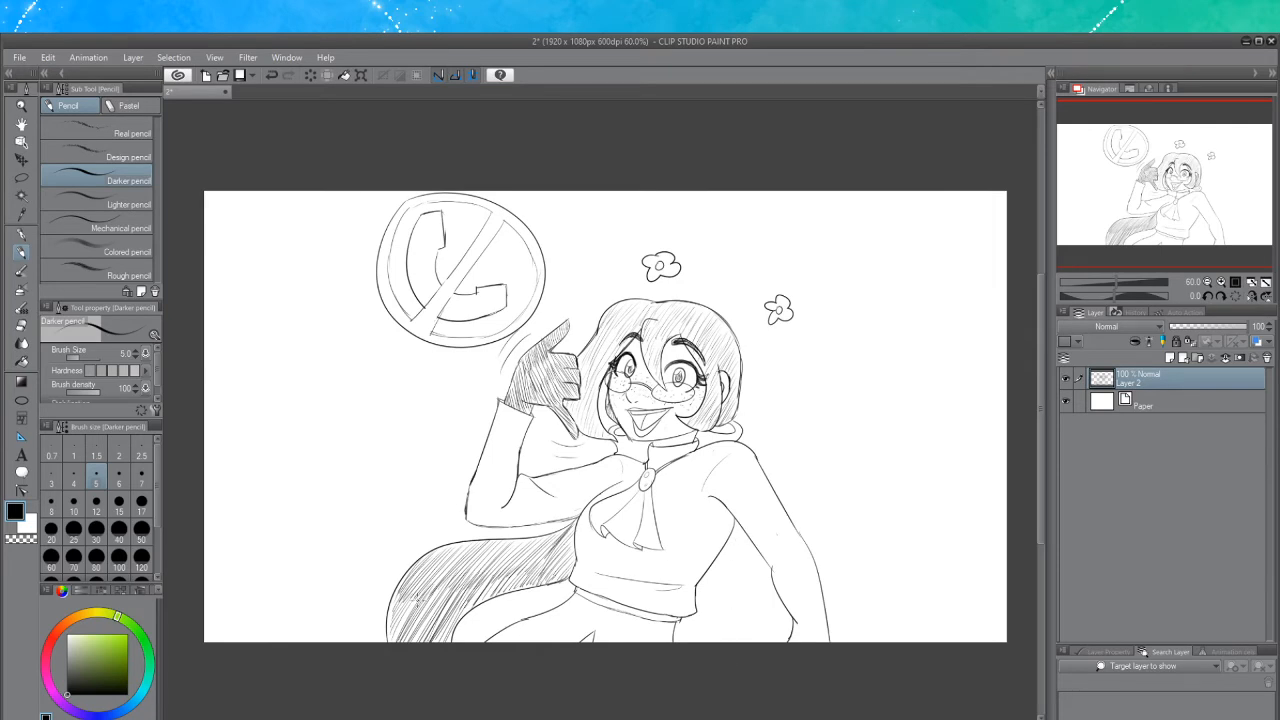
scroll(418, 597, up, 1)
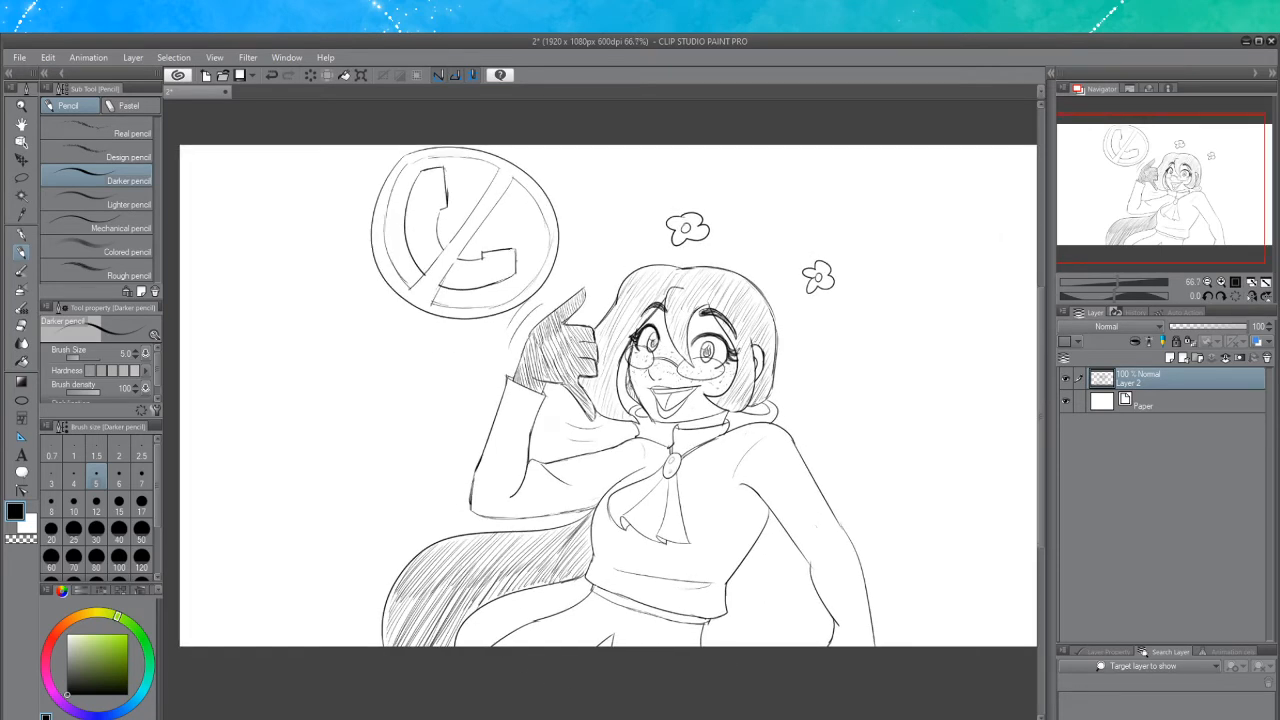
drag(600, 717, 587, 717)
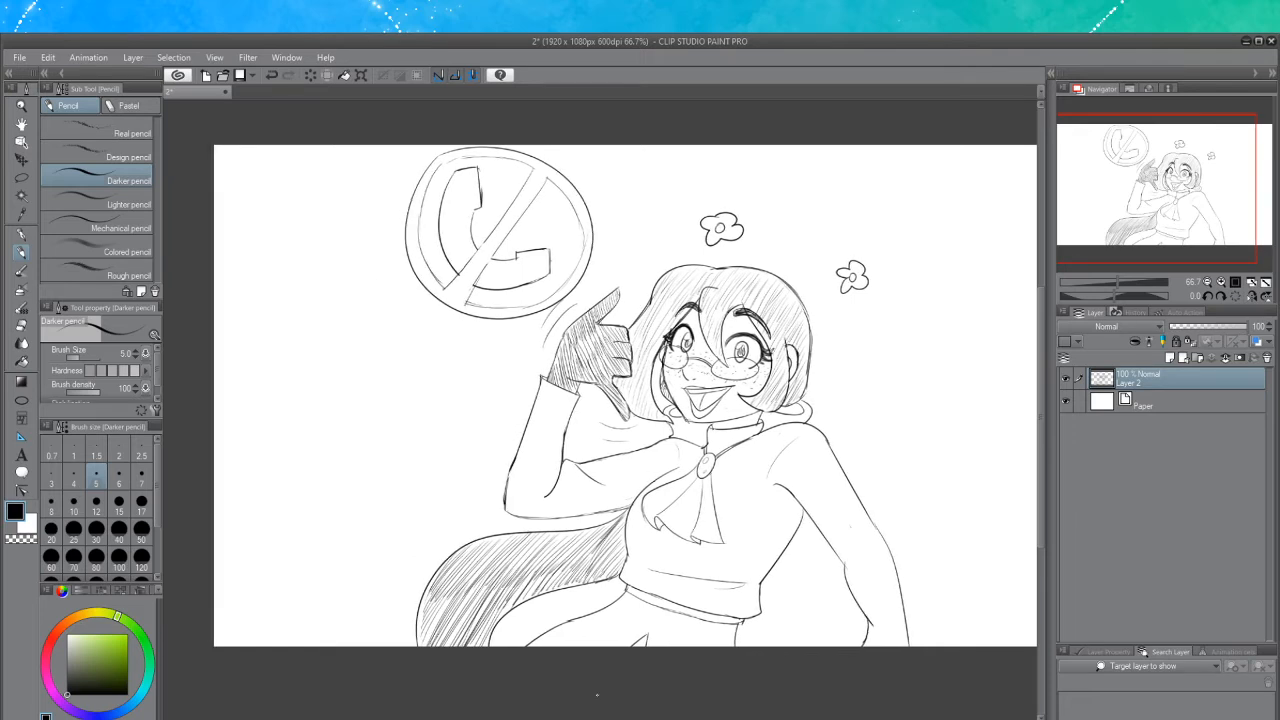
scroll(427, 614, up, 2)
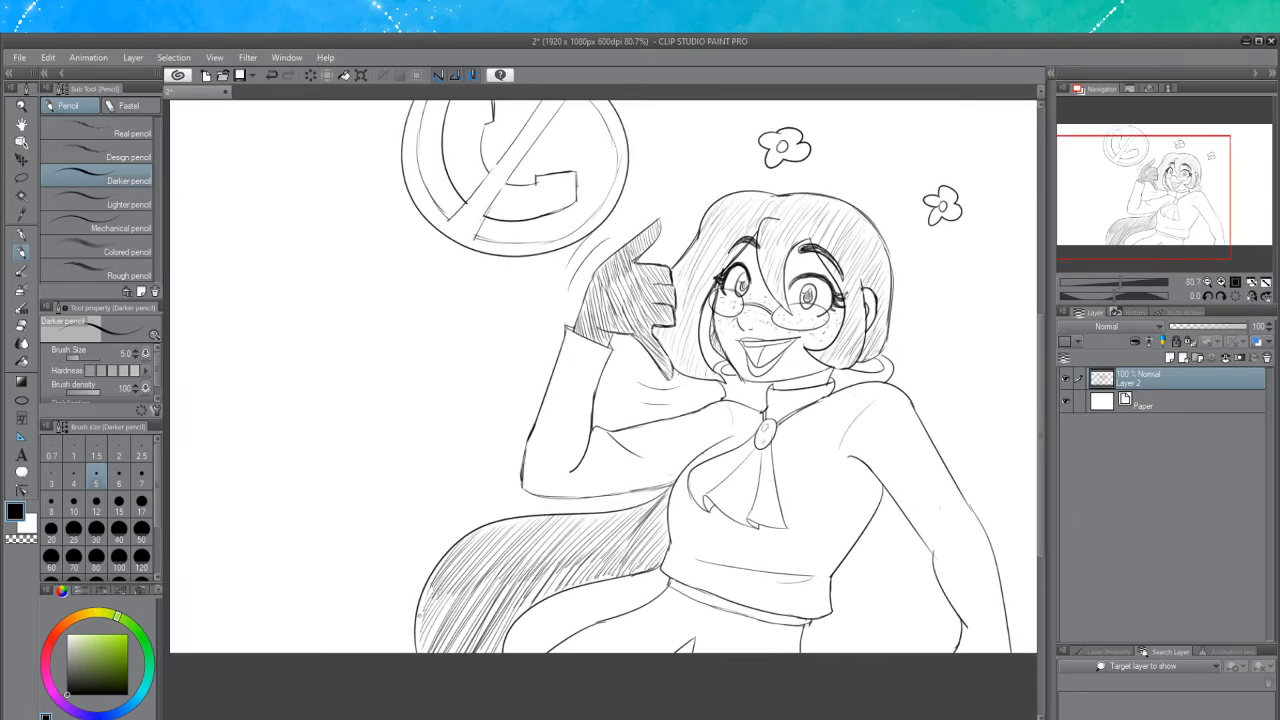
scroll(419, 617, down, 1)
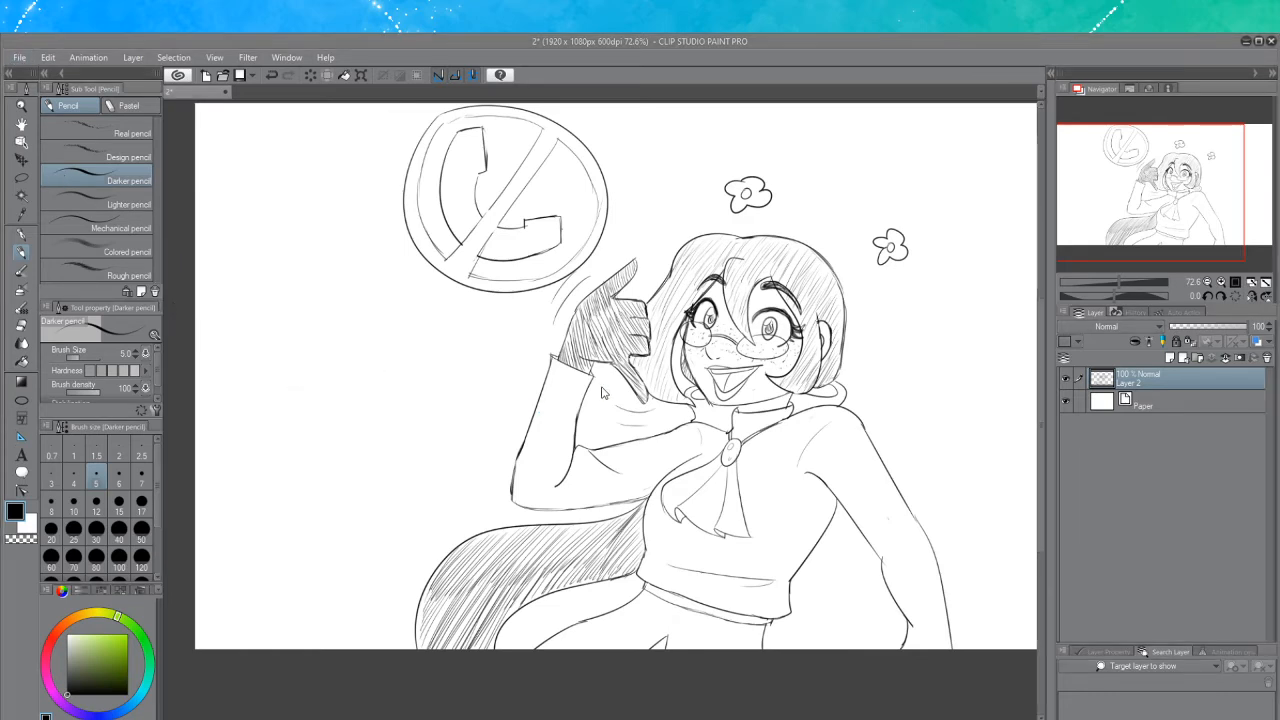
key(ctrl+s)
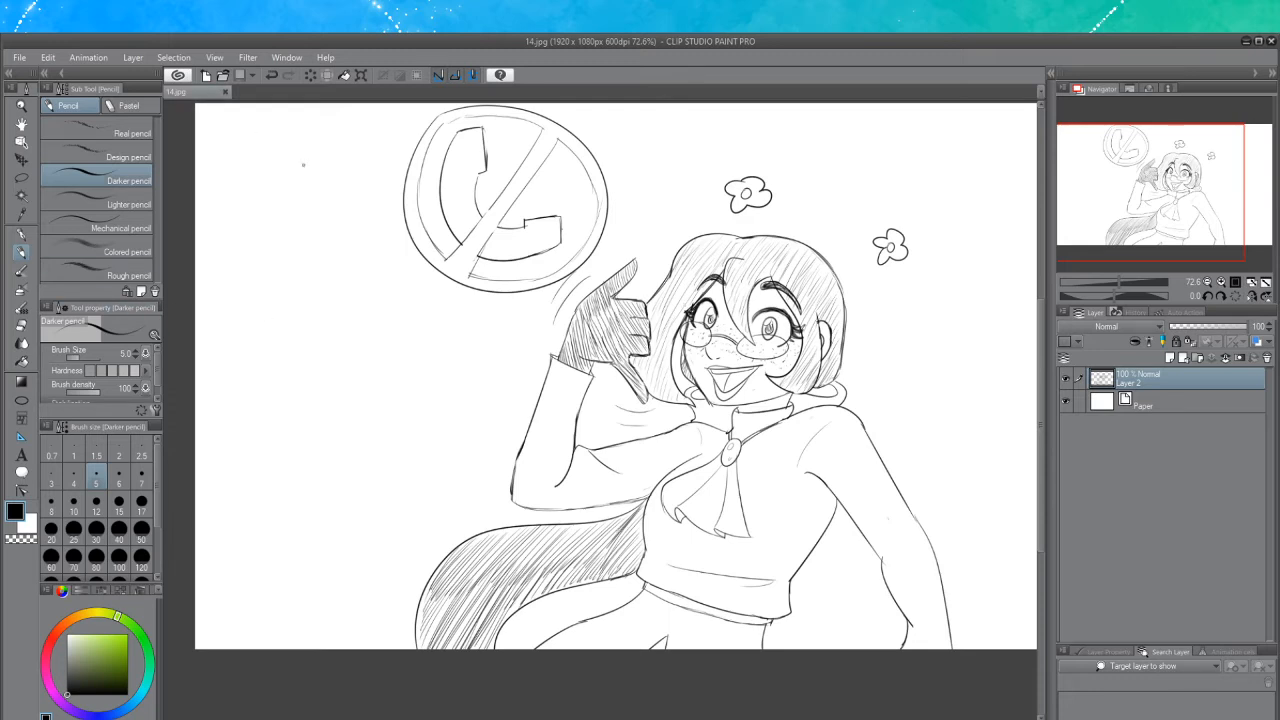
Select the whole canvas and delete the sketch from the layer
scroll(367, 196, down, 2)
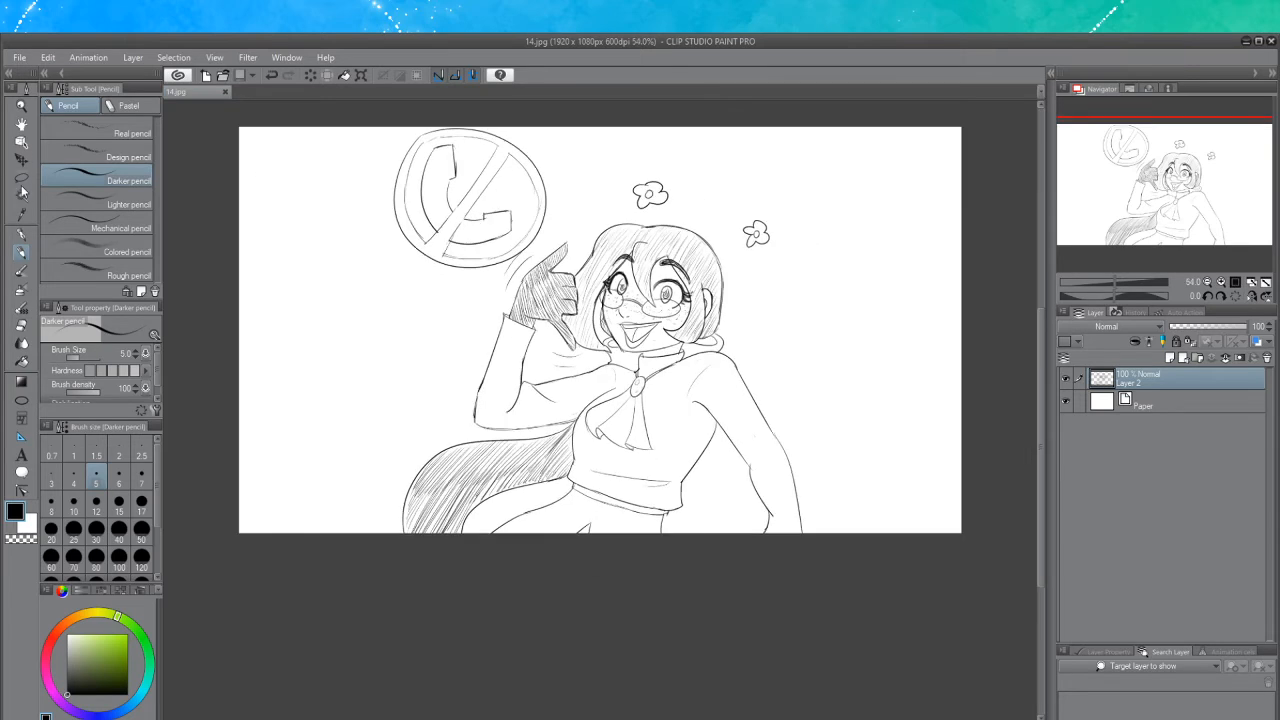
click(21, 178)
click(88, 131)
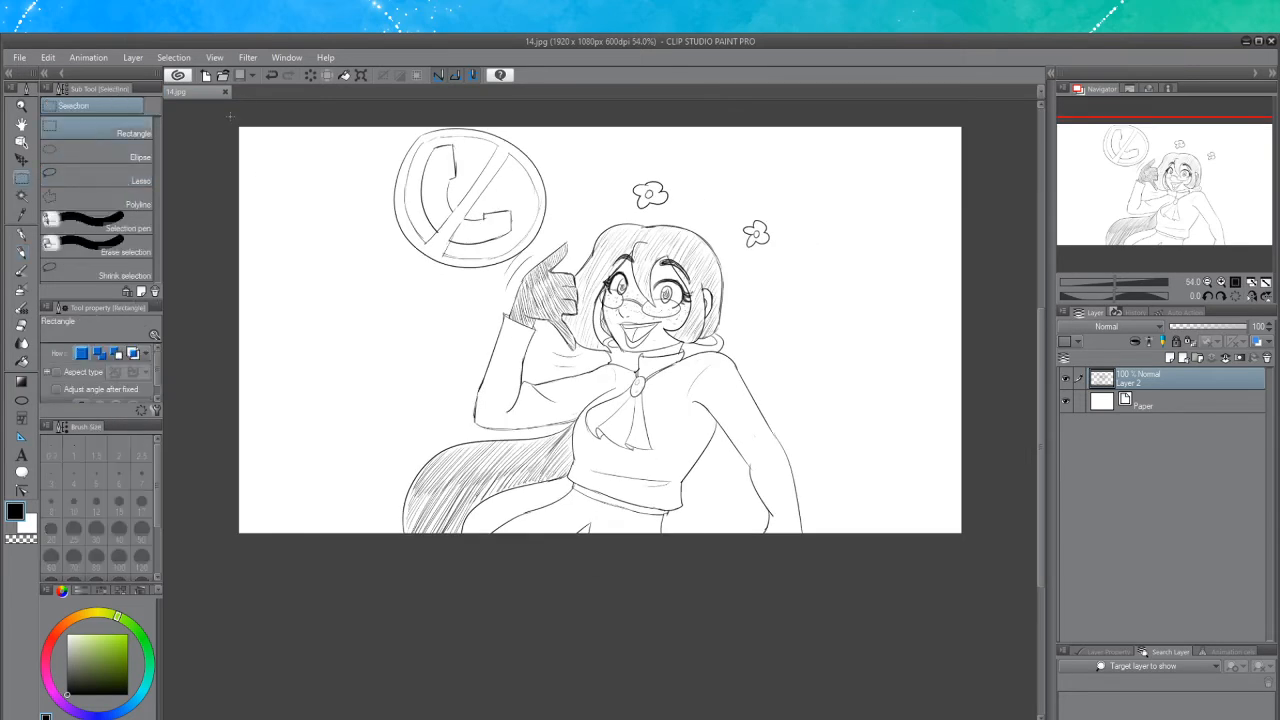
drag(230, 116, 981, 554)
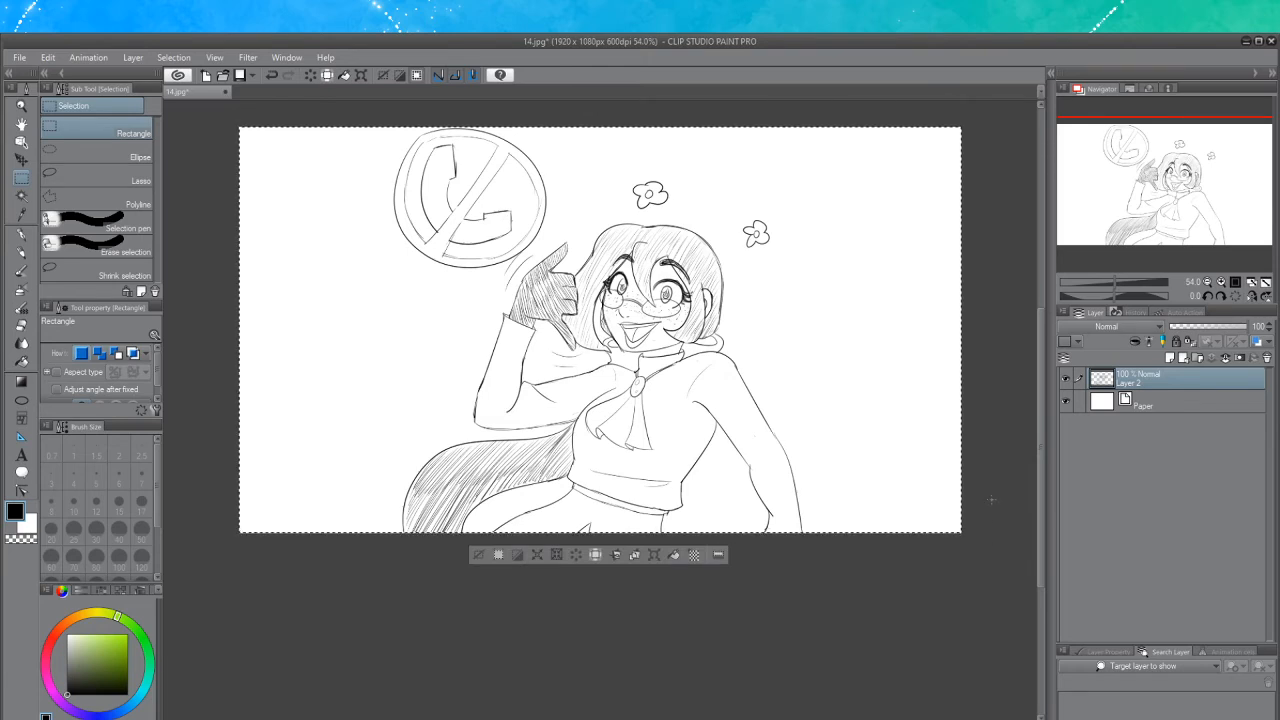
key(ctrl+z)
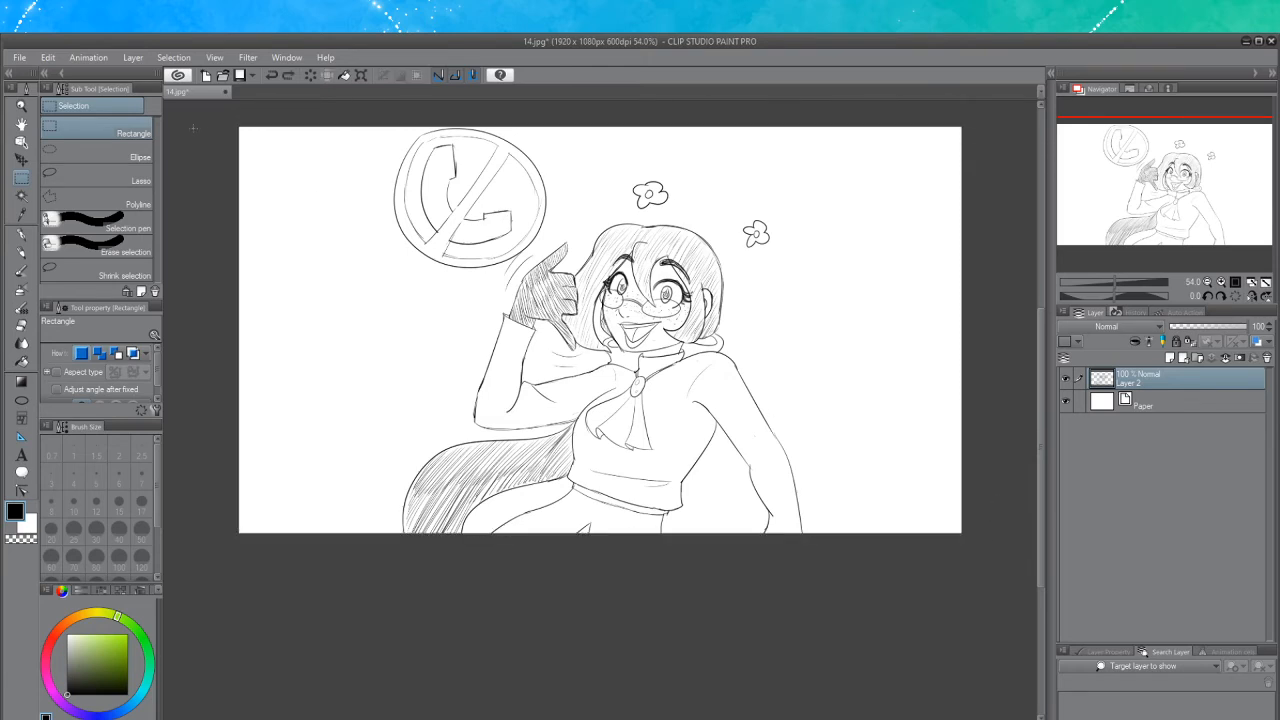
key(ctrl+y)
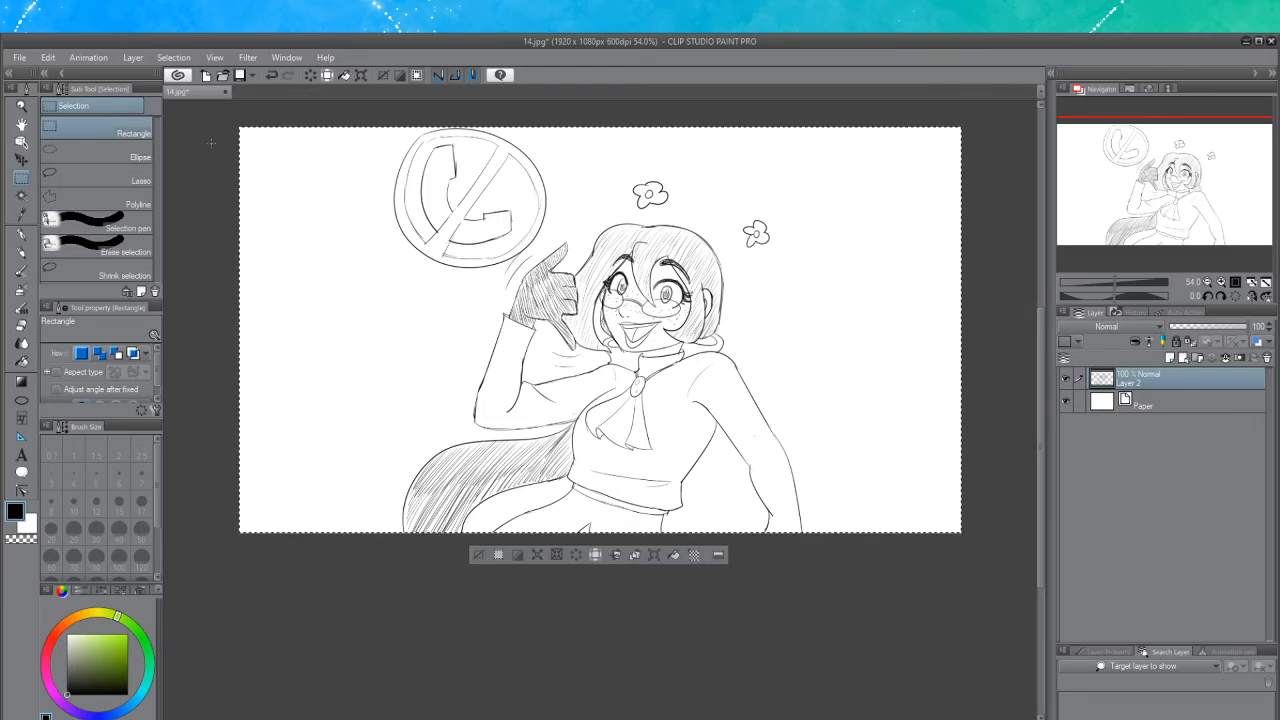
key(Delete)
key(ctrl+d)
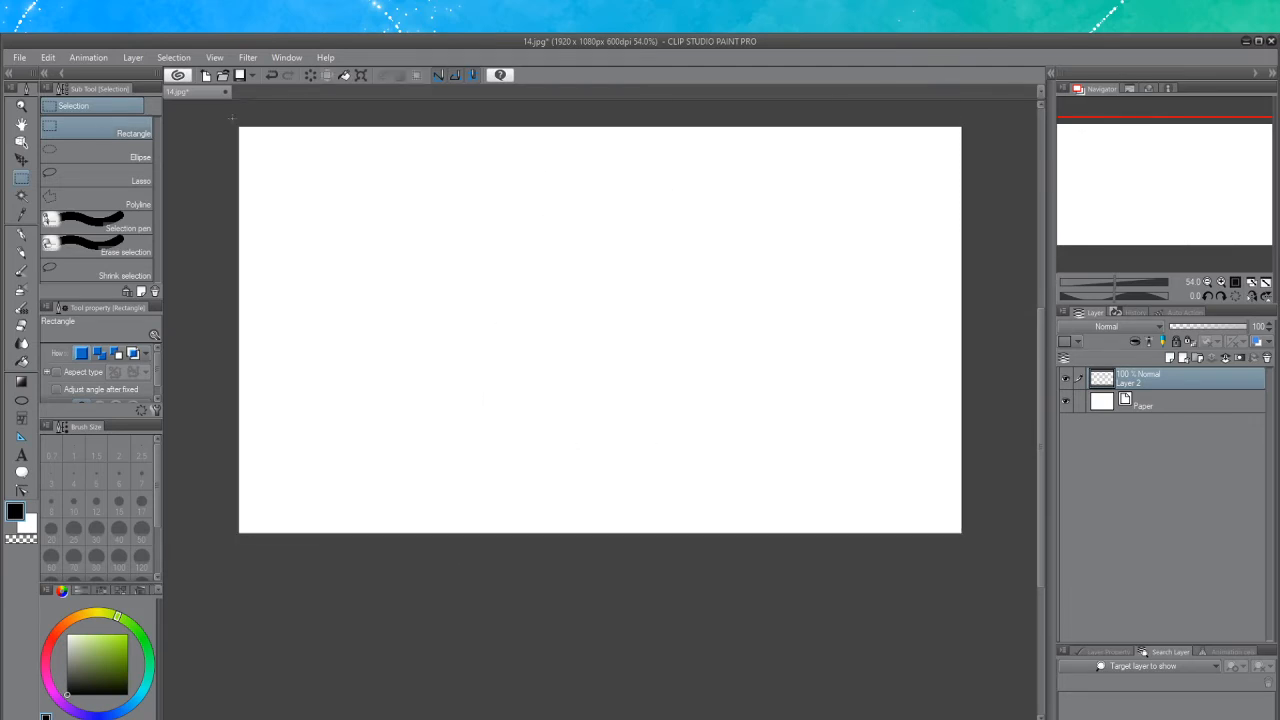
Return to the Darker pencil on the blank canvas
click(22, 252)
scroll(564, 302, up, 1)
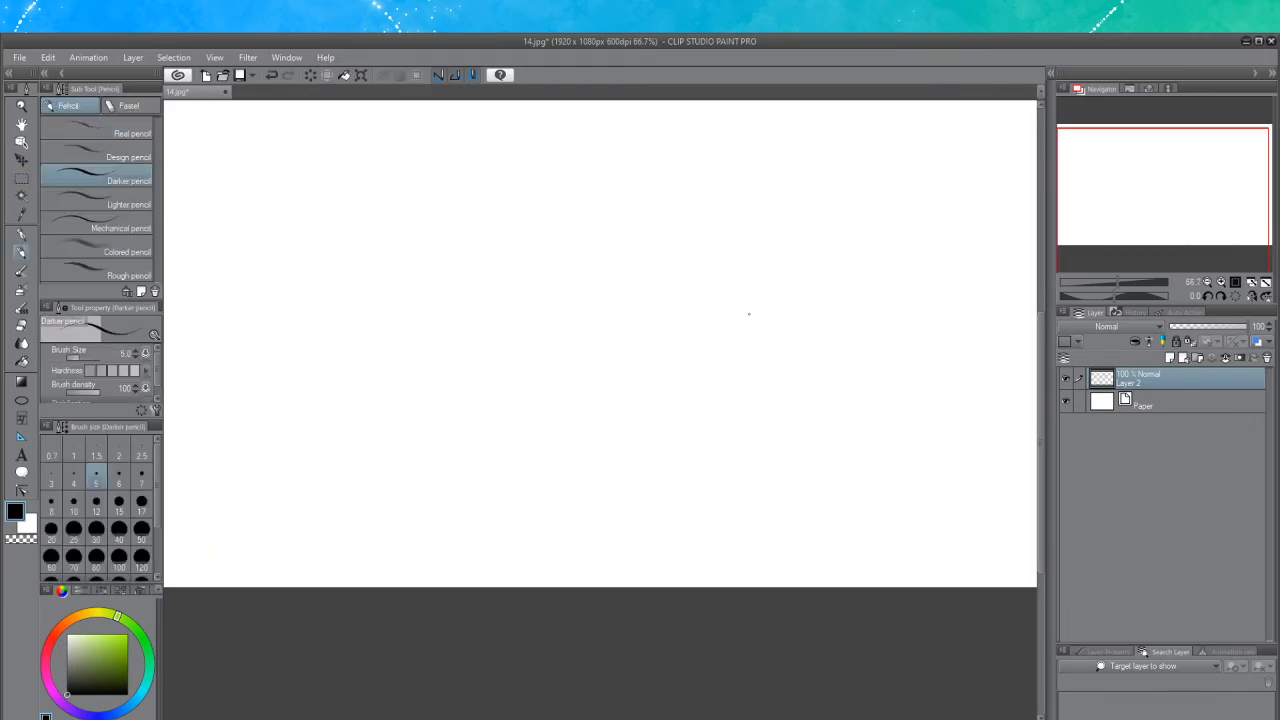
drag(1041, 396, 1041, 371)
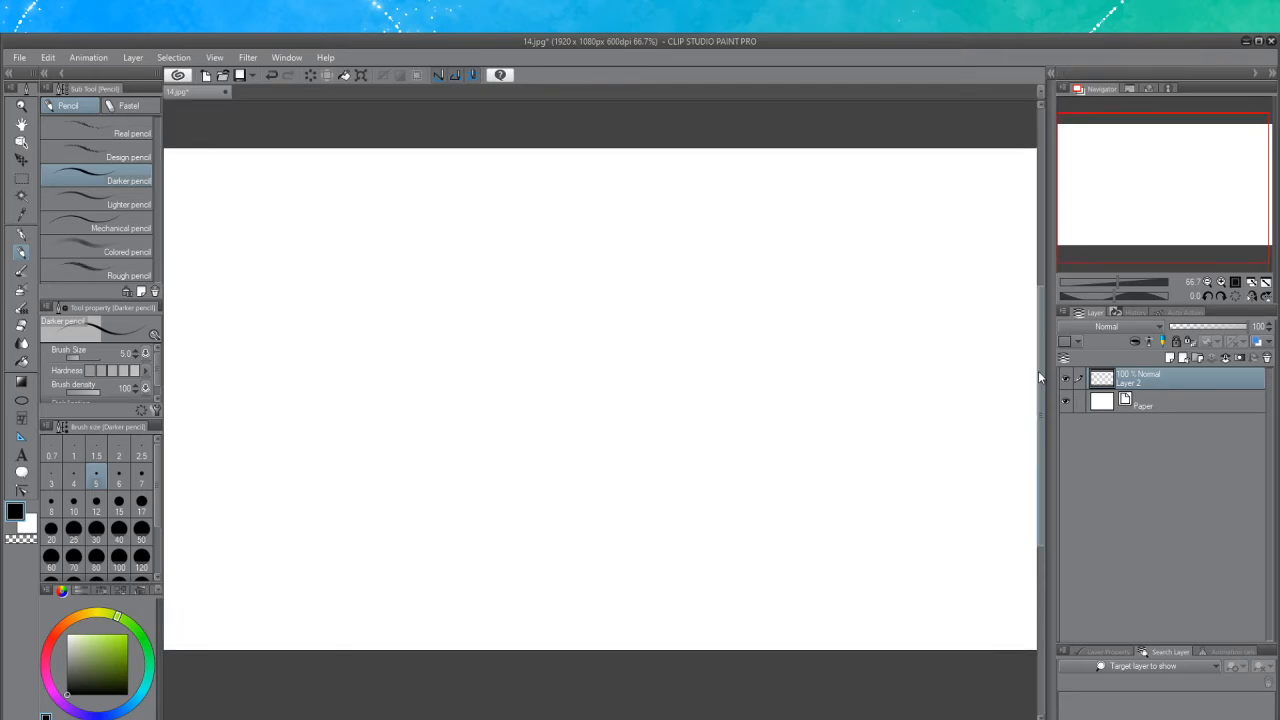
scroll(797, 349, down, 1)
scroll(796, 350, up, 2)
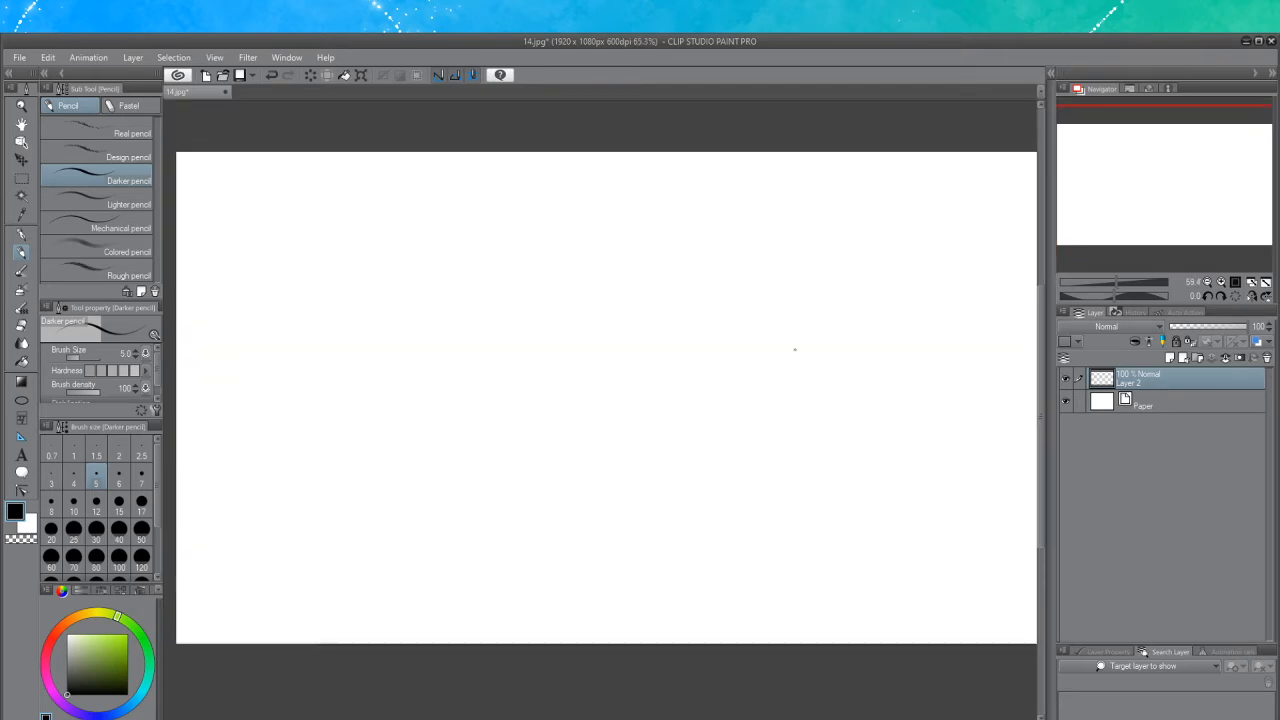
scroll(792, 350, down, 1)
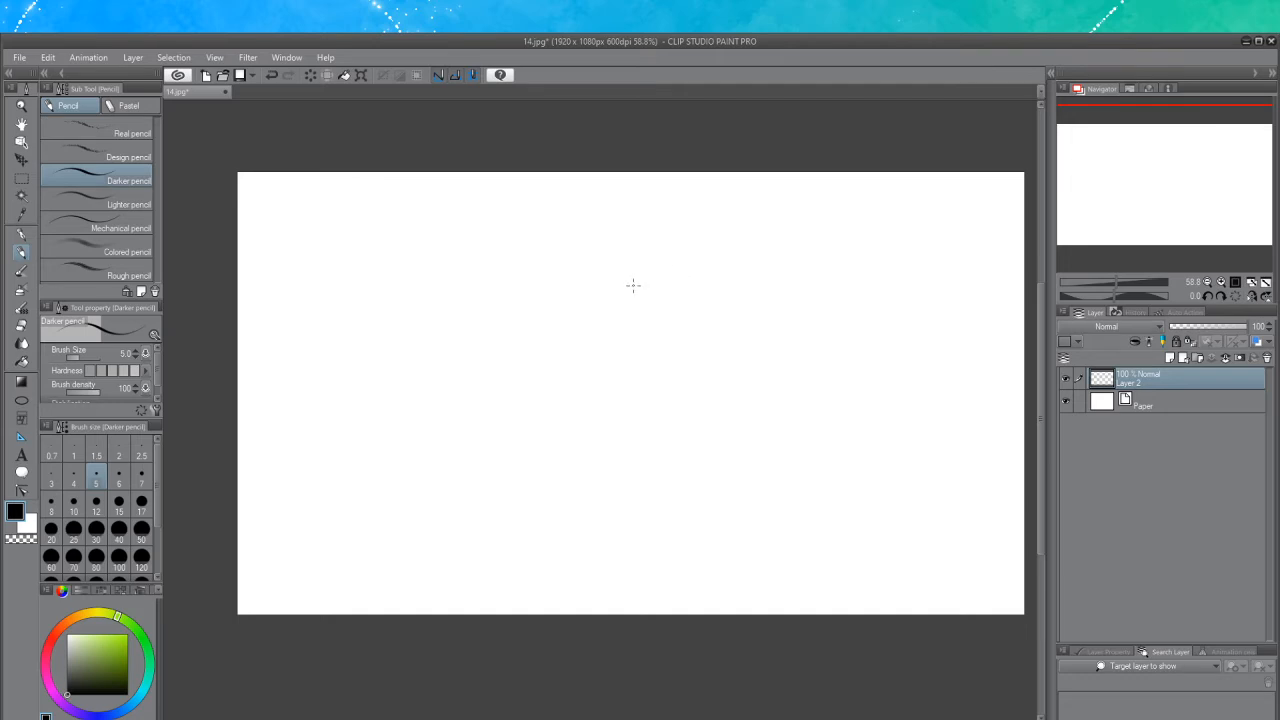
Sketch the head as a circle with crossing guide lines and a jaw outline in the middle of the blank canvas
mouse_move(662, 262)
mouse_down()
mouse_move(635, 333)
mouse_move(674, 251)
mouse_move(718, 288)
mouse_move(716, 311)
mouse_move(666, 328)
mouse_move(648, 258)
mouse_up()
key(ctrl+z)
key(ctrl+z)
key(ctrl+z)
mouse_move(652, 258)
mouse_down()
mouse_move(646, 305)
mouse_move(651, 276)
mouse_move(631, 283)
mouse_move(653, 297)
mouse_move(690, 273)
mouse_move(651, 282)
mouse_move(652, 314)
mouse_move(690, 294)
mouse_up()
key(ctrl+z)
key(ctrl+z)
key(ctrl+z)
mouse_move(638, 262)
mouse_down()
mouse_move(637, 320)
mouse_move(629, 311)
mouse_move(695, 303)
mouse_move(673, 316)
mouse_up()
key(ctrl+z)
key(ctrl+z)
key(ctrl+z)
key(ctrl+z)
key(ctrl+z)
key(ctrl+z)
mouse_move(643, 264)
mouse_down()
mouse_move(686, 258)
mouse_move(669, 253)
mouse_move(692, 278)
mouse_move(690, 266)
mouse_move(692, 295)
mouse_move(634, 312)
mouse_move(638, 322)
mouse_move(625, 310)
mouse_move(645, 328)
mouse_move(680, 310)
mouse_move(646, 339)
mouse_up()
key(ctrl+z)
key(ctrl+z)
Add neck lines and two shoulder circles below the head
key(ctrl+z)
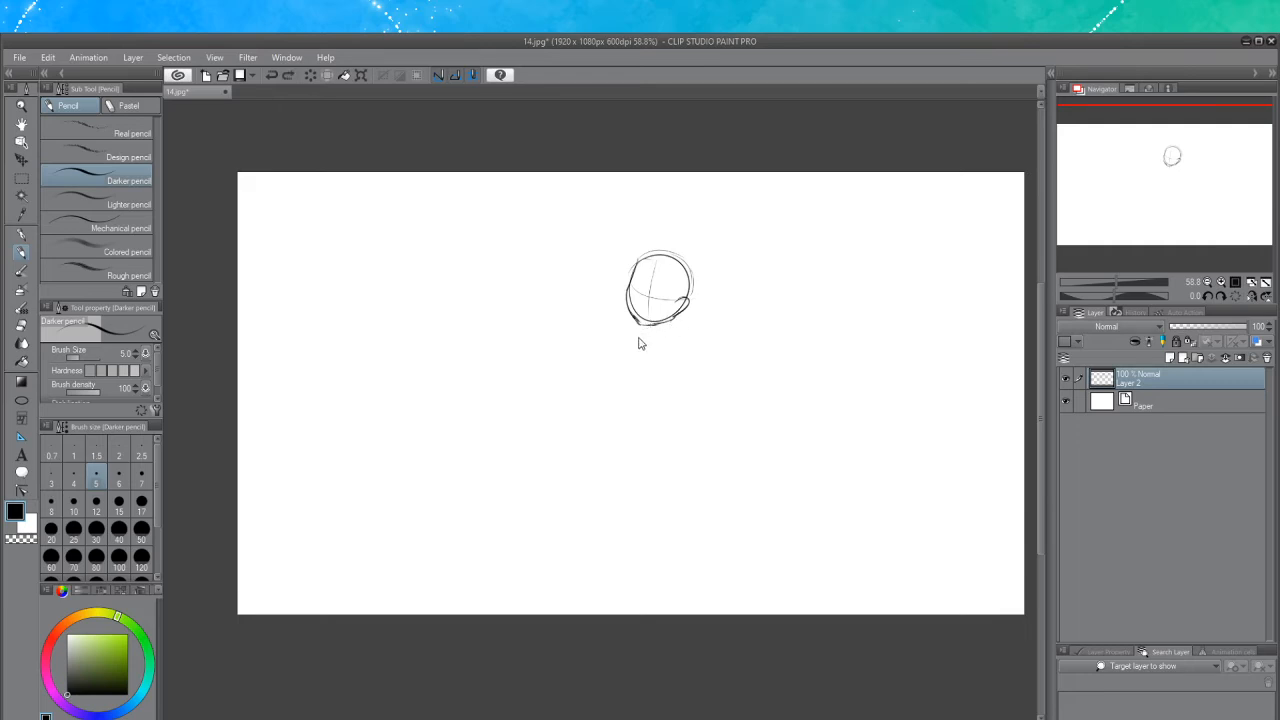
key(ctrl+z)
drag(645, 325, 634, 337)
mouse_move(662, 348)
mouse_down()
mouse_move(683, 366)
mouse_move(670, 370)
mouse_move(671, 338)
mouse_up()
key(ctrl+z)
mouse_move(610, 323)
mouse_down()
mouse_move(614, 355)
mouse_move(618, 338)
mouse_move(700, 336)
mouse_move(703, 351)
mouse_move(682, 333)
mouse_move(704, 361)
mouse_up()
key(ctrl+z)
key(ctrl+z)
key(ctrl+z)
key(ctrl+z)
key(ctrl+z)
key(ctrl+z)
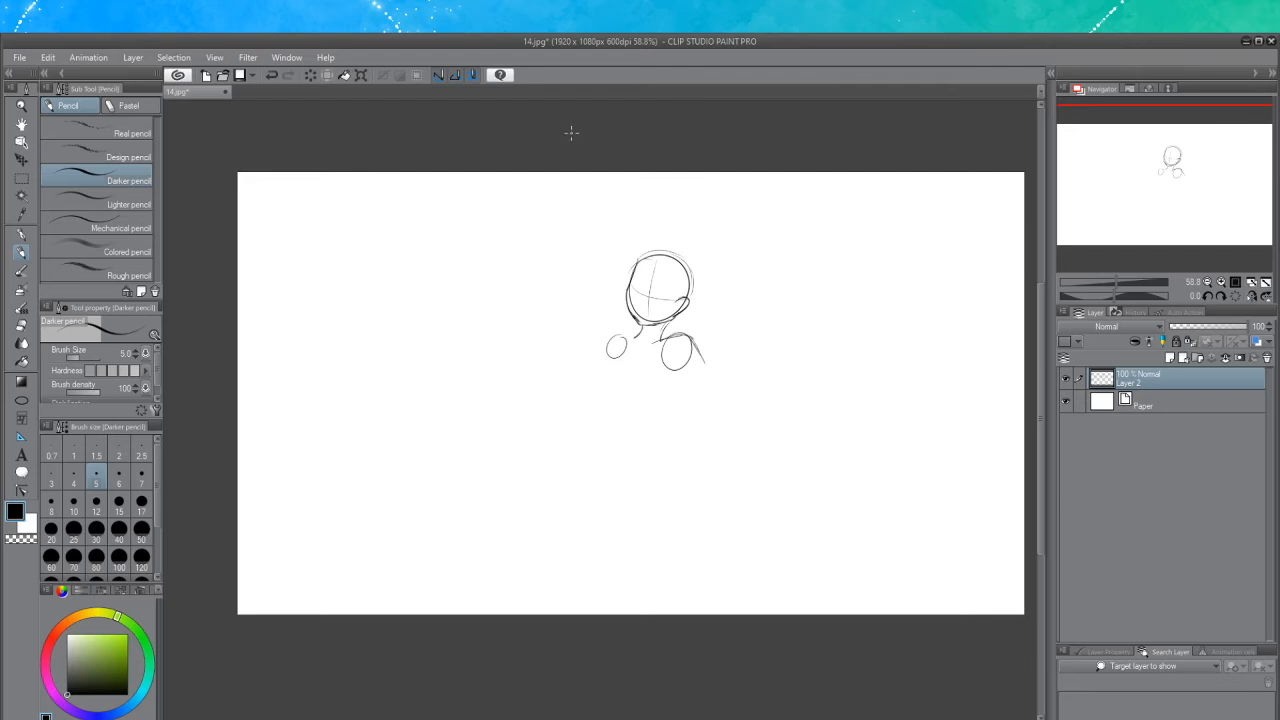
Draw a long diagonal body line running from the neck down to the left
scroll(730, 341, up, 1)
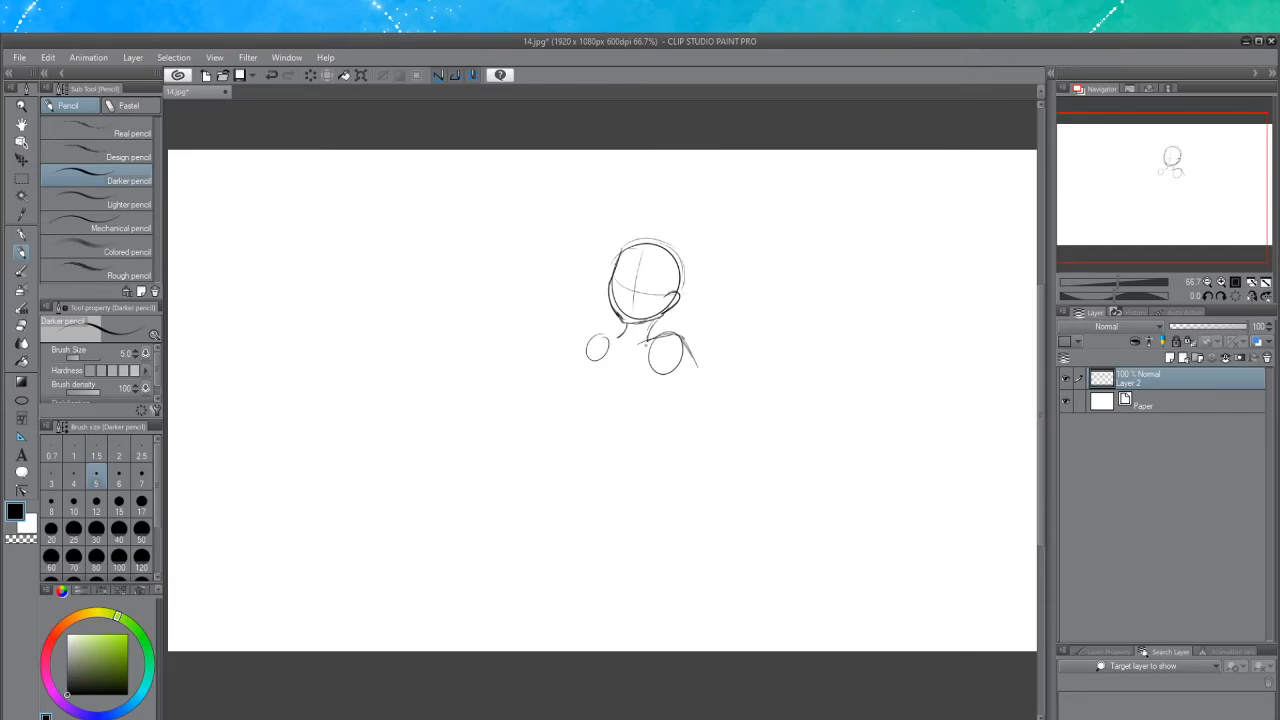
drag(636, 326, 584, 406)
key(ctrl+z)
drag(637, 325, 581, 414)
Sketch the torso sides and arm curve, and add a knee circle below the body
scroll(654, 448, up, 2)
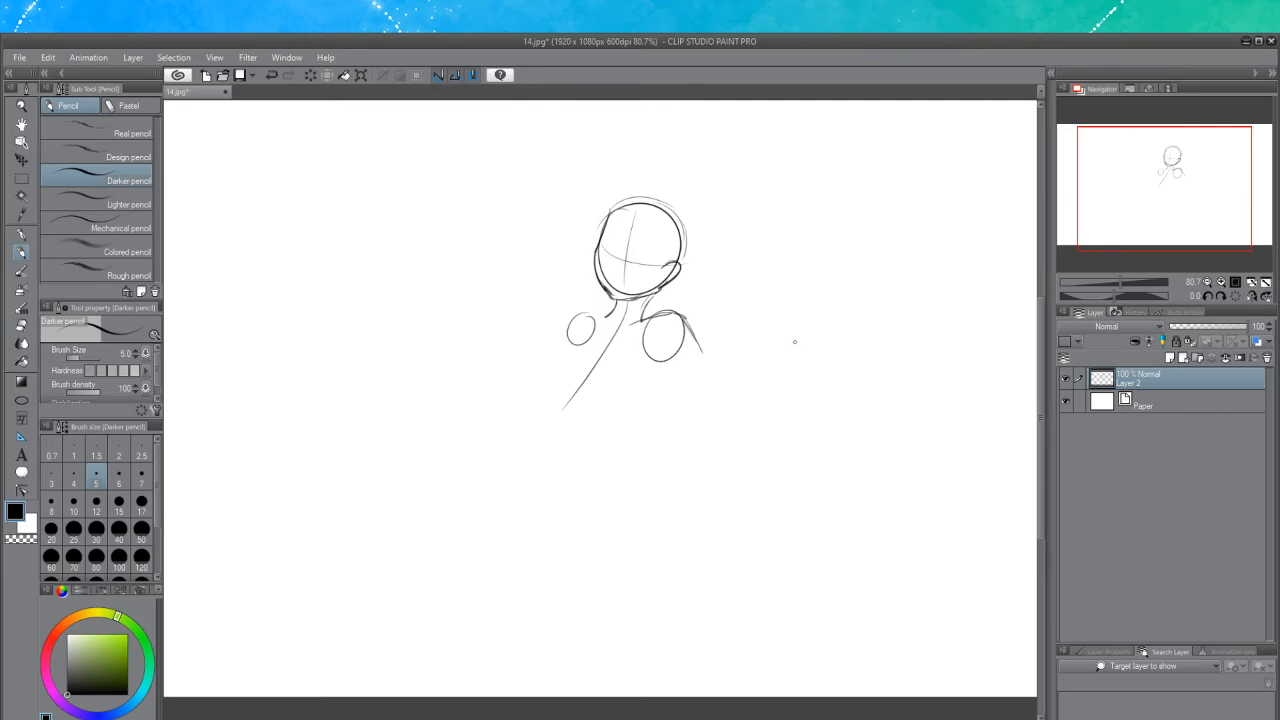
drag(662, 354, 622, 416)
key(ctrl+z)
mouse_move(577, 338)
mouse_down()
mouse_move(549, 391)
mouse_move(560, 340)
mouse_move(553, 372)
mouse_up()
key(ctrl+z)
key(ctrl+z)
key(ctrl+z)
drag(591, 328, 548, 378)
key(ctrl+z)
mouse_move(591, 327)
mouse_down()
mouse_move(551, 343)
mouse_move(547, 377)
mouse_up()
key(ctrl+z)
key(ctrl+z)
mouse_move(592, 331)
mouse_down()
mouse_move(554, 349)
mouse_move(551, 376)
mouse_move(547, 350)
mouse_move(590, 329)
mouse_move(549, 383)
mouse_up()
key(ctrl+z)
key(ctrl+z)
key(ctrl+z)
mouse_move(588, 455)
mouse_down()
mouse_move(612, 468)
mouse_move(597, 461)
mouse_move(576, 492)
mouse_move(586, 452)
mouse_up()
key(ctrl+z)
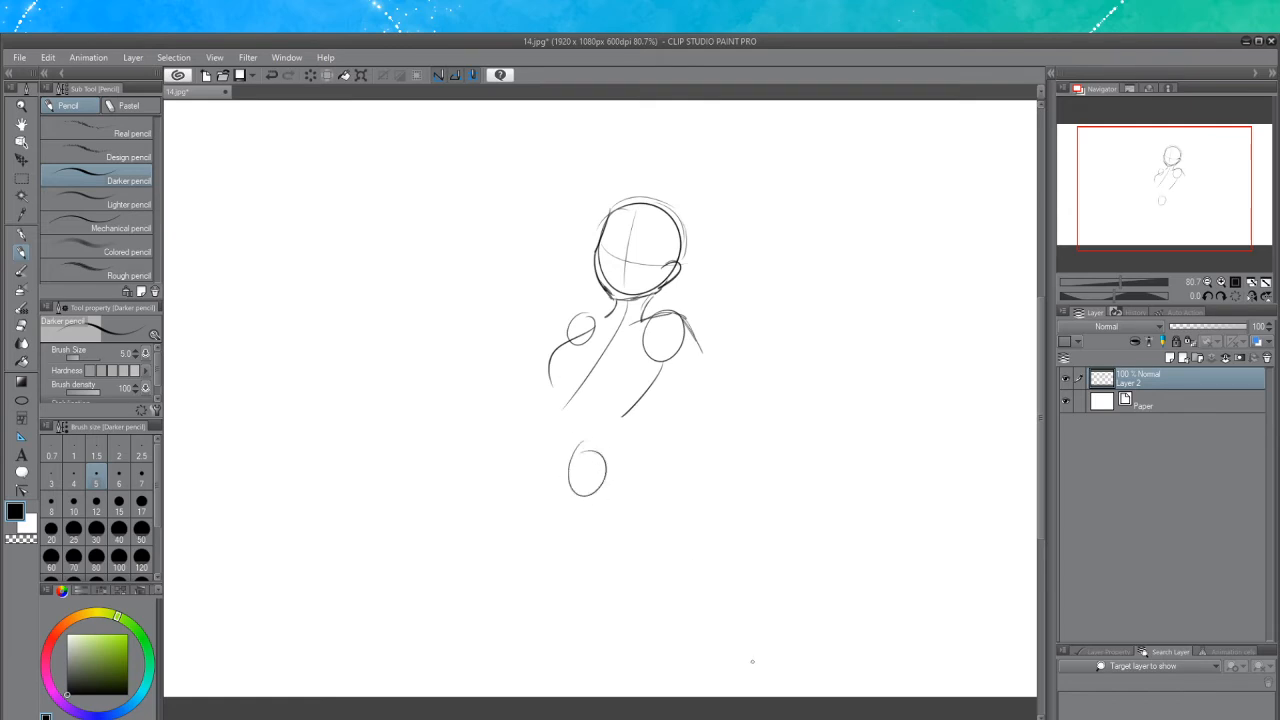
Draw a leg line from the knee circle to a new small circle on the left
scroll(686, 597, left, 3)
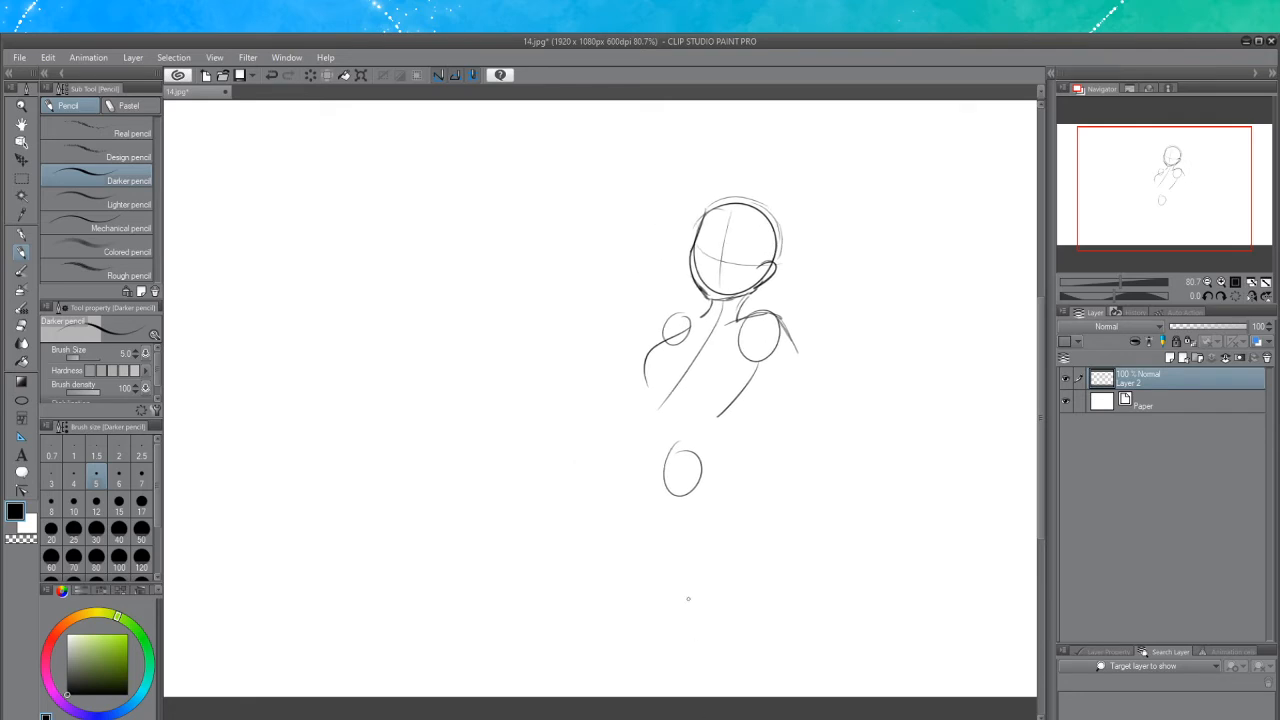
drag(673, 471, 553, 418)
key(ctrl+z)
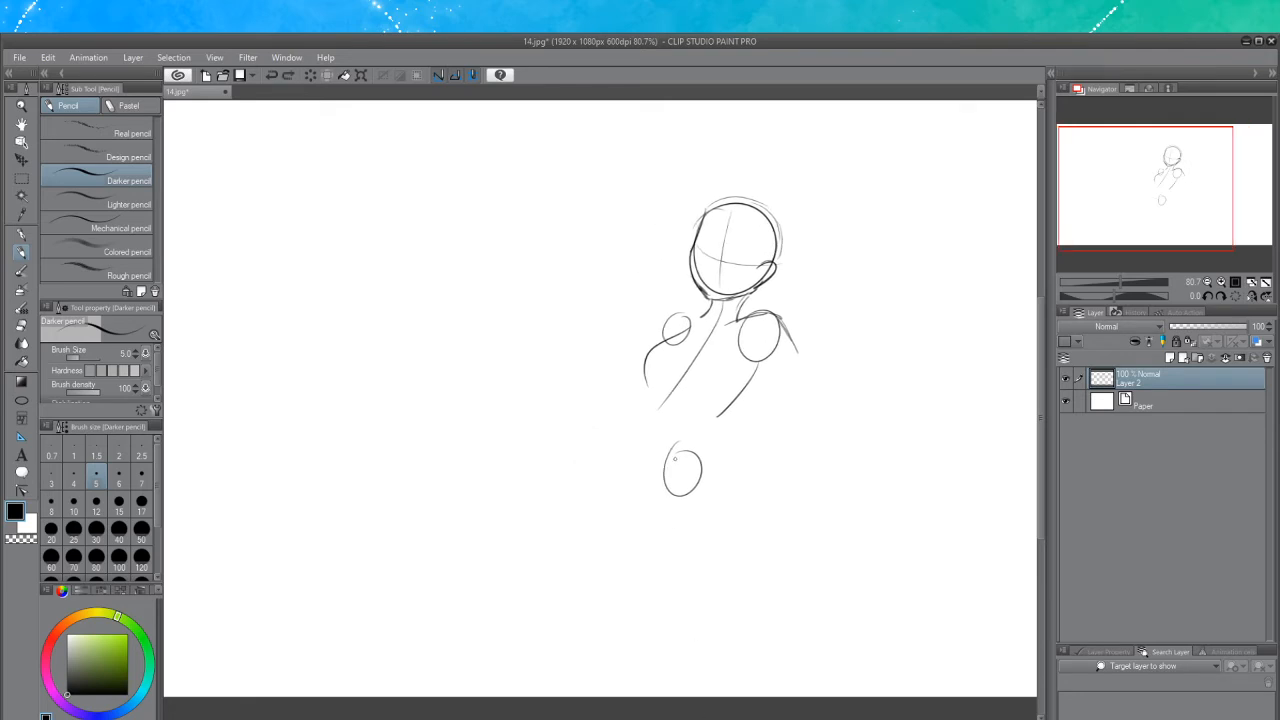
drag(667, 469, 570, 449)
key(ctrl+z)
key(ctrl+z)
key(ctrl+z)
mouse_move(668, 466)
mouse_down()
mouse_move(553, 408)
mouse_move(565, 402)
mouse_move(536, 430)
mouse_move(561, 402)
mouse_up()
key(ctrl+z)
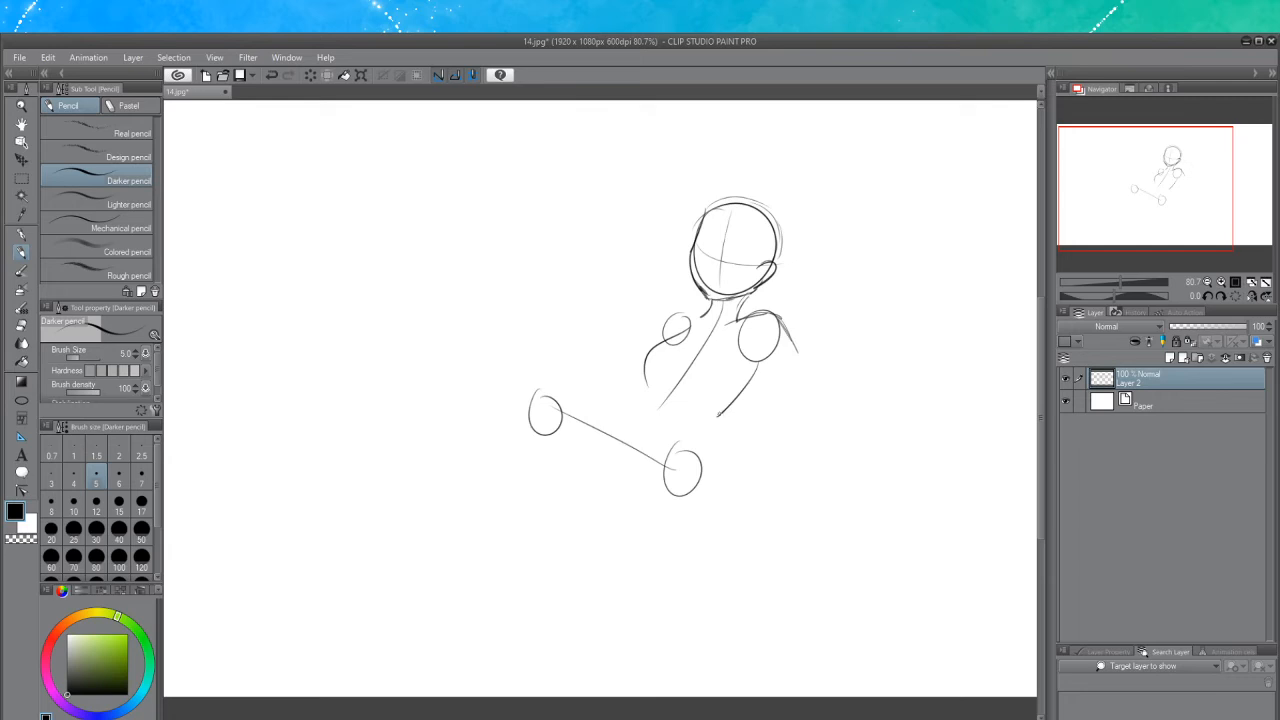
key(ctrl+z)
drag(719, 414, 711, 467)
key(ctrl+z)
mouse_move(730, 403)
mouse_down()
mouse_move(704, 445)
mouse_move(718, 417)
mouse_move(709, 471)
mouse_up()
key(ctrl+z)
key(ctrl+z)
drag(723, 412, 711, 473)
key(ctrl+z)
drag(720, 414, 707, 471)
key(ctrl+z)
key(ctrl+z)
drag(718, 416, 698, 509)
key(ctrl+z)
Lasso the leg line and its circles, move them slightly down, deselect, and return to the Darker pencil
click(21, 178)
click(62, 180)
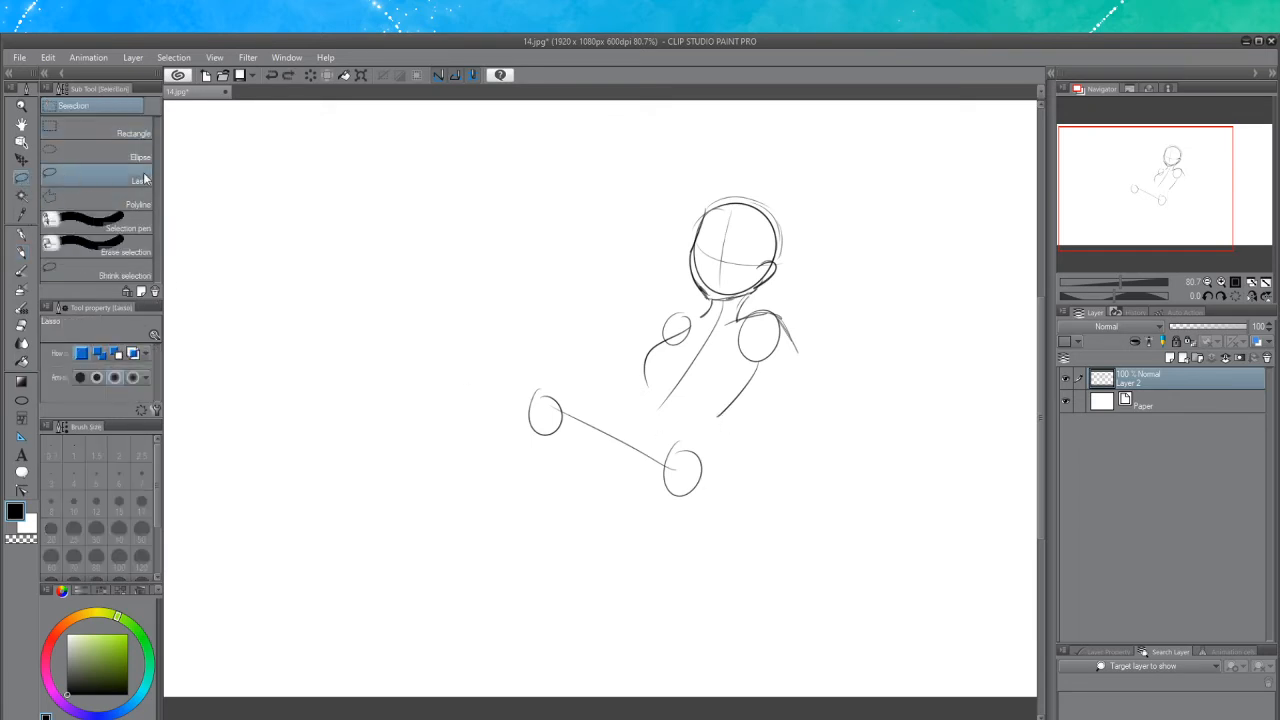
mouse_move(626, 406)
mouse_down()
mouse_move(570, 369)
mouse_move(499, 418)
mouse_move(655, 497)
mouse_move(727, 509)
mouse_move(704, 436)
mouse_move(626, 406)
mouse_up()
click(21, 159)
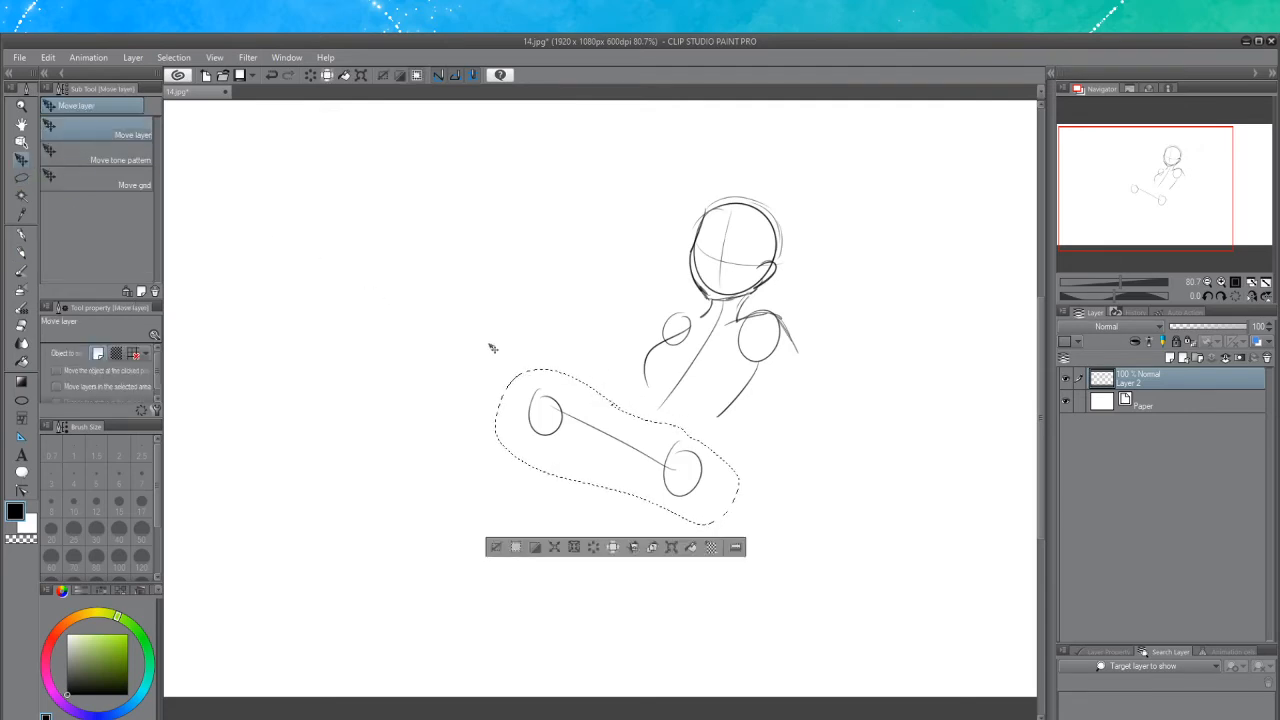
mouse_move(650, 454)
mouse_down()
mouse_move(644, 476)
mouse_move(636, 462)
mouse_move(646, 473)
mouse_up()
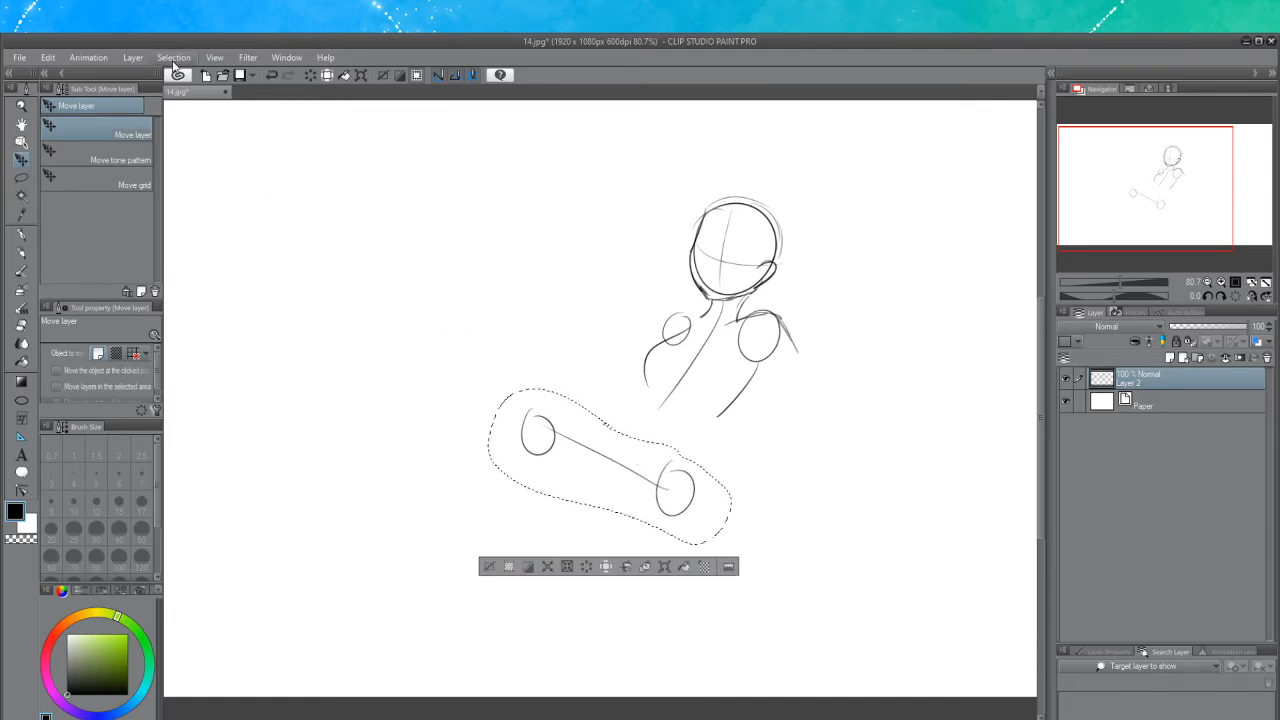
key(ctrl+d)
click(21, 255)
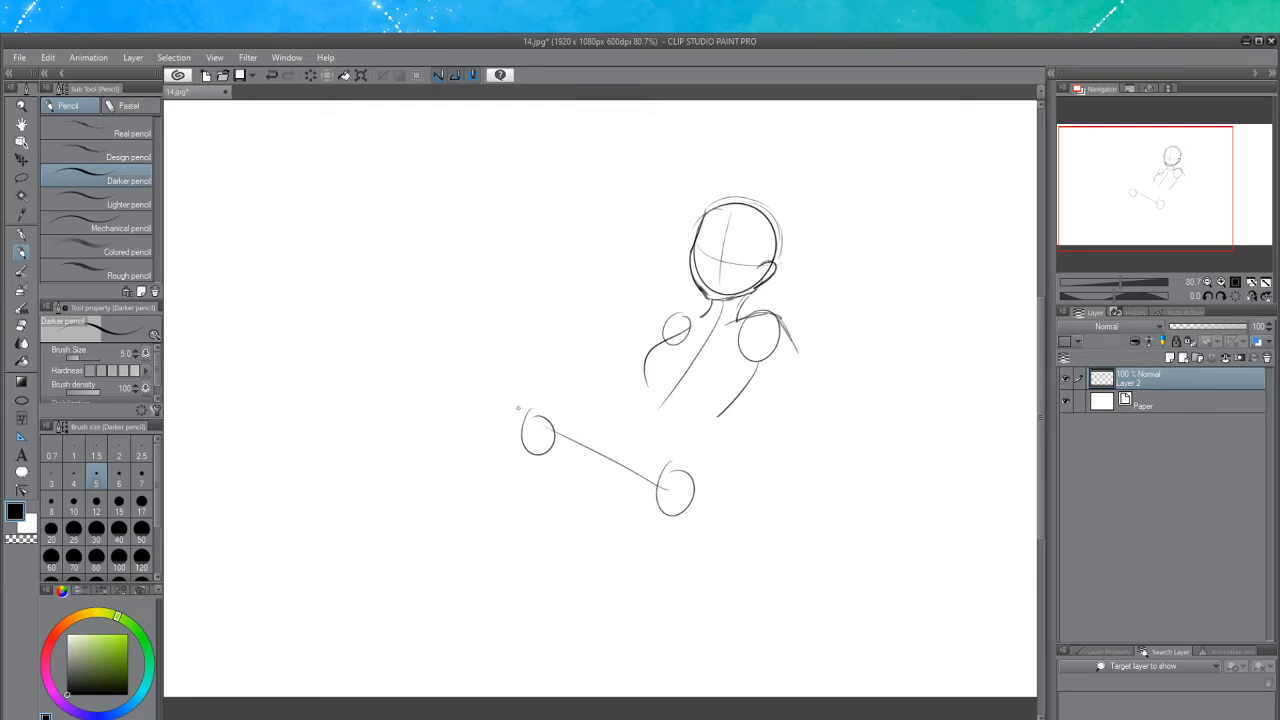
Try extending the leg line to another joint circle further left
key(ctrl+z)
mouse_move(532, 427)
mouse_down()
mouse_move(460, 389)
mouse_move(482, 387)
mouse_move(420, 345)
mouse_up()
key(ctrl+z)
mouse_move(530, 425)
mouse_down()
mouse_move(412, 369)
mouse_move(427, 370)
mouse_move(393, 396)
mouse_move(401, 349)
mouse_up()
key(ctrl+z)
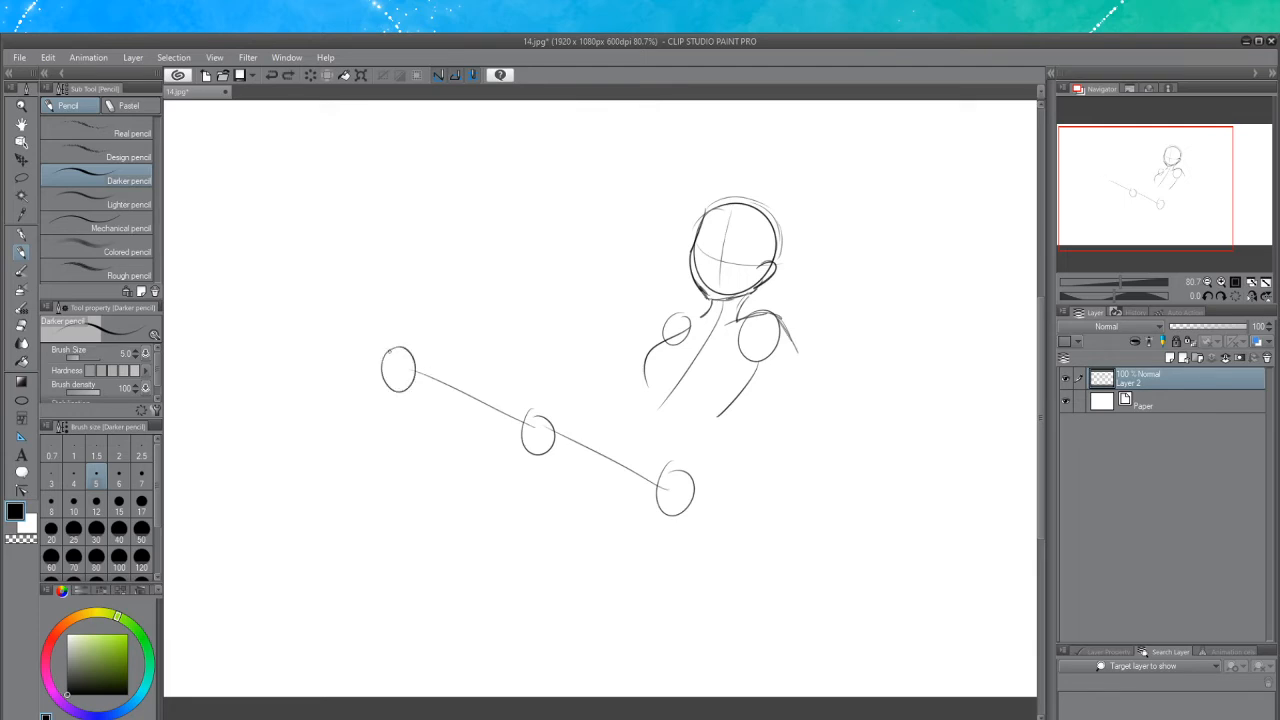
mouse_move(718, 415)
mouse_down()
mouse_move(705, 449)
mouse_move(713, 480)
mouse_up()
key(ctrl+z)
key(ctrl+z)
key(ctrl+z)
key(ctrl+z)
Wipe the whole sketch with the Hard eraser enlarged to about 176, then set its size back to 28
click(21, 324)
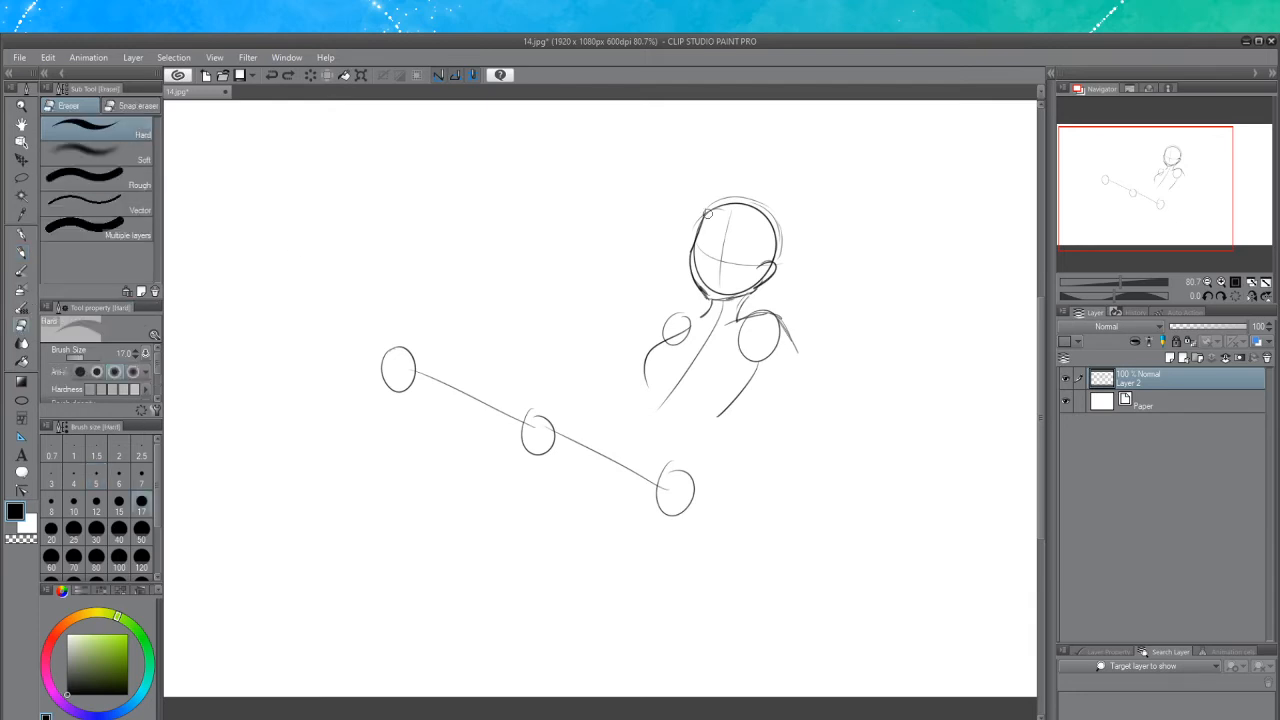
drag(86, 361, 97, 358)
mouse_move(803, 157)
mouse_down()
mouse_move(809, 231)
mouse_move(745, 336)
mouse_move(800, 378)
mouse_move(638, 494)
mouse_move(509, 449)
mouse_move(423, 417)
mouse_up()
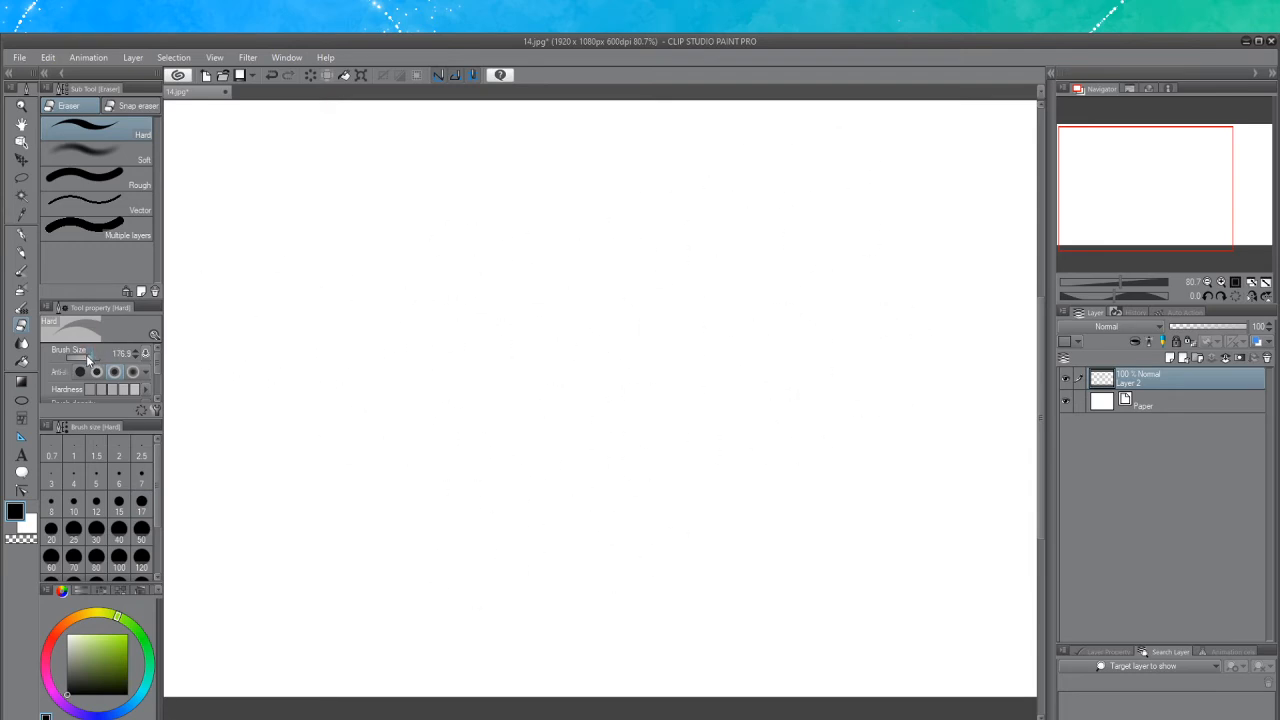
drag(86, 357, 88, 362)
With the Darker pencil, draw a new head circle with a vertical center line near the middle of the canvas
click(21, 253)
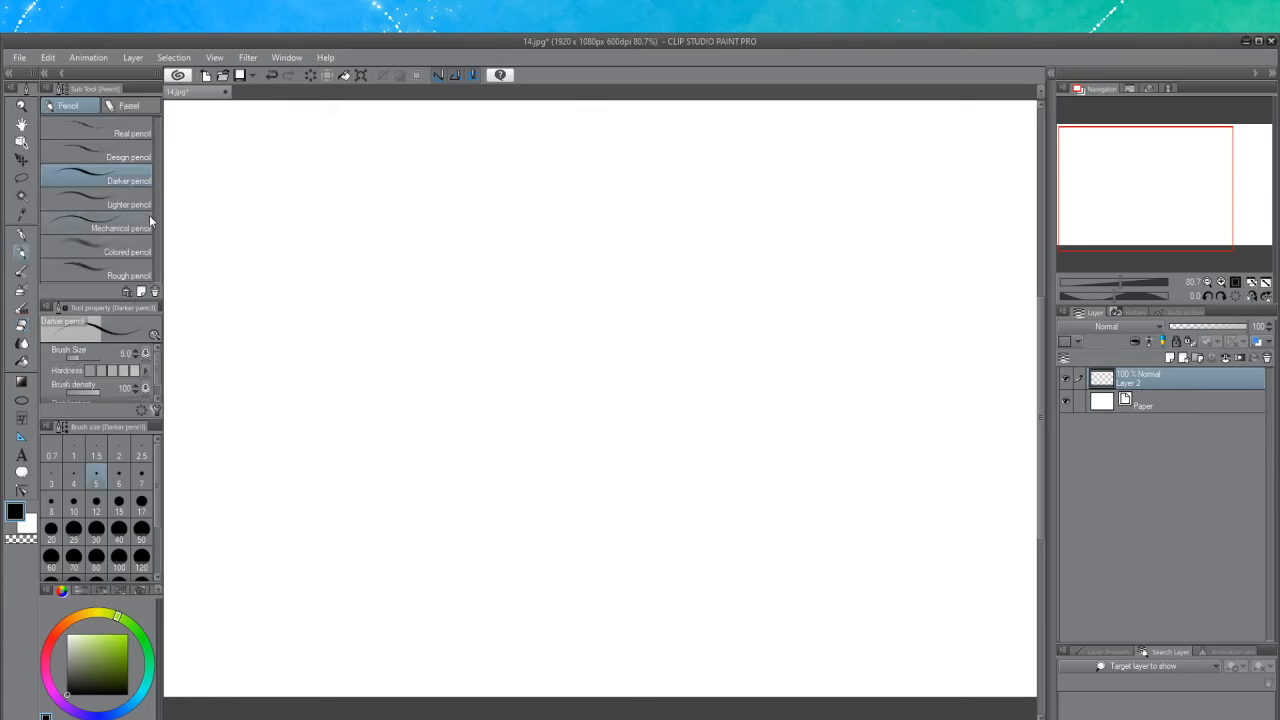
scroll(517, 254, down, 2)
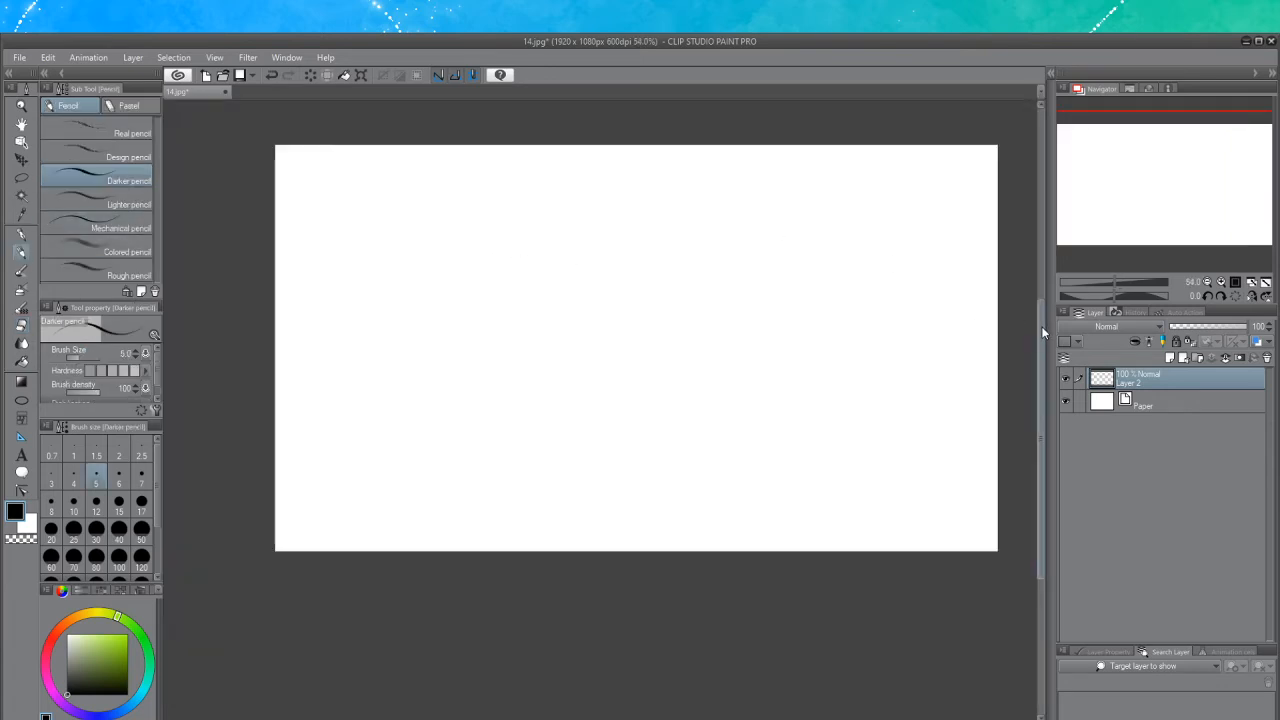
scroll(737, 263, up, 1)
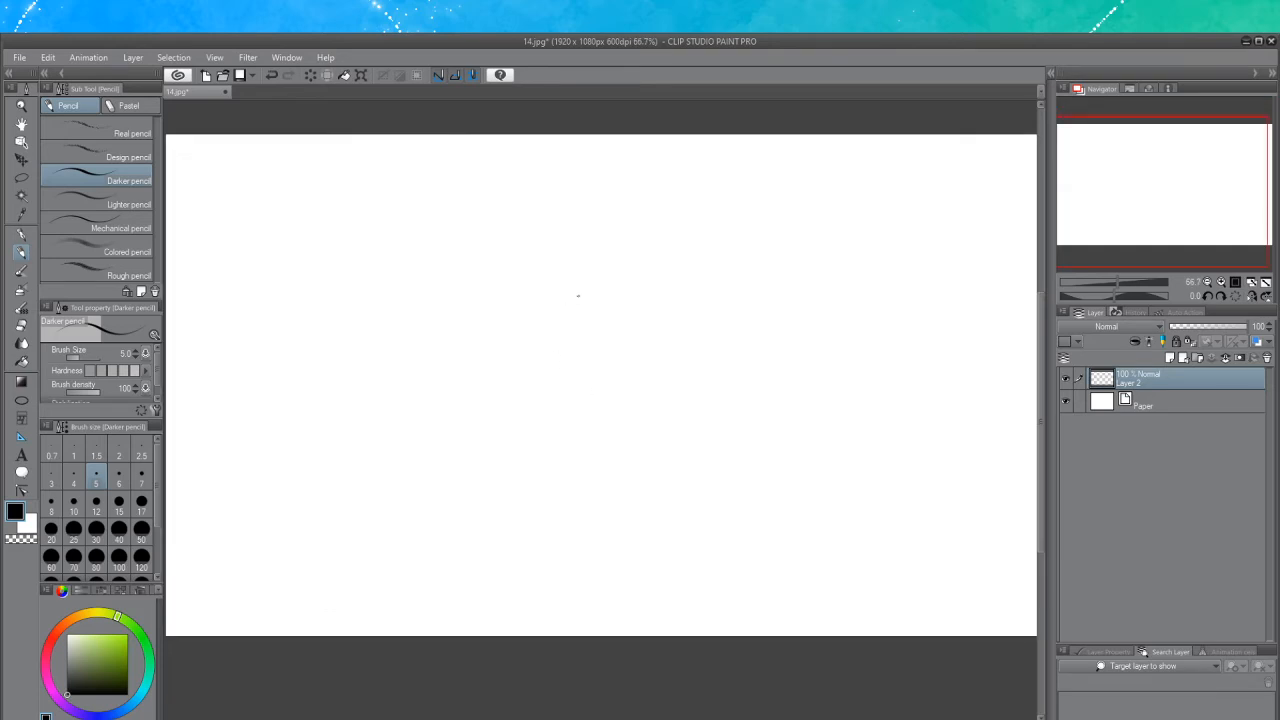
mouse_move(578, 282)
mouse_down()
mouse_move(609, 377)
mouse_move(643, 323)
mouse_up()
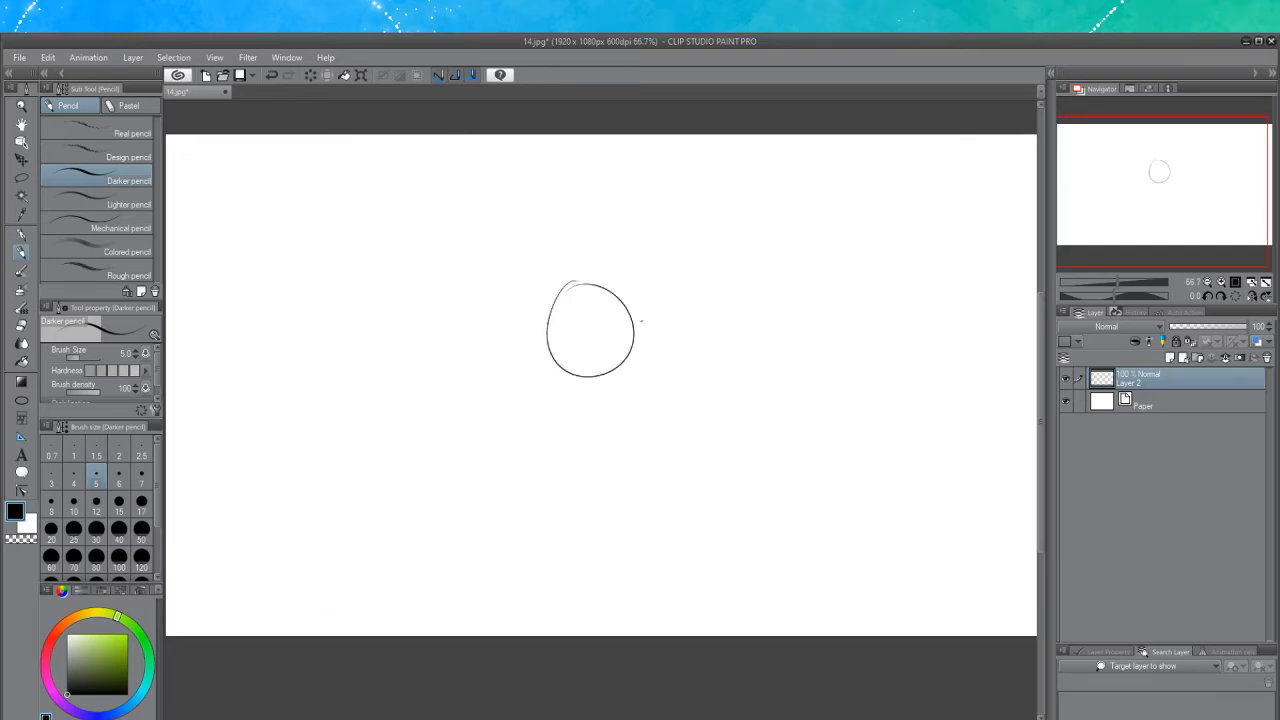
key(ctrl+z)
mouse_move(556, 280)
mouse_down()
mouse_move(654, 337)
mouse_move(550, 285)
mouse_move(580, 320)
mouse_move(590, 414)
mouse_move(586, 330)
mouse_move(593, 405)
mouse_up()
key(ctrl+z)
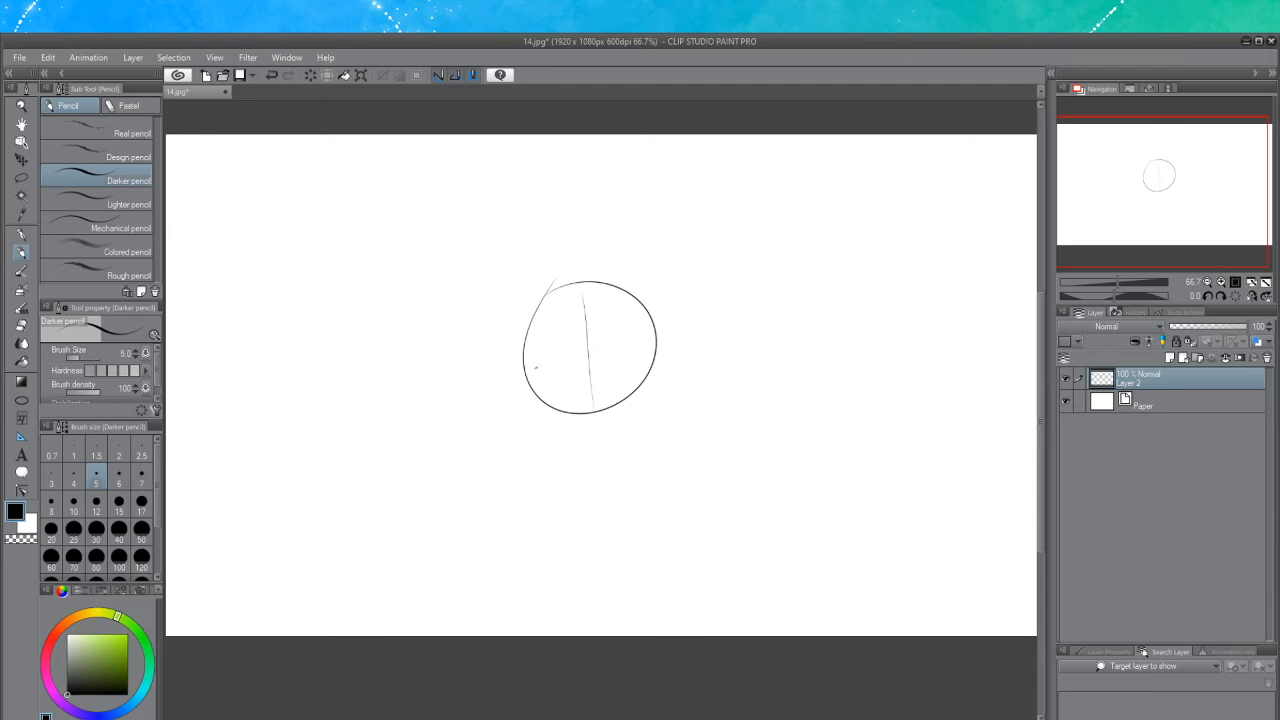
Add a curved horizontal guideline across the head circle
mouse_move(538, 372)
mouse_down()
mouse_move(640, 350)
mouse_move(594, 374)
mouse_move(638, 352)
mouse_up()
key(ctrl+z)
mouse_move(516, 345)
mouse_down()
mouse_move(540, 415)
mouse_move(538, 401)
mouse_move(601, 434)
mouse_up()
key(ctrl+z)
Sketch the cheek and jaw lines tapering down to a chin below the head circle
key(ctrl+z)
key(ctrl+z)
key(ctrl+z)
key(ctrl+z)
key(ctrl+z)
drag(654, 322, 651, 373)
drag(643, 306, 654, 367)
key(ctrl+z)
key(ctrl+z)
drag(648, 299, 656, 359)
key(ctrl+z)
key(ctrl+z)
drag(648, 300, 656, 385)
mouse_move(655, 360)
mouse_down()
mouse_move(656, 387)
mouse_move(624, 426)
mouse_up()
key(ctrl+z)
key(ctrl+z)
key(ctrl+z)
key(ctrl+z)
mouse_move(656, 377)
mouse_down()
mouse_move(627, 425)
mouse_move(599, 434)
mouse_move(611, 437)
mouse_up()
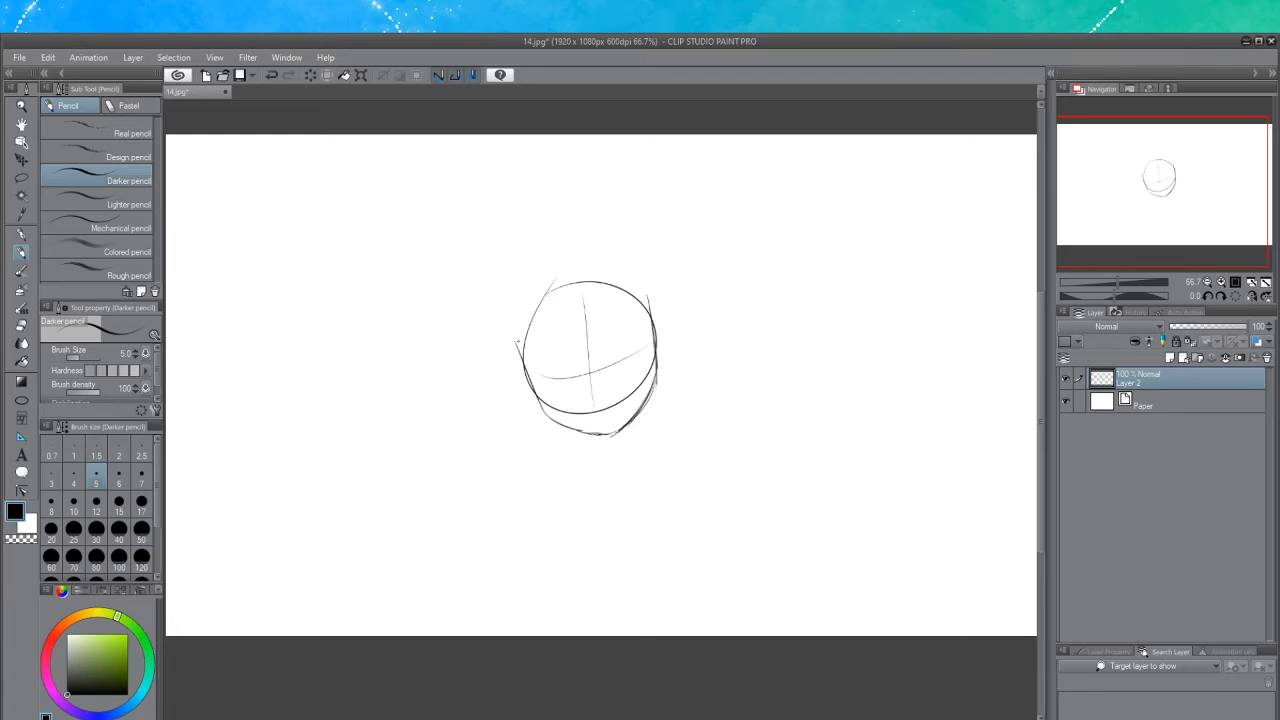
Redraw the upper skull outline over the top of the head
mouse_move(517, 342)
mouse_down()
mouse_move(548, 278)
mouse_move(576, 261)
mouse_up()
key(ctrl+z)
mouse_move(514, 342)
mouse_down()
mouse_move(565, 263)
mouse_move(643, 277)
mouse_move(648, 291)
mouse_up()
drag(596, 258, 649, 296)
Erase the leftover parts of the original circle inside the new head outline
click(21, 326)
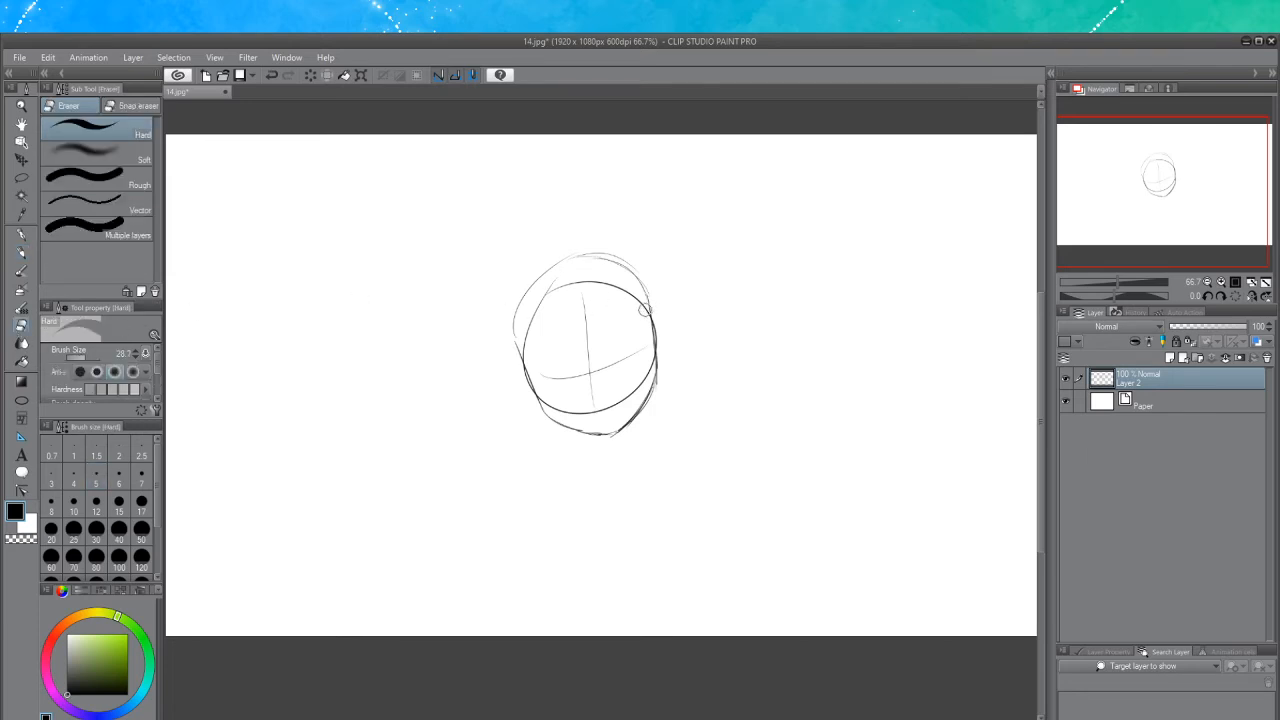
mouse_move(645, 310)
mouse_down()
mouse_move(598, 283)
mouse_move(619, 288)
mouse_move(551, 300)
mouse_move(552, 287)
mouse_move(530, 348)
mouse_move(522, 340)
mouse_move(543, 331)
mouse_move(528, 359)
mouse_move(564, 283)
mouse_up()
key(ctrl+z)
mouse_move(594, 283)
mouse_down()
mouse_move(620, 288)
mouse_move(640, 316)
mouse_move(582, 282)
mouse_up()
mouse_move(649, 348)
mouse_down()
mouse_move(639, 387)
mouse_move(647, 368)
mouse_move(612, 402)
mouse_move(629, 398)
mouse_move(543, 391)
mouse_move(574, 417)
mouse_up()
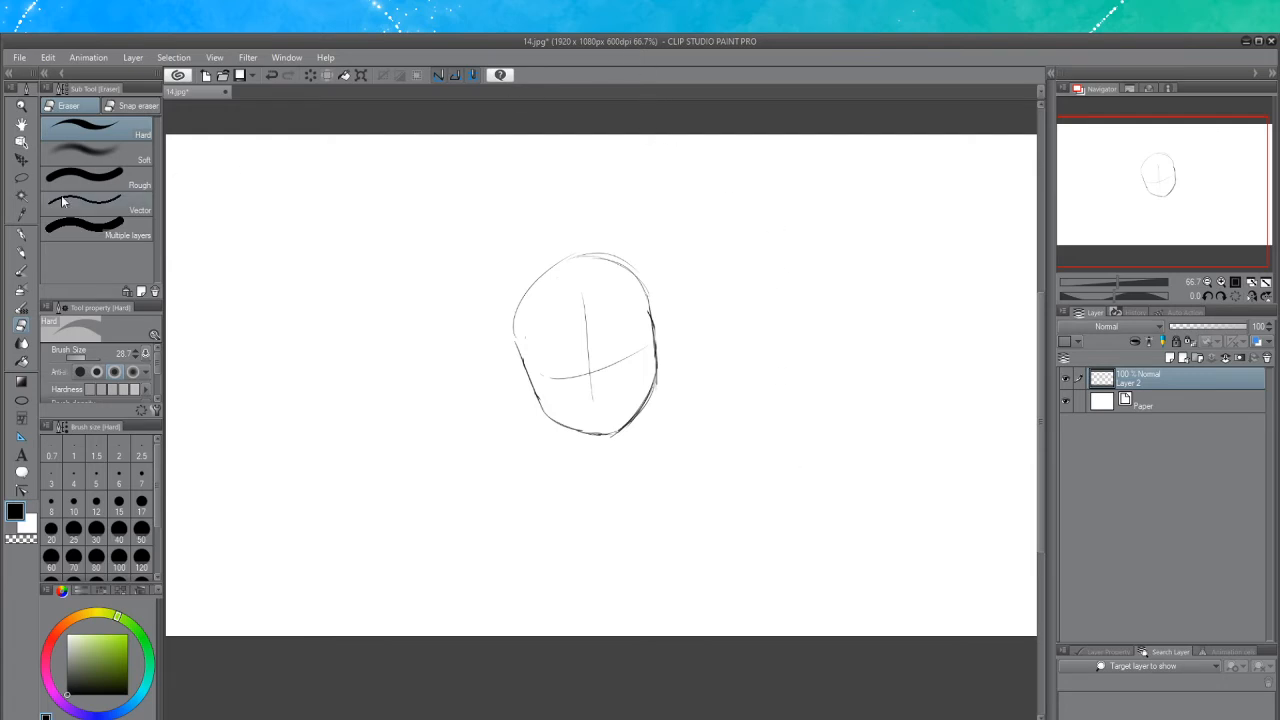
Draw the neck lines and a left shoulder sloping down into the upper arm
click(21, 252)
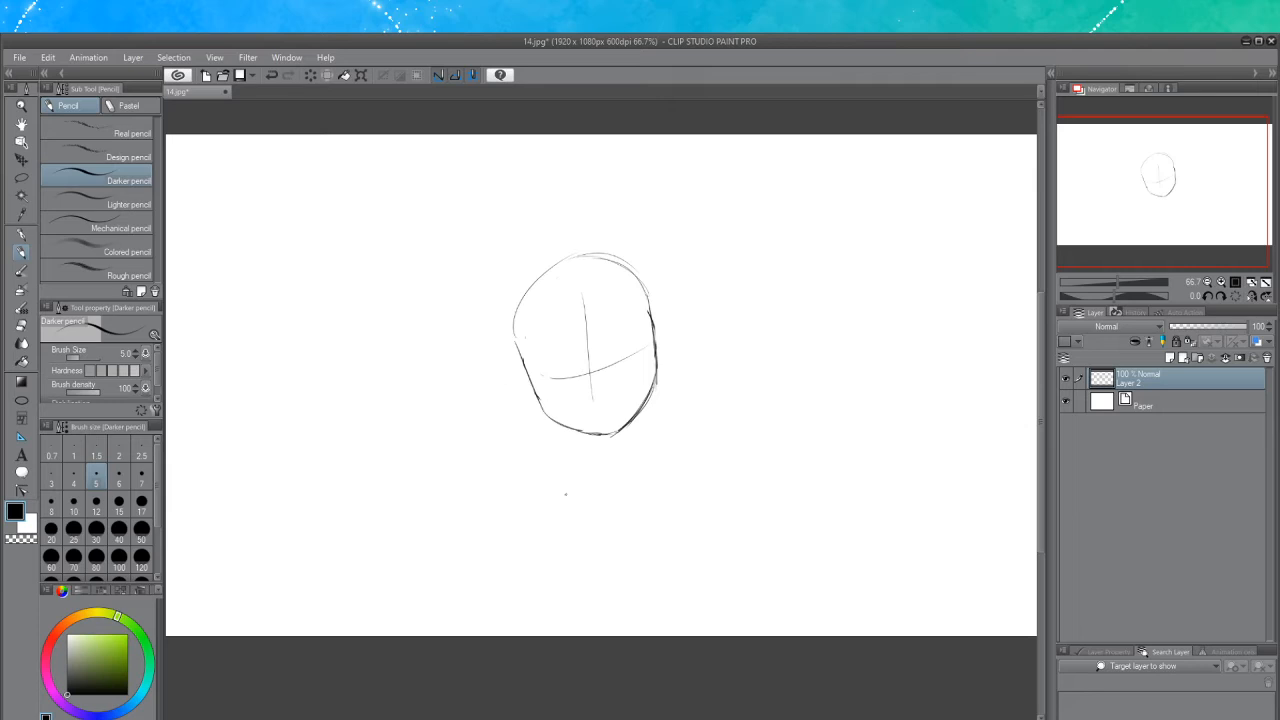
scroll(595, 485, up, 2)
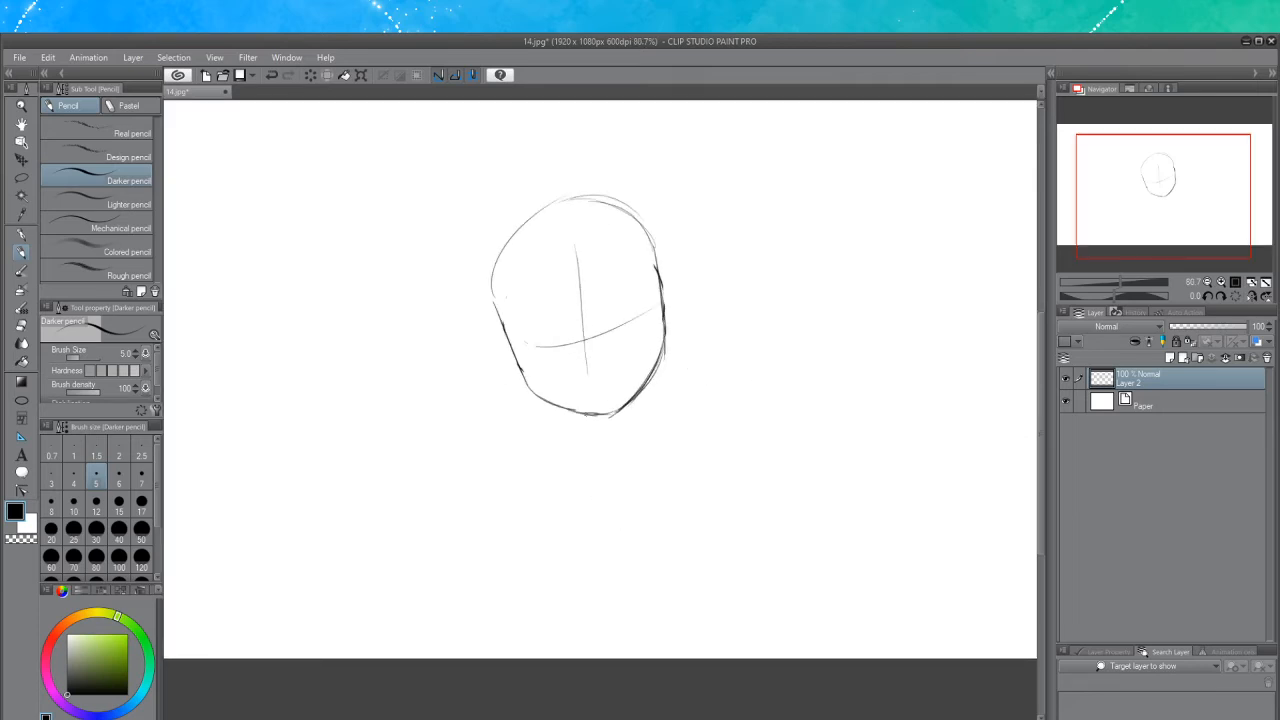
drag(586, 413, 587, 449)
key(ctrl+z)
key(ctrl+z)
drag(639, 391, 638, 440)
key(ctrl+z)
mouse_move(638, 390)
mouse_down()
mouse_move(641, 449)
mouse_move(510, 464)
mouse_up()
key(ctrl+z)
drag(588, 442, 500, 482)
key(ctrl+z)
mouse_move(503, 484)
mouse_down()
mouse_move(472, 490)
mouse_move(498, 492)
mouse_move(476, 500)
mouse_move(474, 546)
mouse_up()
key(ctrl+z)
key(ctrl+z)
key(ctrl+z)
key(ctrl+z)
drag(484, 488, 471, 549)
Sketch the right shoulder curving down, then add shoulder joint circles and a vertical body center line
drag(640, 437, 734, 395)
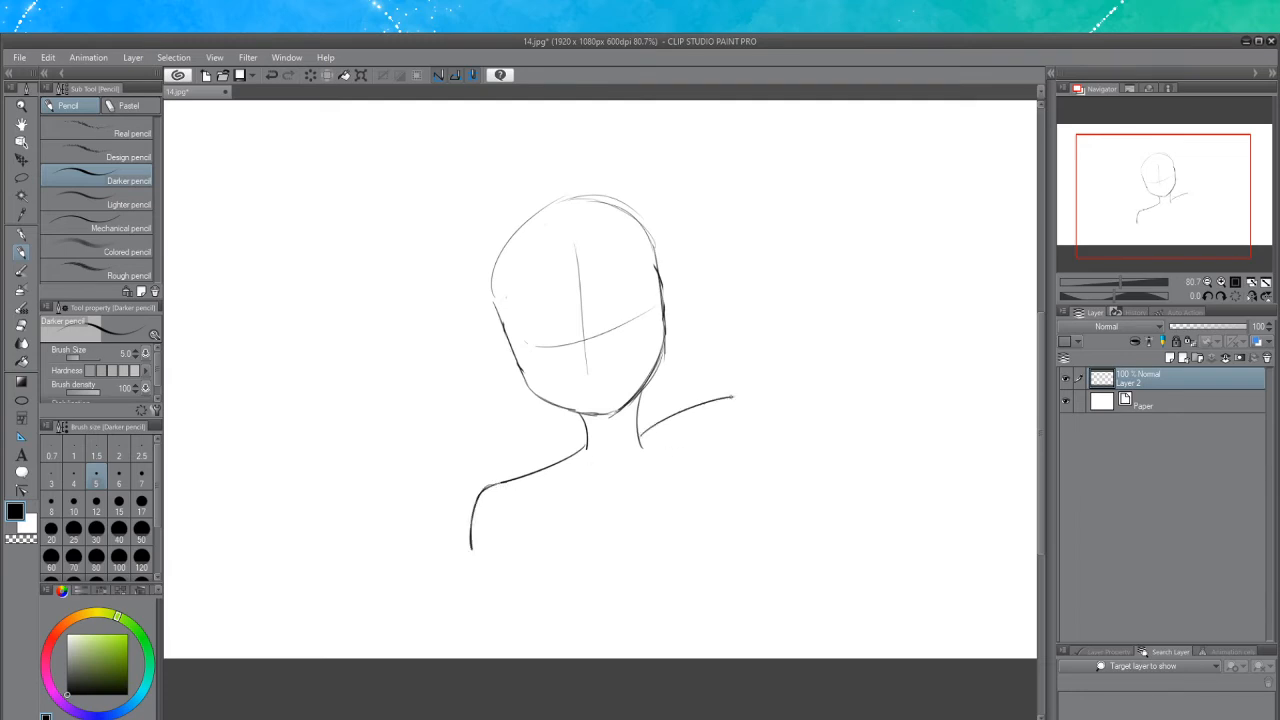
key(ctrl+z)
drag(638, 434, 749, 406)
key(ctrl+z)
drag(640, 434, 768, 418)
key(ctrl+z)
drag(638, 432, 752, 398)
key(ctrl+z)
mouse_move(640, 432)
mouse_down()
mouse_move(737, 389)
mouse_move(775, 403)
mouse_up()
key(ctrl+z)
drag(640, 432, 752, 398)
key(ctrl+z)
mouse_move(638, 434)
mouse_down()
mouse_move(746, 394)
mouse_move(749, 444)
mouse_up()
key(ctrl+z)
mouse_move(743, 400)
mouse_down()
mouse_move(752, 459)
mouse_move(752, 430)
mouse_up()
key(ctrl+z)
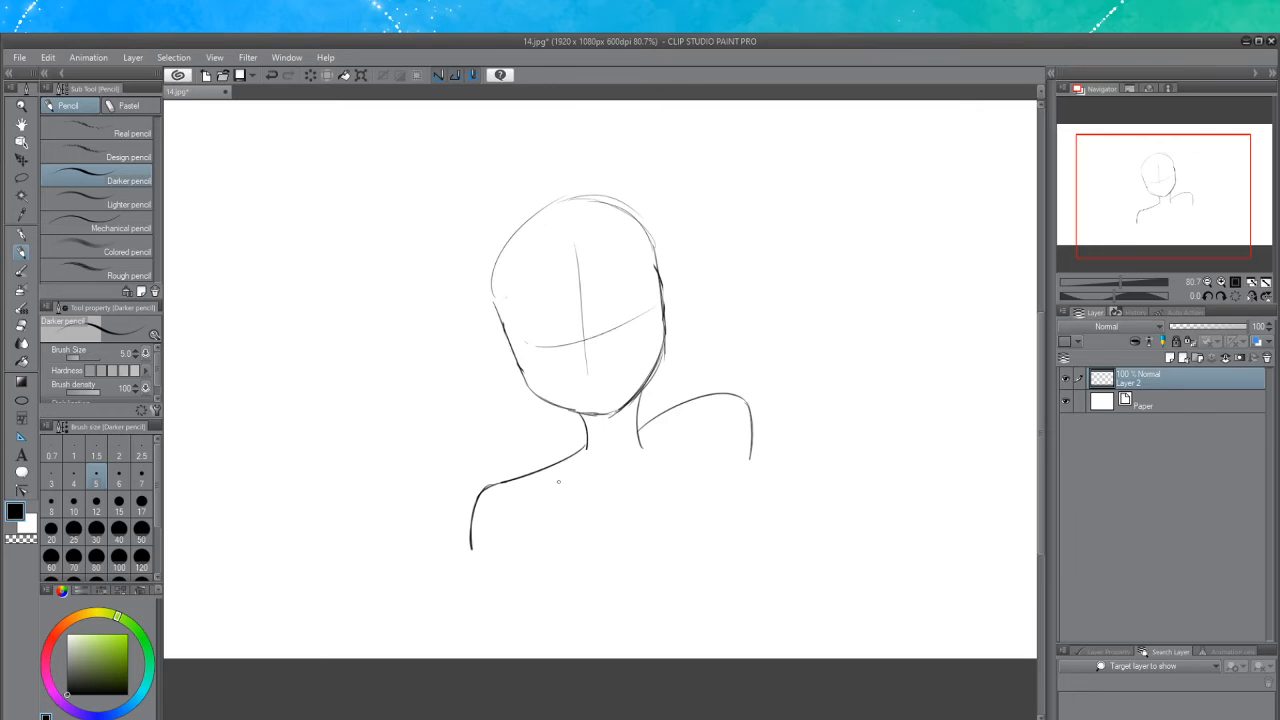
mouse_move(506, 502)
mouse_down()
mouse_move(518, 551)
mouse_move(537, 497)
mouse_up()
drag(707, 423, 613, 620)
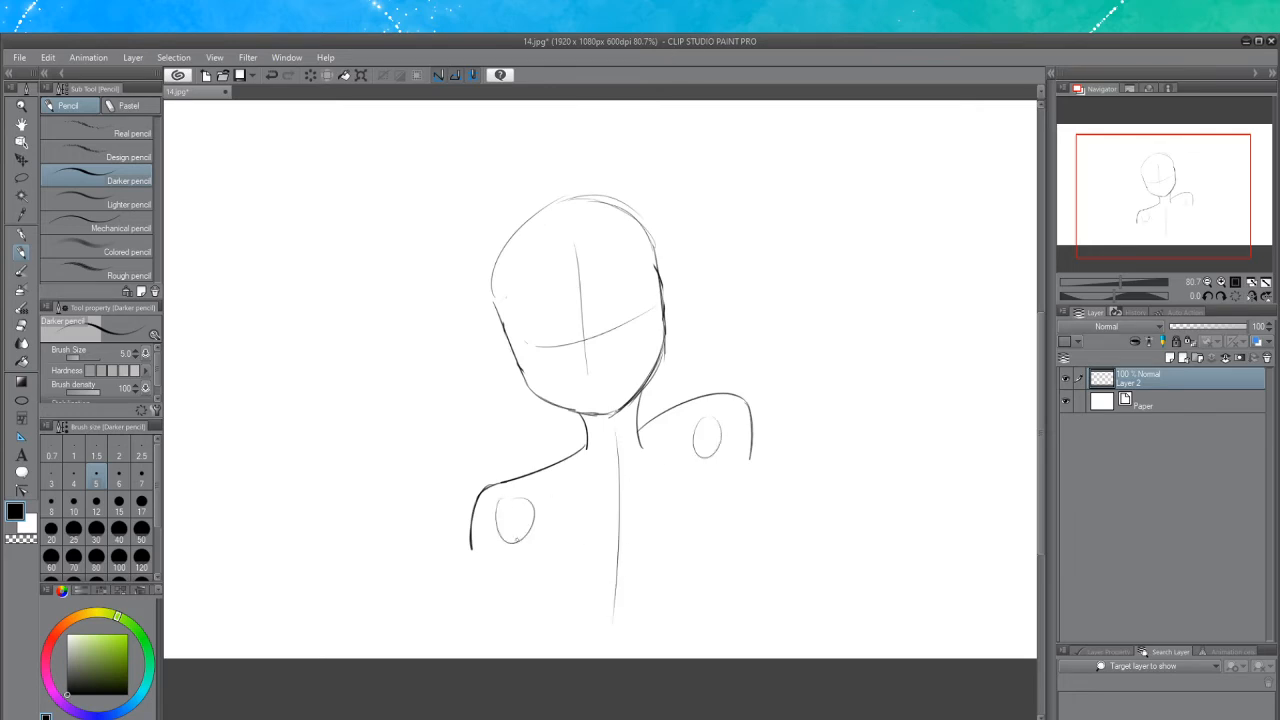
Draw the outer and inner lines of the left upper arm down to the canvas edge
mouse_move(498, 480)
mouse_down()
mouse_move(482, 550)
mouse_move(517, 527)
mouse_move(512, 652)
mouse_up()
key(ctrl+z)
drag(516, 527, 508, 655)
drag(546, 538, 532, 654)
key(ctrl+z)
drag(541, 556, 535, 657)
drag(473, 536, 468, 648)
key(ctrl+z)
Draw the left side of the torso curving down from below the arm
key(ctrl+z)
drag(475, 542, 467, 658)
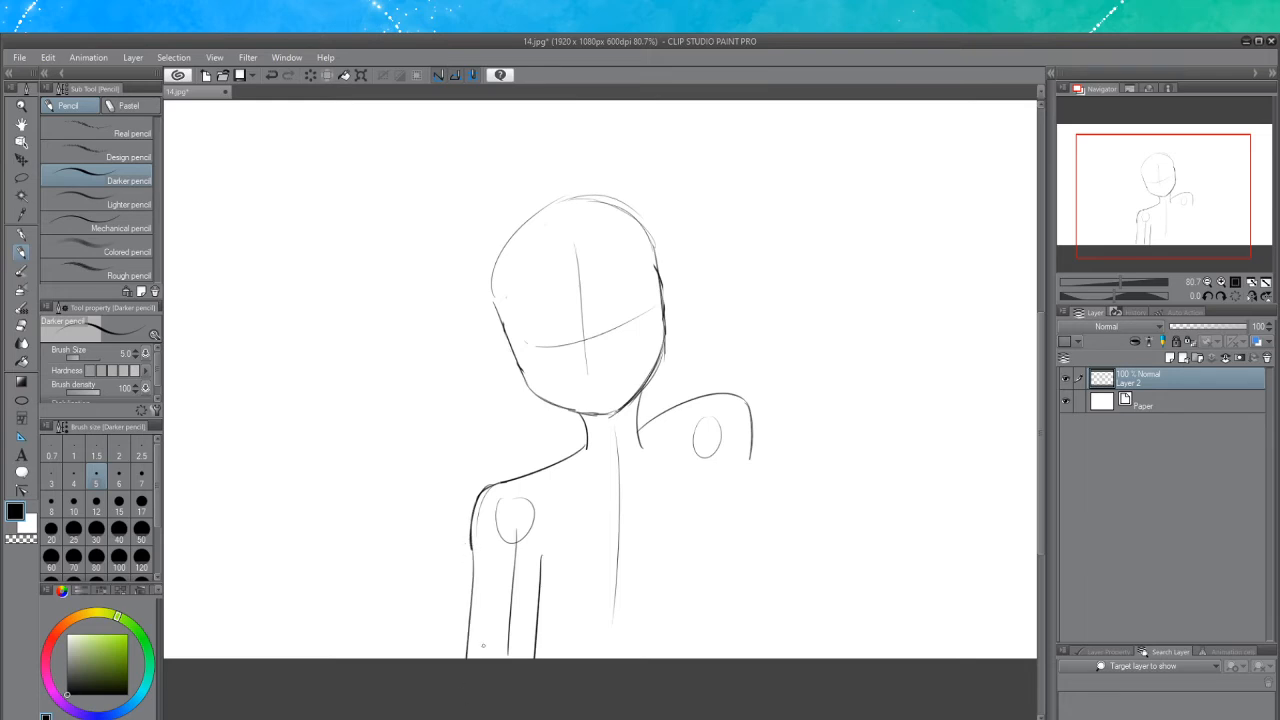
key(ctrl+z)
key(ctrl+z)
drag(563, 550, 560, 656)
key(ctrl+z)
drag(565, 533, 530, 598)
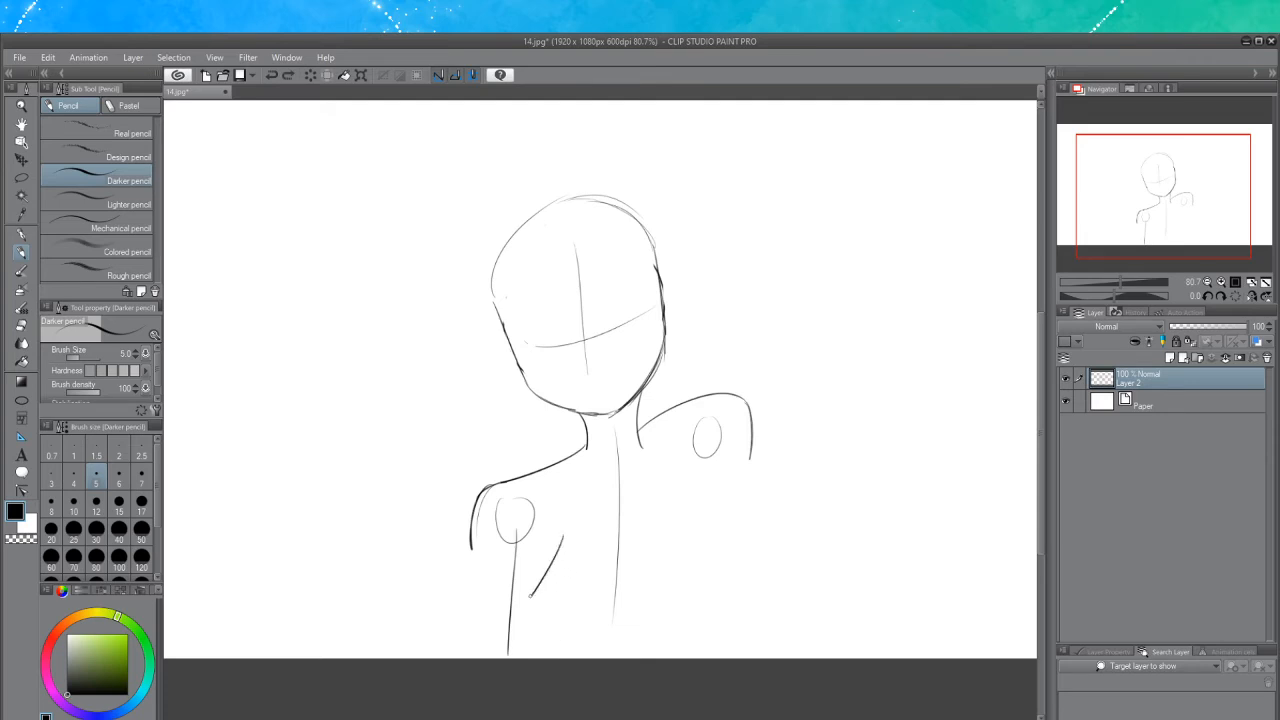
key(ctrl+z)
drag(567, 521, 541, 581)
key(ctrl+z)
mouse_move(570, 524)
mouse_down()
mouse_move(541, 603)
mouse_move(576, 638)
mouse_up()
key(ctrl+z)
drag(560, 532, 568, 628)
Draw the right side of the torso as a chest curve down toward the waist
mouse_move(702, 486)
mouse_down()
mouse_move(744, 546)
mouse_move(724, 519)
mouse_move(706, 618)
mouse_up()
key(ctrl+z)
key(ctrl+z)
mouse_move(698, 502)
mouse_down()
mouse_move(737, 562)
mouse_move(706, 612)
mouse_up()
key(ctrl+z)
drag(737, 565, 705, 628)
key(ctrl+z)
key(ctrl+z)
mouse_move(697, 502)
mouse_down()
mouse_move(729, 590)
mouse_move(698, 625)
mouse_move(725, 658)
mouse_up()
key(ctrl+z)
drag(721, 594, 719, 660)
key(ctrl+z)
mouse_move(722, 590)
mouse_down()
mouse_move(737, 645)
mouse_move(716, 658)
mouse_up()
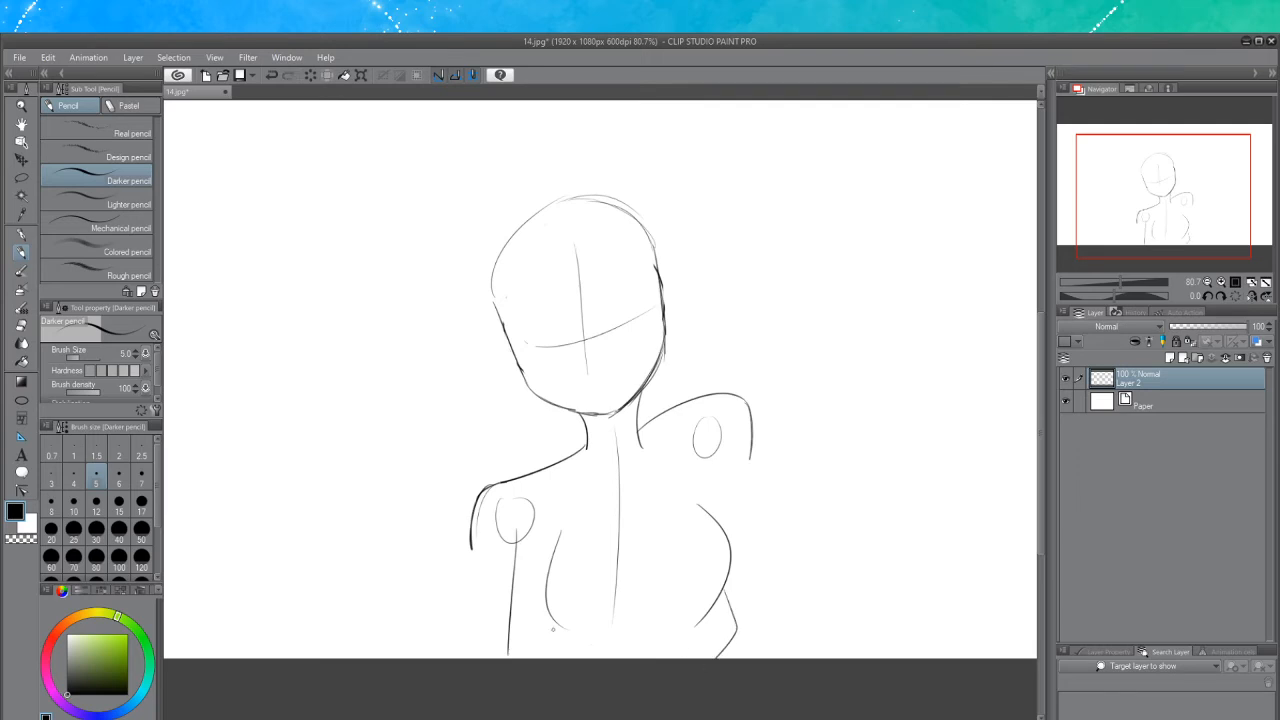
Try adding more lines around the lower torso near the waist
drag(556, 553, 550, 576)
key(ctrl+z)
mouse_move(552, 623)
mouse_down()
mouse_move(542, 650)
mouse_move(561, 660)
mouse_move(545, 658)
mouse_up()
key(ctrl+z)
key(ctrl+z)
key(ctrl+z)
key(ctrl+z)
key(ctrl+z)
key(ctrl+z)
drag(550, 612, 538, 660)
key(ctrl+z)
drag(550, 612, 545, 660)
key(ctrl+z)
mouse_move(737, 636)
mouse_down()
mouse_move(719, 660)
mouse_move(787, 662)
mouse_move(740, 660)
mouse_up()
key(ctrl+z)
key(ctrl+z)
key(ctrl+z)
Erase the left shoulder and arm lines and the outer edge of the right shoulder
click(21, 325)
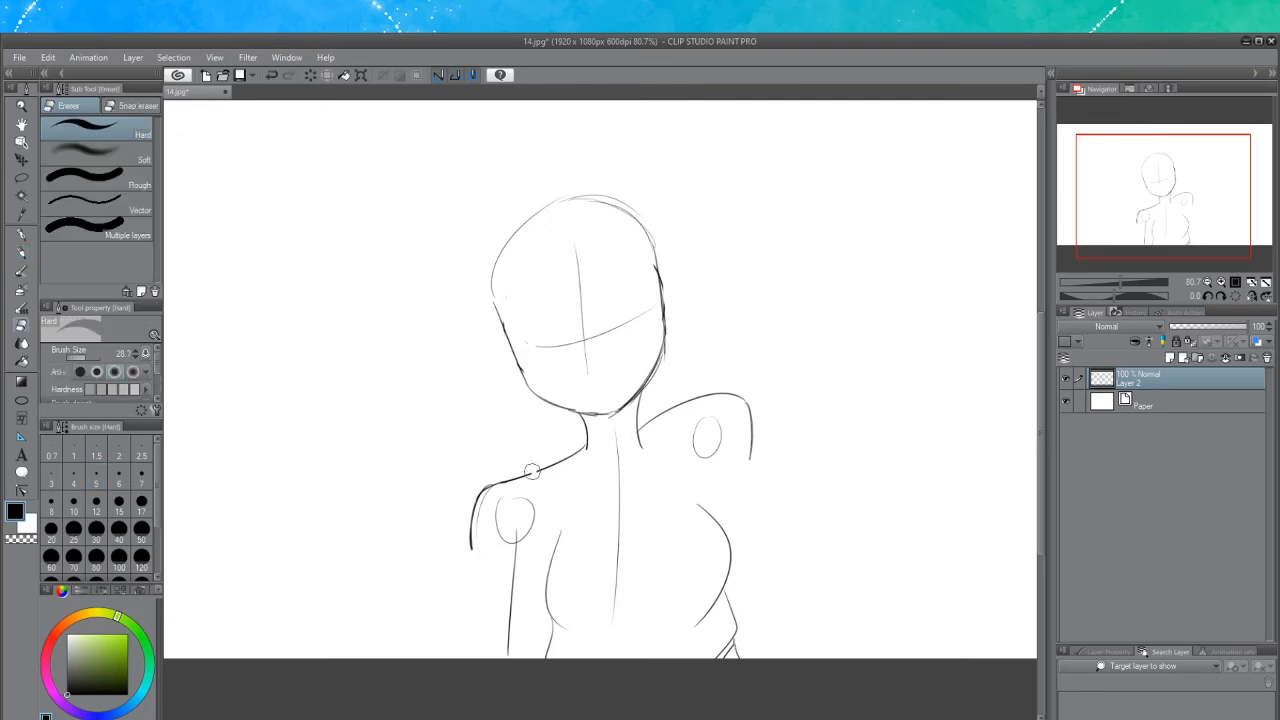
mouse_move(540, 466)
mouse_down()
mouse_move(469, 516)
mouse_move(508, 476)
mouse_move(469, 573)
mouse_move(489, 482)
mouse_move(476, 584)
mouse_move(505, 495)
mouse_move(494, 598)
mouse_move(504, 534)
mouse_move(506, 644)
mouse_move(508, 517)
mouse_up()
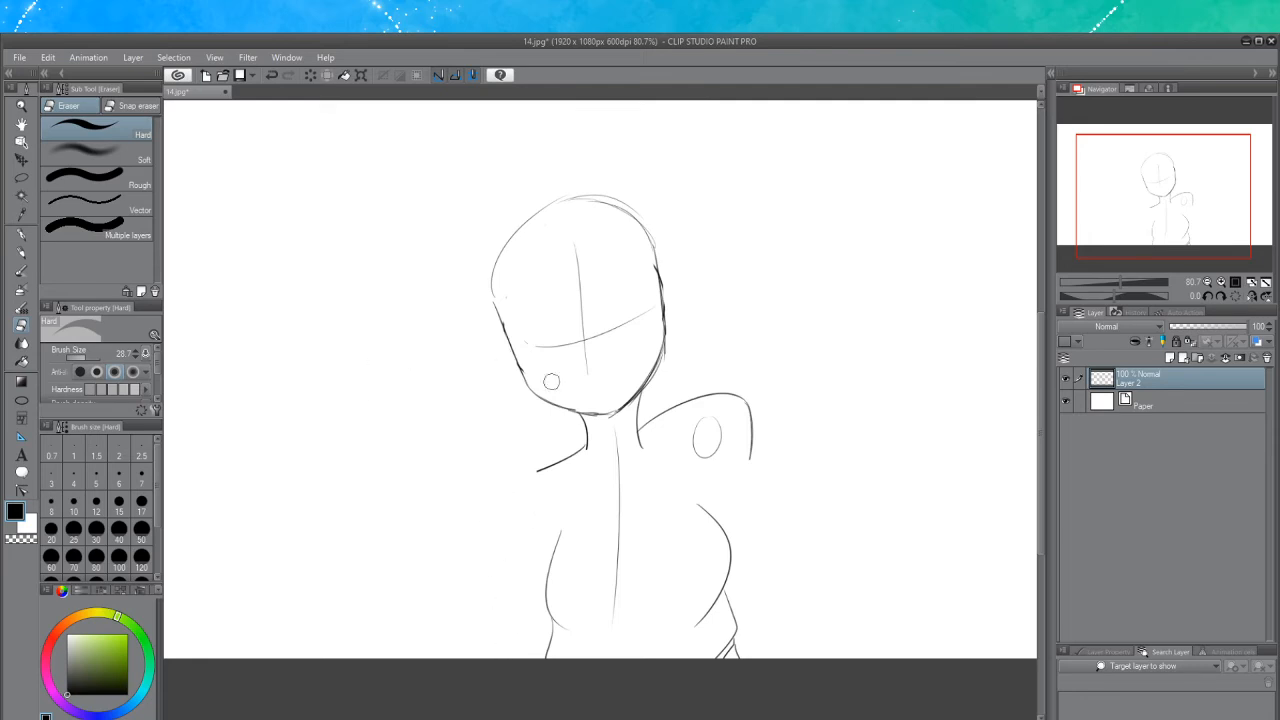
mouse_move(741, 391)
mouse_down()
mouse_move(754, 463)
mouse_move(749, 417)
mouse_move(718, 395)
mouse_move(731, 401)
mouse_move(712, 452)
mouse_up()
key(p)
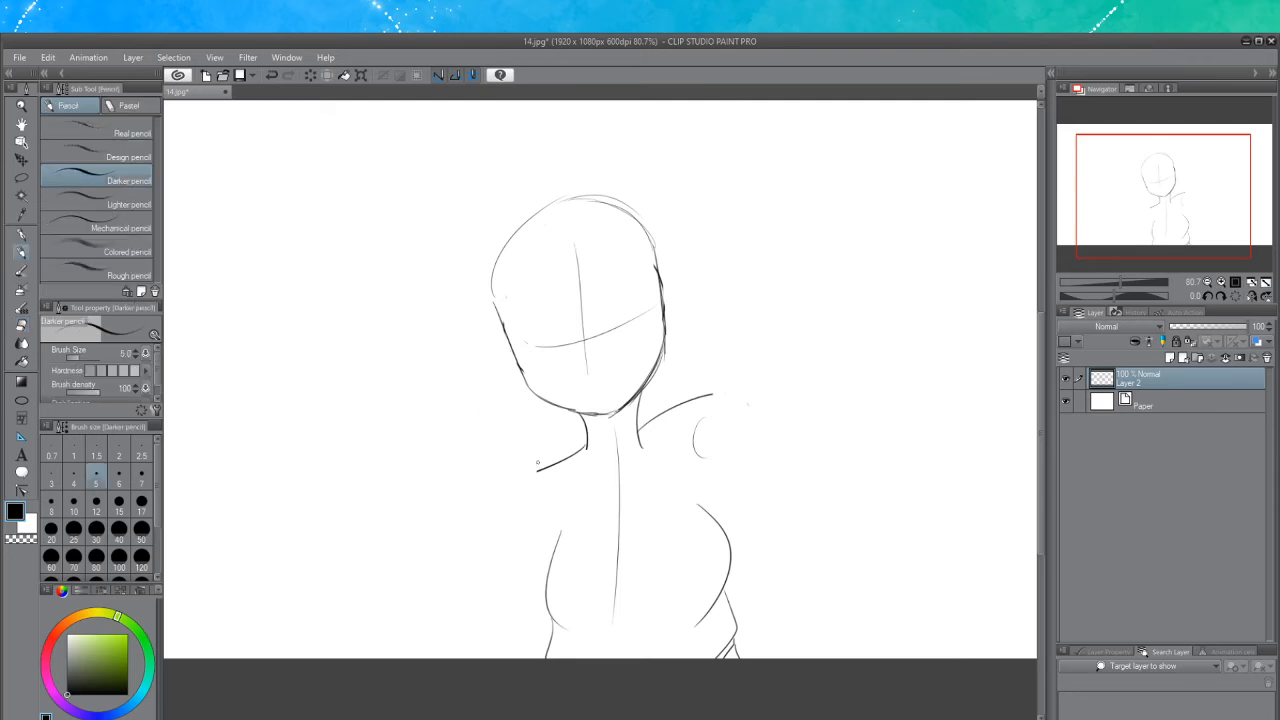
Redraw the left shoulder and arm line down to the canvas edge and the right shoulder curving down
drag(539, 469, 513, 557)
key(ctrl+z)
mouse_move(509, 527)
mouse_down()
mouse_move(553, 467)
mouse_move(511, 547)
mouse_move(513, 631)
mouse_up()
key(ctrl+z)
drag(508, 537, 503, 657)
key(ctrl+z)
key(ctrl+z)
key(ctrl+z)
drag(510, 553, 506, 656)
key(ctrl+z)
key(ctrl+z)
drag(513, 556, 515, 660)
drag(710, 393, 733, 472)
key(ctrl+z)
key(ctrl+z)
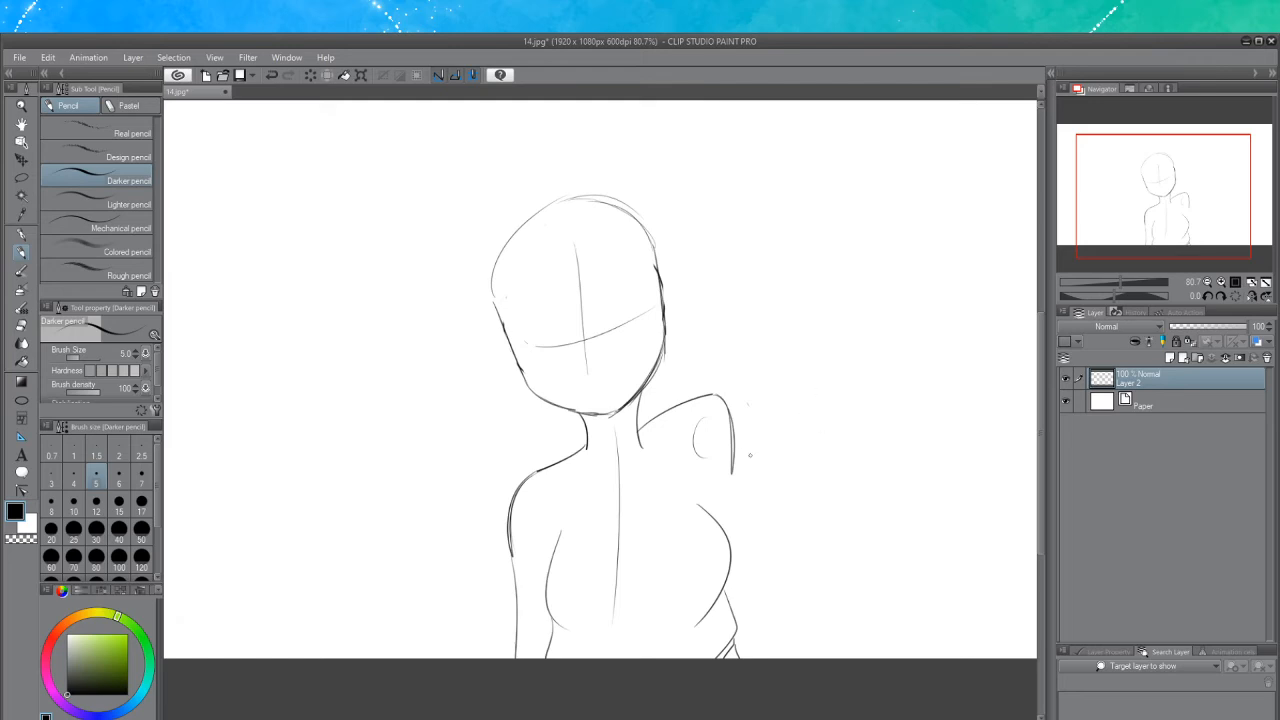
Sketch circles for both hands and connect each with a line running back to its arm
key(ctrl+z)
drag(733, 457, 733, 531)
mouse_move(514, 648)
mouse_down()
mouse_move(535, 656)
mouse_move(469, 603)
mouse_up()
key(ctrl+z)
mouse_move(522, 641)
mouse_down()
mouse_move(448, 578)
mouse_move(440, 550)
mouse_move(408, 549)
mouse_up()
key(ctrl+z)
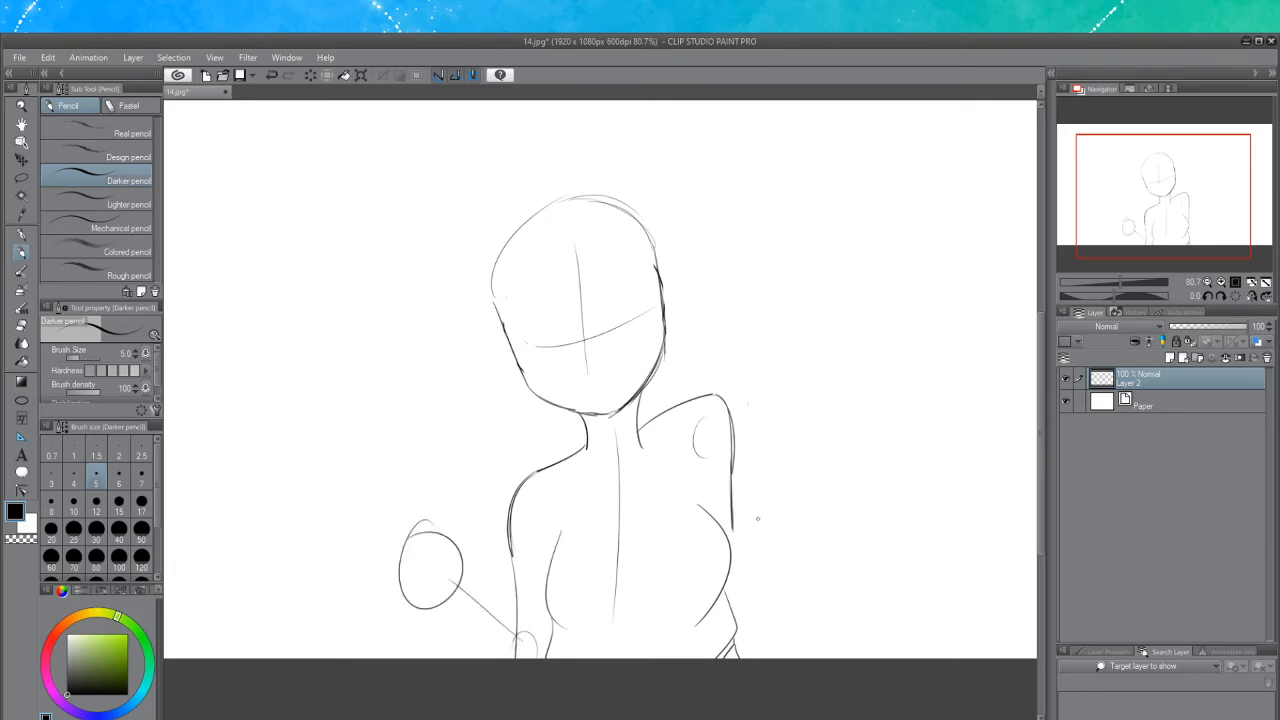
drag(748, 452, 738, 560)
key(ctrl+z)
mouse_move(732, 446)
mouse_down()
mouse_move(740, 578)
mouse_move(795, 446)
mouse_move(788, 432)
mouse_move(810, 415)
mouse_up()
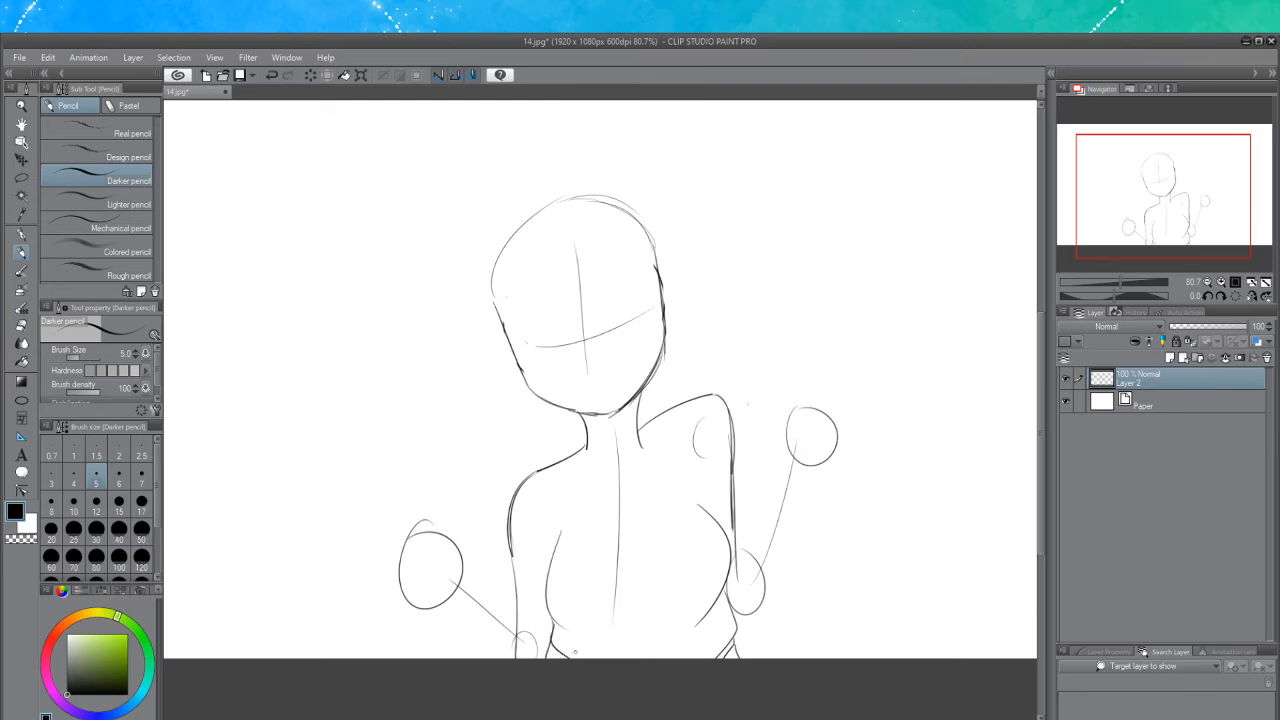
key(ctrl+z)
drag(553, 619, 575, 665)
Erase part of the right arm and redraw the right forearm as two lines rising to the hand circle
click(21, 325)
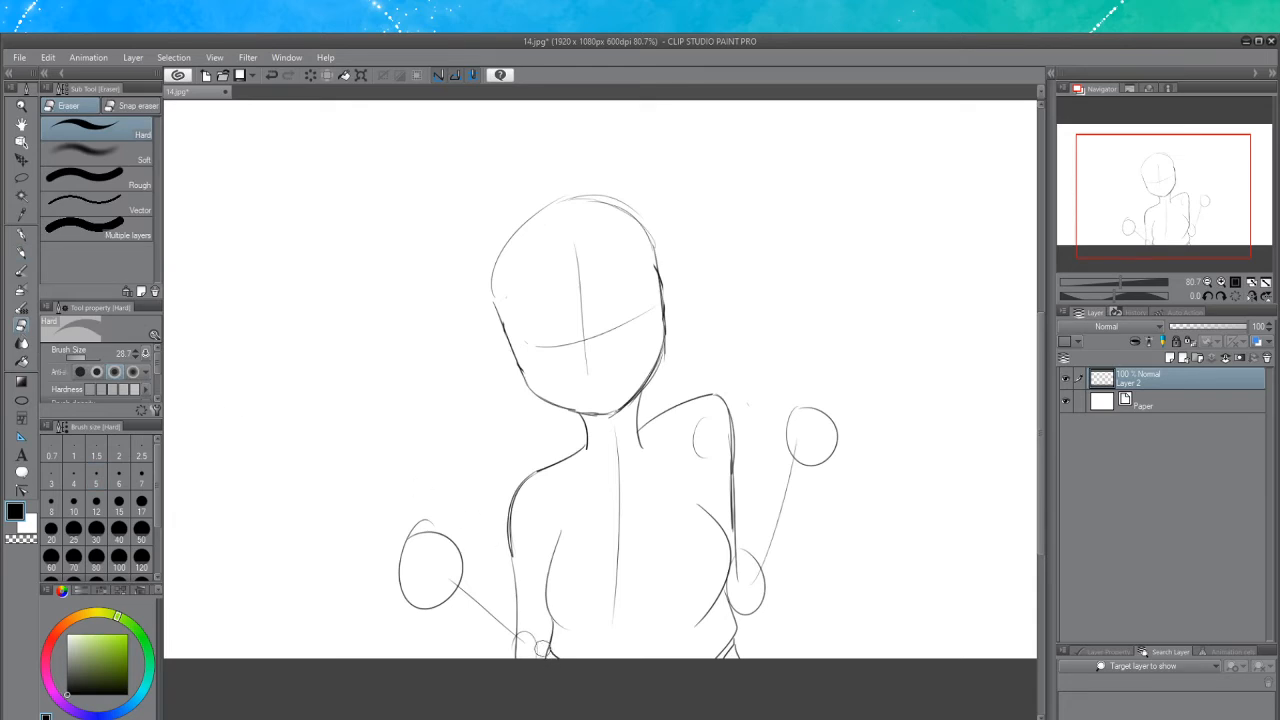
drag(701, 427, 735, 517)
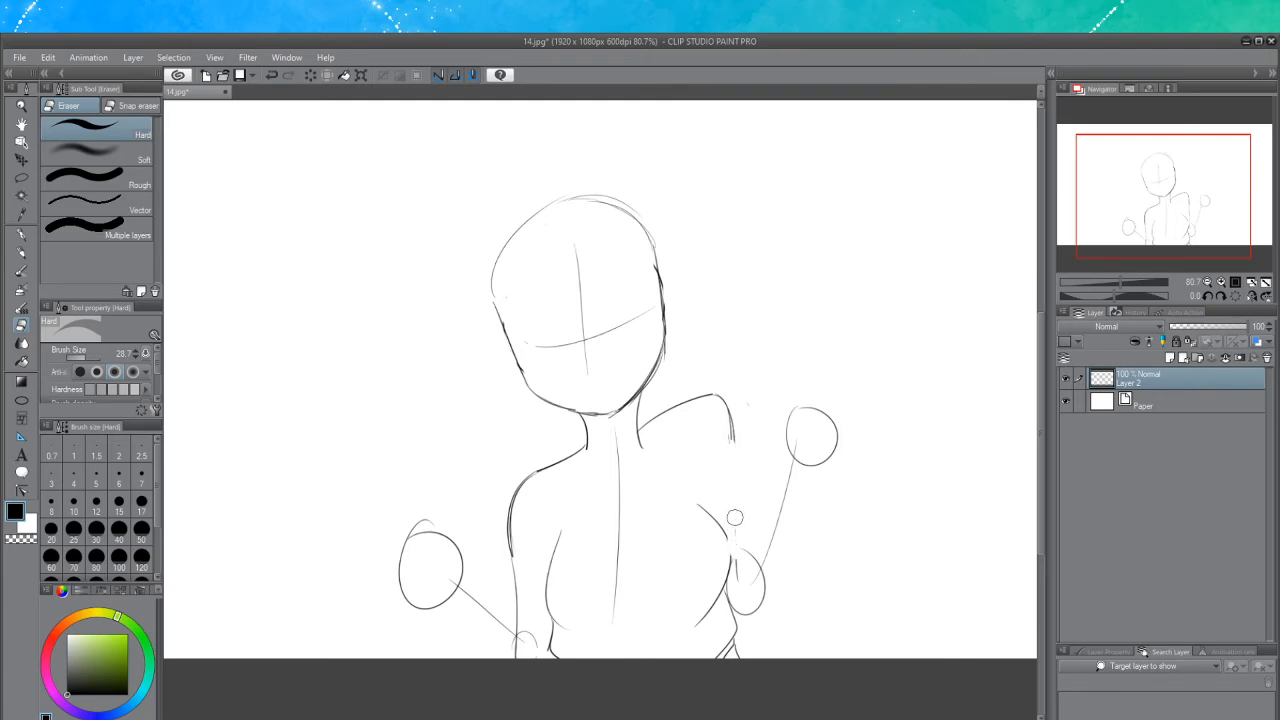
click(22, 253)
drag(728, 536, 728, 569)
key(ctrl+z)
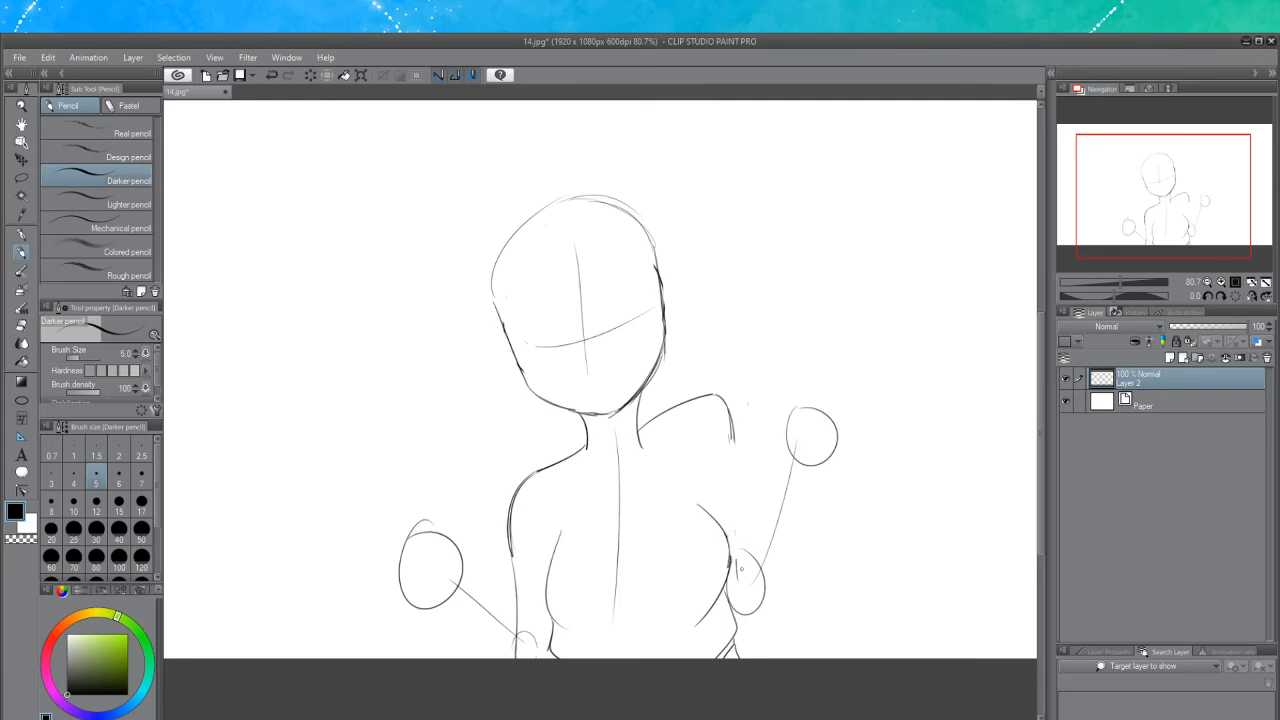
mouse_move(785, 452)
mouse_down()
mouse_move(730, 561)
mouse_move(759, 509)
mouse_move(737, 542)
mouse_up()
key(ctrl+z)
key(ctrl+z)
drag(782, 463, 727, 578)
mouse_move(736, 622)
mouse_down()
mouse_move(757, 623)
mouse_move(790, 584)
mouse_move(820, 455)
mouse_up()
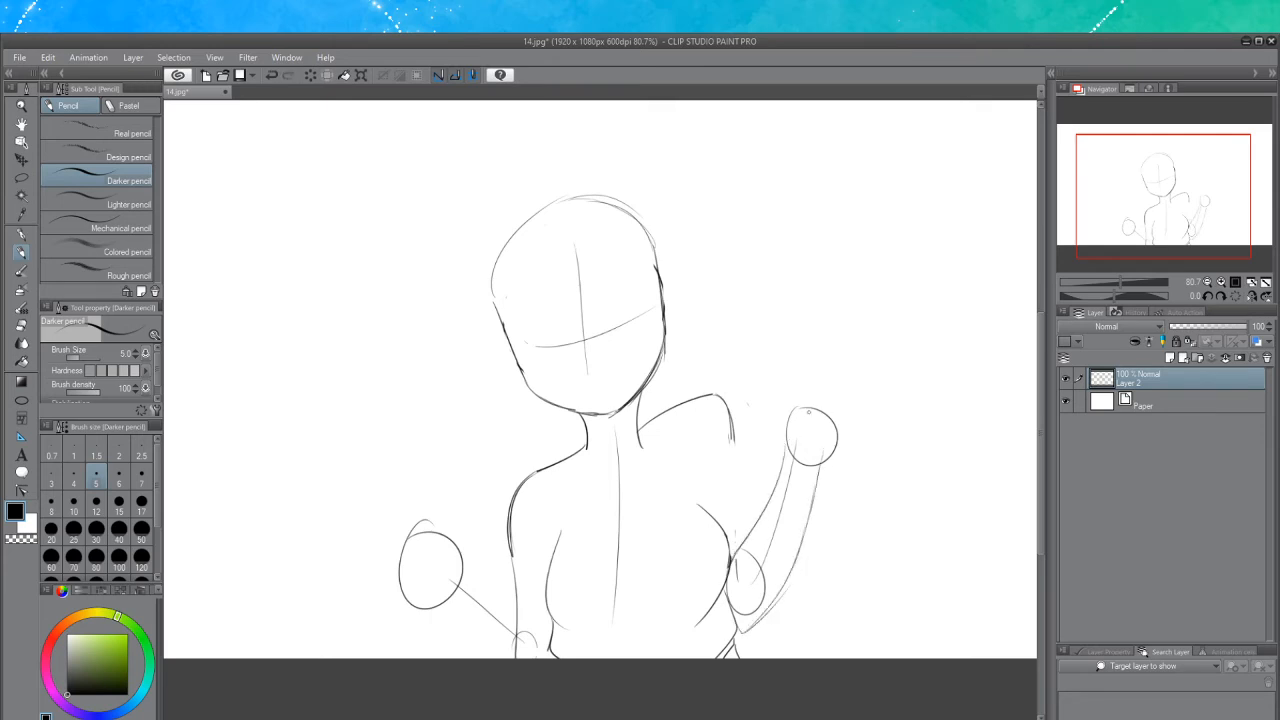
Sketch a blocky fist shape around the raised right hand circle
mouse_move(781, 410)
mouse_down()
mouse_move(787, 388)
mouse_move(849, 430)
mouse_move(808, 424)
mouse_move(825, 435)
mouse_up()
key(ctrl+z)
drag(799, 416, 838, 440)
key(ctrl+z)
key(ctrl+z)
key(ctrl+z)
key(ctrl+z)
key(ctrl+z)
drag(790, 406, 848, 434)
key(ctrl+z)
mouse_move(786, 381)
mouse_down()
mouse_move(808, 387)
mouse_move(794, 372)
mouse_move(804, 383)
mouse_move(775, 418)
mouse_move(785, 439)
mouse_up()
mouse_move(798, 375)
mouse_down()
mouse_move(810, 387)
mouse_move(828, 379)
mouse_up()
mouse_move(826, 380)
mouse_down()
mouse_move(834, 396)
mouse_move(823, 377)
mouse_up()
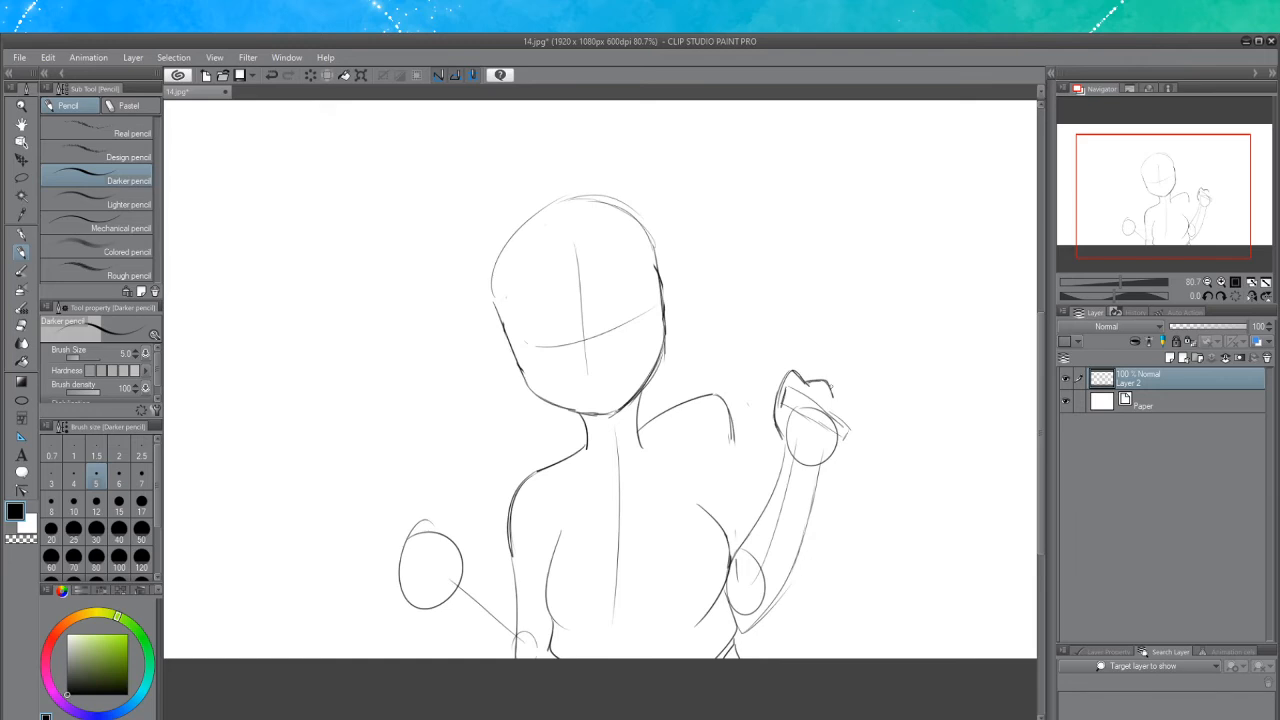
Rework the right fist, drawing curled fingers and knuckles over the hand circle
key(ctrl+z)
key(ctrl+z)
key(ctrl+y)
key(ctrl+y)
key(ctrl+y)
key(ctrl+z)
key(ctrl+z)
key(ctrl+y)
key(ctrl+y)
key(ctrl+y)
key(ctrl+y)
key(ctrl+z)
key(ctrl+z)
key(ctrl+z)
key(ctrl+z)
key(ctrl+y)
key(ctrl+y)
key(ctrl+y)
key(ctrl+y)
key(ctrl+z)
key(ctrl+z)
key(ctrl+z)
key(ctrl+z)
mouse_move(793, 371)
mouse_down()
mouse_move(856, 409)
mouse_move(843, 406)
mouse_move(857, 417)
mouse_move(824, 466)
mouse_up()
key(ctrl+z)
key(ctrl+z)
key(ctrl+z)
key(ctrl+z)
drag(856, 420, 833, 459)
mouse_move(775, 411)
mouse_down()
mouse_move(773, 436)
mouse_move(790, 421)
mouse_move(782, 441)
mouse_up()
mouse_move(786, 439)
mouse_down()
mouse_move(820, 415)
mouse_move(822, 428)
mouse_move(843, 428)
mouse_move(816, 450)
mouse_move(804, 425)
mouse_move(831, 425)
mouse_move(816, 440)
mouse_move(831, 433)
mouse_move(817, 461)
mouse_up()
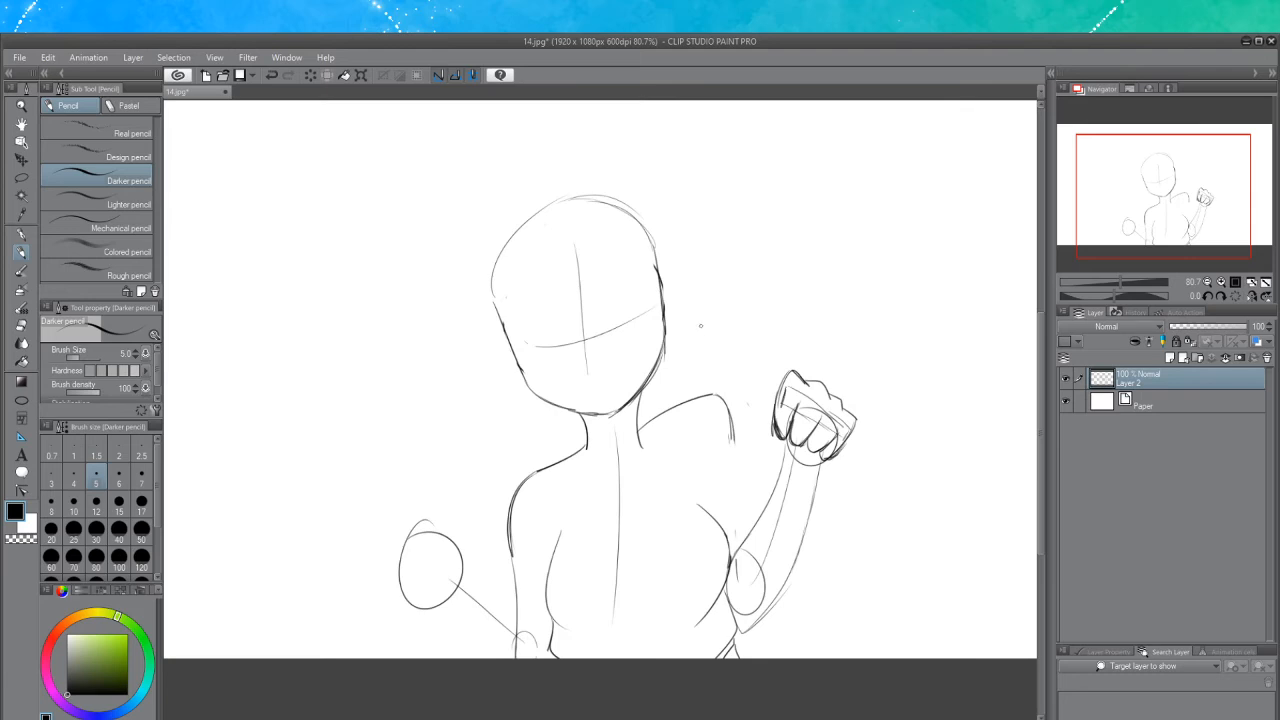
Erase the construction circle inside the right fist and draw a raised thumb on it
click(21, 326)
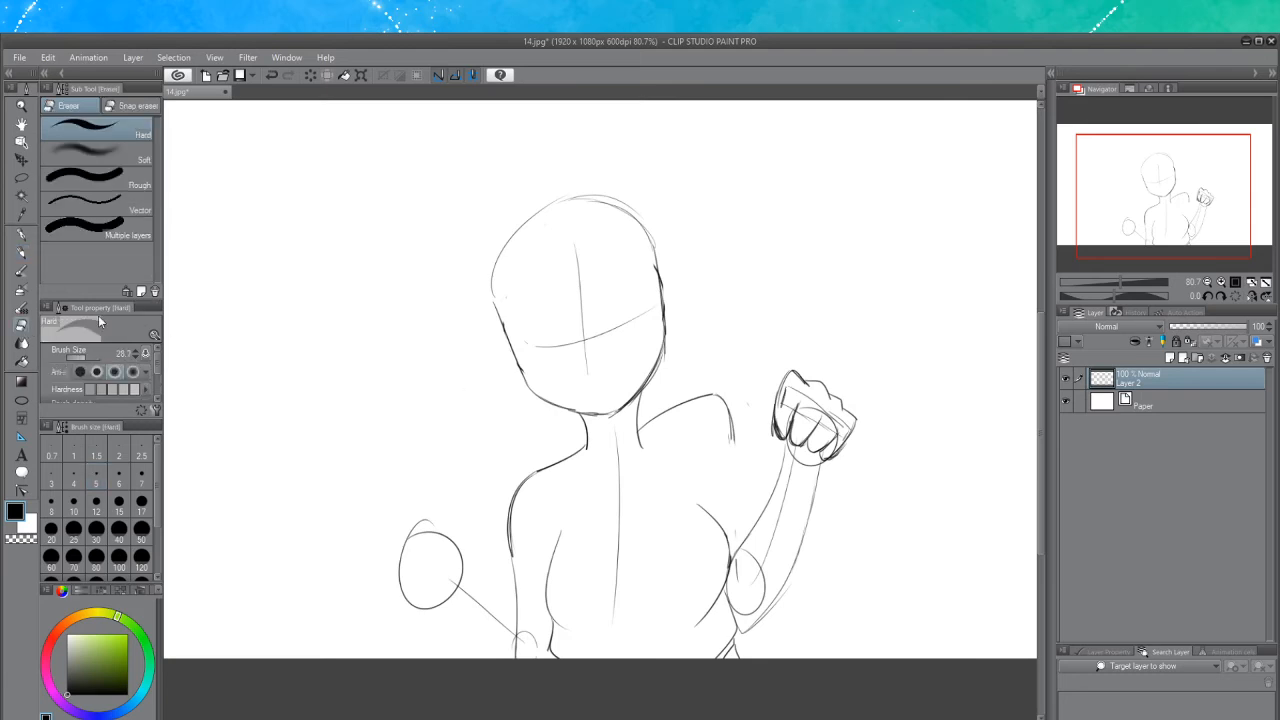
mouse_move(794, 390)
mouse_down()
mouse_move(787, 403)
mouse_move(828, 414)
mouse_move(826, 432)
mouse_move(846, 425)
mouse_move(832, 449)
mouse_move(841, 414)
mouse_move(804, 423)
mouse_move(803, 405)
mouse_move(784, 420)
mouse_up()
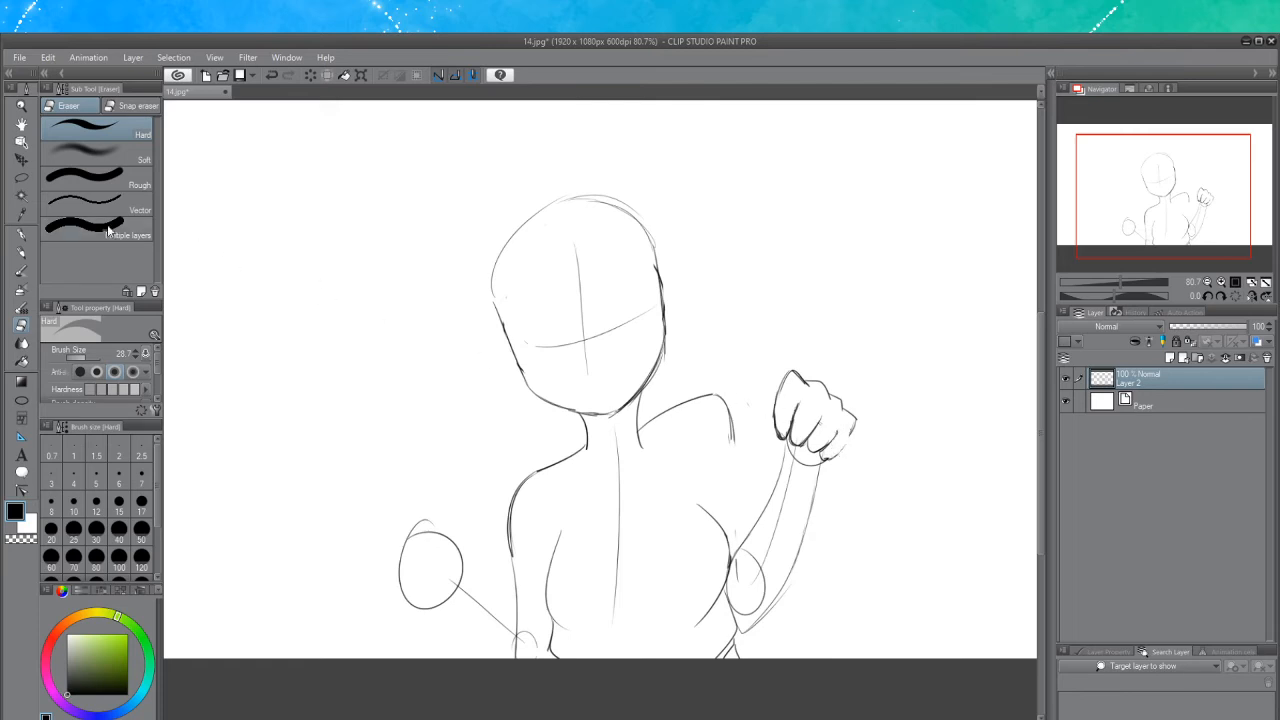
click(20, 254)
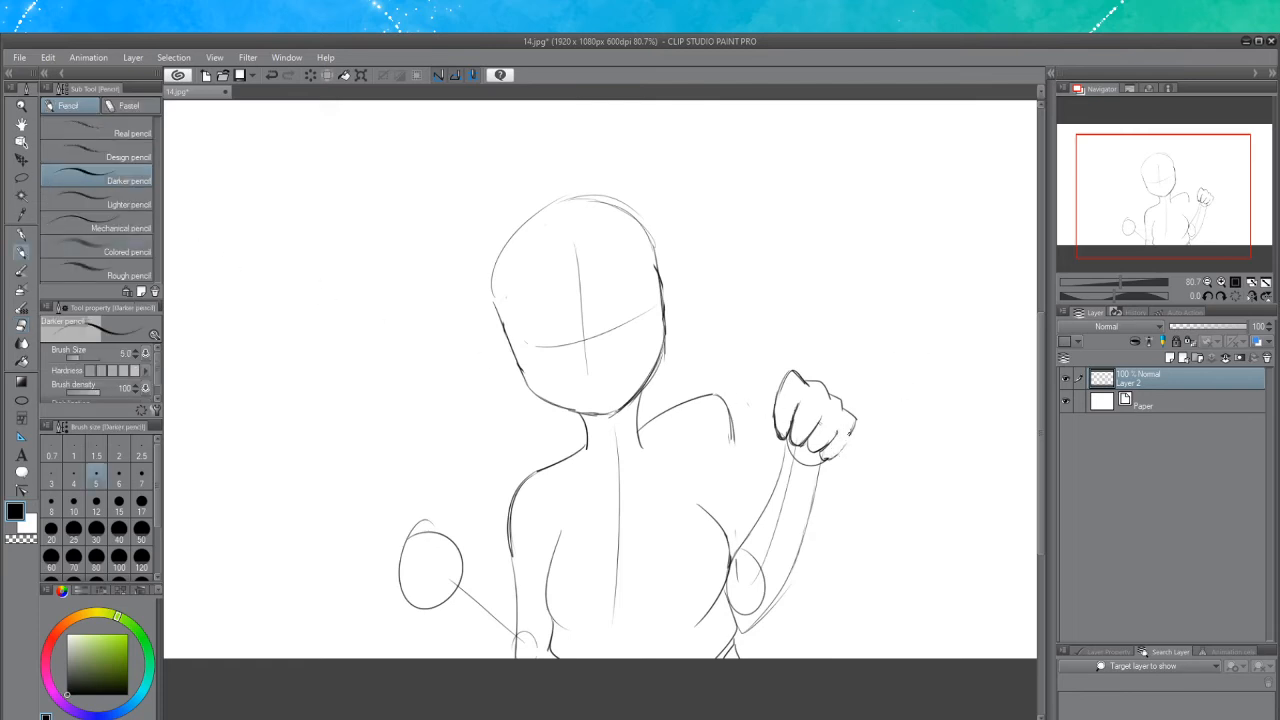
key(ctrl+z)
drag(842, 454, 856, 418)
mouse_move(761, 409)
mouse_down()
mouse_move(776, 444)
mouse_move(756, 374)
mouse_move(780, 390)
mouse_move(763, 407)
mouse_move(777, 457)
mouse_move(822, 476)
mouse_move(824, 518)
mouse_up()
key(ctrl+z)
key(ctrl+z)
key(ctrl+z)
key(ctrl+z)
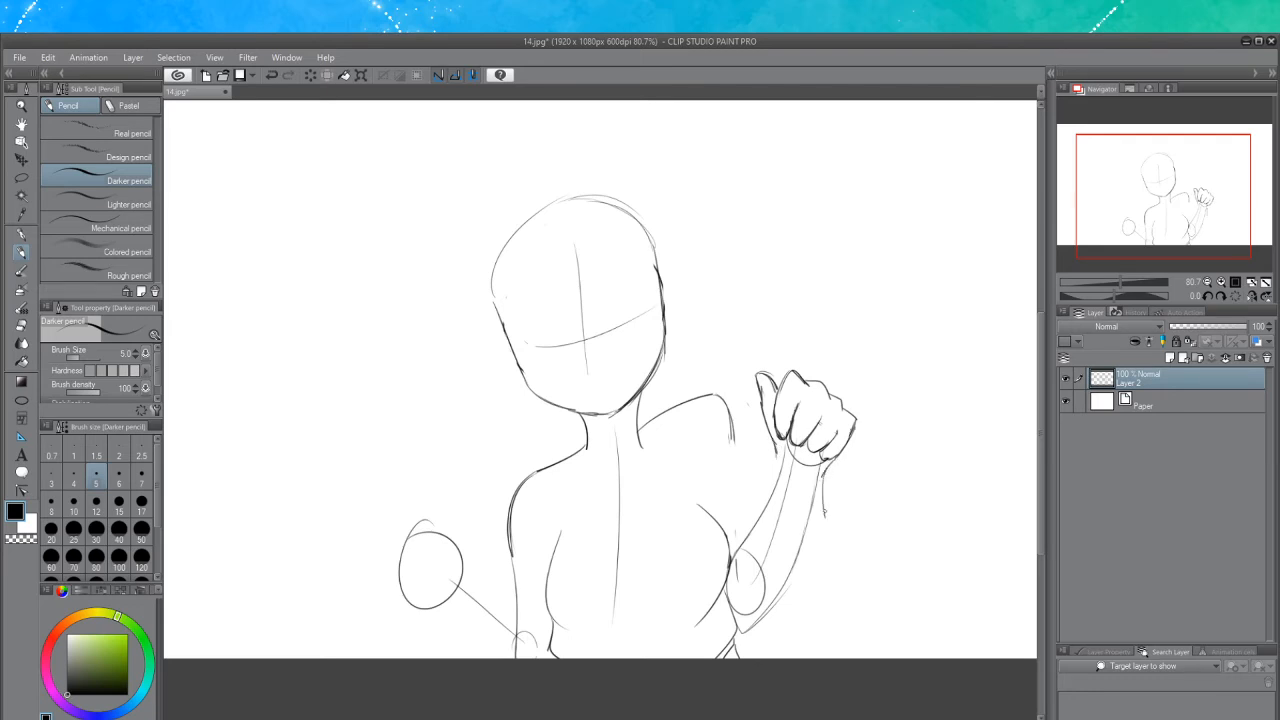
Draw a sleeve cuff below the right fist and sleeve lines along the right forearm
key(ctrl+z)
drag(825, 470, 815, 520)
key(ctrl+z)
key(ctrl+z)
mouse_move(828, 466)
mouse_down()
mouse_move(815, 485)
mouse_move(834, 461)
mouse_up()
key(ctrl+z)
key(ctrl+z)
mouse_move(763, 495)
mouse_down()
mouse_move(770, 470)
mouse_move(818, 495)
mouse_move(834, 480)
mouse_move(759, 467)
mouse_move(826, 485)
mouse_move(801, 531)
mouse_up()
key(ctrl+z)
key(ctrl+z)
key(ctrl+z)
key(ctrl+z)
key(ctrl+z)
drag(826, 484, 777, 598)
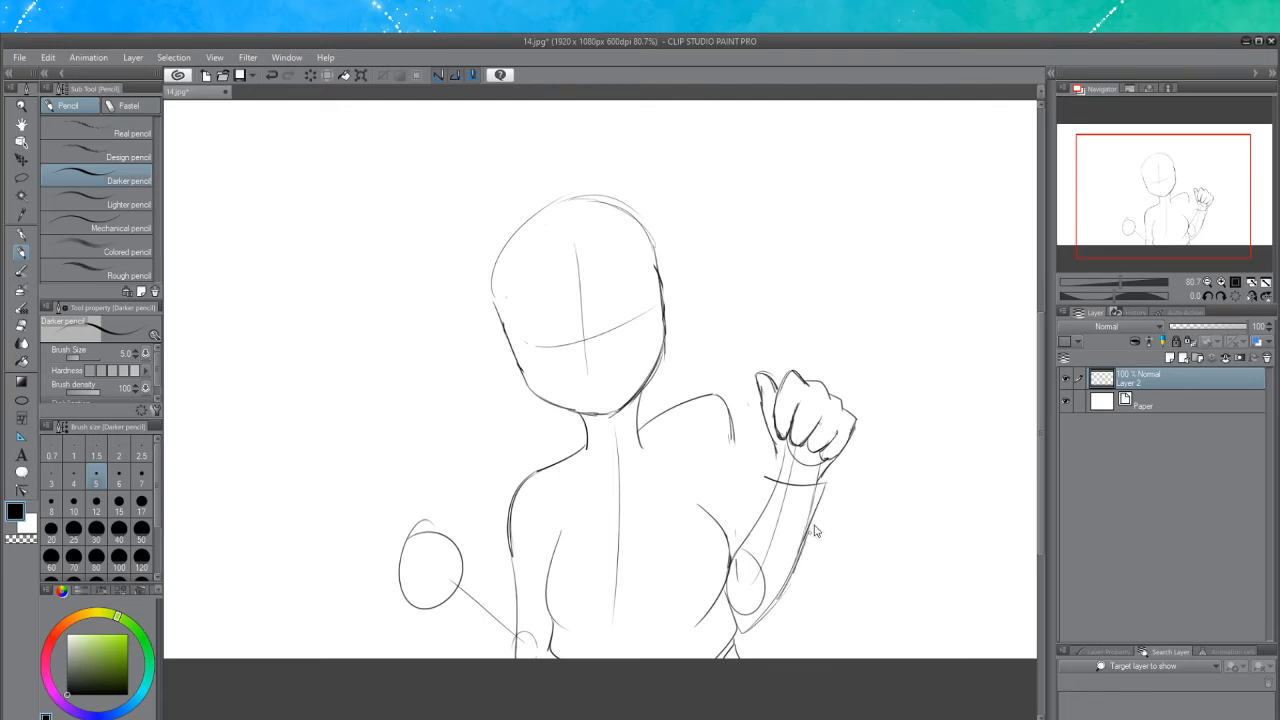
key(ctrl+z)
key(ctrl+z)
drag(809, 527, 742, 634)
key(ctrl+z)
drag(778, 449, 739, 542)
key(ctrl+z)
key(ctrl+z)
key(ctrl+z)
drag(761, 494, 729, 573)
drag(758, 517, 737, 547)
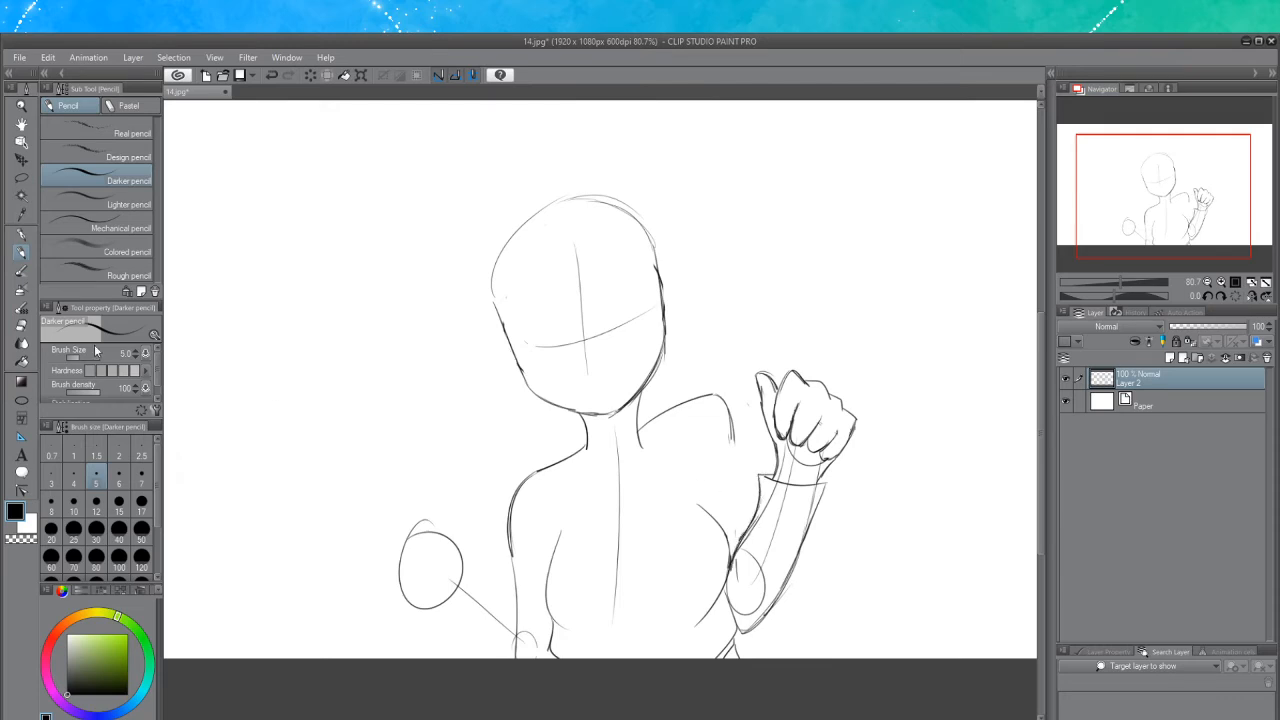
Erase the overlapping construction lines inside the right sleeve and around the thumb
click(21, 326)
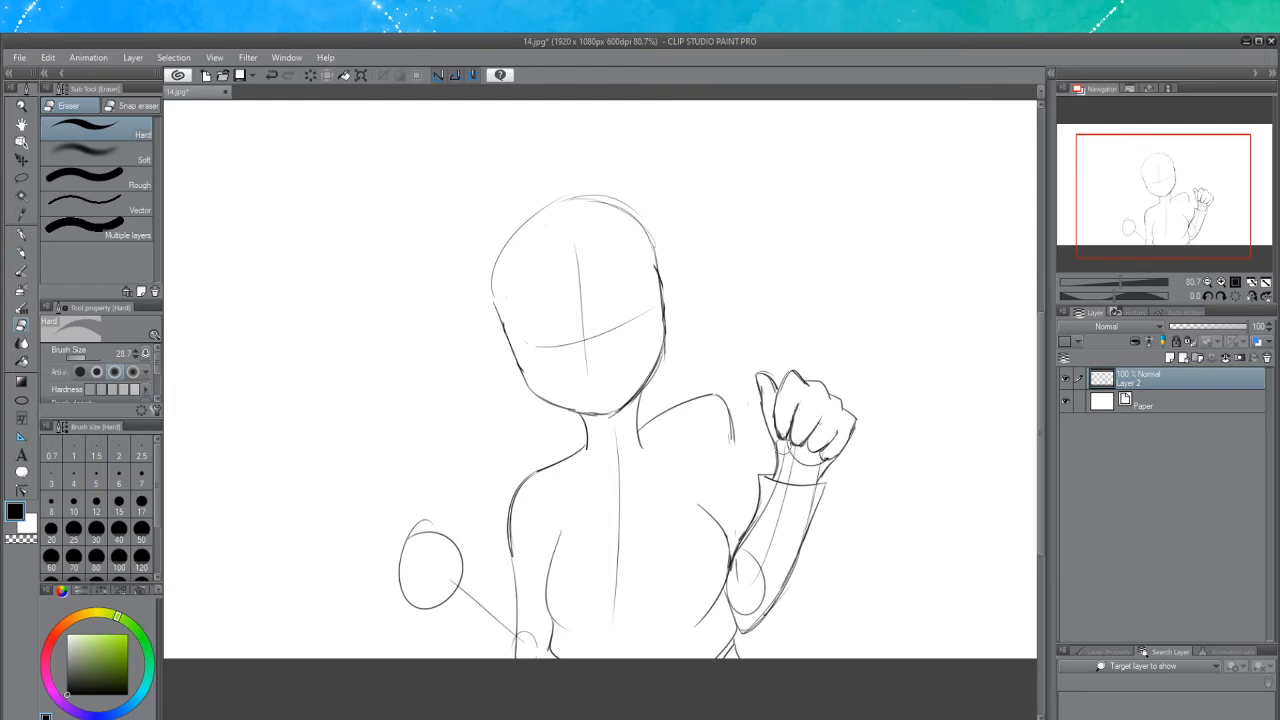
drag(764, 383, 765, 390)
drag(790, 469, 789, 465)
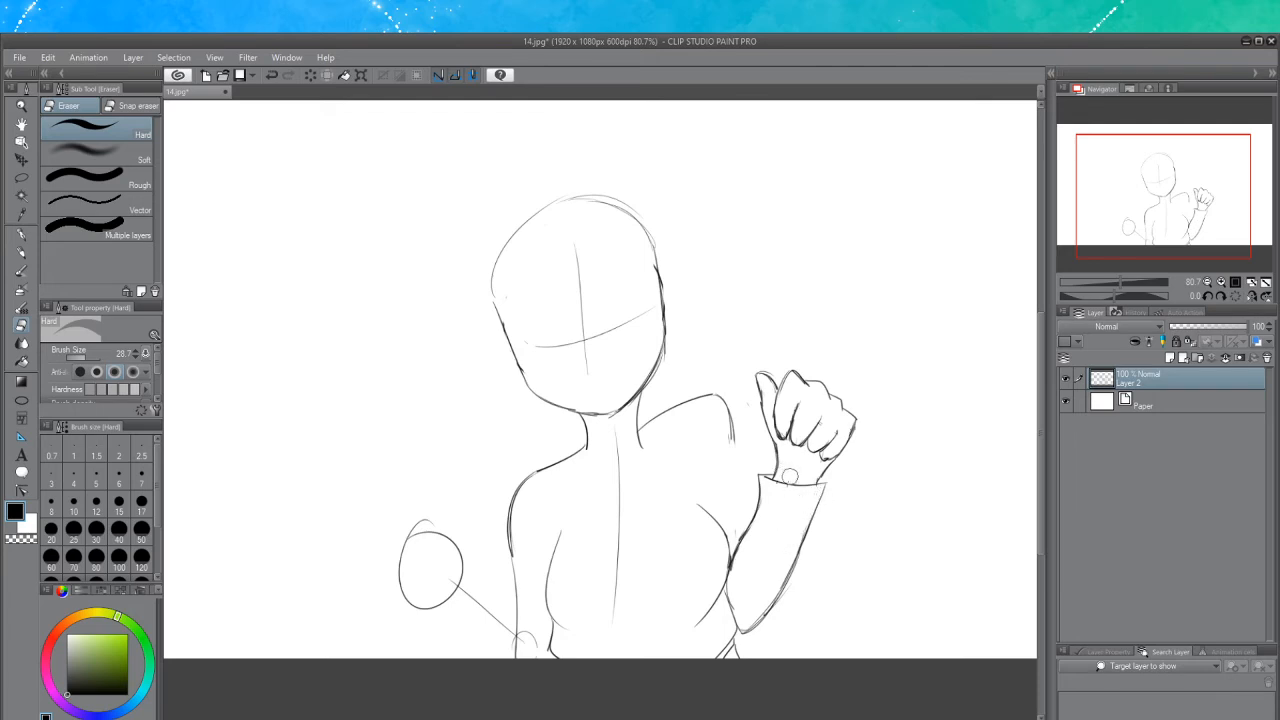
Draw a turtleneck collar around the base of the neck
click(21, 252)
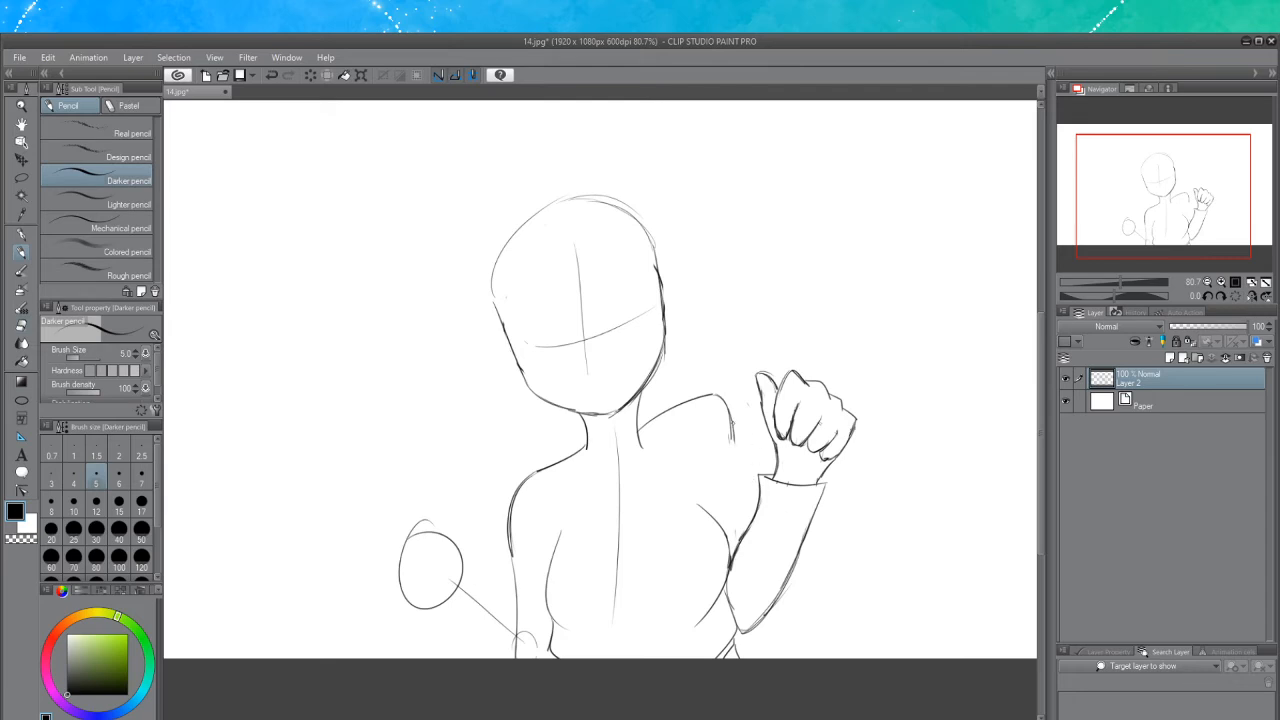
mouse_move(734, 437)
mouse_down()
mouse_move(752, 517)
mouse_move(736, 472)
mouse_move(738, 528)
mouse_up()
key(ctrl+z)
key(ctrl+z)
drag(734, 441, 746, 531)
mouse_move(733, 434)
mouse_down()
mouse_move(743, 516)
mouse_move(727, 530)
mouse_up()
key(ctrl+z)
key(ctrl+z)
key(ctrl+z)
drag(857, 418, 842, 447)
key(ctrl+z)
drag(723, 583, 740, 627)
mouse_move(562, 529)
mouse_down()
mouse_move(546, 598)
mouse_move(568, 629)
mouse_up()
key(ctrl+z)
mouse_move(582, 430)
mouse_down()
mouse_move(638, 422)
mouse_move(644, 443)
mouse_up()
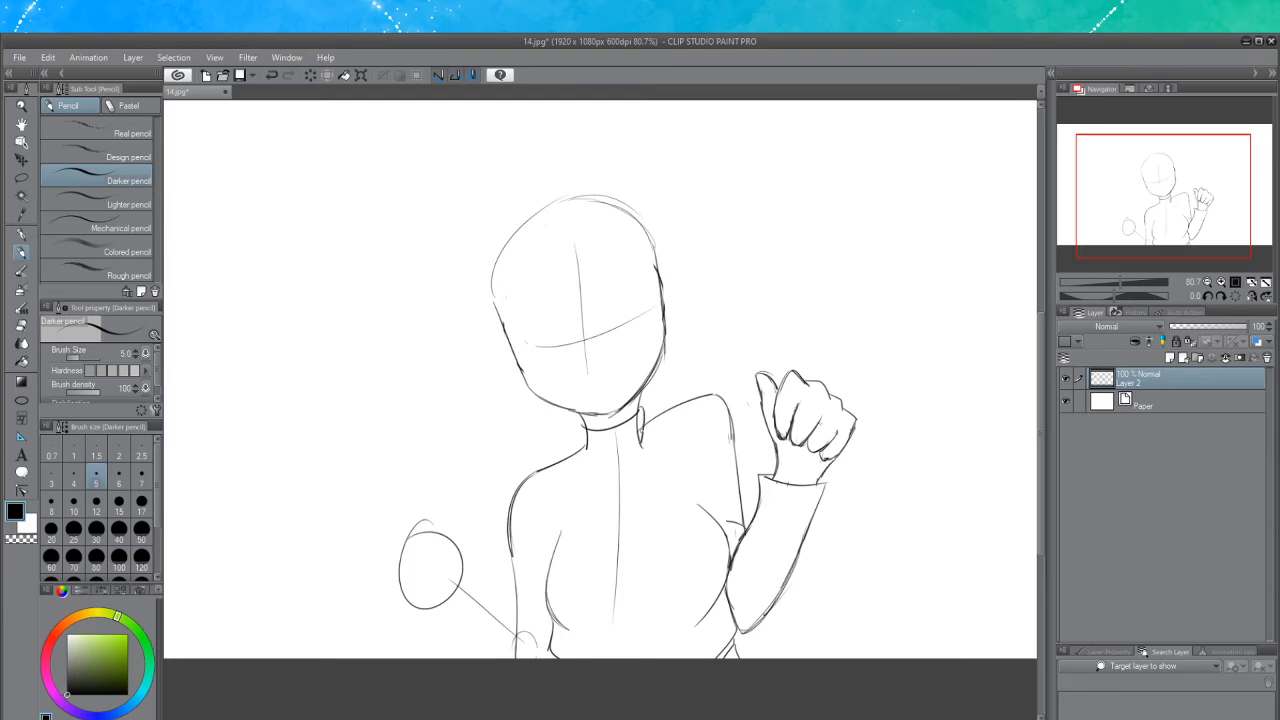
Refine the collar's left edge and redraw the left forearm line toward the left hand
drag(577, 419, 586, 447)
key(ctrl+z)
mouse_move(547, 637)
mouse_down()
mouse_move(481, 583)
mouse_move(546, 633)
mouse_up()
key(ctrl+z)
key(ctrl+z)
drag(474, 572, 536, 620)
key(ctrl+z)
drag(474, 566, 546, 632)
key(ctrl+z)
drag(470, 568, 551, 632)
drag(428, 532, 390, 598)
Draw a left fist with a raised thumb over the left hand circle
key(ctrl+z)
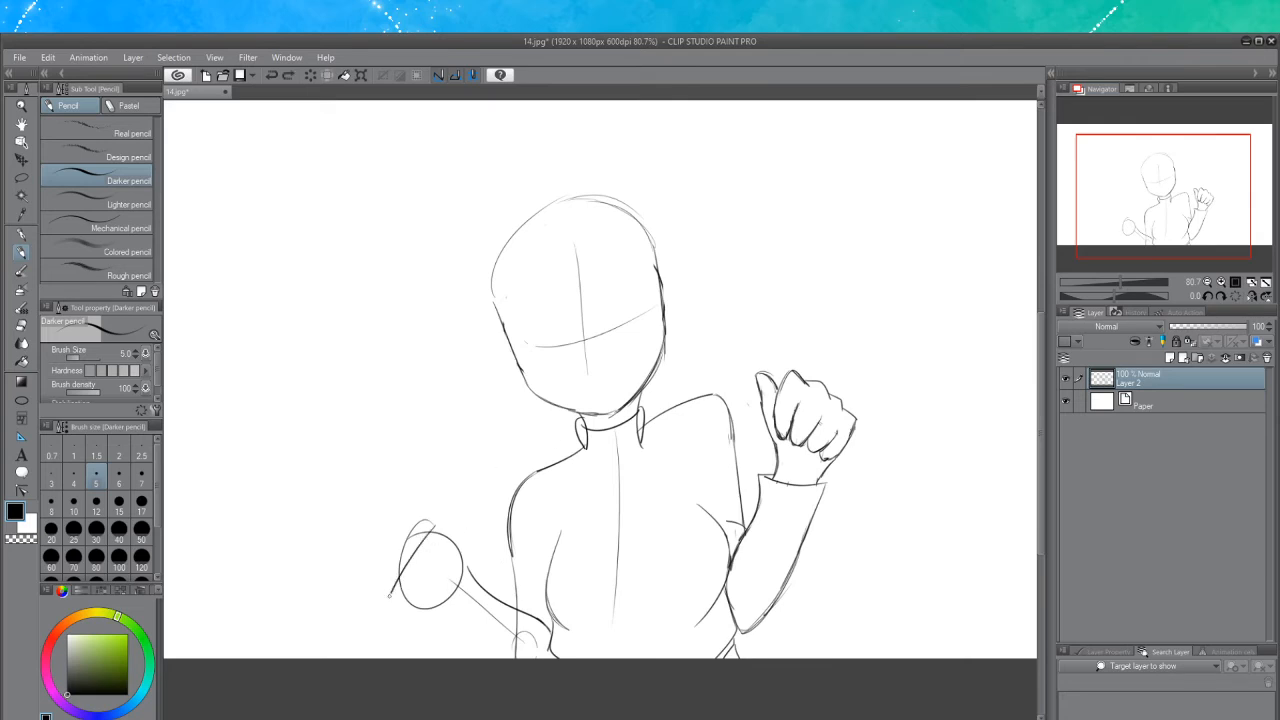
key(ctrl+z)
drag(438, 521, 399, 588)
drag(438, 520, 448, 526)
key(ctrl+z)
drag(448, 526, 414, 599)
key(ctrl+z)
mouse_move(406, 514)
mouse_down()
mouse_move(458, 521)
mouse_move(461, 552)
mouse_move(404, 541)
mouse_move(404, 558)
mouse_move(442, 568)
mouse_move(440, 534)
mouse_move(442, 567)
mouse_move(424, 563)
mouse_move(445, 559)
mouse_move(433, 543)
mouse_move(443, 560)
mouse_move(449, 551)
mouse_move(443, 567)
mouse_move(420, 528)
mouse_move(424, 541)
mouse_move(402, 550)
mouse_move(398, 576)
mouse_move(436, 580)
mouse_move(437, 569)
mouse_move(408, 604)
mouse_move(431, 591)
mouse_move(400, 588)
mouse_move(472, 530)
mouse_up()
key(ctrl+z)
key(ctrl+z)
key(ctrl+z)
key(ctrl+z)
key(ctrl+z)
key(ctrl+z)
key(ctrl+z)
key(ctrl+z)
key(ctrl+z)
key(ctrl+z)
key(ctrl+z)
key(ctrl+z)
key(ctrl+z)
key(ctrl+z)
key(ctrl+z)
key(ctrl+z)
key(ctrl+z)
mouse_move(472, 574)
mouse_down()
mouse_move(462, 485)
mouse_move(449, 516)
mouse_move(460, 486)
mouse_move(473, 498)
mouse_move(450, 500)
mouse_move(447, 519)
mouse_move(471, 499)
mouse_move(446, 515)
mouse_up()
key(ctrl+z)
key(ctrl+z)
key(ctrl+z)
key(ctrl+z)
key(ctrl+z)
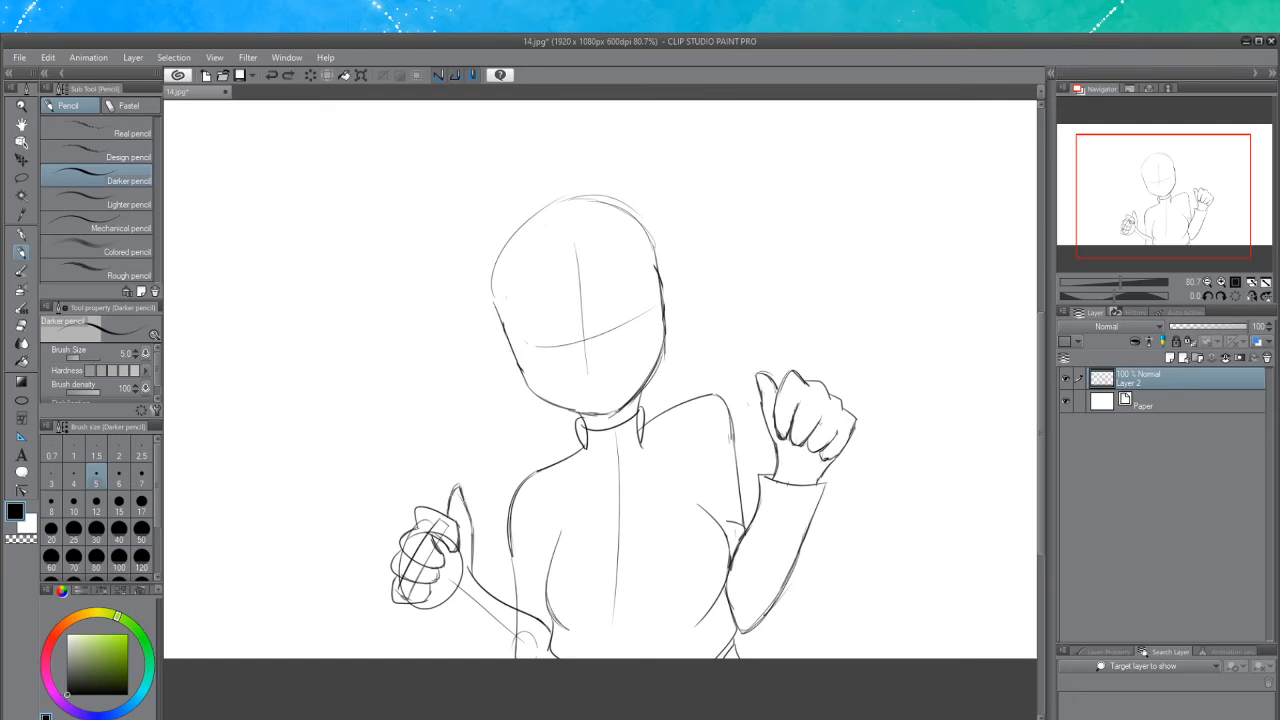
click(21, 325)
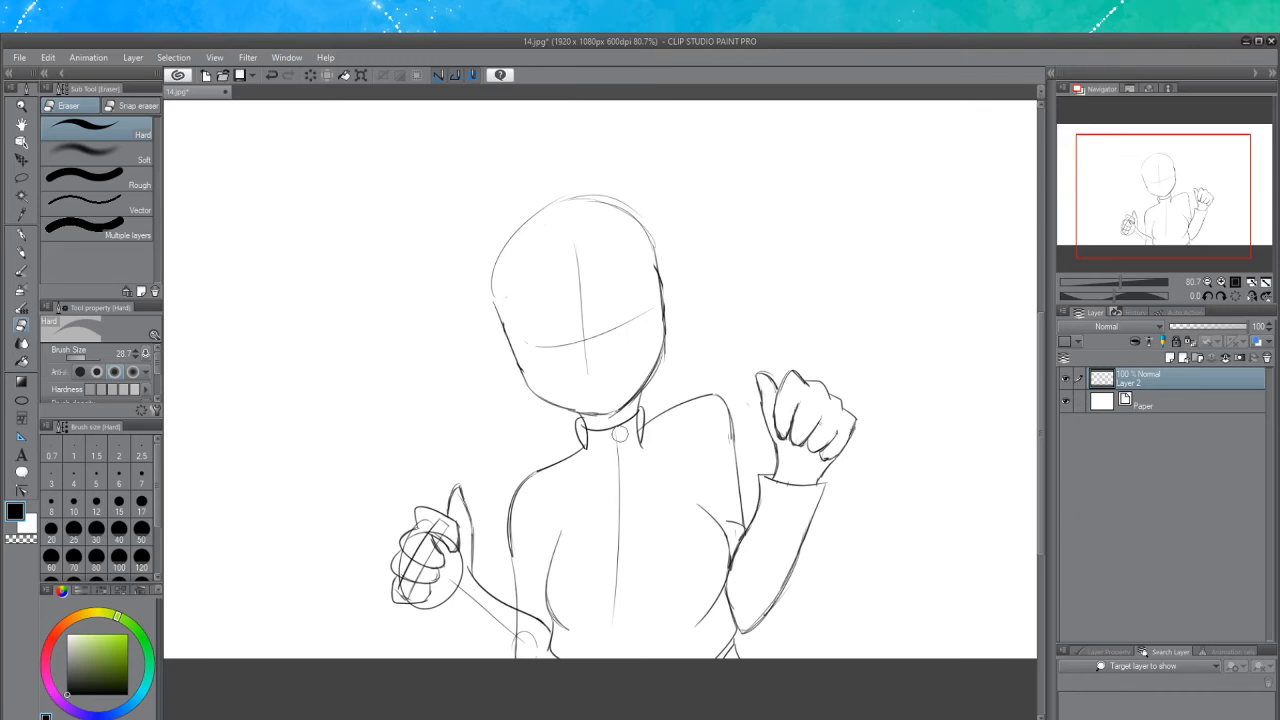
Draw the left sleeve's cuff line just below the left fist
drag(617, 436, 615, 490)
mouse_move(638, 419)
mouse_down()
mouse_move(643, 449)
mouse_move(588, 438)
mouse_up()
key(ctrl+z)
key(ctrl+z)
click(22, 253)
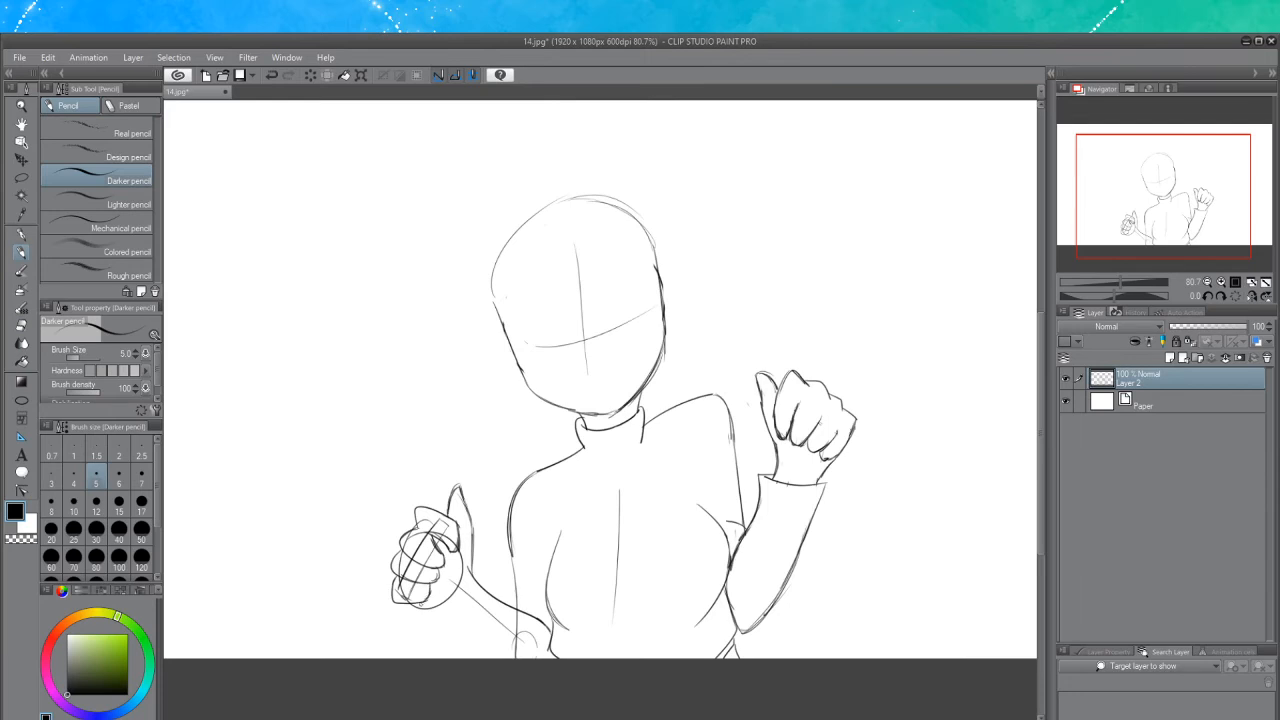
mouse_move(428, 607)
mouse_down()
mouse_move(460, 605)
mouse_move(484, 656)
mouse_up()
key(ctrl+z)
key(ctrl+z)
key(ctrl+z)
key(ctrl+z)
key(ctrl+z)
key(ctrl+z)
key(ctrl+z)
drag(454, 606, 486, 647)
mouse_move(486, 579)
mouse_down()
mouse_move(499, 593)
mouse_move(458, 630)
mouse_up()
key(ctrl+z)
drag(487, 580, 457, 622)
key(ctrl+z)
mouse_move(488, 579)
mouse_down()
mouse_move(461, 623)
mouse_move(490, 658)
mouse_up()
key(ctrl+z)
Erase the construction circle and overlapping lines inside the left fist
key(e)
drag(436, 522, 428, 522)
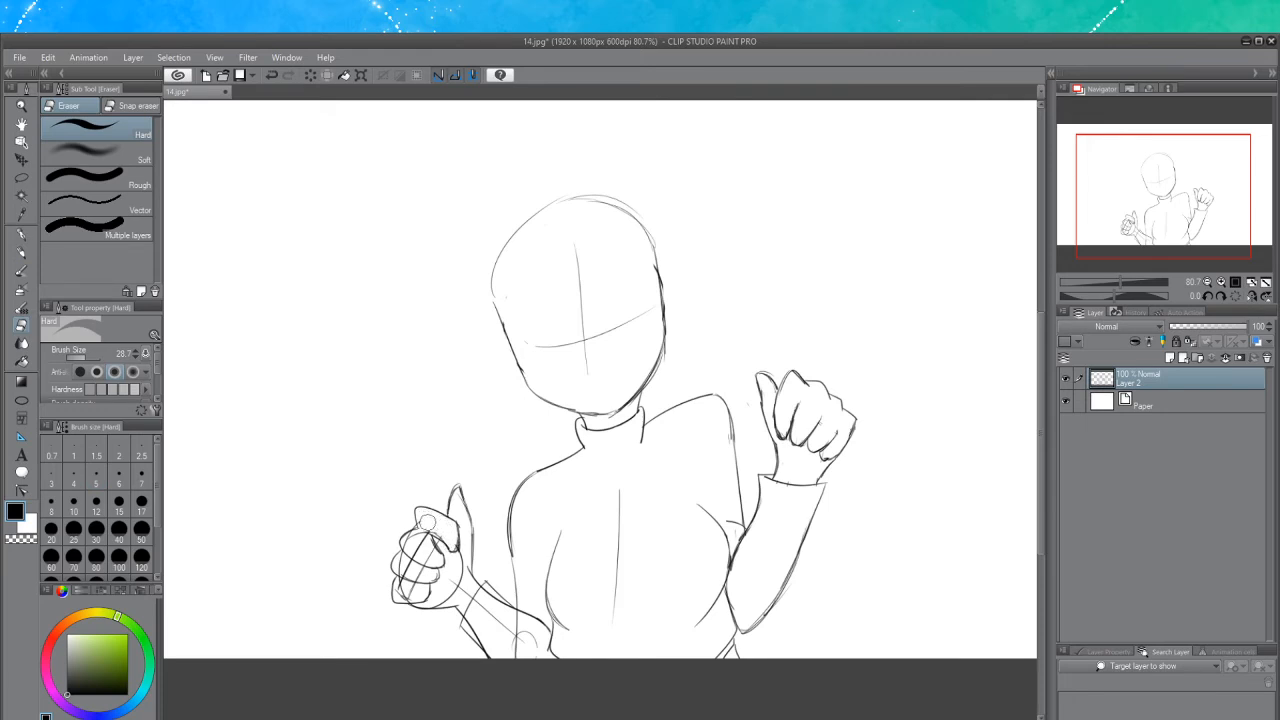
drag(420, 536, 419, 545)
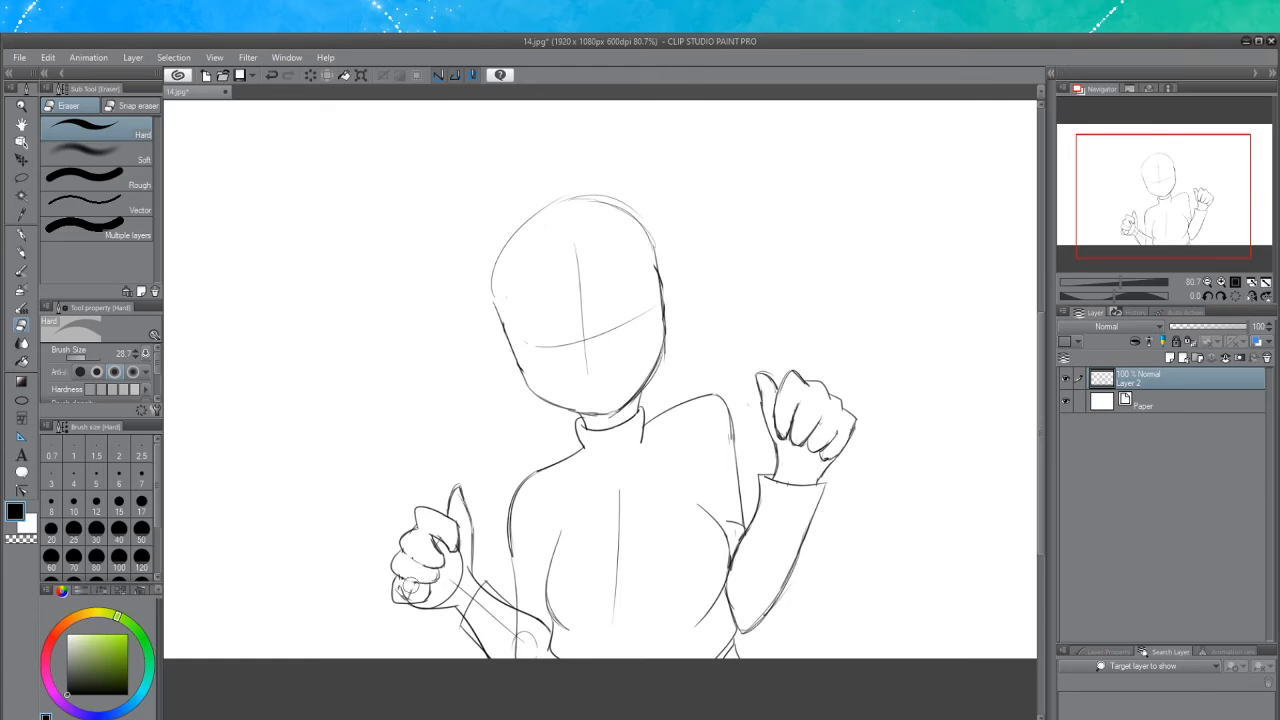
key(ctrl+z)
key(ctrl+y)
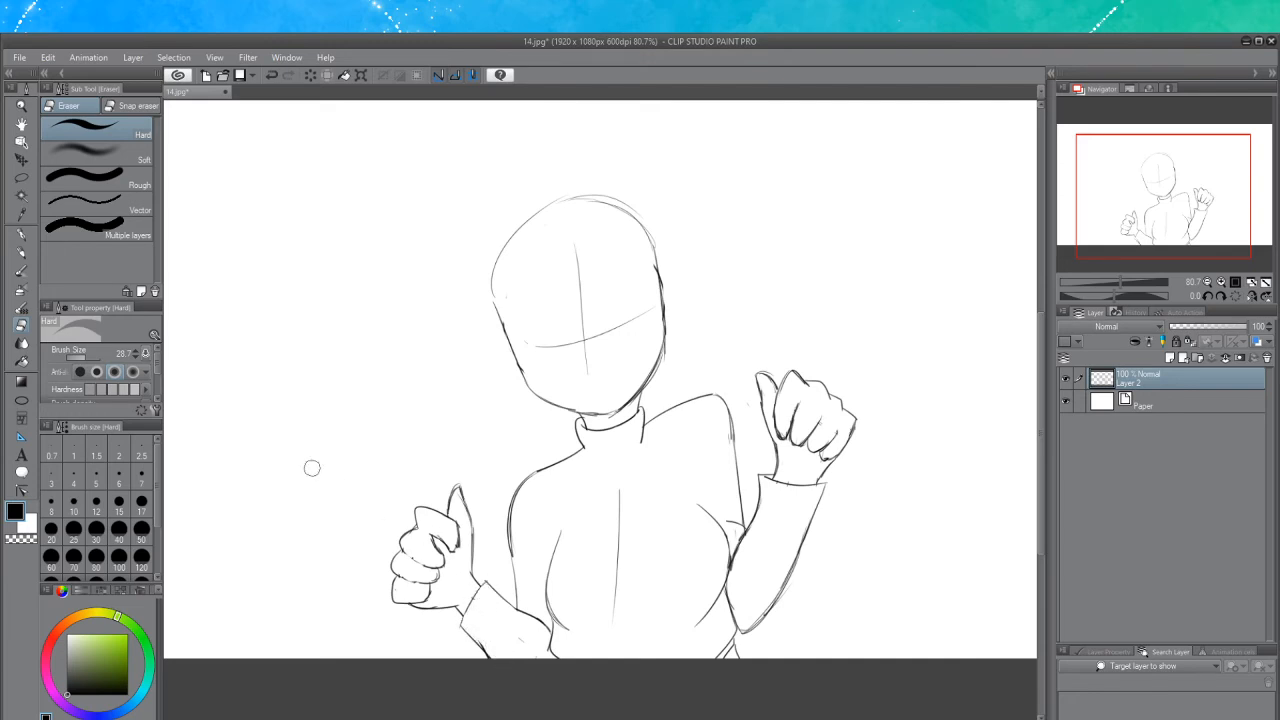
Save the drawing as a new file named 2
click(21, 256)
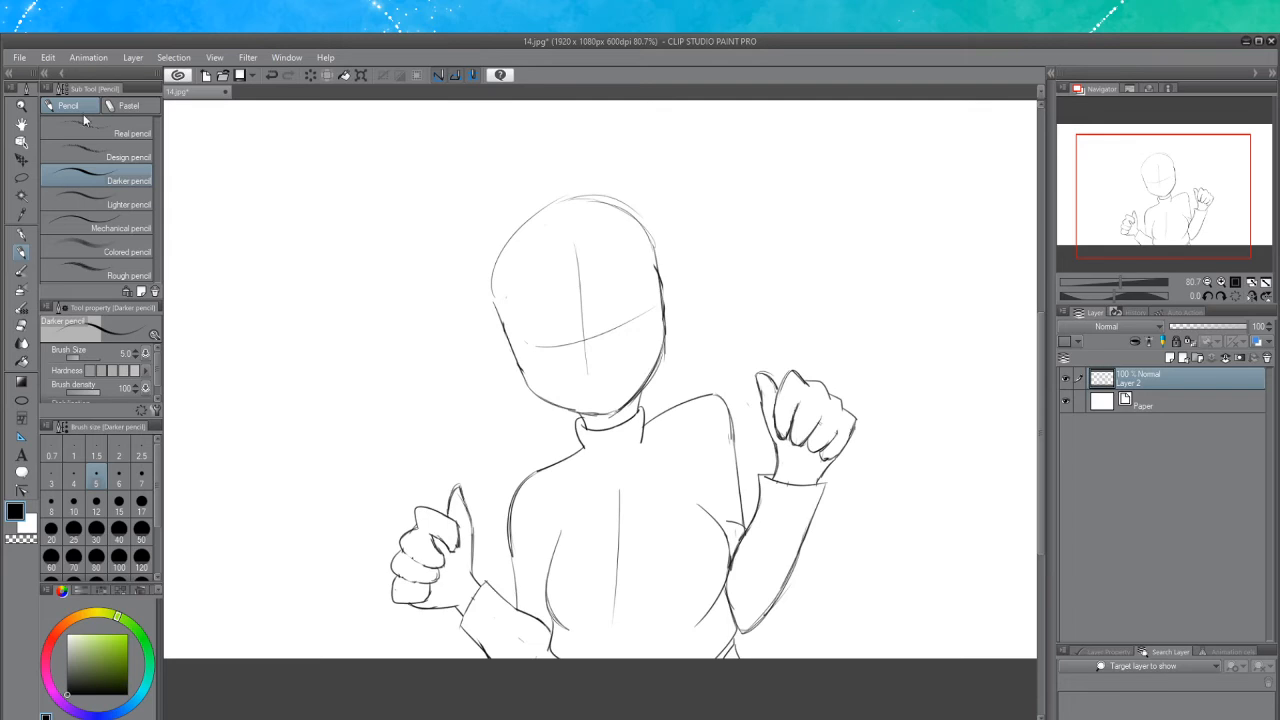
click(18, 60)
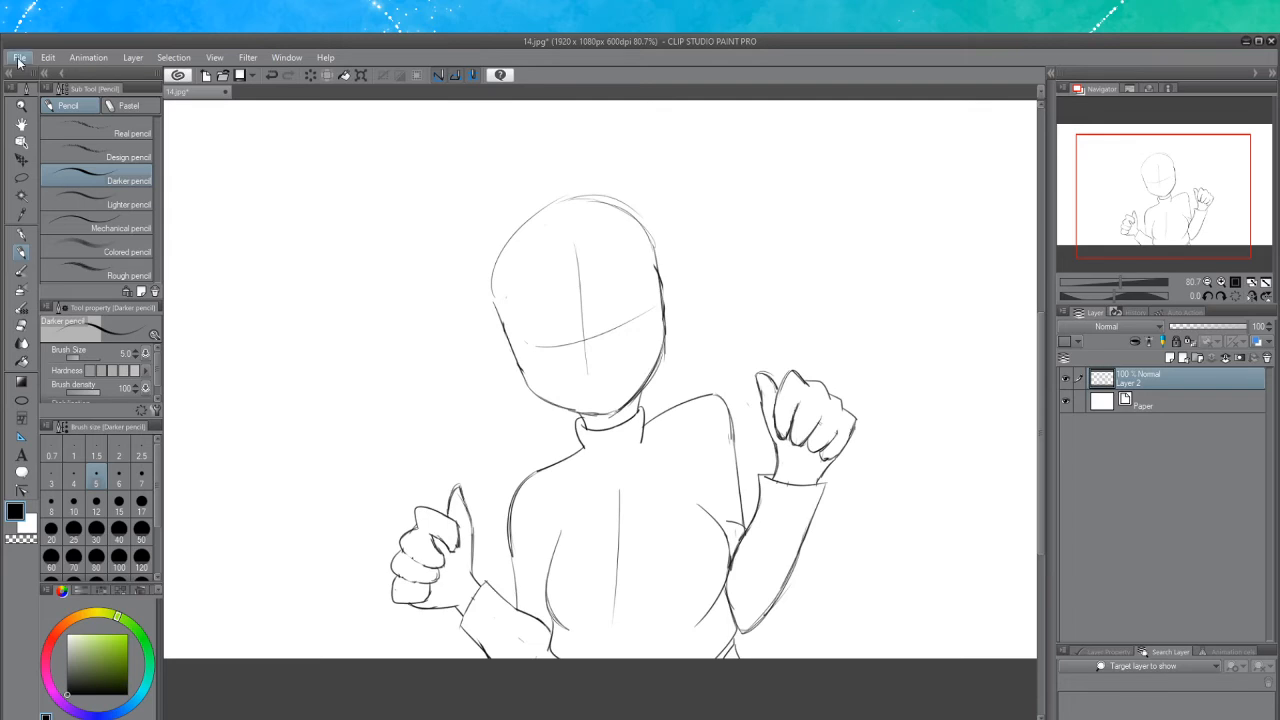
click(78, 193)
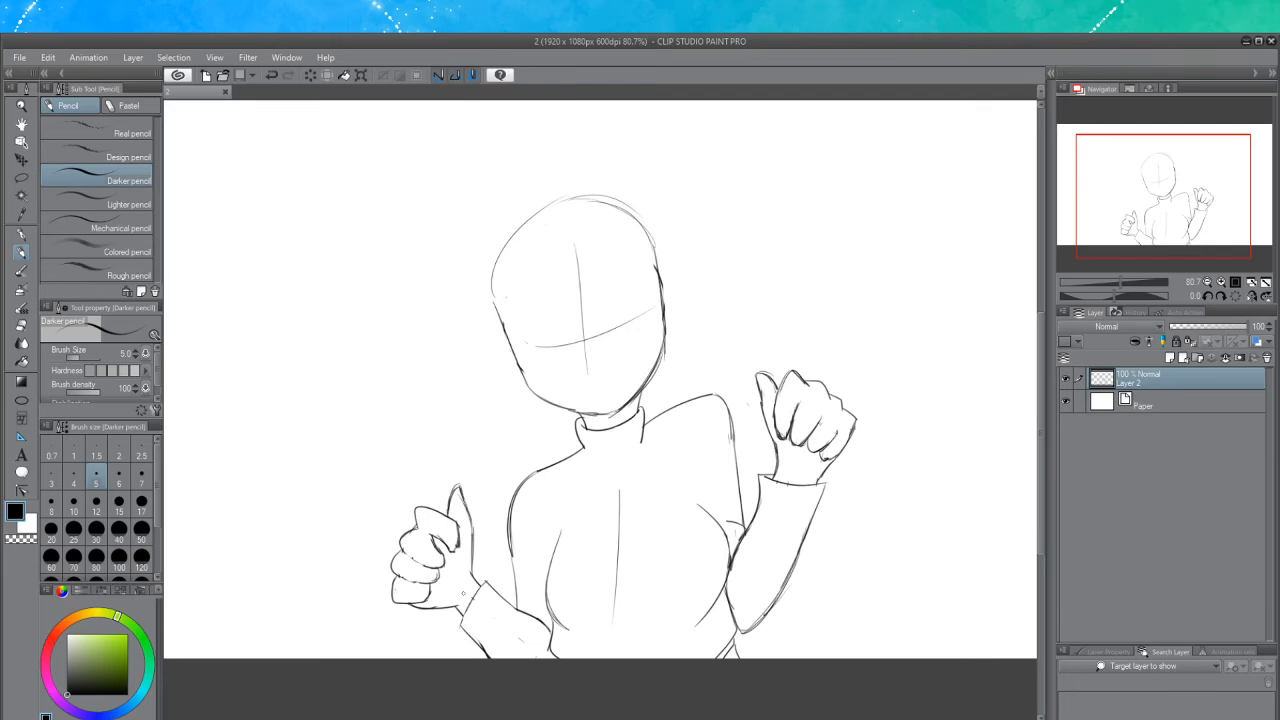
Redraw the outer line of the left sleeve cuff below the left fist
scroll(462, 592, up, 3)
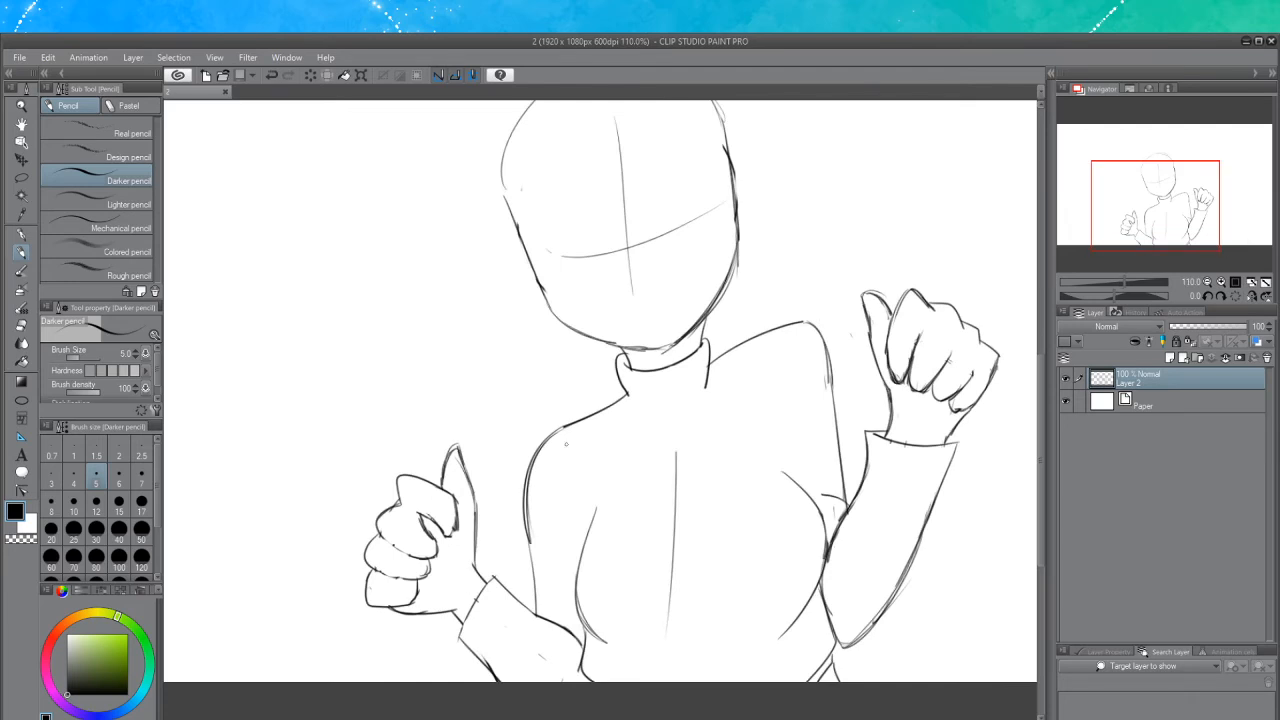
mouse_move(446, 537)
mouse_down()
mouse_move(464, 528)
mouse_move(452, 535)
mouse_up()
key(ctrl+z)
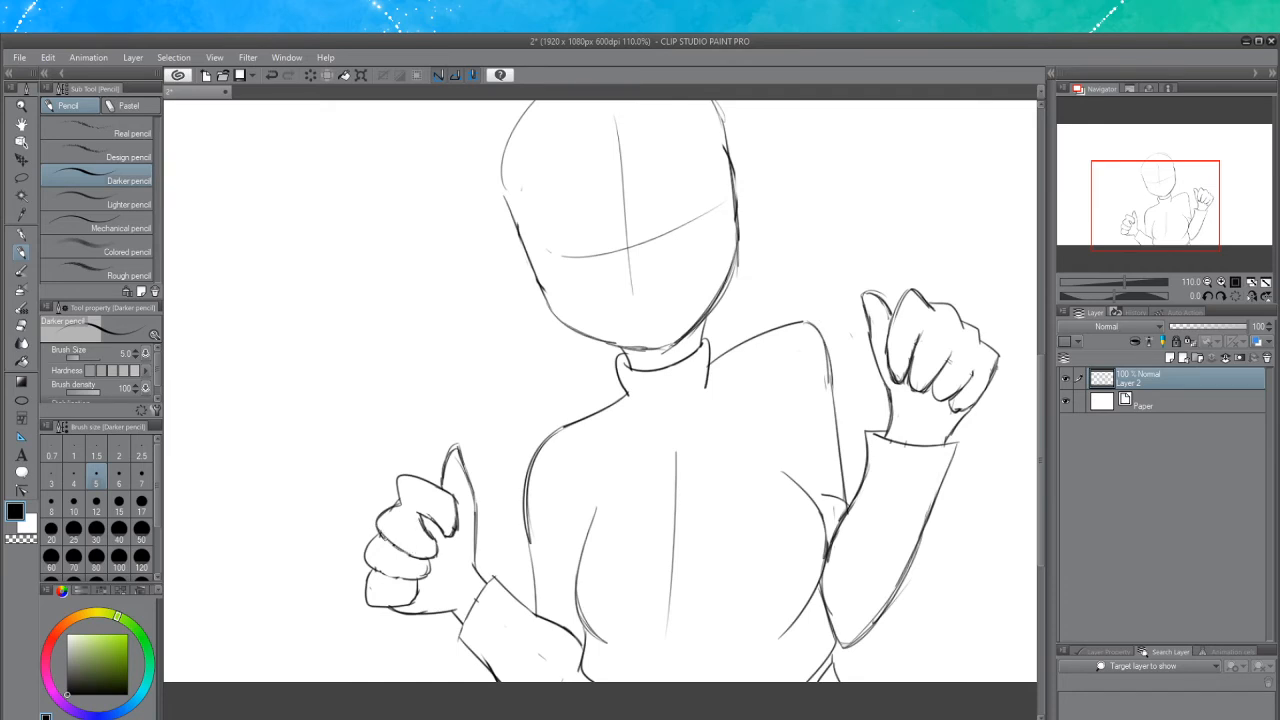
mouse_move(382, 529)
mouse_down()
mouse_move(401, 548)
mouse_move(437, 540)
mouse_move(394, 544)
mouse_move(414, 580)
mouse_move(403, 579)
mouse_move(419, 576)
mouse_up()
key(ctrl+z)
click(22, 326)
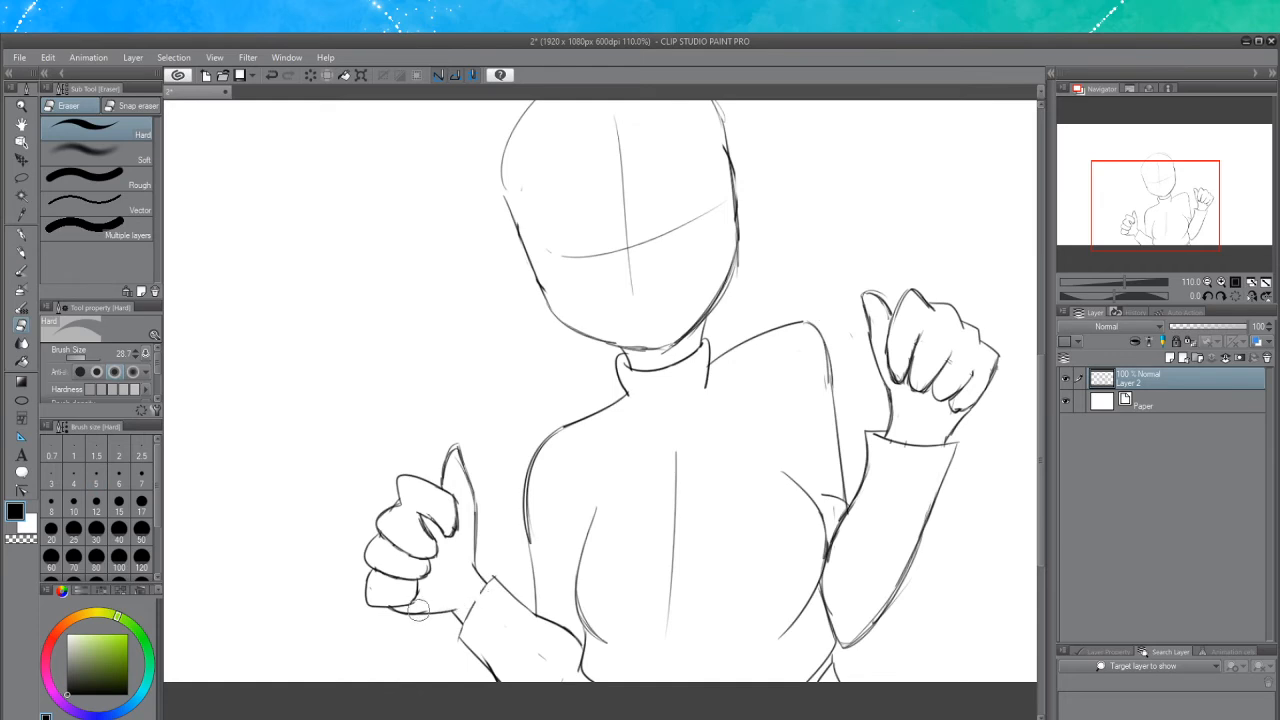
click(23, 254)
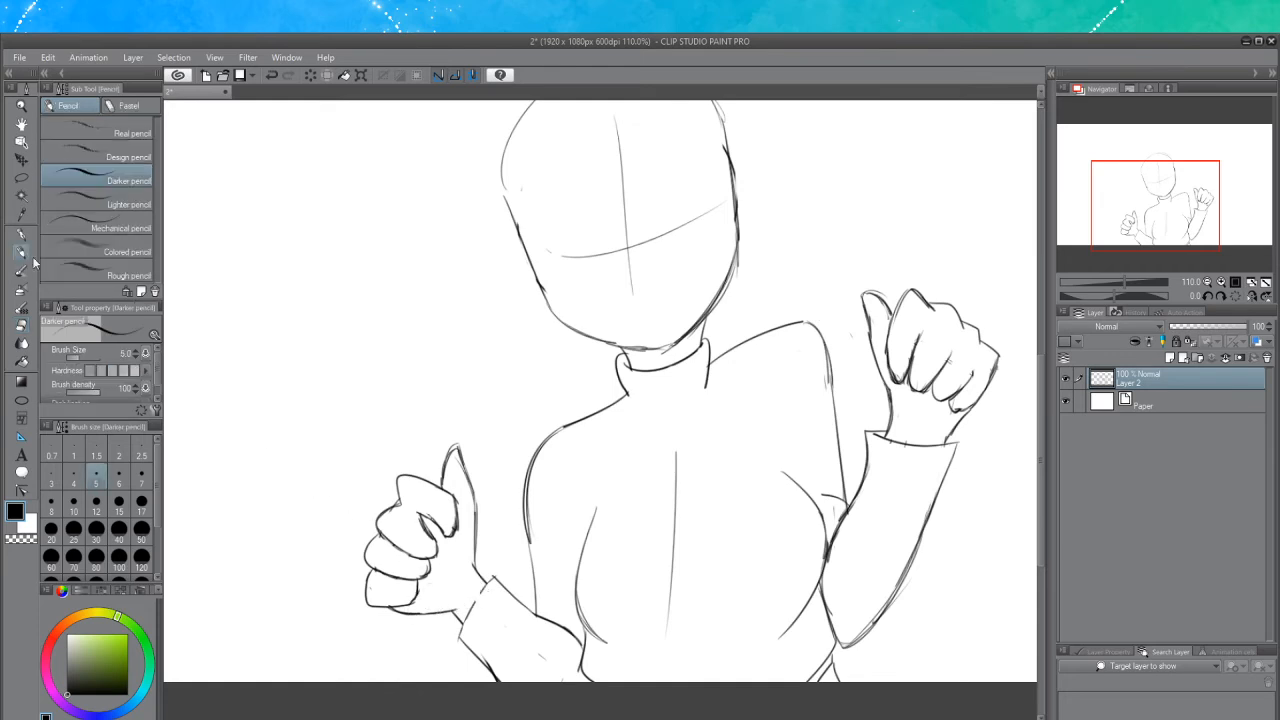
drag(472, 604, 464, 624)
key(ctrl+z)
drag(494, 576, 460, 632)
key(ctrl+z)
drag(492, 580, 460, 638)
key(ctrl+z)
key(ctrl+z)
drag(491, 580, 462, 624)
key(ctrl+z)
drag(492, 578, 460, 632)
Erase a stray mark at the tip of the right thumb
click(22, 326)
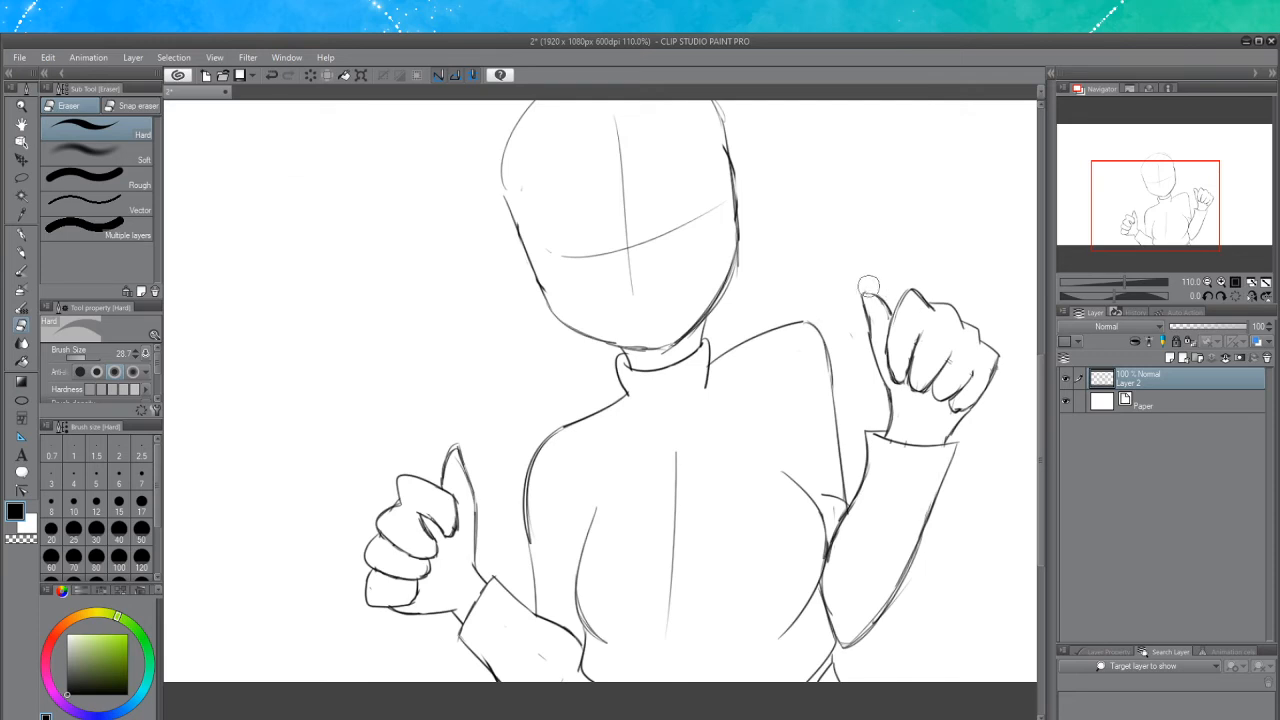
key(ctrl+z)
mouse_move(869, 295)
mouse_down()
mouse_move(894, 301)
mouse_move(875, 283)
mouse_up()
click(21, 252)
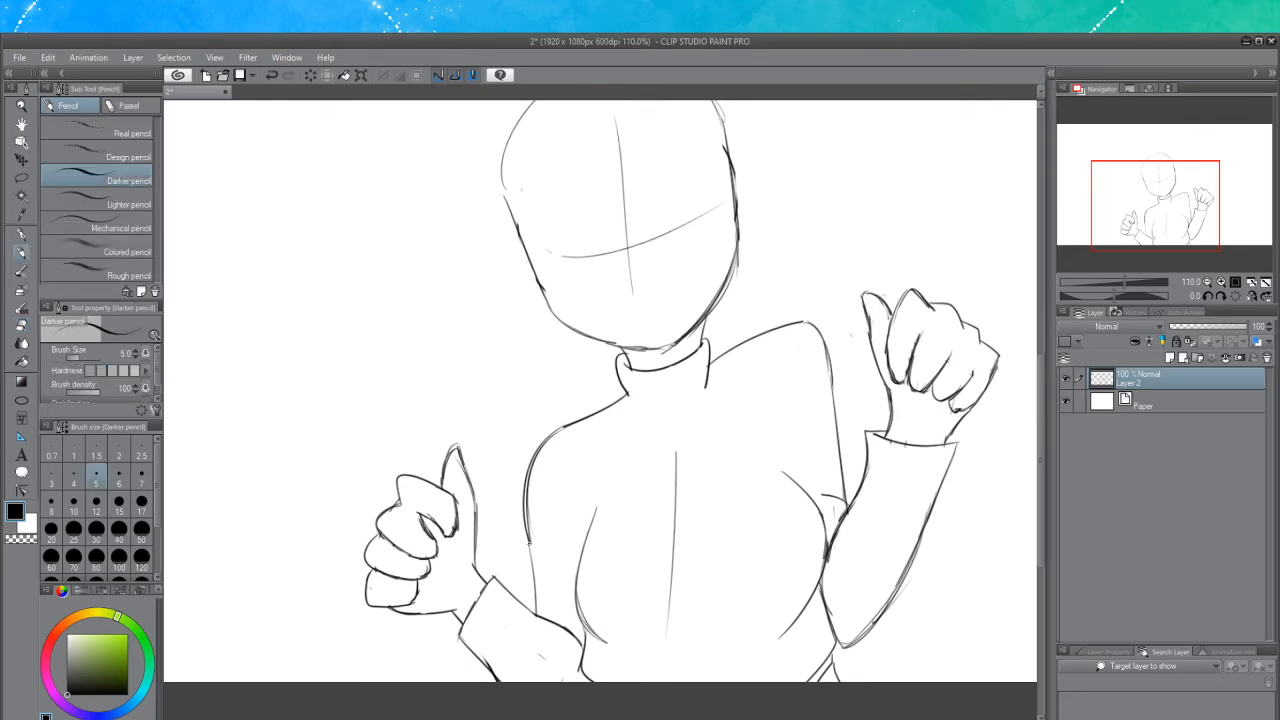
Draw an oval brooch on the chest just below the turtleneck collar
drag(527, 538, 535, 602)
key(ctrl+z)
mouse_move(530, 545)
mouse_down()
mouse_move(536, 611)
mouse_move(570, 572)
mouse_move(590, 634)
mouse_up()
key(ctrl+z)
key(ctrl+z)
drag(577, 588, 597, 636)
mouse_move(662, 418)
mouse_down()
mouse_move(699, 430)
mouse_move(672, 411)
mouse_move(680, 472)
mouse_move(676, 414)
mouse_up()
key(ctrl+z)
key(ctrl+z)
key(ctrl+z)
key(ctrl+z)
key(ctrl+z)
key(ctrl+z)
key(ctrl+z)
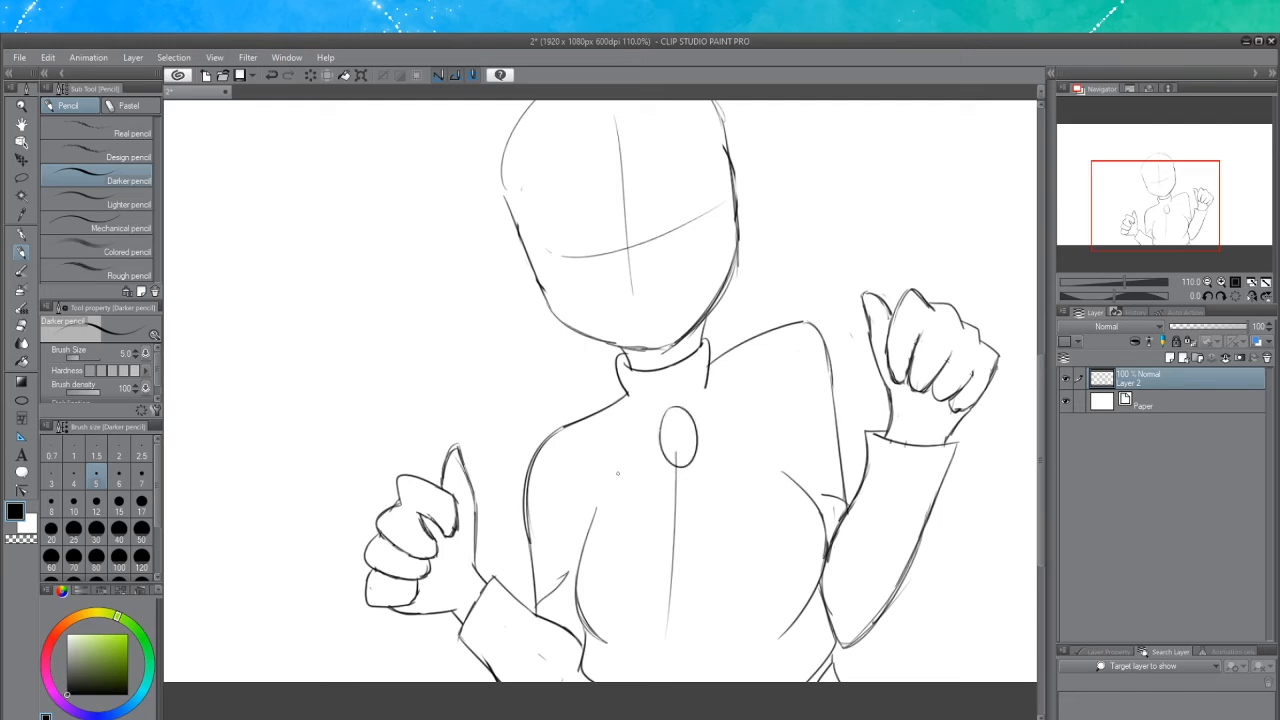
Erase the torso's centre line running through and below the brooch
key(e)
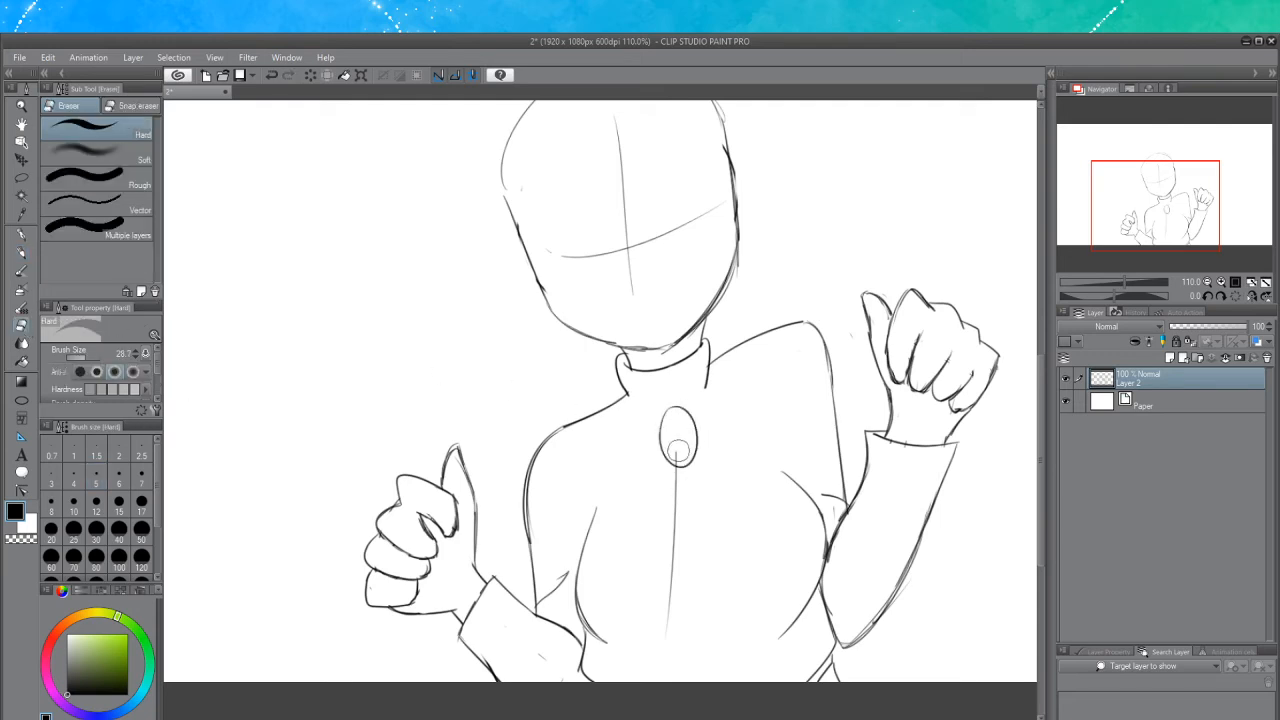
drag(679, 452, 675, 581)
mouse_move(678, 476)
mouse_down()
mouse_move(670, 468)
mouse_move(678, 476)
mouse_up()
click(21, 252)
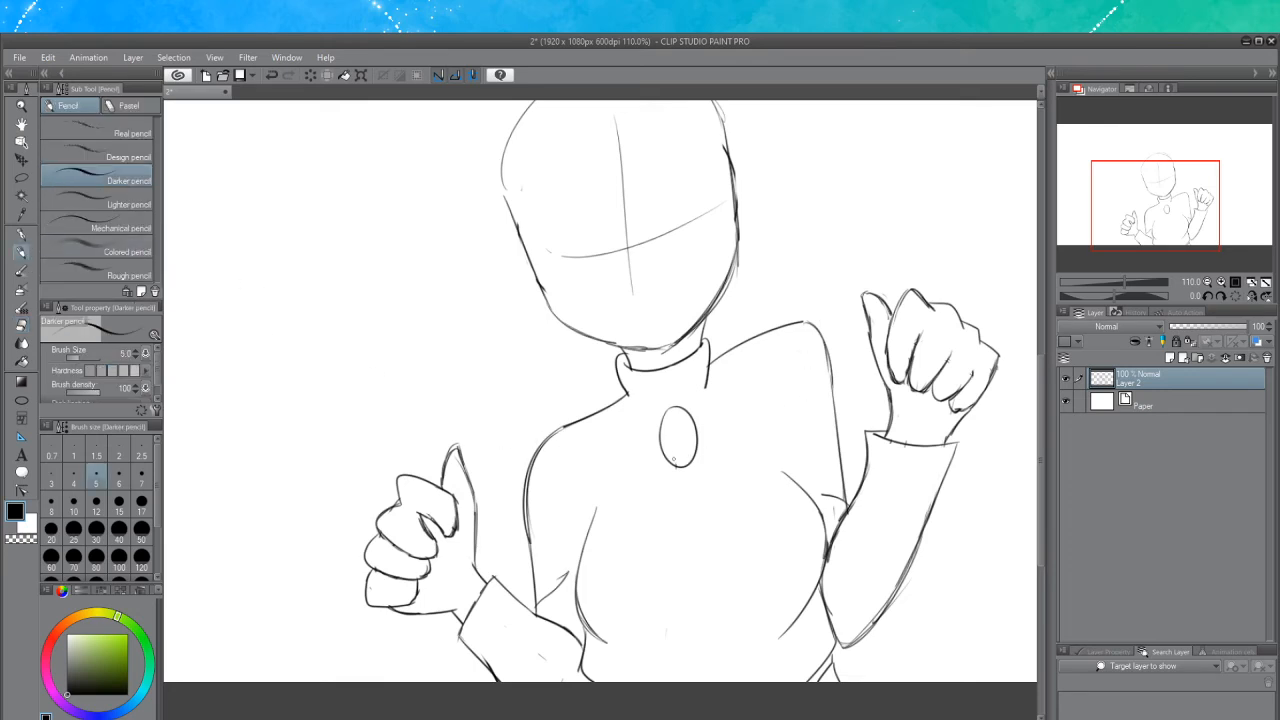
Draw the outline of a cravat hanging down from the brooch over the chest
key(ctrl+z)
mouse_move(660, 450)
mouse_down()
mouse_move(652, 515)
mouse_move(614, 568)
mouse_up()
key(ctrl+z)
drag(660, 450, 604, 563)
key(ctrl+z)
mouse_move(664, 448)
mouse_down()
mouse_move(598, 562)
mouse_move(595, 608)
mouse_up()
key(ctrl+z)
drag(660, 450, 614, 550)
key(ctrl+z)
mouse_move(661, 447)
mouse_down()
mouse_move(607, 558)
mouse_move(652, 600)
mouse_up()
drag(698, 428, 760, 530)
key(ctrl+z)
drag(696, 432, 764, 538)
key(ctrl+z)
mouse_move(701, 445)
mouse_down()
mouse_move(776, 520)
mouse_move(736, 582)
mouse_move(656, 590)
mouse_move(667, 593)
mouse_up()
key(ctrl+z)
key(ctrl+z)
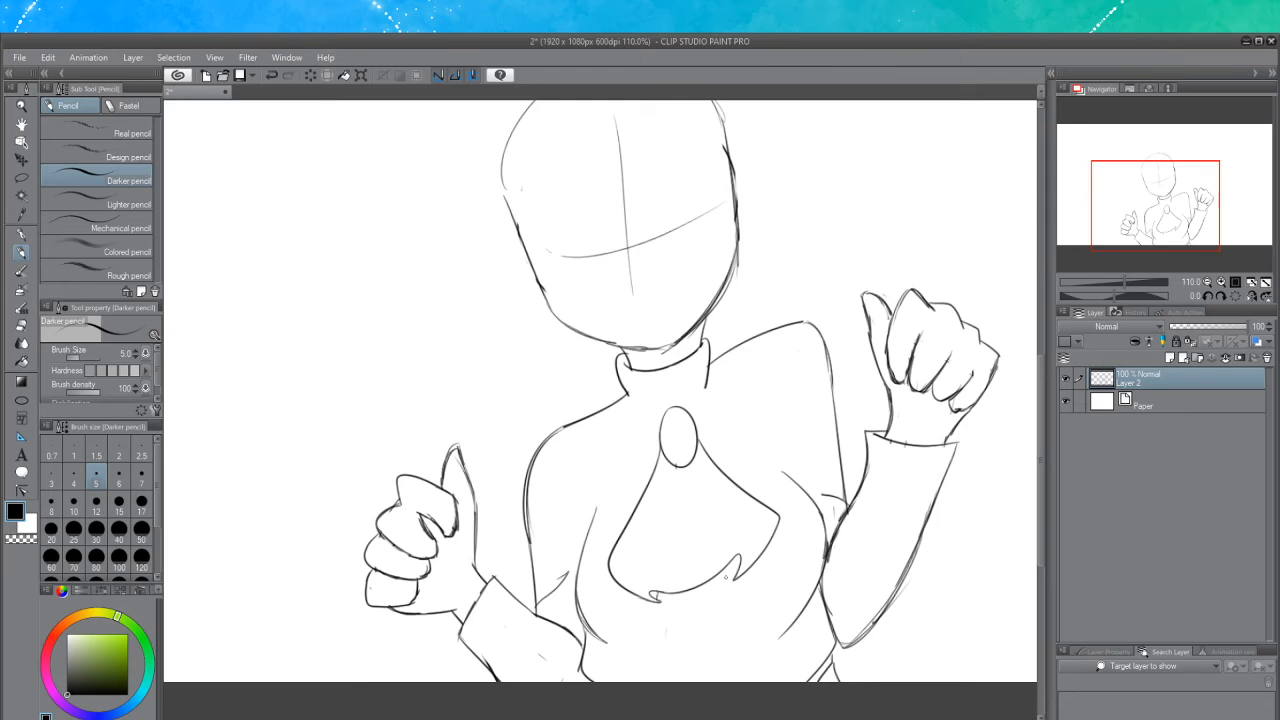
Add fold lines inside the cravat running down from the brooch
mouse_move(740, 556)
mouse_down()
mouse_move(698, 470)
mouse_move(645, 588)
mouse_up()
key(ctrl+z)
drag(670, 470, 653, 584)
key(ctrl+z)
drag(670, 474, 650, 576)
key(ctrl+z)
drag(670, 465, 647, 579)
key(ctrl+z)
drag(670, 466, 653, 583)
drag(777, 450, 791, 475)
key(ctrl+z)
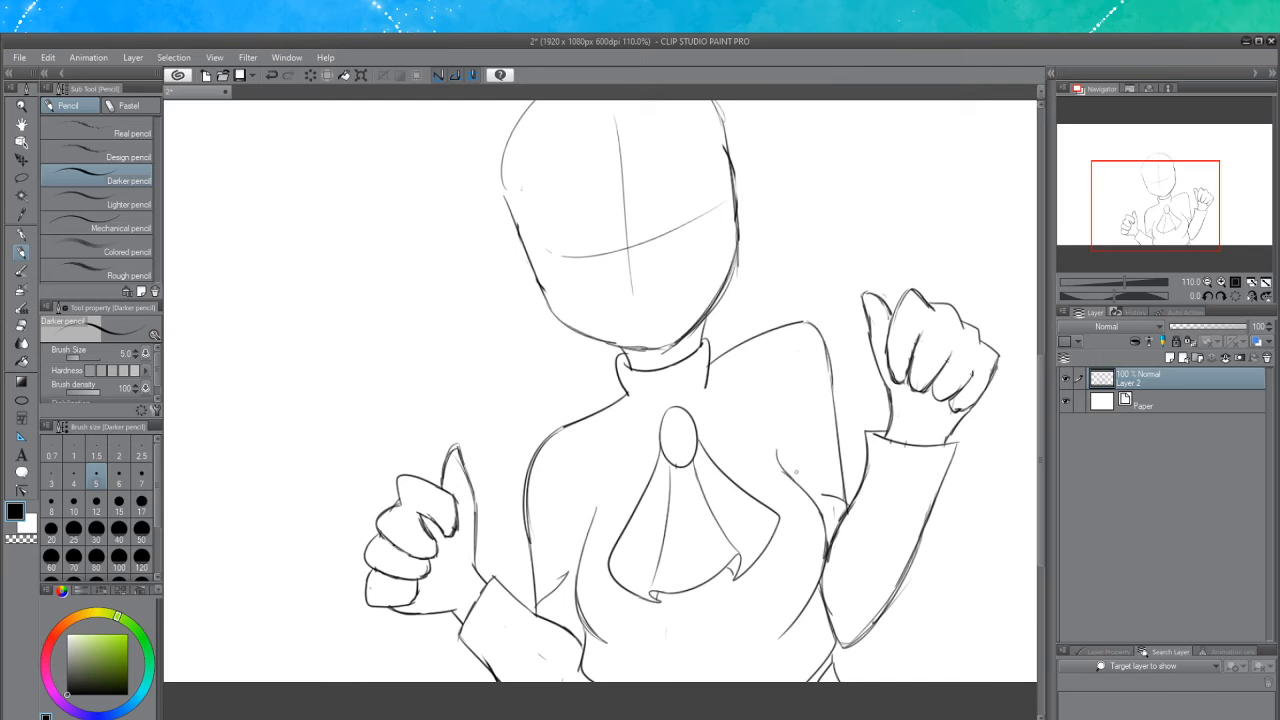
Draw curved lines on both sides of the chest flanking the cravat
drag(774, 432, 800, 338)
key(ctrl+z)
drag(774, 418, 804, 338)
drag(591, 495, 556, 467)
key(e)
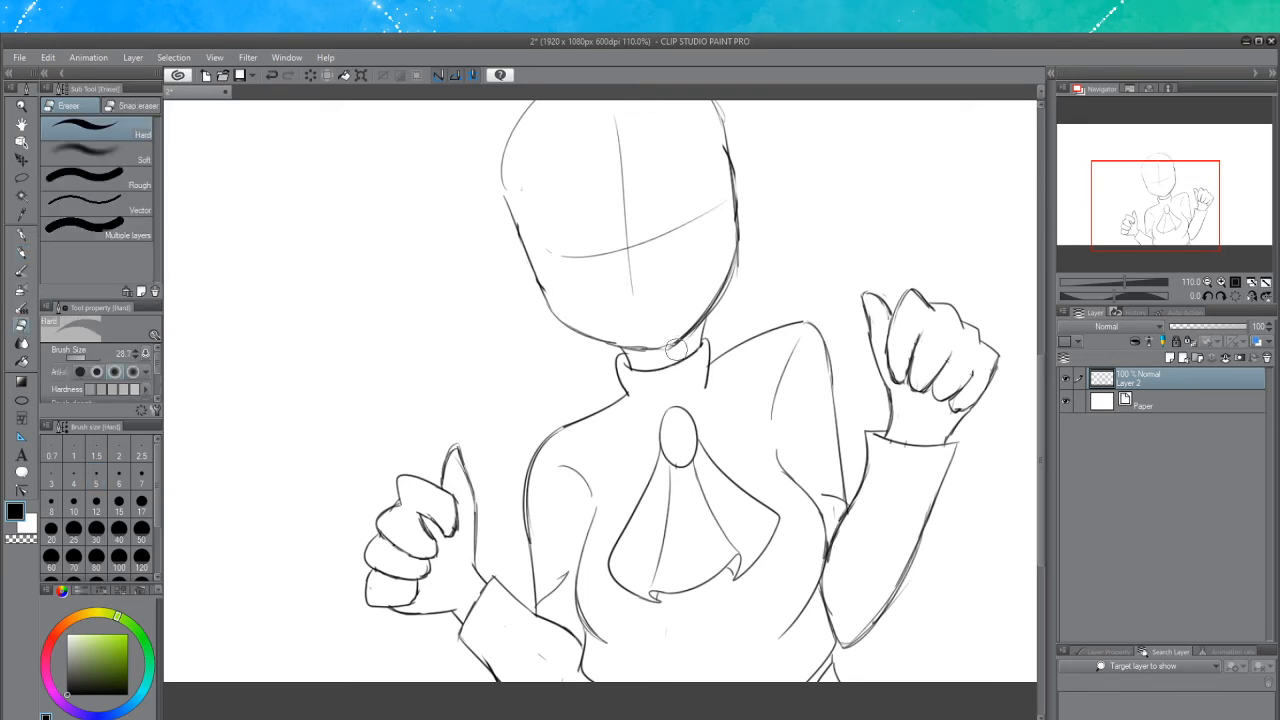
Erase the stray construction lines around the top and sides of the head outline
mouse_move(720, 232)
mouse_down()
mouse_move(716, 195)
mouse_move(714, 214)
mouse_up()
drag(628, 136, 616, 122)
drag(559, 247, 554, 249)
drag(732, 156, 751, 213)
key(ctrl+z)
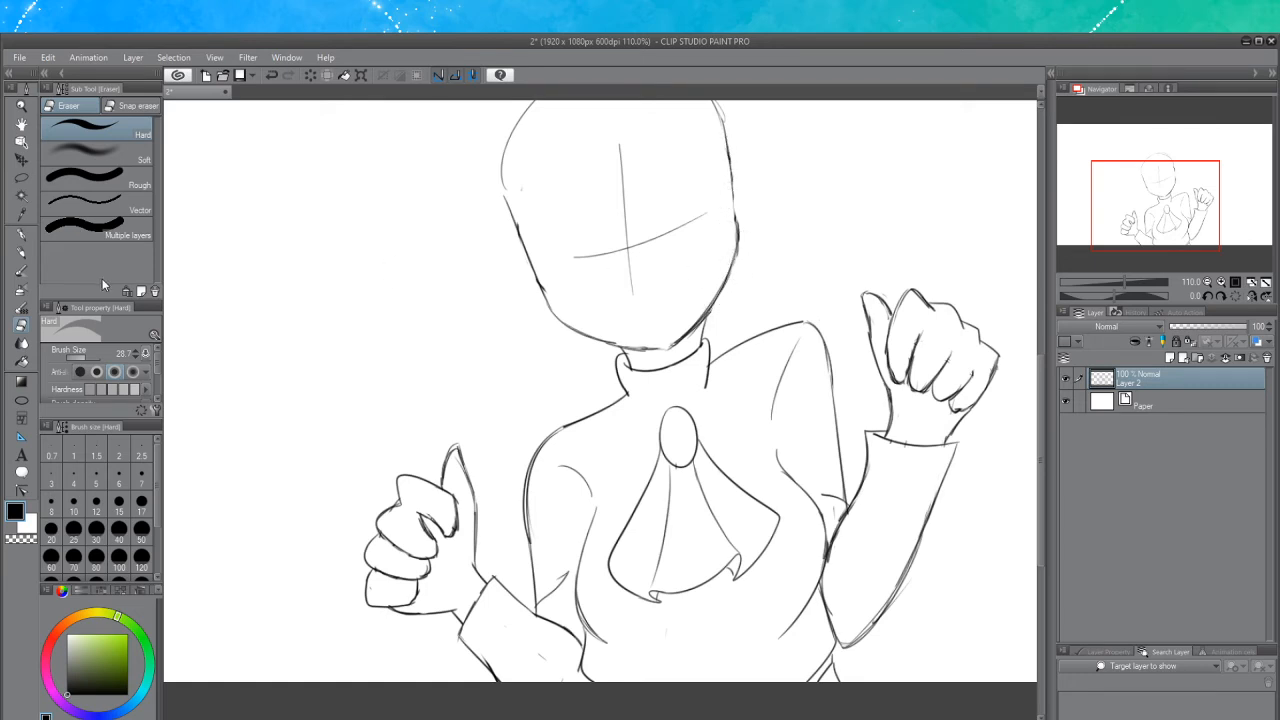
Redraw the upper right edge of the head outline
click(24, 251)
drag(729, 164, 738, 245)
key(ctrl+z)
drag(730, 165, 738, 246)
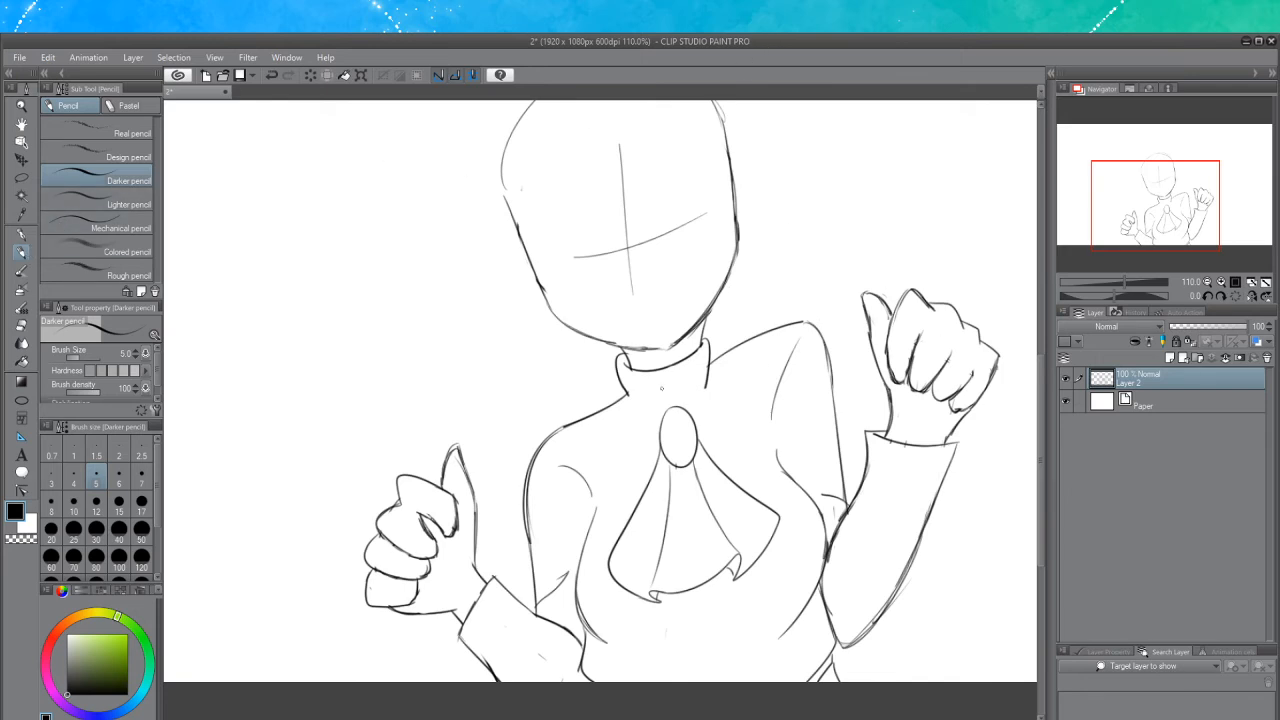
Draw a V-shaped band from the collar's sides down to the brooch
drag(630, 395, 666, 418)
key(ctrl+z)
key(ctrl+z)
key(ctrl+z)
drag(626, 397, 664, 421)
key(ctrl+z)
key(ctrl+z)
key(ctrl+z)
key(ctrl+z)
key(ctrl+z)
key(ctrl+z)
key(ctrl+z)
drag(708, 365, 691, 408)
key(ctrl+z)
drag(711, 360, 689, 410)
mouse_move(712, 362)
mouse_down()
mouse_move(675, 430)
mouse_move(683, 417)
mouse_up()
key(ctrl+z)
key(ctrl+z)
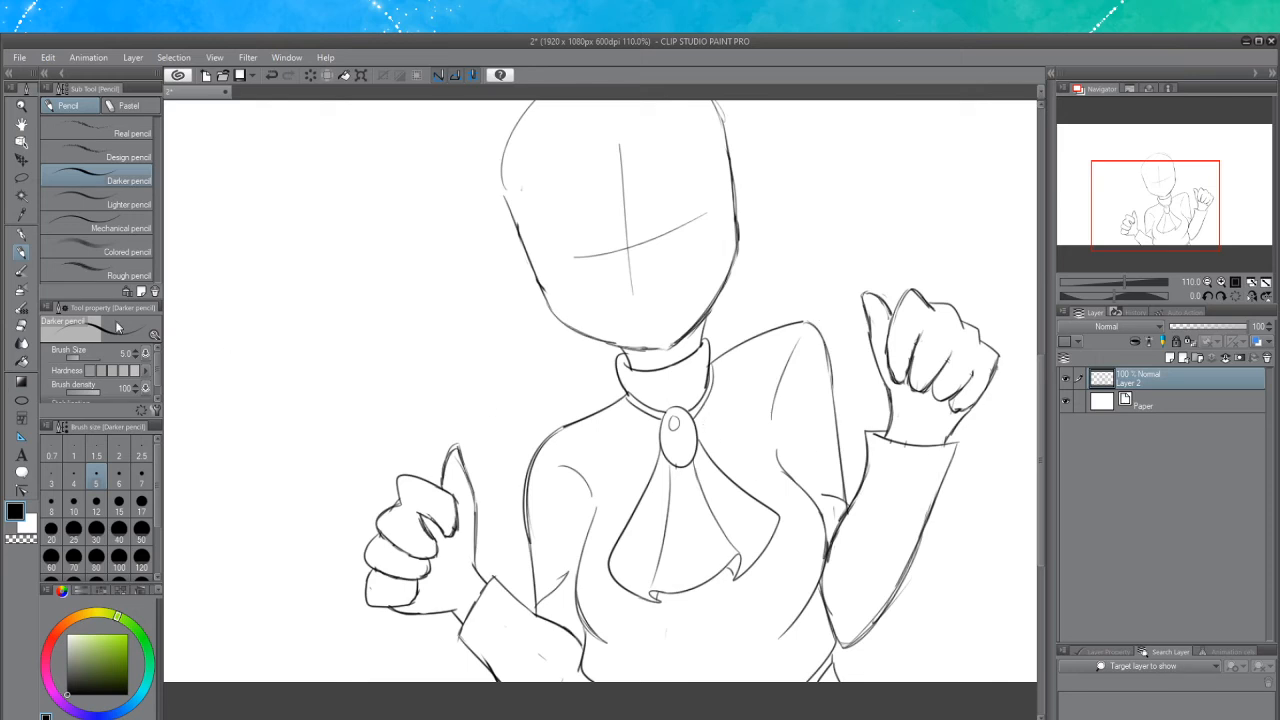
Draw a closed left eye as a downward-curved arc with lashes on the face
click(21, 326)
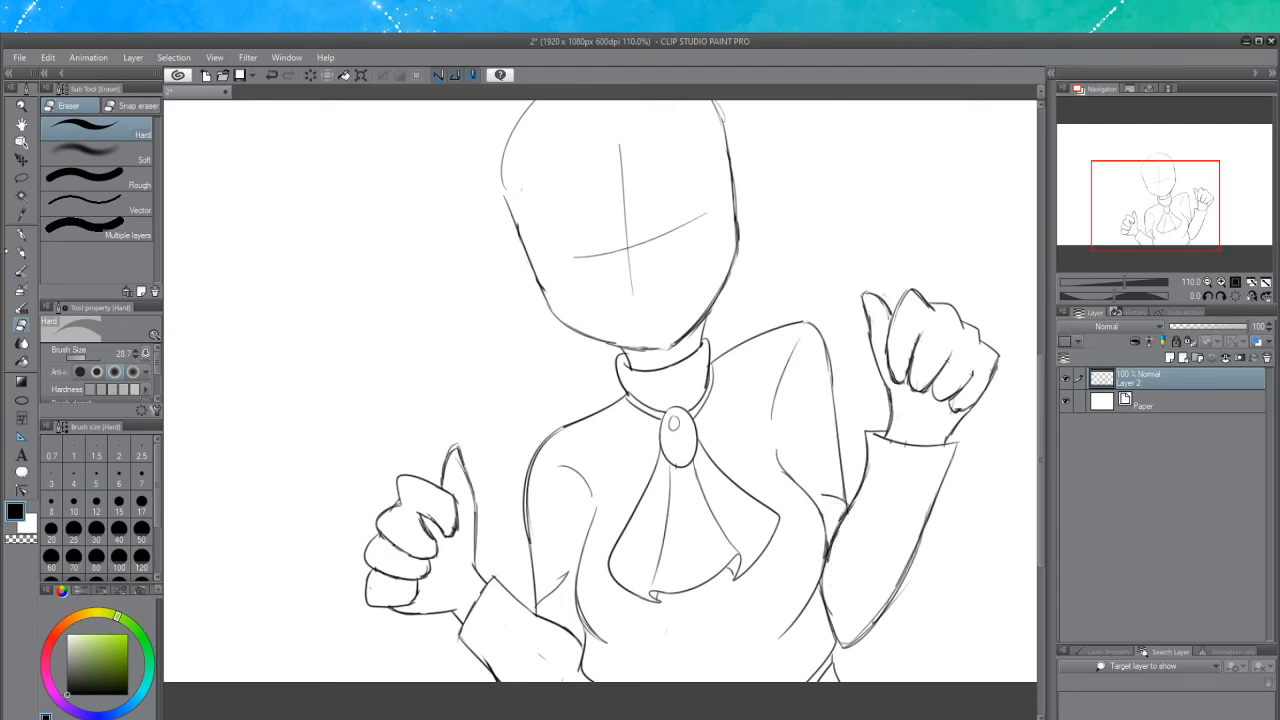
click(21, 251)
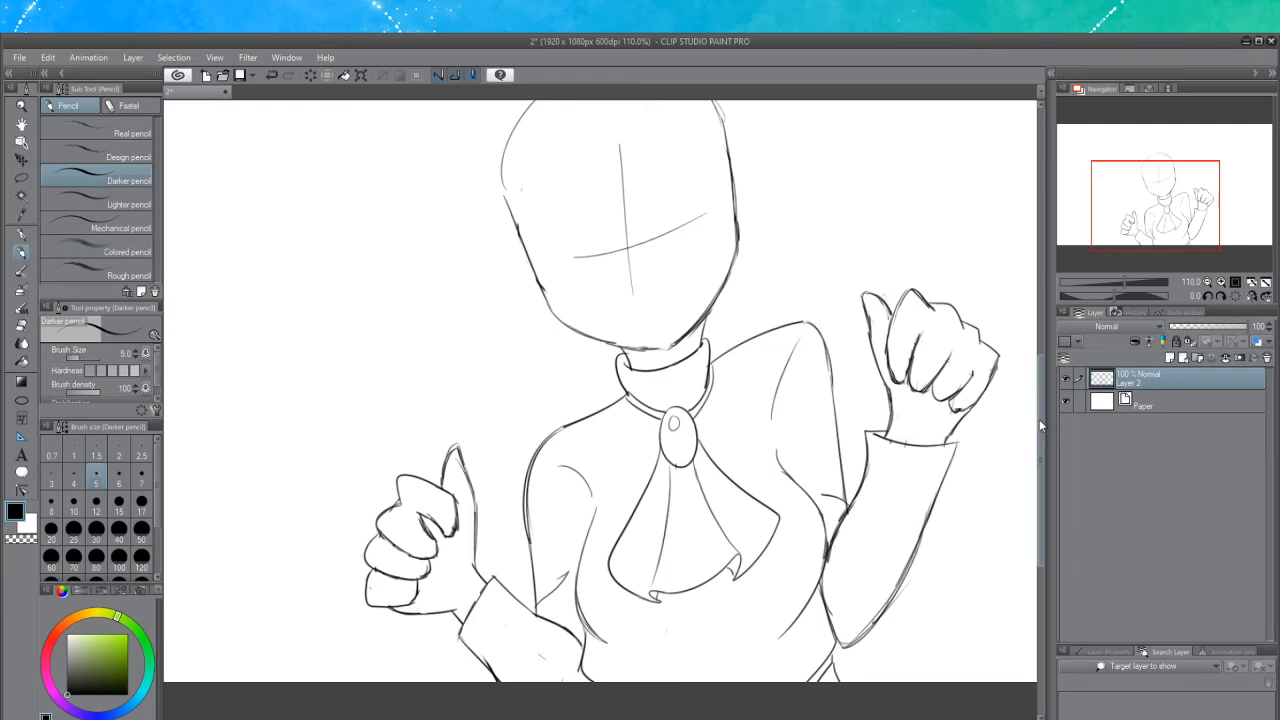
scroll(1039, 413, up, 3)
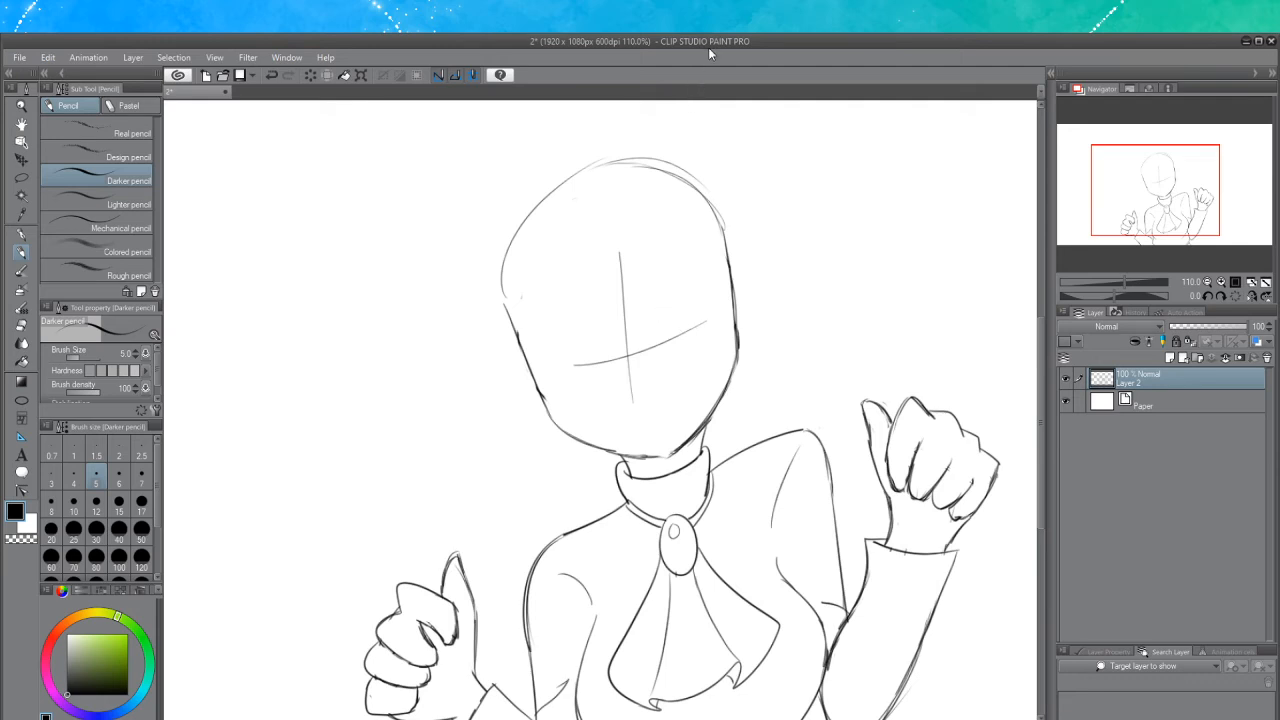
scroll(676, 431, down, 4)
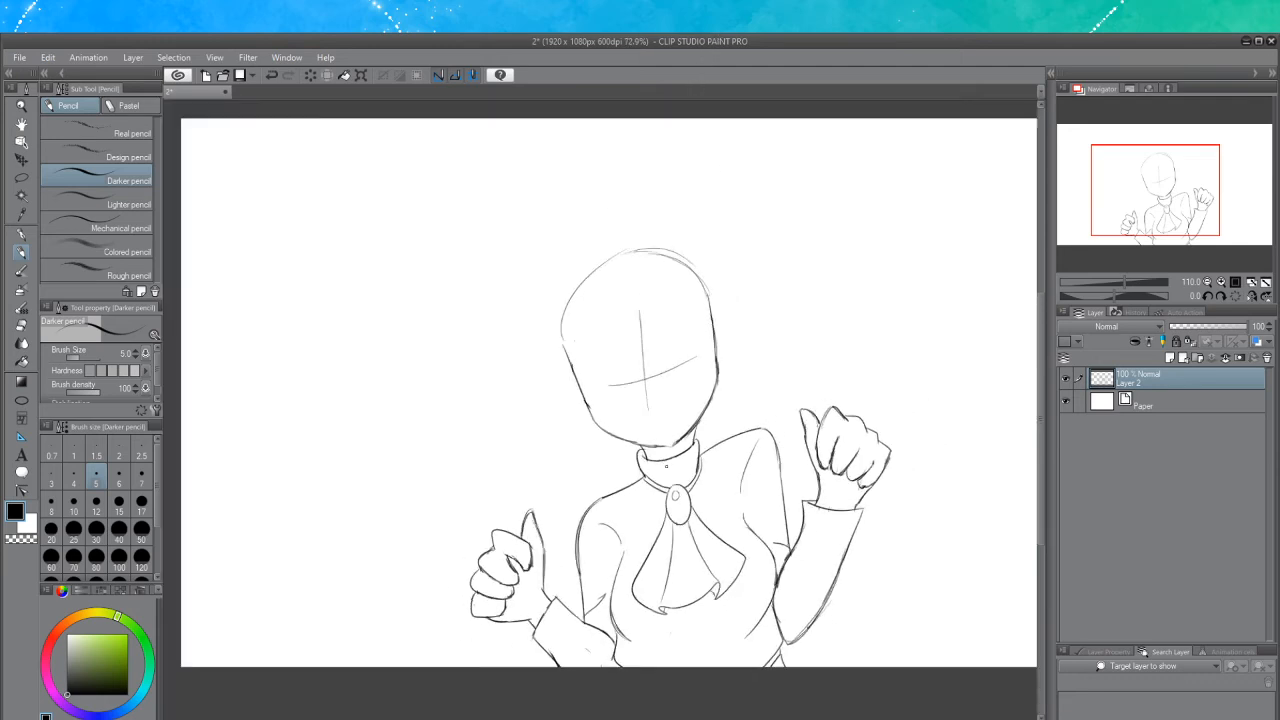
scroll(664, 356, up, 5)
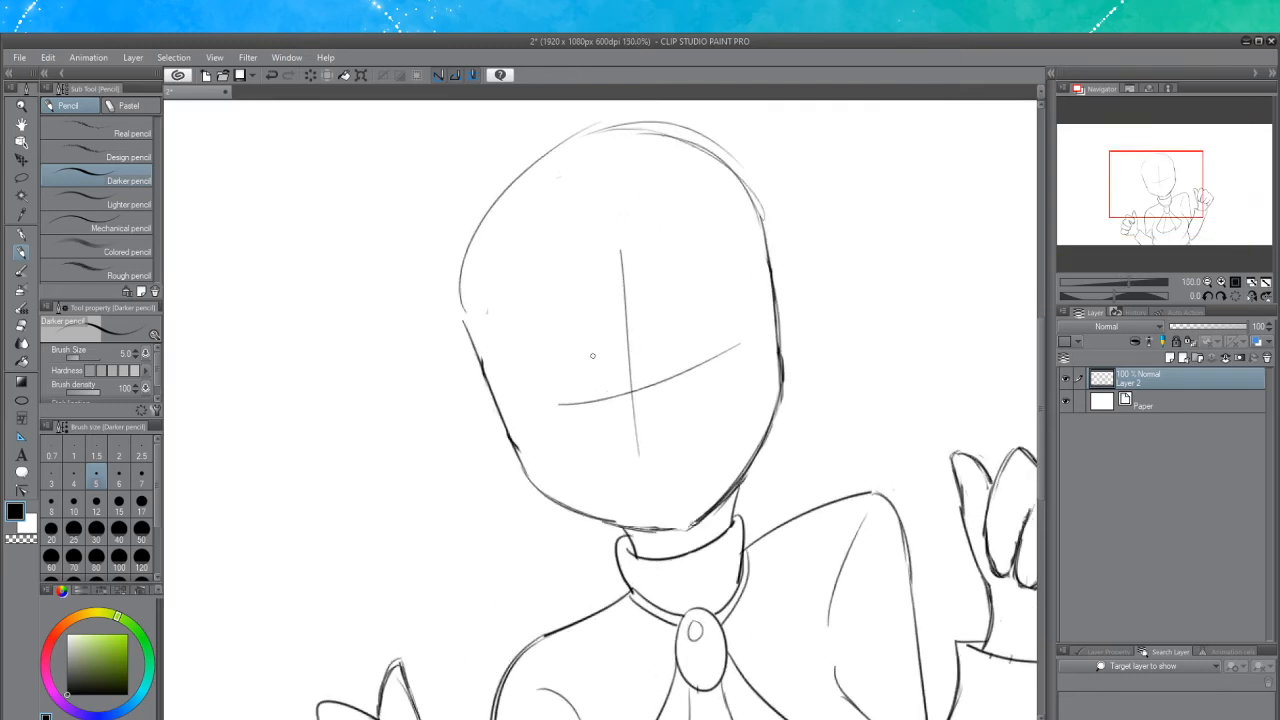
mouse_move(606, 360)
mouse_down()
mouse_move(566, 374)
mouse_move(550, 386)
mouse_move(577, 366)
mouse_move(543, 406)
mouse_up()
key(ctrl+z)
key(ctrl+z)
mouse_move(543, 406)
mouse_down()
mouse_move(577, 368)
mouse_move(607, 378)
mouse_move(538, 428)
mouse_move(575, 372)
mouse_move(603, 377)
mouse_move(550, 400)
mouse_move(541, 421)
mouse_move(550, 389)
mouse_move(591, 365)
mouse_move(538, 407)
mouse_up()
mouse_move(603, 371)
mouse_down()
mouse_move(567, 374)
mouse_move(537, 417)
mouse_up()
key(ctrl+z)
key(ctrl+z)
drag(555, 380, 535, 417)
mouse_move(551, 384)
mouse_down()
mouse_move(512, 431)
mouse_move(537, 421)
mouse_move(539, 403)
mouse_move(510, 426)
mouse_move(521, 417)
mouse_up()
key(ctrl+z)
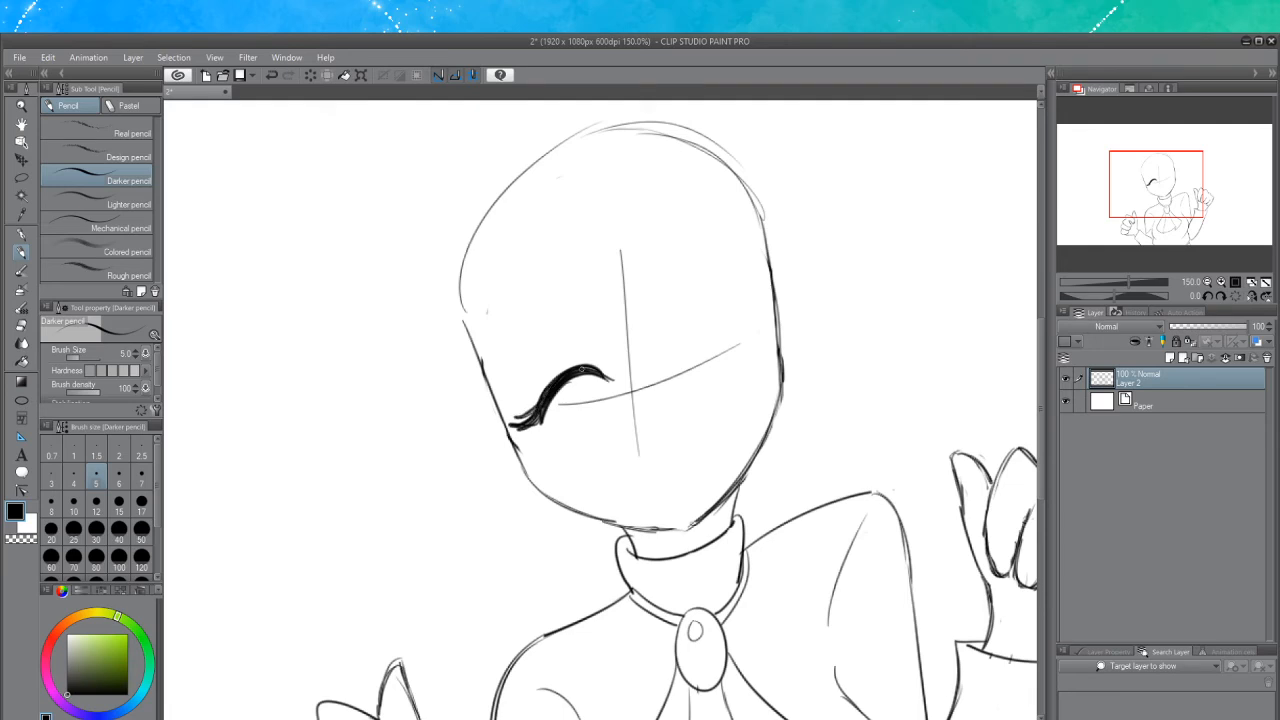
mouse_move(564, 376)
mouse_down()
mouse_move(611, 380)
mouse_move(562, 387)
mouse_move(548, 414)
mouse_move(580, 377)
mouse_move(602, 377)
mouse_move(526, 404)
mouse_up()
key(ctrl+z)
Draw a matching closed right eye arc with lashes on the other side of the face
key(ctrl+z)
drag(583, 368, 712, 318)
key(ctrl+z)
drag(660, 366, 690, 330)
key(ctrl+z)
key(ctrl+z)
drag(656, 370, 688, 326)
key(ctrl+z)
drag(661, 367, 697, 324)
key(ctrl+z)
mouse_move(659, 367)
mouse_down()
mouse_move(711, 330)
mouse_move(744, 343)
mouse_move(673, 338)
mouse_move(744, 346)
mouse_up()
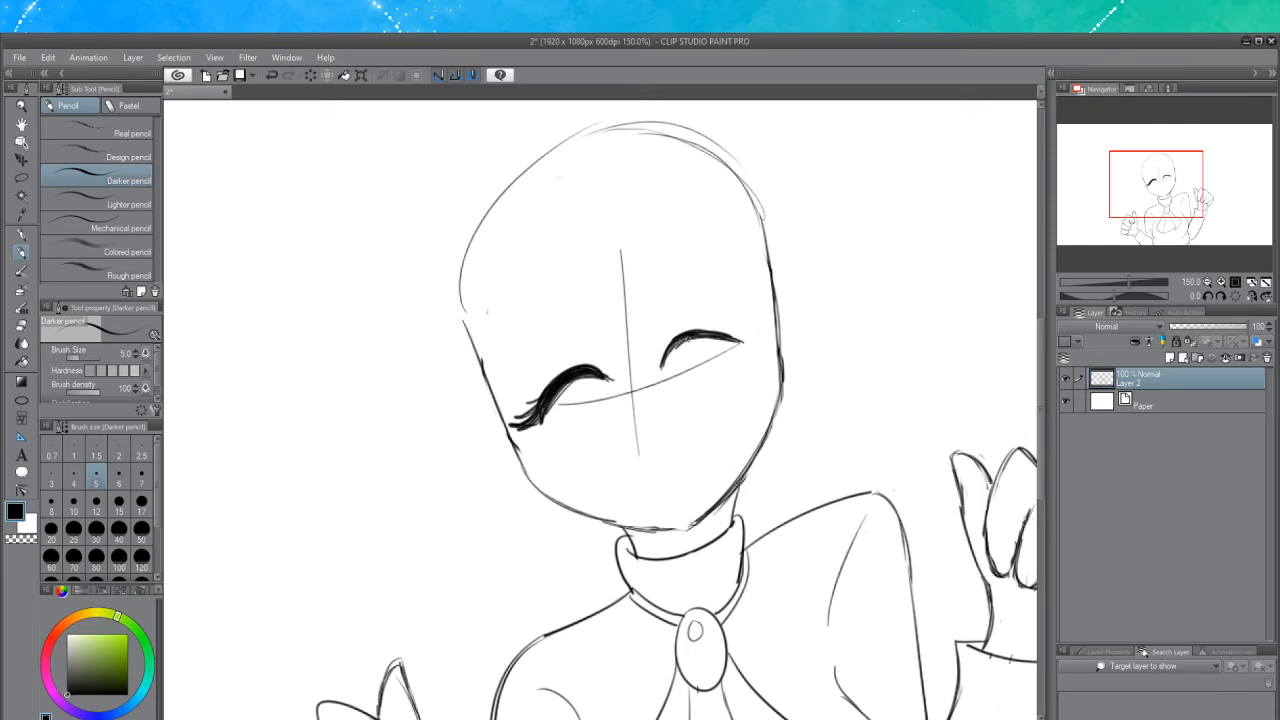
Add more lashes along the right closed eye
mouse_move(661, 369)
mouse_down()
mouse_move(686, 337)
mouse_move(668, 356)
mouse_move(750, 337)
mouse_move(762, 317)
mouse_move(738, 336)
mouse_move(735, 323)
mouse_move(731, 334)
mouse_move(690, 330)
mouse_move(728, 326)
mouse_move(667, 350)
mouse_up()
key(ctrl+z)
key(ctrl+z)
key(ctrl+z)
key(ctrl+z)
key(ctrl+z)
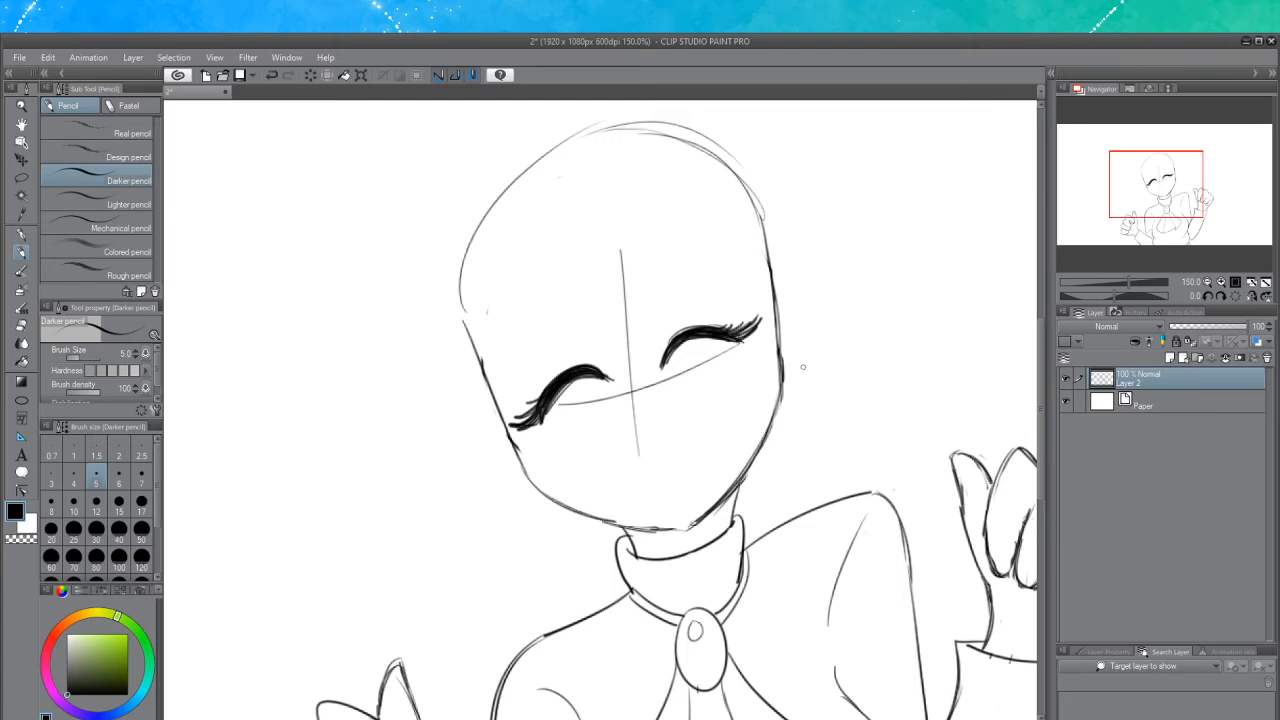
key(ctrl+z)
mouse_move(739, 342)
mouse_down()
mouse_move(771, 327)
mouse_move(732, 336)
mouse_up()
key(ctrl+z)
key(ctrl+z)
key(ctrl+z)
Draw an arched left eyebrow above the left eye
mouse_move(589, 298)
mouse_down()
mouse_move(538, 296)
mouse_move(512, 356)
mouse_up()
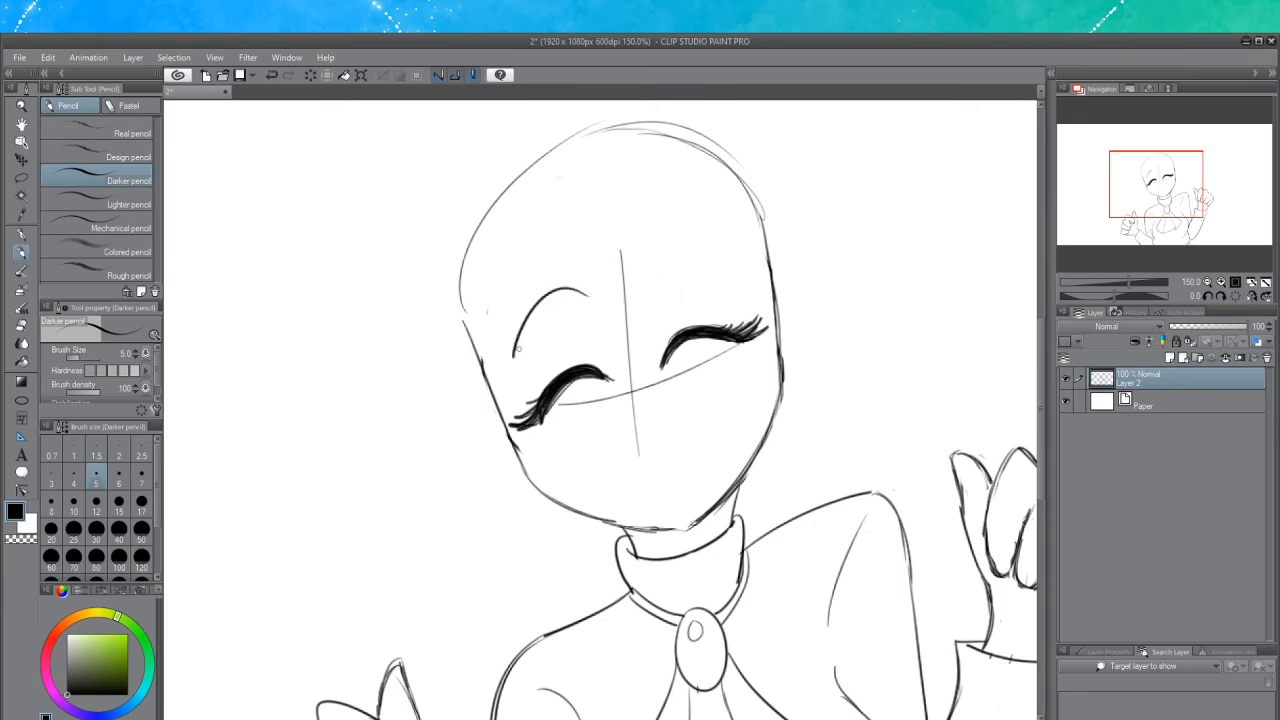
drag(587, 299, 532, 346)
key(ctrl+z)
key(ctrl+z)
drag(587, 296, 586, 303)
mouse_move(586, 303)
mouse_down()
mouse_move(553, 302)
mouse_move(516, 374)
mouse_move(549, 312)
mouse_move(587, 299)
mouse_move(528, 332)
mouse_move(524, 349)
mouse_up()
key(ctrl+z)
key(ctrl+z)
key(ctrl+z)
Draw an arched right eyebrow above the right eye, redrawing it until it fits
key(ctrl+z)
mouse_move(587, 296)
mouse_down()
mouse_move(522, 336)
mouse_move(545, 311)
mouse_move(512, 371)
mouse_up()
drag(512, 371, 547, 310)
mouse_move(651, 288)
mouse_down()
mouse_move(674, 250)
mouse_move(714, 268)
mouse_move(669, 248)
mouse_move(728, 274)
mouse_up()
key(ctrl+z)
key(ctrl+z)
mouse_move(650, 285)
mouse_down()
mouse_move(705, 250)
mouse_move(717, 271)
mouse_move(663, 270)
mouse_move(710, 266)
mouse_move(654, 290)
mouse_move(680, 260)
mouse_move(697, 266)
mouse_move(649, 285)
mouse_move(686, 257)
mouse_move(722, 280)
mouse_up()
key(ctrl+z)
key(ctrl+z)
key(ctrl+z)
key(ctrl+z)
key(ctrl+z)
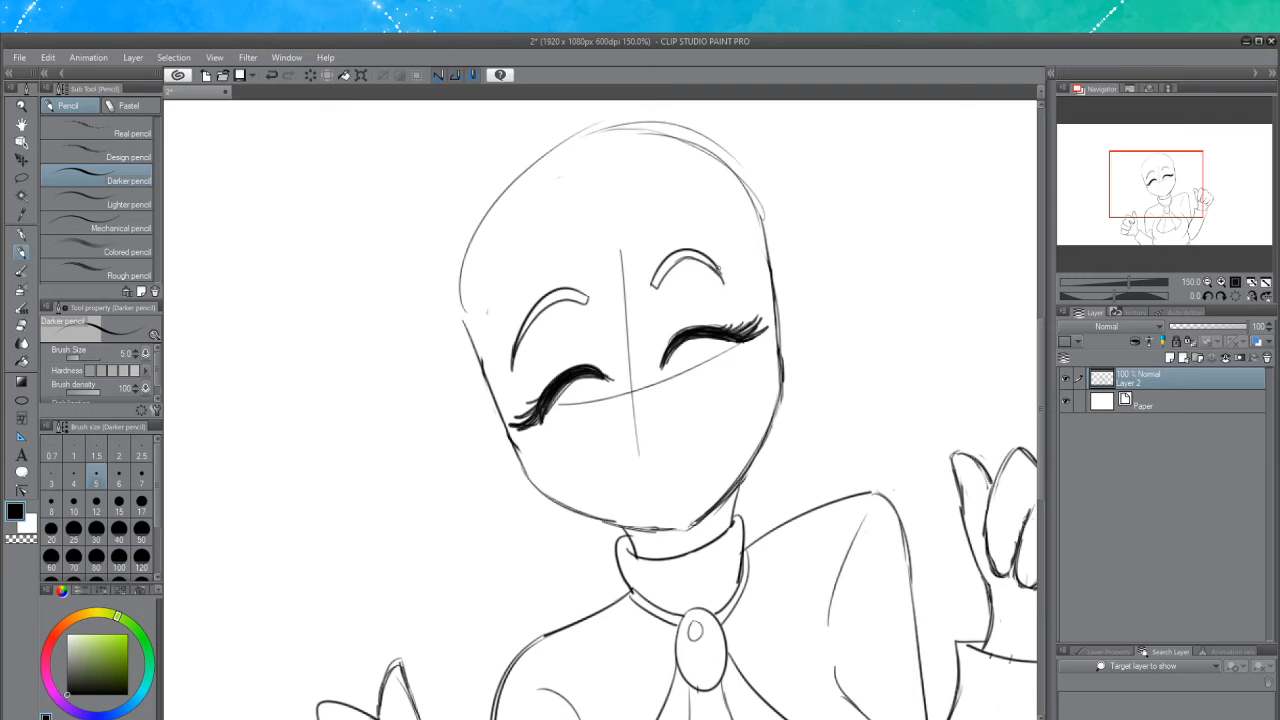
key(ctrl+z)
key(ctrl+z)
key(ctrl+z)
key(ctrl+z)
key(ctrl+z)
drag(649, 279, 736, 288)
key(ctrl+z)
mouse_move(645, 285)
mouse_down()
mouse_move(683, 252)
mouse_move(732, 294)
mouse_up()
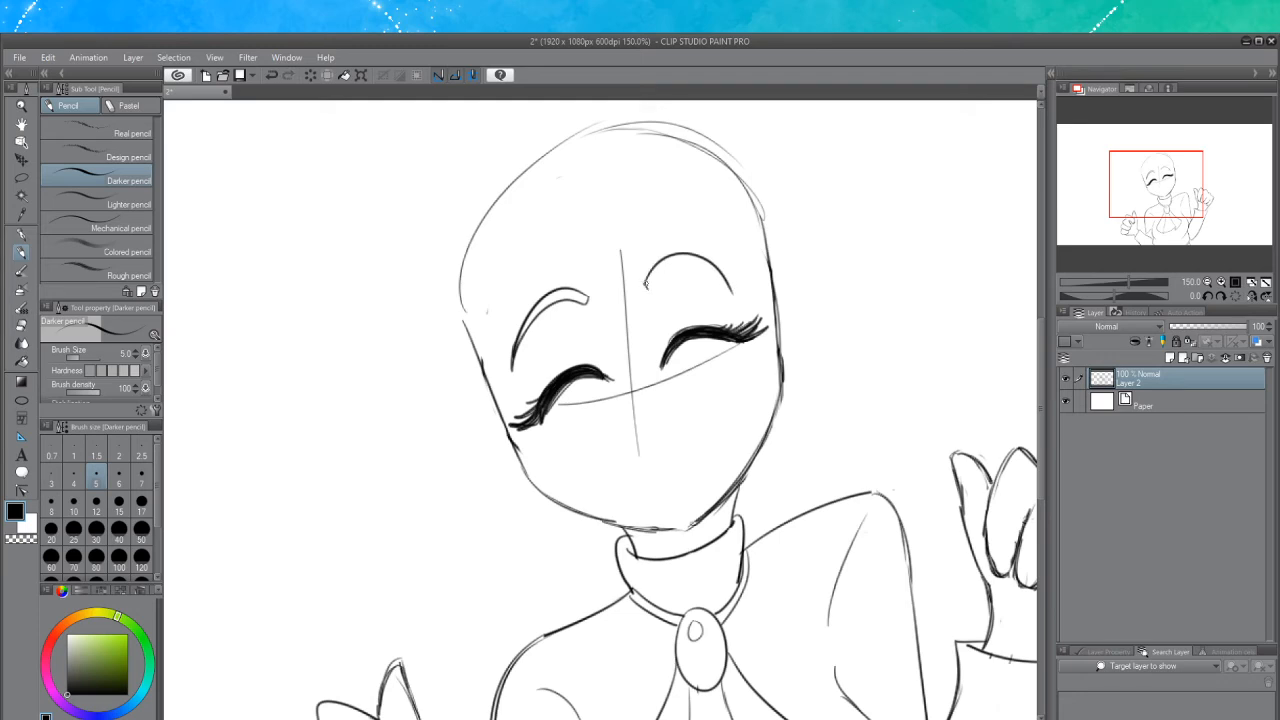
mouse_move(646, 290)
mouse_down()
mouse_move(670, 264)
mouse_move(716, 276)
mouse_move(733, 297)
mouse_up()
key(ctrl+z)
key(ctrl+z)
key(ctrl+z)
key(ctrl+z)
key(ctrl+z)
key(ctrl+z)
key(ctrl+z)
key(ctrl+z)
key(ctrl+z)
key(ctrl+z)
key(ctrl+z)
key(ctrl+z)
drag(683, 263, 731, 297)
key(ctrl+z)
key(ctrl+z)
drag(683, 263, 735, 295)
key(ctrl+z)
key(ctrl+z)
key(ctrl+z)
key(ctrl+z)
key(ctrl+z)
key(ctrl+z)
key(ctrl+z)
key(ctrl+z)
key(ctrl+z)
mouse_move(655, 283)
mouse_down()
mouse_move(706, 256)
mouse_move(732, 281)
mouse_up()
key(ctrl+z)
mouse_move(651, 281)
mouse_down()
mouse_move(716, 260)
mouse_move(732, 278)
mouse_move(655, 281)
mouse_move(704, 257)
mouse_move(729, 275)
mouse_move(679, 261)
mouse_up()
key(ctrl+z)
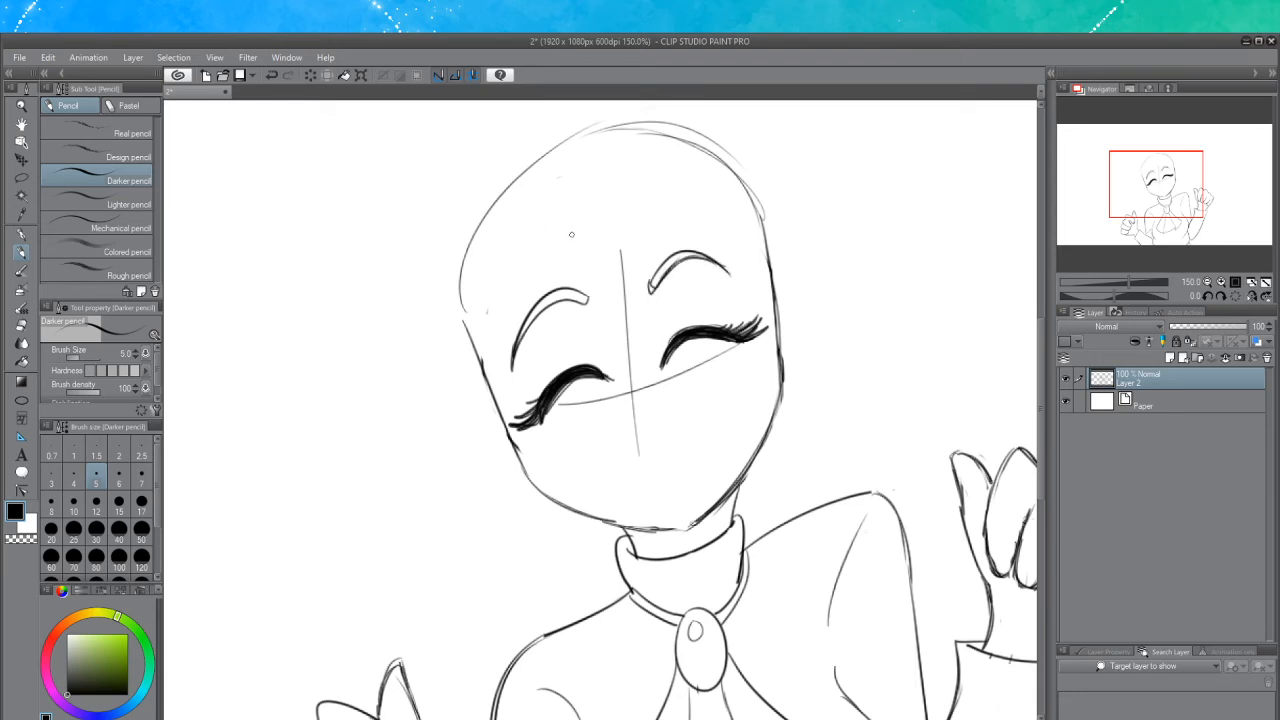
Tidy the inner end of the right eyebrow with a short pencil stroke and the eraser
key(ctrl+z)
drag(648, 292, 659, 285)
key(ctrl+z)
drag(656, 274, 652, 289)
click(22, 325)
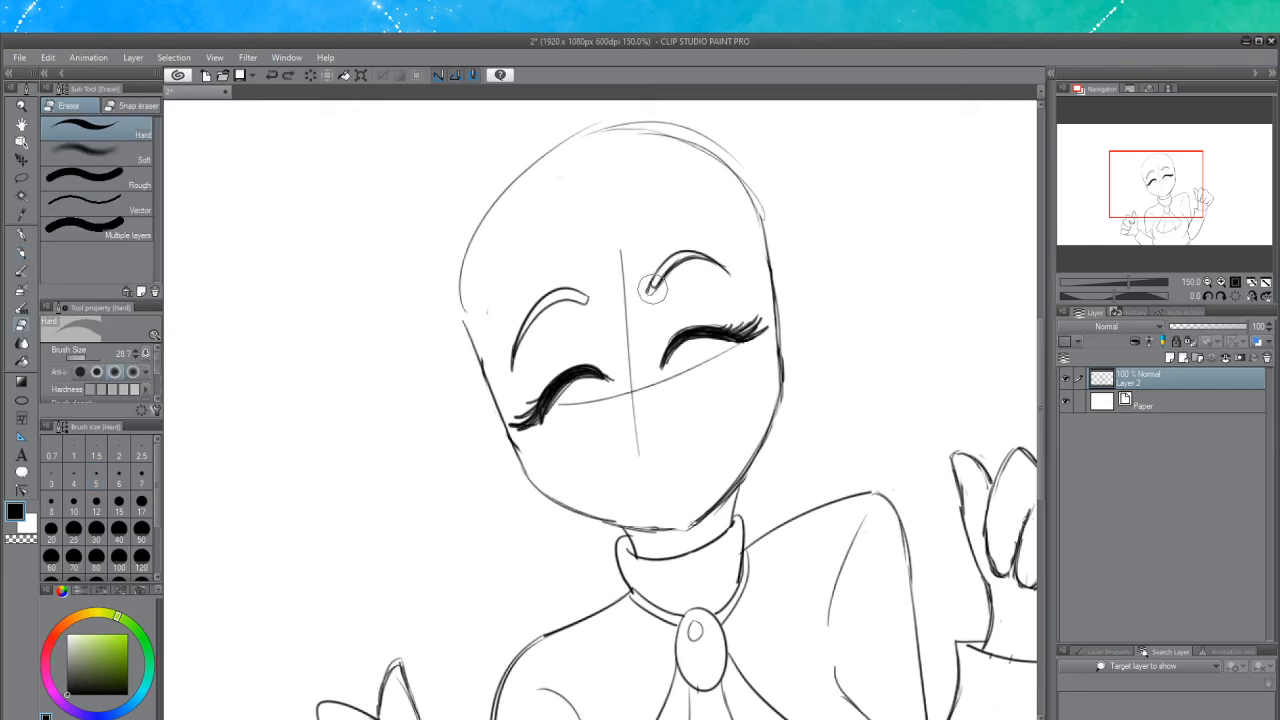
drag(651, 291, 653, 286)
click(22, 256)
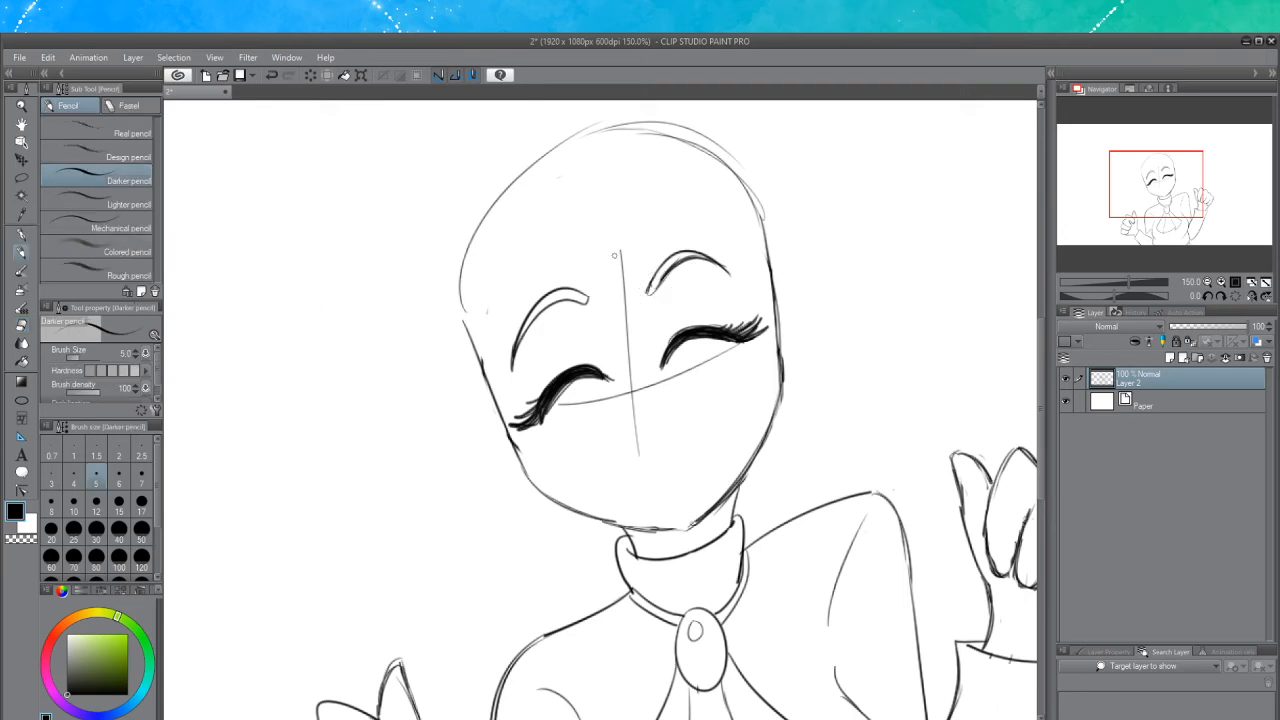
Add small crease strokes beside the left eye
mouse_move(676, 305)
mouse_down()
mouse_move(662, 324)
mouse_move(718, 306)
mouse_move(659, 335)
mouse_move(719, 316)
mouse_move(704, 307)
mouse_move(720, 303)
mouse_up()
key(ctrl+z)
key(ctrl+z)
key(ctrl+z)
mouse_move(573, 345)
mouse_down()
mouse_move(591, 355)
mouse_move(527, 389)
mouse_up()
key(ctrl+z)
key(ctrl+z)
Erase the vertical and horizontal face guidelines with the eraser, then return to the pencil
click(21, 325)
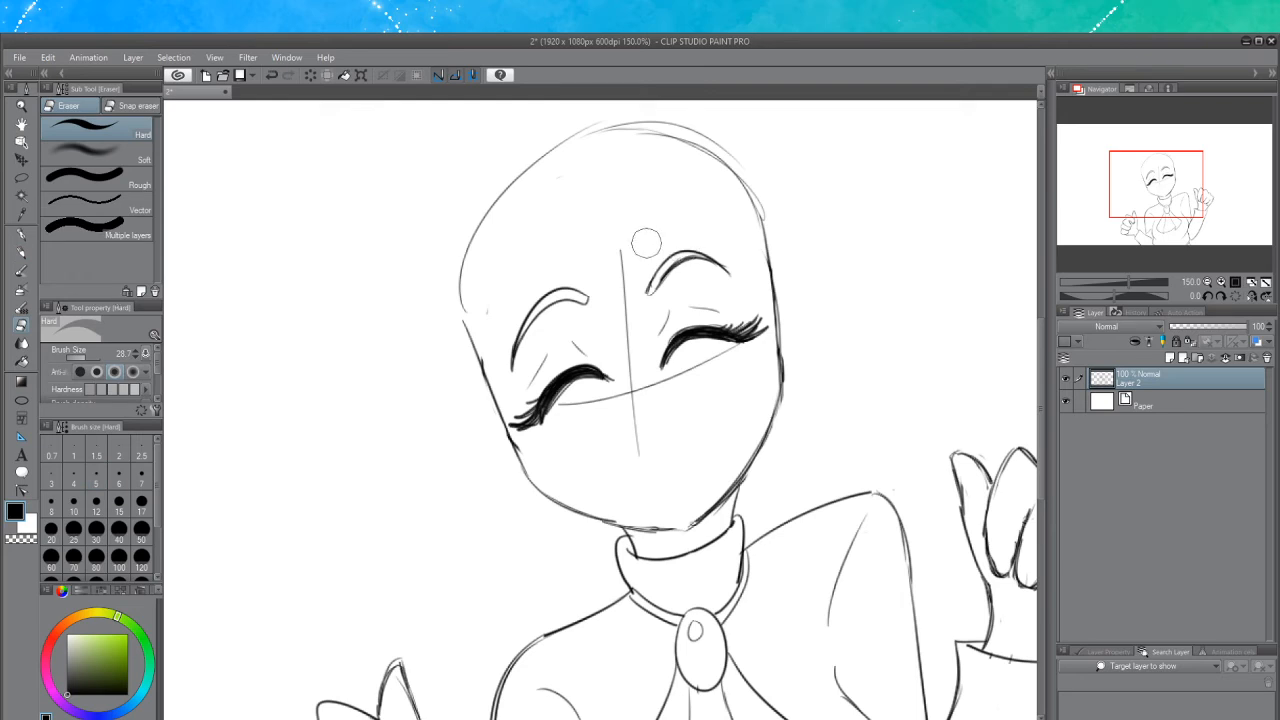
drag(618, 262, 640, 455)
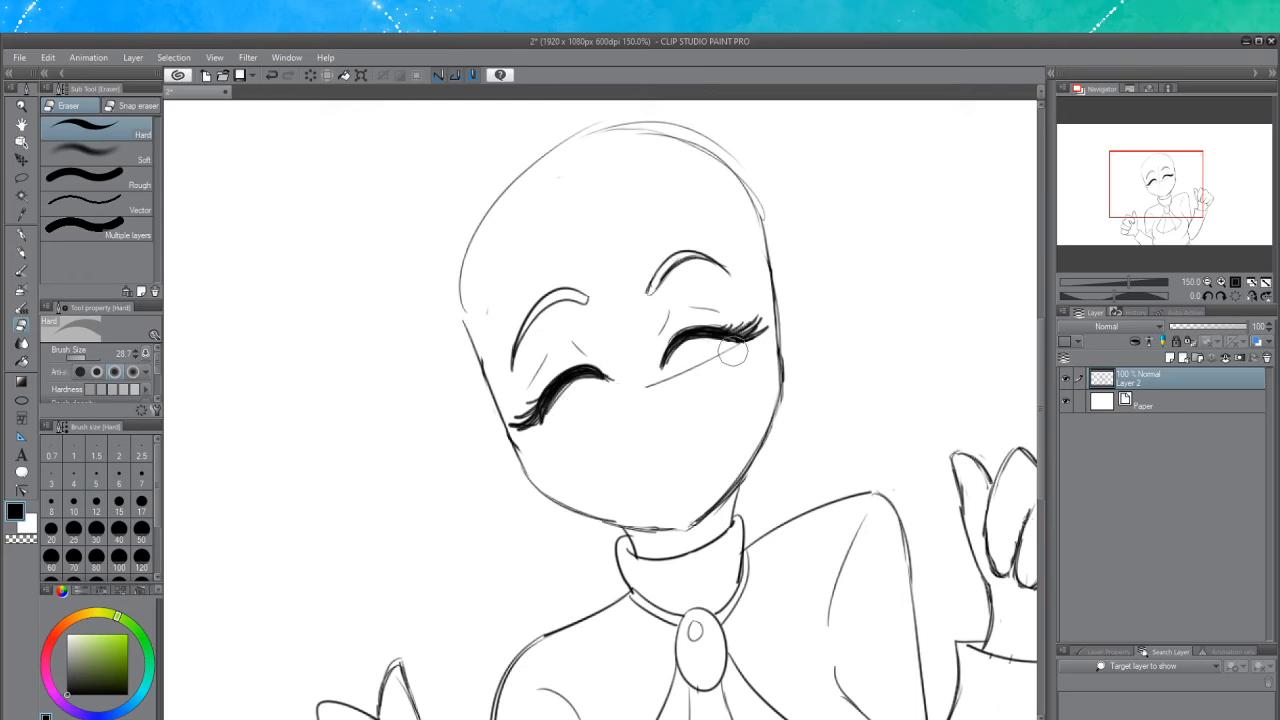
drag(726, 360, 677, 391)
click(22, 254)
Draw a small nose at the centre of the face below the eyes
mouse_move(708, 338)
mouse_down()
mouse_move(742, 346)
mouse_move(668, 366)
mouse_move(680, 356)
mouse_up()
key(ctrl+z)
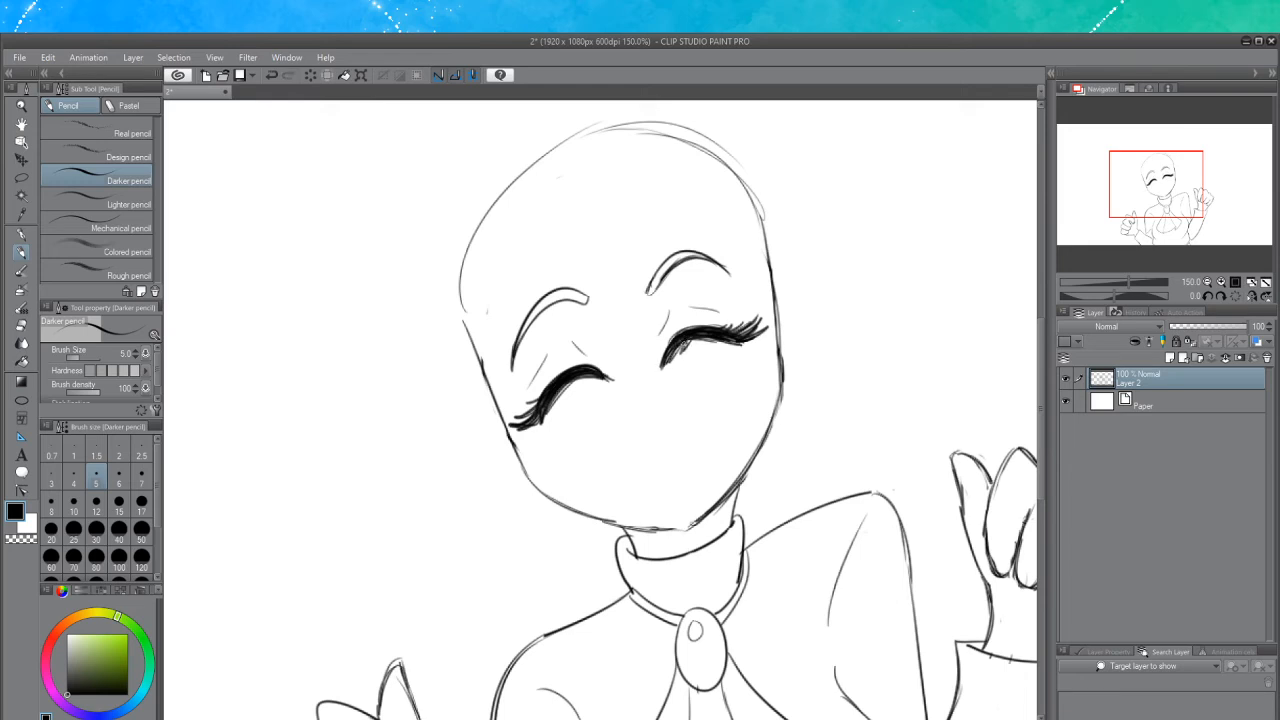
mouse_move(576, 385)
mouse_down()
mouse_move(616, 380)
mouse_move(570, 386)
mouse_move(550, 406)
mouse_move(558, 395)
mouse_up()
key(ctrl+z)
key(ctrl+z)
key(ctrl+z)
key(ctrl+z)
drag(640, 441, 676, 421)
key(ctrl+z)
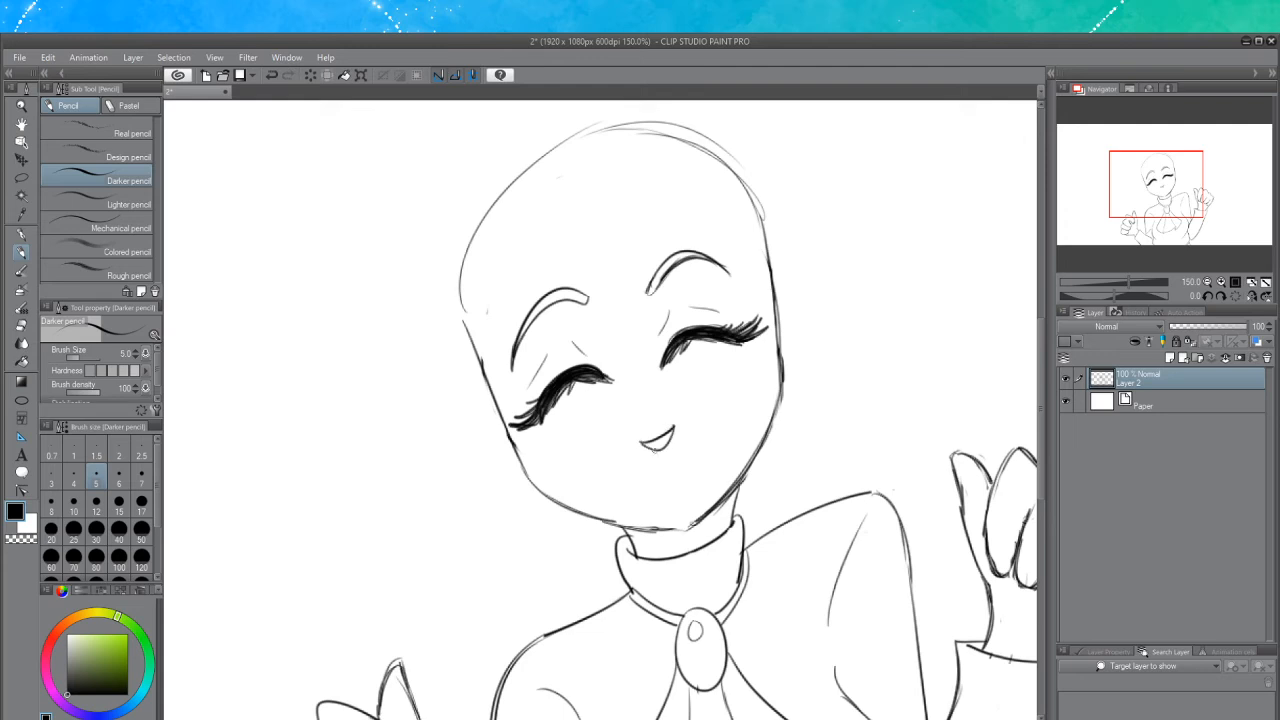
Refine the nose's nostrils and add a small lip mark beneath it
mouse_move(618, 523)
mouse_down()
mouse_move(692, 527)
mouse_move(610, 520)
mouse_up()
key(ctrl+z)
key(ctrl+z)
key(ctrl+z)
key(ctrl+z)
drag(652, 531, 684, 530)
click(21, 326)
mouse_move(648, 455)
mouse_down()
mouse_move(648, 434)
mouse_move(658, 450)
mouse_move(674, 427)
mouse_move(643, 441)
mouse_move(678, 432)
mouse_move(658, 403)
mouse_up()
click(22, 255)
key(ctrl+z)
key(ctrl+z)
key(ctrl+z)
key(ctrl+z)
key(ctrl+z)
key(ctrl+y)
drag(656, 477, 716, 425)
key(ctrl+z)
key(ctrl+z)
key(ctrl+z)
Draw a wide smiling mouth with lips beneath the nose
key(ctrl+z)
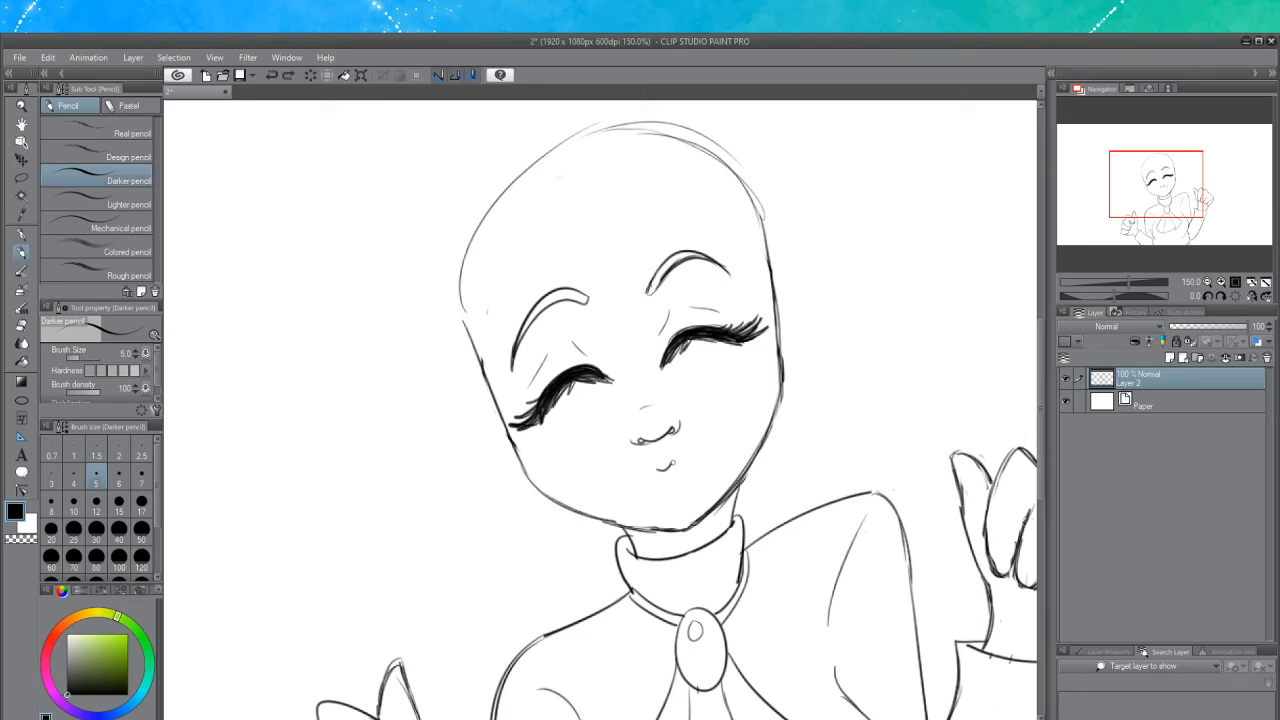
drag(668, 465, 718, 424)
drag(656, 468, 604, 468)
key(ctrl+z)
key(ctrl+z)
mouse_move(597, 462)
mouse_down()
mouse_move(648, 488)
mouse_move(686, 474)
mouse_up()
key(ctrl+z)
key(ctrl+z)
key(ctrl+z)
key(ctrl+z)
key(ctrl+z)
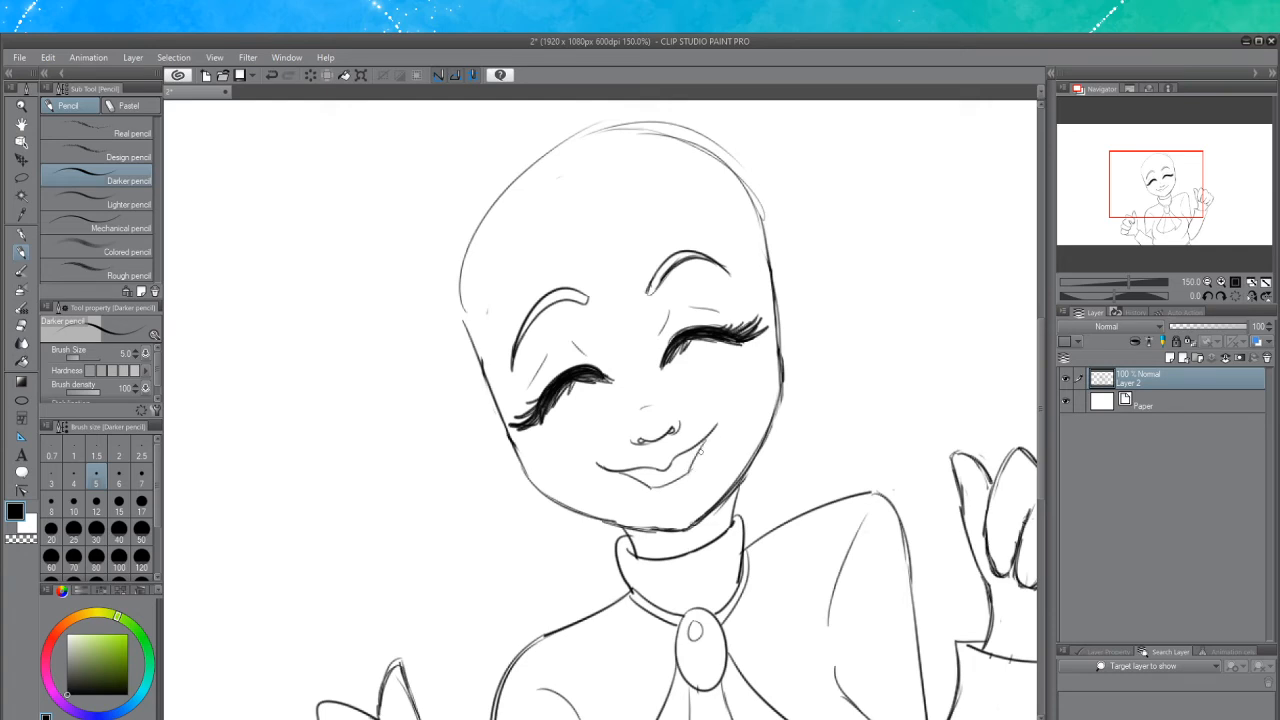
Refine the smile's right corner and touch up small lines beside the eyes
drag(712, 425, 720, 420)
mouse_move(598, 462)
mouse_down()
mouse_move(640, 468)
mouse_move(612, 471)
mouse_move(715, 428)
mouse_up()
key(ctrl+z)
key(ctrl+z)
key(ctrl+z)
key(ctrl+z)
mouse_move(692, 353)
mouse_down()
mouse_move(713, 343)
mouse_move(705, 351)
mouse_up()
key(ctrl+z)
drag(584, 397, 575, 402)
key(ctrl+z)
Draw bangs strands falling from the hairline across the forehead between the eyes
scroll(1039, 350, up, 2)
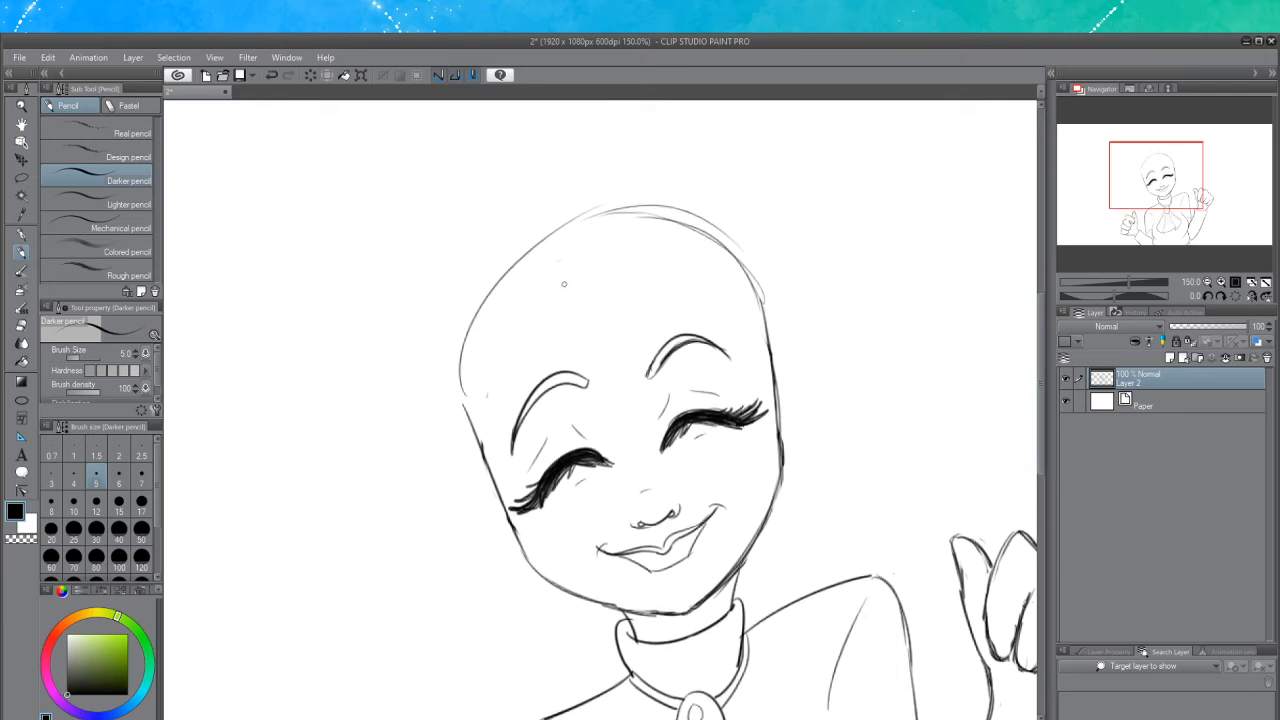
mouse_move(557, 260)
mouse_down()
mouse_move(575, 355)
mouse_move(665, 432)
mouse_up()
key(ctrl+z)
drag(555, 290, 665, 460)
drag(616, 280, 700, 474)
drag(622, 269, 685, 455)
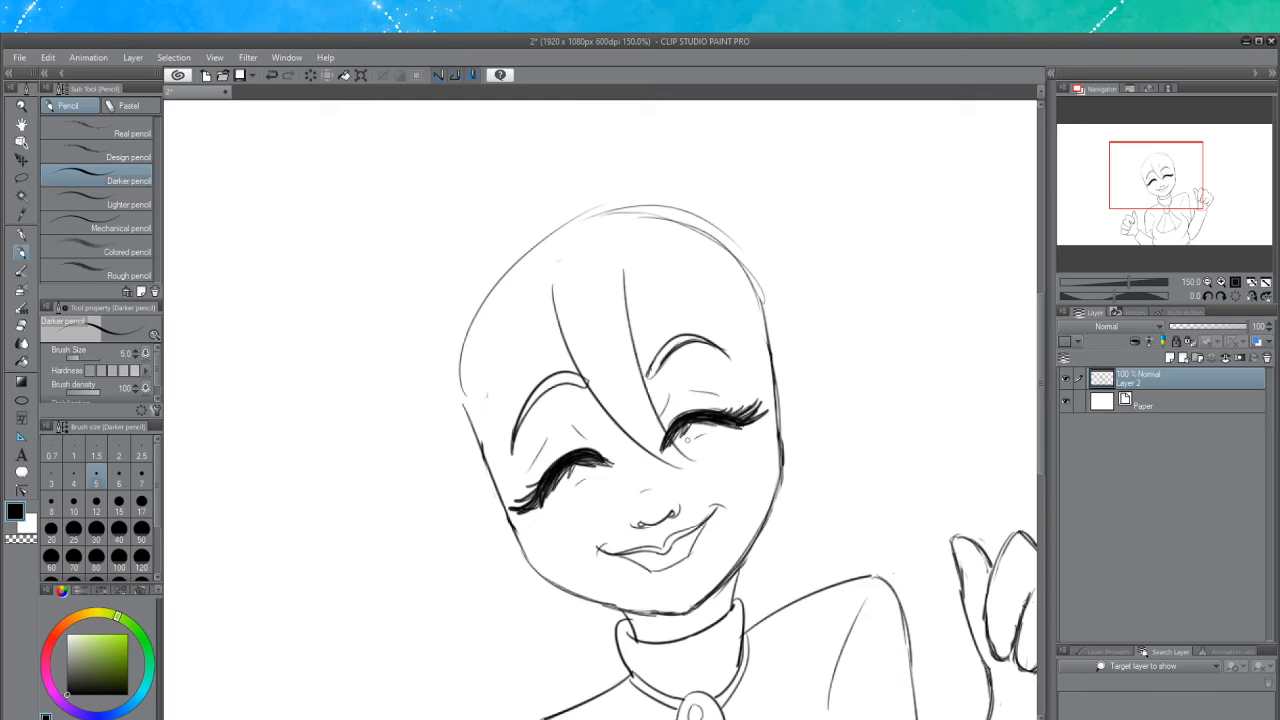
key(ctrl+z)
drag(623, 272, 677, 440)
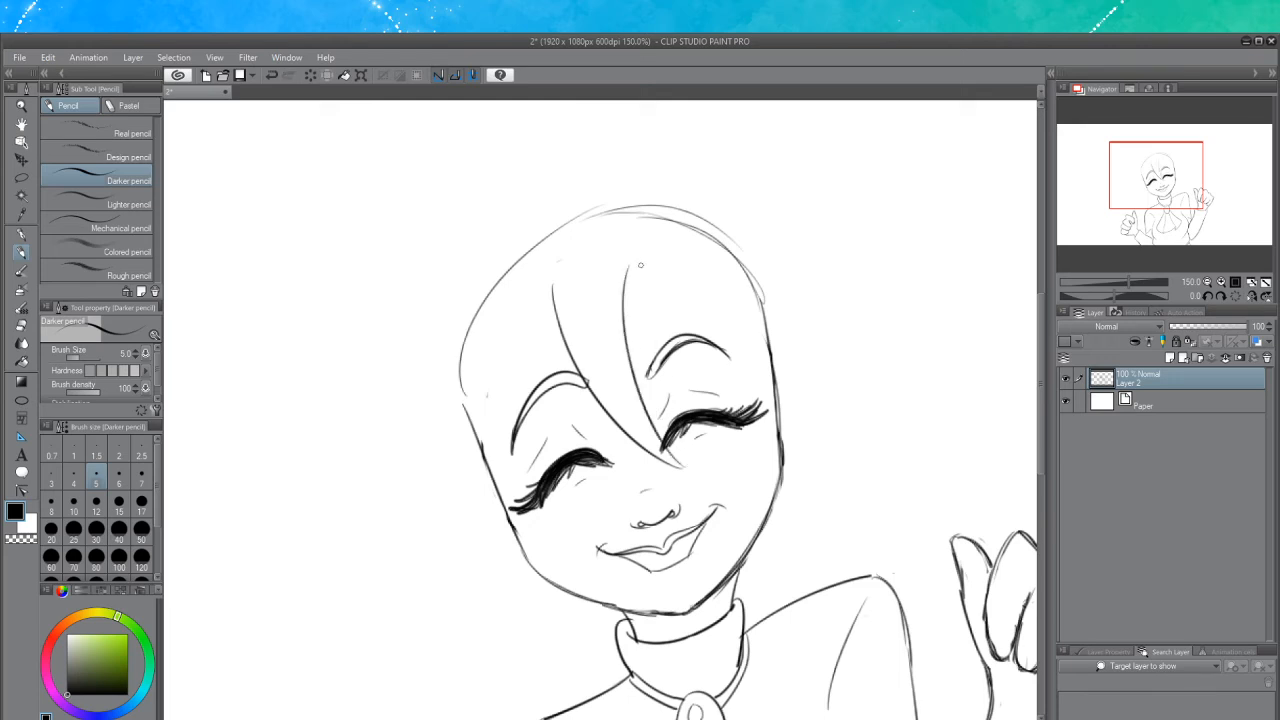
Draw the hair's right side sweeping from the bangs out and down to the right cheek
drag(641, 265, 766, 380)
key(ctrl+z)
mouse_move(626, 268)
mouse_down()
mouse_move(776, 432)
mouse_move(772, 462)
mouse_move(652, 300)
mouse_move(732, 484)
mouse_up()
key(ctrl+z)
key(ctrl+z)
mouse_move(630, 268)
mouse_down()
mouse_move(724, 360)
mouse_move(734, 503)
mouse_up()
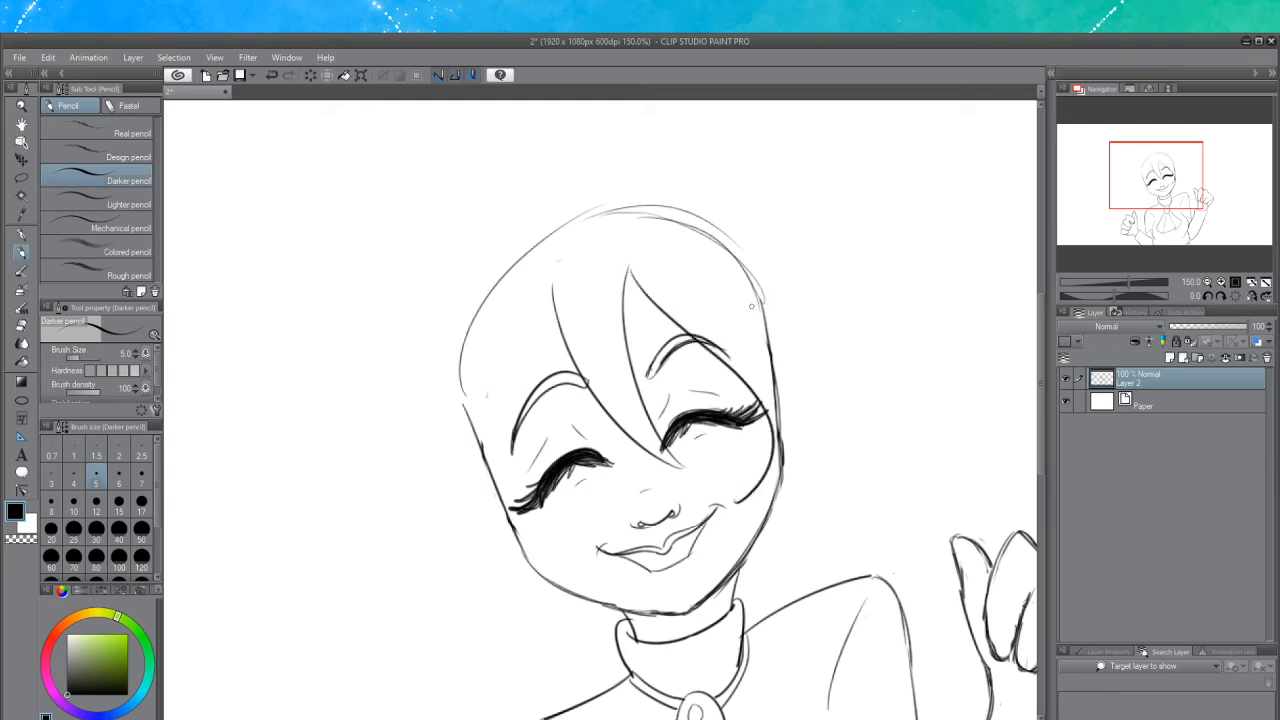
mouse_move(742, 293)
mouse_down()
mouse_move(827, 426)
mouse_move(738, 504)
mouse_up()
key(ctrl+z)
drag(728, 280, 830, 408)
drag(837, 457, 740, 506)
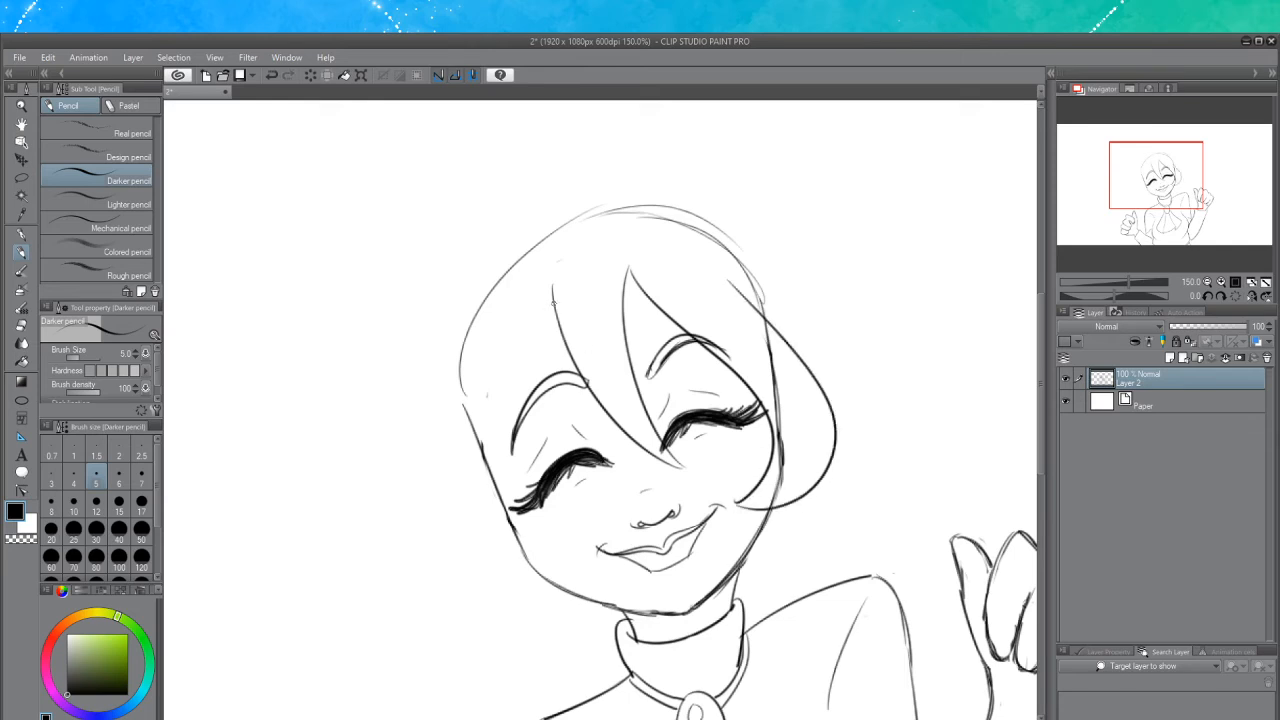
mouse_move(554, 303)
mouse_down()
mouse_move(518, 400)
mouse_move(552, 292)
mouse_move(541, 614)
mouse_up()
key(ctrl+z)
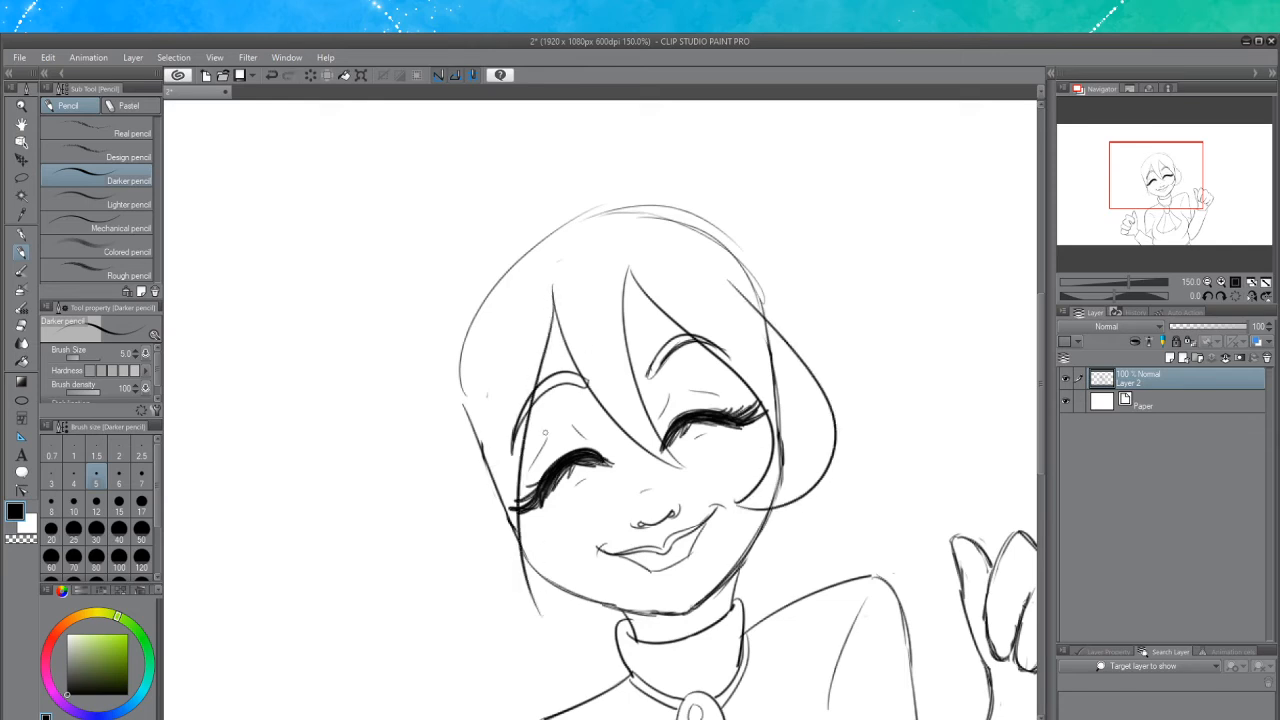
key(ctrl+z)
mouse_move(554, 296)
mouse_down()
mouse_move(505, 534)
mouse_move(530, 652)
mouse_up()
key(ctrl+z)
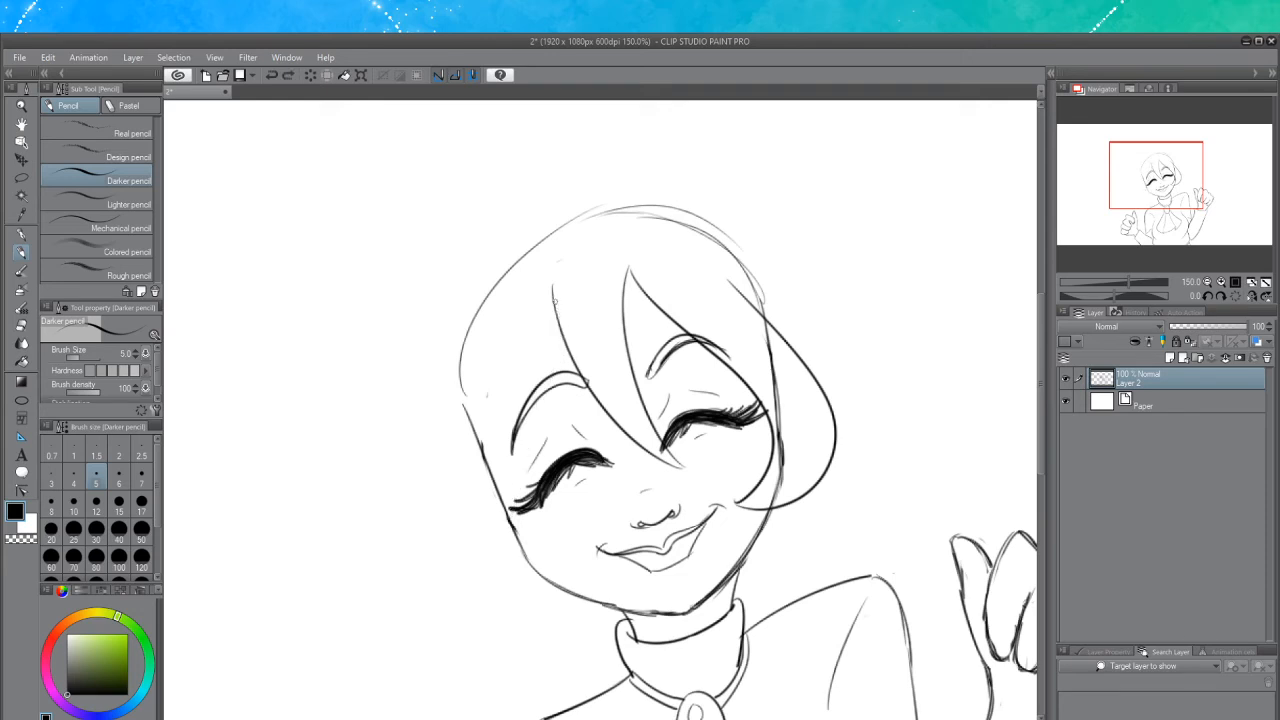
Try drawing the hair's left side as a long strand falling from the crown past the cheek
mouse_move(554, 298)
mouse_down()
mouse_move(512, 621)
mouse_move(548, 660)
mouse_up()
key(ctrl+z)
mouse_move(554, 292)
mouse_down()
mouse_move(505, 599)
mouse_move(530, 658)
mouse_up()
mouse_move(486, 247)
mouse_down()
mouse_move(435, 278)
mouse_move(406, 456)
mouse_up()
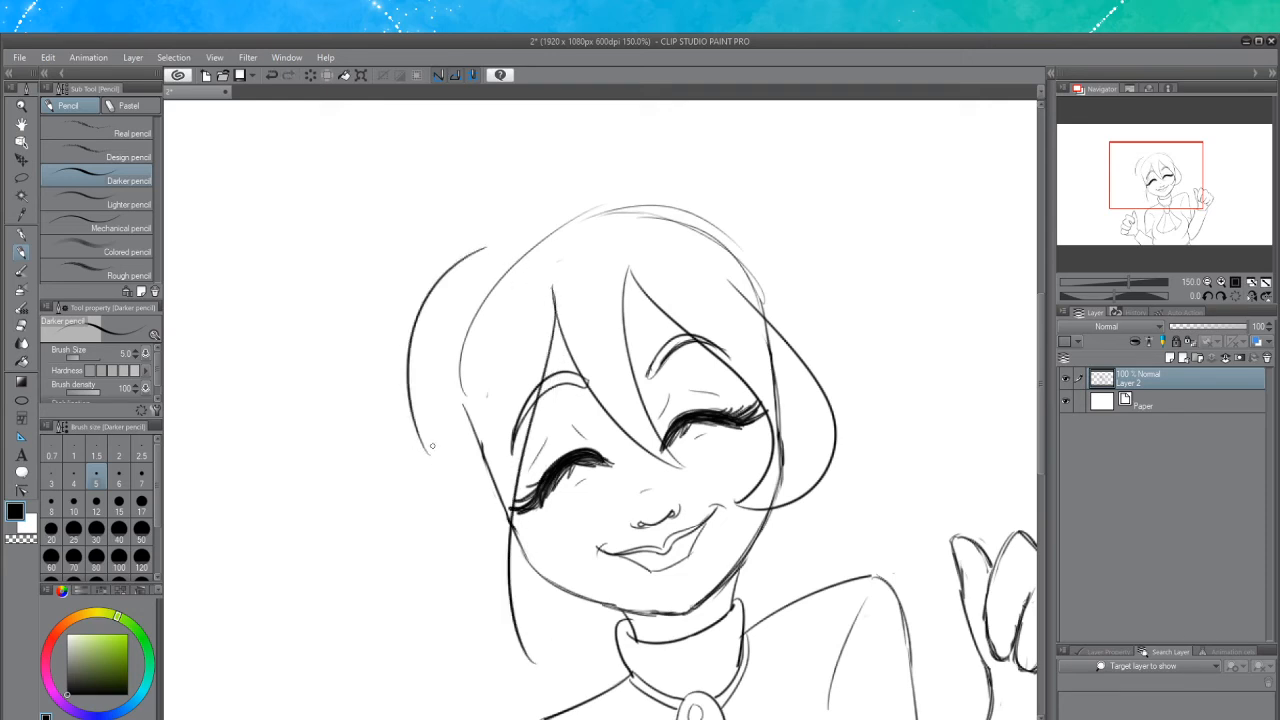
key(ctrl+z)
mouse_move(498, 240)
mouse_down()
mouse_move(393, 352)
mouse_move(408, 539)
mouse_move(371, 636)
mouse_up()
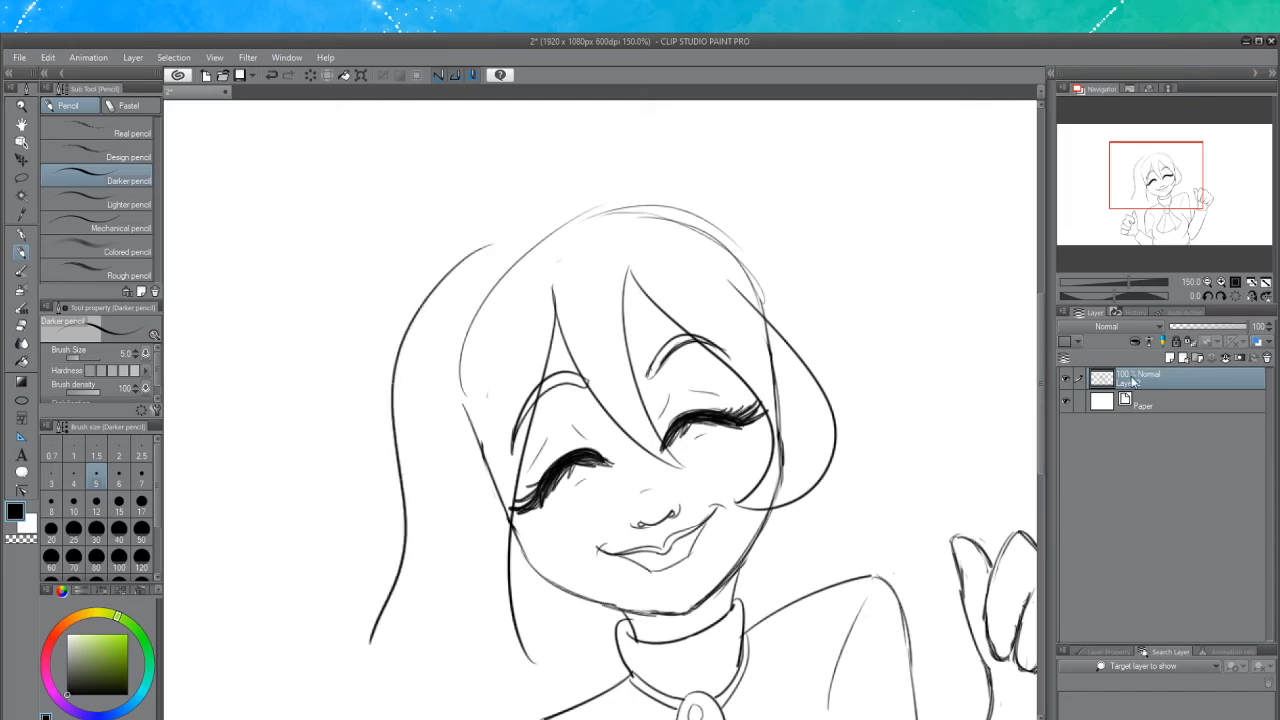
scroll(598, 277, down, 3)
key(ctrl+z)
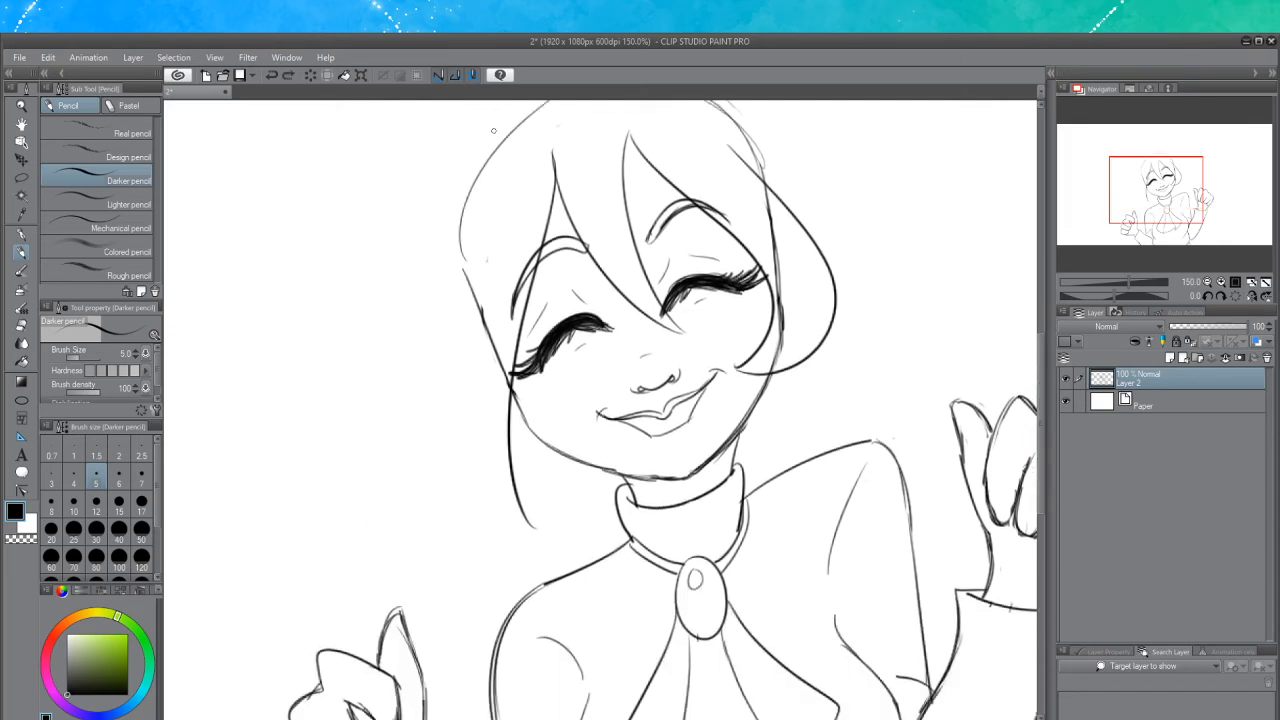
mouse_move(489, 108)
mouse_down()
mouse_move(393, 241)
mouse_move(426, 422)
mouse_move(365, 503)
mouse_move(455, 606)
mouse_move(463, 638)
mouse_up()
key(ctrl+z)
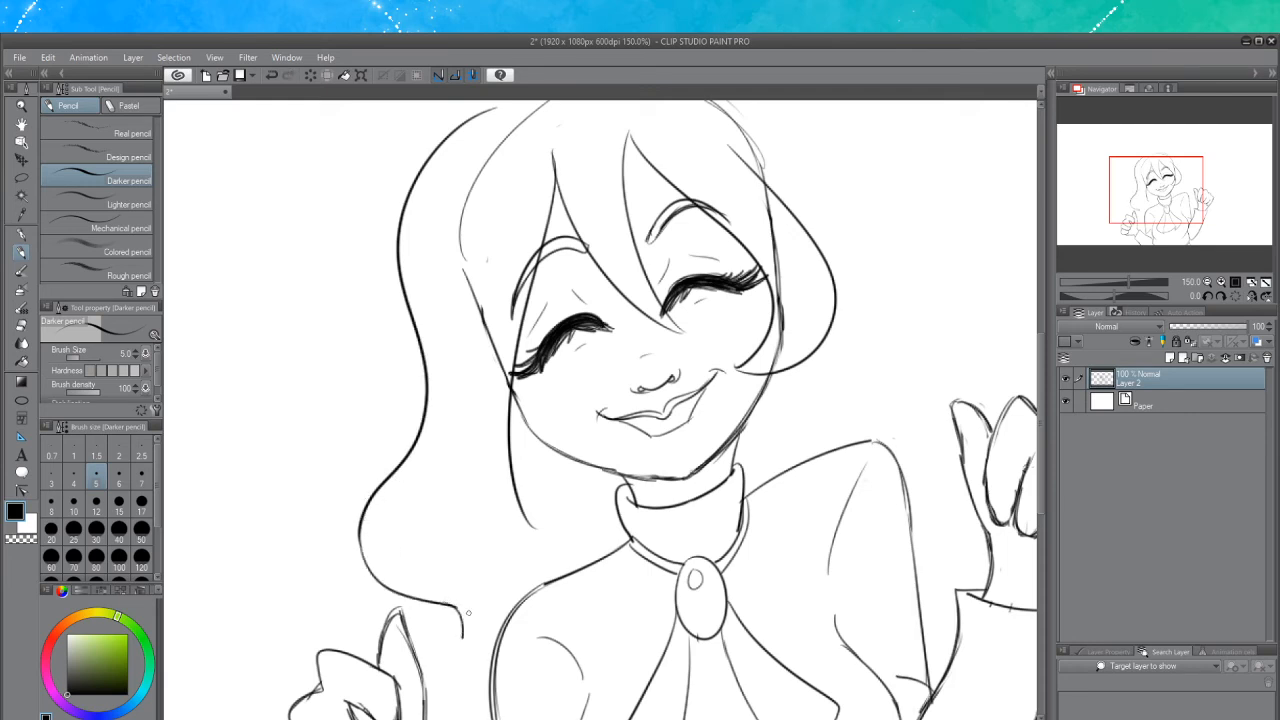
key(ctrl+z)
key(ctrl+z)
key(ctrl+z)
mouse_move(480, 116)
mouse_down()
mouse_move(369, 287)
mouse_move(409, 398)
mouse_move(385, 487)
mouse_move(410, 559)
mouse_move(552, 562)
mouse_up()
key(ctrl+z)
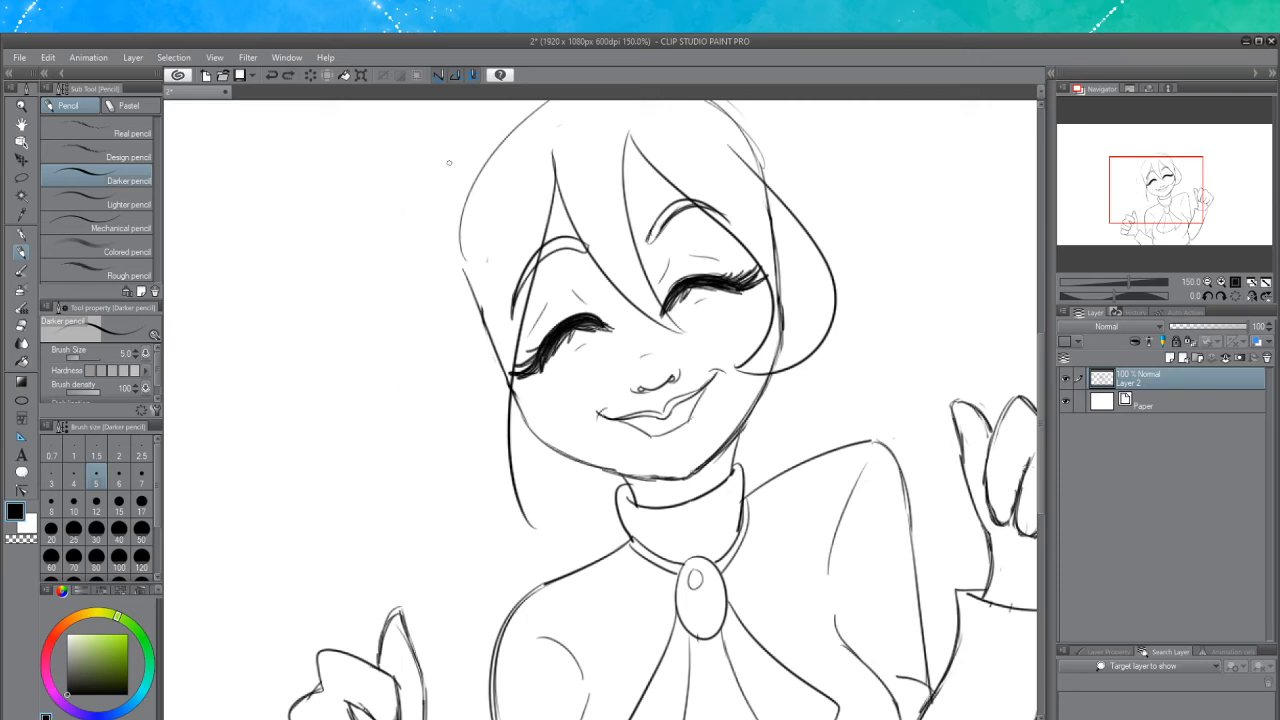
mouse_move(452, 134)
mouse_down()
mouse_move(397, 260)
mouse_move(428, 554)
mouse_move(492, 614)
mouse_move(418, 176)
mouse_move(474, 464)
mouse_up()
key(ctrl+z)
Try alternative curves for the left hair strand running from the crown down toward the shoulder
drag(1041, 460, 1041, 431)
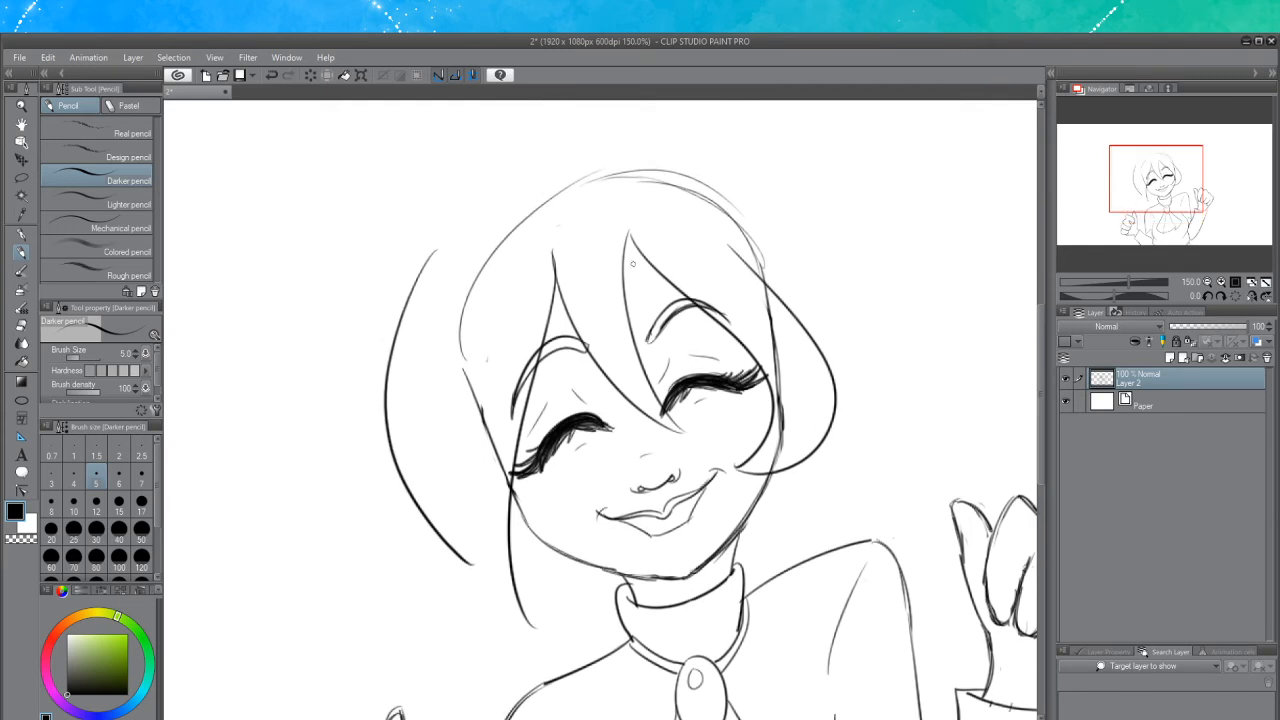
key(ctrl+z)
mouse_move(494, 198)
mouse_down()
mouse_move(433, 247)
mouse_move(407, 470)
mouse_move(457, 596)
mouse_move(465, 661)
mouse_move(426, 277)
mouse_move(397, 483)
mouse_move(466, 568)
mouse_up()
key(ctrl+z)
key(ctrl+z)
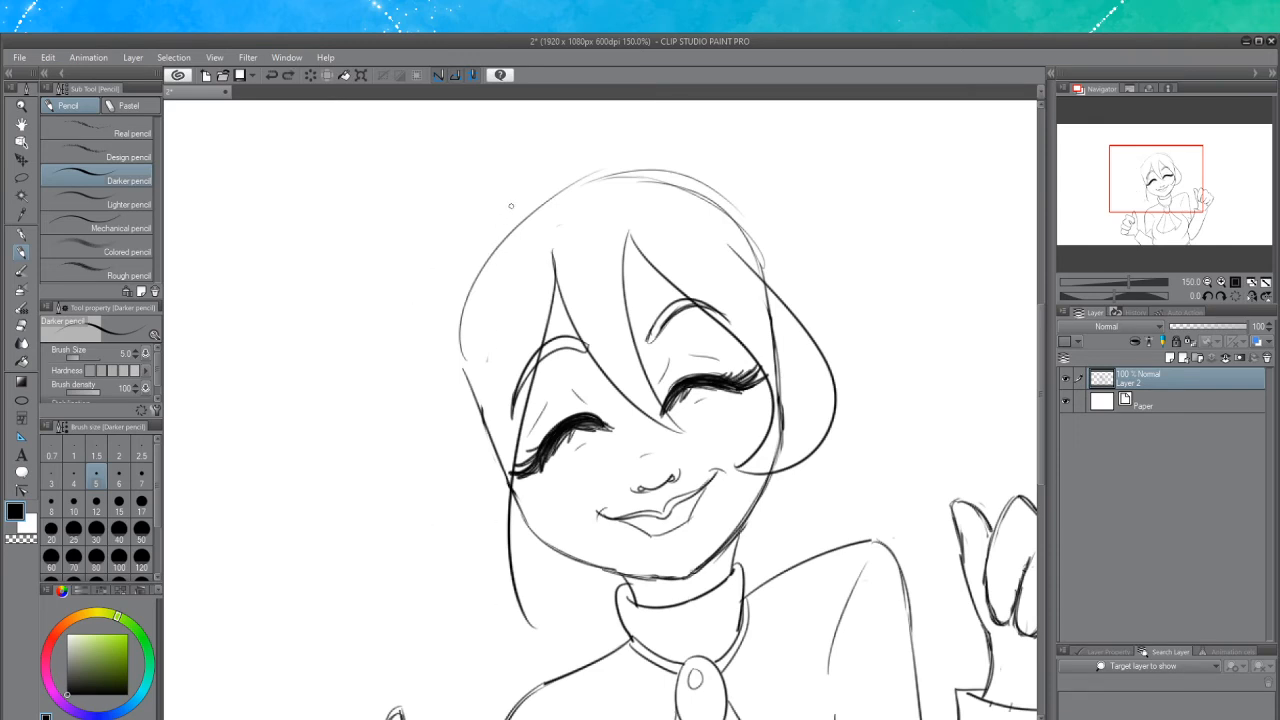
mouse_move(508, 207)
mouse_down()
mouse_move(443, 243)
mouse_move(401, 426)
mouse_move(444, 542)
mouse_move(437, 627)
mouse_move(474, 686)
mouse_move(556, 655)
mouse_up()
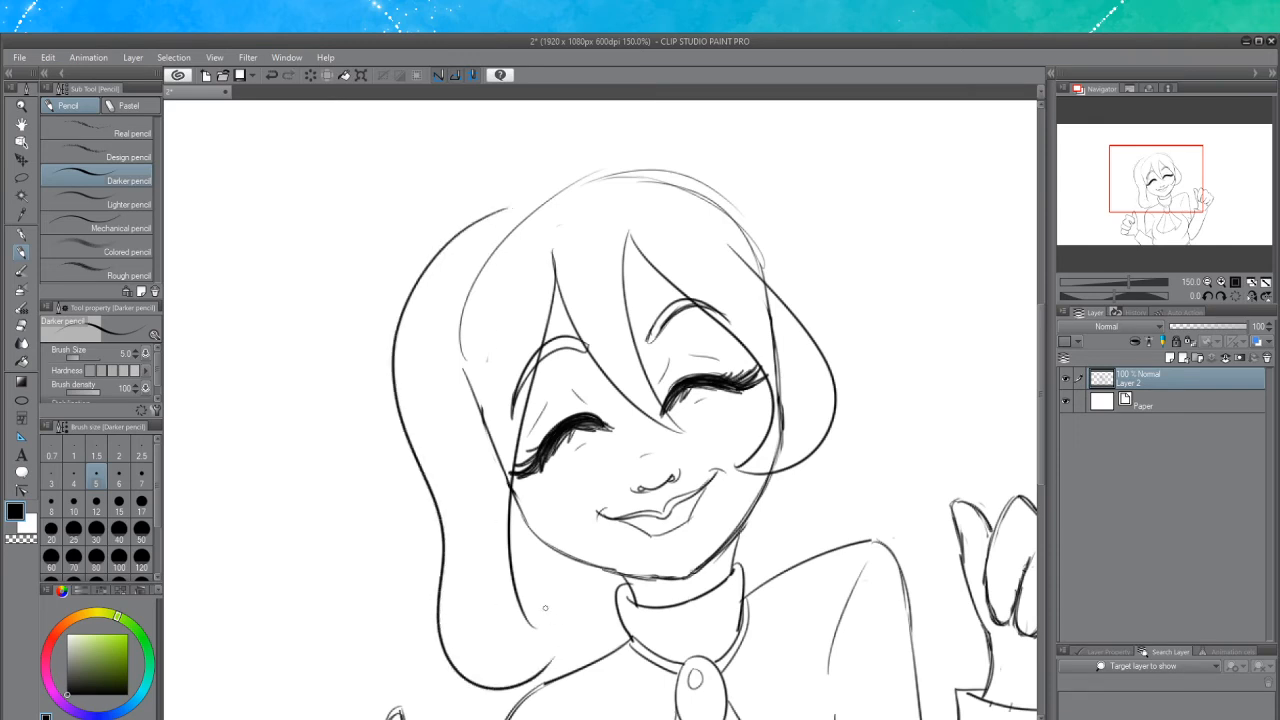
key(ctrl+z)
mouse_move(509, 205)
mouse_down()
mouse_move(431, 274)
mouse_move(425, 442)
mouse_move(459, 576)
mouse_move(394, 646)
mouse_up()
key(ctrl+z)
mouse_move(496, 204)
mouse_down()
mouse_move(403, 331)
mouse_move(460, 485)
mouse_move(424, 583)
mouse_move(362, 655)
mouse_up()
key(ctrl+z)
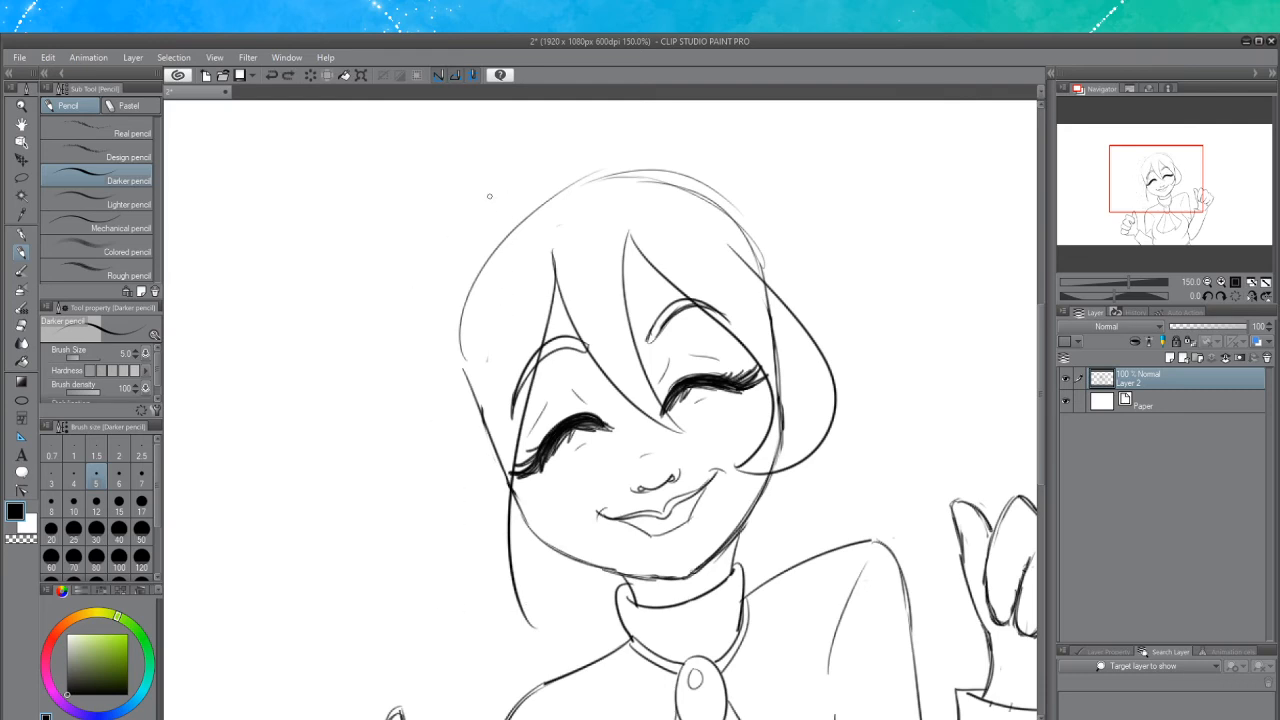
mouse_move(488, 205)
mouse_down()
mouse_move(422, 418)
mouse_move(466, 533)
mouse_move(431, 628)
mouse_move(481, 685)
mouse_move(525, 683)
mouse_up()
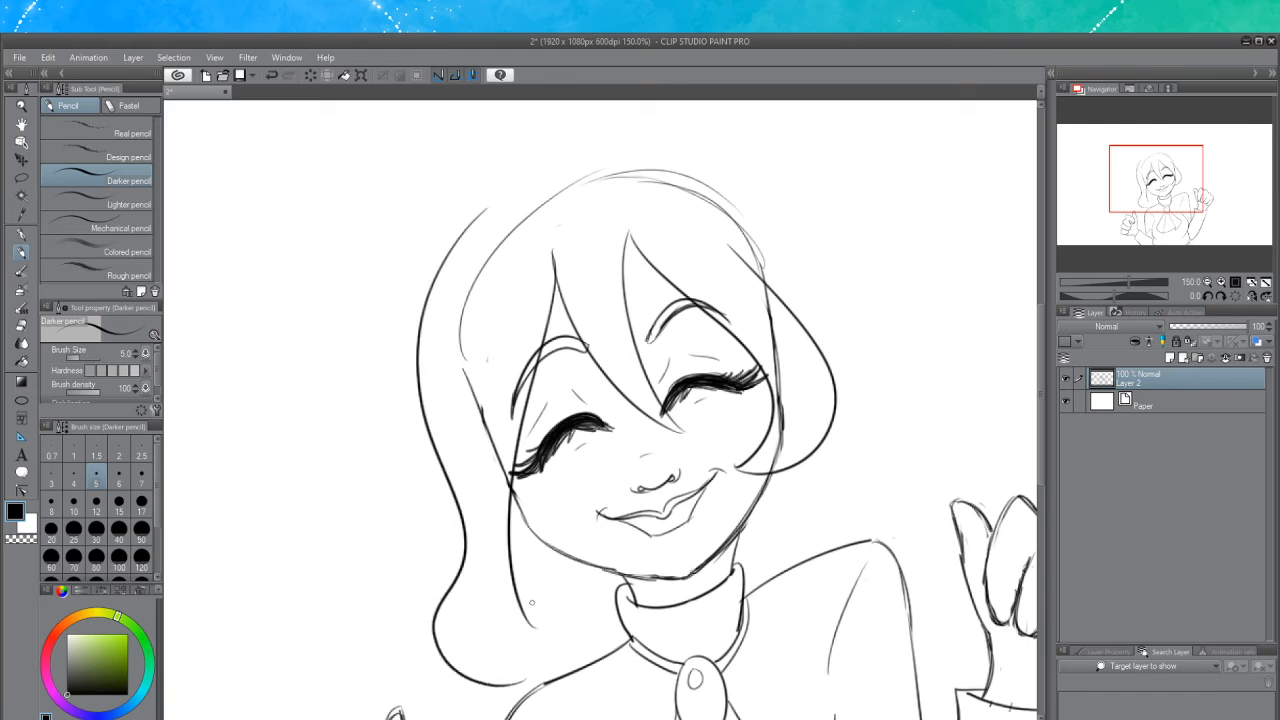
key(ctrl+z)
mouse_move(484, 231)
mouse_down()
mouse_move(420, 327)
mouse_move(462, 599)
mouse_move(452, 653)
mouse_move(498, 688)
mouse_up()
key(ctrl+z)
mouse_move(475, 228)
mouse_down()
mouse_move(403, 290)
mouse_move(416, 457)
mouse_move(445, 238)
mouse_move(383, 472)
mouse_move(434, 555)
mouse_up()
key(ctrl+z)
key(ctrl+z)
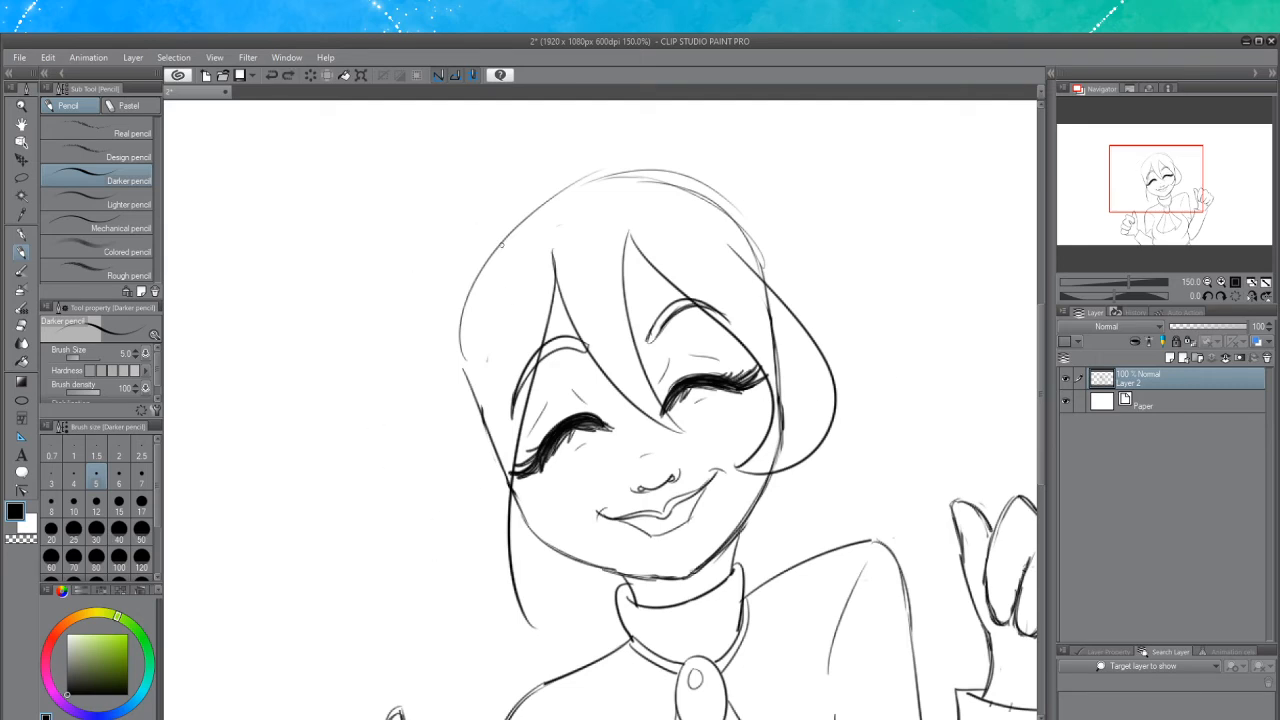
Draw the hair's left side curving from the crown down past the cheek to the shoulder
mouse_move(518, 210)
mouse_down()
mouse_move(461, 231)
mouse_move(405, 496)
mouse_up()
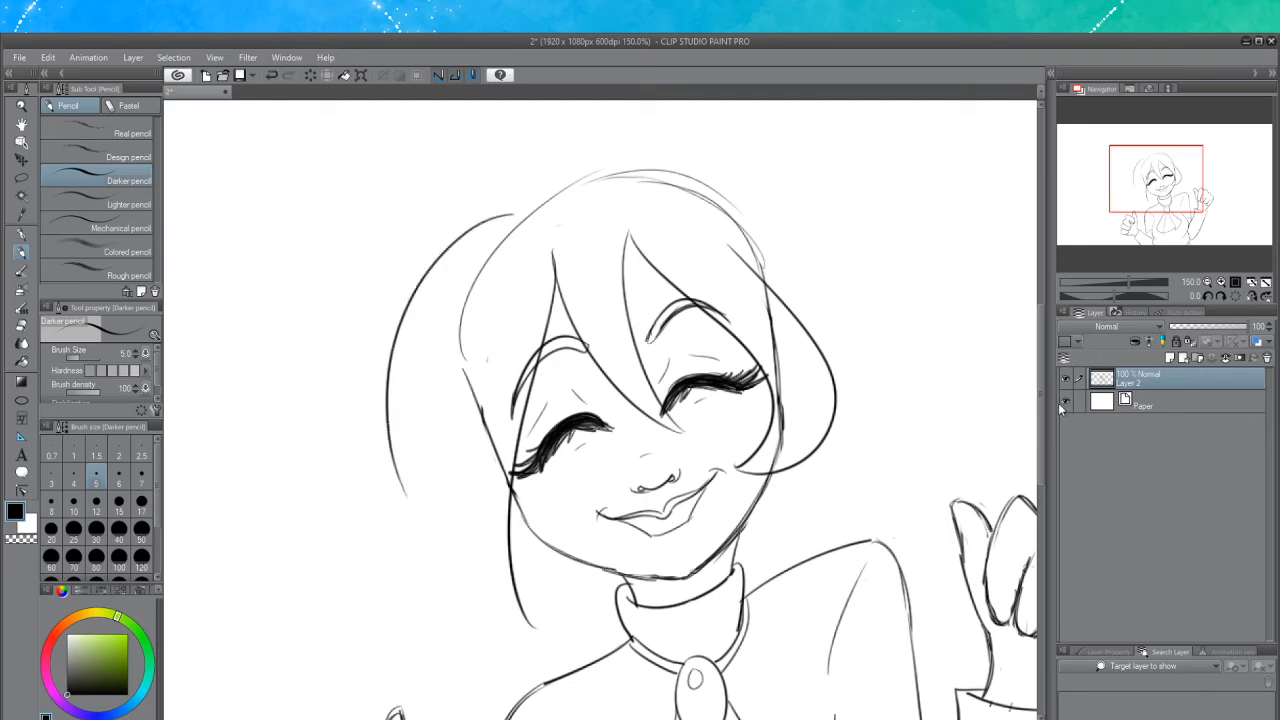
scroll(1040, 397, down, 3)
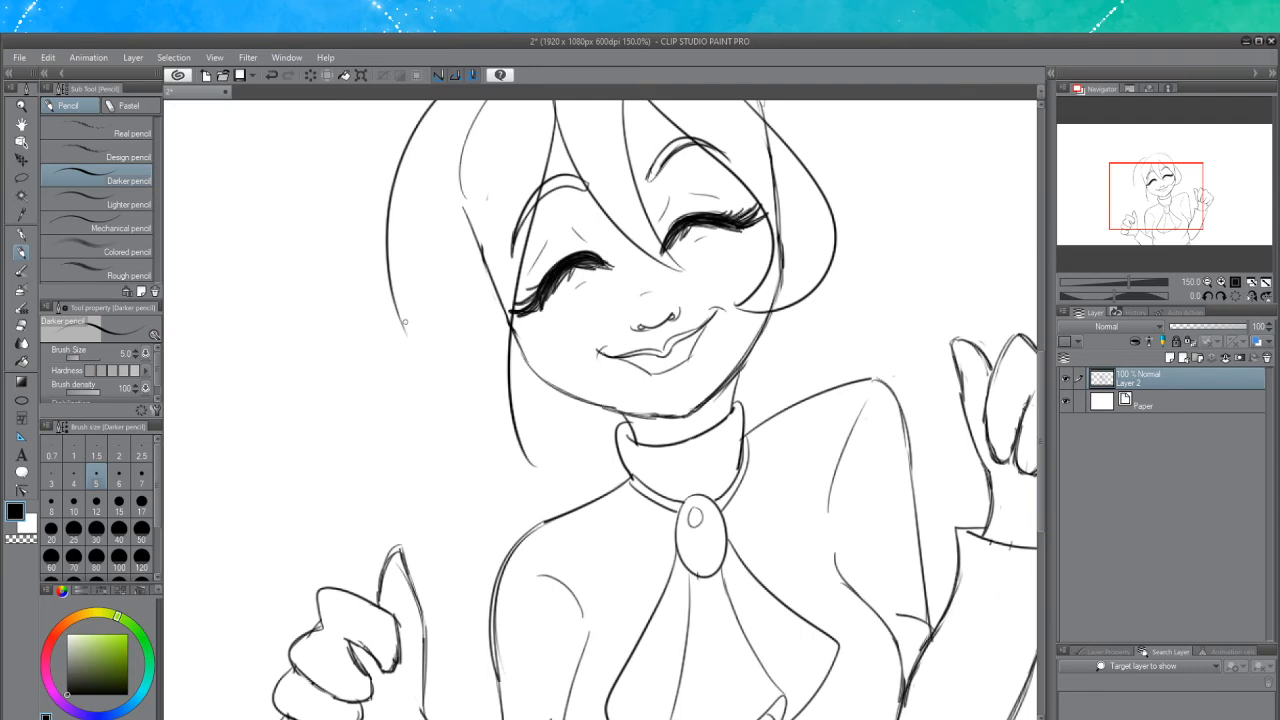
drag(405, 322, 400, 405)
key(ctrl+z)
drag(402, 326, 401, 395)
key(ctrl+z)
mouse_move(402, 330)
mouse_down()
mouse_move(377, 473)
mouse_move(468, 519)
mouse_up()
mouse_move(530, 463)
mouse_down()
mouse_move(511, 549)
mouse_move(531, 525)
mouse_move(512, 532)
mouse_up()
key(ctrl+z)
key(ctrl+z)
mouse_move(525, 458)
mouse_down()
mouse_move(537, 494)
mouse_move(538, 468)
mouse_move(524, 516)
mouse_move(468, 556)
mouse_up()
key(ctrl+z)
key(ctrl+z)
key(ctrl+z)
key(ctrl+z)
key(ctrl+z)
key(ctrl+z)
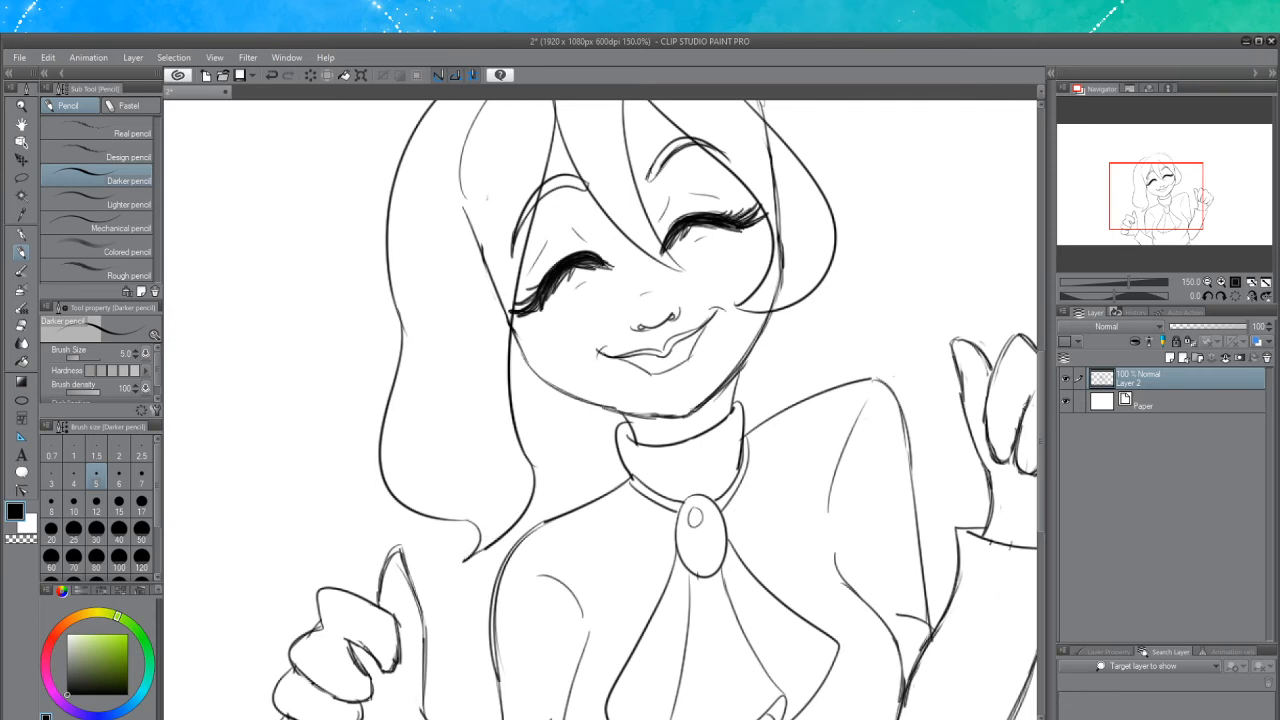
Draw the hair's top outline arching over the crown and down the right side of the head
click(21, 325)
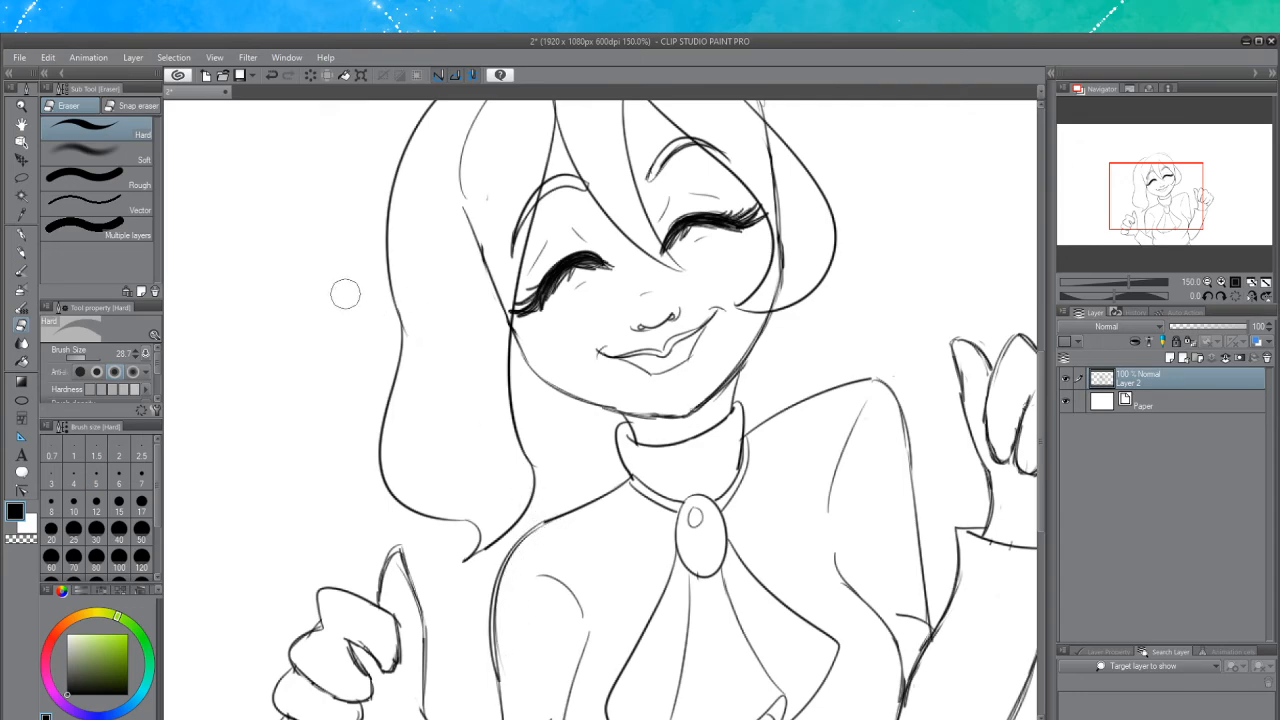
click(21, 252)
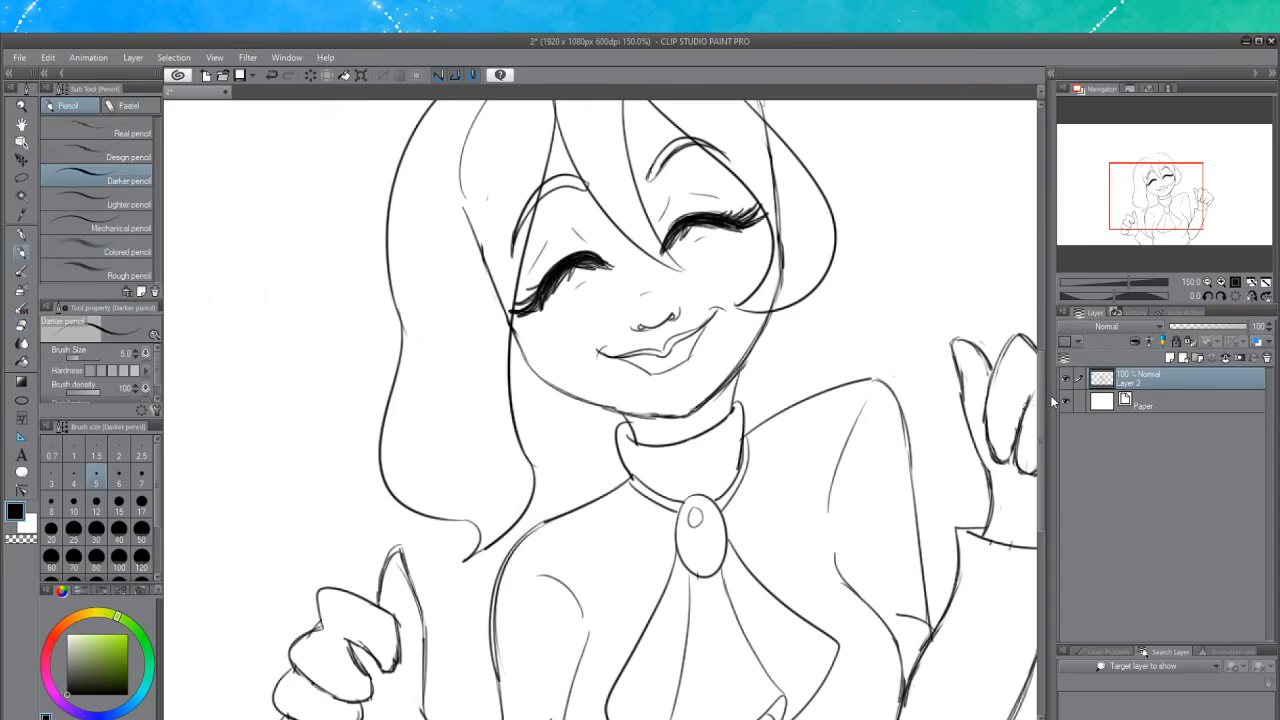
drag(1041, 390, 1042, 342)
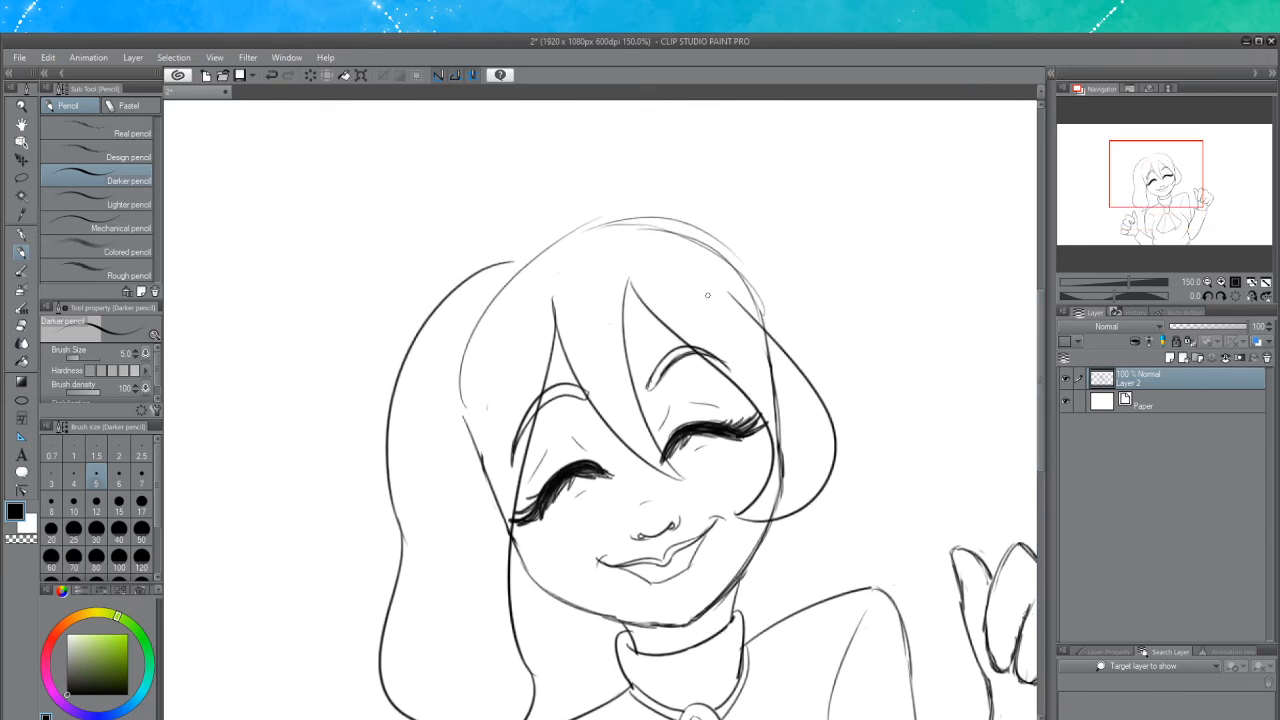
drag(514, 261, 611, 219)
key(ctrl+z)
key(ctrl+z)
mouse_move(523, 258)
mouse_down()
mouse_move(609, 215)
mouse_move(680, 214)
mouse_up()
key(ctrl+z)
key(ctrl+z)
mouse_move(598, 218)
mouse_down()
mouse_move(710, 223)
mouse_move(649, 212)
mouse_move(747, 251)
mouse_move(701, 224)
mouse_move(778, 299)
mouse_up()
key(ctrl+z)
mouse_move(708, 227)
mouse_down()
mouse_move(773, 283)
mouse_move(796, 344)
mouse_up()
drag(773, 285, 802, 367)
drag(784, 303, 792, 337)
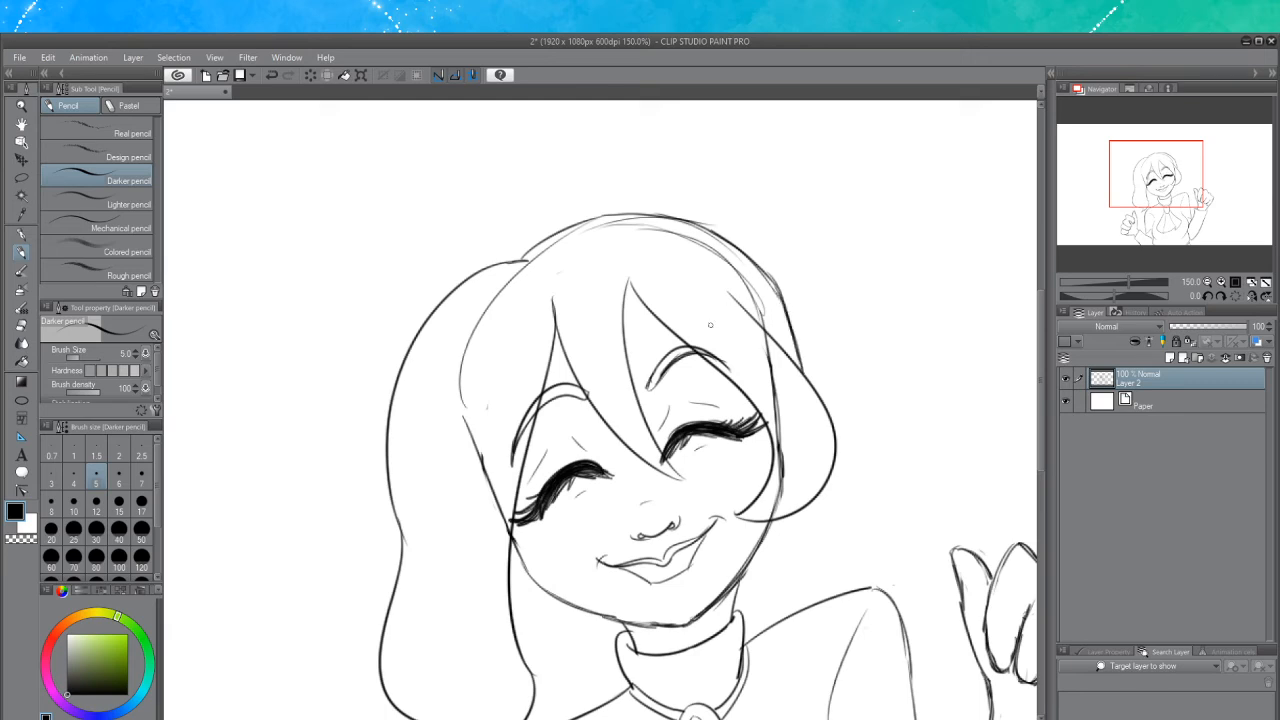
Erase the old head construction lines left beneath the new hair outline on the crown and right side
click(23, 327)
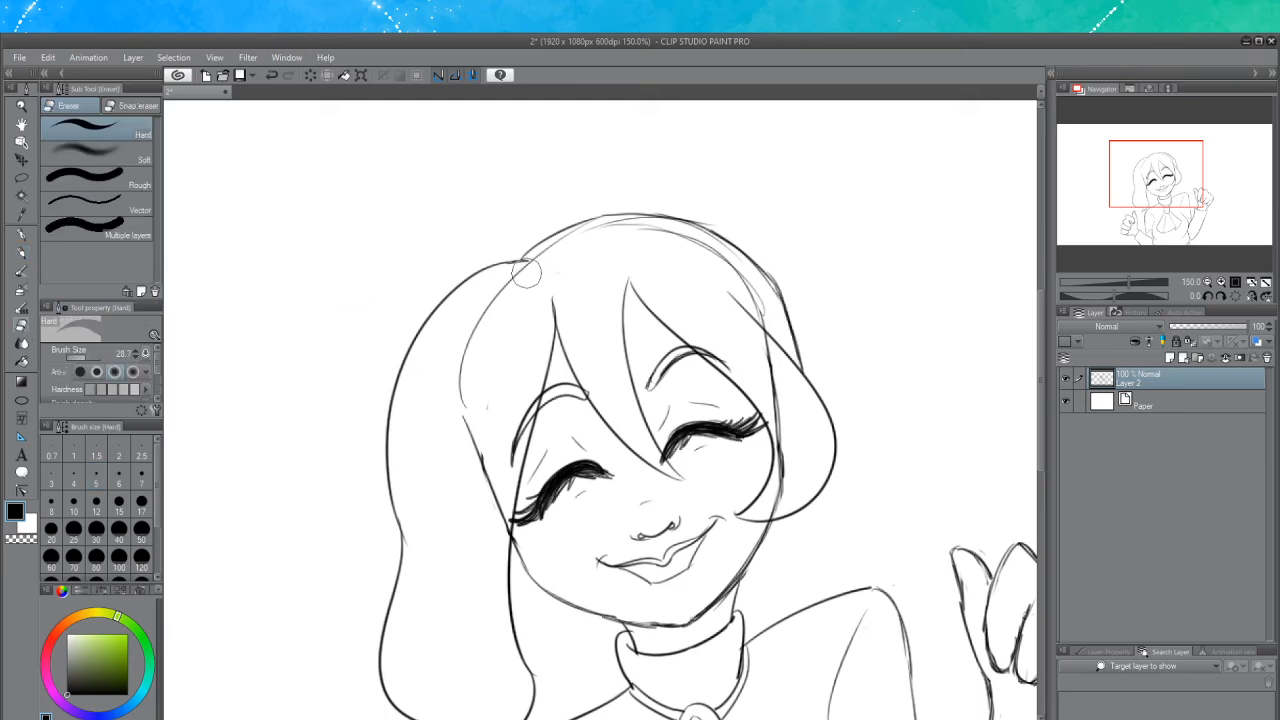
mouse_move(516, 282)
mouse_down()
mouse_move(458, 366)
mouse_move(476, 472)
mouse_move(484, 460)
mouse_up()
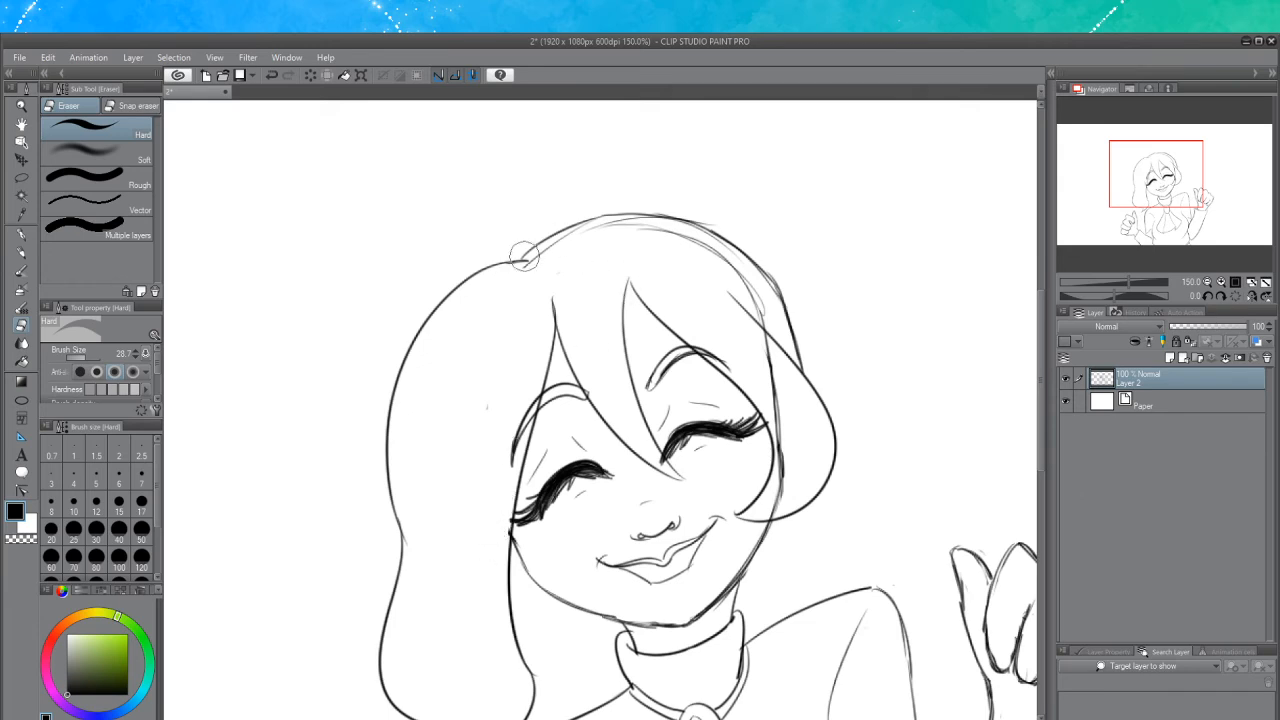
mouse_move(524, 256)
mouse_down()
mouse_move(540, 266)
mouse_move(531, 274)
mouse_move(583, 240)
mouse_move(628, 237)
mouse_move(757, 286)
mouse_move(740, 282)
mouse_up()
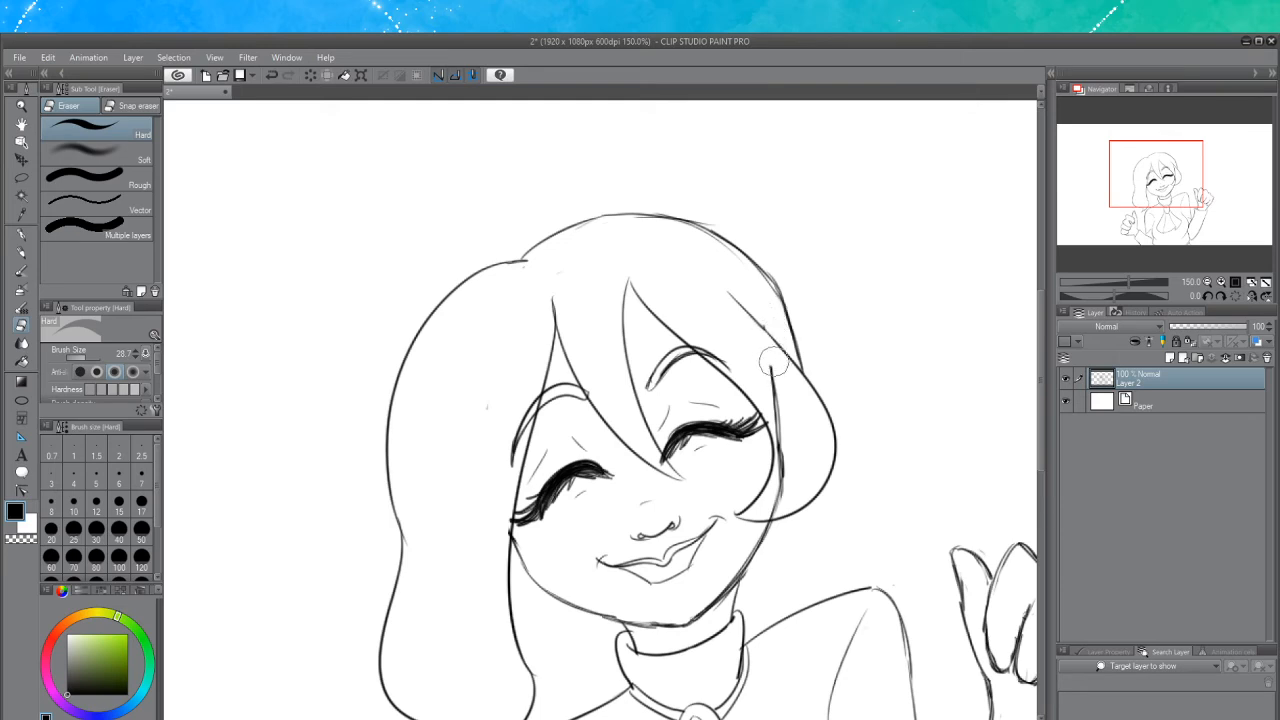
mouse_move(771, 365)
mouse_down()
mouse_move(790, 475)
mouse_move(777, 503)
mouse_up()
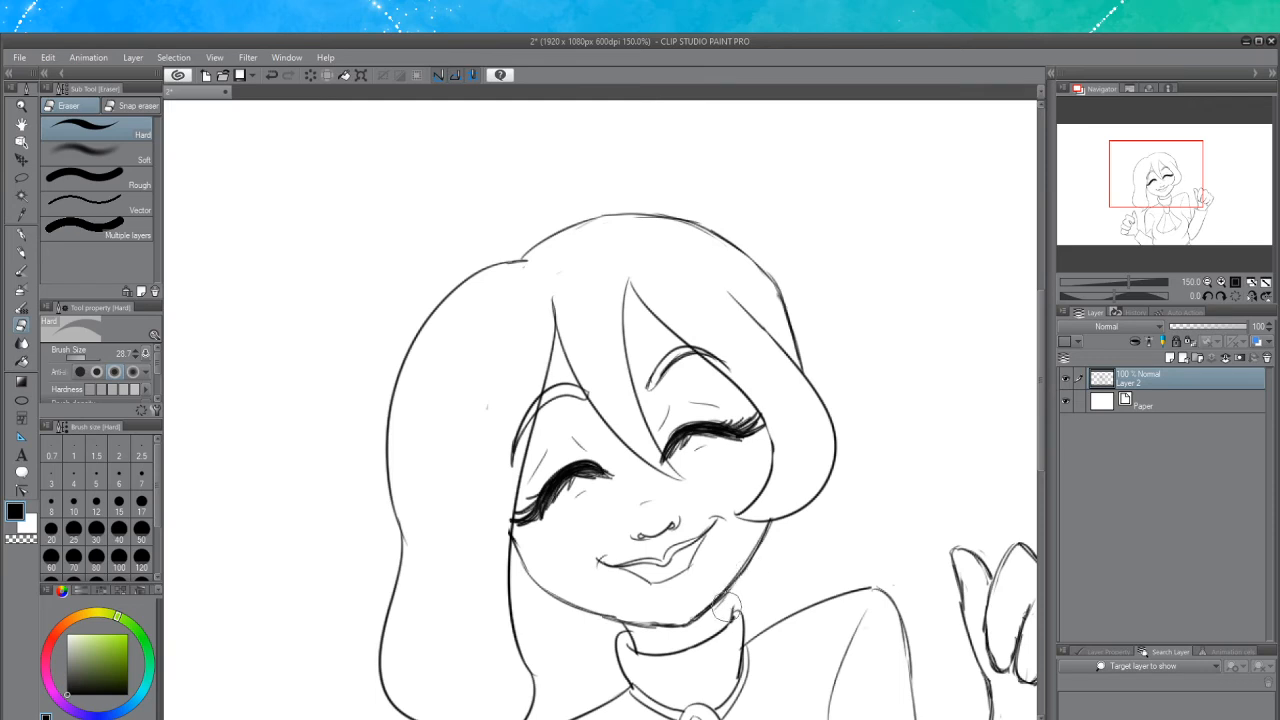
Extend the hair's right side down past the cheek toward the neck with the Darker pencil
click(20, 253)
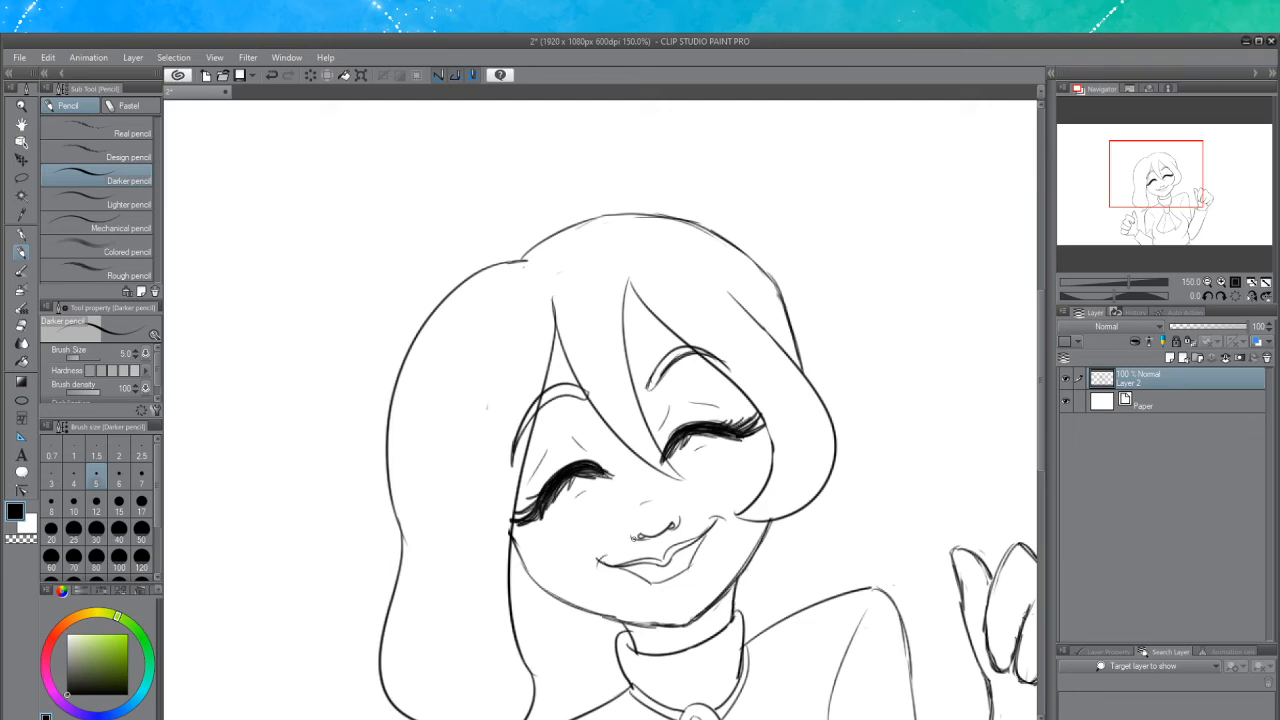
scroll(722, 500, down, 1)
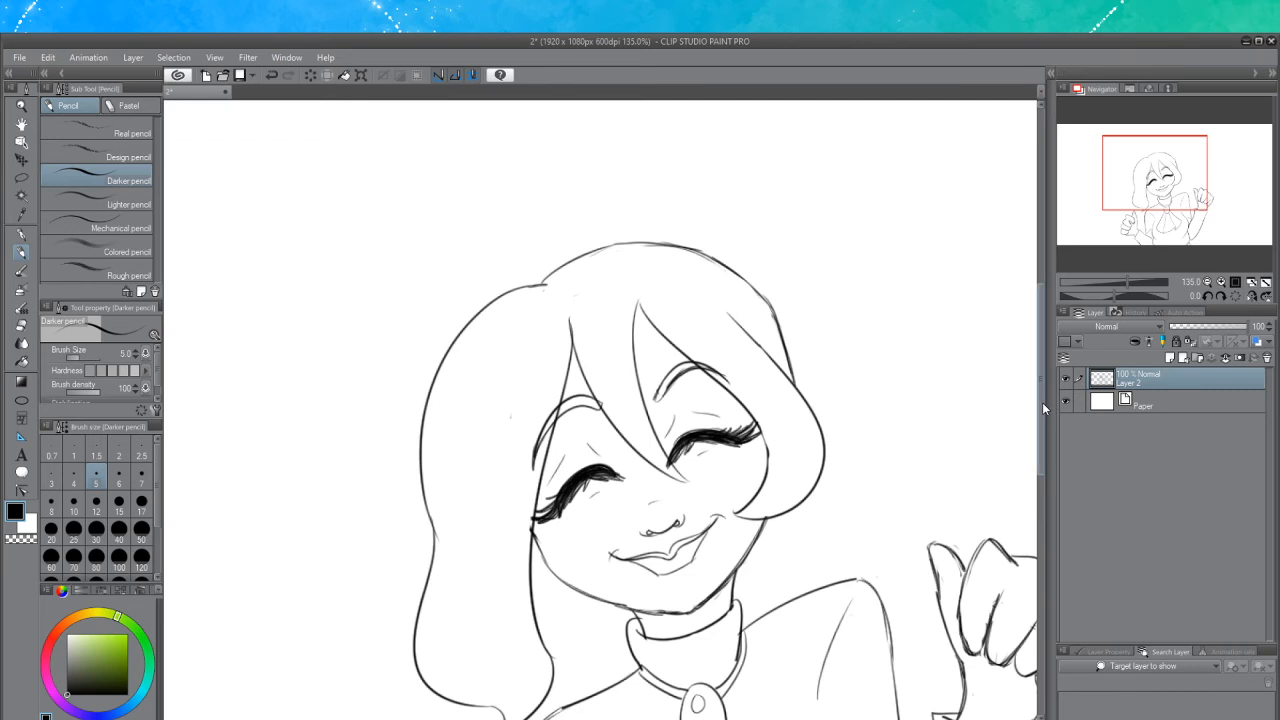
scroll(1041, 402, down, 3)
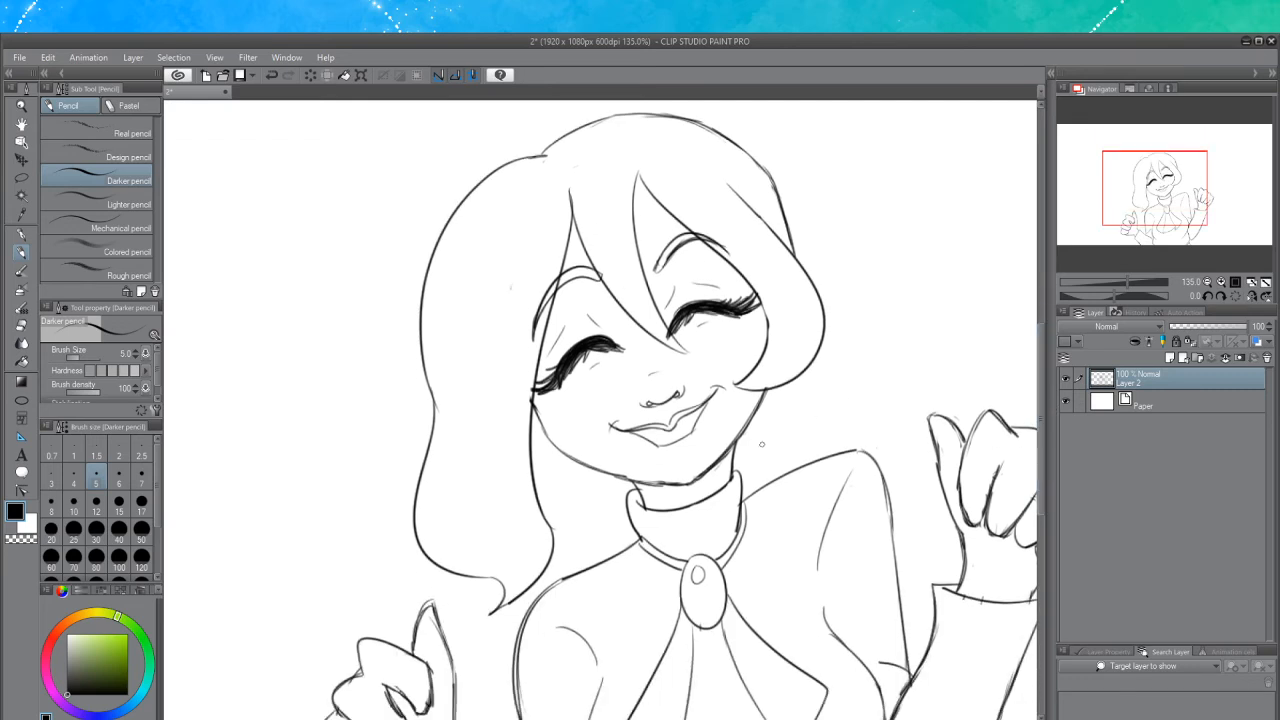
scroll(767, 497, up, 1)
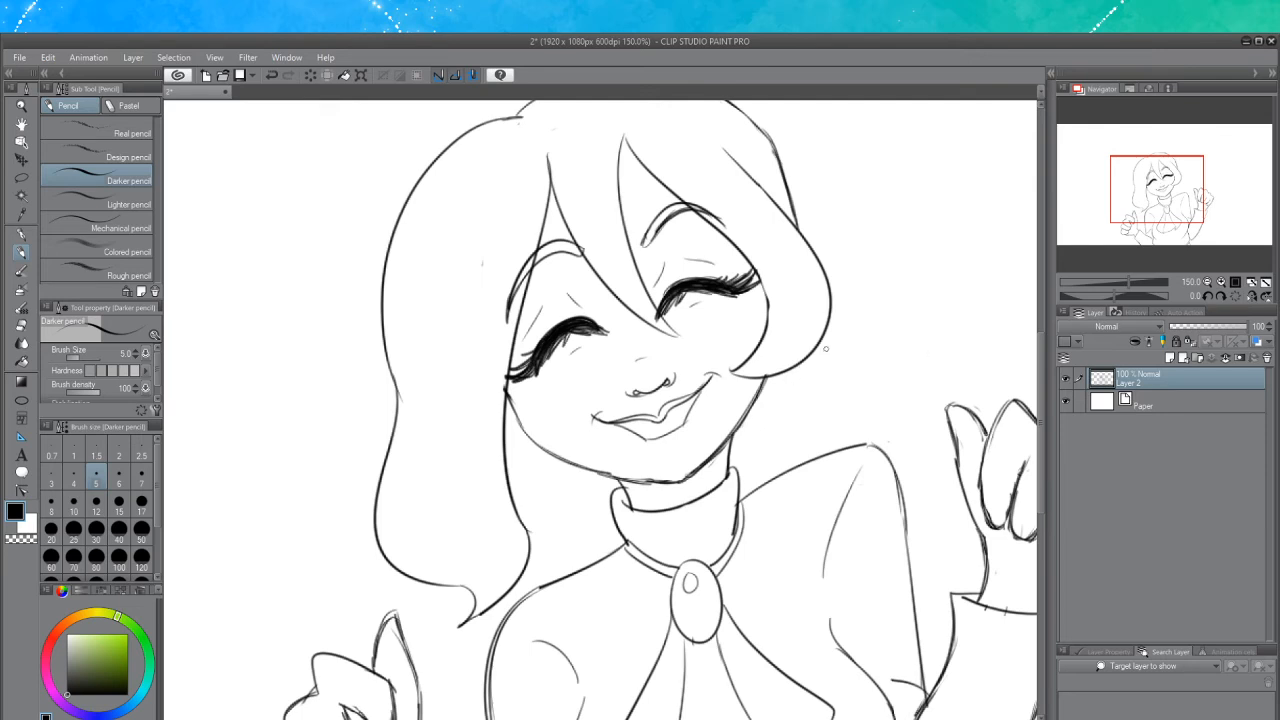
mouse_move(820, 341)
mouse_down()
mouse_move(827, 382)
mouse_move(843, 368)
mouse_move(750, 456)
mouse_up()
key(ctrl+z)
key(ctrl+z)
mouse_move(818, 346)
mouse_down()
mouse_move(824, 409)
mouse_move(729, 463)
mouse_up()
key(ctrl+z)
drag(525, 428, 535, 443)
key(ctrl+z)
mouse_move(508, 391)
mouse_down()
mouse_move(535, 440)
mouse_move(616, 468)
mouse_up()
Draw the back hair line beneath the left jaw running toward the turtleneck collar
key(ctrl+z)
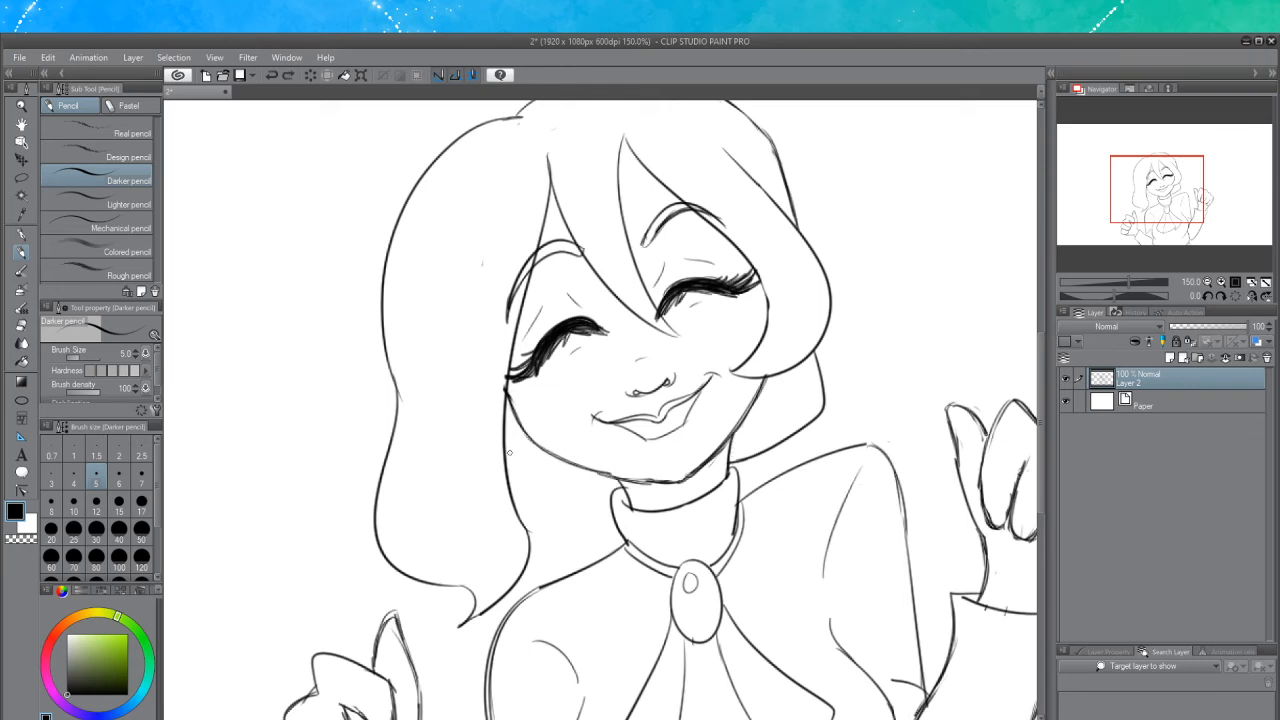
drag(507, 457, 618, 482)
key(ctrl+z)
drag(503, 455, 600, 499)
key(ctrl+z)
mouse_move(505, 459)
mouse_down()
mouse_move(541, 504)
mouse_move(607, 498)
mouse_up()
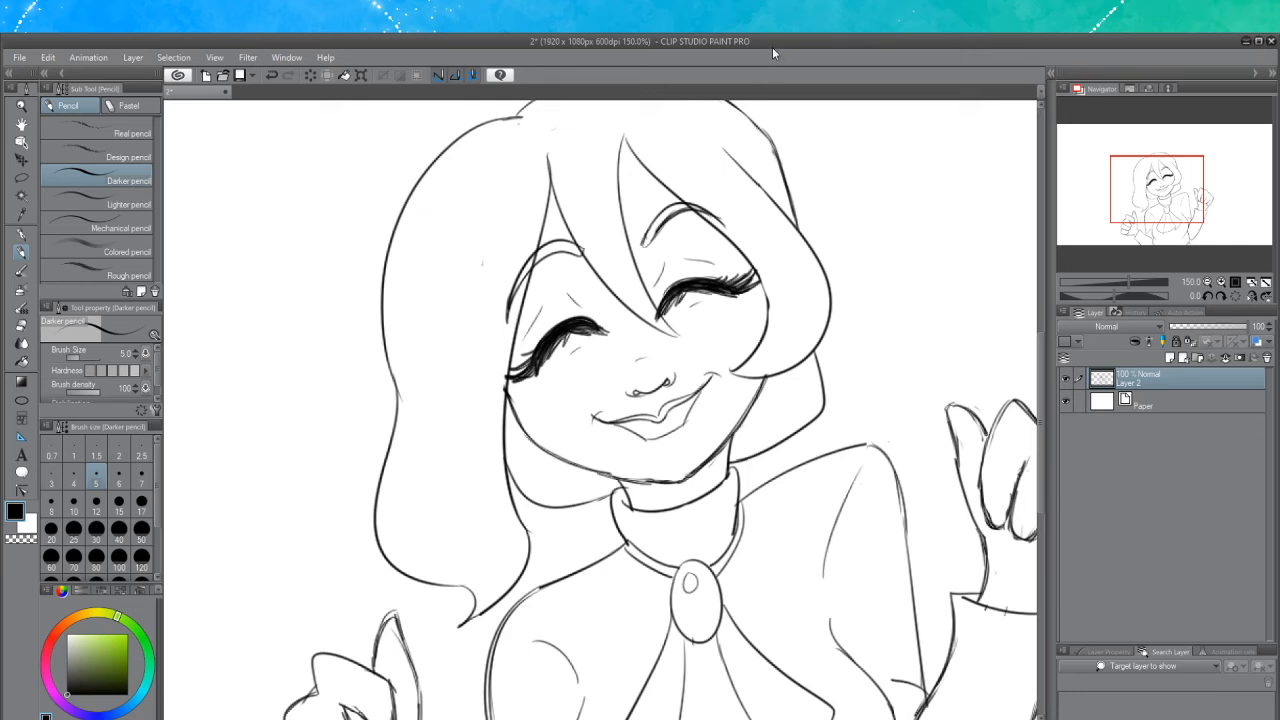
Draw the back hair strands falling behind the neck on both sides of the turtleneck collar, then save the file
drag(821, 417, 815, 453)
key(ctrl+z)
key(ctrl+z)
mouse_move(825, 408)
mouse_down()
mouse_move(811, 456)
mouse_move(739, 467)
mouse_move(817, 438)
mouse_move(818, 419)
mouse_move(746, 454)
mouse_up()
key(ctrl+z)
key(ctrl+z)
drag(817, 415, 730, 466)
mouse_move(539, 507)
mouse_down()
mouse_move(548, 566)
mouse_move(590, 564)
mouse_move(534, 518)
mouse_move(568, 564)
mouse_up()
key(ctrl+z)
key(ctrl+z)
key(ctrl+z)
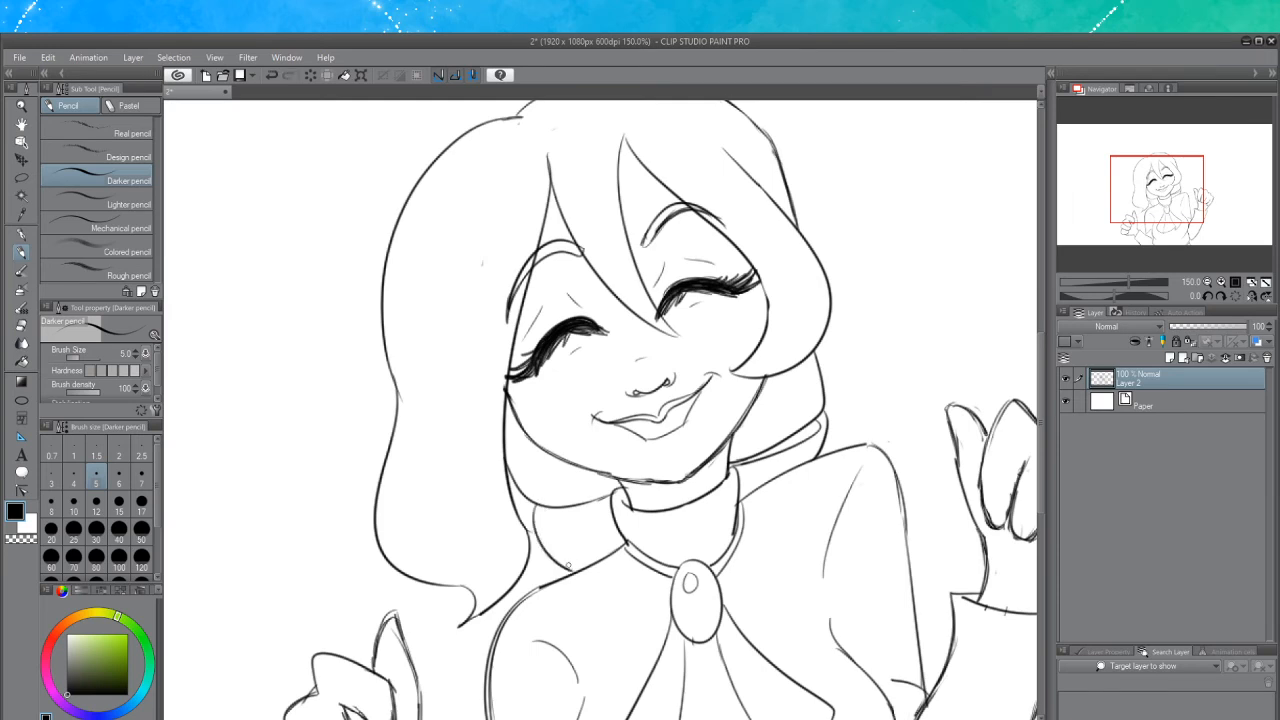
mouse_move(612, 494)
mouse_down()
mouse_move(546, 516)
mouse_move(605, 498)
mouse_move(546, 516)
mouse_move(562, 520)
mouse_up()
key(ctrl+z)
key(ctrl+z)
key(ctrl+s)
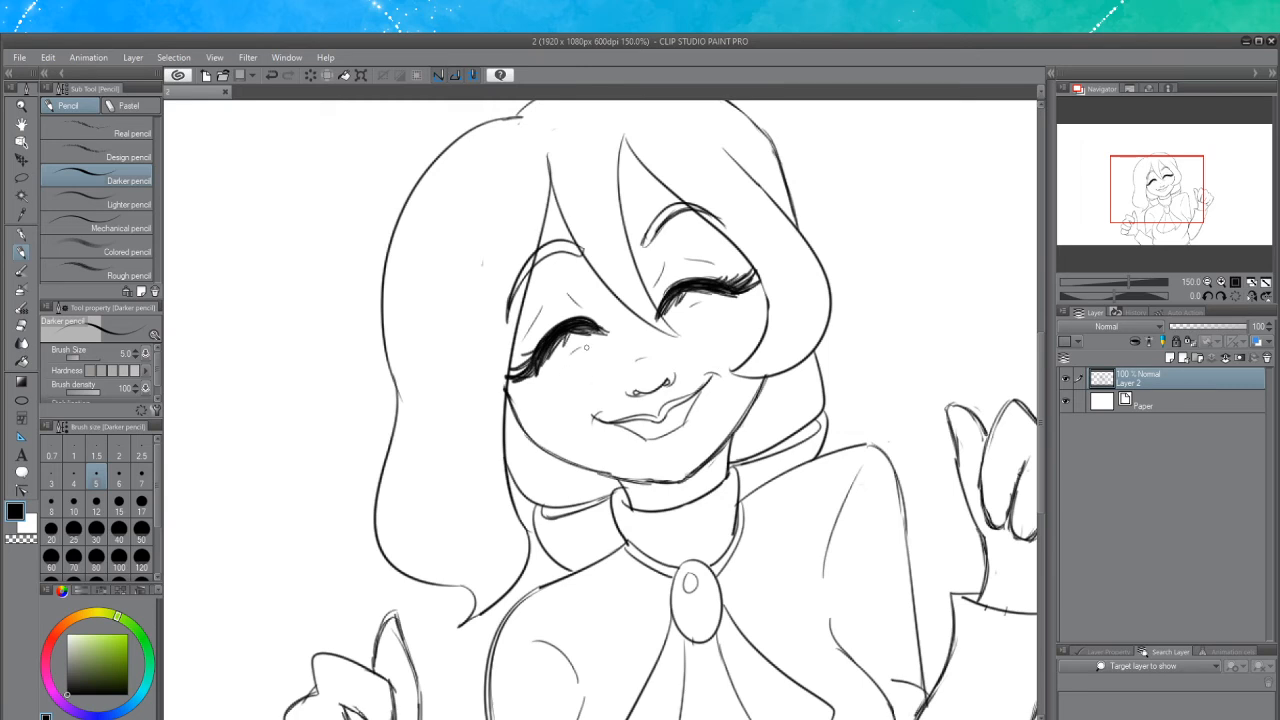
Draw a pair of round glasses over both closed eyes, bridged across the nose
mouse_move(587, 348)
mouse_down()
mouse_move(608, 368)
mouse_move(564, 353)
mouse_move(551, 404)
mouse_move(568, 346)
mouse_move(542, 368)
mouse_move(577, 347)
mouse_move(608, 385)
mouse_move(598, 342)
mouse_move(545, 400)
mouse_move(620, 375)
mouse_move(606, 352)
mouse_move(618, 352)
mouse_move(614, 370)
mouse_move(590, 340)
mouse_move(540, 372)
mouse_move(612, 334)
mouse_move(550, 356)
mouse_move(614, 337)
mouse_move(568, 350)
mouse_move(616, 342)
mouse_move(612, 380)
mouse_move(620, 347)
mouse_move(718, 297)
mouse_move(689, 328)
mouse_move(681, 367)
mouse_move(668, 318)
mouse_move(634, 343)
mouse_move(650, 336)
mouse_up()
key(ctrl+z)
key(ctrl+z)
key(ctrl+z)
key(ctrl+z)
key(ctrl+z)
key(ctrl+z)
key(ctrl+z)
key(ctrl+z)
key(ctrl+z)
key(ctrl+z)
key(ctrl+z)
key(ctrl+z)
key(ctrl+z)
key(ctrl+z)
key(ctrl+z)
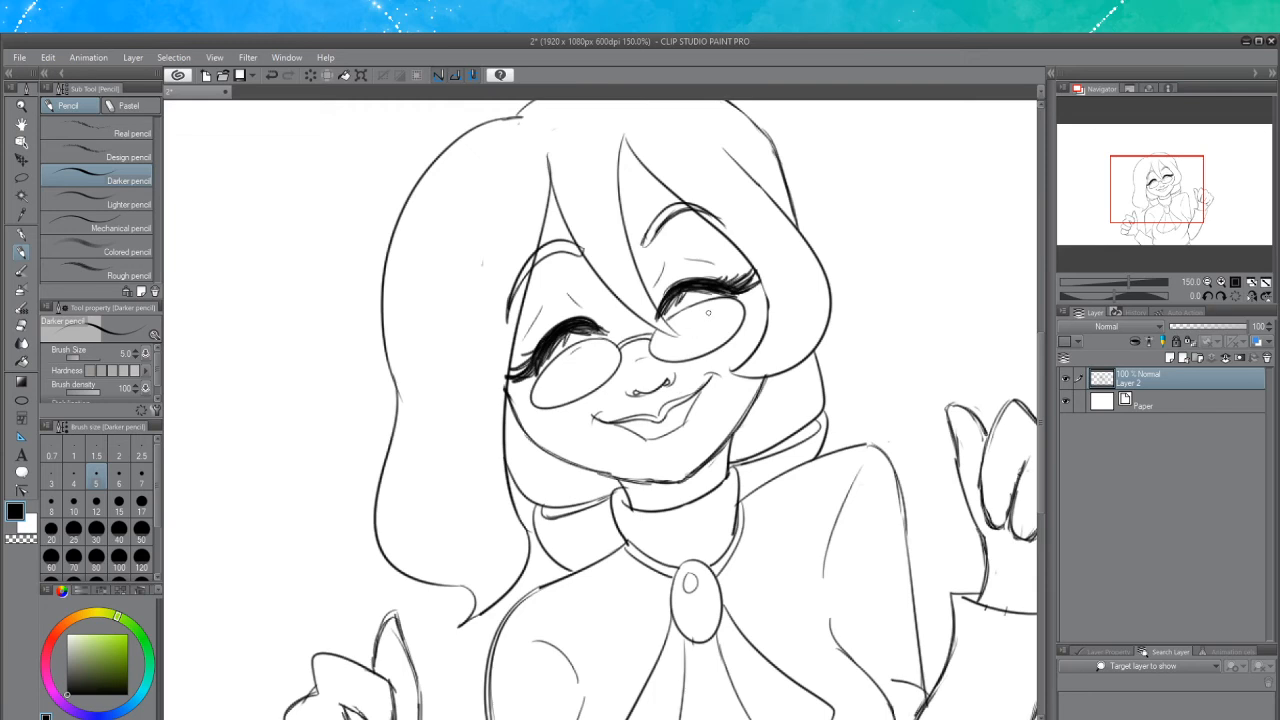
Dot freckles across both cheeks and the nose beneath the glasses
drag(689, 314, 699, 300)
key(ctrl+z)
click(523, 408)
click(530, 412)
click(537, 411)
click(548, 412)
click(557, 409)
click(569, 409)
click(556, 390)
click(546, 391)
click(544, 395)
click(556, 376)
key(ctrl+z)
key(ctrl+z)
click(542, 397)
click(588, 355)
click(573, 359)
click(573, 365)
click(574, 389)
click(590, 364)
click(621, 382)
click(618, 387)
click(603, 404)
click(661, 343)
click(667, 346)
click(677, 329)
click(683, 318)
click(690, 311)
click(709, 307)
click(727, 305)
click(704, 315)
click(686, 335)
click(686, 345)
click(712, 327)
Add diagonal reflection hatching inside both glasses lenses
drag(556, 370, 538, 402)
drag(566, 364, 550, 390)
drag(592, 346, 590, 364)
mouse_move(696, 306)
mouse_down()
mouse_move(678, 330)
mouse_move(728, 318)
mouse_up()
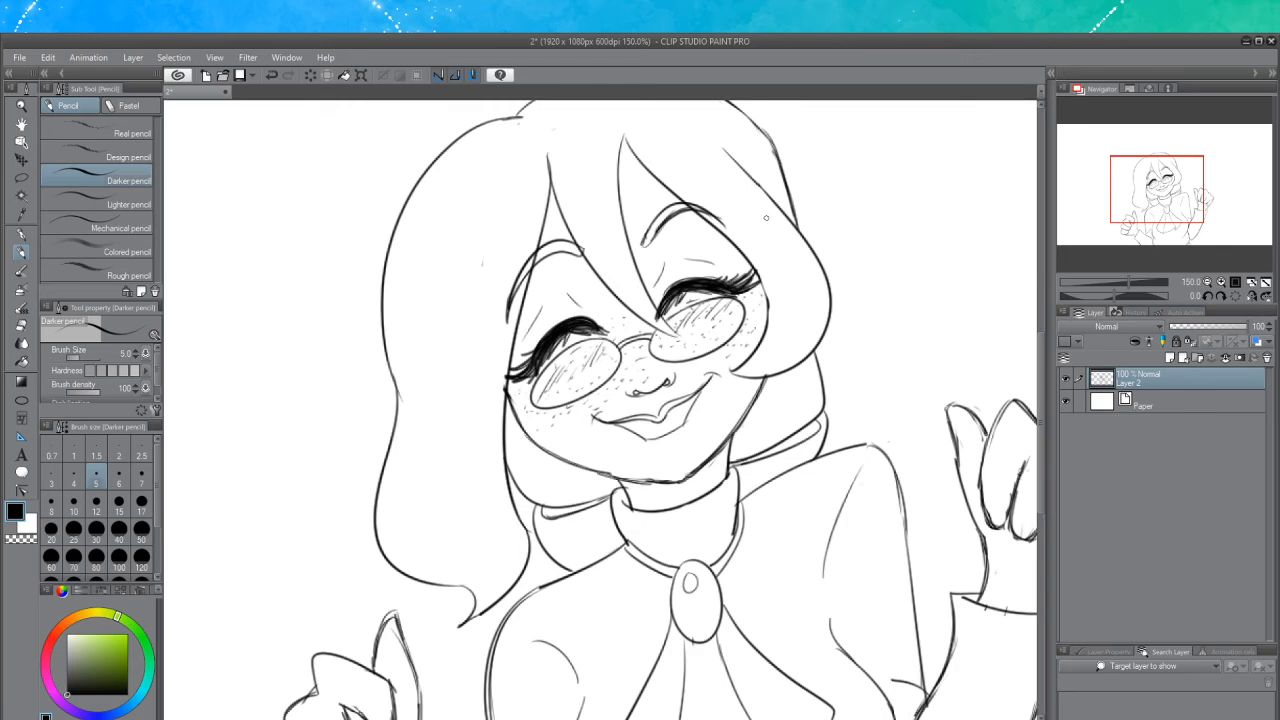
Zoom out to review the whole character sketch
scroll(766, 217, down, 4)
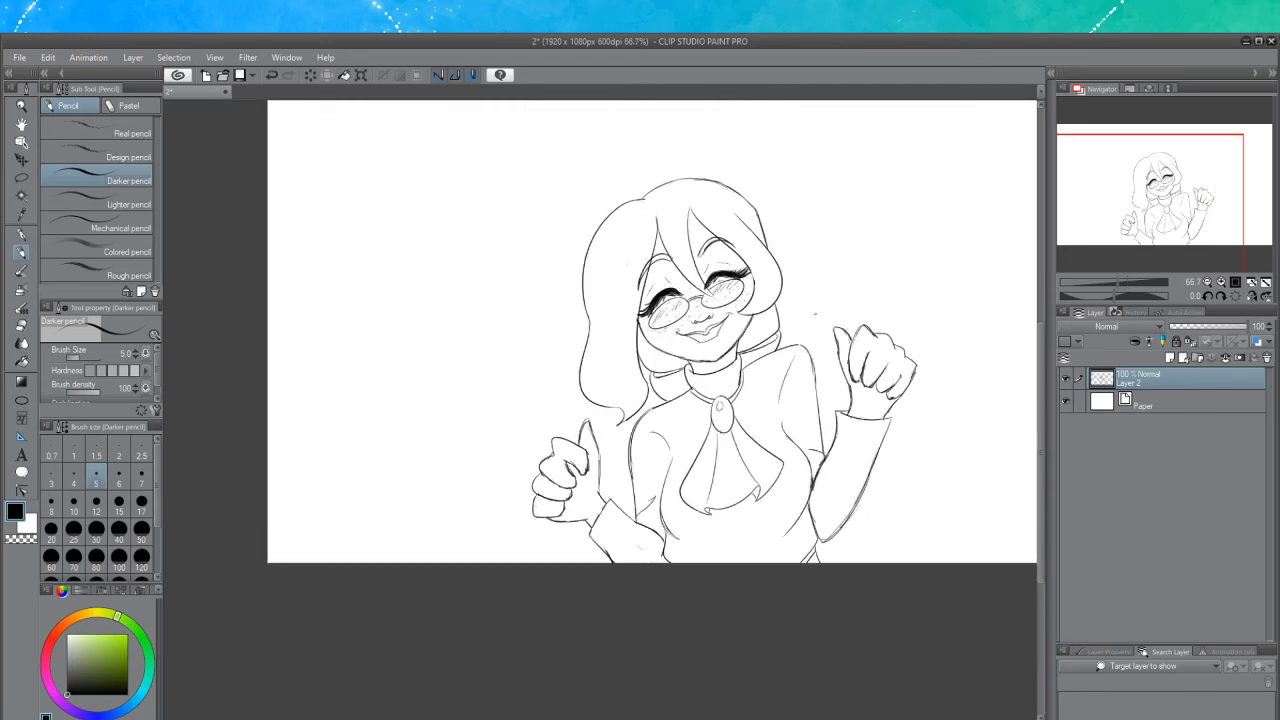
scroll(843, 320, up, 1)
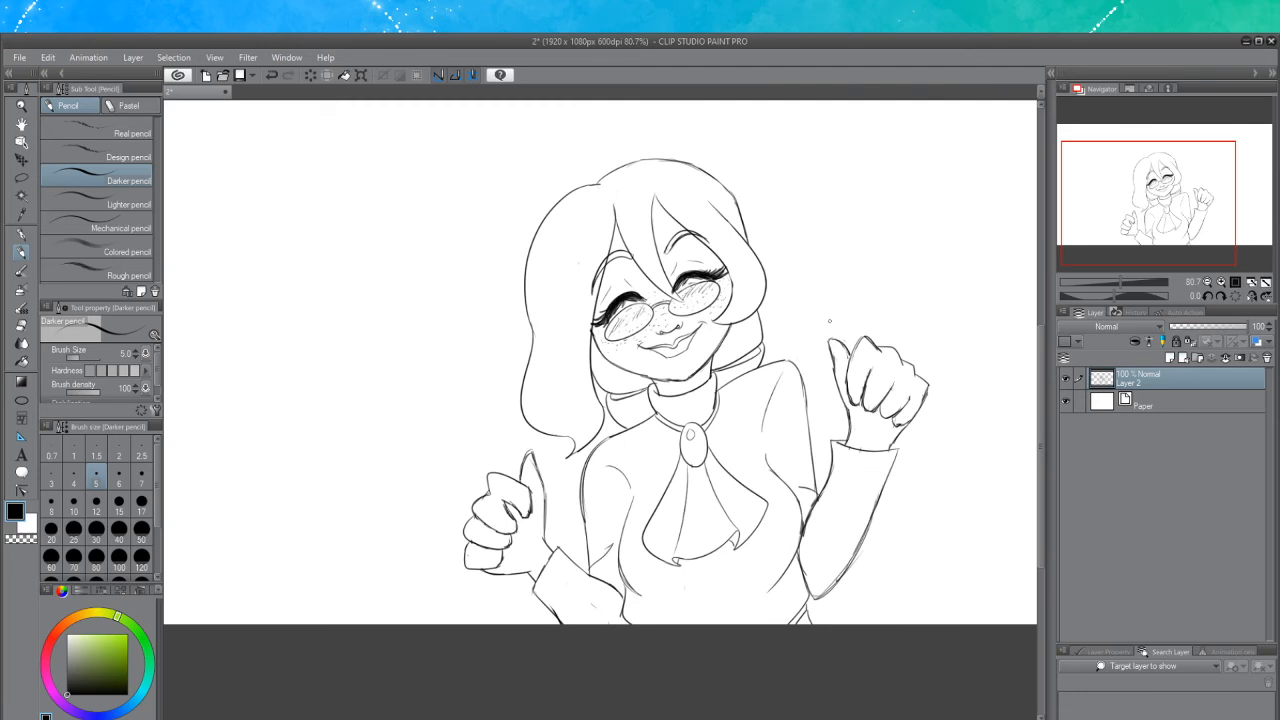
scroll(829, 321, down, 1)
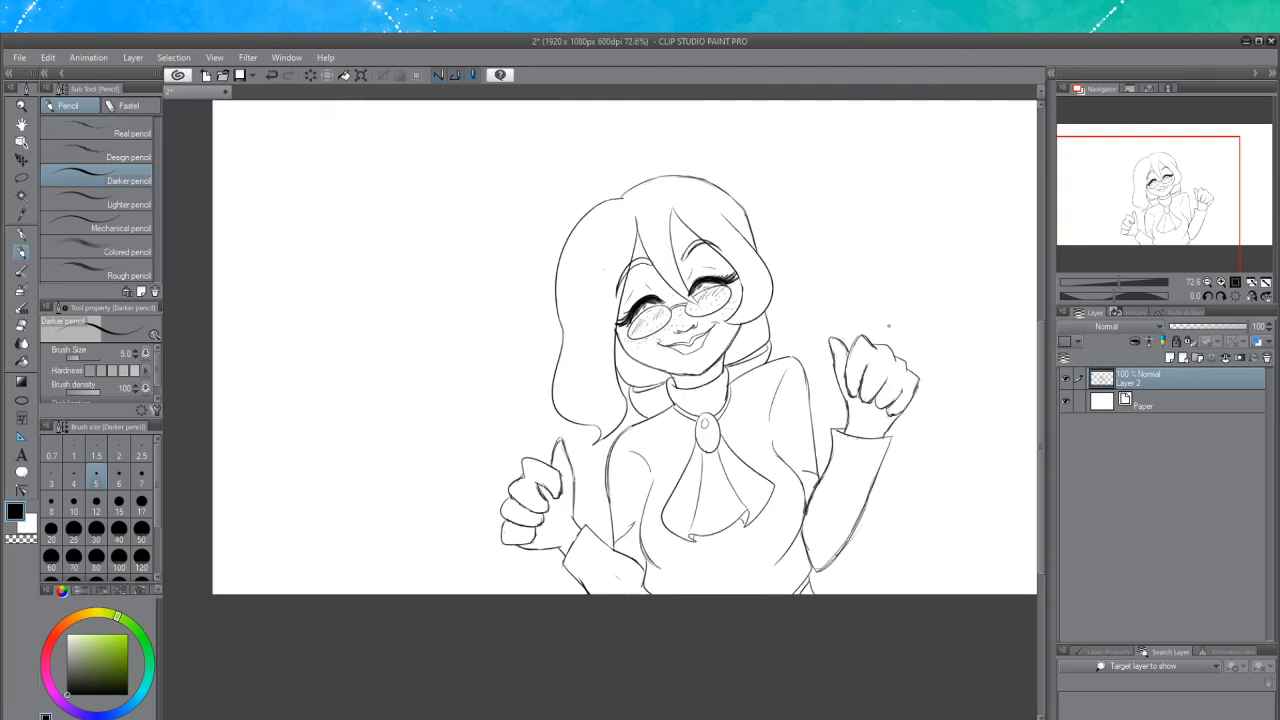
scroll(893, 321, up, 4)
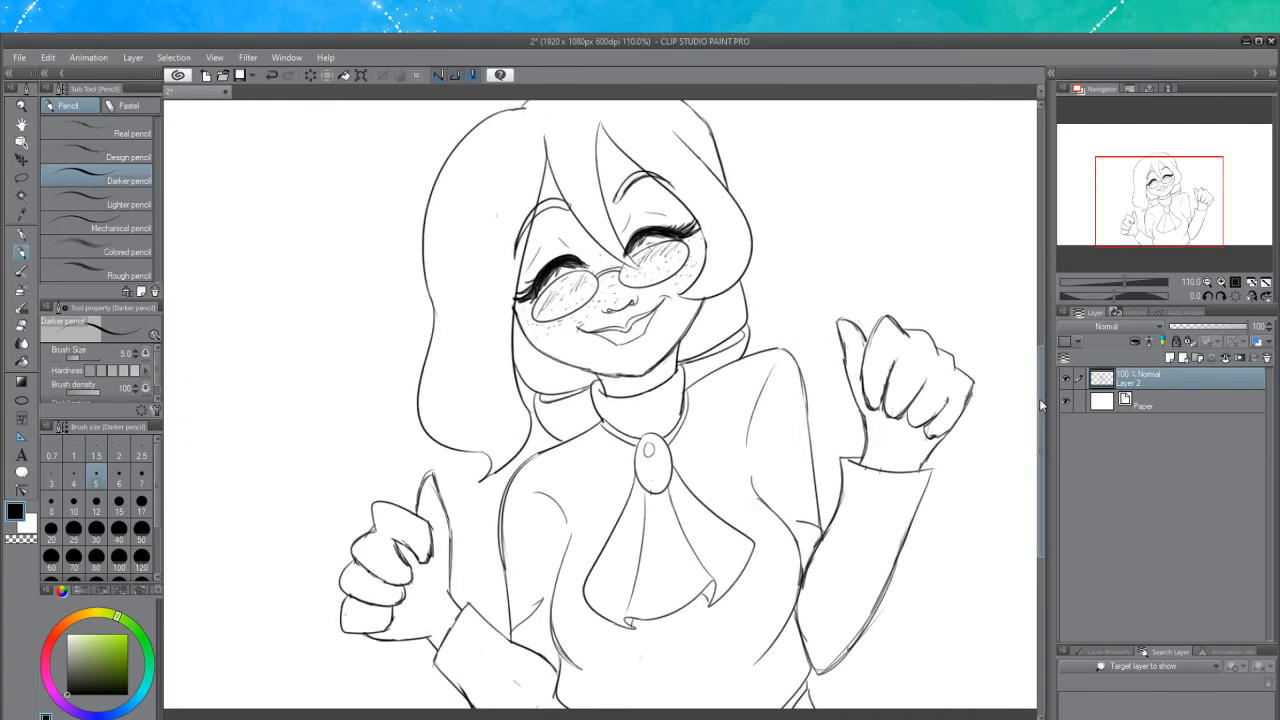
scroll(1039, 400, down, 1)
drag(1040, 413, 1042, 407)
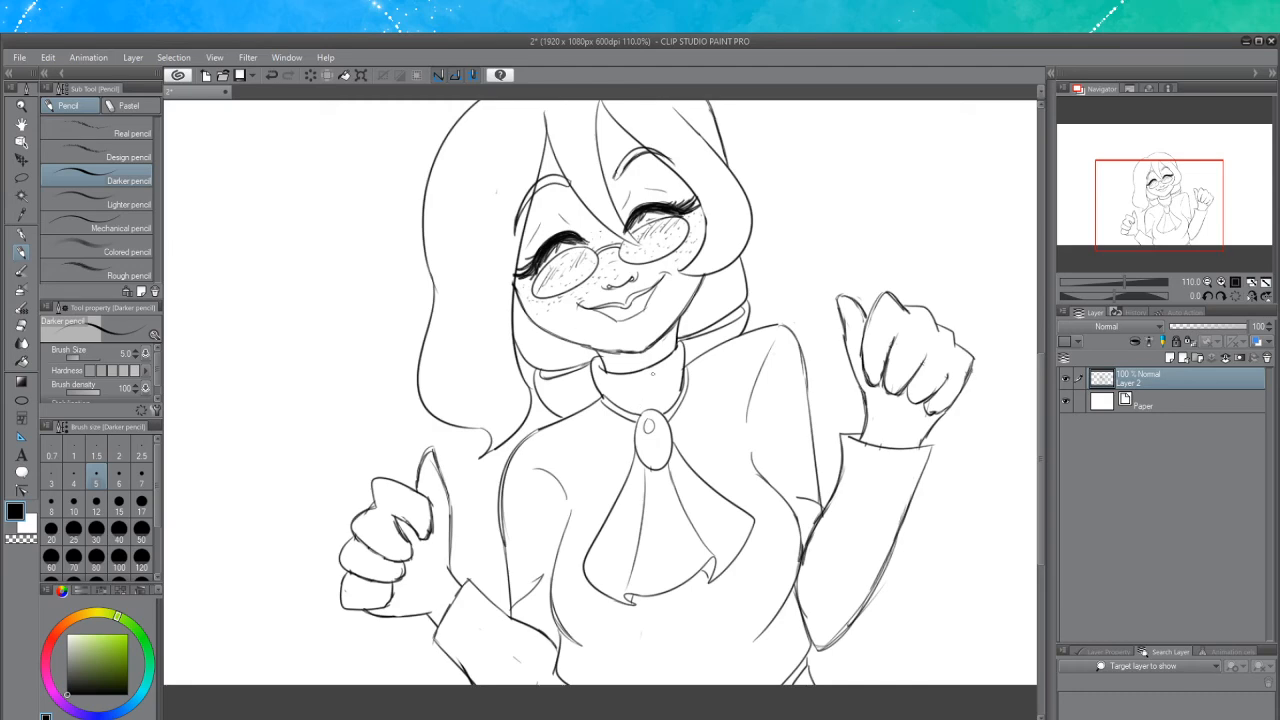
scroll(600, 390, down, 2)
Erase a stray line at the tip of the left fist's raised thumb with the eraser, then return to the Darker pencil
scroll(568, 494, up, 4)
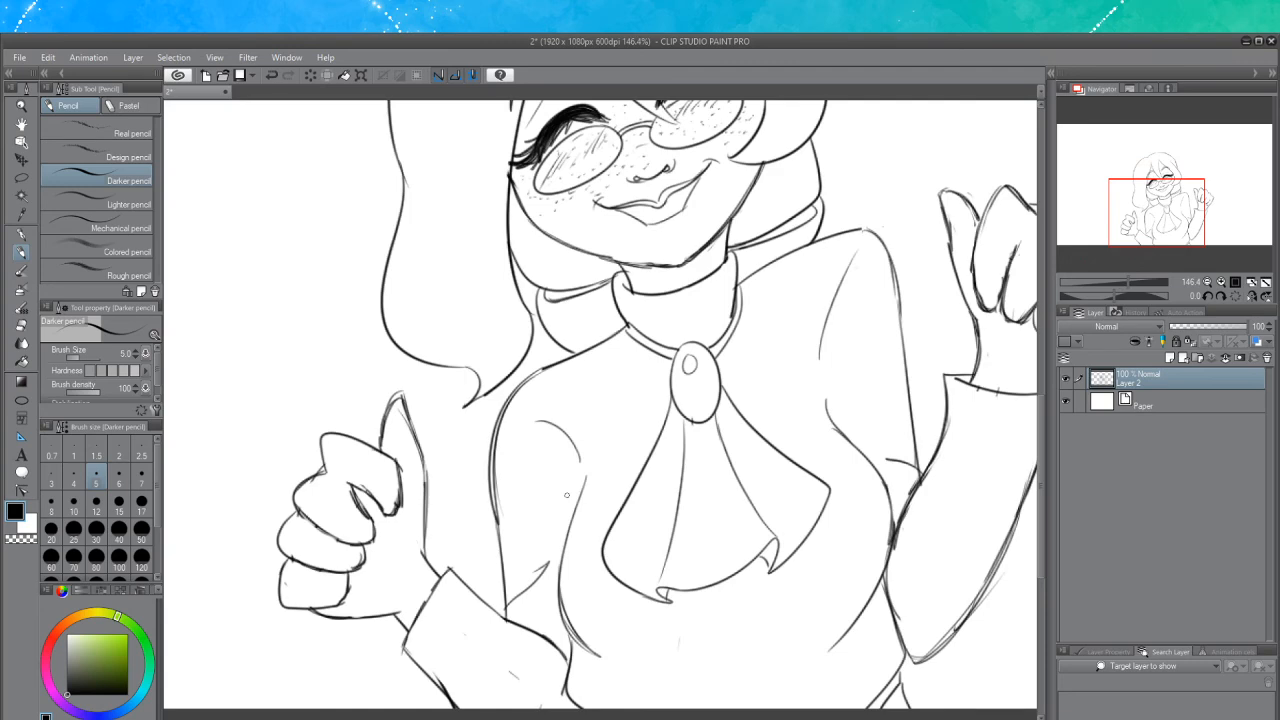
click(21, 326)
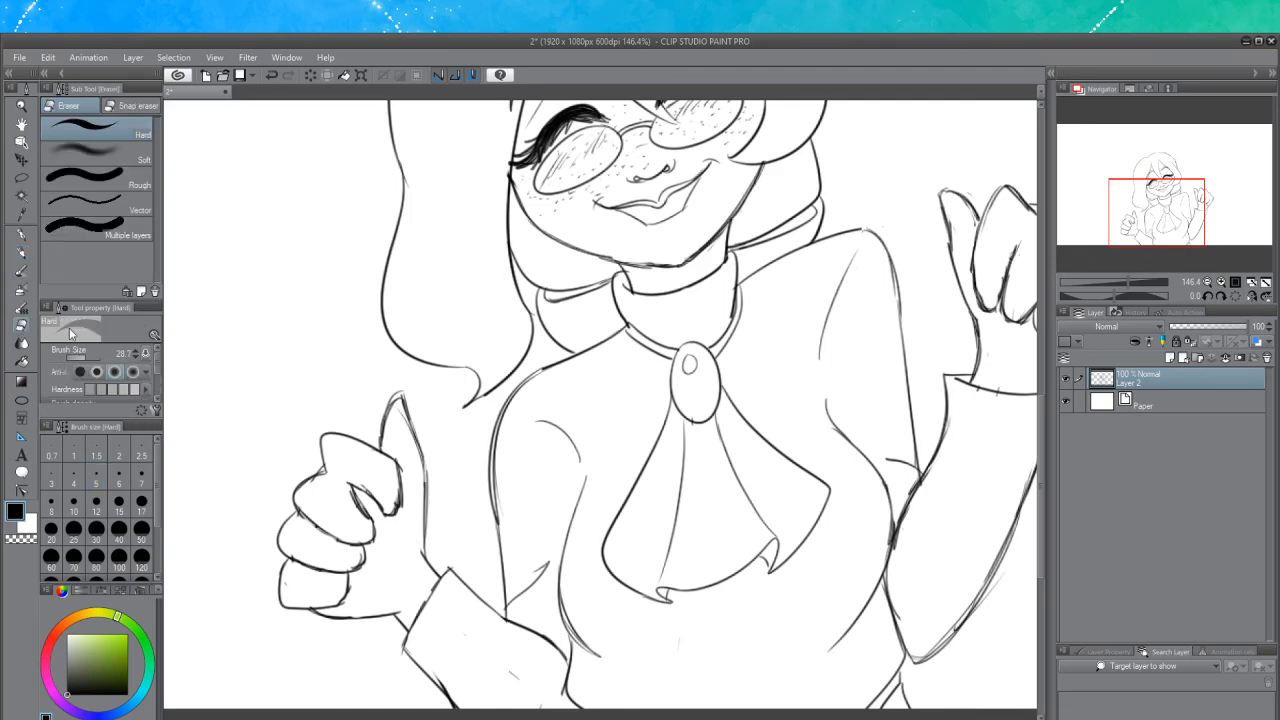
key(ctrl+z)
drag(398, 404, 401, 432)
click(21, 252)
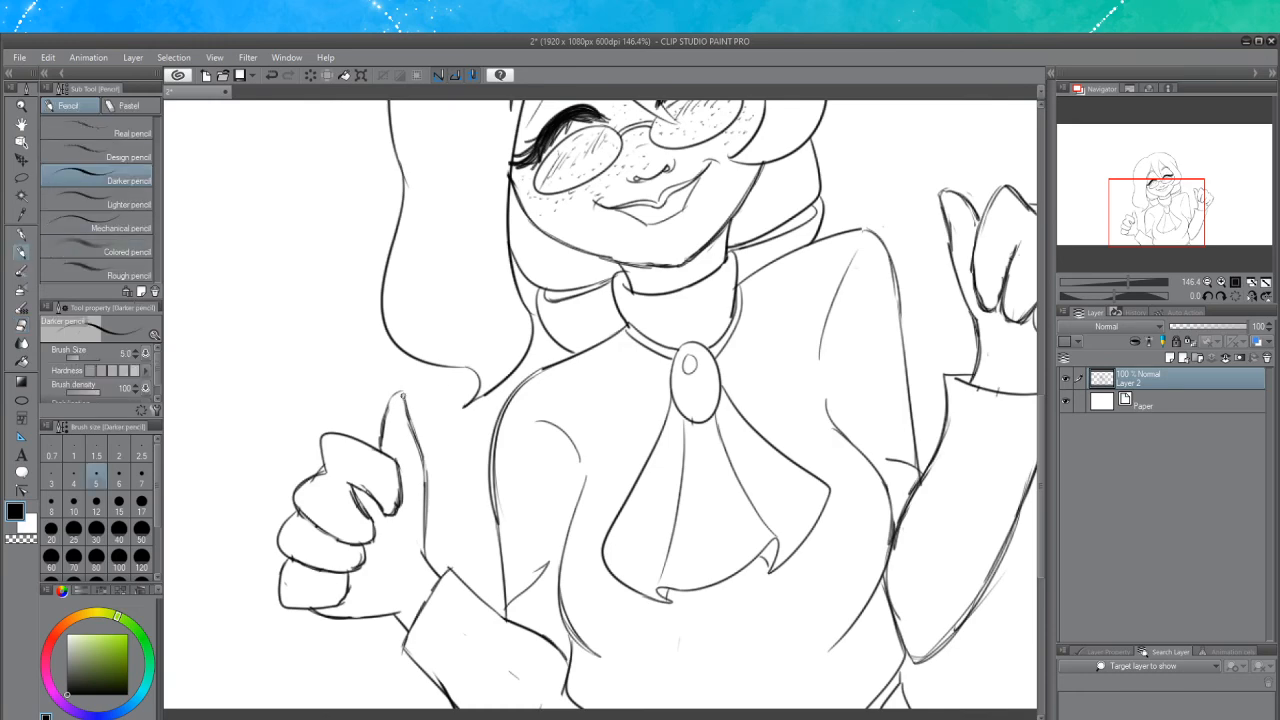
Hatch pencil shading across the lower fingers of the left fist
mouse_move(404, 394)
mouse_down()
mouse_move(393, 404)
mouse_move(406, 404)
mouse_move(398, 393)
mouse_move(422, 477)
mouse_up()
key(ctrl+z)
drag(281, 593, 291, 607)
mouse_move(288, 570)
mouse_down()
mouse_move(295, 608)
mouse_move(322, 610)
mouse_up()
key(ctrl+z)
key(ctrl+z)
drag(321, 572, 334, 612)
drag(333, 573, 345, 608)
drag(343, 576, 351, 600)
drag(281, 528, 290, 554)
drag(288, 525, 298, 560)
mouse_move(297, 530)
mouse_down()
mouse_move(305, 571)
mouse_move(300, 540)
mouse_up()
drag(298, 532, 308, 560)
drag(306, 510, 318, 562)
drag(316, 522, 326, 576)
drag(326, 540, 330, 574)
drag(330, 532, 342, 572)
drag(342, 536, 352, 566)
drag(350, 538, 358, 556)
drag(358, 540, 362, 554)
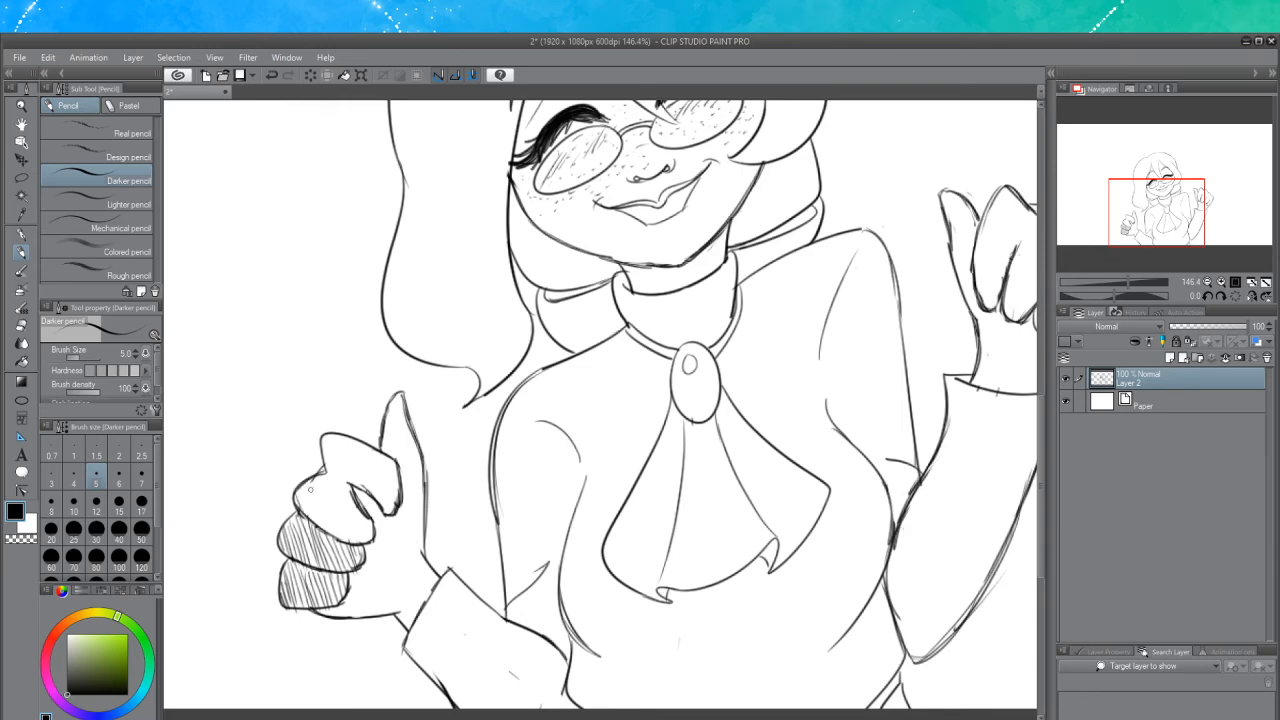
Continue the hatching up over the middle fingers of the left fist
key(ctrl+z)
mouse_move(312, 490)
mouse_down()
mouse_move(316, 503)
mouse_move(299, 500)
mouse_up()
drag(297, 496, 306, 519)
mouse_move(302, 488)
mouse_down()
mouse_move(309, 514)
mouse_move(310, 494)
mouse_up()
drag(304, 483, 310, 530)
mouse_move(312, 486)
mouse_down()
mouse_move(322, 544)
mouse_move(328, 530)
mouse_up()
drag(326, 474, 340, 542)
drag(330, 472, 340, 544)
drag(338, 476, 350, 534)
mouse_move(346, 486)
mouse_down()
mouse_move(362, 556)
mouse_move(350, 512)
mouse_up()
drag(348, 508, 364, 548)
drag(356, 498, 366, 540)
drag(366, 516, 372, 532)
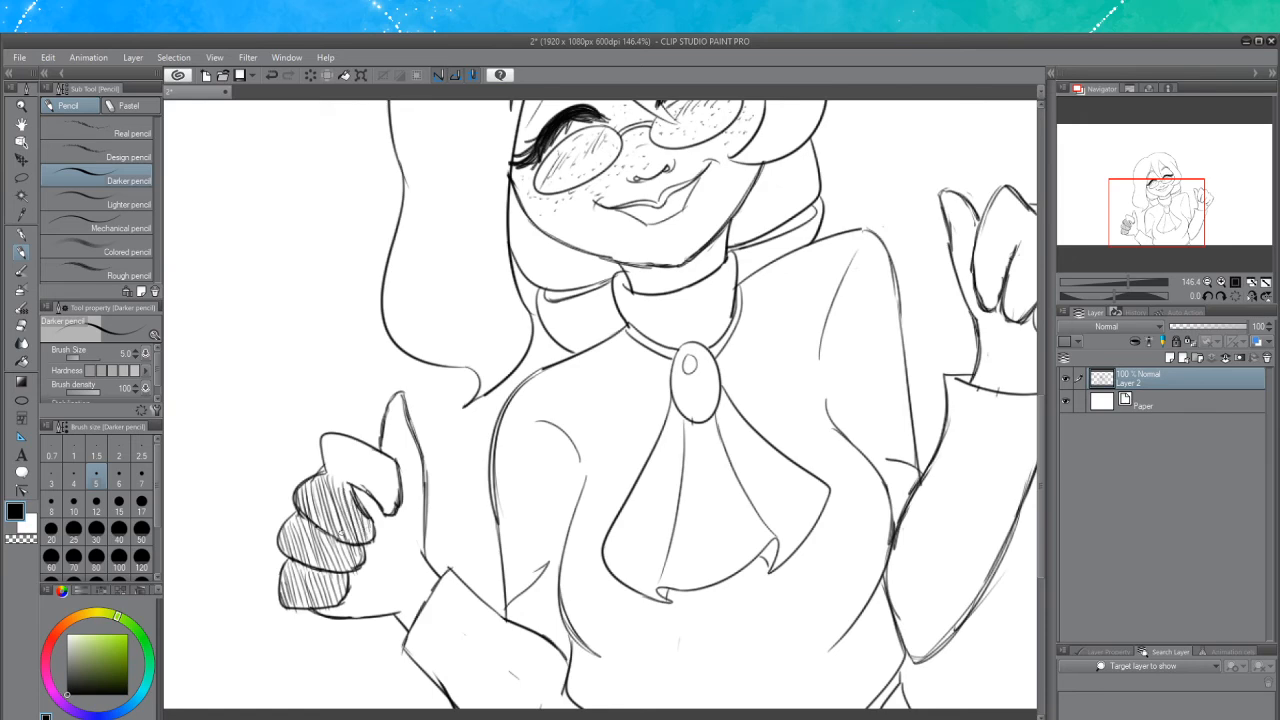
Hatch the top finger, thumb and wrist of the left fist to complete its shading
drag(322, 434, 333, 487)
drag(318, 440, 340, 490)
drag(330, 436, 344, 496)
drag(340, 446, 350, 488)
drag(338, 432, 348, 476)
mouse_move(352, 444)
mouse_down()
mouse_move(354, 484)
mouse_move(376, 506)
mouse_up()
drag(374, 456, 386, 512)
drag(382, 456, 392, 516)
mouse_move(390, 462)
mouse_down()
mouse_move(394, 514)
mouse_move(396, 500)
mouse_up()
drag(396, 458, 404, 486)
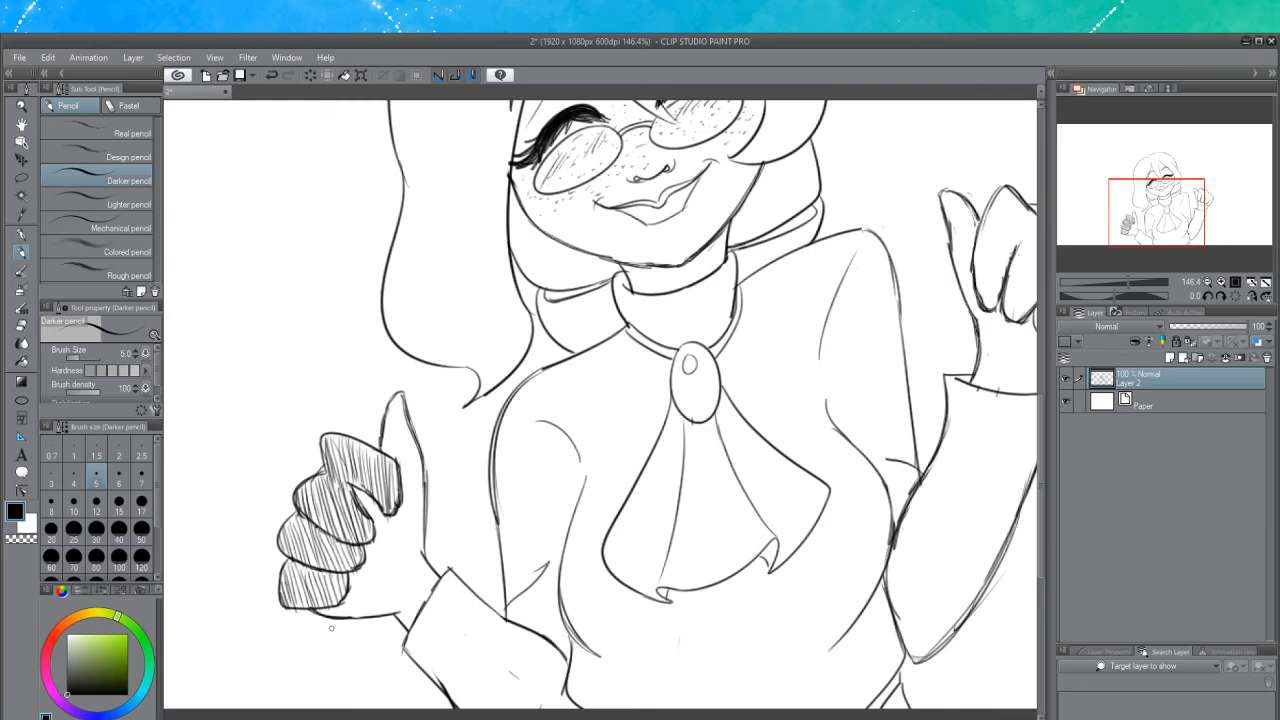
mouse_move(331, 628)
mouse_down()
mouse_move(318, 605)
mouse_move(387, 593)
mouse_move(380, 535)
mouse_move(358, 505)
mouse_move(404, 563)
mouse_move(392, 532)
mouse_move(386, 600)
mouse_move(382, 558)
mouse_move(400, 608)
mouse_move(376, 604)
mouse_move(405, 600)
mouse_move(400, 560)
mouse_move(417, 583)
mouse_move(398, 590)
mouse_move(416, 606)
mouse_move(417, 550)
mouse_move(428, 558)
mouse_move(388, 520)
mouse_move(392, 506)
mouse_move(412, 545)
mouse_move(400, 405)
mouse_move(422, 545)
mouse_move(428, 462)
mouse_up()
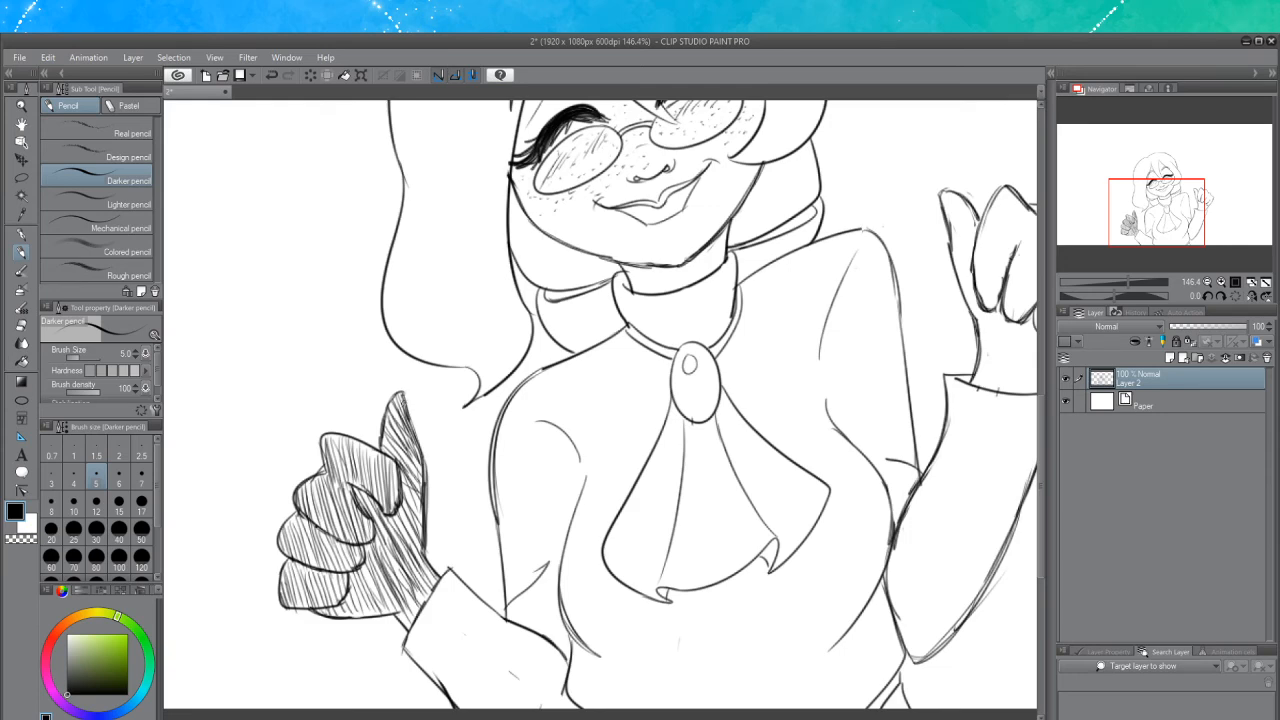
mouse_move(402, 397)
mouse_down()
mouse_move(417, 433)
mouse_move(389, 410)
mouse_move(385, 455)
mouse_up()
Hatch shading on the raised thumb of the right fist
drag(1020, 528, 709, 528)
drag(1039, 410, 1039, 370)
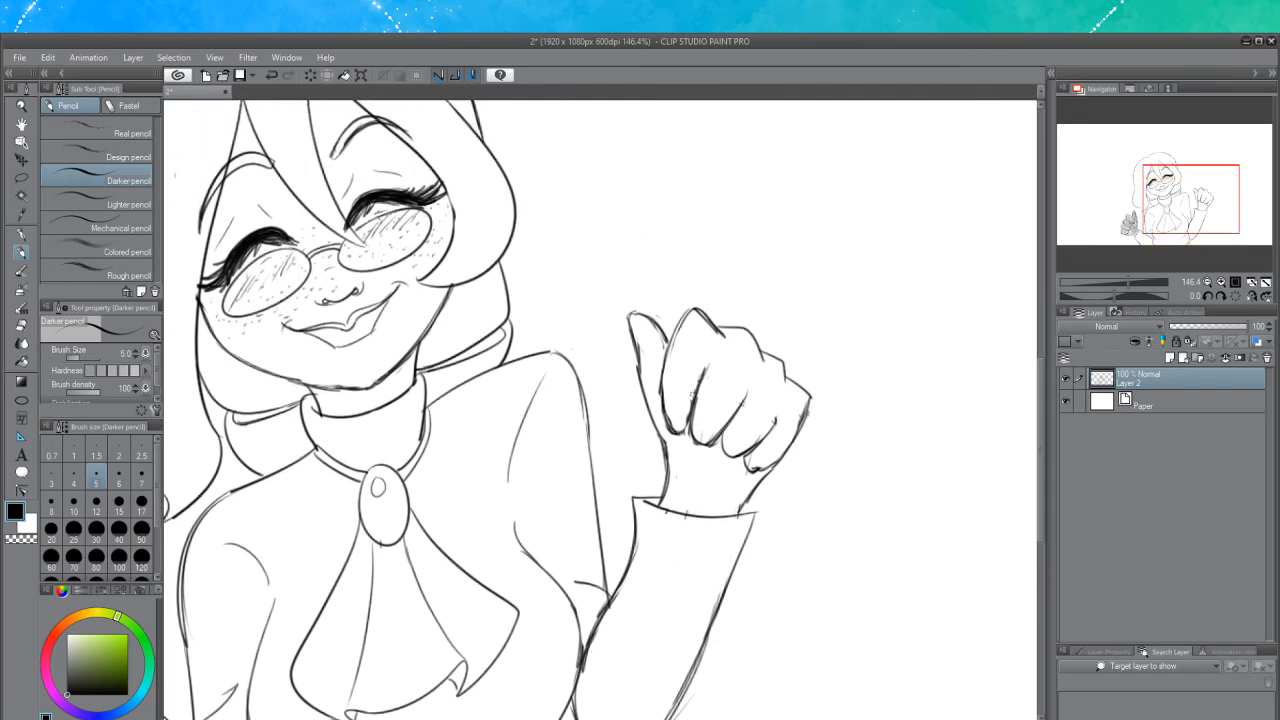
mouse_move(636, 316)
mouse_down()
mouse_move(636, 362)
mouse_move(661, 345)
mouse_move(650, 398)
mouse_up()
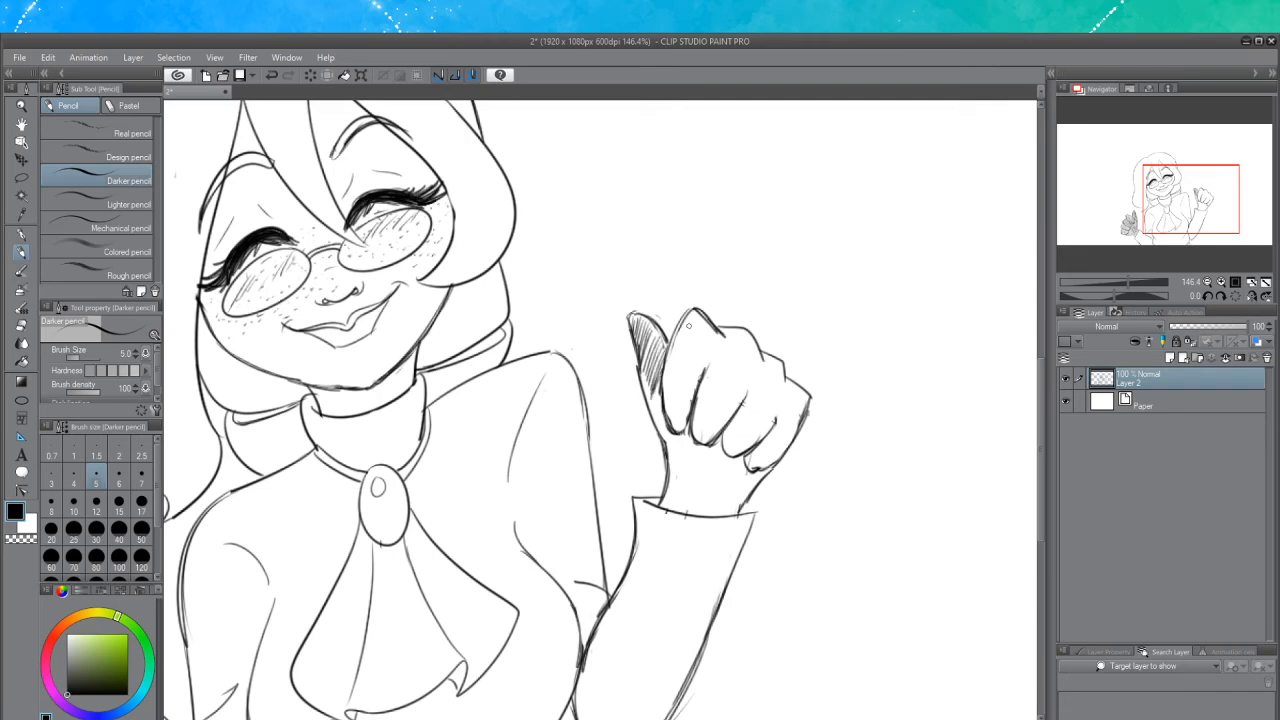
mouse_move(696, 312)
mouse_down()
mouse_move(664, 348)
mouse_move(668, 388)
mouse_up()
drag(712, 332, 670, 416)
mouse_move(704, 362)
mouse_down()
mouse_move(666, 438)
mouse_move(664, 388)
mouse_up()
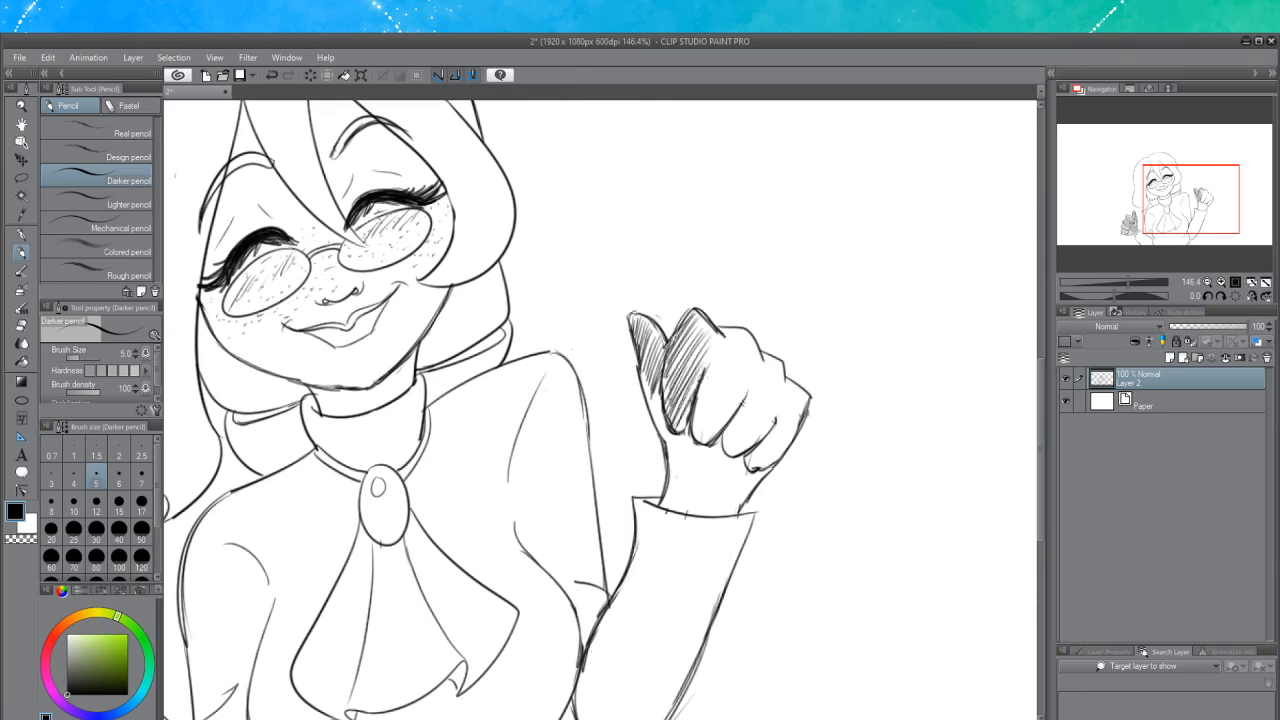
Hatch the first curled finger of the right fist below the thumb
drag(682, 324, 660, 414)
mouse_move(690, 338)
mouse_down()
mouse_move(662, 408)
mouse_move(643, 391)
mouse_up()
key(ctrl+z)
mouse_move(657, 378)
mouse_down()
mouse_move(648, 422)
mouse_move(662, 436)
mouse_up()
mouse_move(702, 324)
mouse_down()
mouse_move(688, 346)
mouse_move(702, 388)
mouse_up()
drag(735, 338, 698, 415)
mouse_move(730, 375)
mouse_down()
mouse_move(692, 438)
mouse_move(718, 426)
mouse_move(704, 436)
mouse_move(708, 422)
mouse_up()
drag(742, 354, 696, 444)
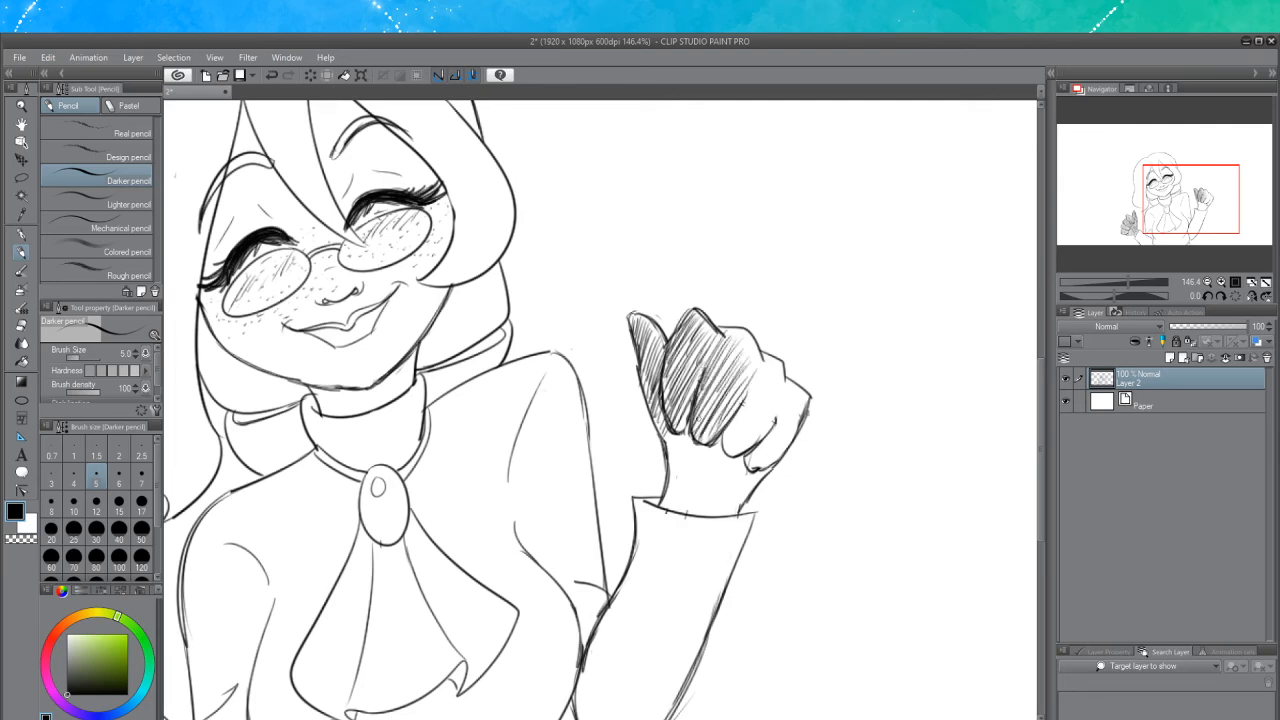
Extend the hatching across the middle fingers of the right fist
drag(716, 394, 692, 430)
mouse_move(736, 352)
mouse_down()
mouse_move(702, 414)
mouse_move(712, 382)
mouse_up()
drag(737, 338, 723, 358)
mouse_move(736, 331)
mouse_down()
mouse_move(718, 350)
mouse_move(740, 370)
mouse_move(723, 430)
mouse_up()
drag(745, 405, 719, 445)
drag(747, 409, 725, 447)
drag(757, 399, 725, 443)
drag(753, 409, 732, 446)
drag(768, 398, 740, 450)
mouse_move(780, 398)
mouse_down()
mouse_move(750, 452)
mouse_move(754, 440)
mouse_up()
drag(778, 408, 752, 446)
drag(772, 422, 722, 460)
mouse_move(774, 356)
mouse_down()
mouse_move(732, 410)
mouse_move(750, 404)
mouse_move(760, 420)
mouse_up()
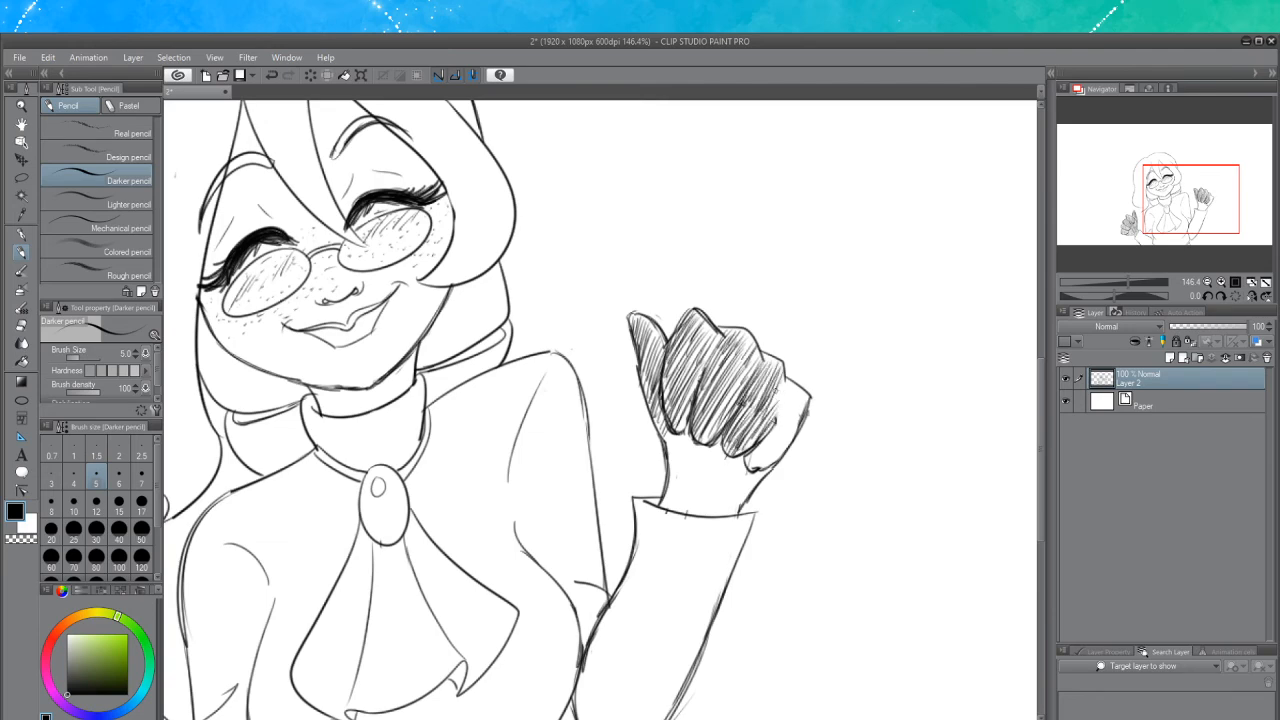
Finish hatching the outer fingers at the right fist's edge
drag(788, 378, 760, 428)
drag(790, 380, 762, 432)
mouse_move(792, 392)
mouse_down()
mouse_move(762, 442)
mouse_move(768, 476)
mouse_move(754, 474)
mouse_up()
mouse_move(778, 418)
mouse_down()
mouse_move(750, 466)
mouse_move(770, 462)
mouse_move(750, 474)
mouse_move(780, 456)
mouse_up()
drag(810, 394, 786, 418)
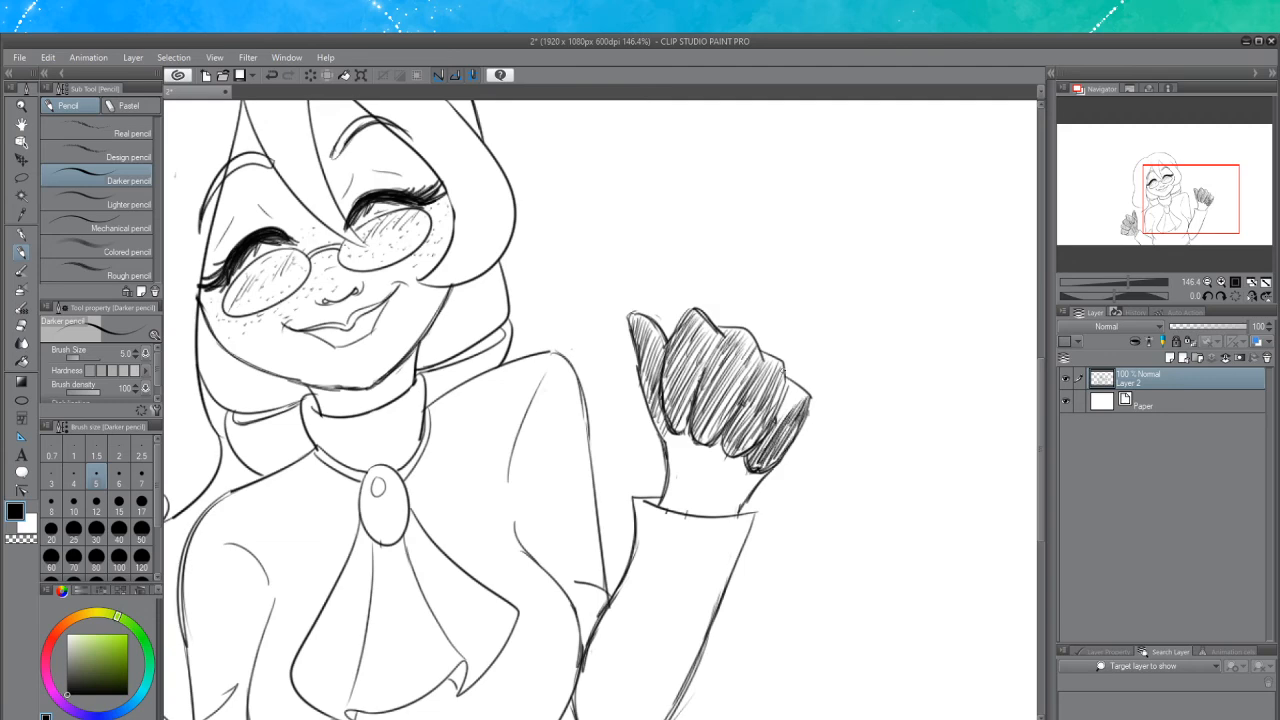
Hatch the base of the right fist where it meets the sleeve cuff
mouse_move(788, 370)
mouse_down()
mouse_move(770, 430)
mouse_move(778, 416)
mouse_up()
drag(782, 412, 803, 389)
drag(780, 406, 797, 386)
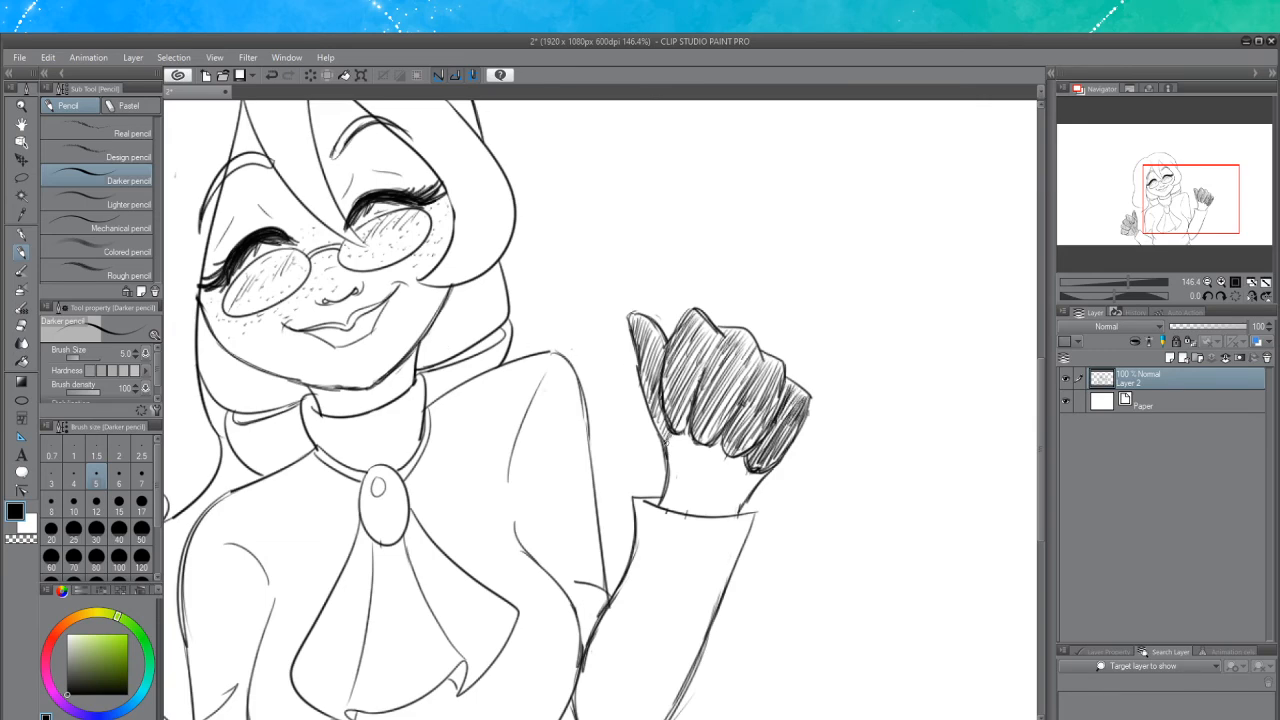
drag(664, 452, 694, 432)
drag(668, 476, 702, 450)
mouse_move(664, 504)
mouse_down()
mouse_move(708, 446)
mouse_move(700, 466)
mouse_up()
drag(674, 506, 722, 446)
drag(696, 486, 730, 438)
drag(680, 512, 724, 458)
drag(688, 514, 738, 458)
drag(708, 506, 746, 460)
mouse_move(716, 502)
mouse_down()
mouse_move(754, 462)
mouse_move(746, 474)
mouse_up()
drag(730, 508, 762, 470)
drag(734, 510, 760, 470)
mouse_move(728, 512)
mouse_down()
mouse_move(756, 474)
mouse_move(738, 492)
mouse_up()
mouse_move(716, 514)
mouse_down()
mouse_move(754, 470)
mouse_move(730, 490)
mouse_up()
drag(702, 518, 718, 496)
drag(698, 516, 718, 484)
drag(692, 514, 746, 460)
mouse_move(722, 496)
mouse_down()
mouse_move(748, 466)
mouse_move(728, 462)
mouse_up()
drag(696, 502, 730, 448)
mouse_move(686, 506)
mouse_down()
mouse_move(712, 470)
mouse_move(702, 484)
mouse_up()
drag(678, 512, 694, 484)
drag(662, 490, 686, 464)
mouse_move(670, 508)
mouse_down()
mouse_move(684, 480)
mouse_move(700, 486)
mouse_move(712, 444)
mouse_up()
mouse_move(694, 488)
mouse_down()
mouse_move(722, 448)
mouse_move(724, 460)
mouse_up()
drag(696, 502, 710, 480)
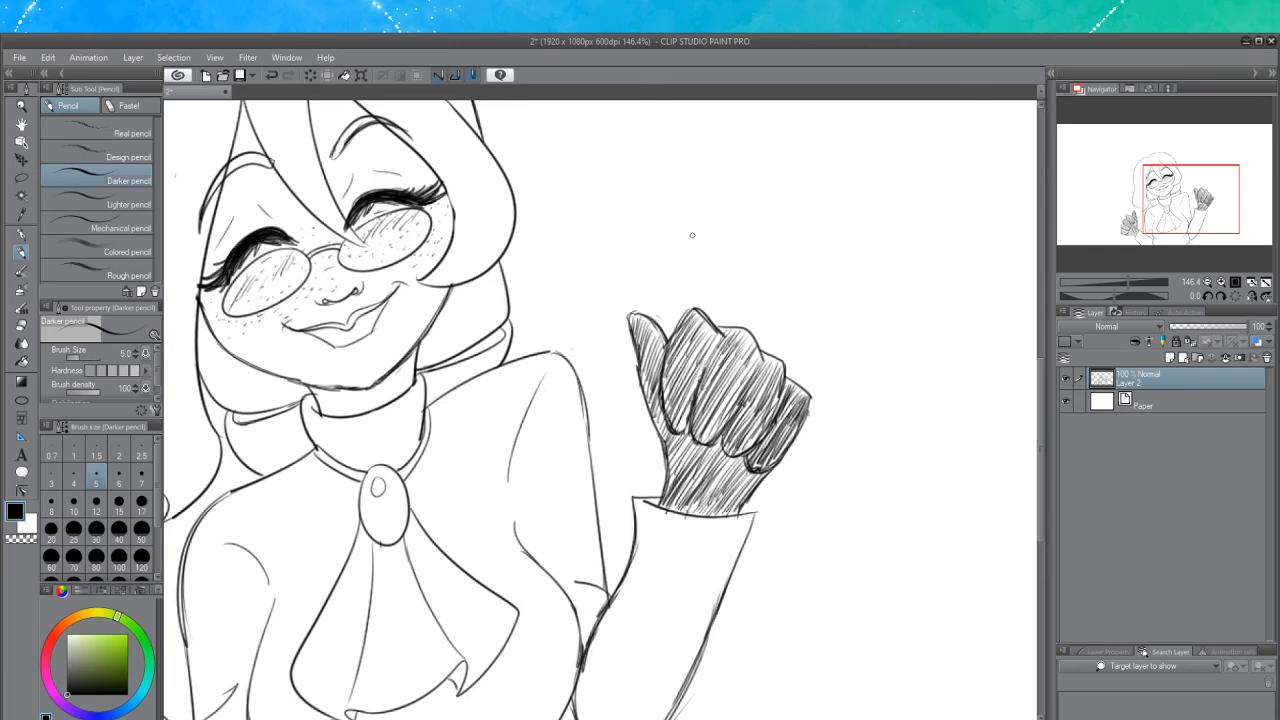
Hatch the shadow under the hair beside the left cheek and jaw
scroll(880, 286, down, 1)
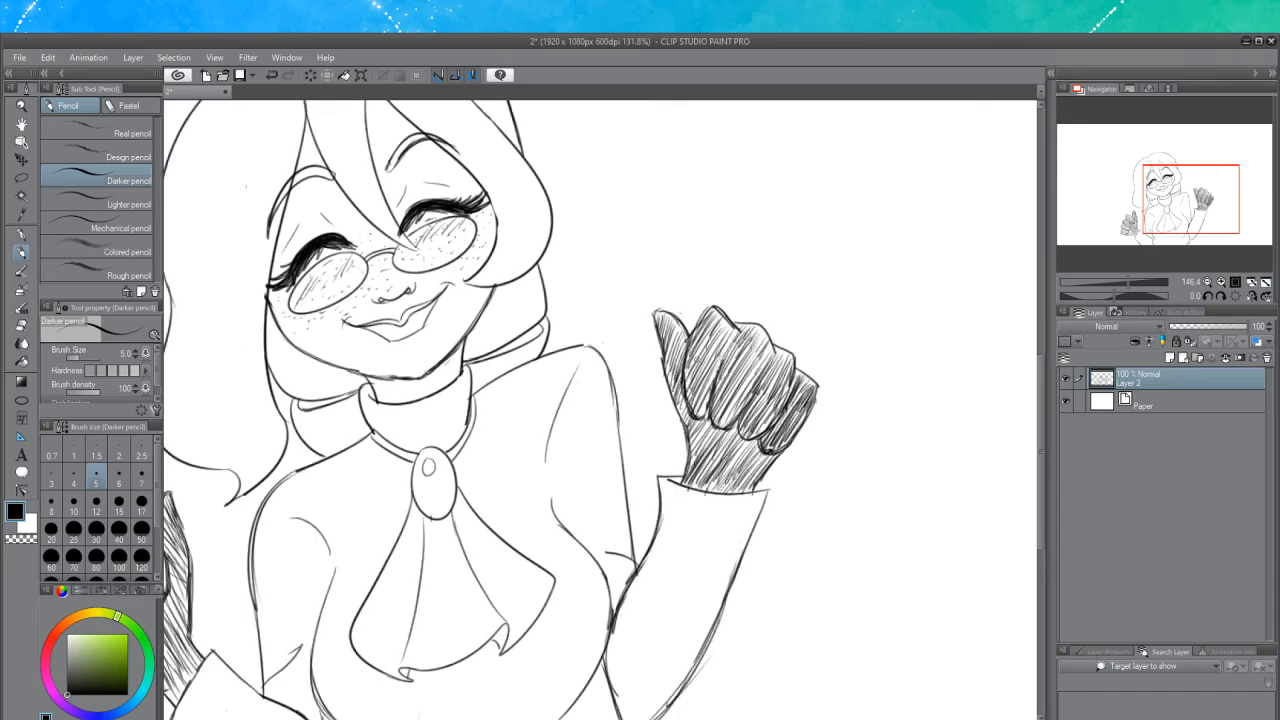
scroll(820, 347, down, 4)
scroll(820, 347, down, 1)
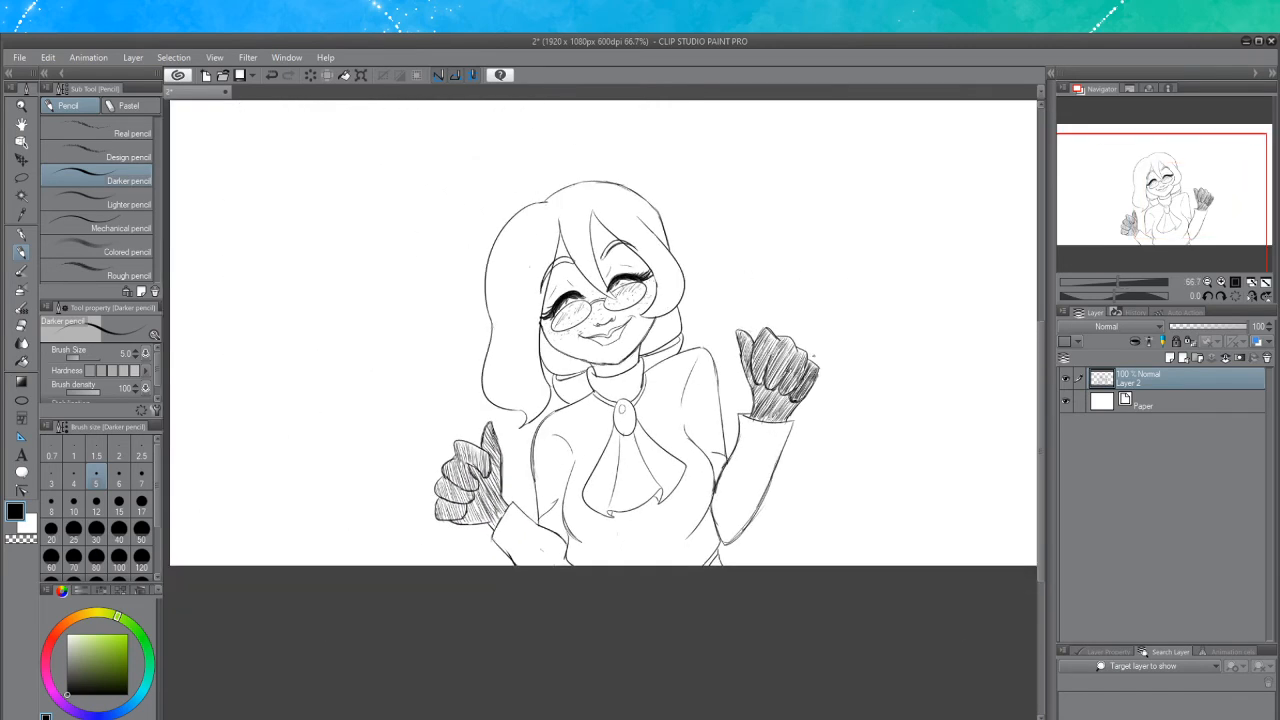
scroll(869, 468, up, 3)
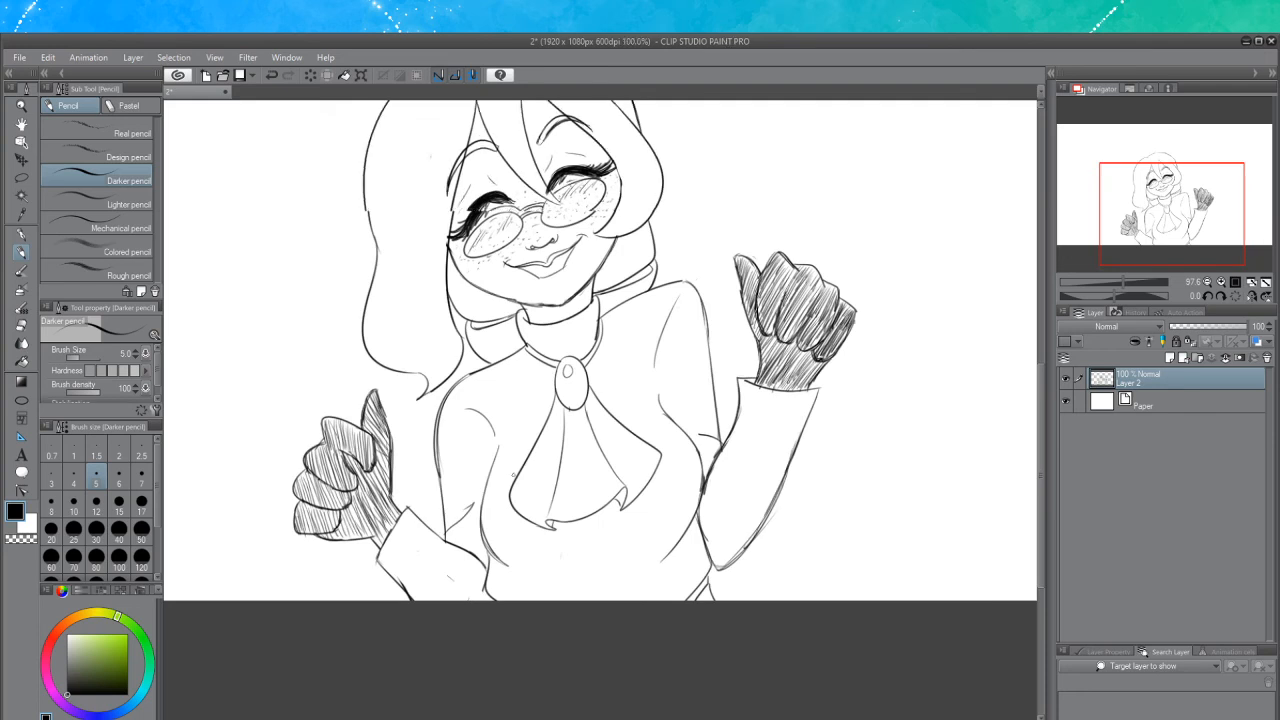
scroll(508, 478, up, 1)
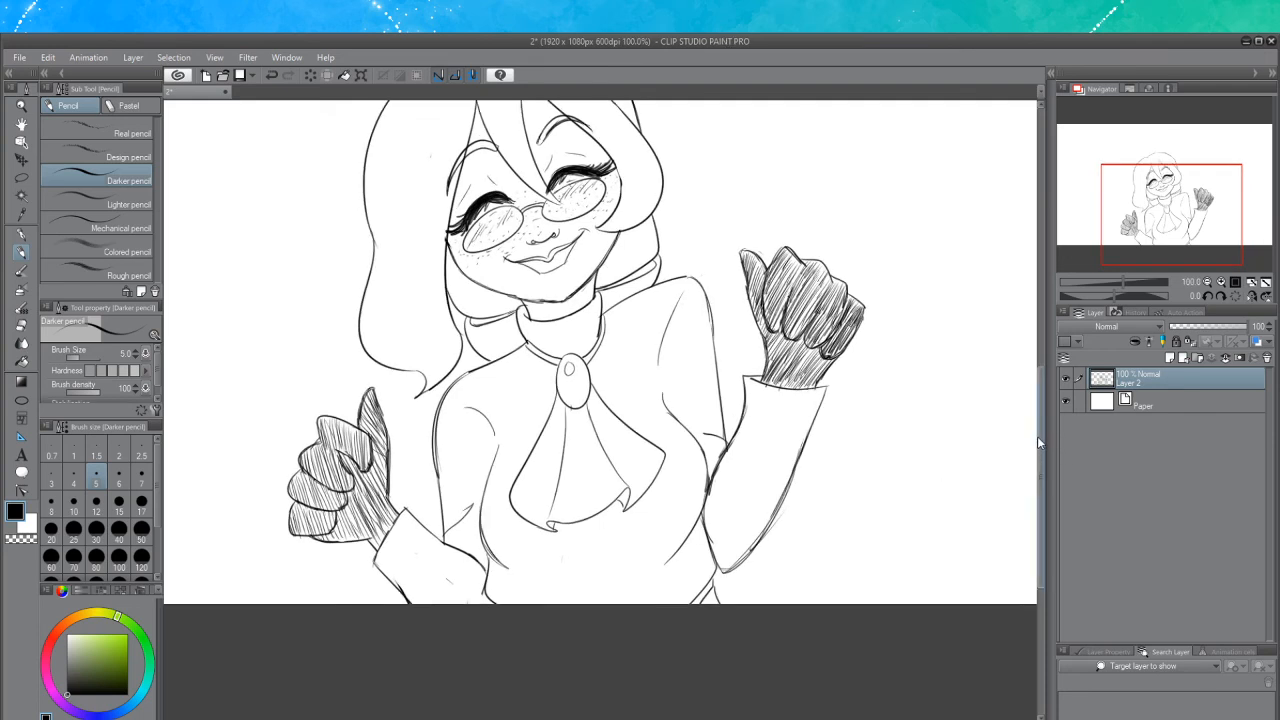
drag(1037, 436, 1021, 378)
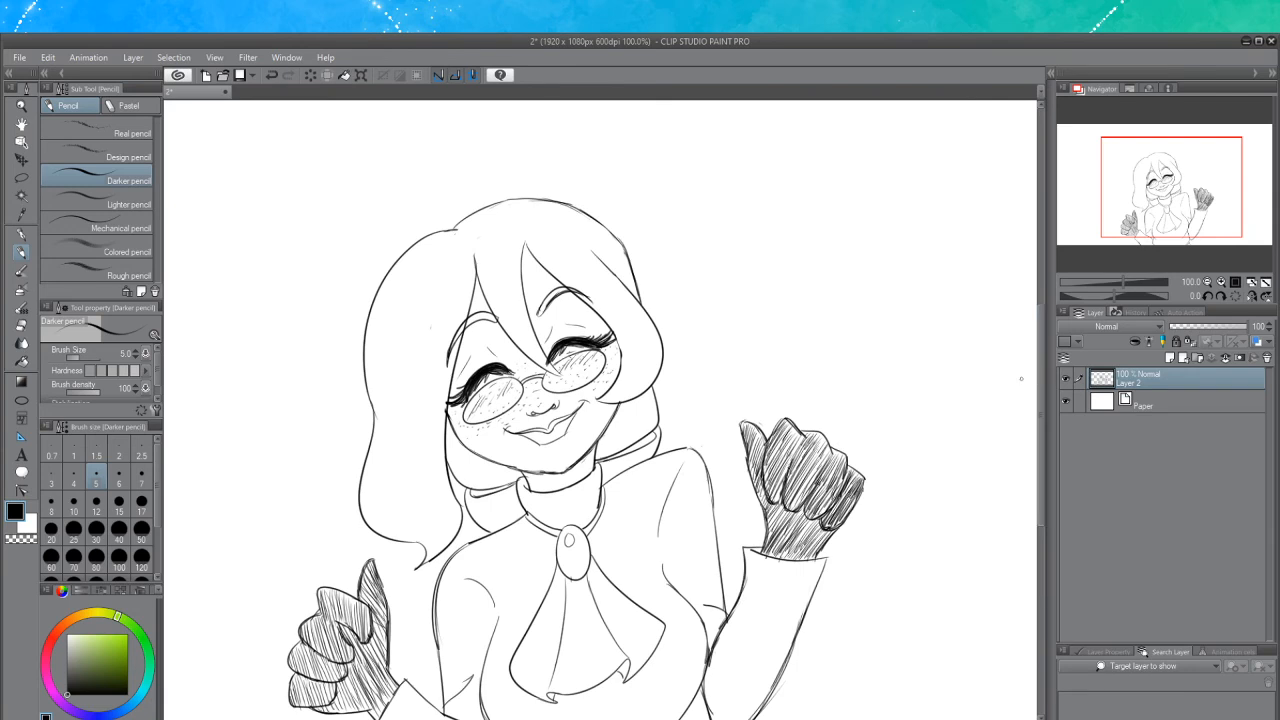
scroll(375, 530, up, 2)
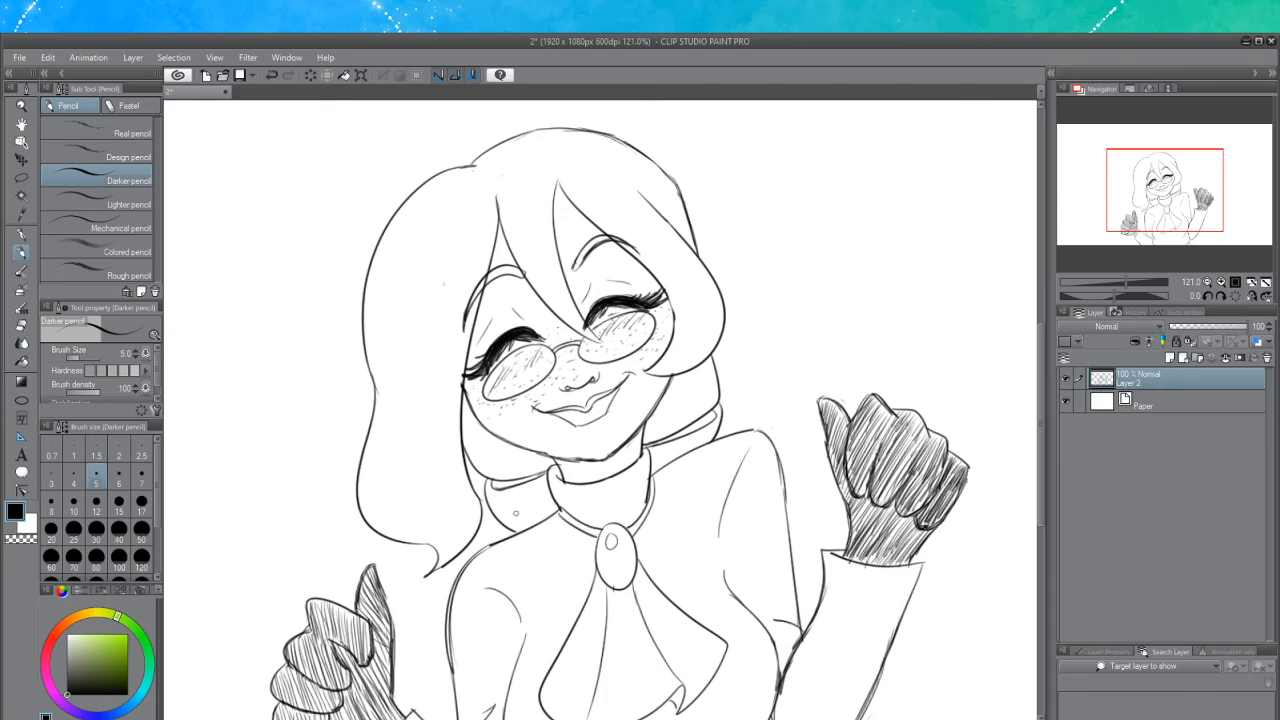
scroll(506, 577, up, 1)
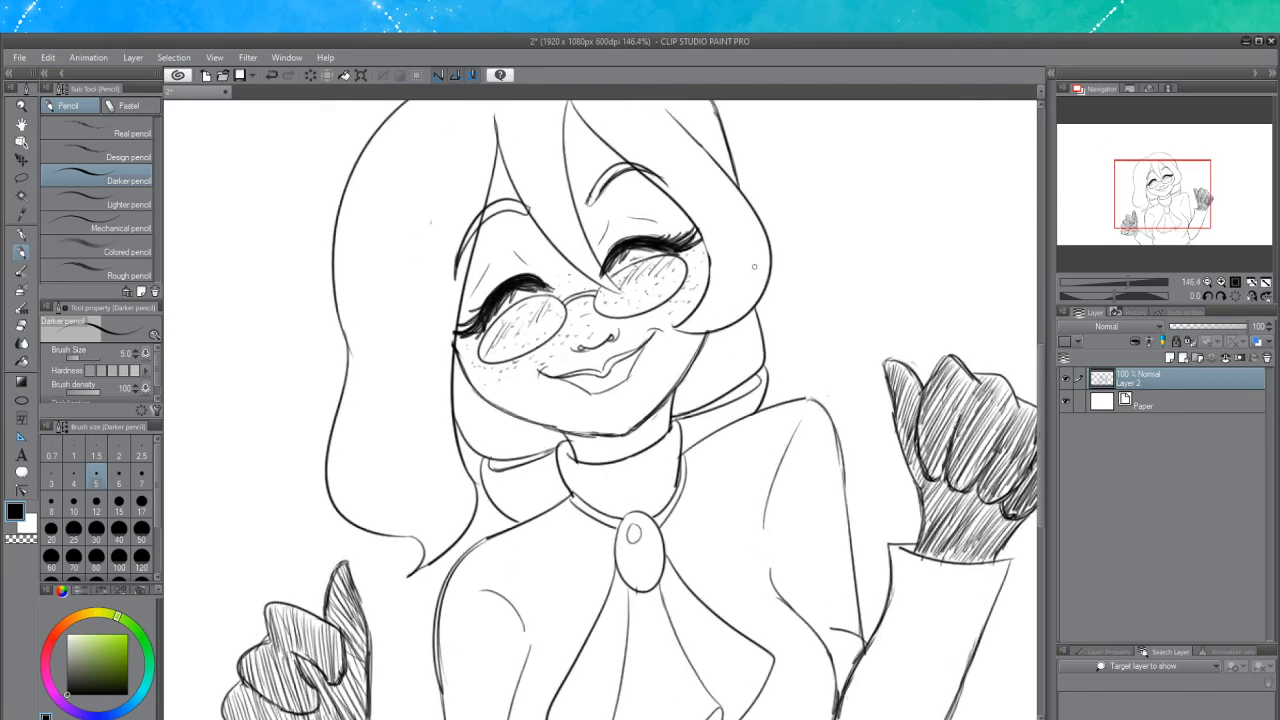
drag(697, 227, 712, 287)
key(ctrl+z)
drag(697, 229, 712, 287)
key(ctrl+z)
drag(697, 229, 704, 276)
drag(452, 358, 448, 406)
mouse_move(452, 362)
mouse_down()
mouse_move(448, 414)
mouse_move(462, 432)
mouse_up()
mouse_move(470, 382)
mouse_down()
mouse_move(472, 446)
mouse_move(485, 455)
mouse_up()
mouse_move(500, 410)
mouse_down()
mouse_move(494, 458)
mouse_move(528, 456)
mouse_up()
drag(542, 430, 542, 456)
mouse_move(558, 428)
mouse_down()
mouse_move(552, 454)
mouse_move(560, 442)
mouse_up()
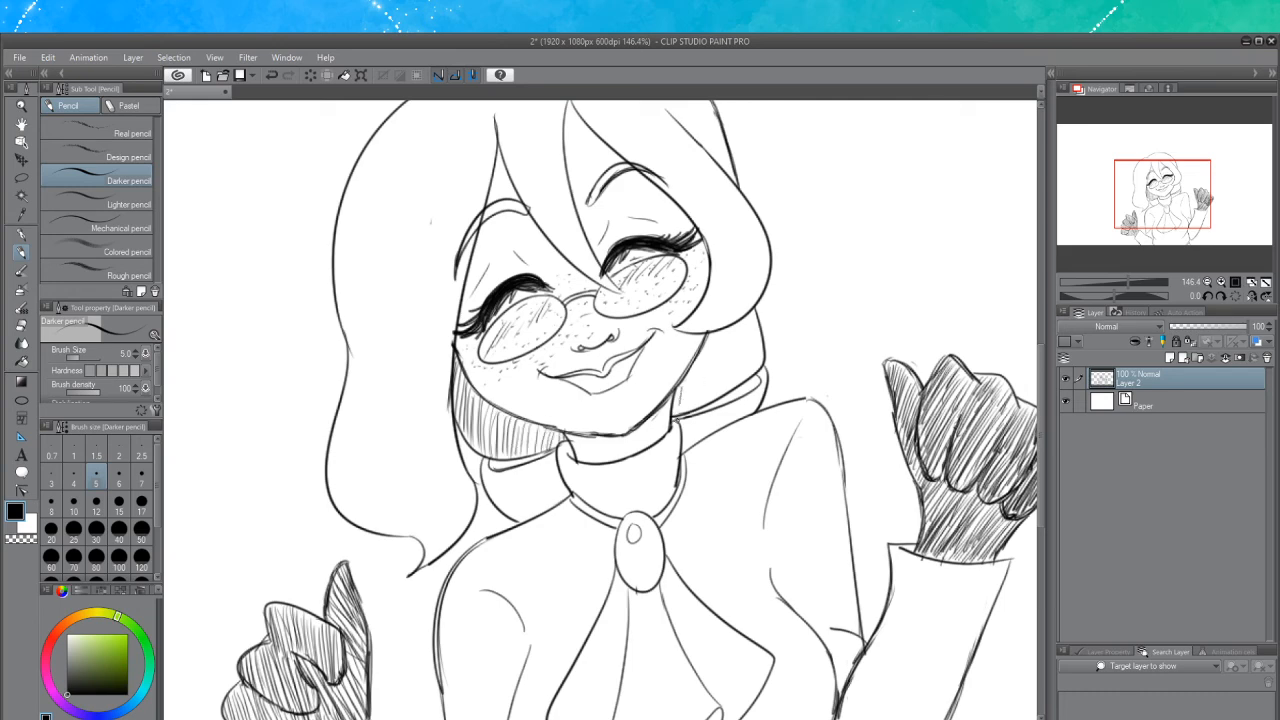
Hatch the hair shadow on the right side of the face beside the neck
drag(682, 378, 684, 416)
drag(700, 356, 694, 404)
drag(712, 330, 704, 402)
drag(712, 340, 708, 404)
mouse_move(720, 346)
mouse_down()
mouse_move(714, 388)
mouse_move(724, 352)
mouse_up()
drag(730, 350, 722, 388)
drag(734, 320, 726, 390)
drag(740, 316, 738, 384)
drag(746, 322, 740, 376)
drag(748, 354, 737, 381)
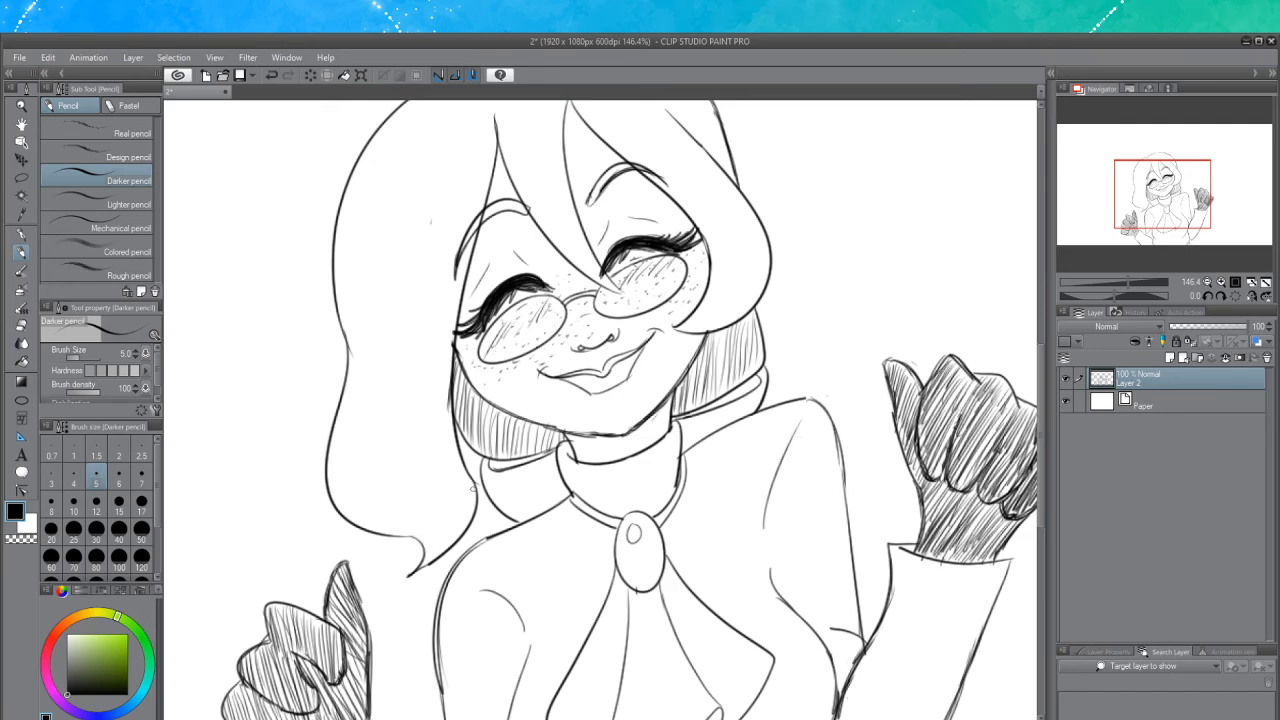
Hatch the inner lower edge of the hair's left lock
mouse_move(474, 489)
mouse_down()
mouse_move(439, 563)
mouse_move(423, 547)
mouse_move(425, 564)
mouse_up()
key(ctrl+z)
key(ctrl+z)
drag(470, 484, 427, 558)
mouse_move(458, 485)
mouse_down()
mouse_move(425, 558)
mouse_move(423, 543)
mouse_up()
mouse_move(463, 471)
mouse_down()
mouse_move(419, 539)
mouse_move(404, 528)
mouse_up()
mouse_move(440, 444)
mouse_down()
mouse_move(394, 524)
mouse_move(416, 494)
mouse_up()
drag(450, 456, 428, 492)
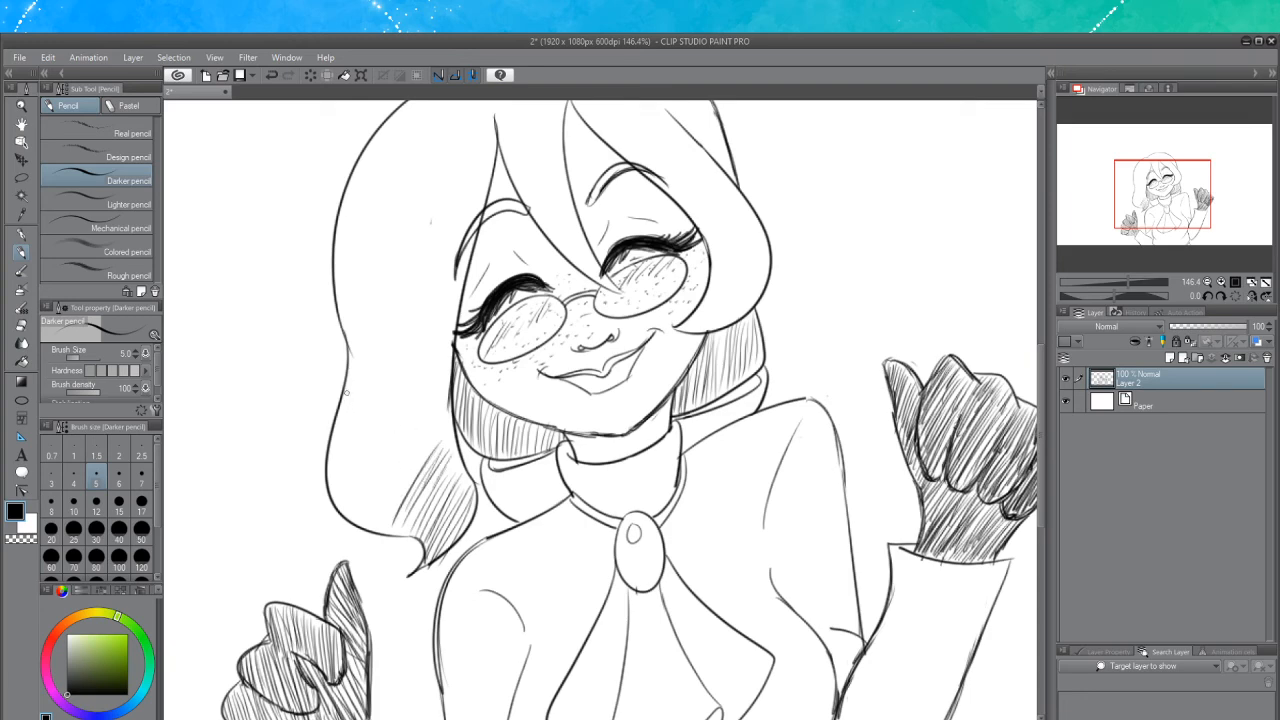
Extend the hatching down the outer section of the left hair lock
drag(350, 386, 338, 426)
drag(358, 380, 335, 434)
key(ctrl+z)
key(ctrl+z)
drag(357, 378, 338, 428)
drag(364, 384, 344, 440)
drag(374, 382, 334, 466)
mouse_move(366, 404)
mouse_down()
mouse_move(332, 470)
mouse_move(340, 480)
mouse_up()
drag(376, 412, 340, 504)
drag(392, 426, 346, 516)
drag(394, 438, 352, 512)
drag(380, 460, 358, 522)
mouse_move(418, 424)
mouse_down()
mouse_move(368, 518)
mouse_move(378, 498)
mouse_up()
drag(426, 434, 366, 530)
drag(406, 466, 378, 528)
drag(420, 460, 386, 530)
mouse_move(410, 456)
mouse_down()
mouse_move(372, 520)
mouse_move(380, 490)
mouse_up()
drag(382, 488, 360, 524)
mouse_move(440, 436)
mouse_down()
mouse_move(414, 472)
mouse_move(416, 454)
mouse_up()
drag(440, 390, 412, 432)
mouse_move(416, 452)
mouse_down()
mouse_move(404, 470)
mouse_move(392, 464)
mouse_up()
drag(434, 390, 388, 456)
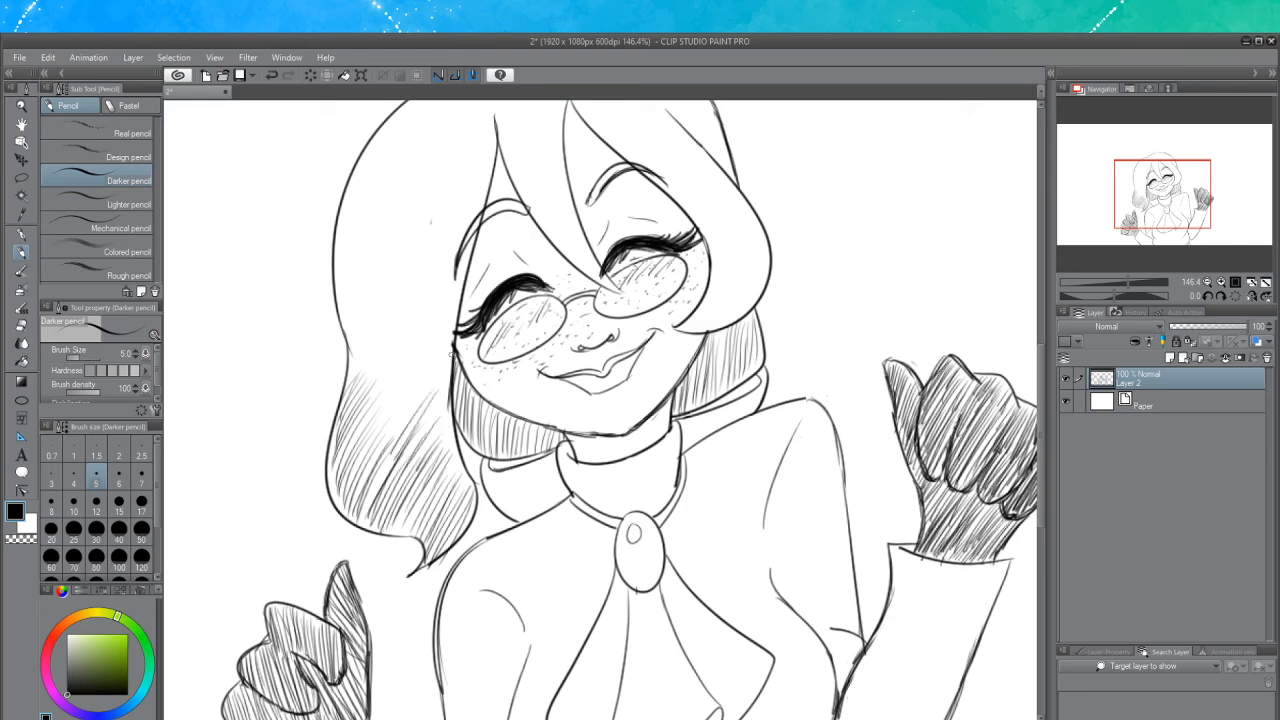
Continue hatching up the left hair lock toward the temple
drag(452, 353, 384, 448)
mouse_move(448, 346)
mouse_down()
mouse_move(378, 438)
mouse_move(394, 398)
mouse_up()
drag(392, 402, 368, 436)
drag(422, 356, 374, 422)
mouse_move(436, 322)
mouse_down()
mouse_move(368, 418)
mouse_move(372, 398)
mouse_up()
mouse_move(446, 298)
mouse_down()
mouse_move(381, 376)
mouse_move(386, 354)
mouse_up()
drag(446, 274, 366, 382)
drag(396, 332, 366, 370)
drag(416, 300, 356, 372)
mouse_move(418, 278)
mouse_down()
mouse_move(350, 378)
mouse_move(352, 354)
mouse_up()
mouse_move(420, 252)
mouse_down()
mouse_move(360, 340)
mouse_move(350, 334)
mouse_up()
drag(376, 280, 356, 318)
mouse_move(462, 240)
mouse_down()
mouse_move(412, 292)
mouse_move(422, 334)
mouse_up()
drag(466, 294, 396, 412)
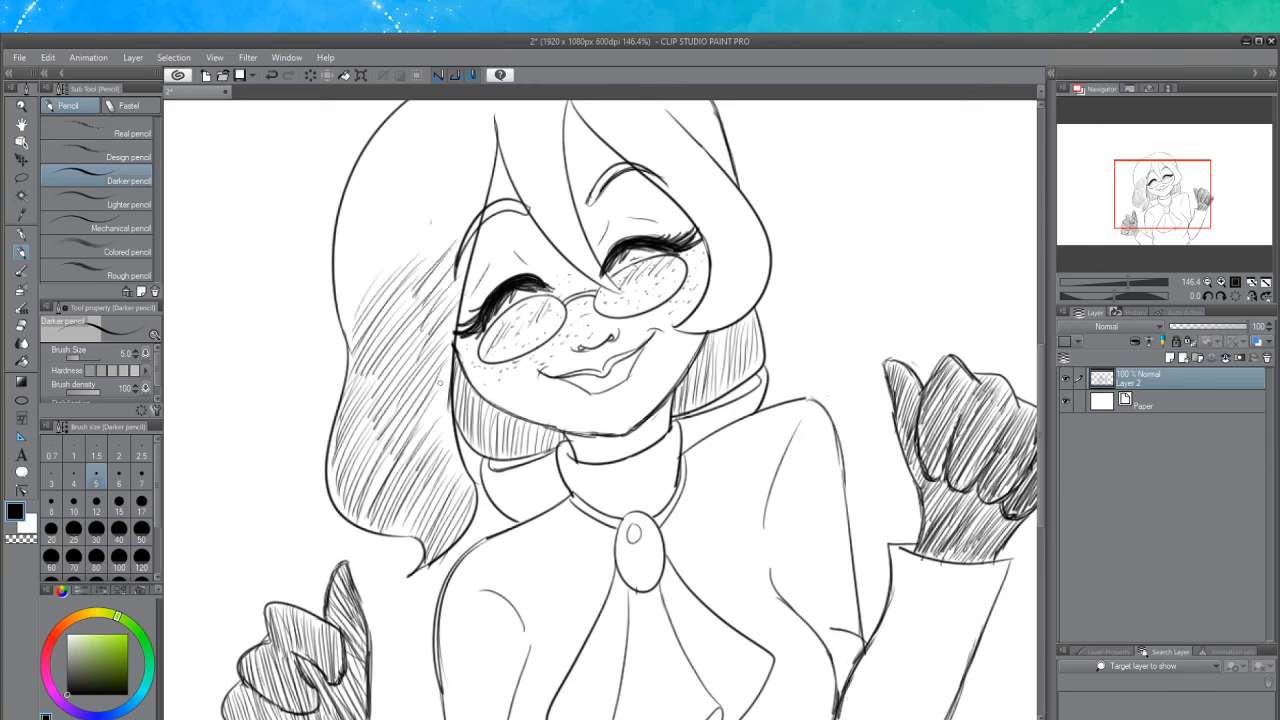
drag(444, 378, 428, 416)
drag(447, 396, 425, 440)
drag(446, 424, 433, 446)
Hatch the upper left hair from the crown down to its outer edge
drag(1041, 380, 1066, 318)
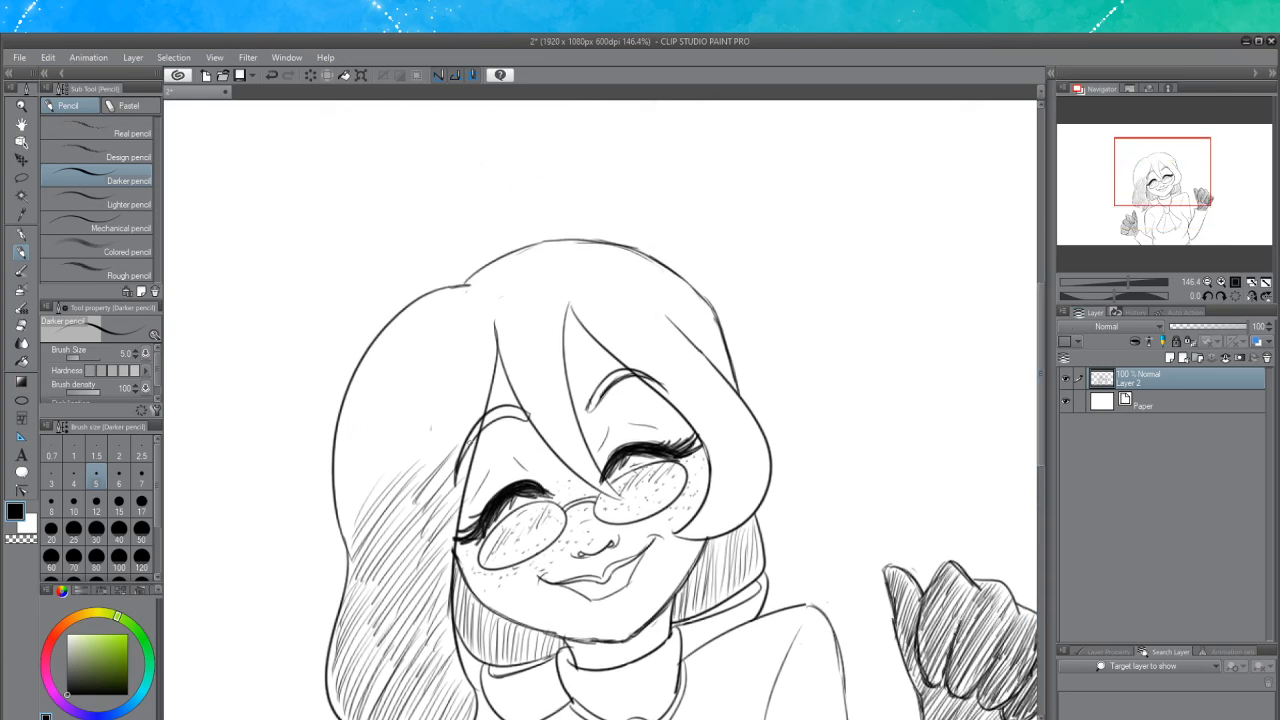
drag(434, 474, 484, 404)
drag(402, 488, 480, 380)
drag(388, 464, 484, 356)
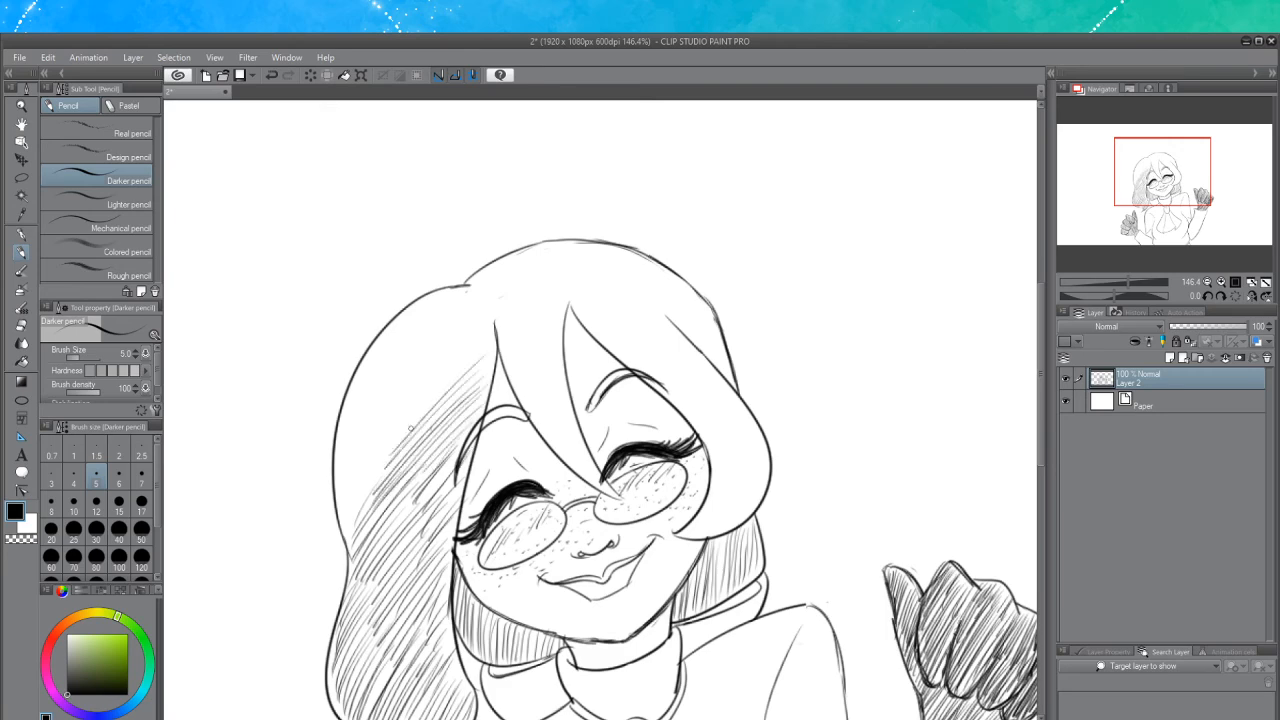
mouse_move(400, 440)
mouse_down()
mouse_move(488, 332)
mouse_move(456, 346)
mouse_up()
drag(376, 412, 452, 338)
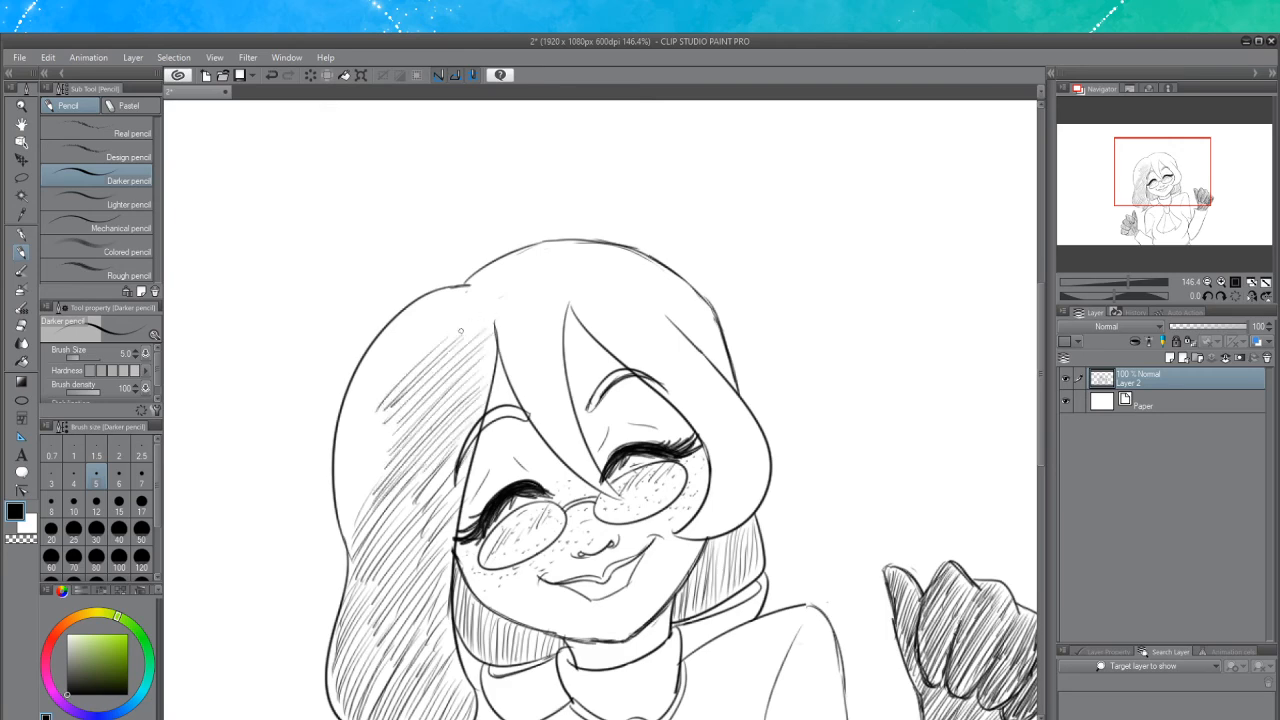
drag(398, 372, 460, 312)
drag(388, 376, 468, 300)
drag(420, 334, 466, 294)
mouse_move(374, 382)
mouse_down()
mouse_move(458, 298)
mouse_move(436, 316)
mouse_up()
drag(394, 346, 450, 292)
drag(386, 340, 436, 292)
mouse_move(384, 344)
mouse_down()
mouse_move(418, 308)
mouse_move(472, 284)
mouse_up()
drag(366, 378, 394, 334)
mouse_move(354, 388)
mouse_down()
mouse_move(390, 346)
mouse_move(386, 356)
mouse_up()
mouse_move(336, 424)
mouse_down()
mouse_move(388, 358)
mouse_move(352, 402)
mouse_up()
mouse_move(340, 434)
mouse_down()
mouse_move(386, 374)
mouse_move(376, 394)
mouse_up()
drag(338, 450, 420, 354)
drag(332, 474, 390, 408)
drag(340, 474, 384, 428)
mouse_move(342, 496)
mouse_down()
mouse_move(392, 424)
mouse_move(382, 442)
mouse_up()
drag(346, 520, 378, 476)
drag(348, 532, 382, 452)
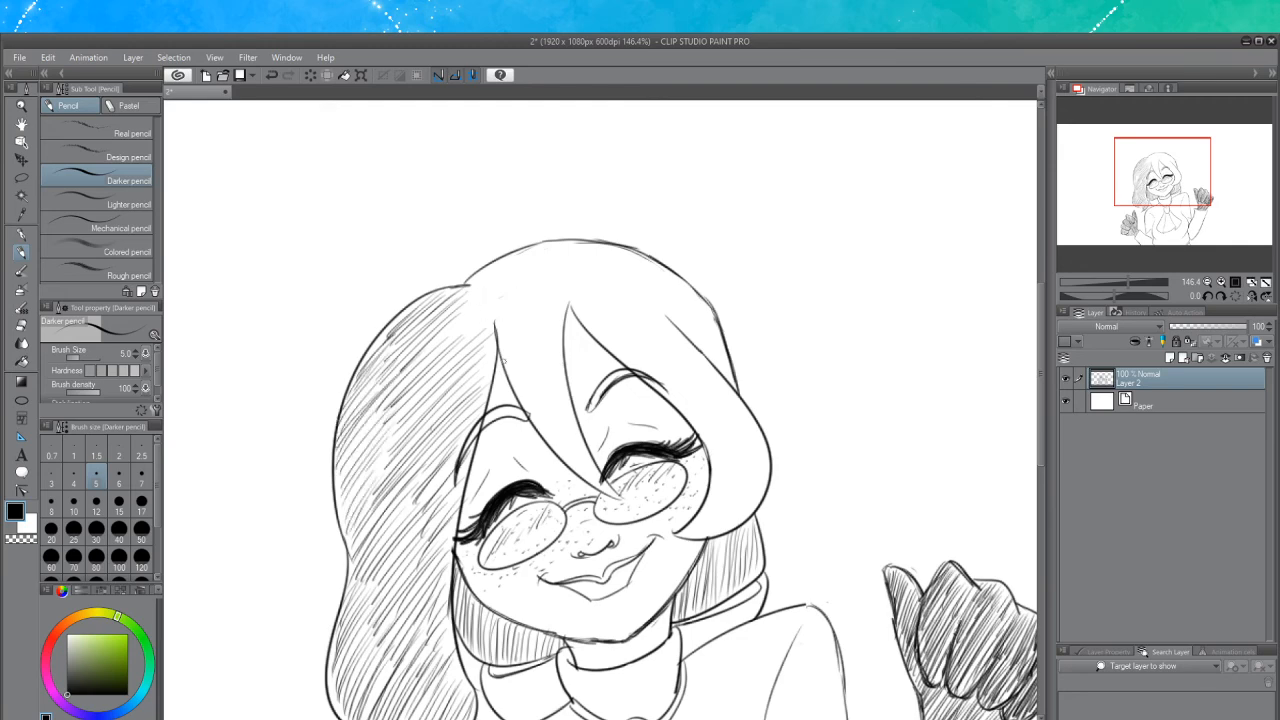
Add small shading strokes under the bangs beside the left temple and between the eyes
drag(524, 415, 466, 446)
drag(464, 448, 502, 410)
scroll(580, 492, up, 1)
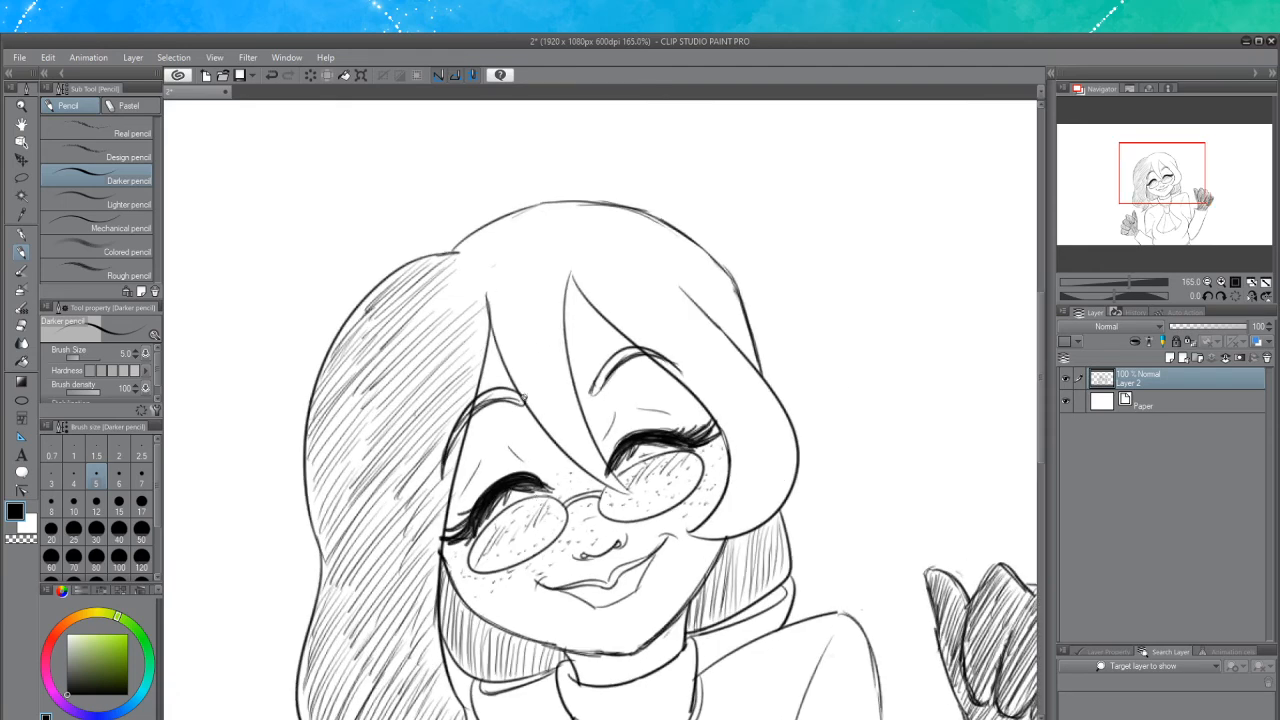
drag(522, 400, 494, 391)
mouse_move(518, 398)
mouse_down()
mouse_move(468, 408)
mouse_move(481, 394)
mouse_move(446, 444)
mouse_move(464, 418)
mouse_move(523, 402)
mouse_move(501, 403)
mouse_up()
drag(507, 387, 479, 399)
drag(479, 397, 467, 413)
mouse_move(592, 396)
mouse_down()
mouse_move(600, 353)
mouse_move(660, 344)
mouse_up()
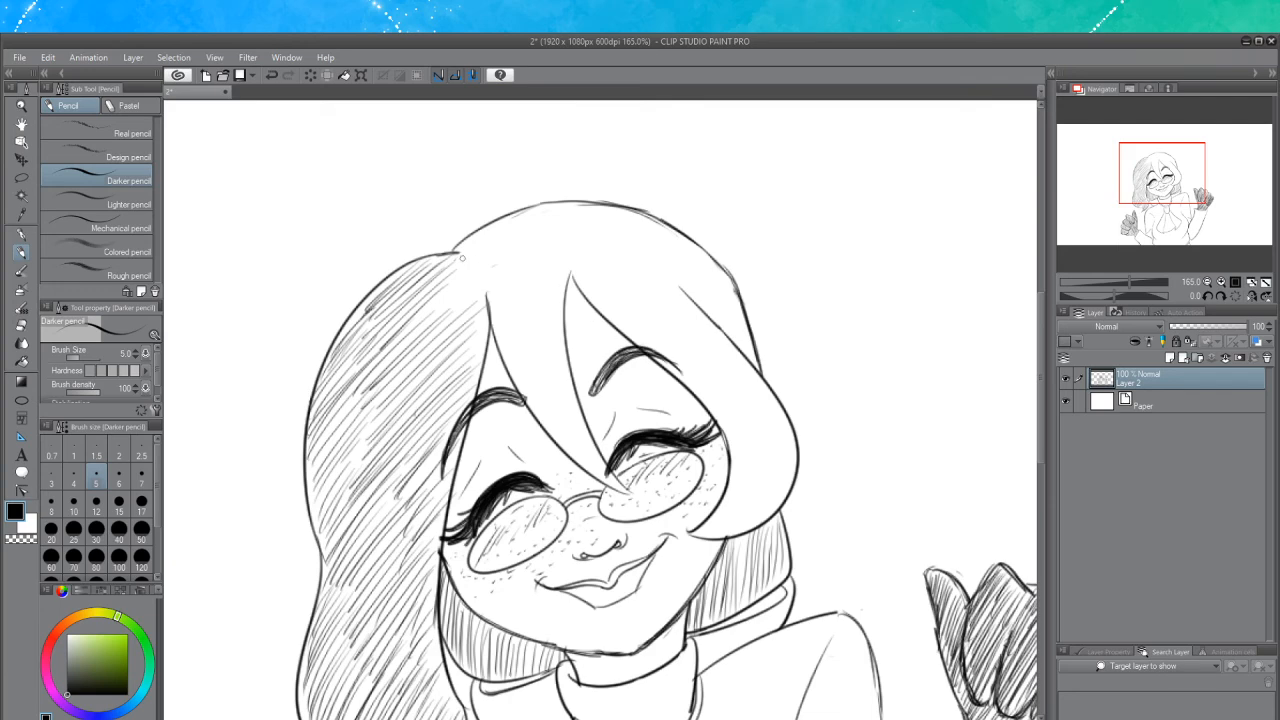
Hatch the top of the hair at the crown with diagonal strokes
drag(442, 270, 526, 216)
drag(490, 250, 548, 206)
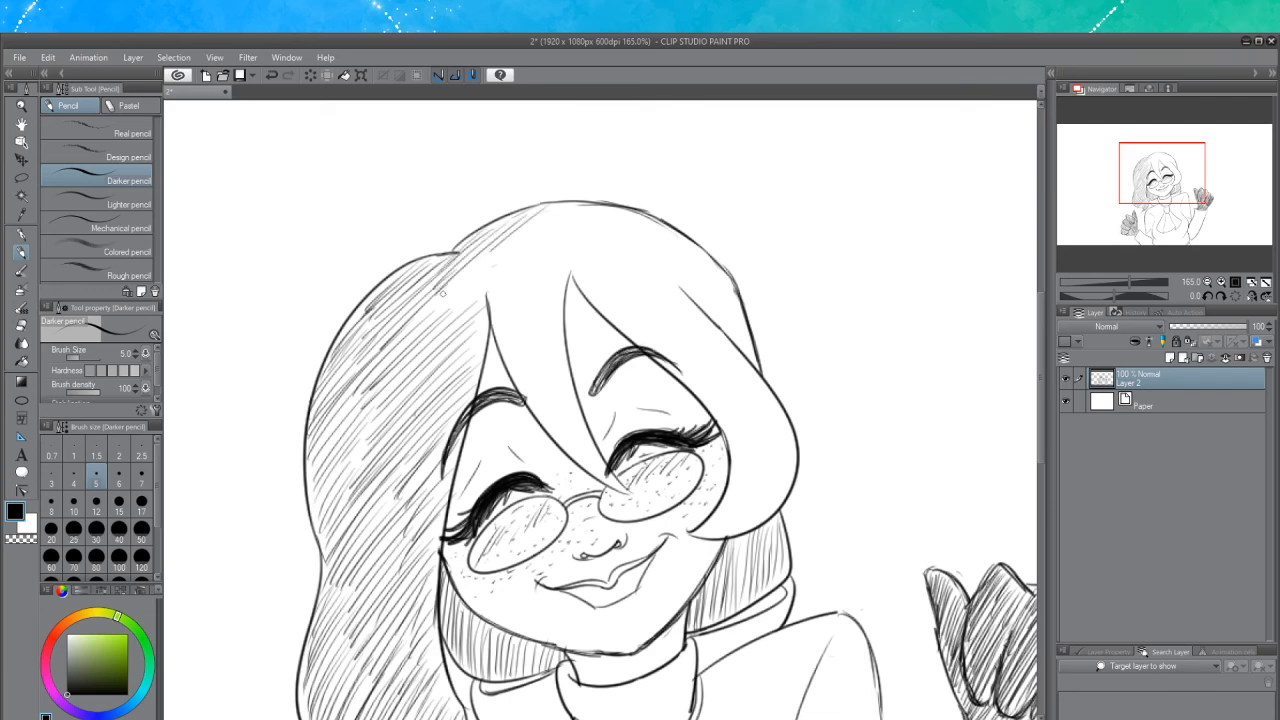
drag(432, 308, 490, 252)
mouse_move(438, 312)
mouse_down()
mouse_move(502, 252)
mouse_move(550, 230)
mouse_up()
mouse_move(476, 294)
mouse_down()
mouse_move(578, 214)
mouse_move(564, 236)
mouse_up()
drag(484, 320, 568, 246)
mouse_move(498, 284)
mouse_down()
mouse_move(560, 238)
mouse_move(572, 212)
mouse_up()
mouse_move(496, 260)
mouse_down()
mouse_move(570, 204)
mouse_move(556, 210)
mouse_up()
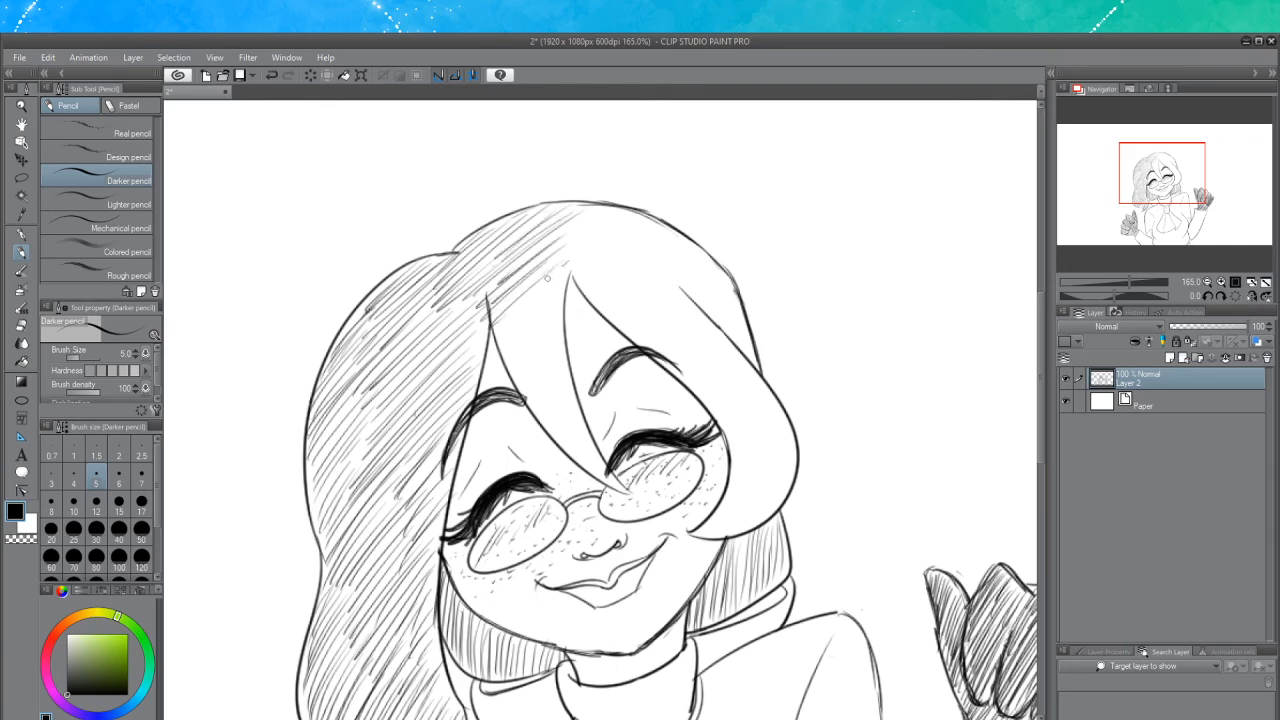
Try hatching down the central bang strand, undoing the last three strokes
drag(498, 332, 562, 268)
drag(506, 322, 556, 282)
drag(508, 338, 562, 286)
mouse_move(500, 358)
mouse_down()
mouse_move(562, 298)
mouse_move(552, 316)
mouse_up()
drag(514, 358, 562, 324)
mouse_move(516, 372)
mouse_down()
mouse_move(560, 332)
mouse_move(550, 347)
mouse_up()
mouse_move(524, 391)
mouse_down()
mouse_move(562, 352)
mouse_move(556, 362)
mouse_move(566, 326)
mouse_up()
key(ctrl+z)
key(ctrl+z)
key(ctrl+z)
Hatch the central bang strand down toward the glasses
drag(522, 388, 546, 354)
drag(514, 380, 554, 344)
mouse_move(524, 394)
mouse_down()
mouse_move(552, 358)
mouse_move(544, 376)
mouse_up()
drag(530, 410, 558, 380)
drag(536, 414, 570, 386)
drag(556, 420, 572, 404)
mouse_move(560, 430)
mouse_down()
mouse_move(574, 410)
mouse_move(574, 422)
mouse_up()
mouse_move(568, 446)
mouse_down()
mouse_move(590, 416)
mouse_move(581, 432)
mouse_up()
mouse_move(574, 456)
mouse_down()
mouse_move(586, 438)
mouse_move(599, 458)
mouse_up()
drag(594, 475, 606, 468)
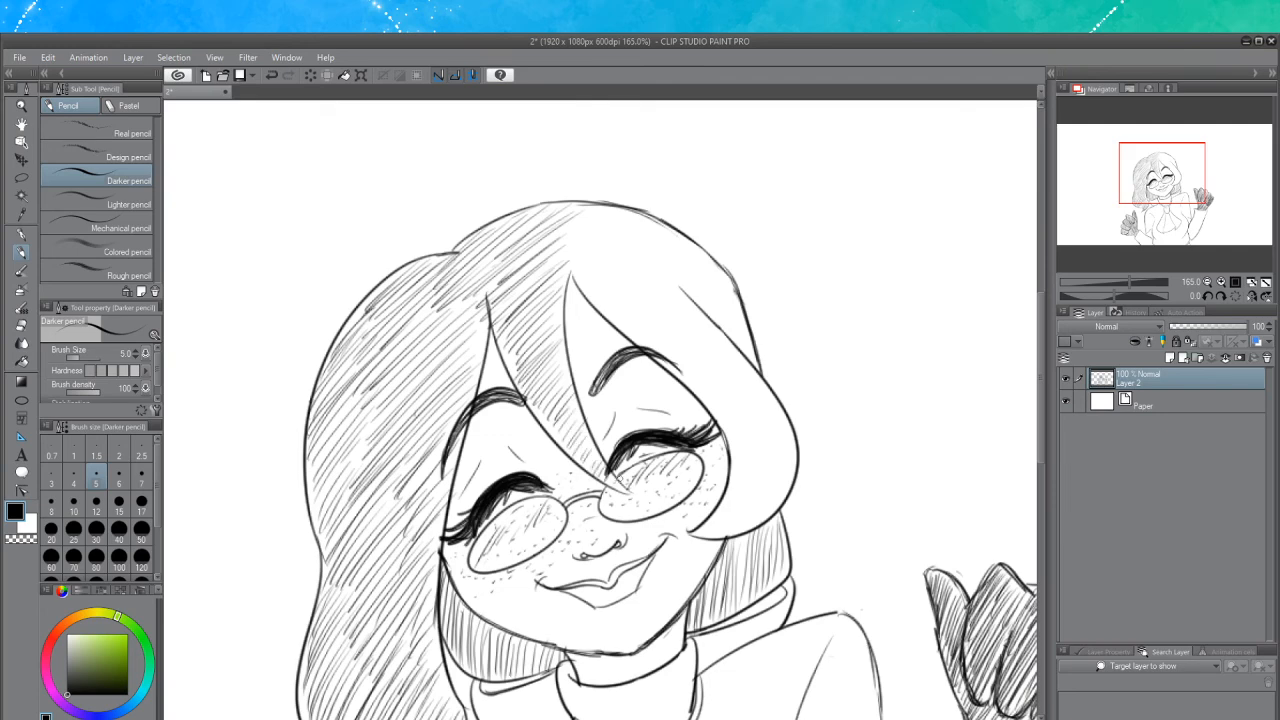
Hatch the upper right part of the crown with diagonal strokes
drag(560, 246, 580, 220)
mouse_move(556, 270)
mouse_down()
mouse_move(612, 210)
mouse_move(626, 222)
mouse_up()
mouse_move(566, 280)
mouse_down()
mouse_move(610, 232)
mouse_move(600, 226)
mouse_up()
drag(604, 248, 628, 226)
drag(586, 270, 634, 228)
mouse_move(580, 278)
mouse_down()
mouse_move(642, 226)
mouse_move(624, 244)
mouse_up()
drag(590, 282, 638, 248)
drag(612, 272, 650, 236)
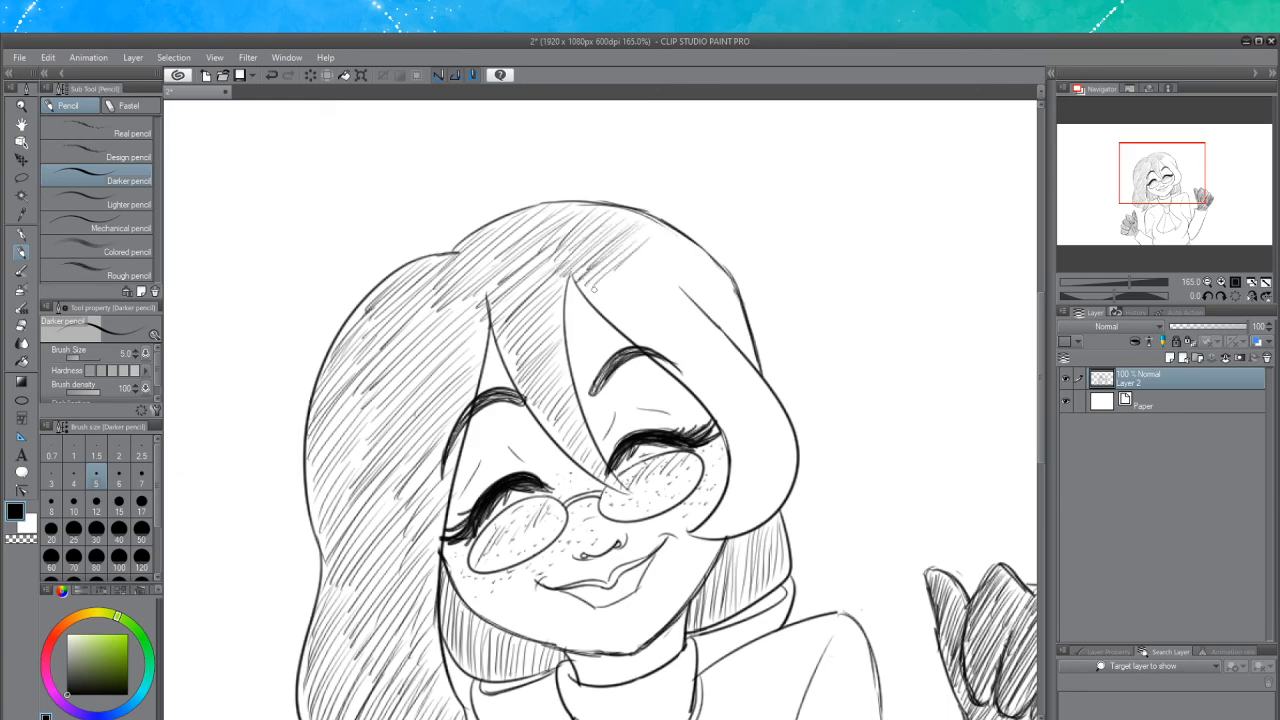
Continue hatching the right side of the hair down to its outer edge
drag(590, 298, 614, 270)
mouse_move(598, 296)
mouse_down()
mouse_move(650, 252)
mouse_move(640, 262)
mouse_up()
drag(598, 314, 670, 258)
drag(620, 310, 690, 256)
mouse_move(614, 316)
mouse_down()
mouse_move(668, 264)
mouse_move(638, 278)
mouse_up()
drag(614, 304, 668, 248)
mouse_move(648, 264)
mouse_down()
mouse_move(678, 238)
mouse_move(668, 242)
mouse_up()
mouse_move(632, 270)
mouse_down()
mouse_move(670, 232)
mouse_move(640, 240)
mouse_up()
mouse_move(610, 264)
mouse_down()
mouse_move(644, 232)
mouse_move(688, 246)
mouse_up()
mouse_move(664, 288)
mouse_down()
mouse_move(694, 264)
mouse_move(680, 274)
mouse_up()
mouse_move(636, 316)
mouse_down()
mouse_move(702, 258)
mouse_move(666, 288)
mouse_up()
drag(628, 328, 716, 268)
drag(666, 310, 710, 258)
mouse_move(650, 352)
mouse_down()
mouse_move(708, 286)
mouse_move(730, 280)
mouse_move(704, 320)
mouse_move(734, 298)
mouse_up()
mouse_move(674, 378)
mouse_down()
mouse_move(744, 316)
mouse_move(734, 338)
mouse_up()
drag(704, 398, 746, 334)
mouse_move(694, 390)
mouse_down()
mouse_move(738, 332)
mouse_move(744, 348)
mouse_up()
mouse_move(702, 416)
mouse_down()
mouse_move(736, 374)
mouse_move(758, 370)
mouse_move(746, 392)
mouse_up()
mouse_move(730, 422)
mouse_down()
mouse_move(766, 388)
mouse_move(754, 406)
mouse_up()
mouse_move(738, 436)
mouse_down()
mouse_move(772, 402)
mouse_move(756, 428)
mouse_up()
drag(736, 458, 776, 406)
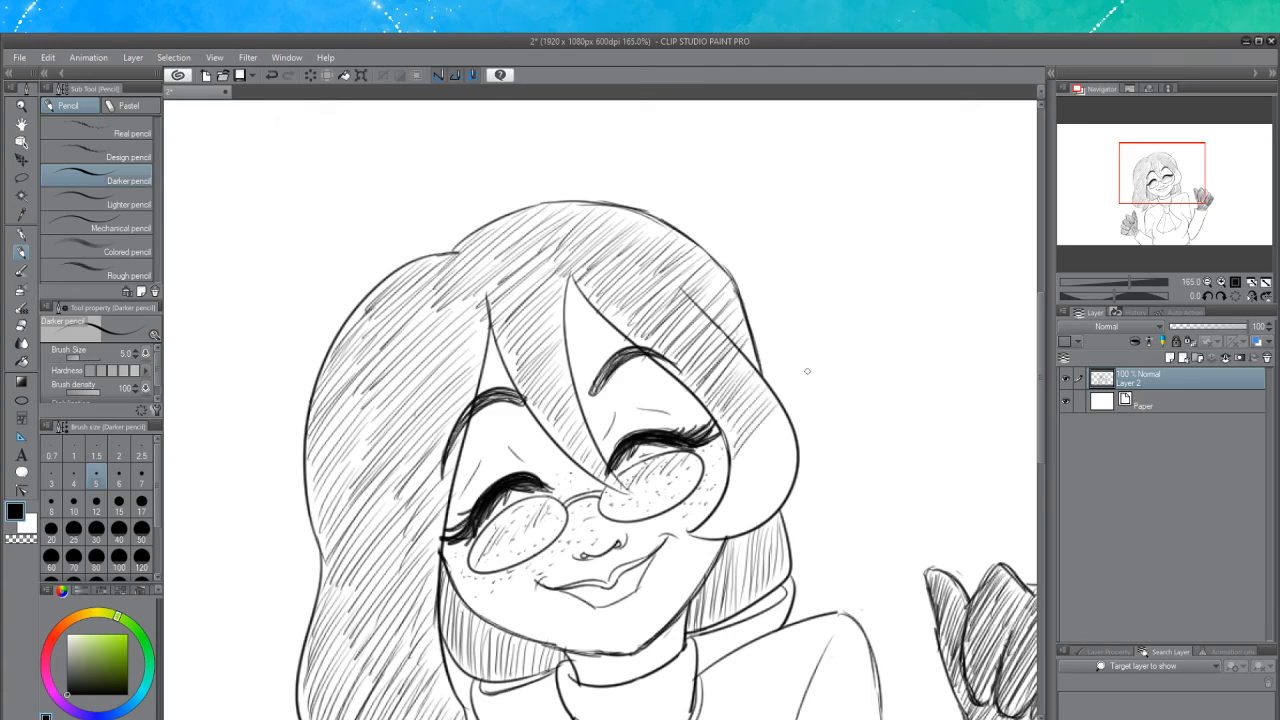
Hatch the lower right hair lock beside the cheek
mouse_move(728, 446)
mouse_down()
mouse_move(748, 420)
mouse_move(734, 408)
mouse_up()
mouse_move(728, 472)
mouse_down()
mouse_move(782, 404)
mouse_move(772, 428)
mouse_up()
mouse_move(728, 500)
mouse_down()
mouse_move(790, 418)
mouse_move(766, 454)
mouse_up()
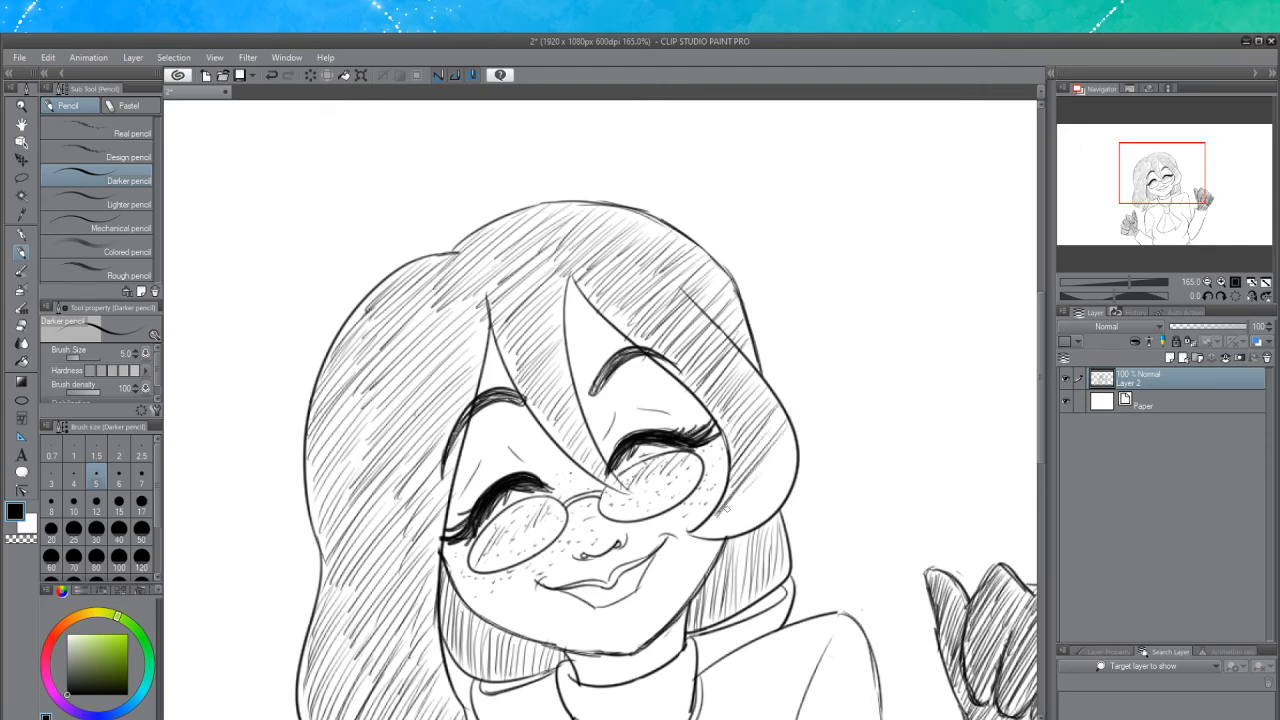
mouse_move(706, 536)
mouse_down()
mouse_move(748, 490)
mouse_move(732, 504)
mouse_up()
drag(756, 484, 786, 452)
drag(728, 520, 774, 466)
drag(730, 510, 786, 452)
drag(726, 536, 766, 484)
drag(744, 520, 788, 476)
mouse_move(744, 530)
mouse_down()
mouse_move(792, 480)
mouse_move(788, 414)
mouse_up()
mouse_move(754, 446)
mouse_down()
mouse_move(768, 424)
mouse_move(767, 473)
mouse_up()
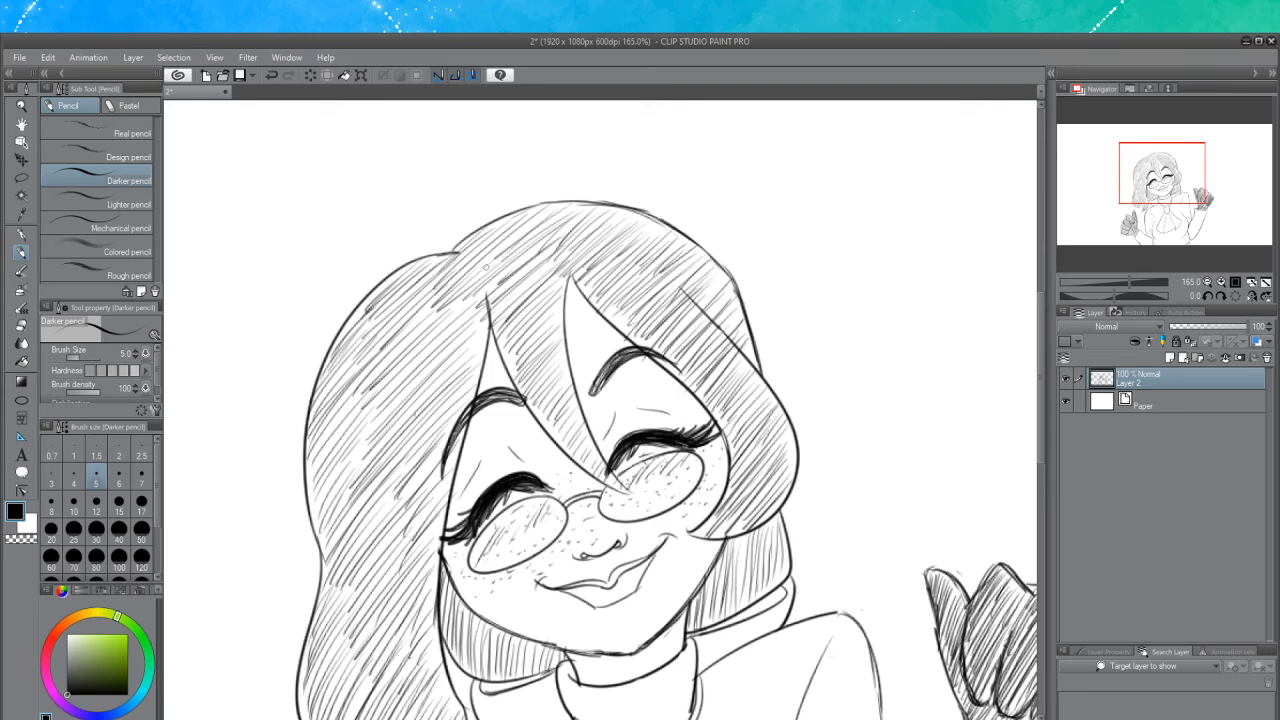
Save the drawing
scroll(522, 305, down, 8)
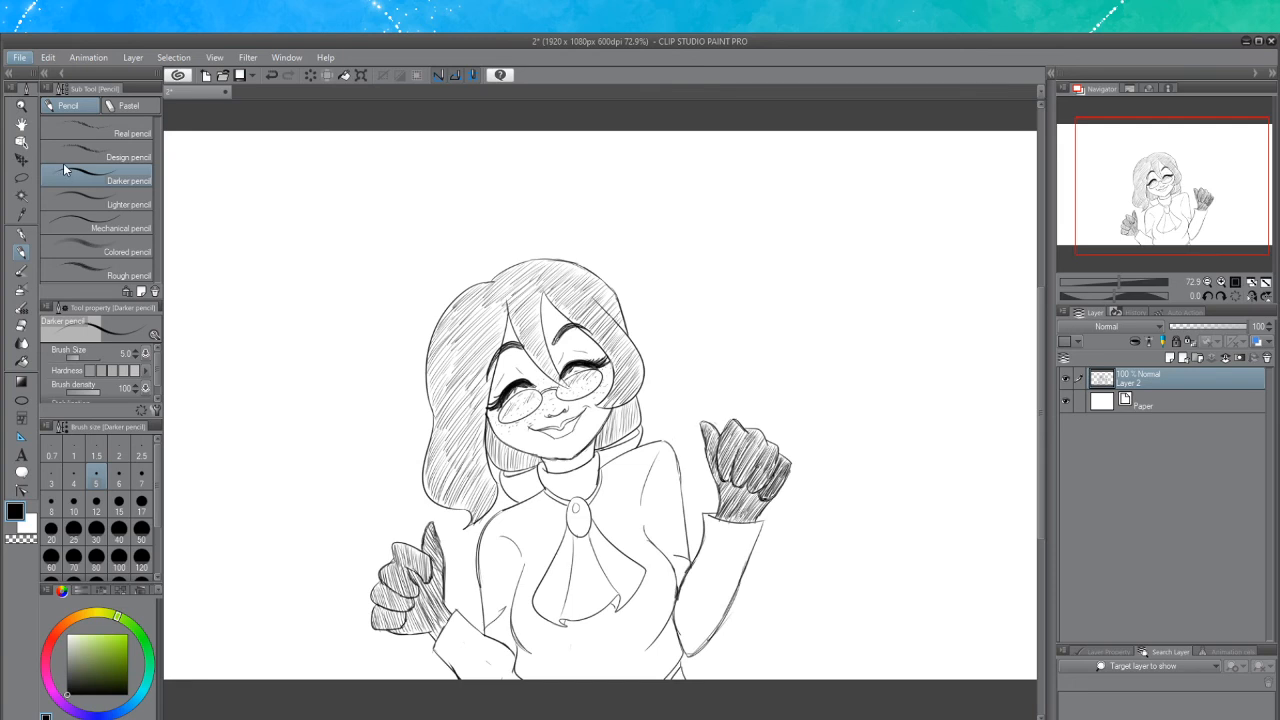
key(ctrl+s)
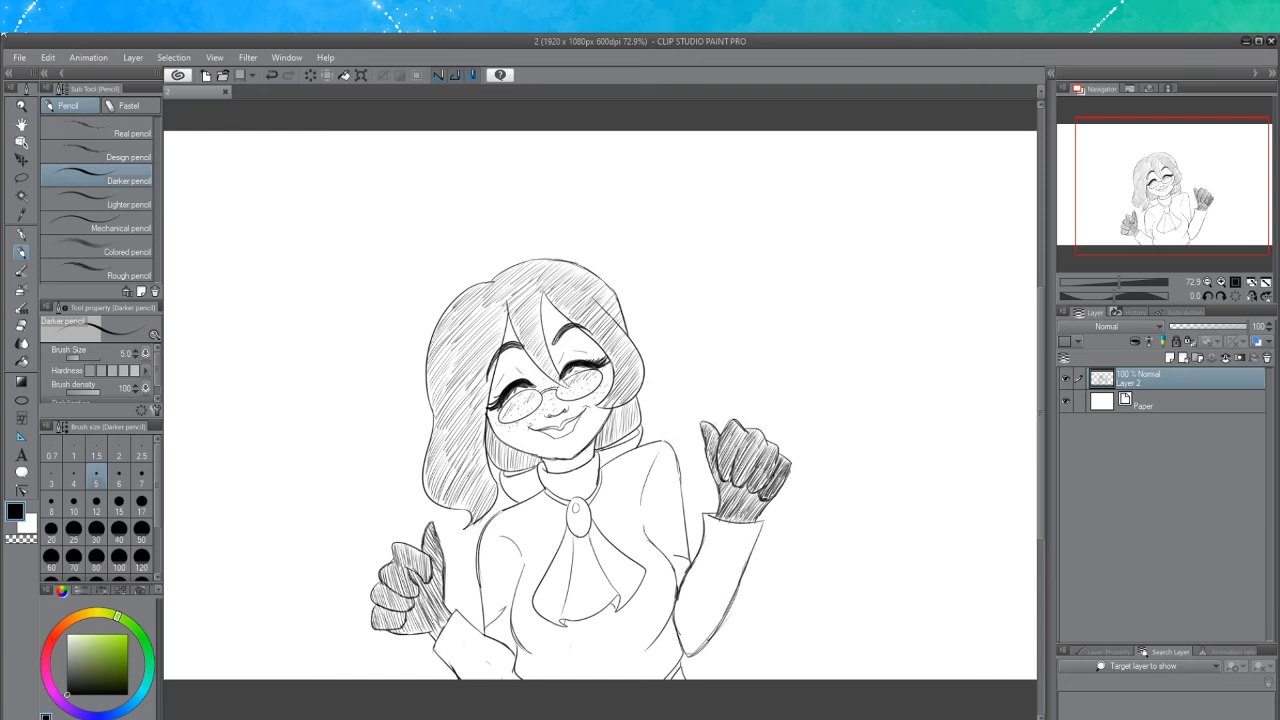
scroll(498, 447, up, 3)
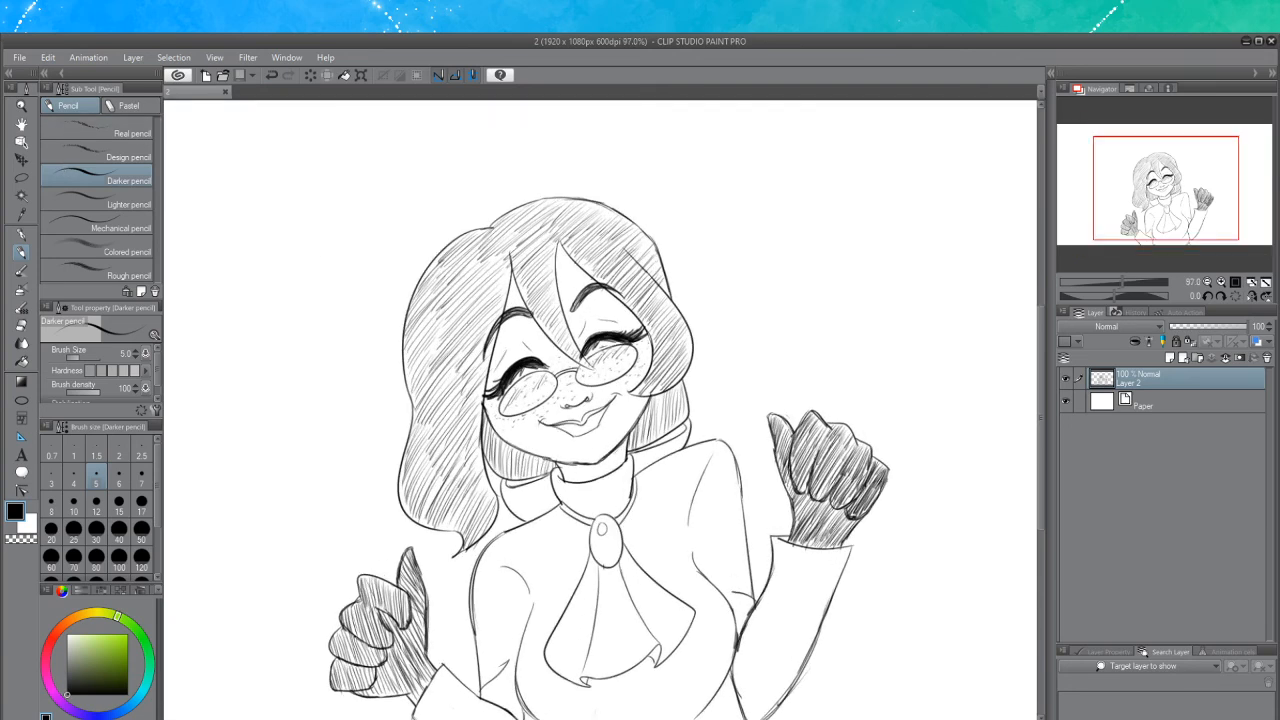
drag(1038, 401, 1039, 421)
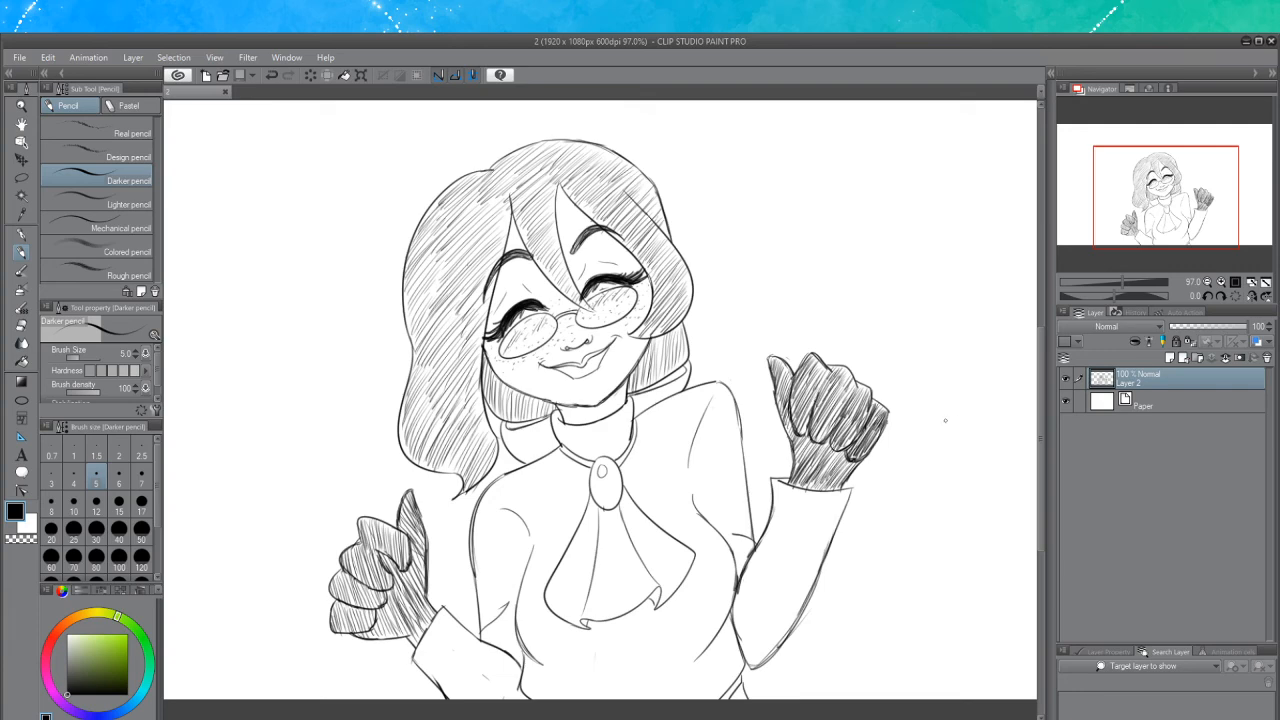
key(ctrl+minus)
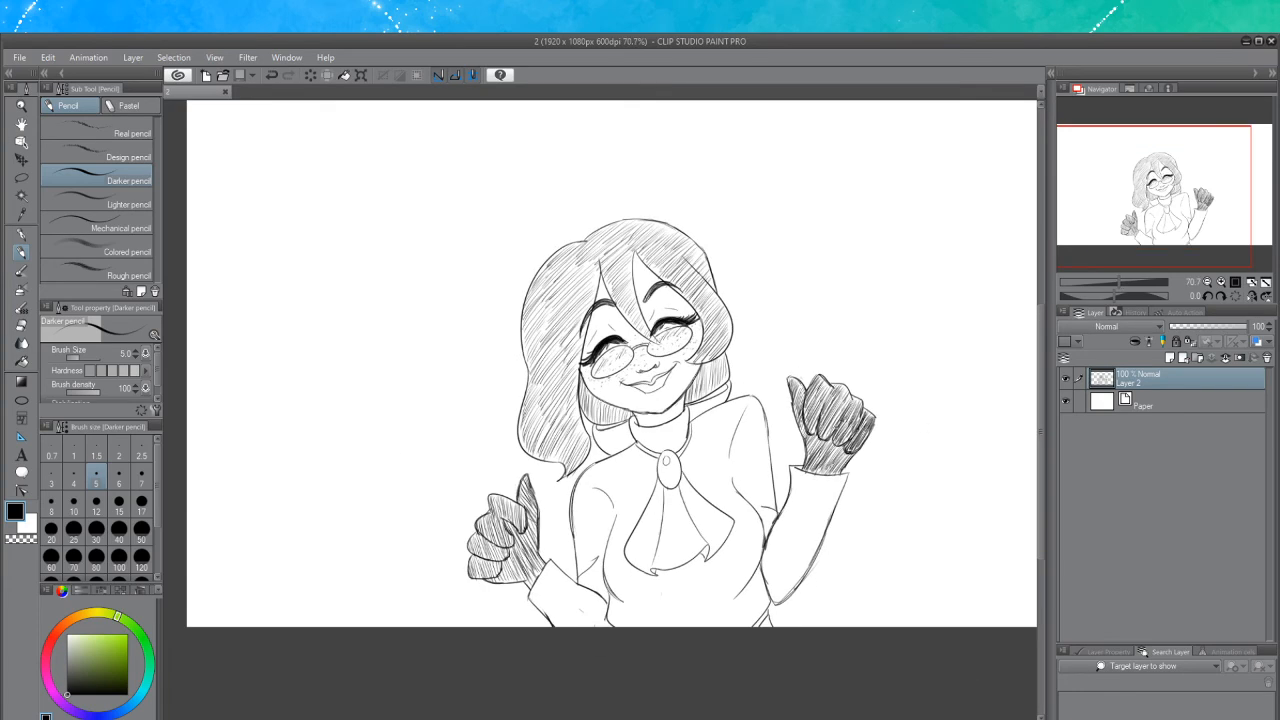
scroll(845, 418, up, 1)
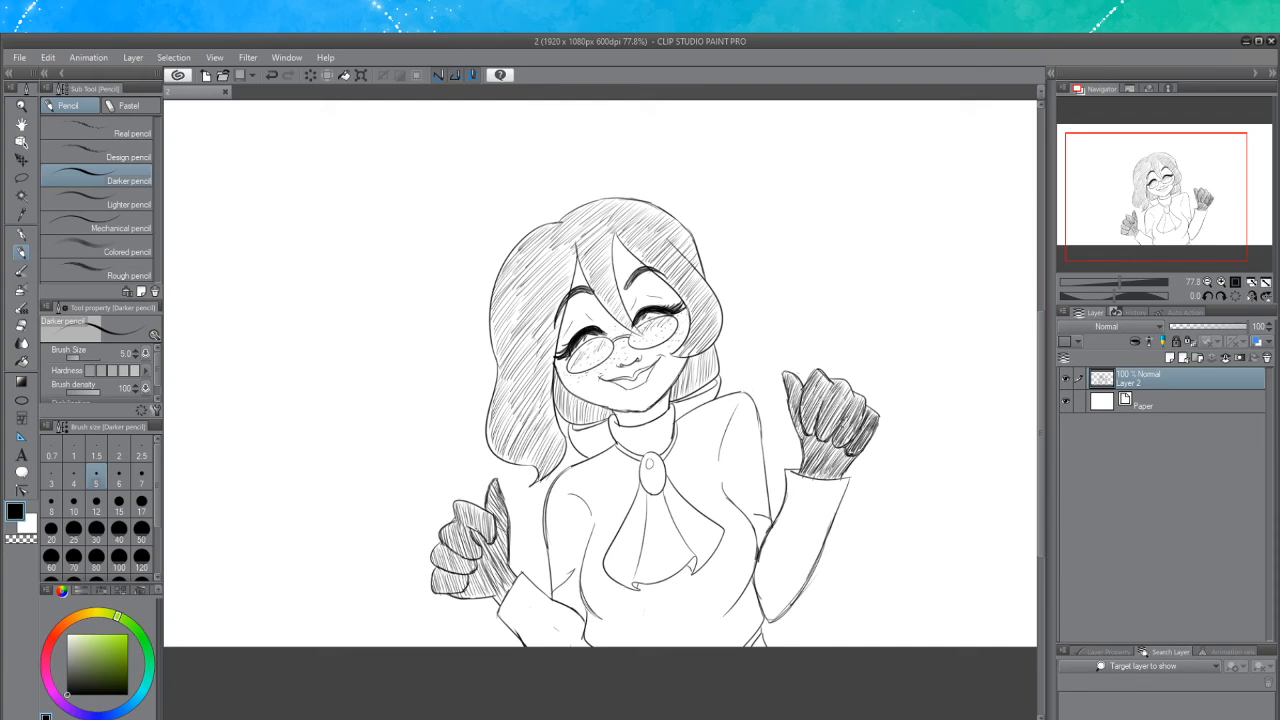
scroll(694, 448, up, 1)
scroll(694, 448, down, 2)
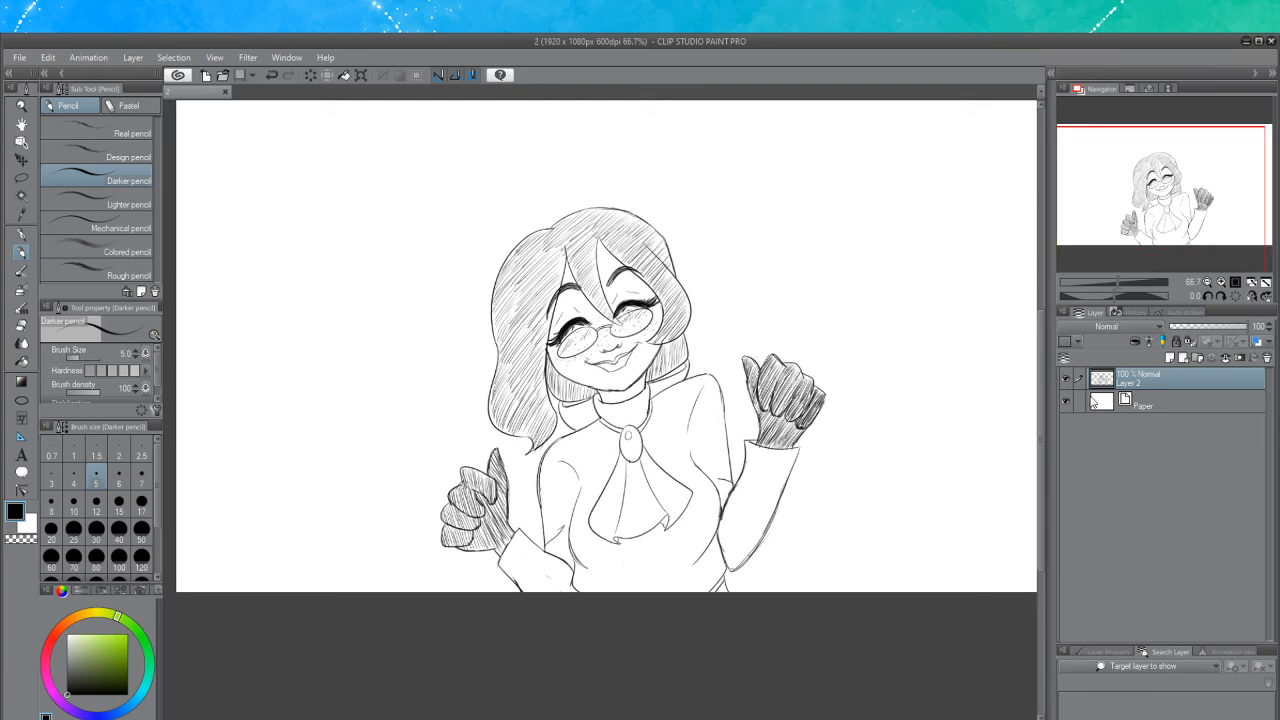
drag(1039, 429, 1040, 398)
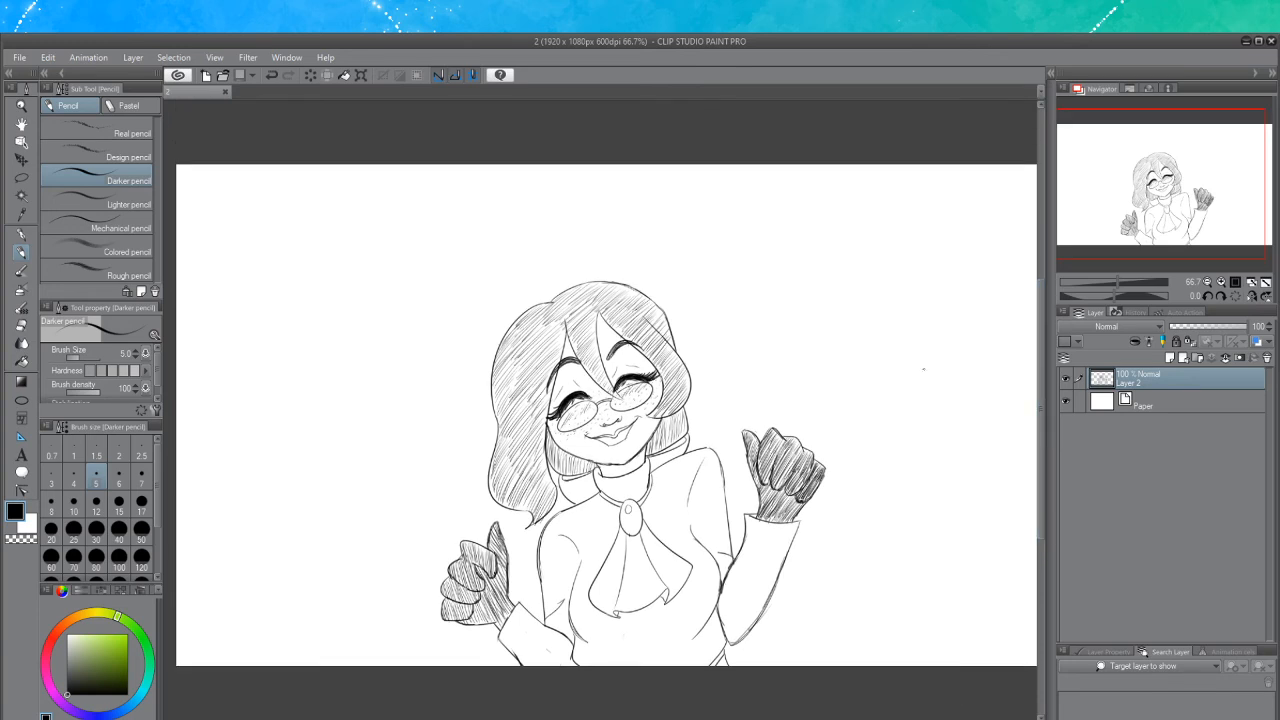
Draw a beamed double music note in the empty space above the character's left side
mouse_move(372, 321)
mouse_down()
mouse_move(358, 338)
mouse_move(385, 323)
mouse_move(356, 271)
mouse_move(396, 256)
mouse_move(421, 301)
mouse_up()
key(ctrl+z)
key(ctrl+z)
mouse_move(407, 251)
mouse_down()
mouse_move(425, 304)
mouse_move(384, 324)
mouse_up()
key(ctrl+z)
key(ctrl+z)
key(ctrl+z)
key(ctrl+z)
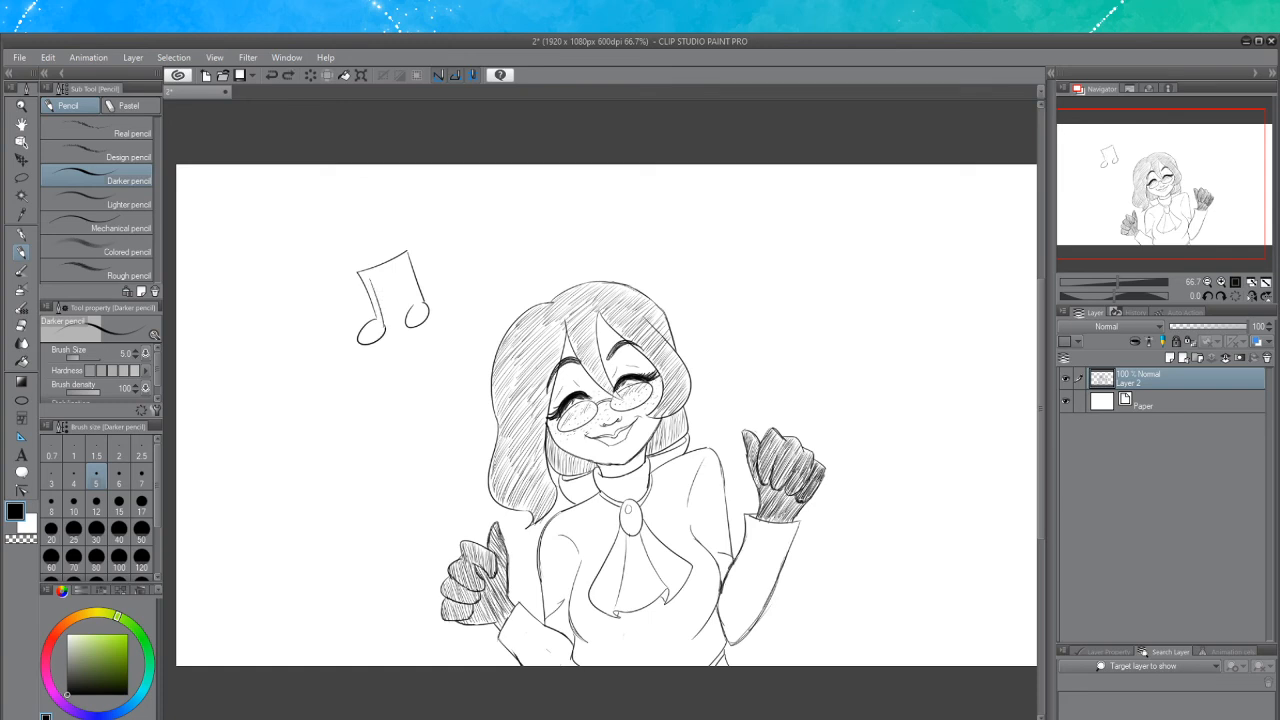
mouse_move(384, 272)
mouse_down()
mouse_move(402, 263)
mouse_move(414, 306)
mouse_up()
mouse_move(407, 252)
mouse_down()
mouse_move(415, 243)
mouse_move(412, 274)
mouse_up()
Tidy the top of the double note's stem with the eraser
click(22, 326)
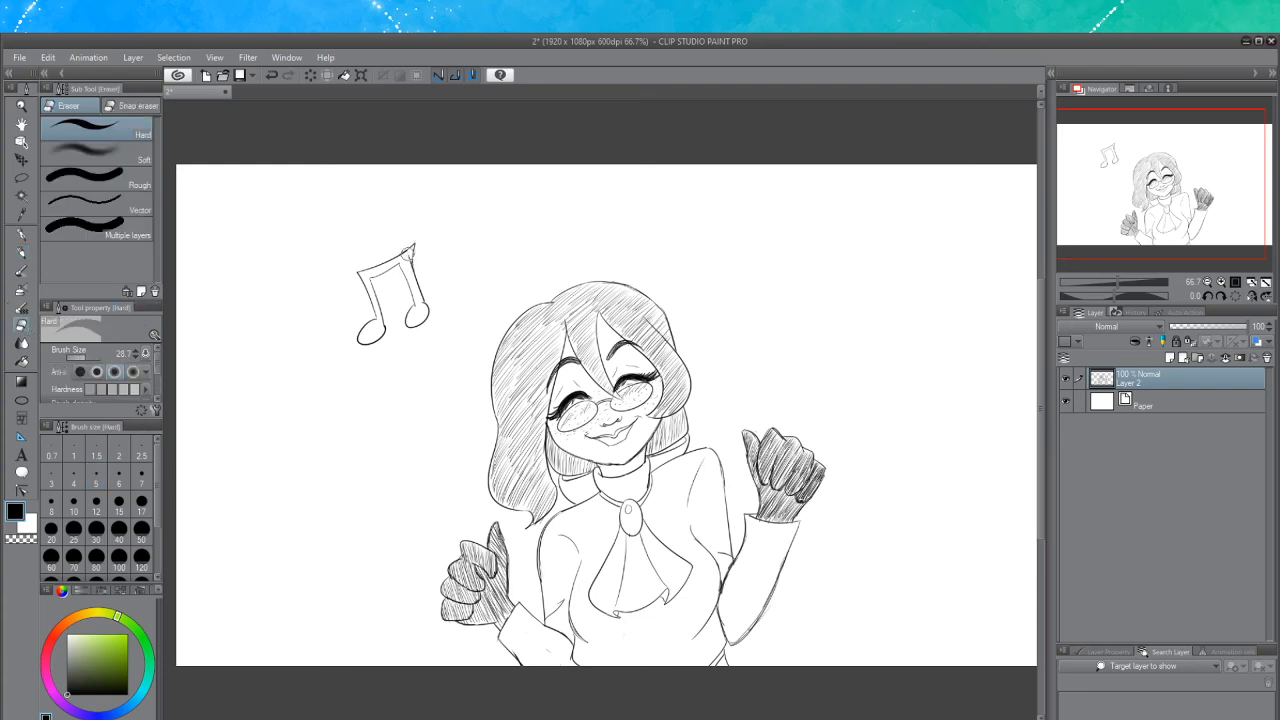
drag(407, 254, 399, 251)
click(20, 252)
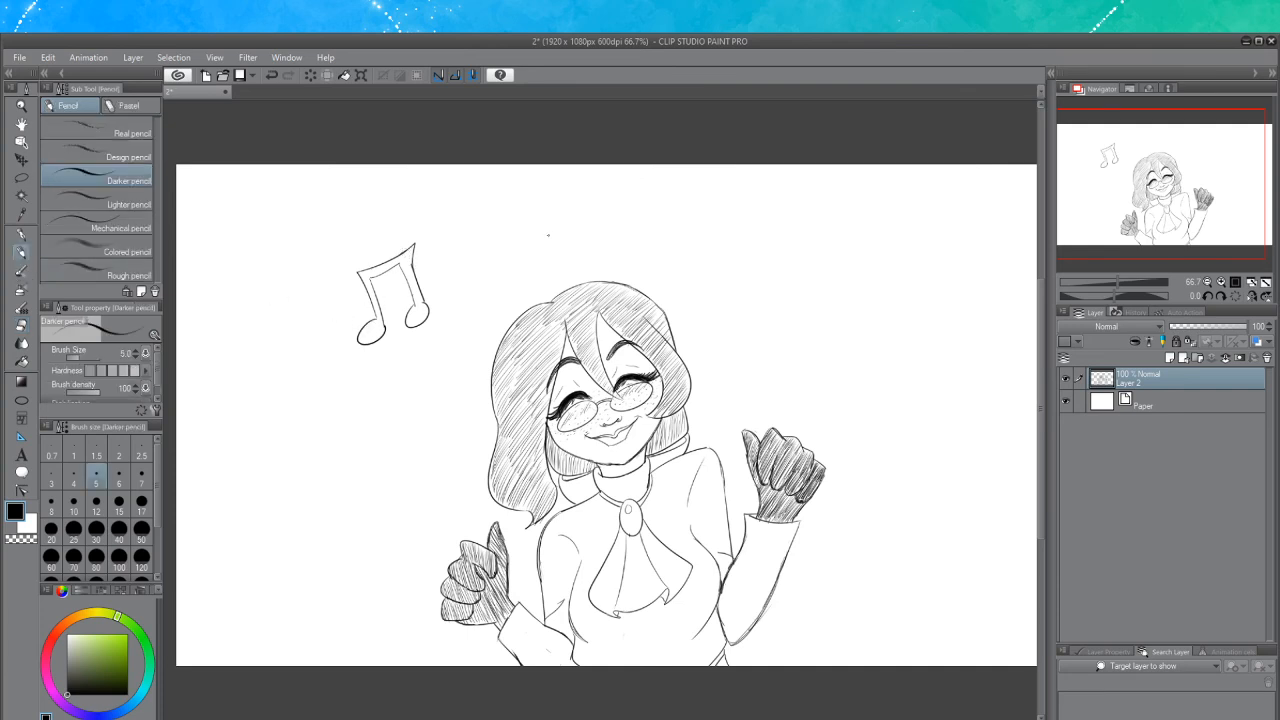
drag(402, 264, 413, 300)
key(ctrl+z)
click(21, 325)
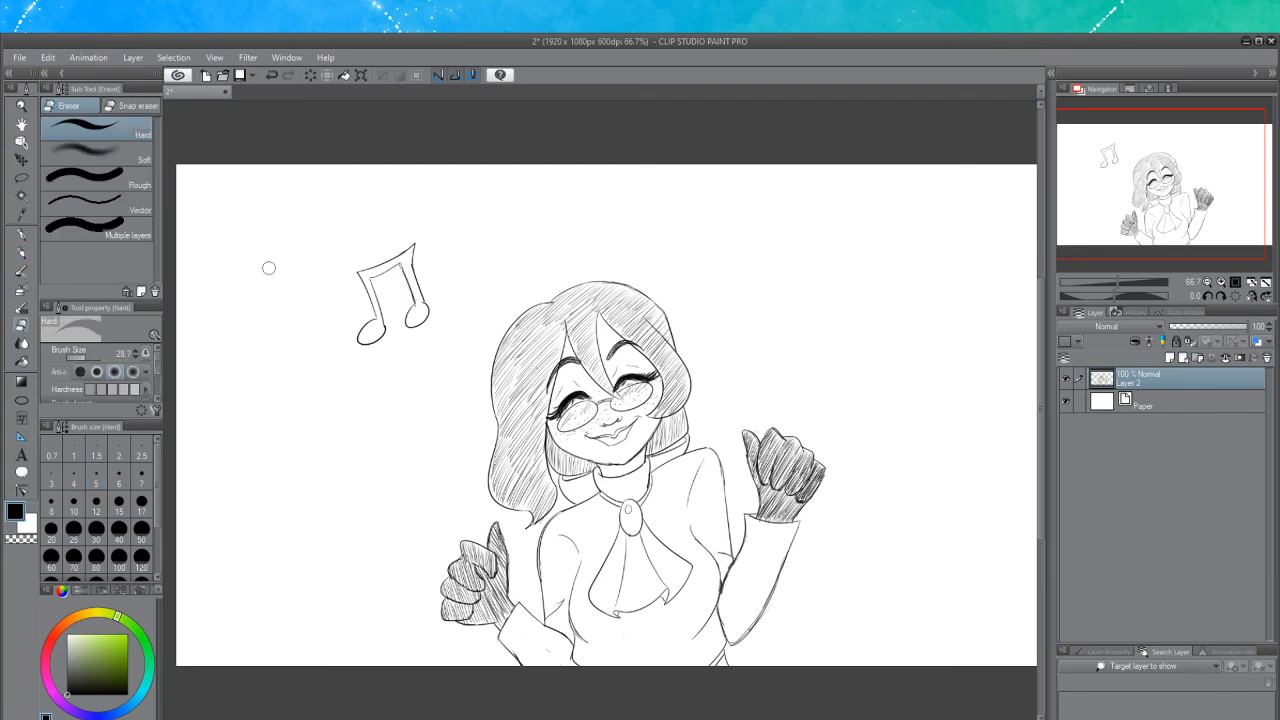
click(20, 252)
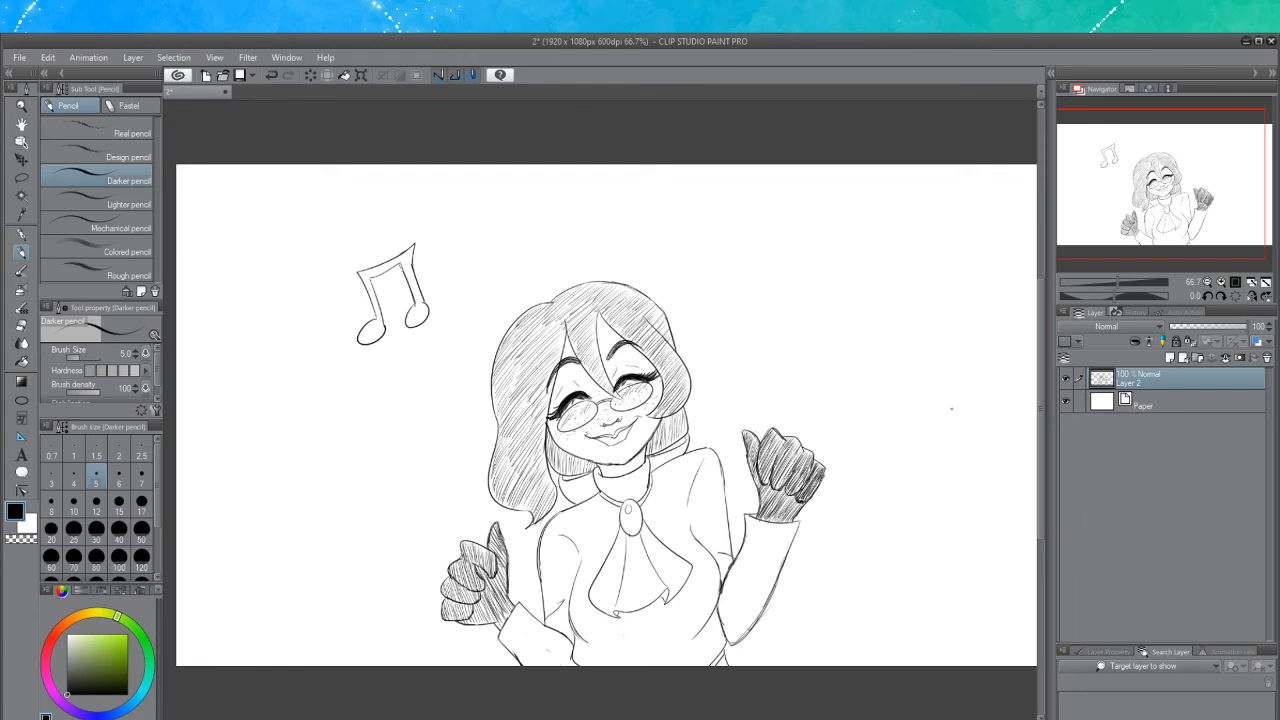
Draw a single eighth note above the character's right side
scroll(959, 414, up, 1)
scroll(962, 406, down, 1)
mouse_move(733, 254)
mouse_down()
mouse_move(712, 262)
mouse_move(722, 289)
mouse_move(718, 265)
mouse_move(748, 279)
mouse_move(738, 200)
mouse_up()
key(ctrl+z)
key(ctrl+z)
mouse_move(737, 262)
mouse_down()
mouse_move(738, 212)
mouse_move(797, 200)
mouse_move(742, 219)
mouse_move(753, 219)
mouse_move(748, 282)
mouse_up()
key(ctrl+z)
key(ctrl+z)
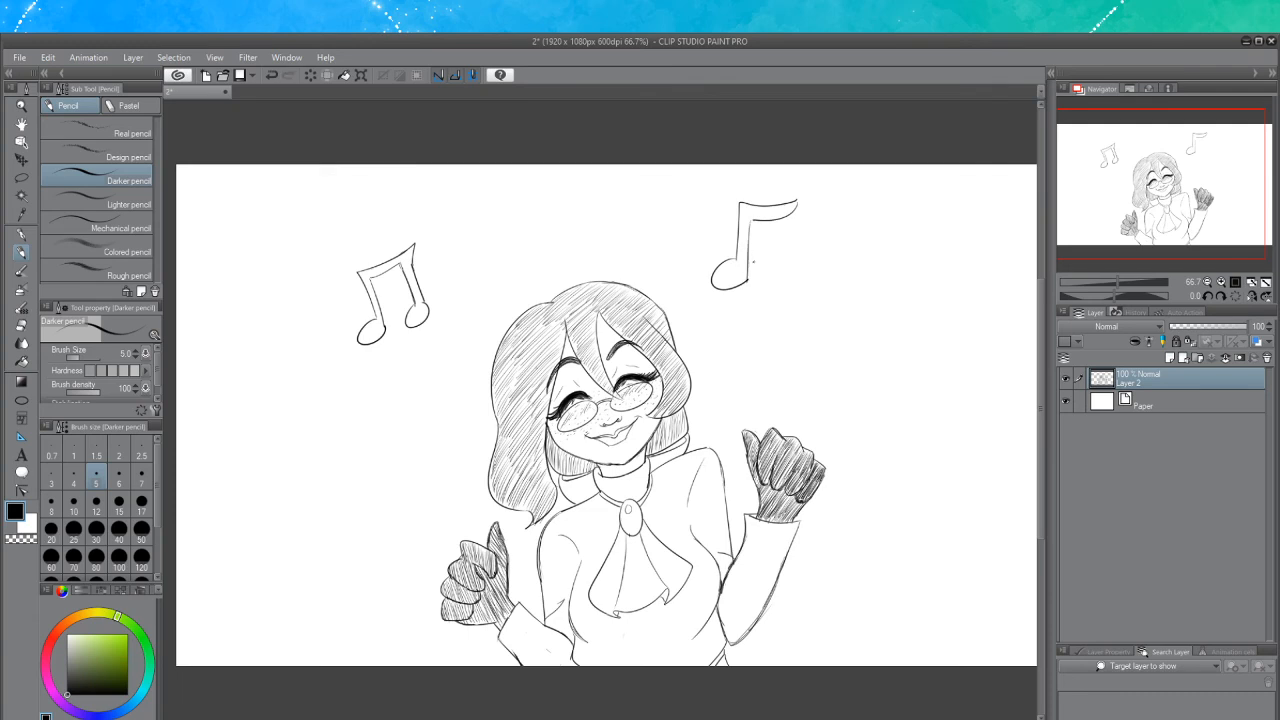
key(ctrl+z)
drag(753, 220, 744, 280)
key(ctrl+z)
drag(751, 226, 744, 278)
key(ctrl+z)
drag(749, 222, 744, 279)
key(e)
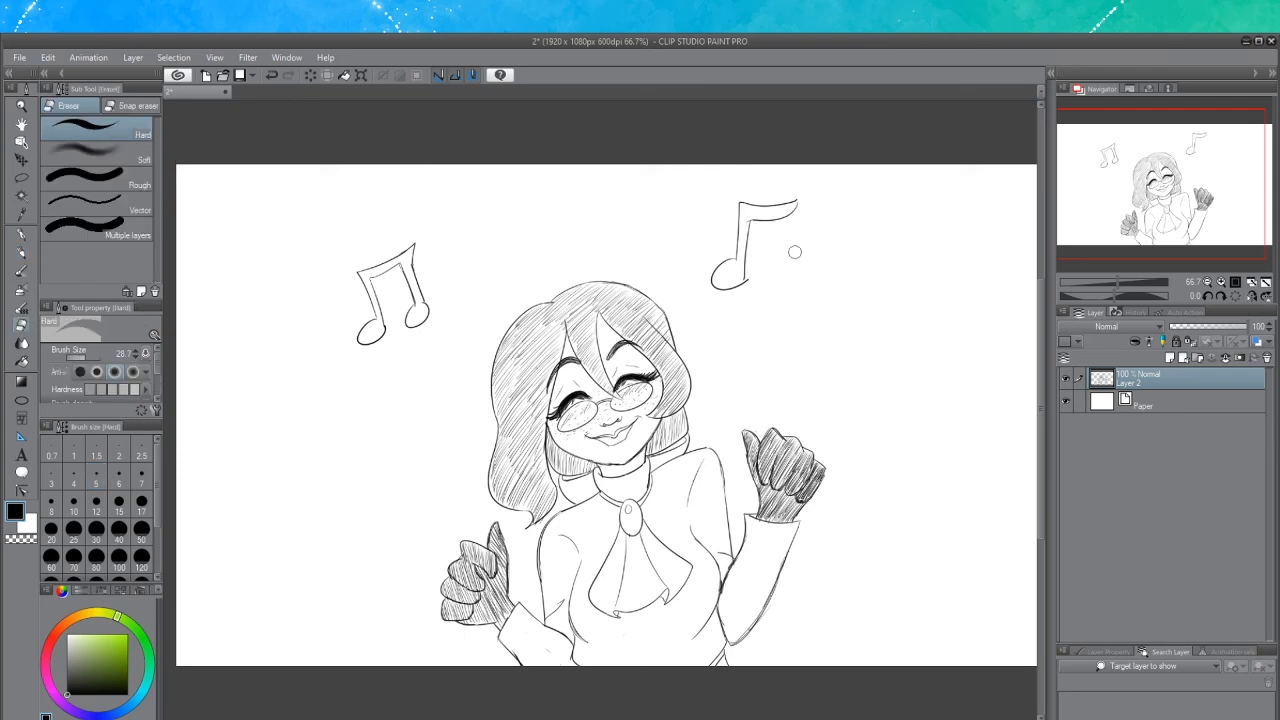
drag(748, 278, 744, 275)
click(28, 252)
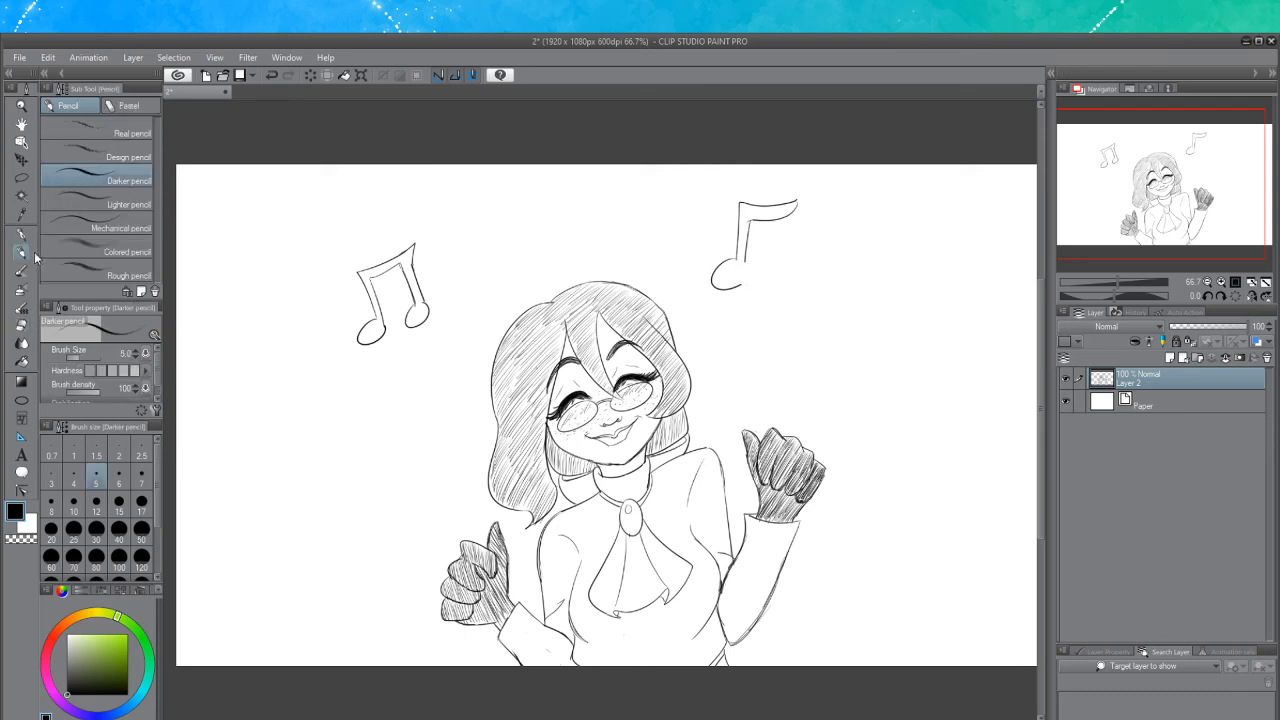
Redraw the eighth note's flag, reworking it with several undos
mouse_move(747, 262)
mouse_down()
mouse_move(734, 287)
mouse_move(748, 263)
mouse_up()
key(ctrl+z)
key(ctrl+z)
key(ctrl+z)
click(21, 325)
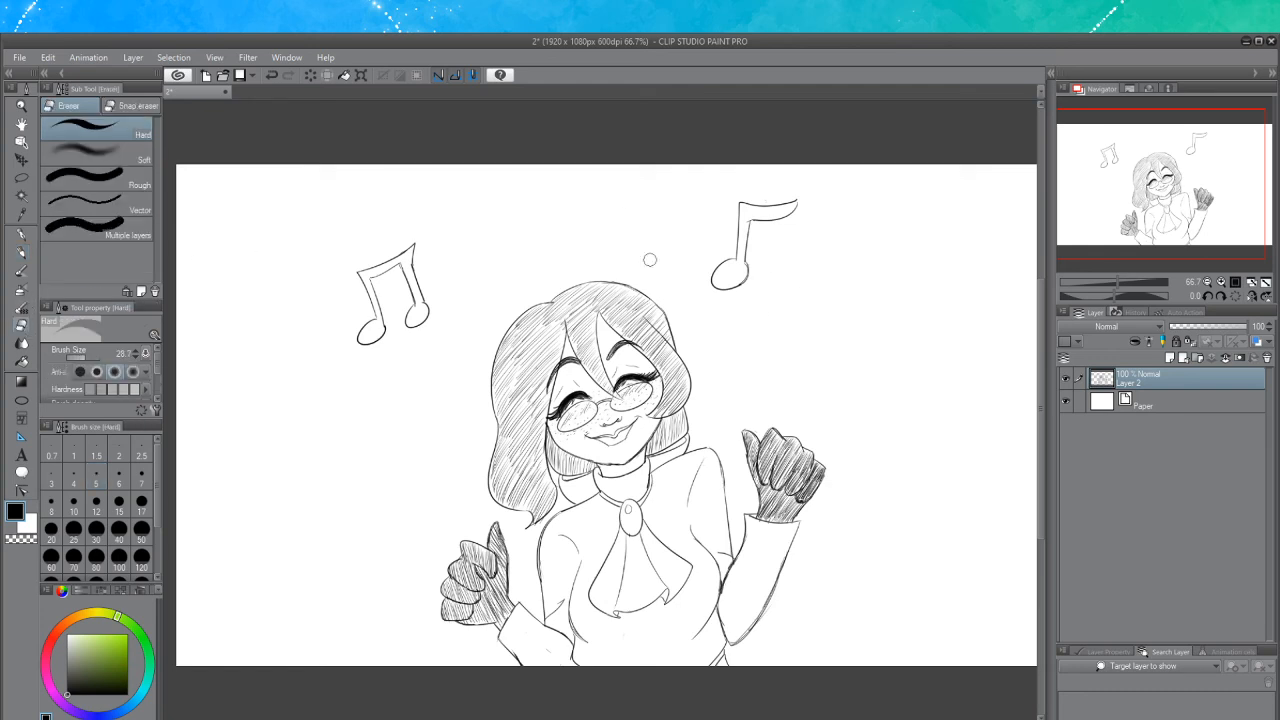
mouse_move(755, 220)
mouse_down()
mouse_move(797, 208)
mouse_move(752, 219)
mouse_up()
click(22, 253)
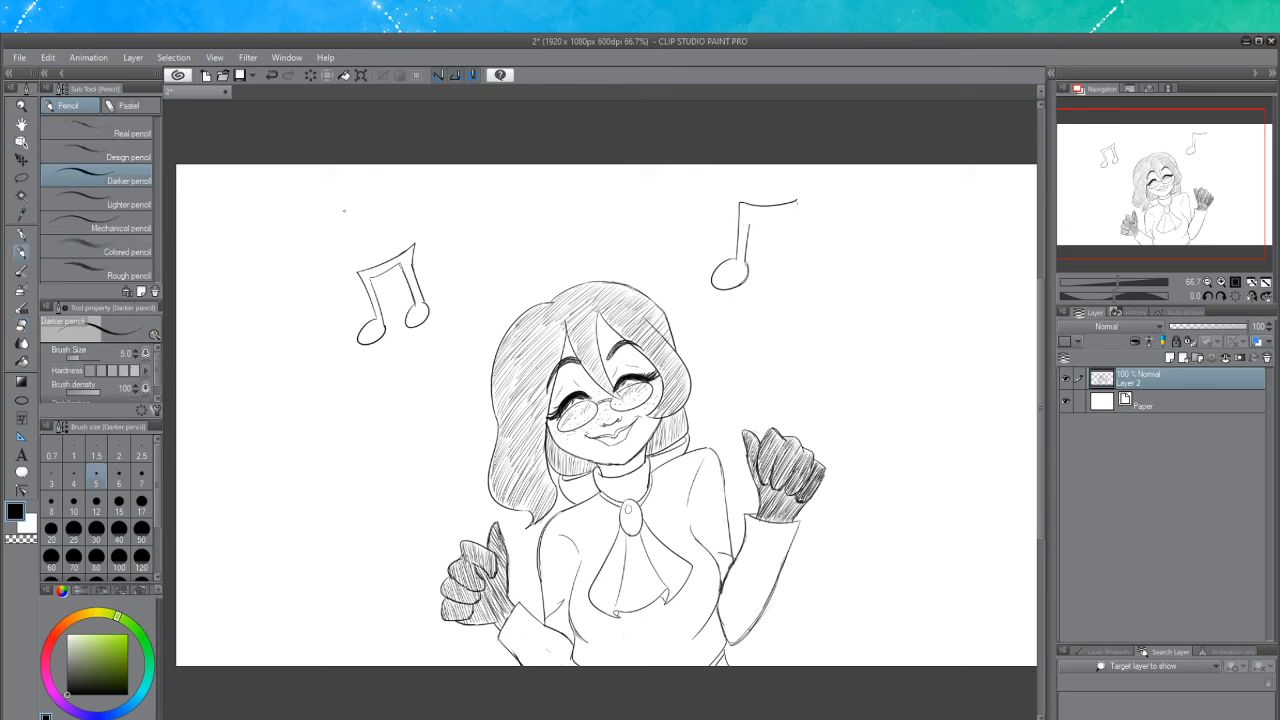
key(ctrl+z)
drag(753, 215, 796, 201)
key(ctrl+z)
key(ctrl+z)
key(ctrl+z)
drag(764, 215, 797, 201)
key(ctrl+z)
key(ctrl+z)
key(ctrl+z)
Hatch the heads and beam of the double note
scroll(435, 514, up, 5)
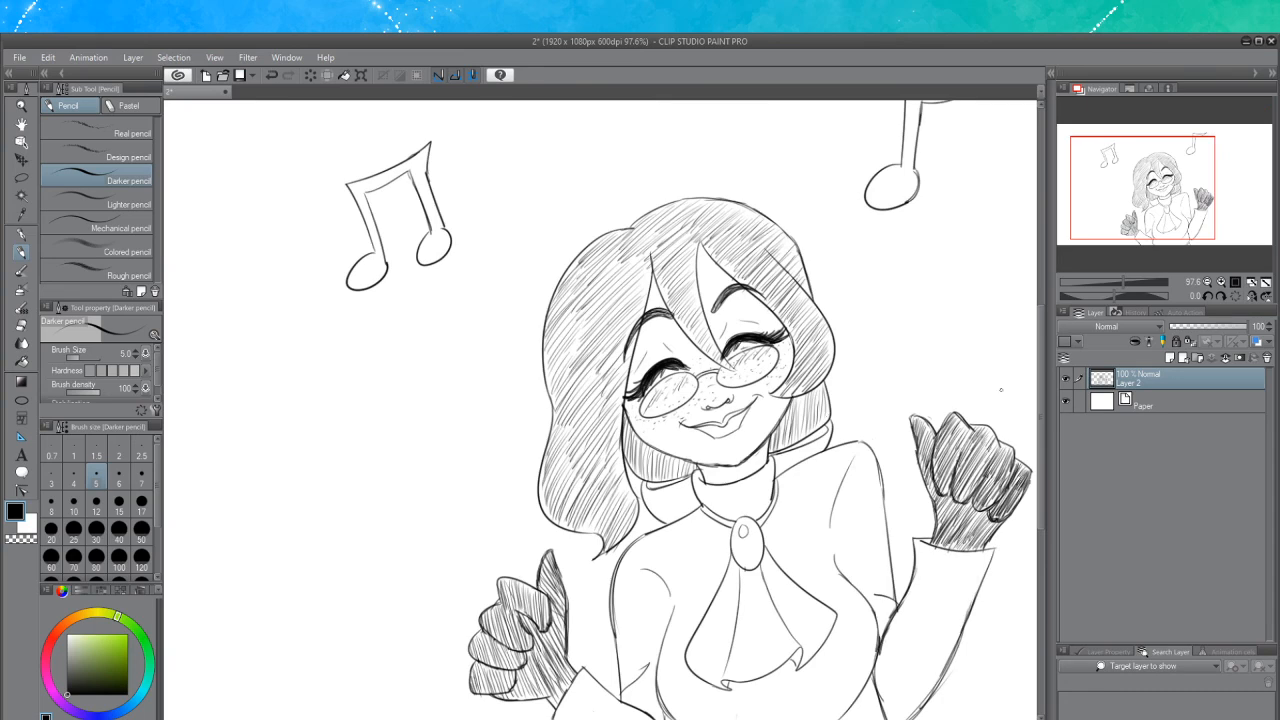
drag(1039, 365, 1037, 311)
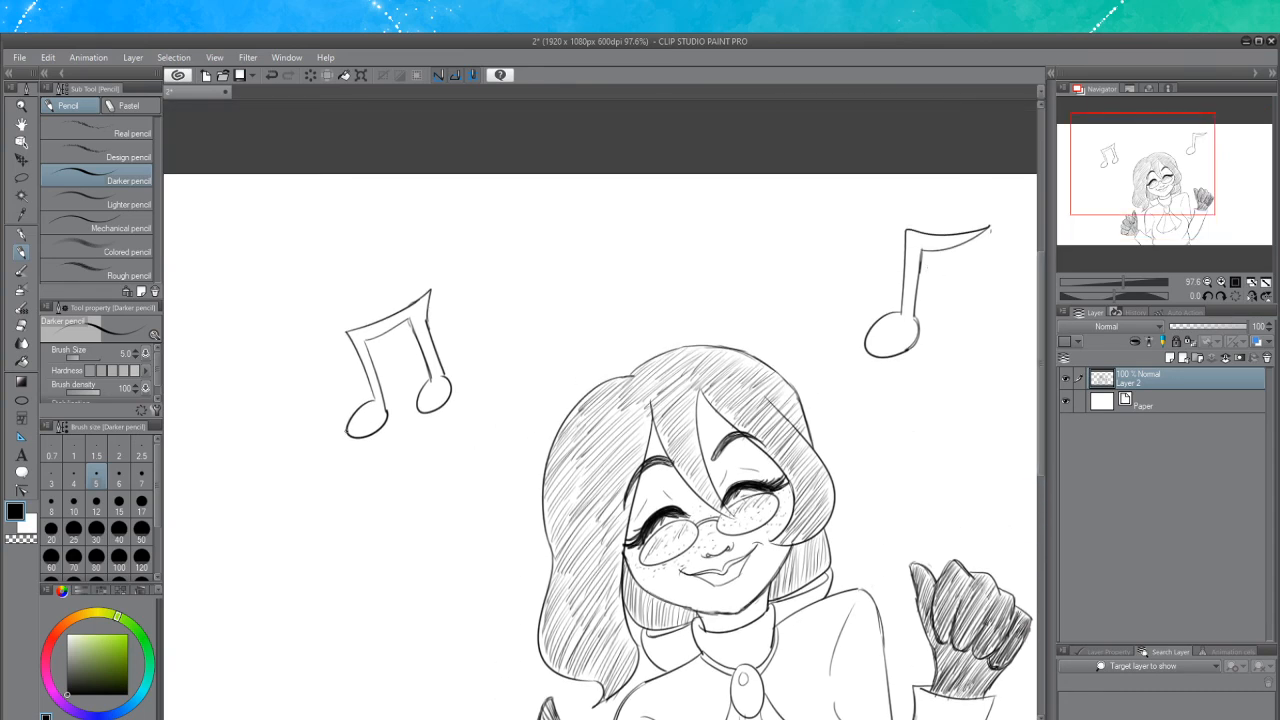
drag(350, 435, 378, 405)
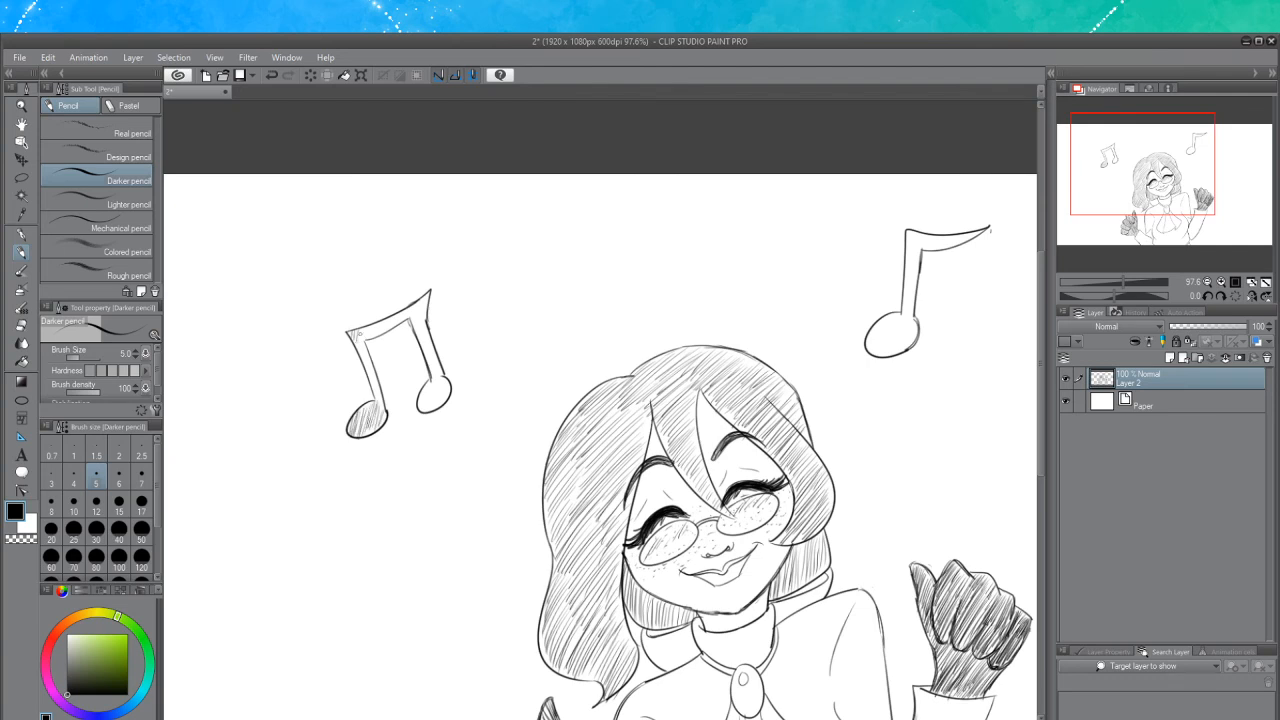
drag(356, 332, 364, 352)
drag(378, 334, 427, 300)
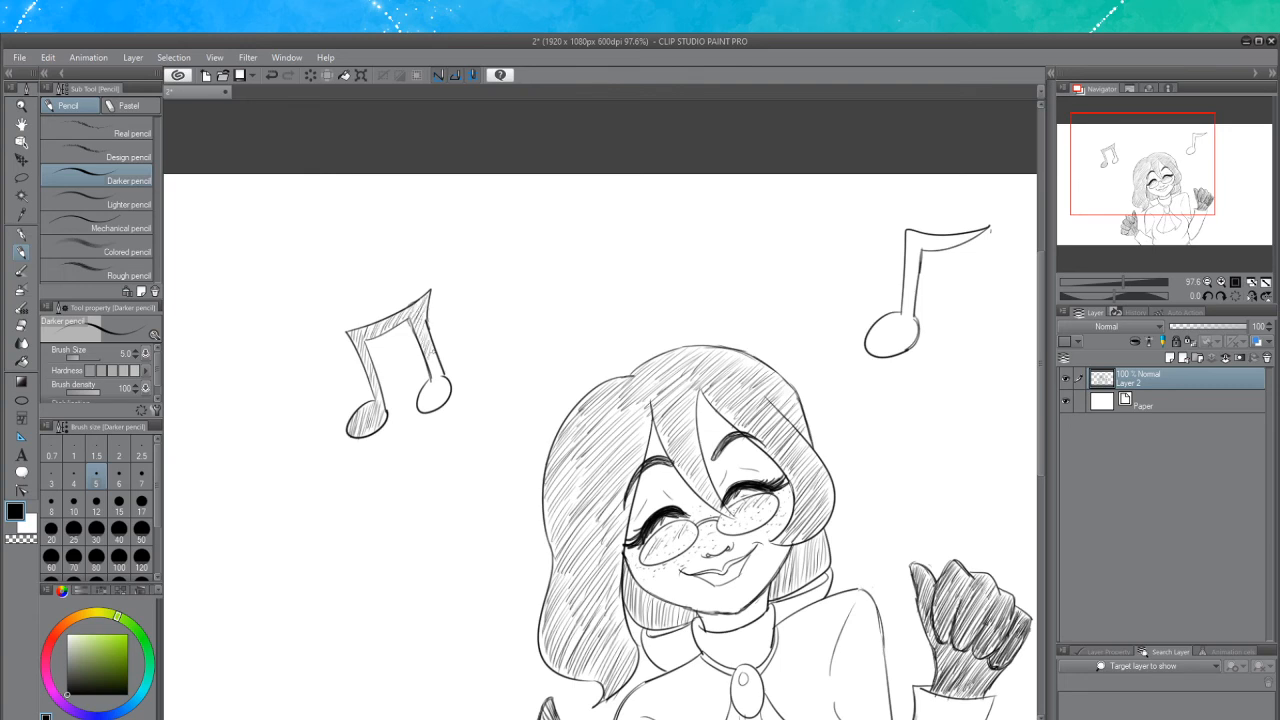
drag(418, 408, 435, 378)
mouse_move(418, 410)
mouse_down()
mouse_move(429, 386)
mouse_move(451, 380)
mouse_move(441, 365)
mouse_up()
Hatch the head, stem and flag of the eighth note
scroll(600, 410, right, 5)
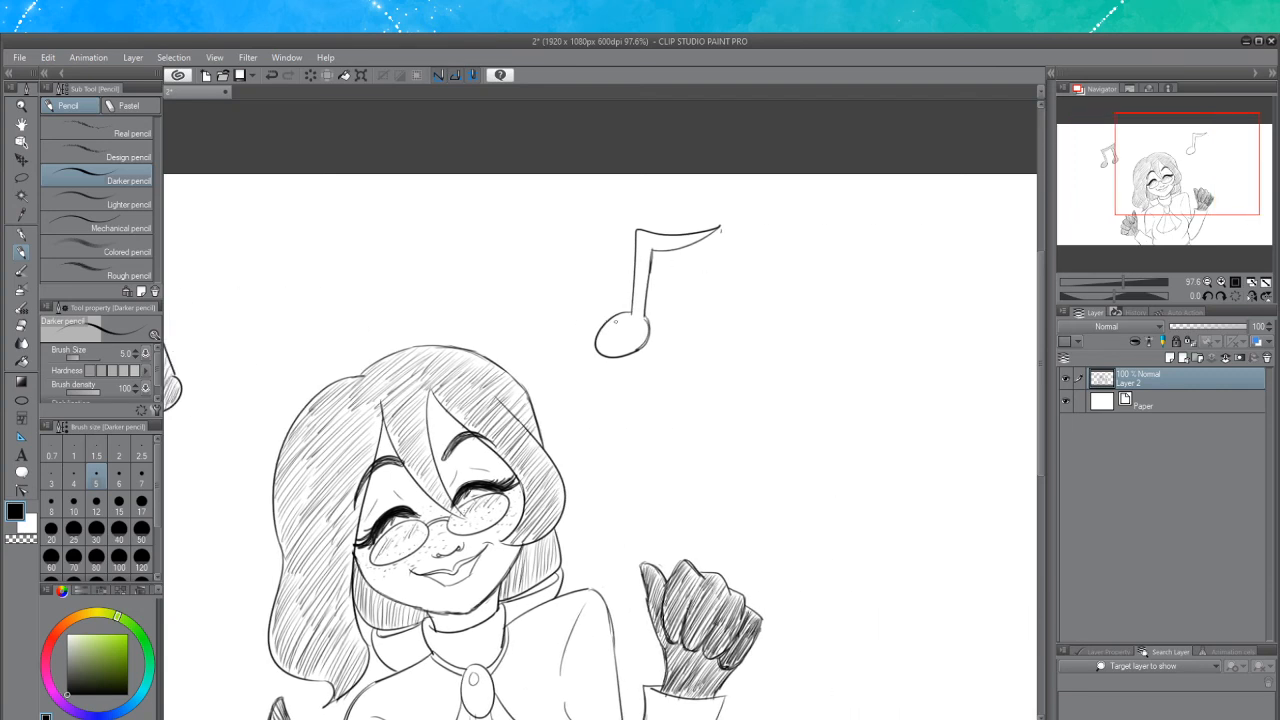
drag(598, 343, 628, 314)
mouse_move(616, 352)
mouse_down()
mouse_move(636, 311)
mouse_move(630, 326)
mouse_up()
mouse_move(620, 346)
mouse_down()
mouse_move(639, 313)
mouse_move(630, 338)
mouse_up()
drag(628, 349, 644, 334)
mouse_move(633, 339)
mouse_down()
mouse_move(649, 262)
mouse_move(631, 288)
mouse_move(650, 245)
mouse_move(638, 236)
mouse_move(633, 254)
mouse_move(640, 236)
mouse_move(674, 248)
mouse_up()
key(ctrl+z)
key(ctrl+z)
drag(694, 234, 690, 246)
drag(714, 229, 664, 249)
drag(680, 233, 658, 249)
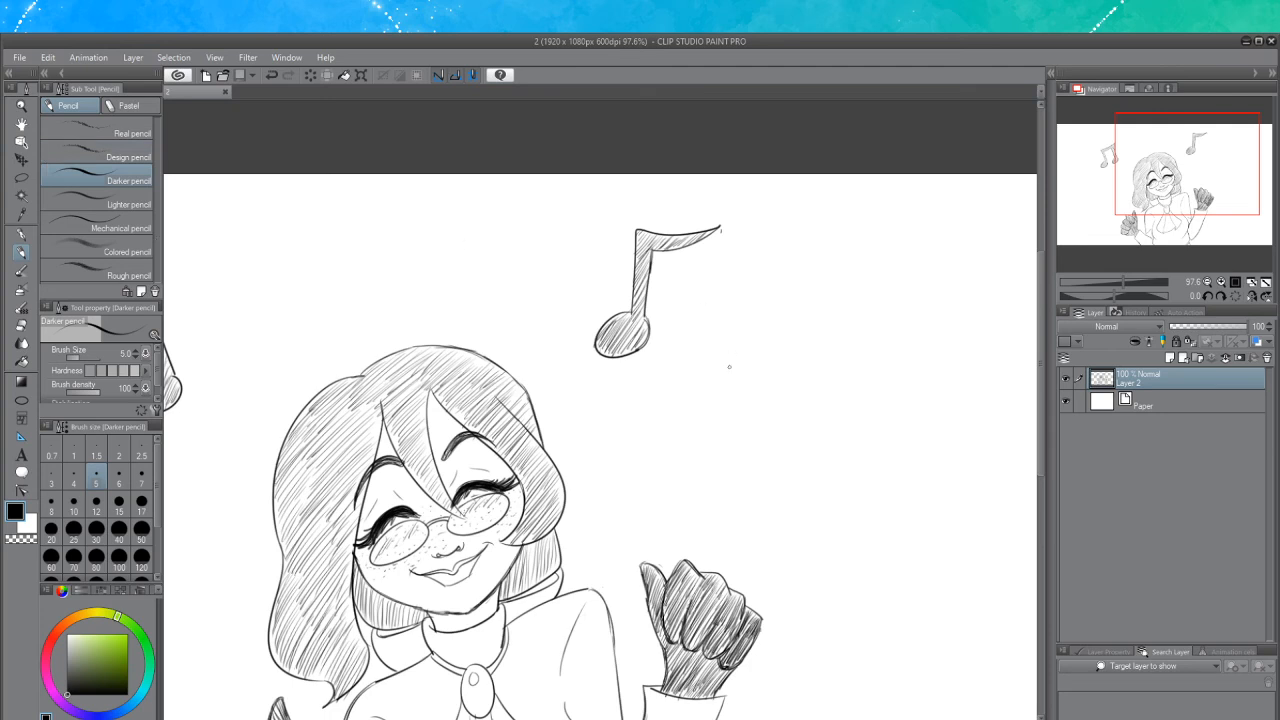
Erase a stray mark at the tip of the eighth note's flag
scroll(729, 367, down, 1)
click(21, 327)
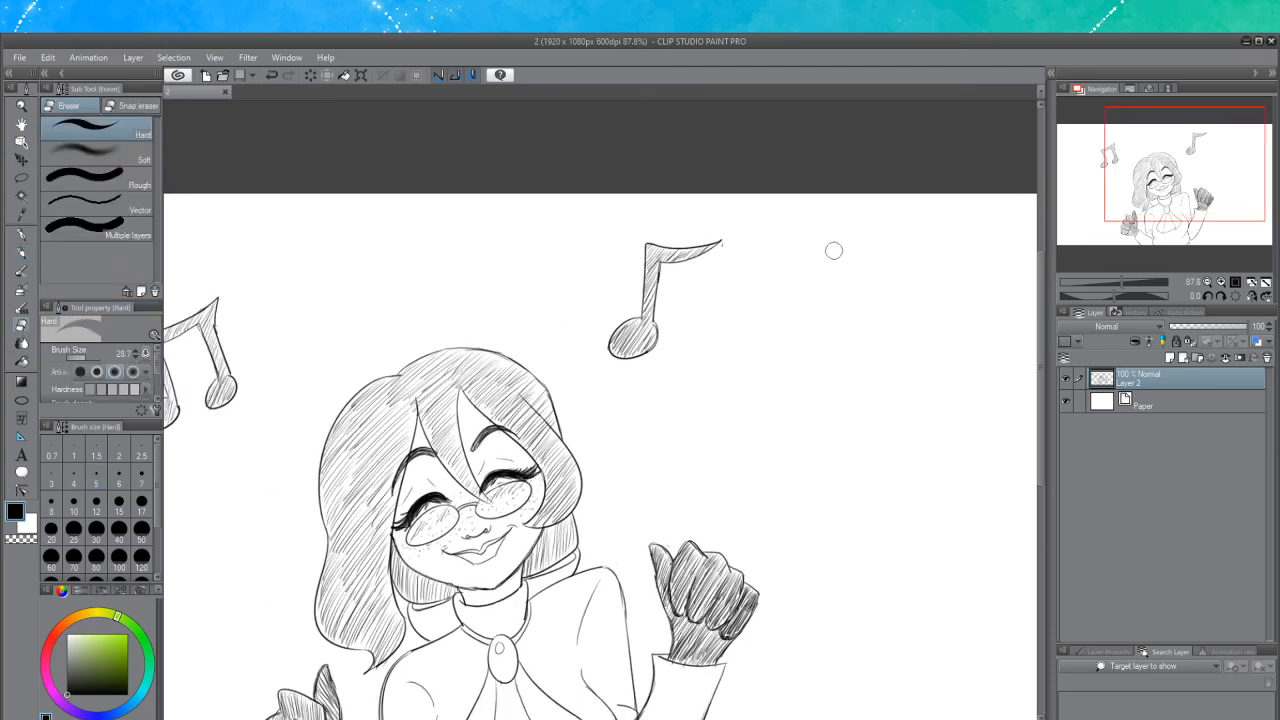
click(723, 247)
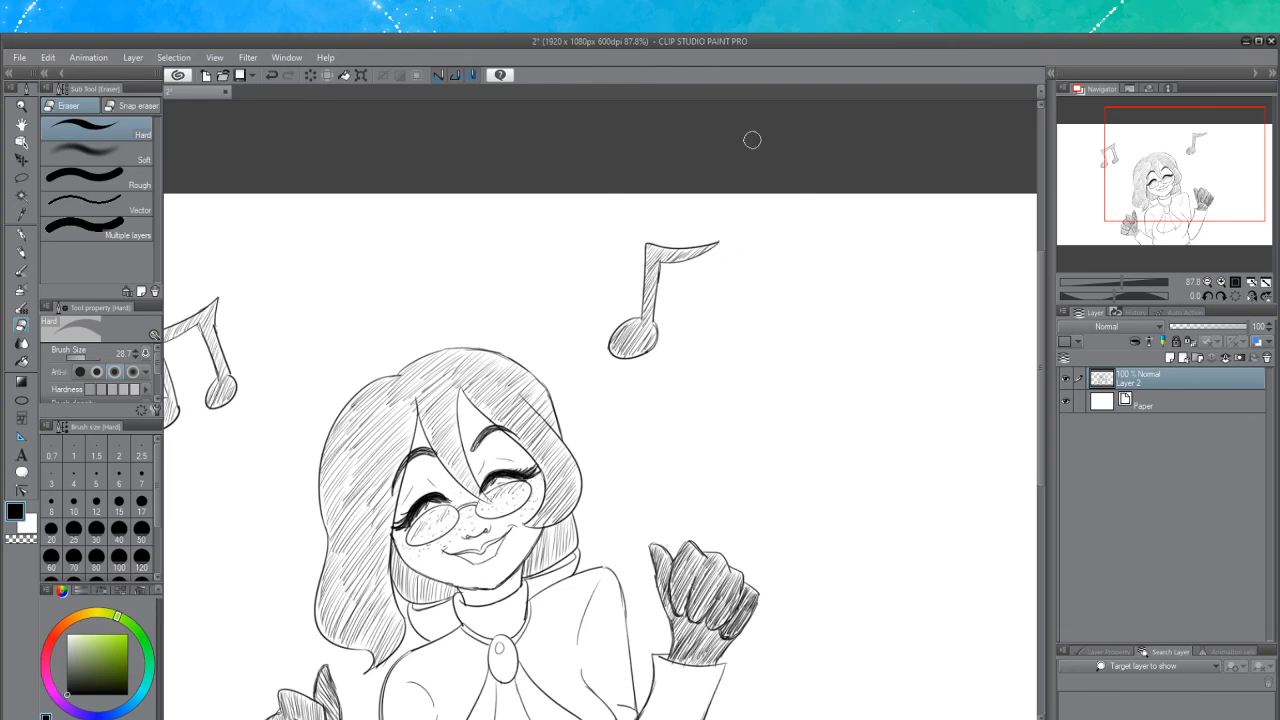
scroll(446, 297, down, 4)
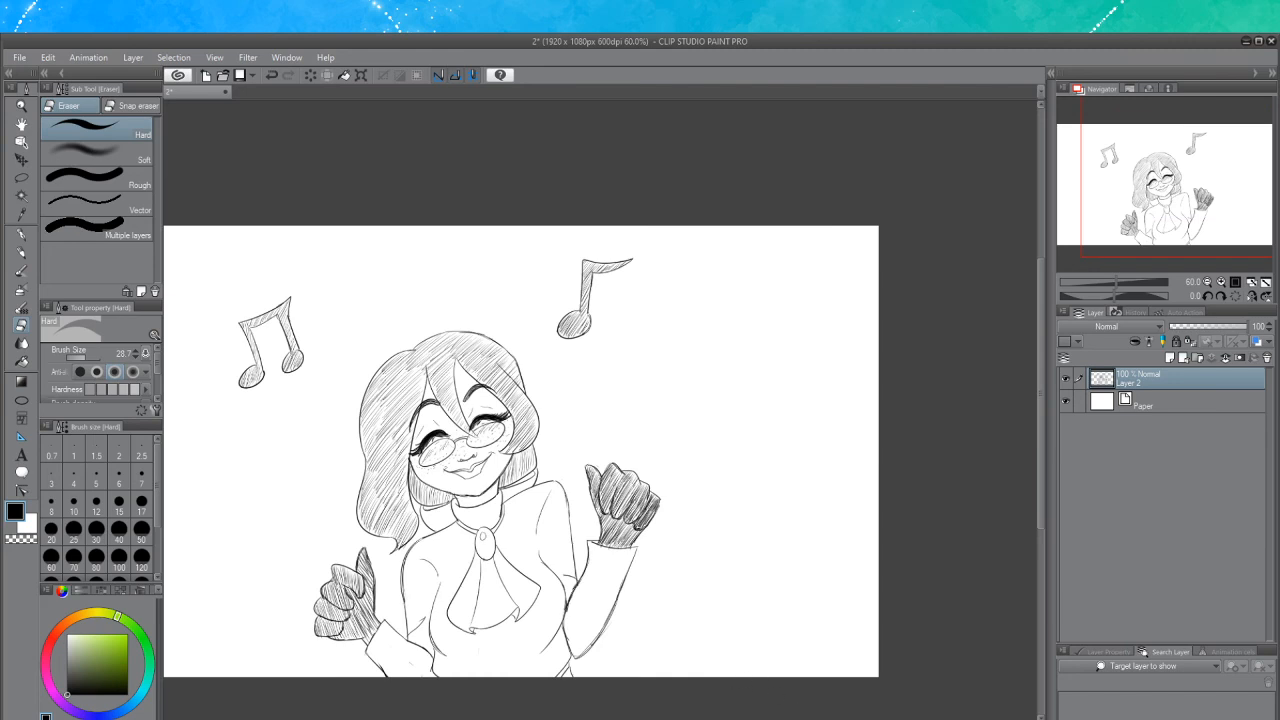
drag(810, 719, 761, 717)
click(18, 59)
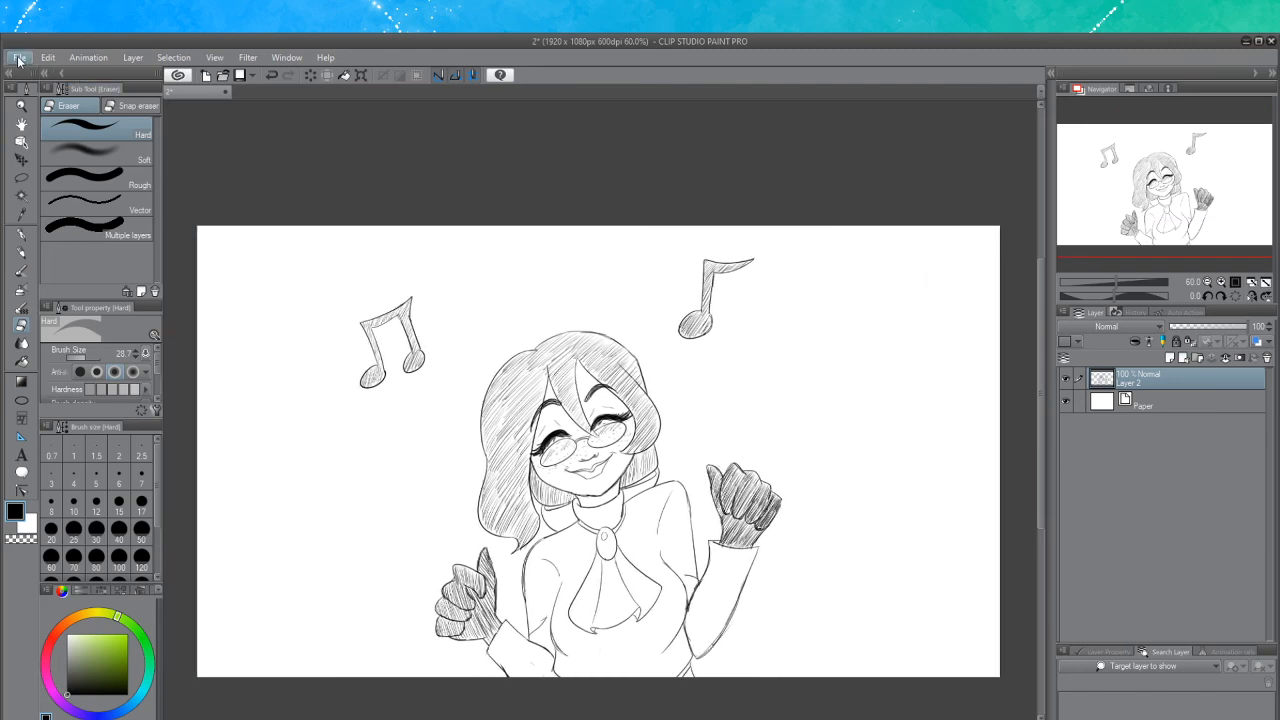
Save the drawing and lasso-select the torso and both fists below the head
click(49, 166)
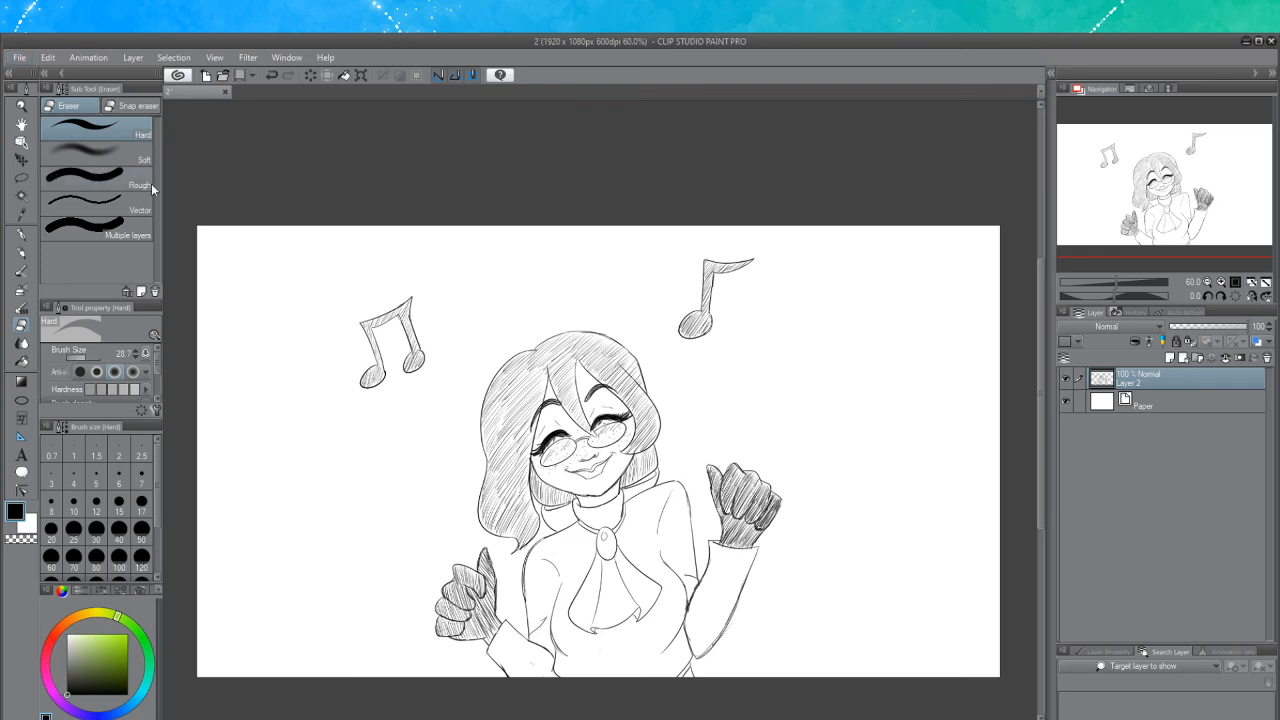
click(22, 178)
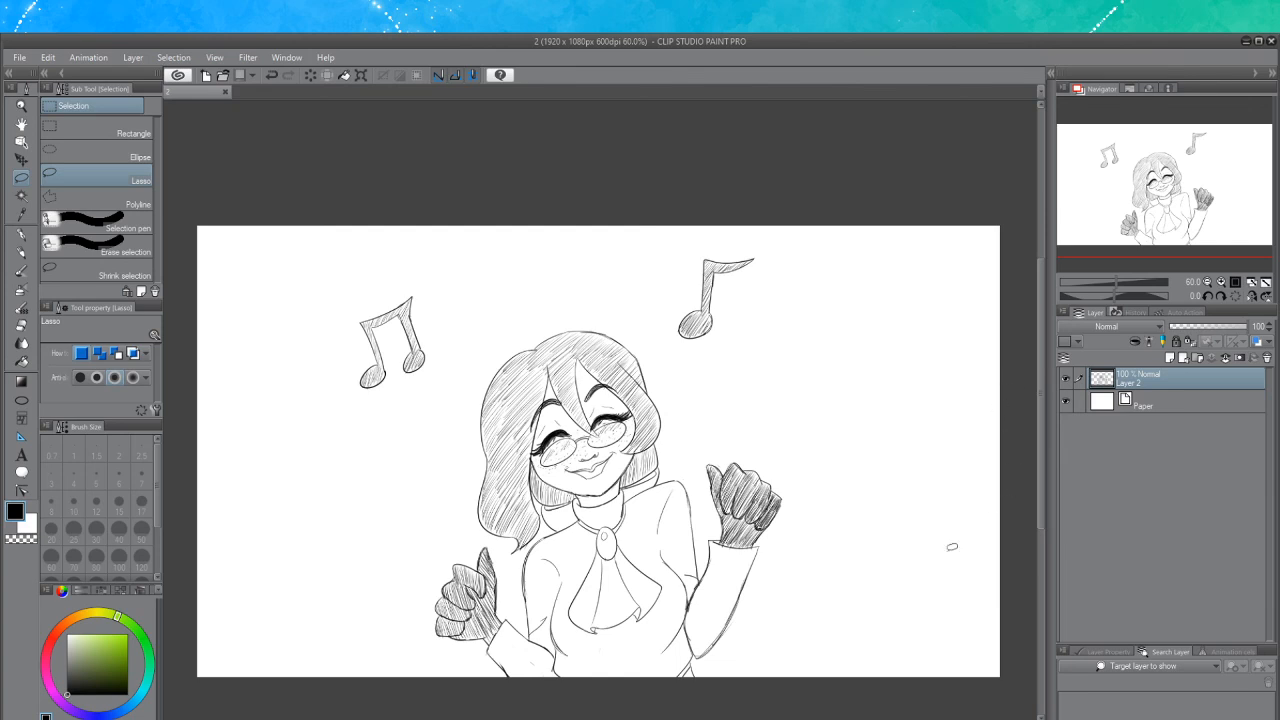
scroll(847, 523, up, 1)
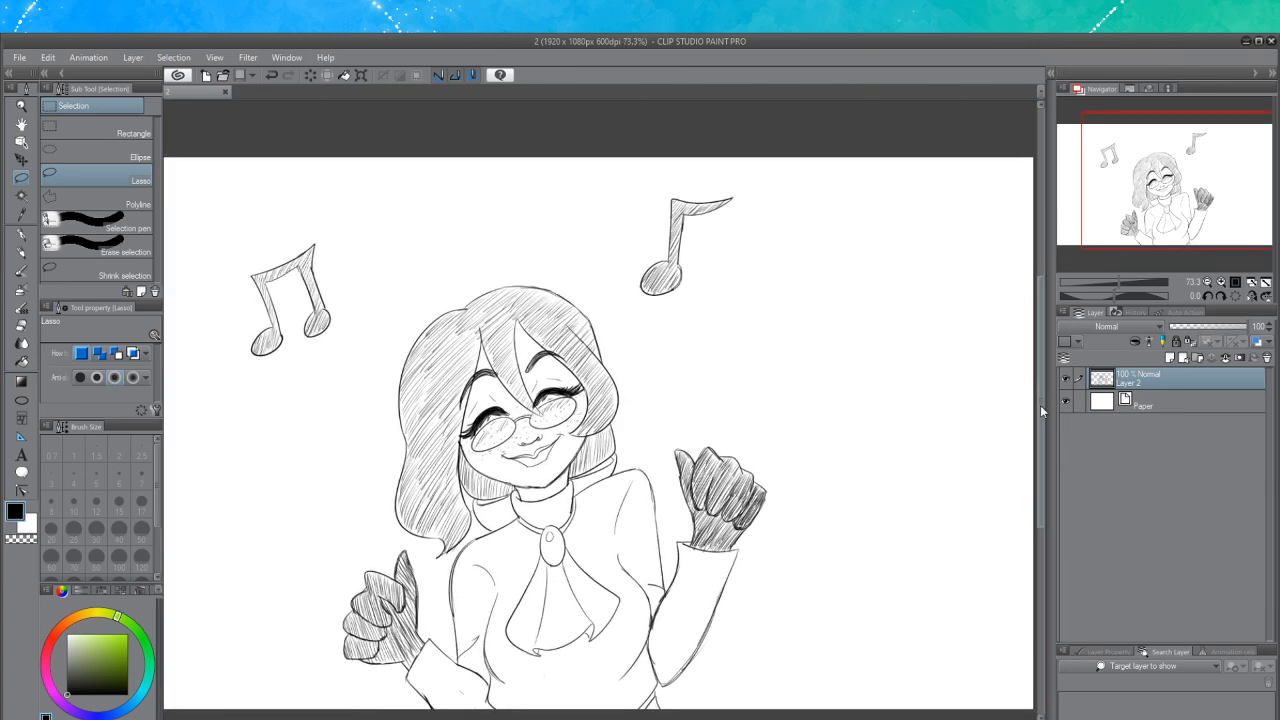
scroll(1042, 413, down, 1)
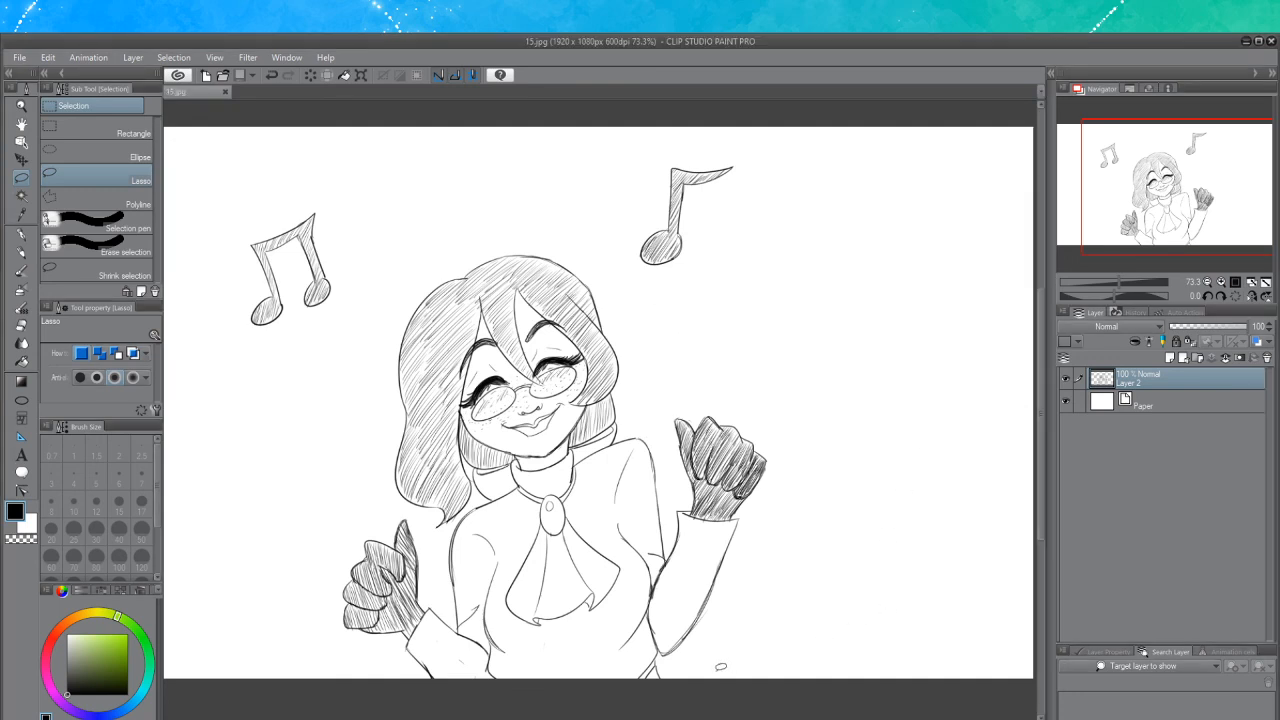
mouse_move(692, 686)
mouse_down()
mouse_move(797, 428)
mouse_move(649, 379)
mouse_move(622, 430)
mouse_move(576, 456)
mouse_up()
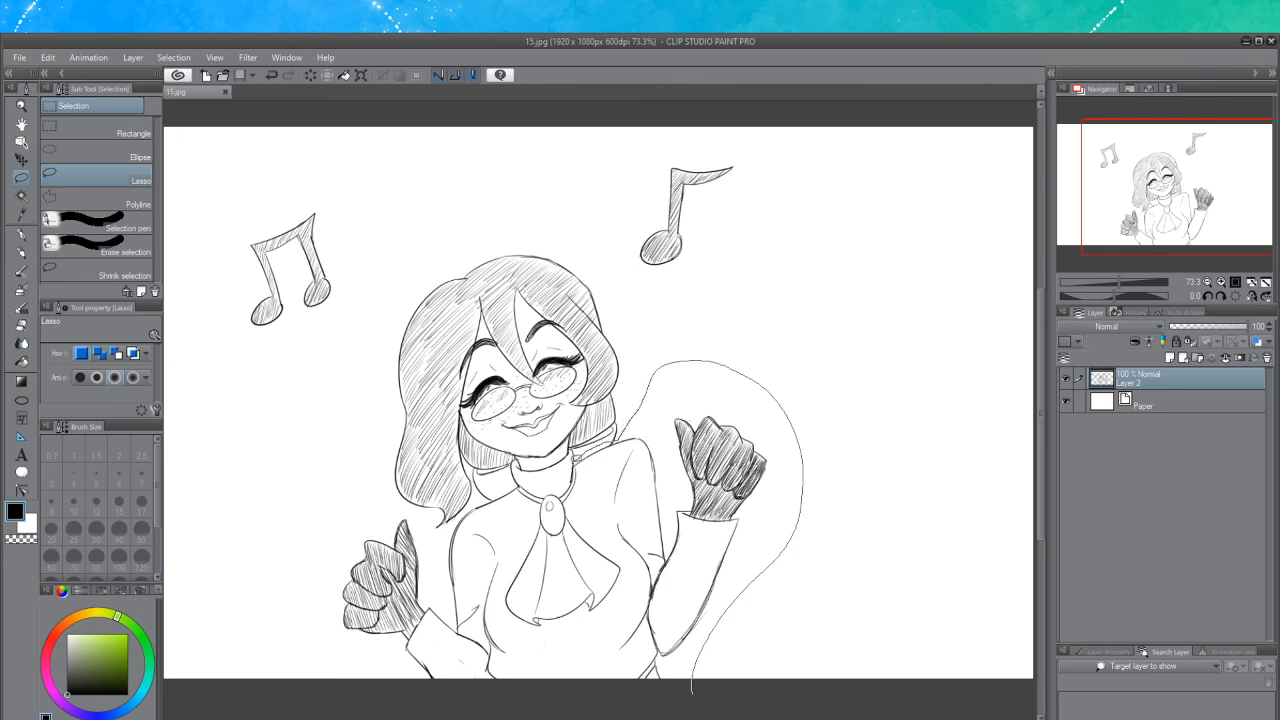
mouse_move(576, 456)
mouse_down()
mouse_move(558, 485)
mouse_move(515, 481)
mouse_move(428, 540)
mouse_move(368, 500)
mouse_move(330, 710)
mouse_move(586, 663)
mouse_move(700, 575)
mouse_move(722, 488)
mouse_up()
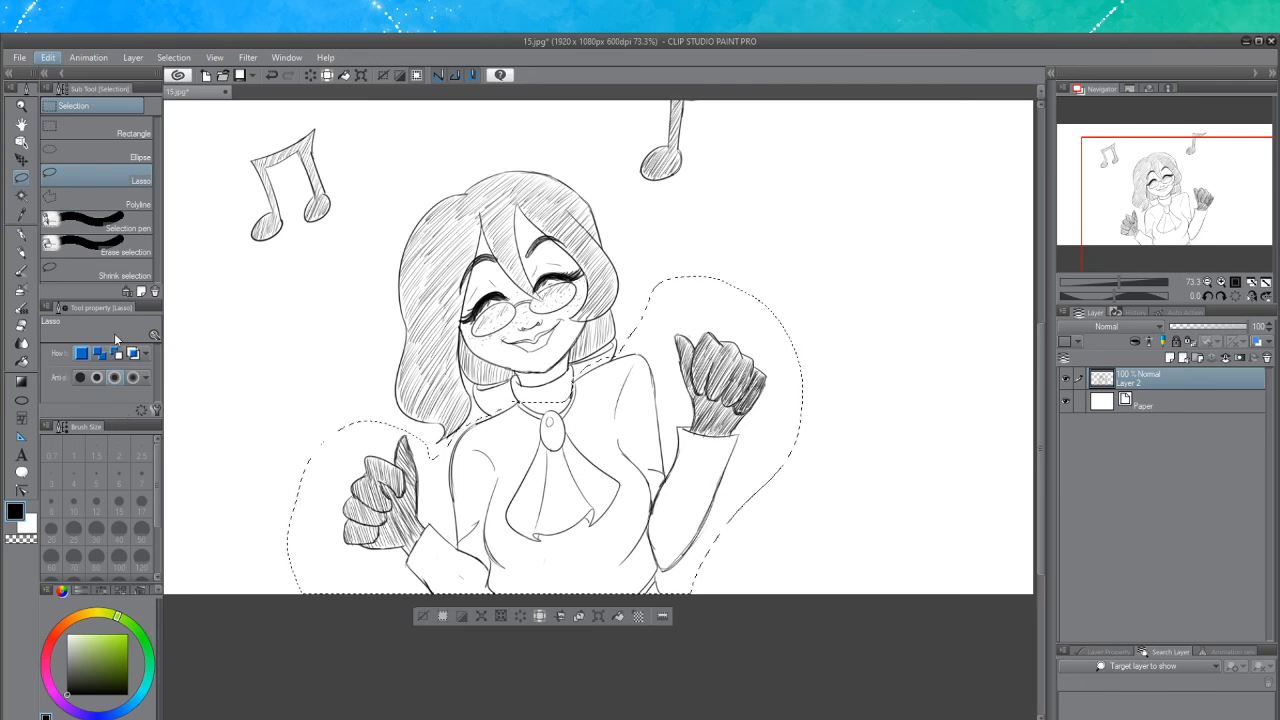
Try flipping the selected torso horizontally and moving it, then undo the change
click(342, 380)
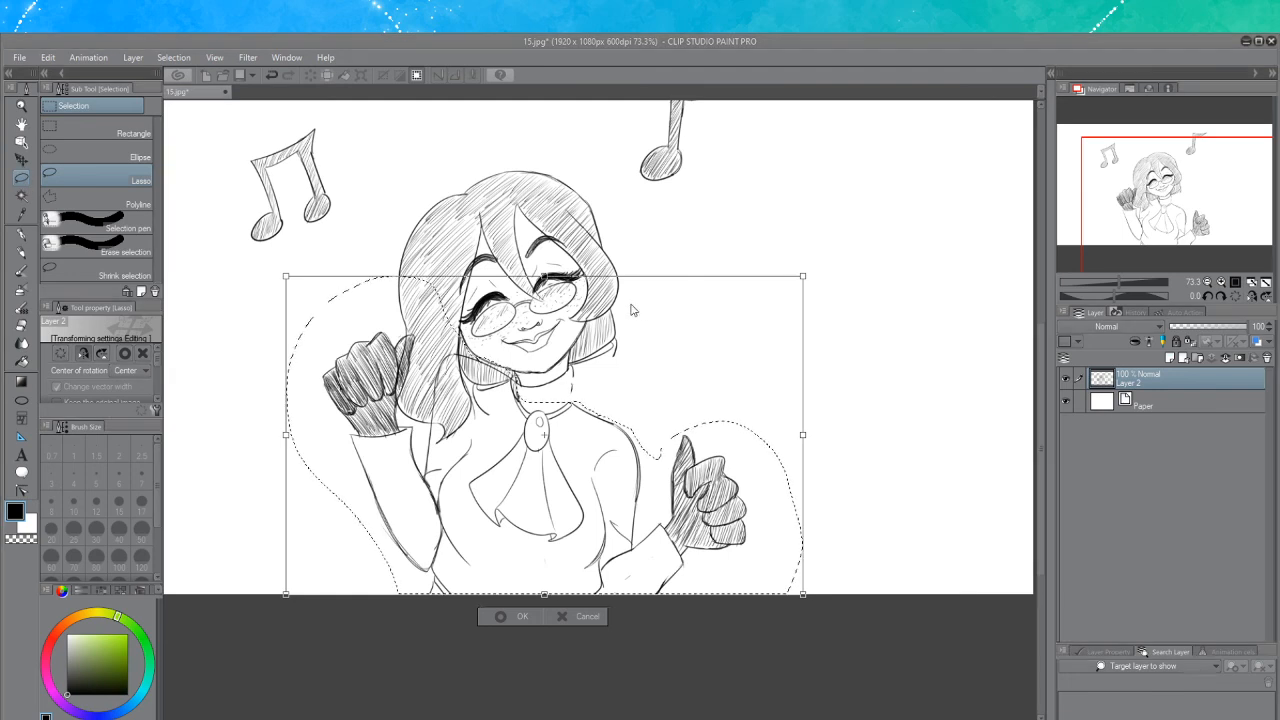
key(Return)
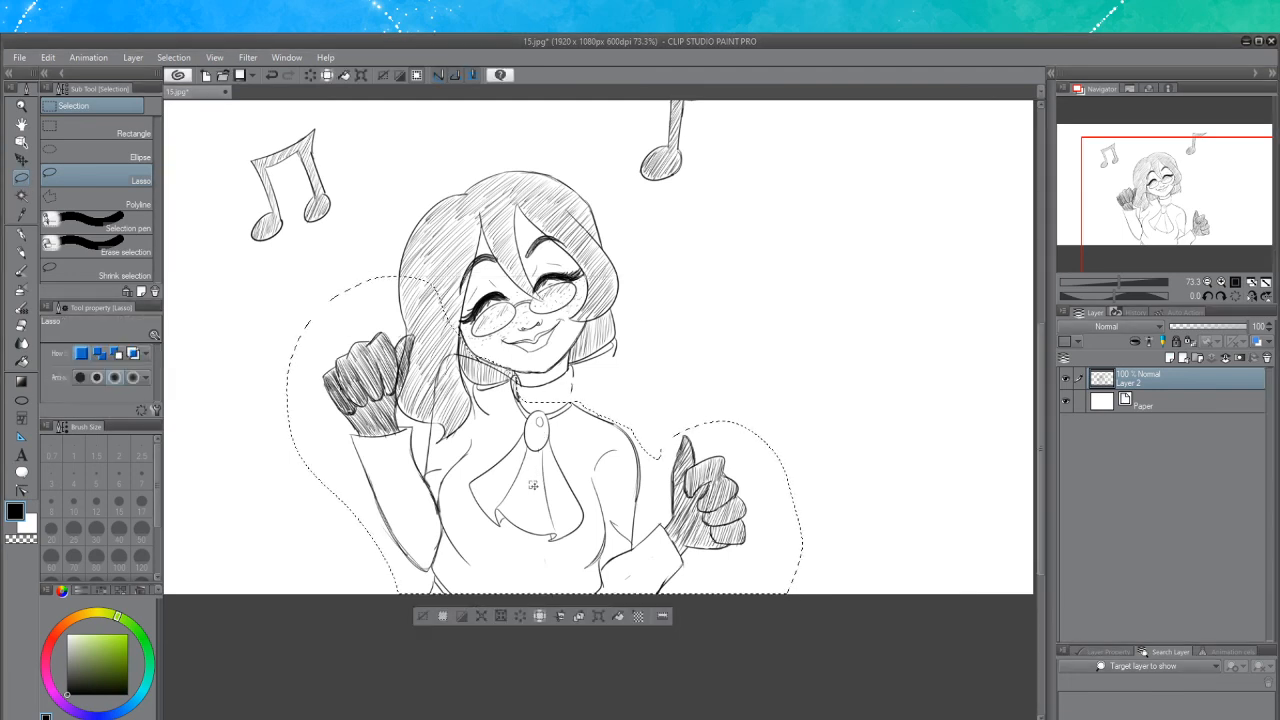
click(21, 160)
drag(450, 466, 535, 479)
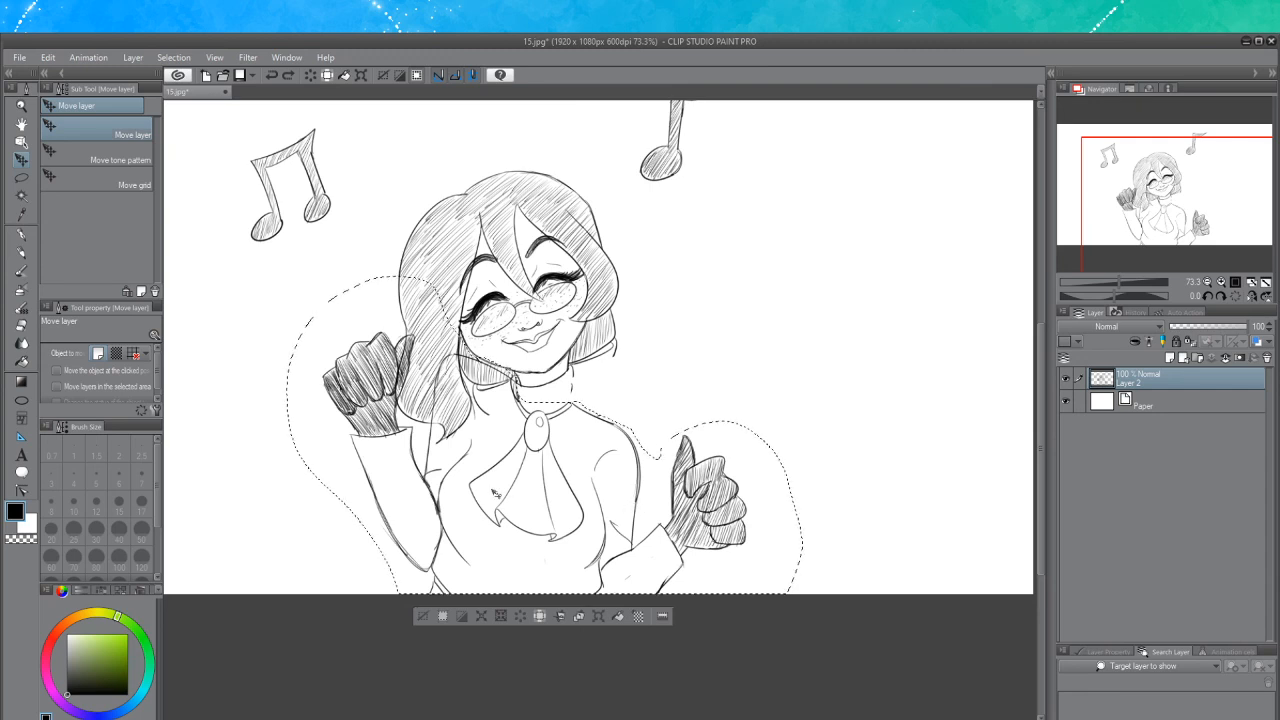
key(ctrl+z)
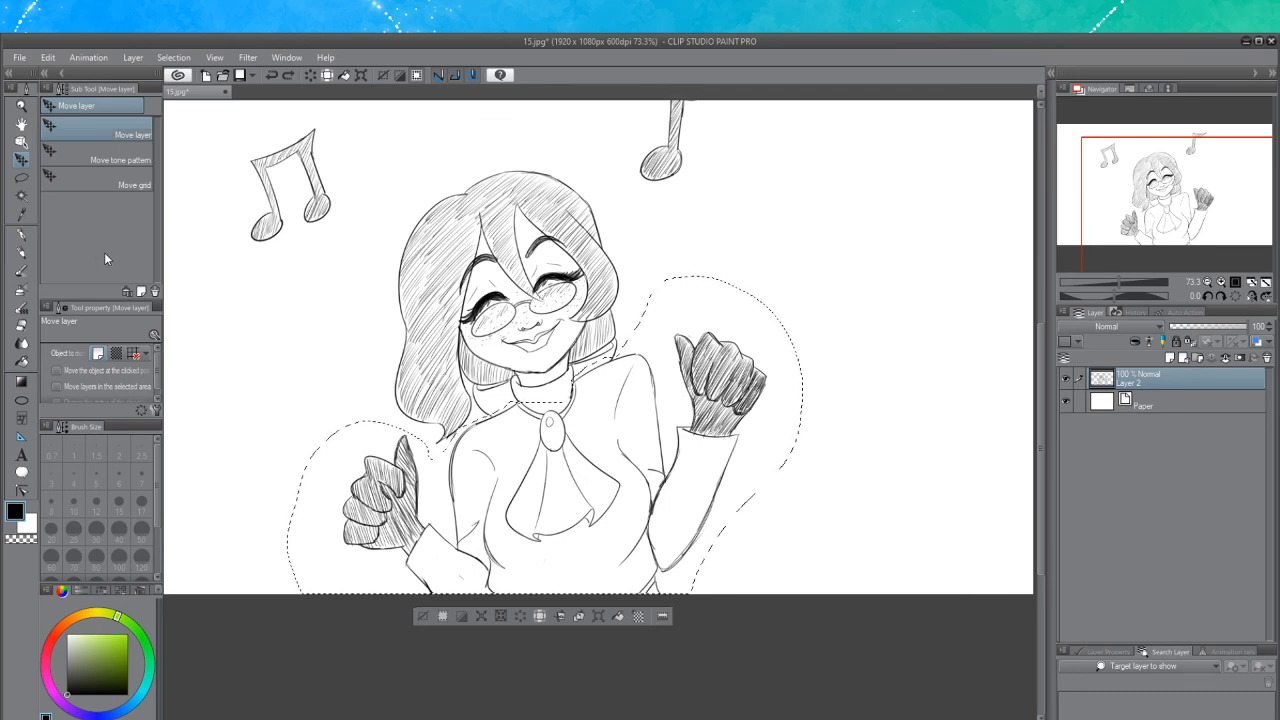
Copy the selected torso and fists and paste them onto a new layer
key(ctrl+c)
key(ctrl+v)
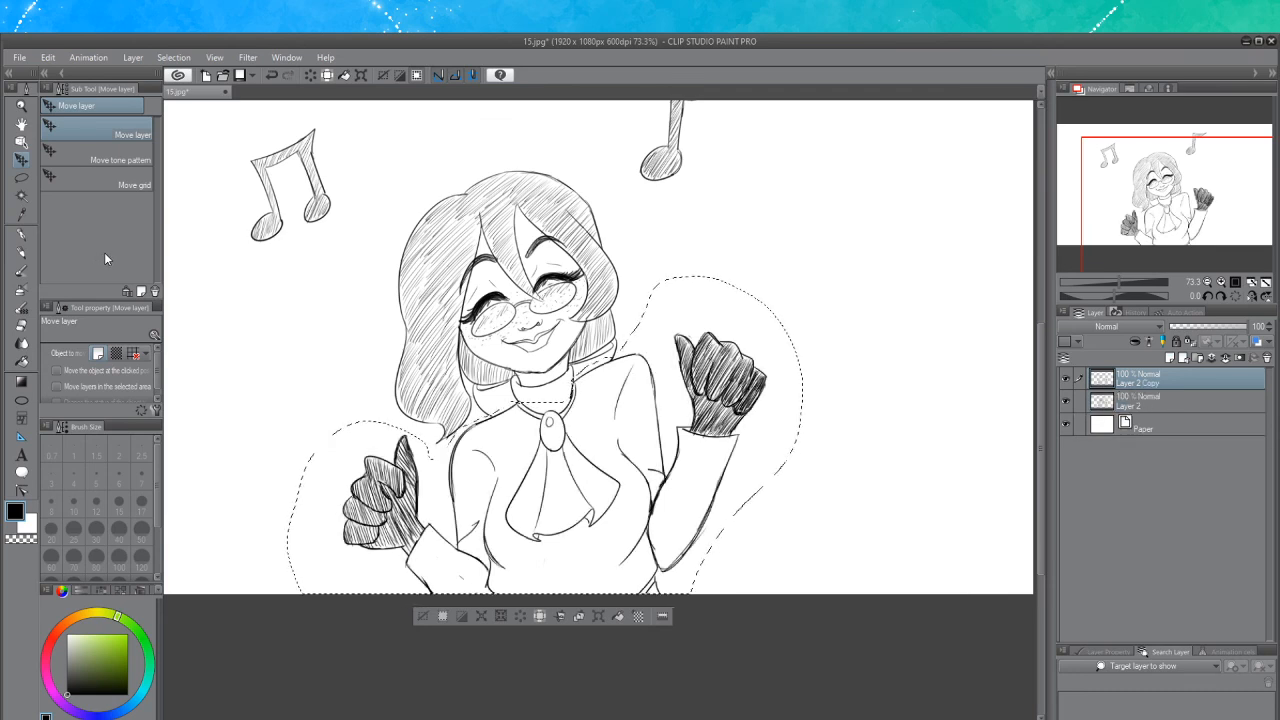
Lasso the head on the original layer and move it upward
click(22, 178)
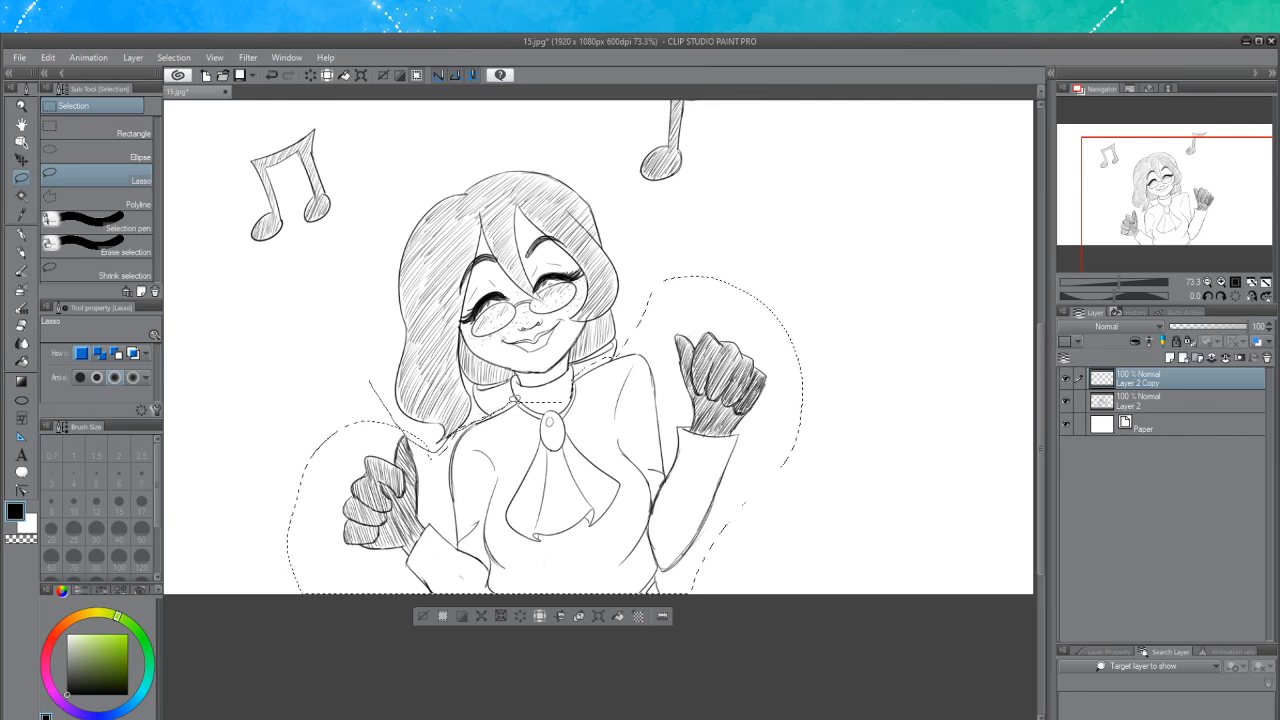
mouse_move(580, 370)
mouse_down()
mouse_move(617, 350)
mouse_move(628, 235)
mouse_move(515, 162)
mouse_move(360, 252)
mouse_move(375, 378)
mouse_move(440, 440)
mouse_up()
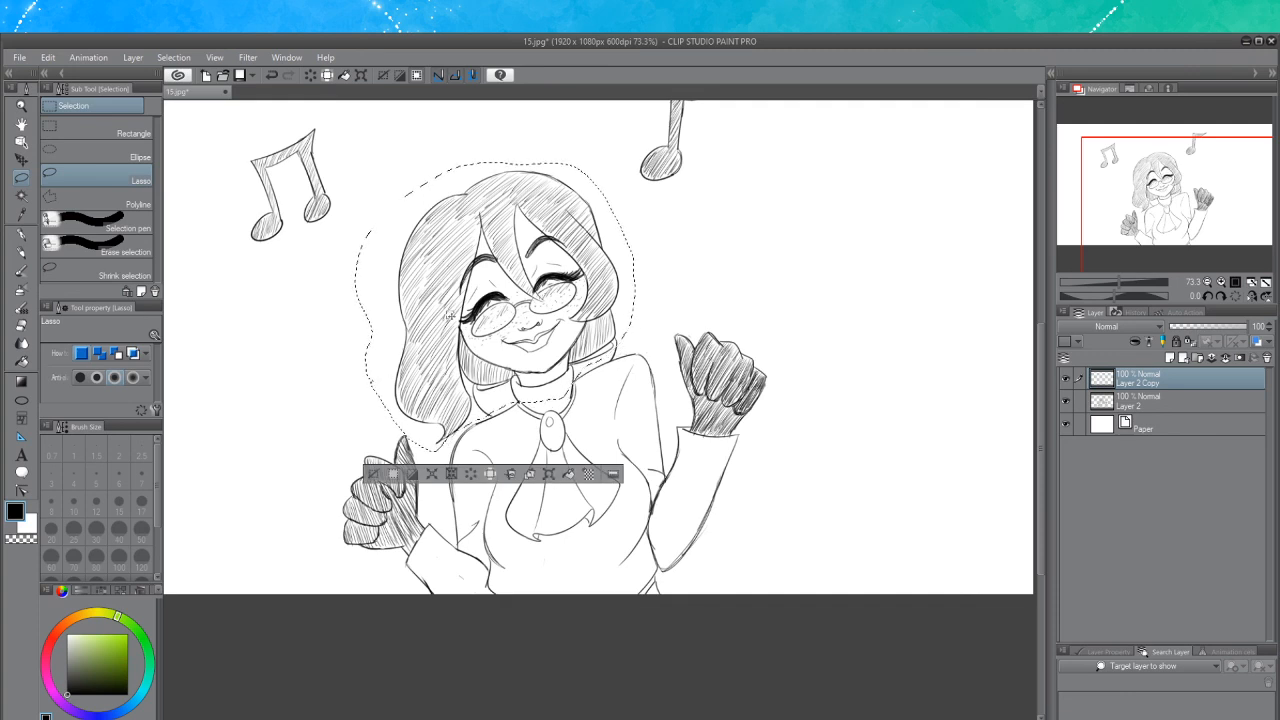
key(k)
drag(570, 324, 578, 283)
key(ctrl+z)
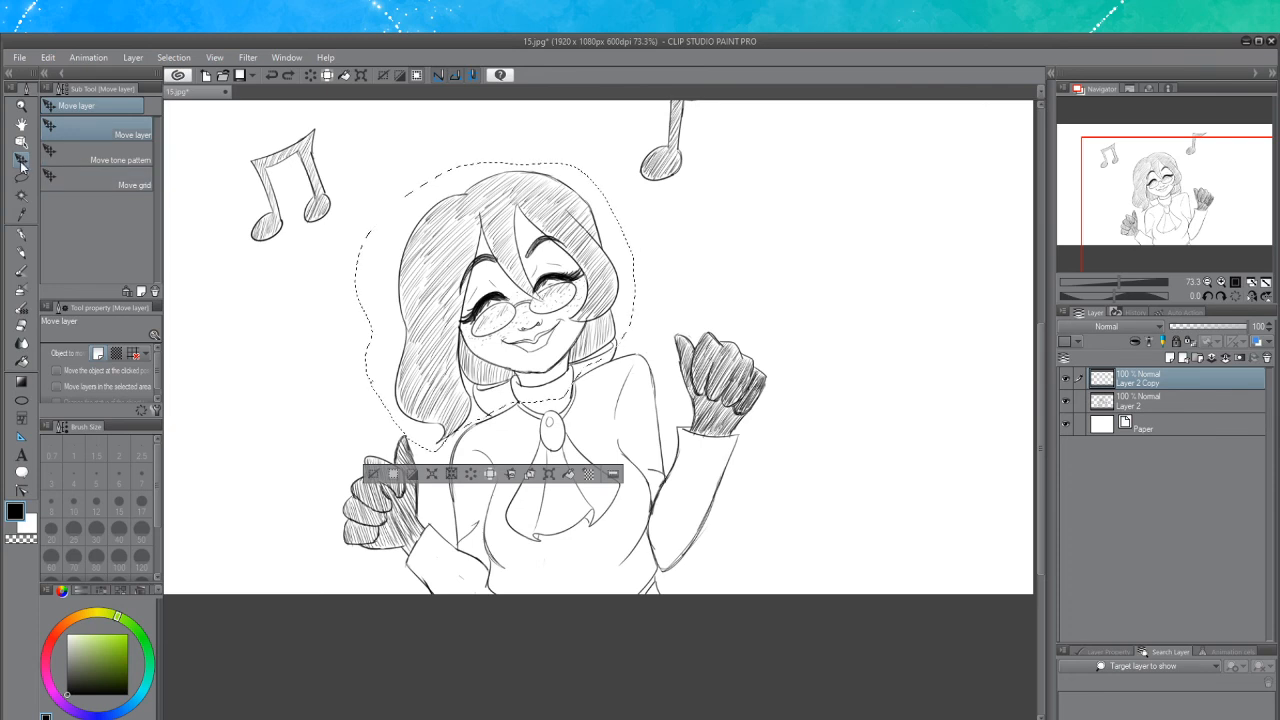
click(1166, 404)
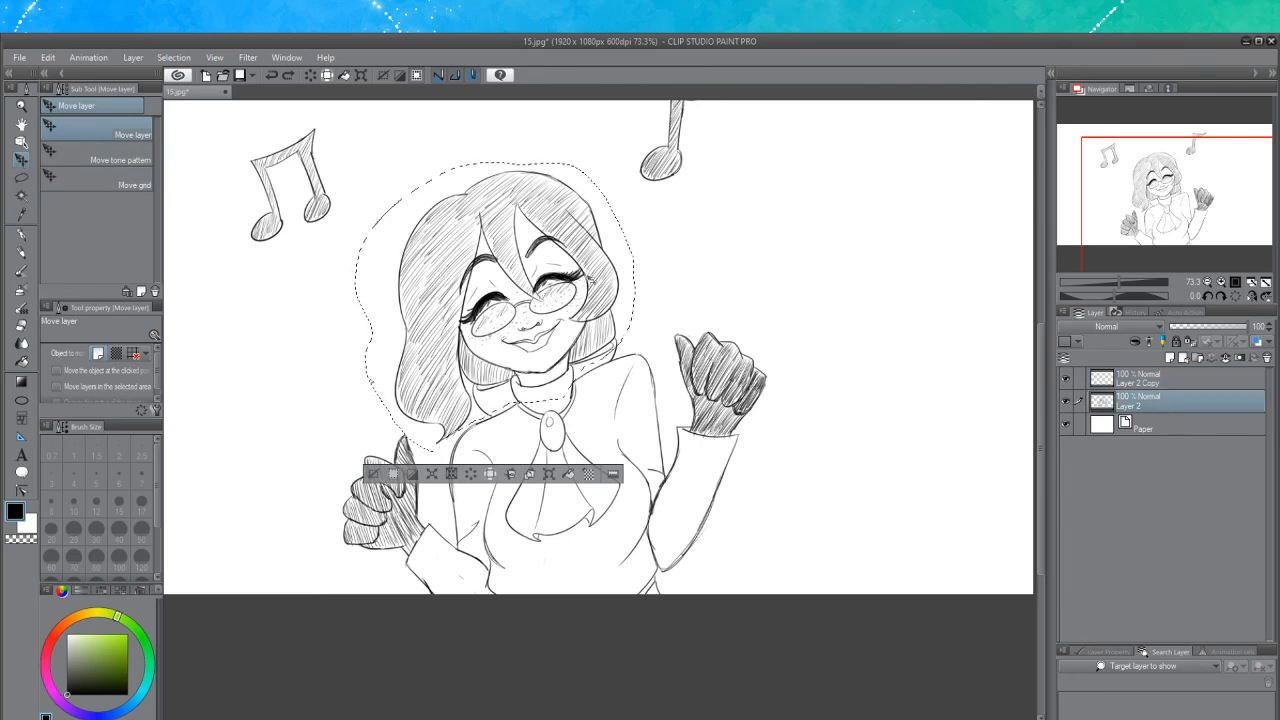
drag(591, 283, 597, 208)
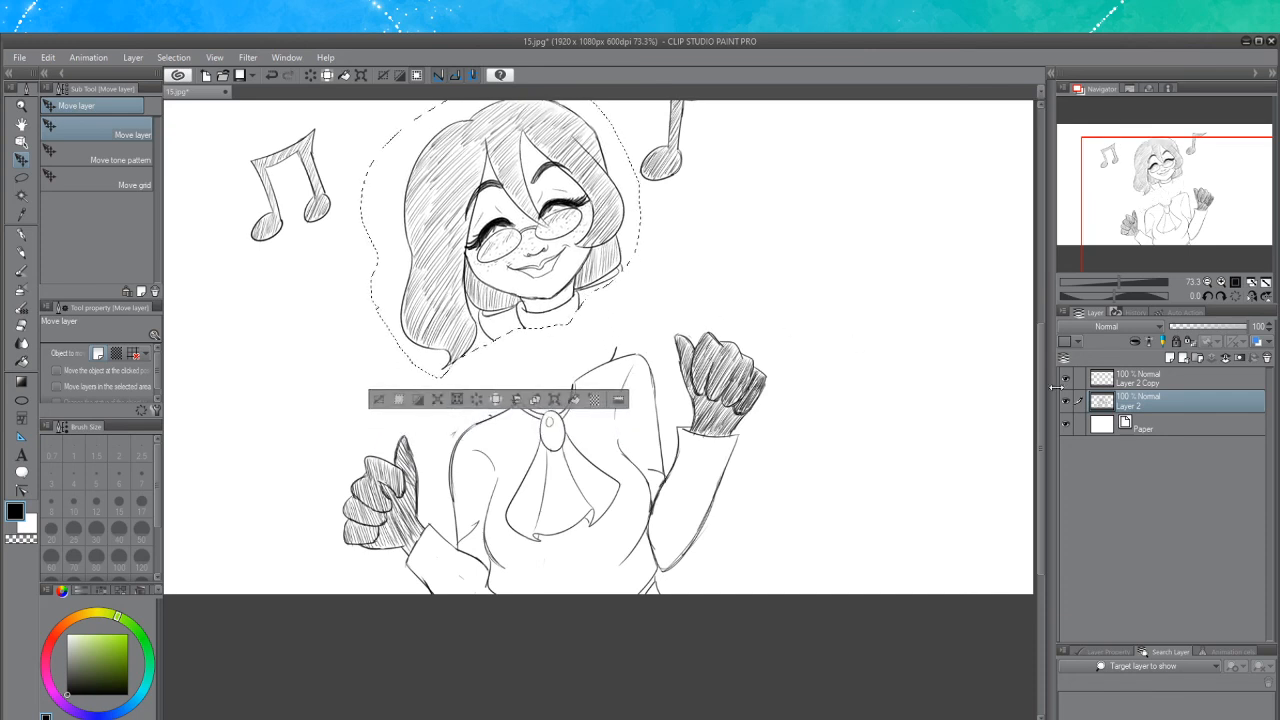
Switch to the copied layer and clear the selection, cancelling an opened transform
click(1118, 384)
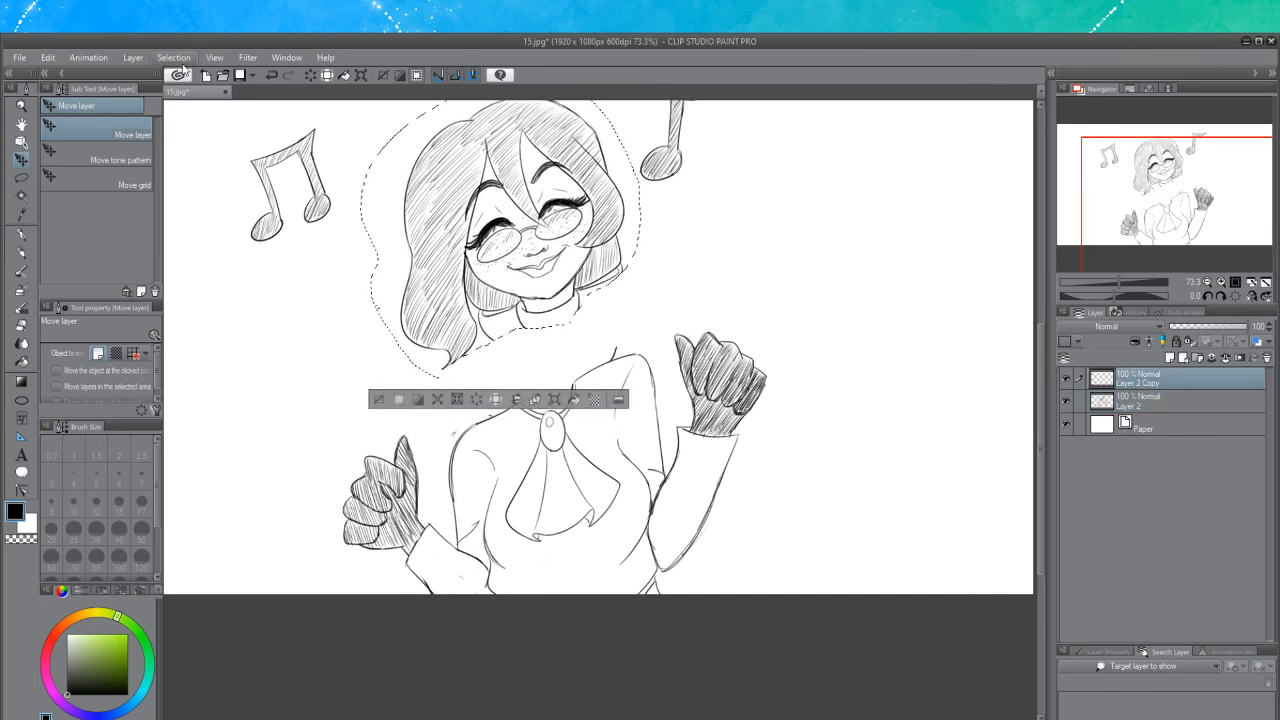
key(ctrl+d)
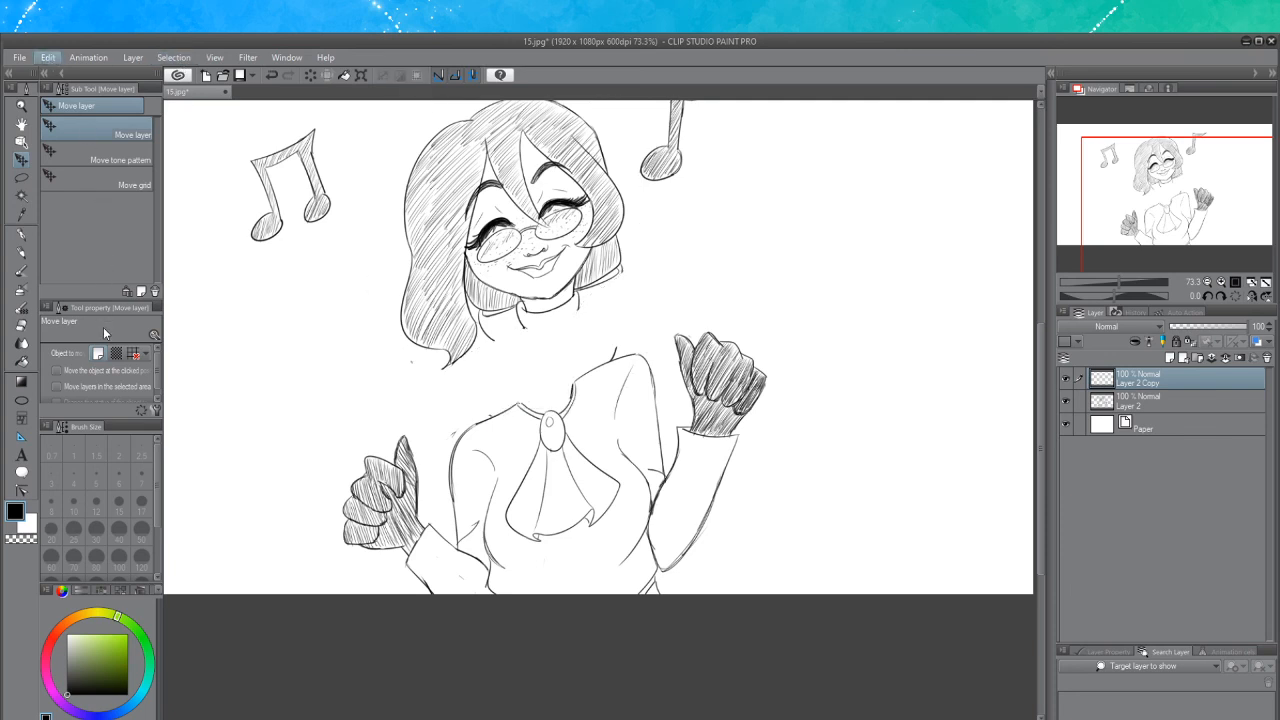
key(ctrl+t)
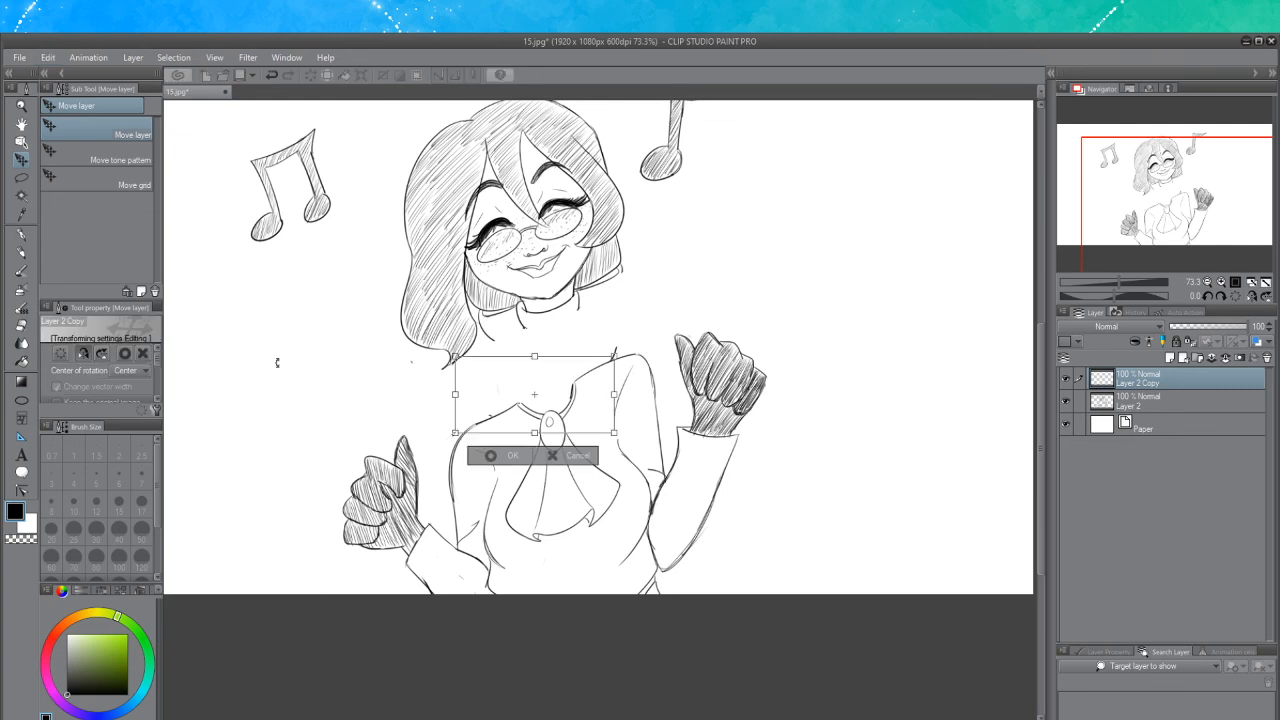
click(576, 456)
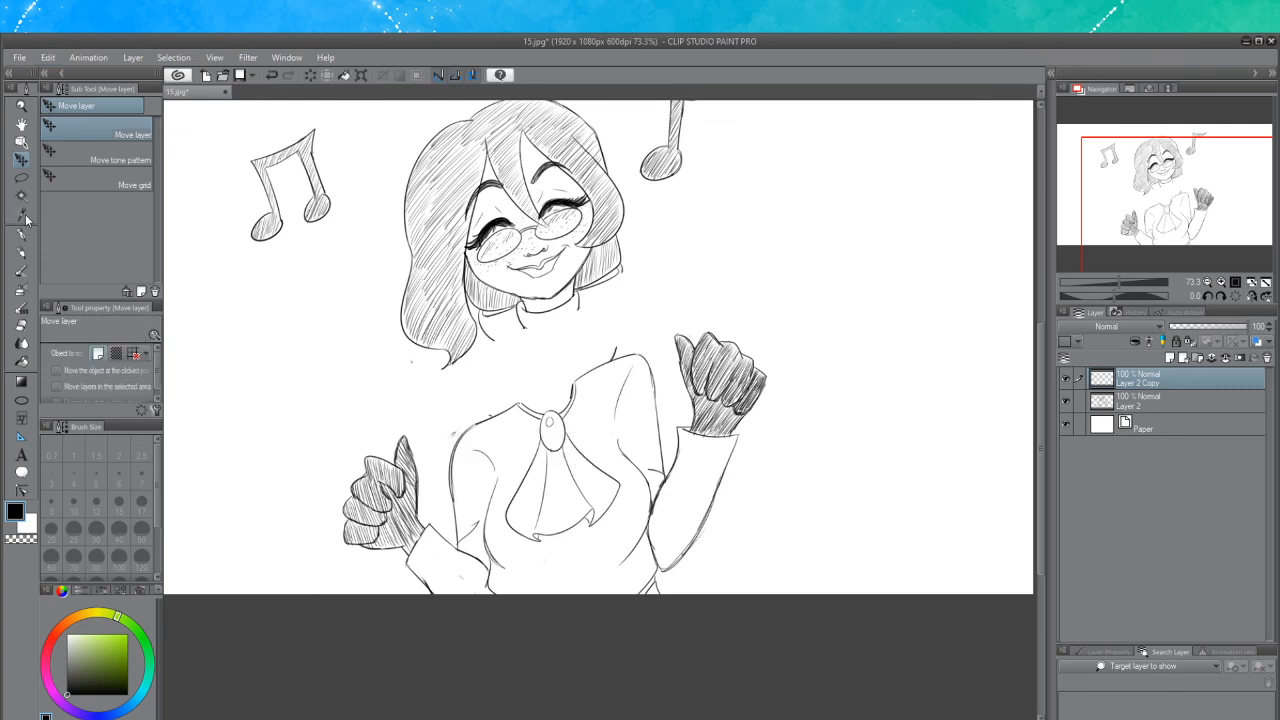
Lasso the torso area on the original layer, flip it horizontally, shift it right and deselect
click(21, 178)
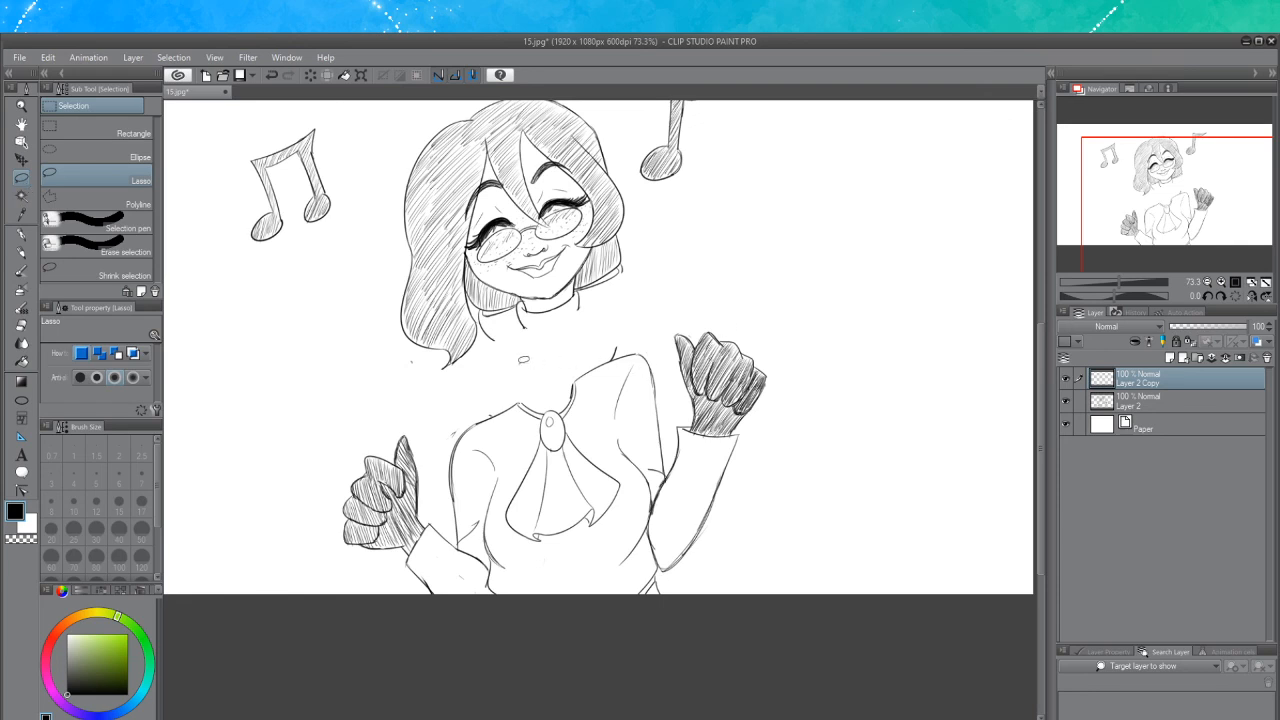
mouse_move(520, 372)
mouse_down()
mouse_move(287, 481)
mouse_move(425, 652)
mouse_move(801, 601)
mouse_move(885, 362)
mouse_move(738, 256)
mouse_move(570, 337)
mouse_up()
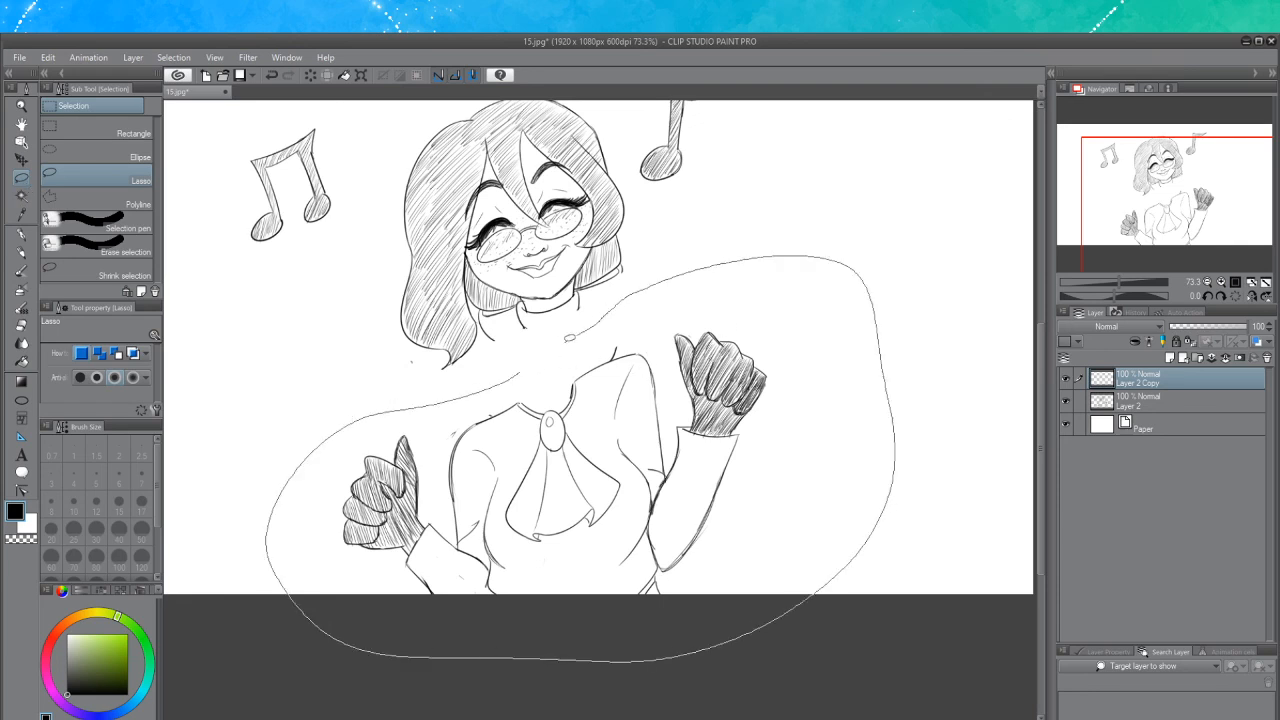
drag(510, 369, 512, 370)
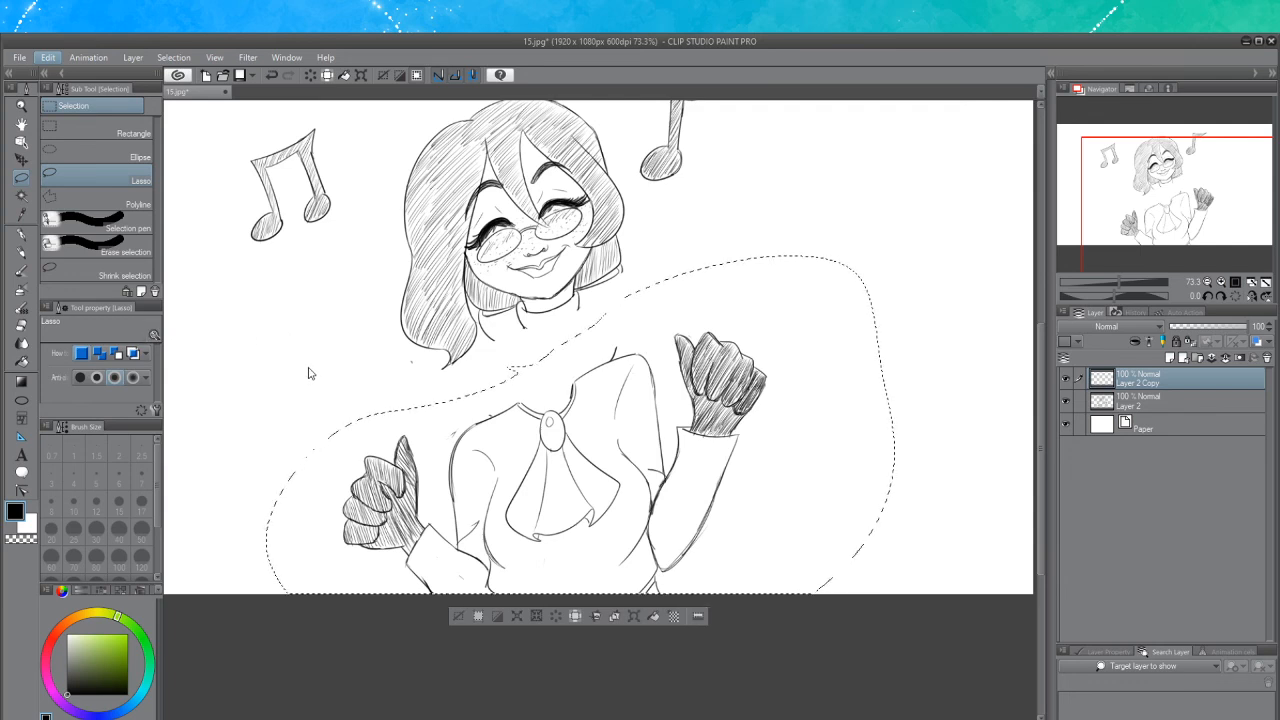
key(ctrl+t)
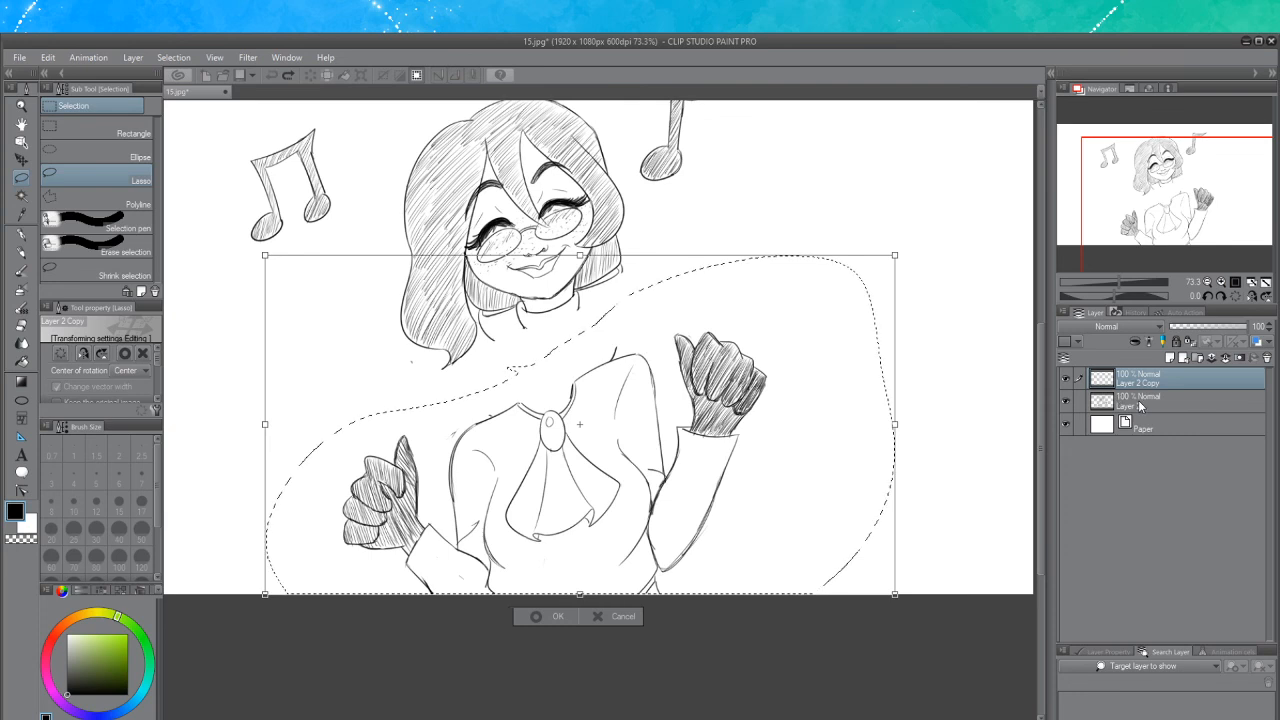
key(Escape)
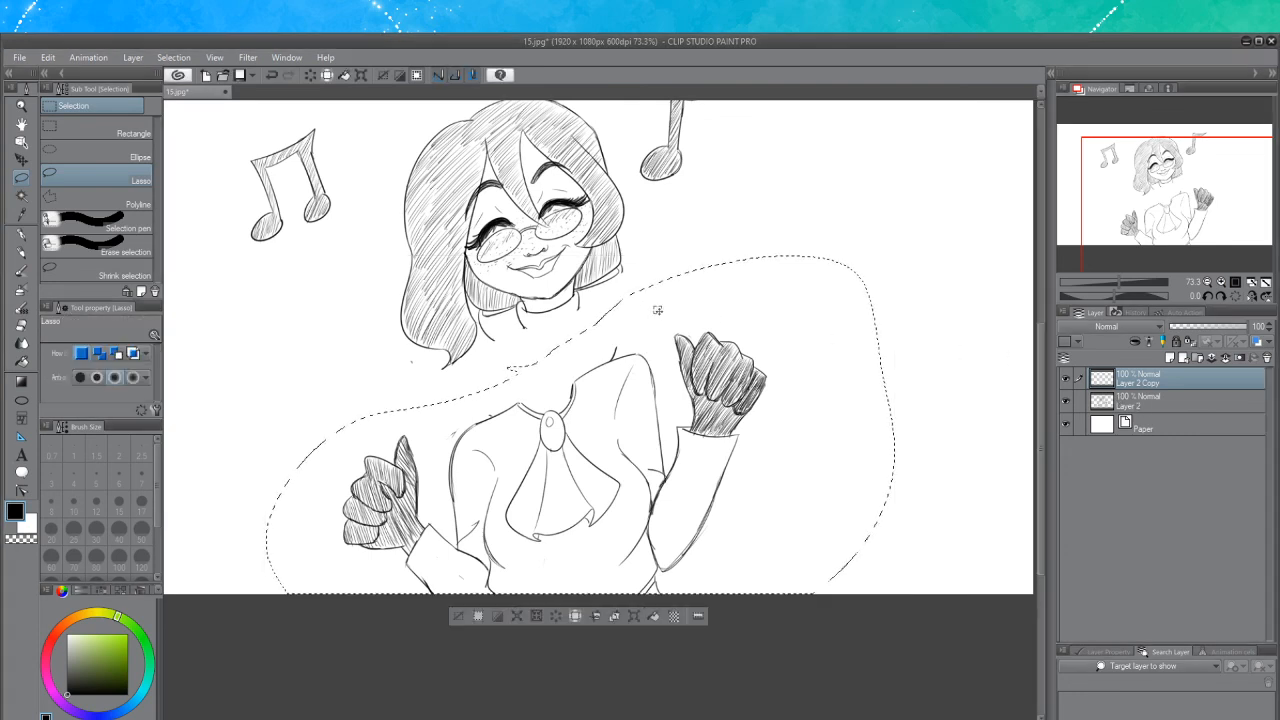
click(1168, 405)
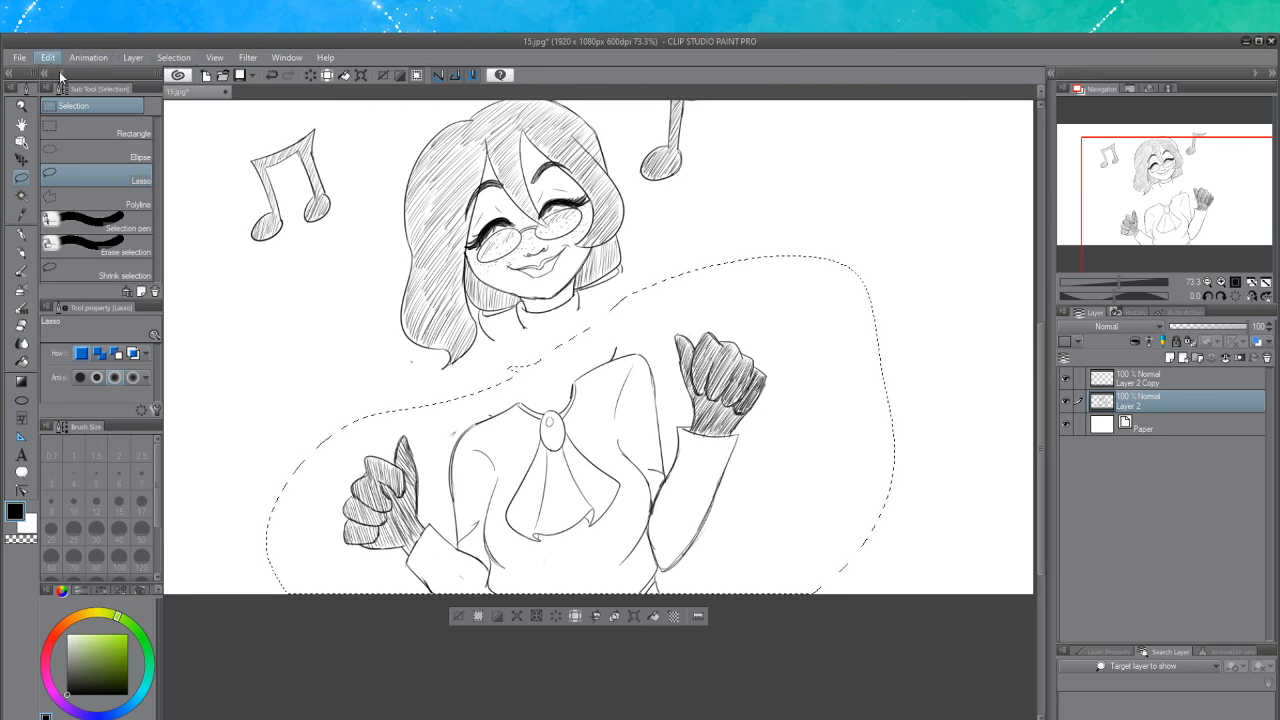
click(314, 370)
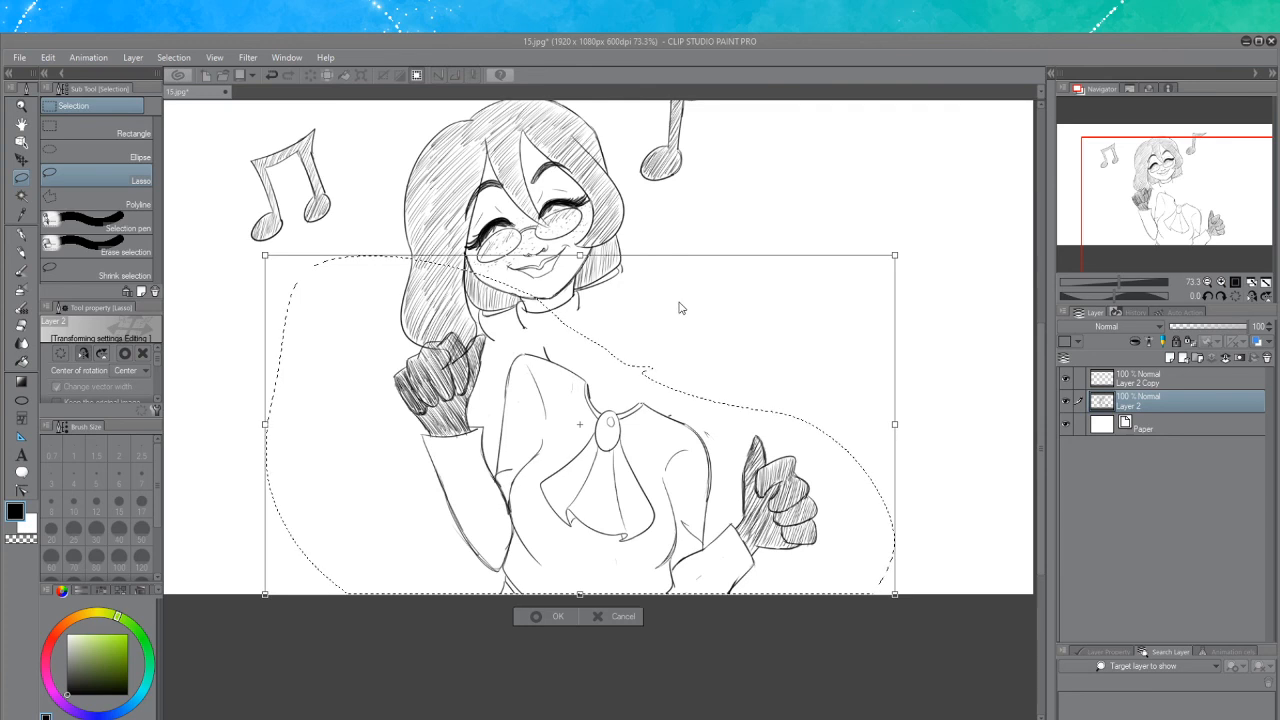
drag(665, 477, 781, 476)
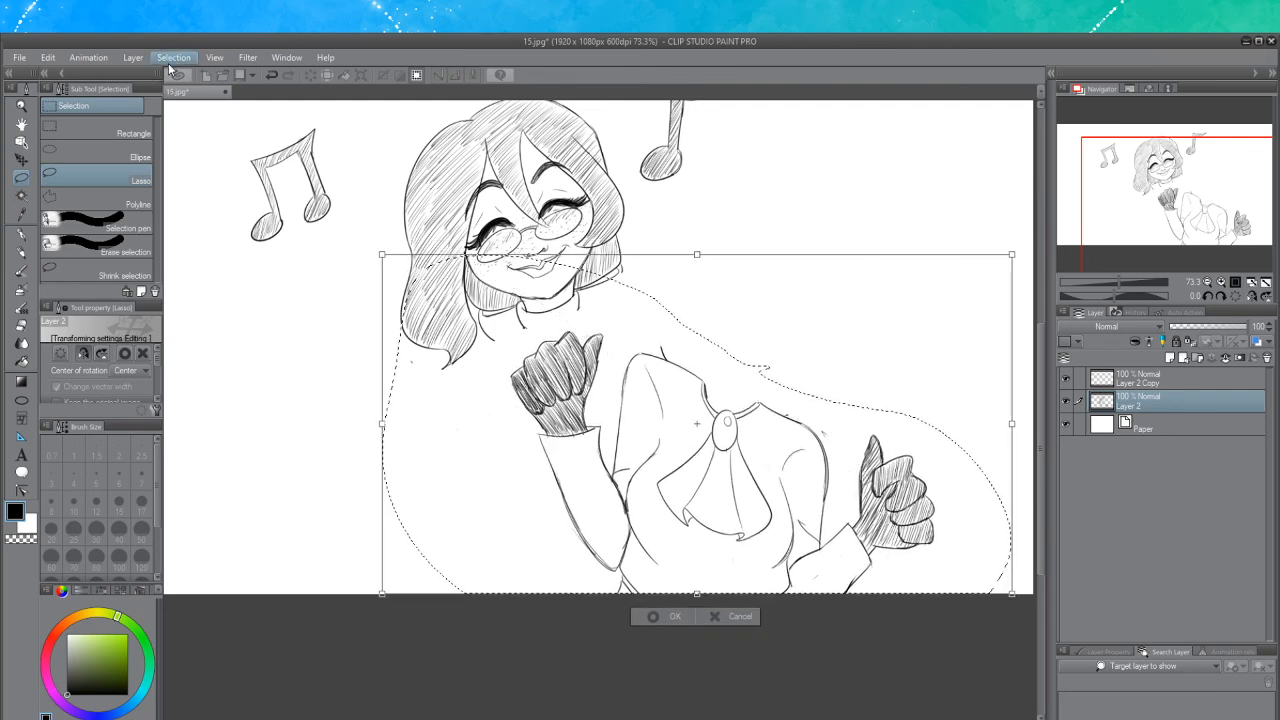
click(664, 617)
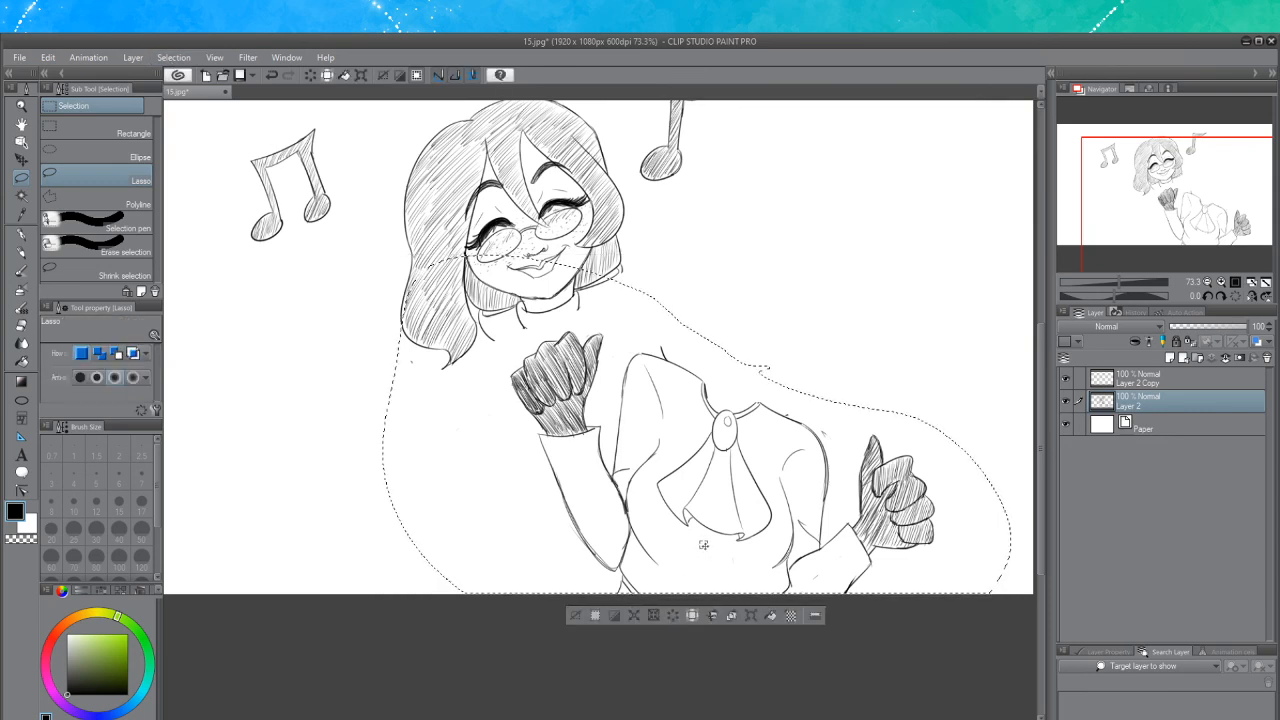
drag(678, 284, 698, 268)
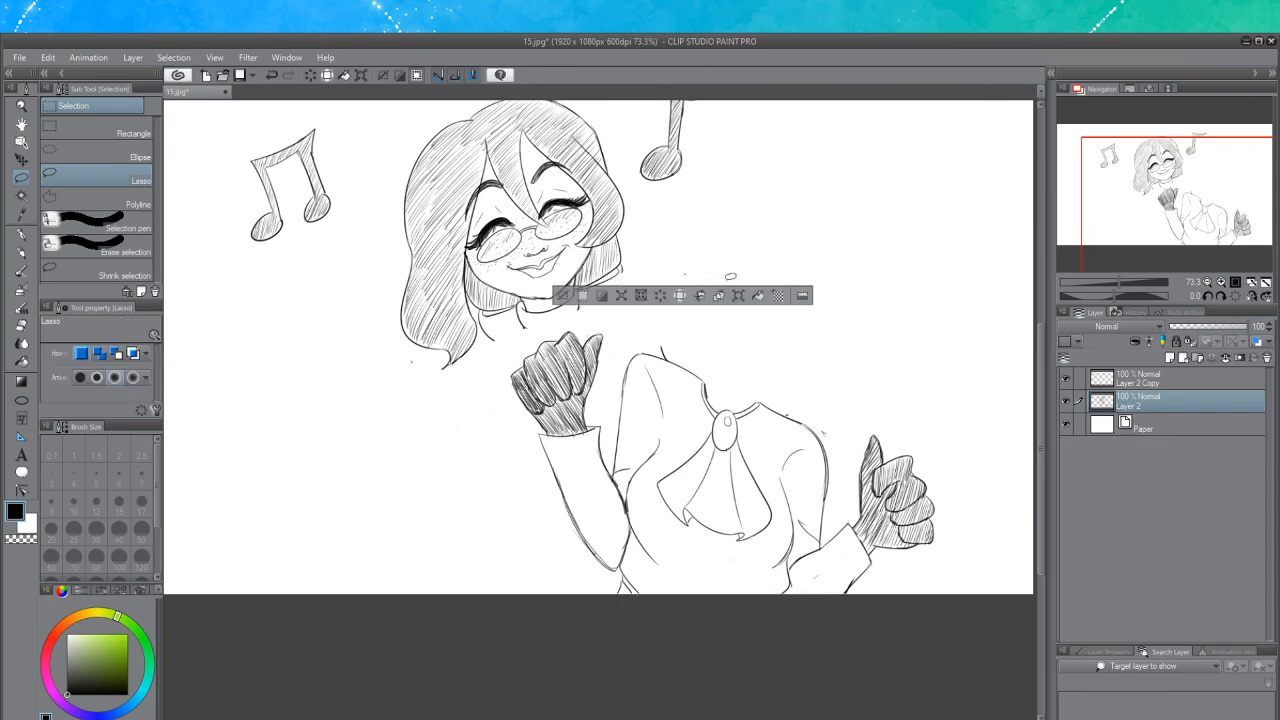
click(814, 270)
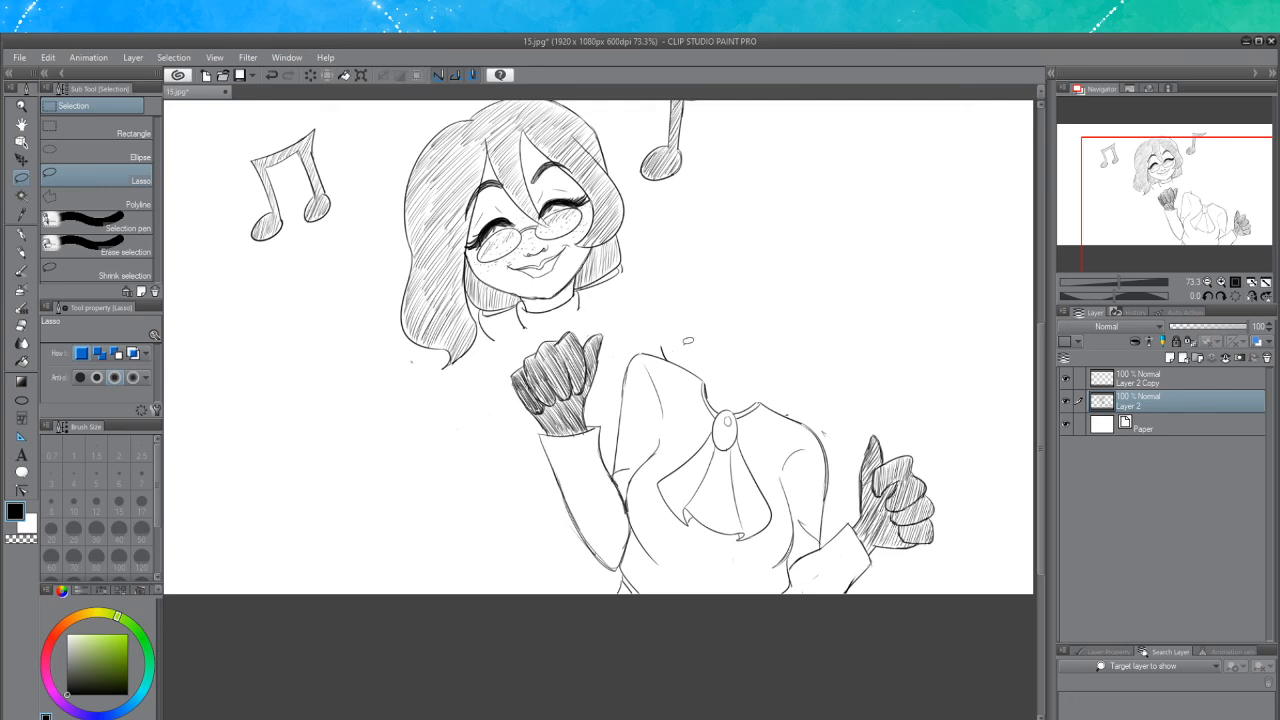
Switch to the copied layer and lasso-select around the head and hair
scroll(1046, 409, up, 3)
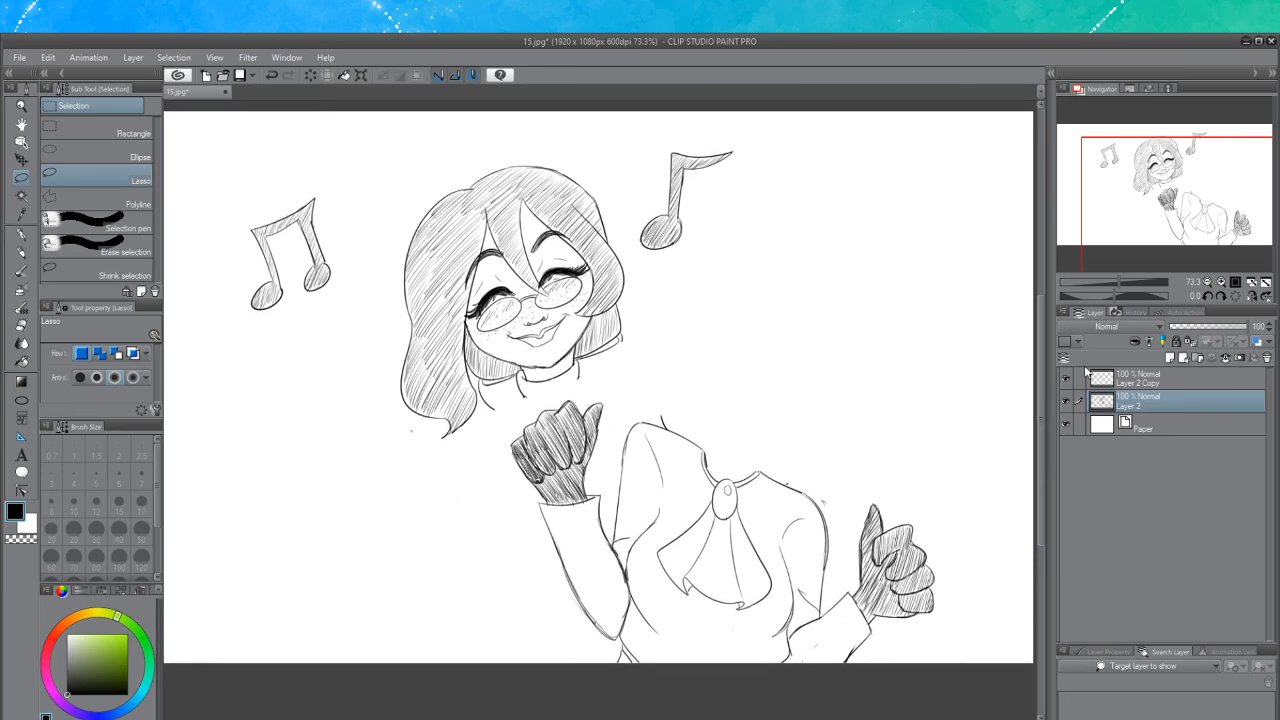
click(1127, 380)
mouse_move(622, 189)
mouse_down()
mouse_move(551, 140)
mouse_move(463, 150)
mouse_move(379, 220)
mouse_move(380, 467)
mouse_up()
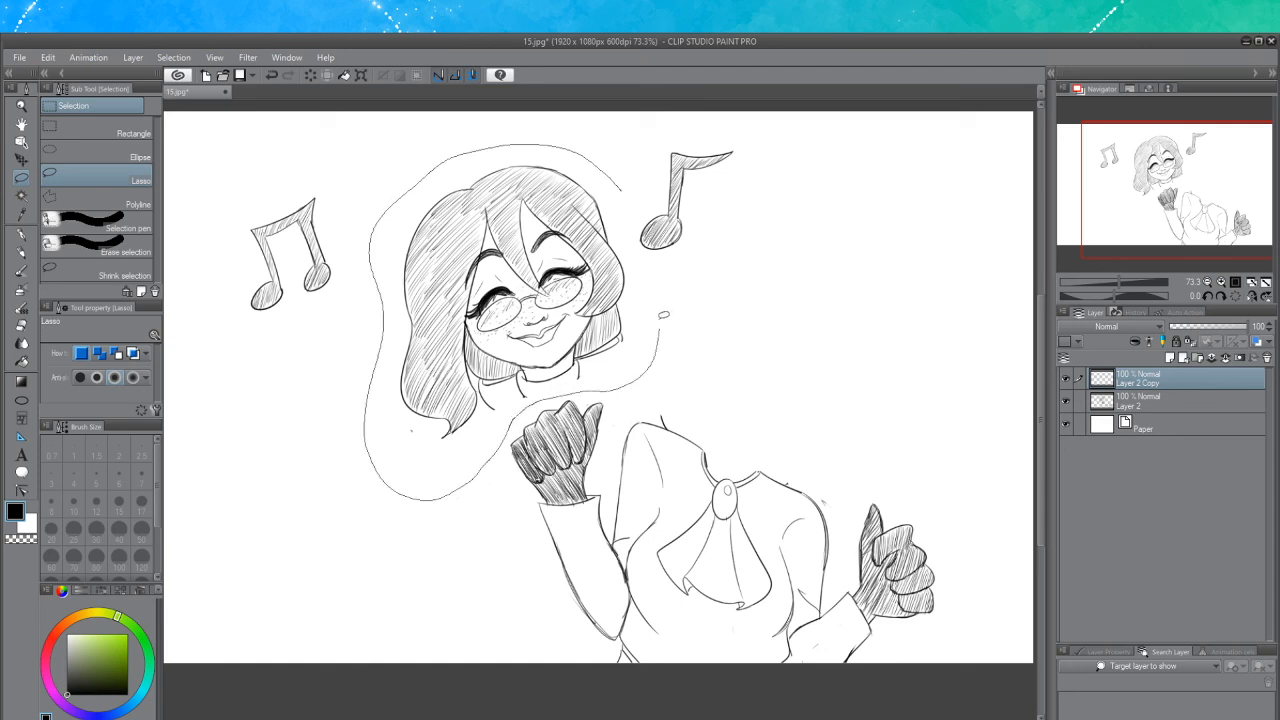
drag(631, 204, 632, 196)
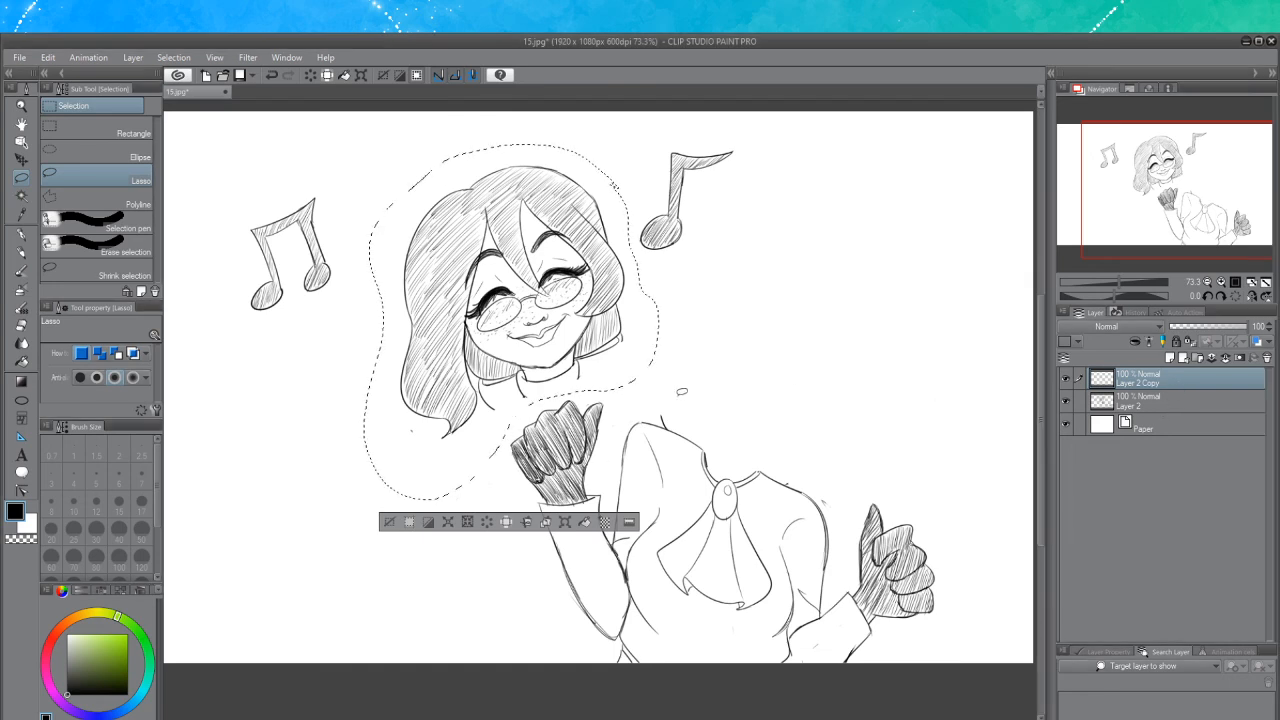
click(1067, 381)
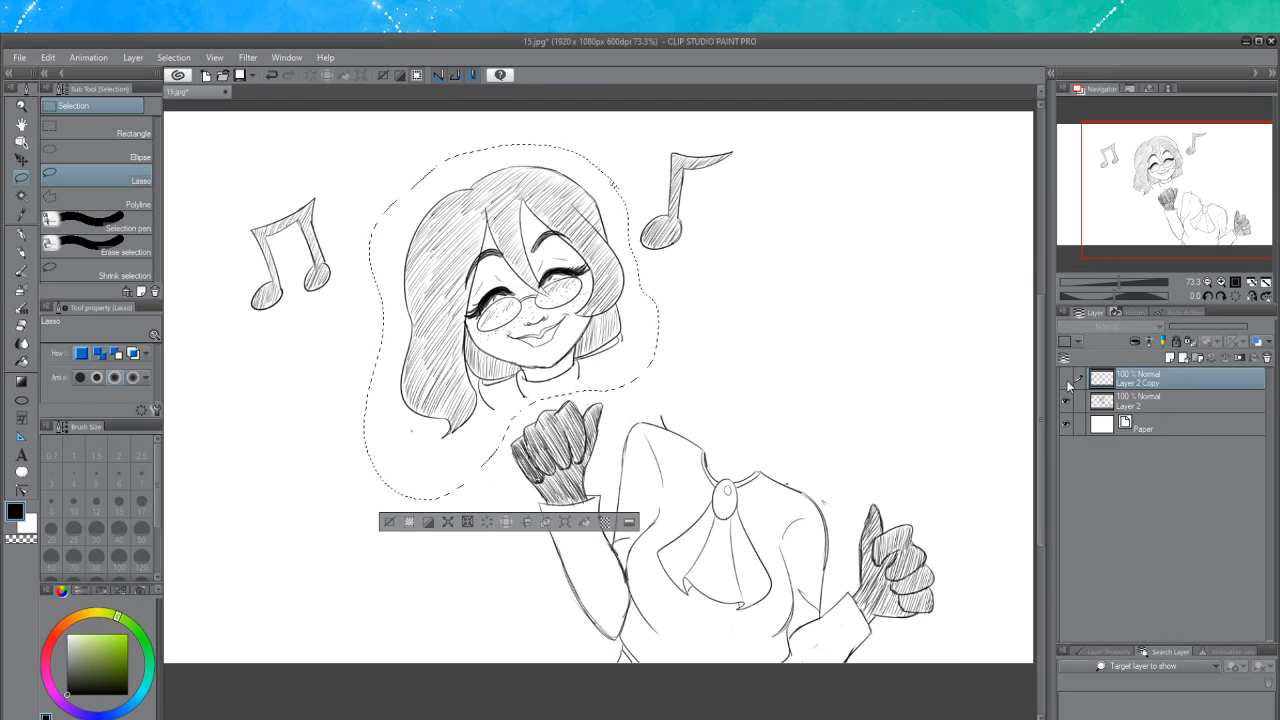
Merge the copied layer down into the original character layer
click(1066, 379)
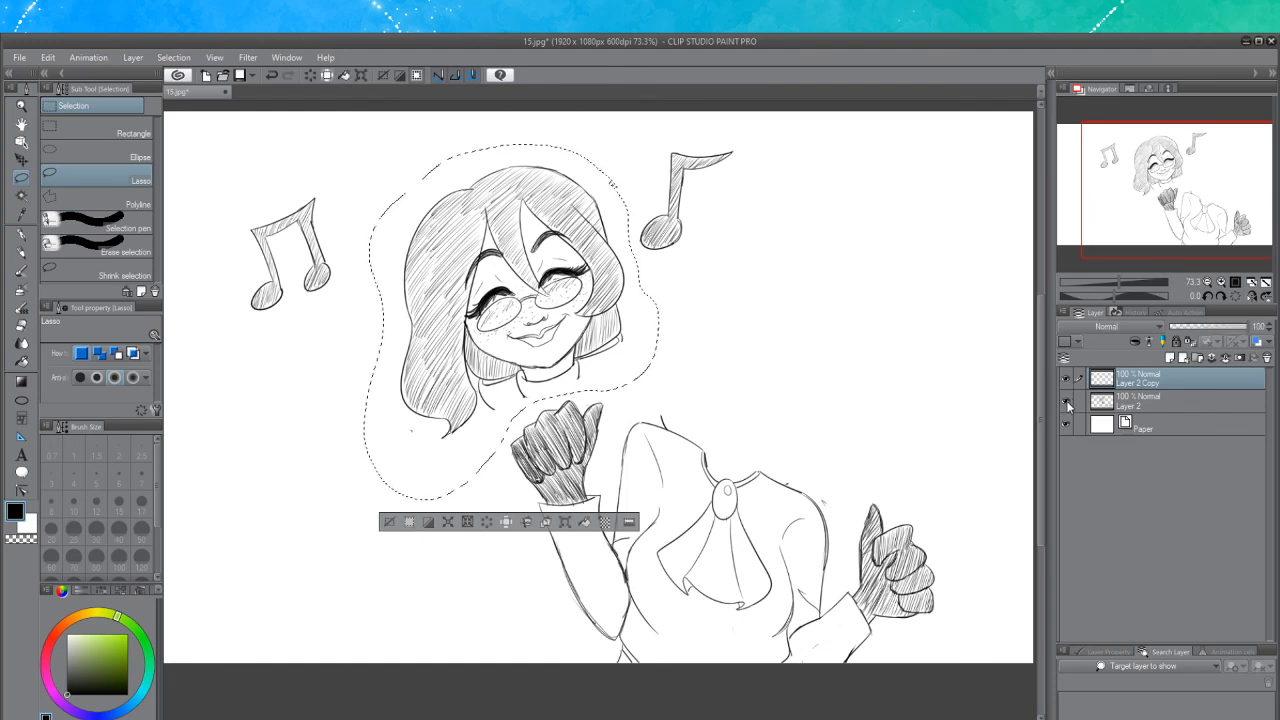
click(1067, 402)
click(1066, 401)
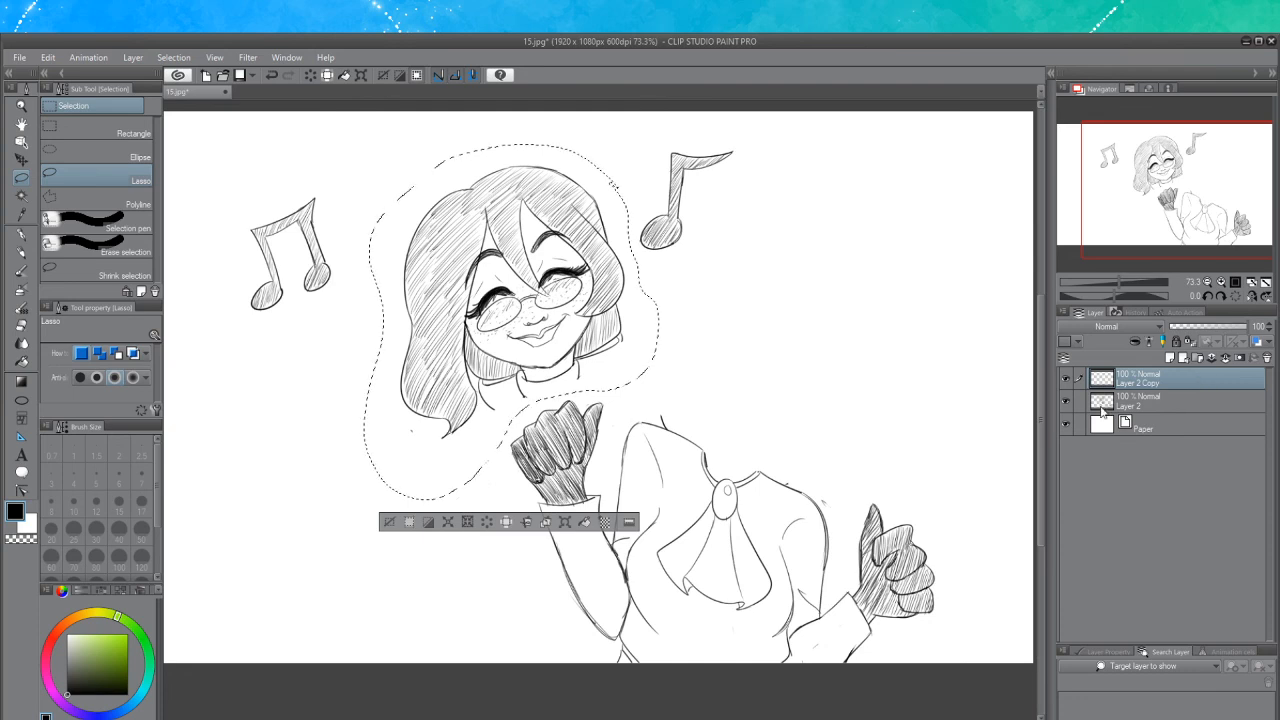
key(ctrl+e)
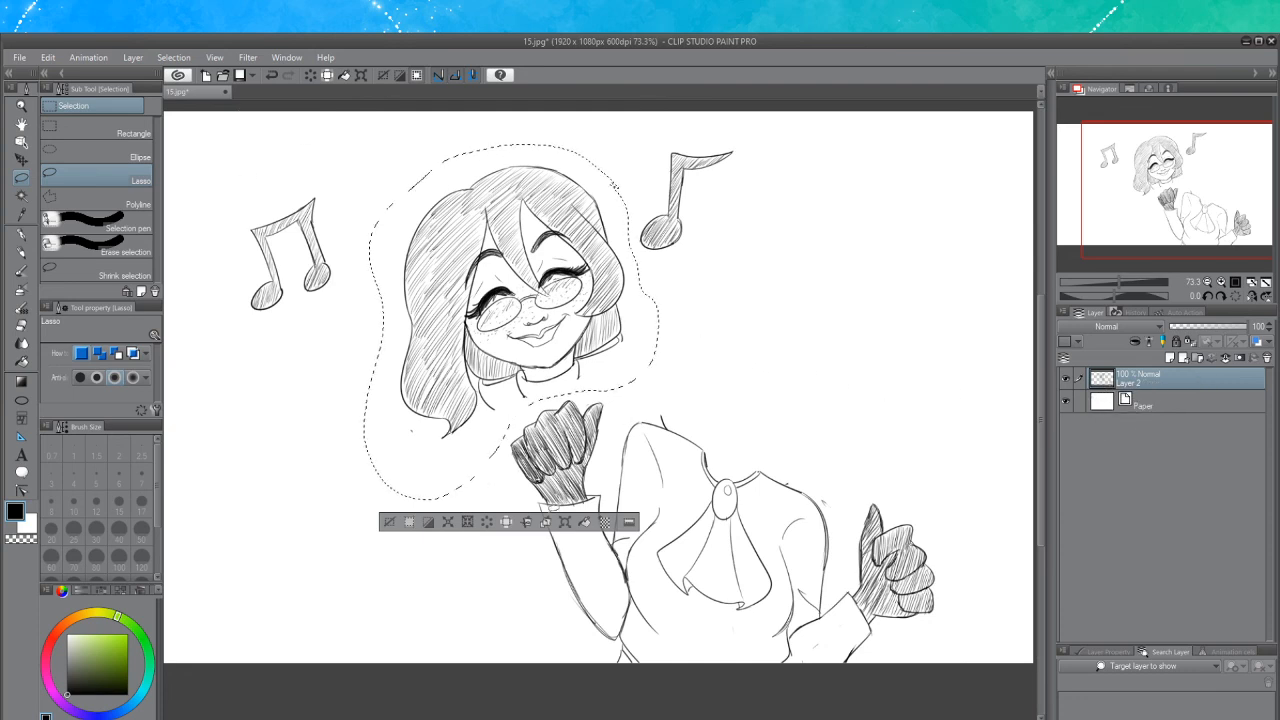
Rotate and reposition the selected head and hair with a free transform, tilting it to the left
click(565, 521)
drag(675, 495, 628, 530)
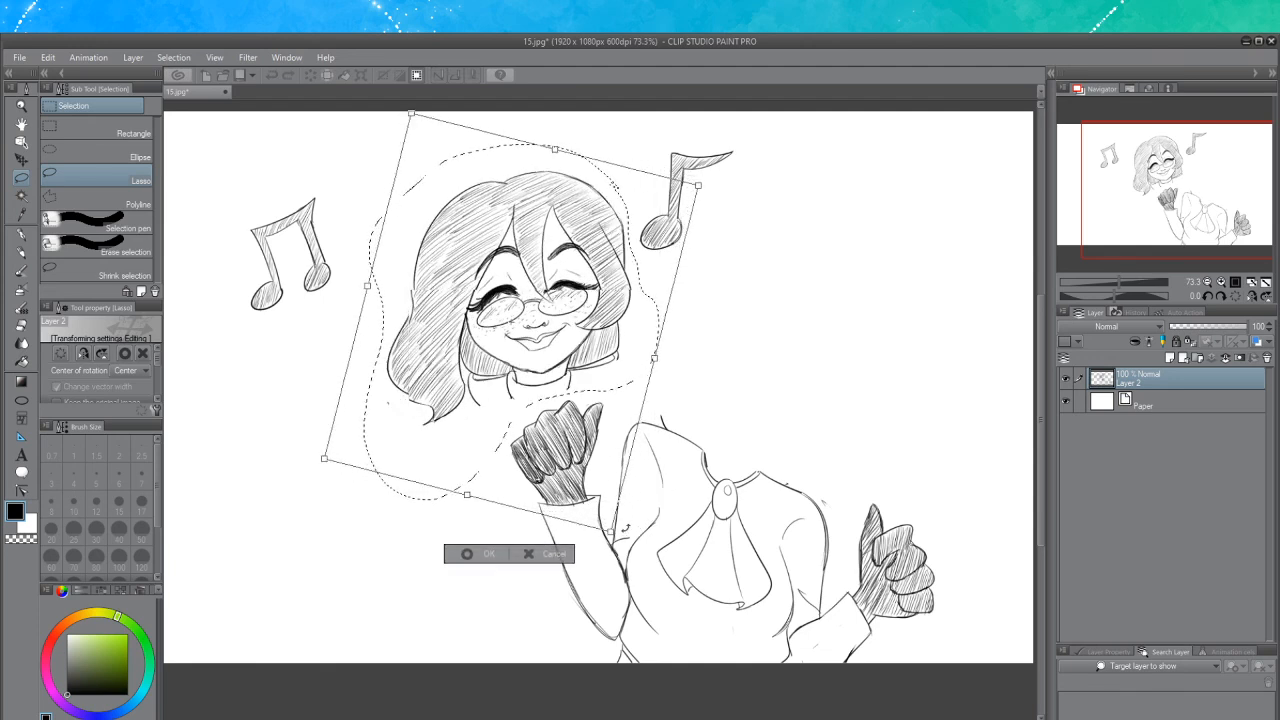
drag(695, 460, 647, 440)
drag(563, 333, 563, 331)
drag(694, 444, 690, 453)
drag(573, 313, 562, 312)
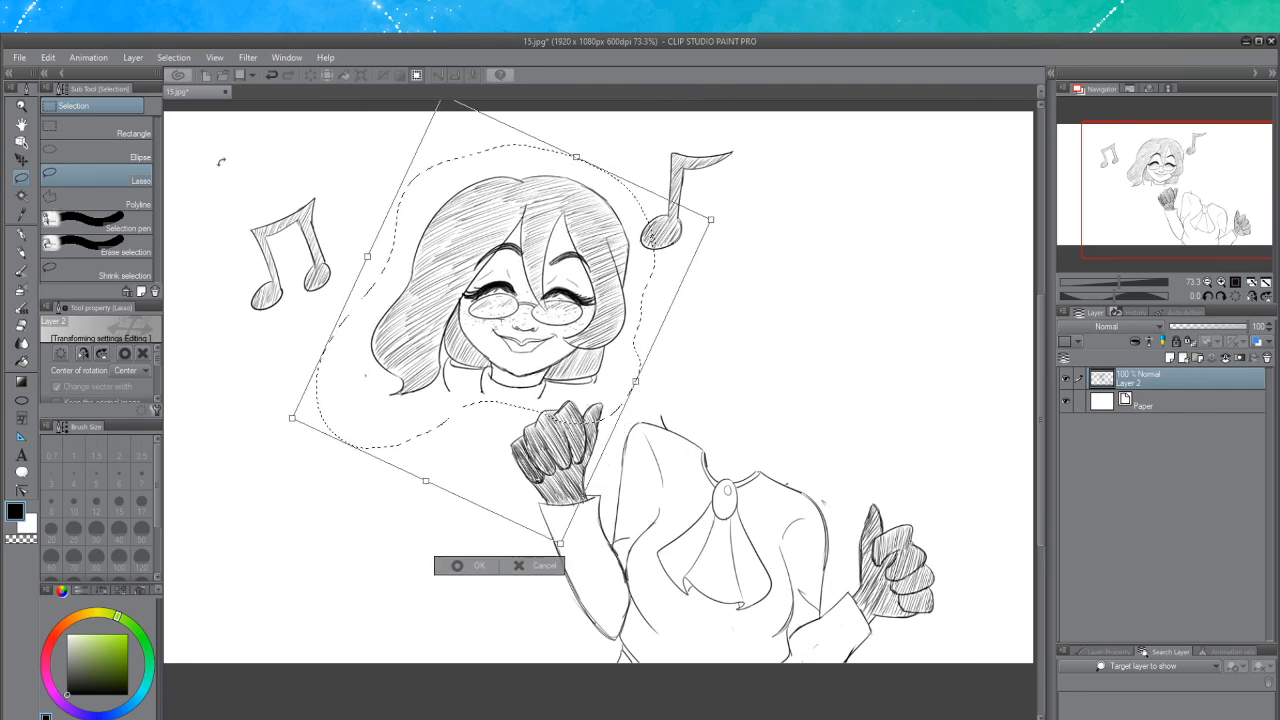
click(472, 568)
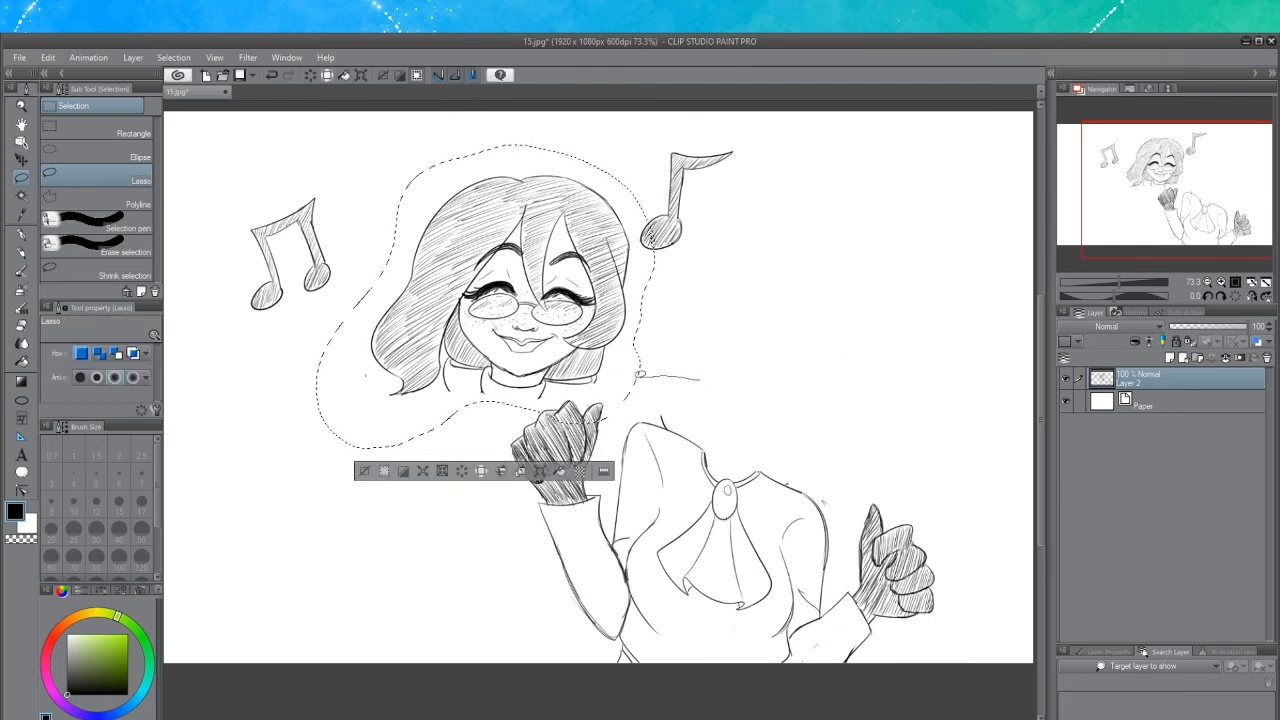
Lasso the torso and arms and move them to the left
mouse_move(500, 433)
mouse_down()
mouse_move(598, 681)
mouse_move(791, 701)
mouse_move(966, 687)
mouse_move(998, 605)
mouse_move(963, 460)
mouse_move(785, 346)
mouse_move(705, 374)
mouse_up()
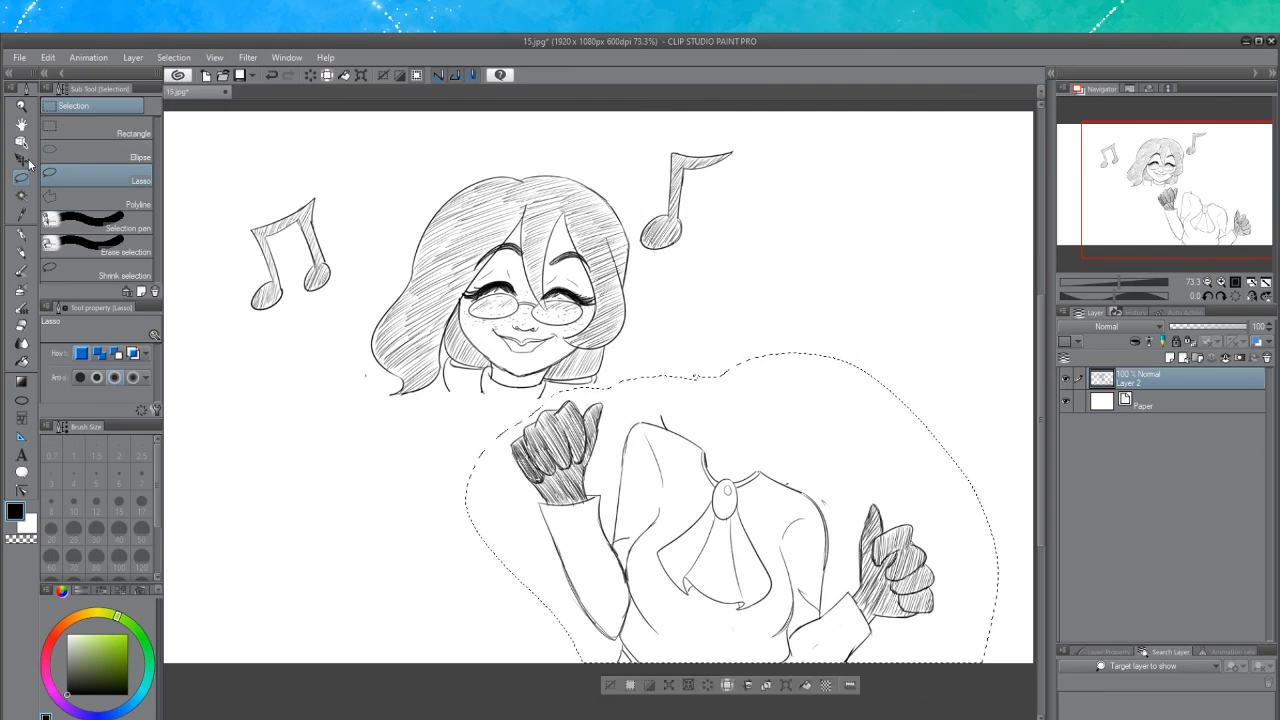
key(k)
mouse_move(734, 518)
mouse_down()
mouse_move(612, 502)
mouse_move(596, 508)
mouse_move(612, 521)
mouse_move(592, 520)
mouse_up()
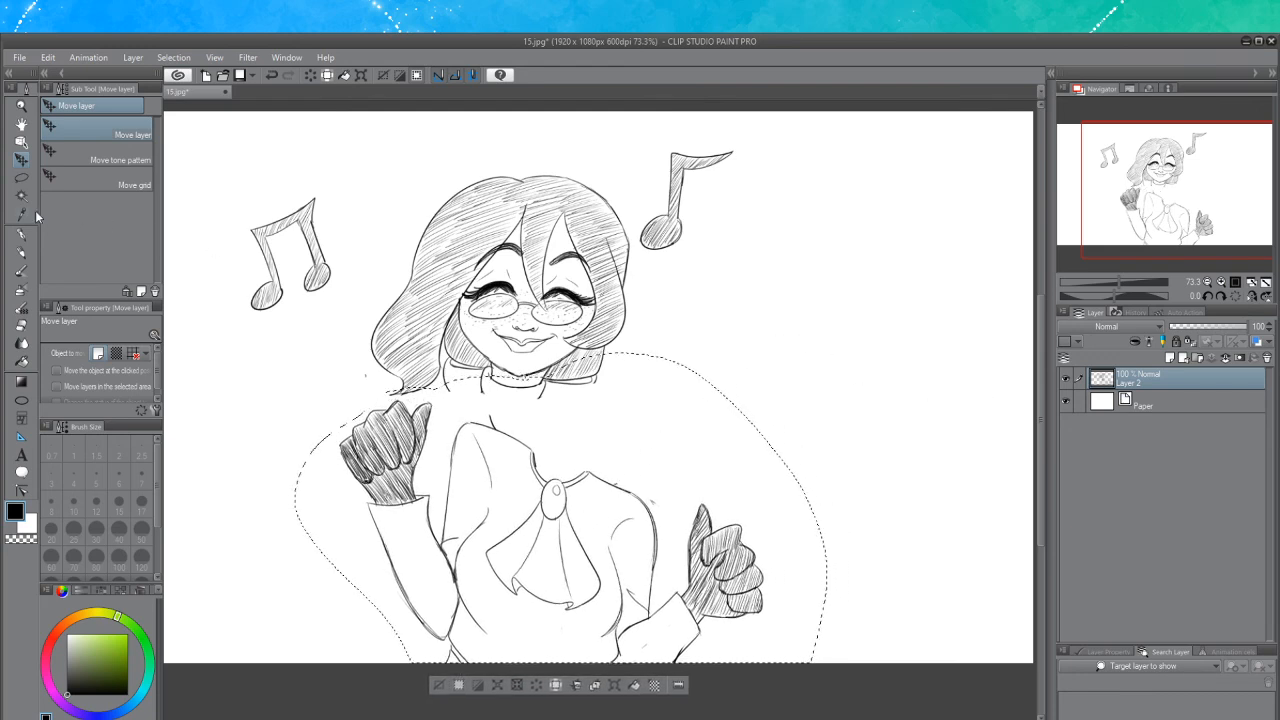
Lasso the head, move it down onto the torso, adjust it with a transform and deselect
click(21, 177)
click(713, 323)
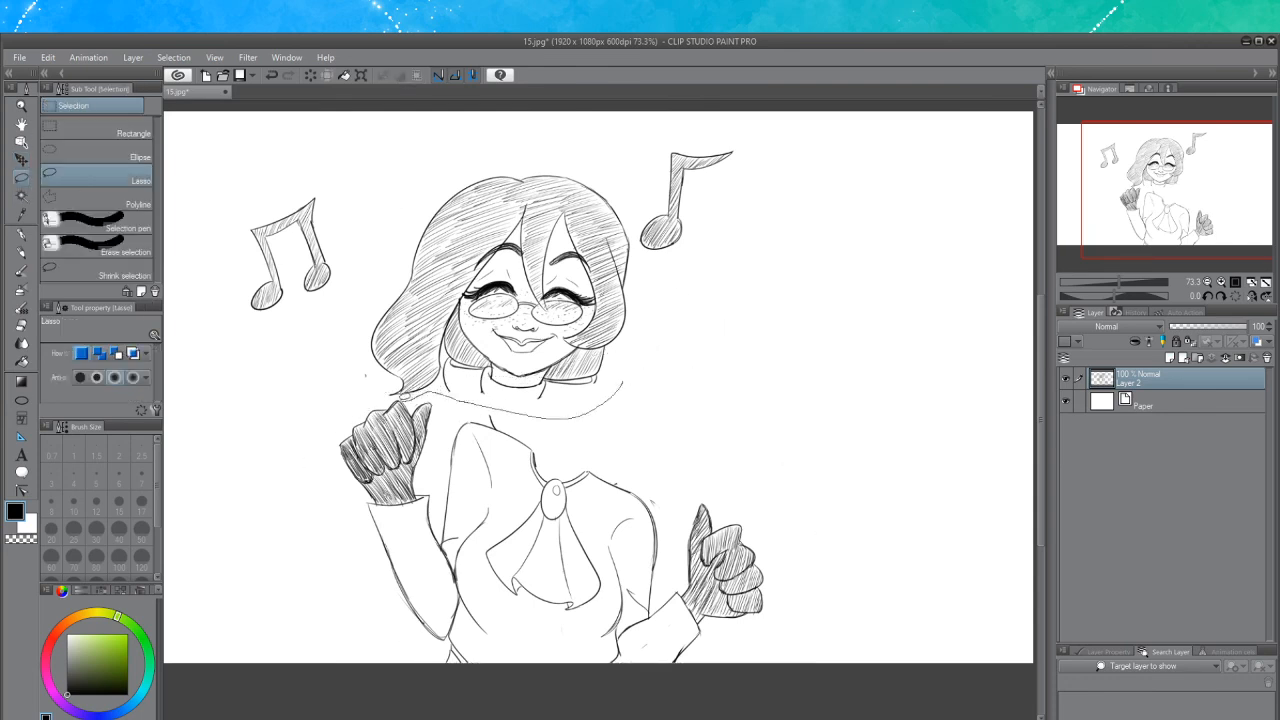
mouse_move(362, 345)
mouse_down()
mouse_move(377, 225)
mouse_move(462, 148)
mouse_move(575, 157)
mouse_move(642, 195)
mouse_move(650, 291)
mouse_move(646, 350)
mouse_up()
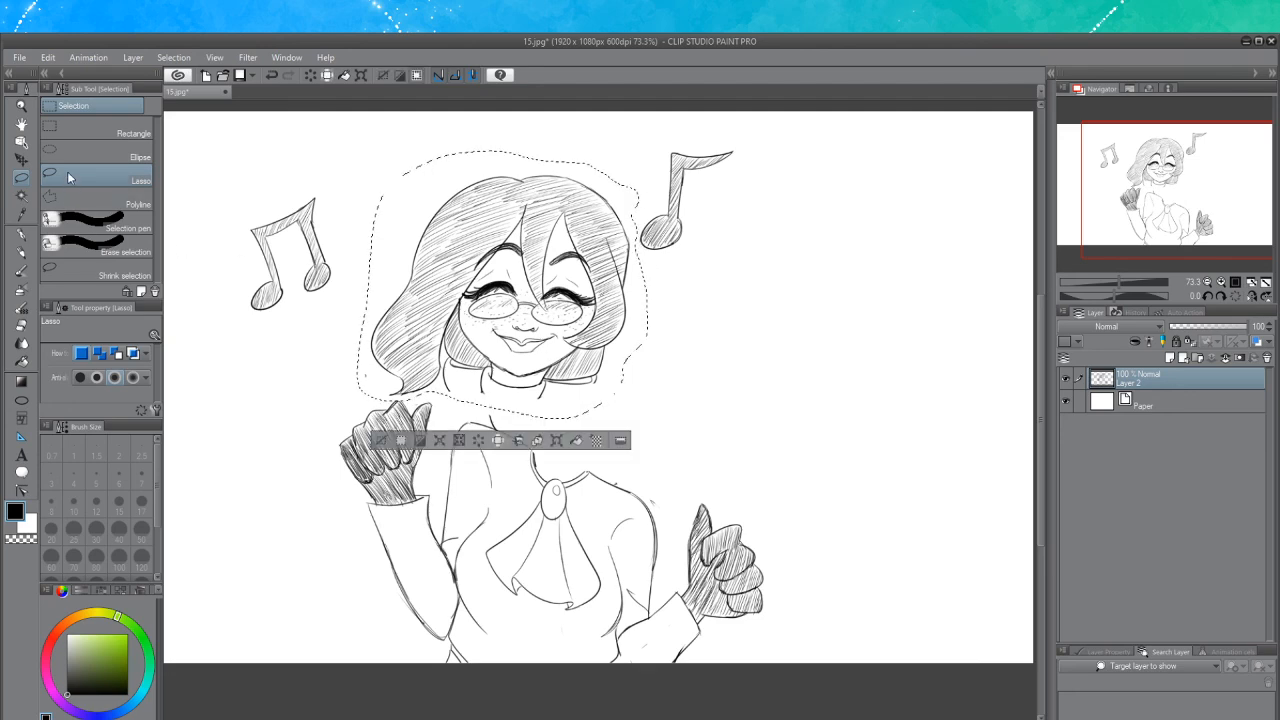
click(21, 160)
mouse_move(545, 297)
mouse_down()
mouse_move(580, 317)
mouse_move(605, 350)
mouse_move(597, 359)
mouse_up()
click(608, 502)
drag(712, 515, 713, 498)
drag(554, 348, 574, 354)
drag(646, 403, 643, 394)
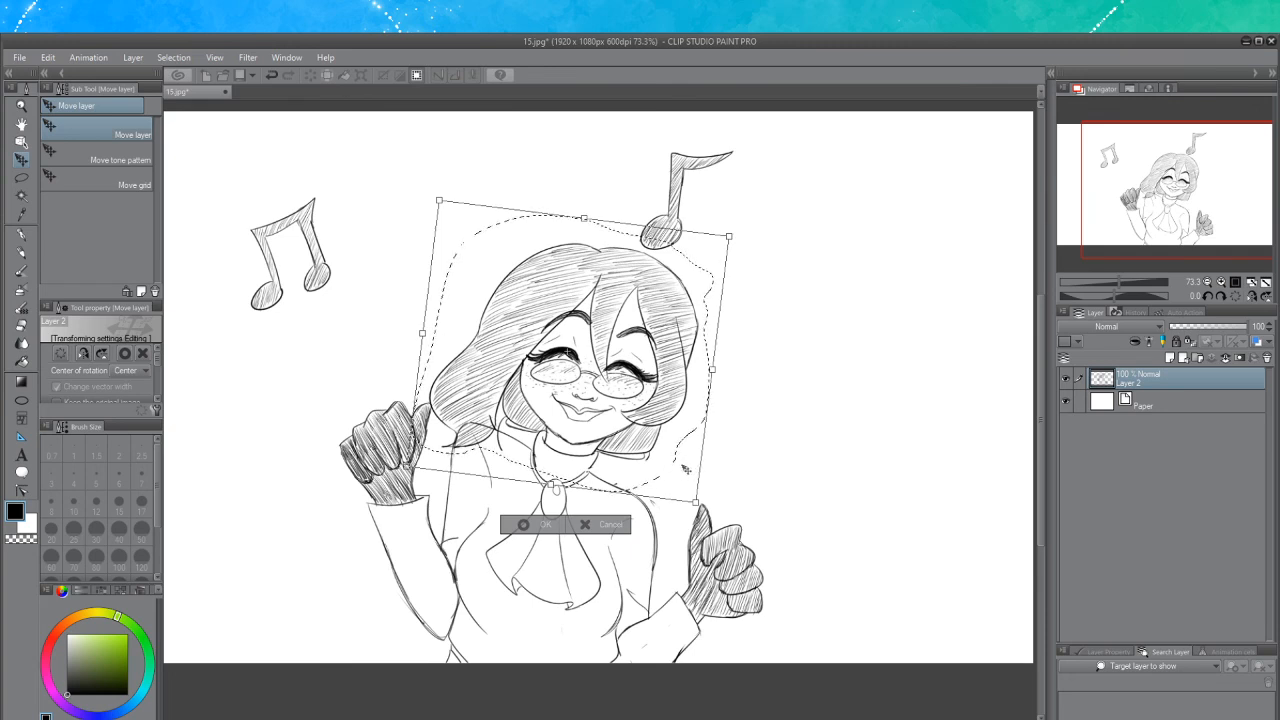
click(540, 528)
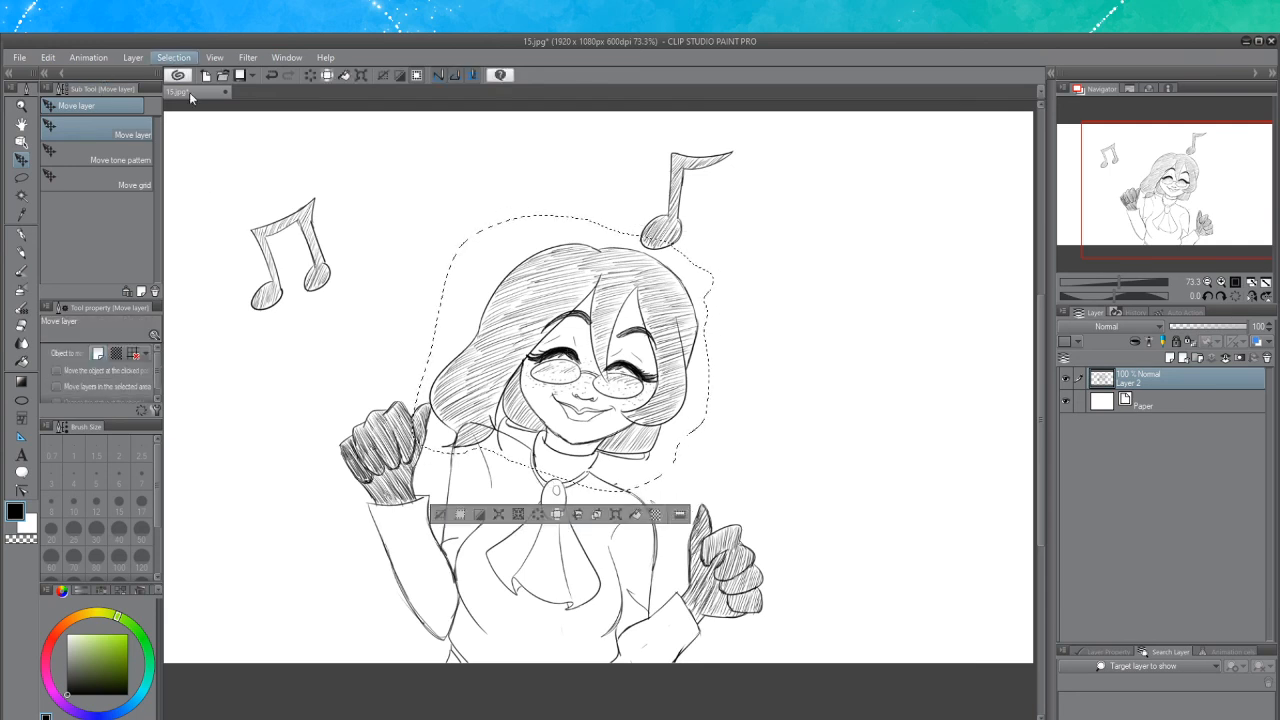
key(ctrl+d)
Erase the stray lines where the hair meets the shoulder
click(22, 253)
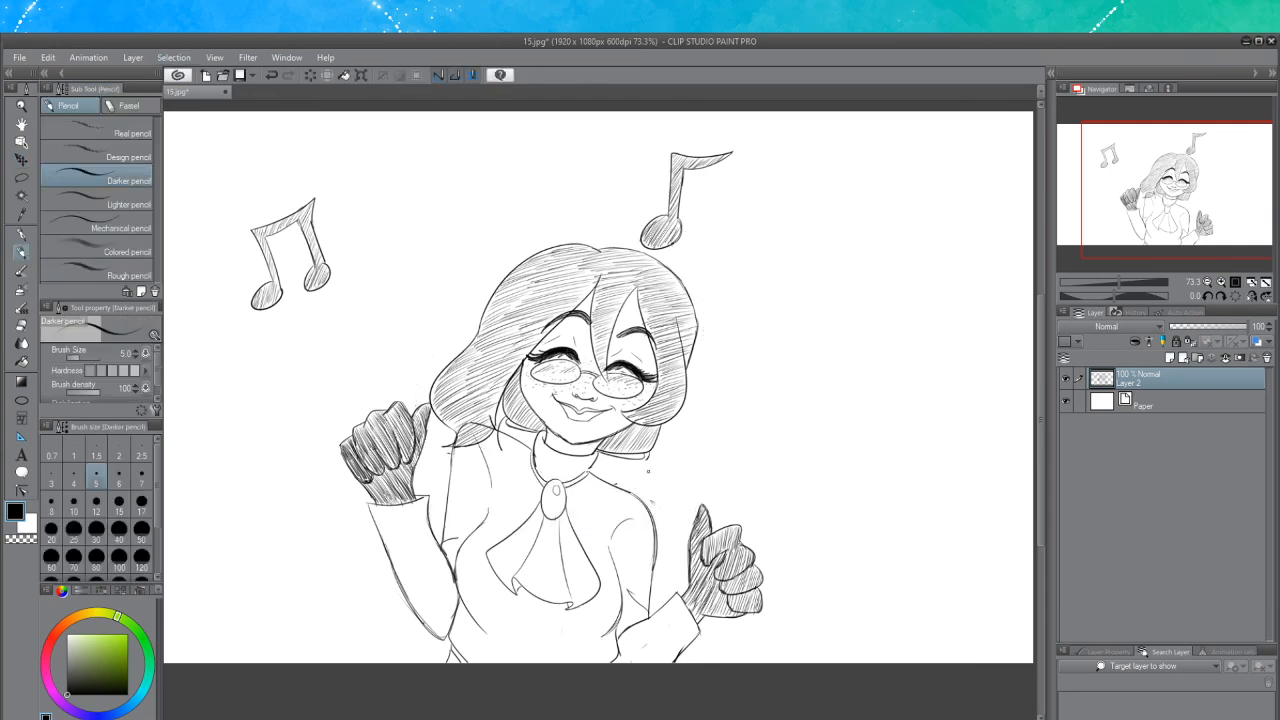
scroll(572, 532, up, 2)
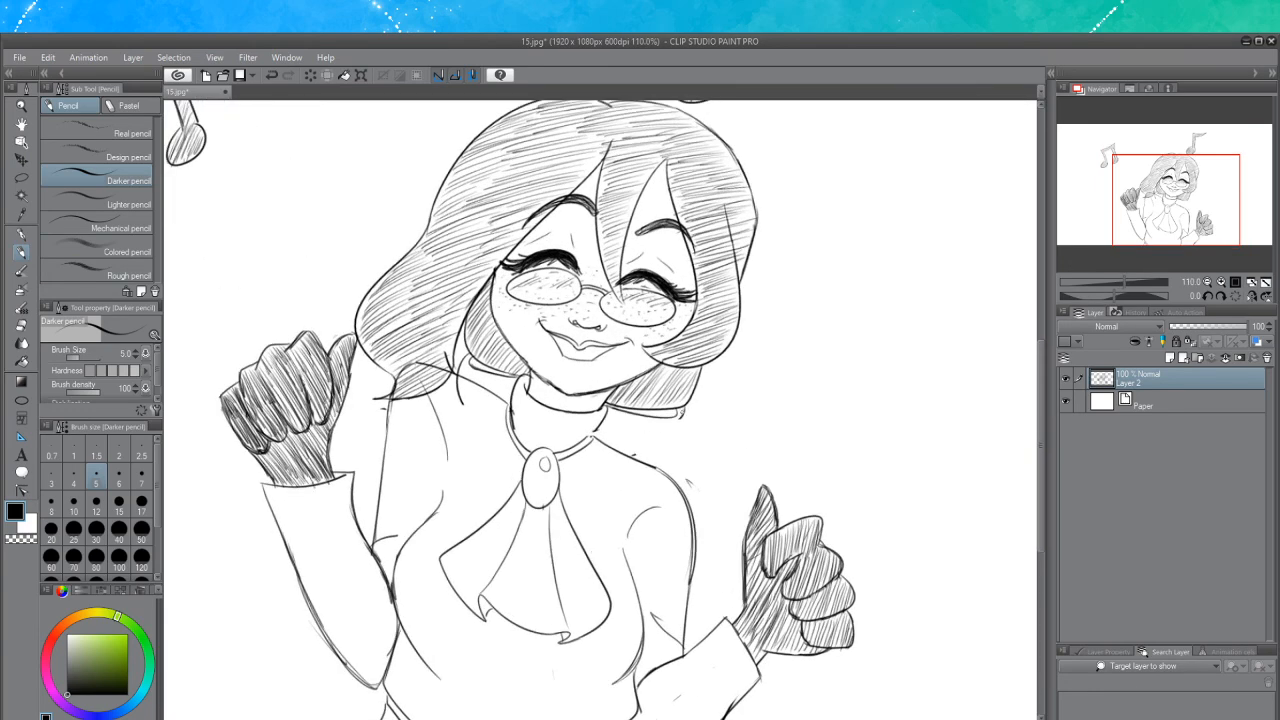
key(ctrl+z)
click(21, 326)
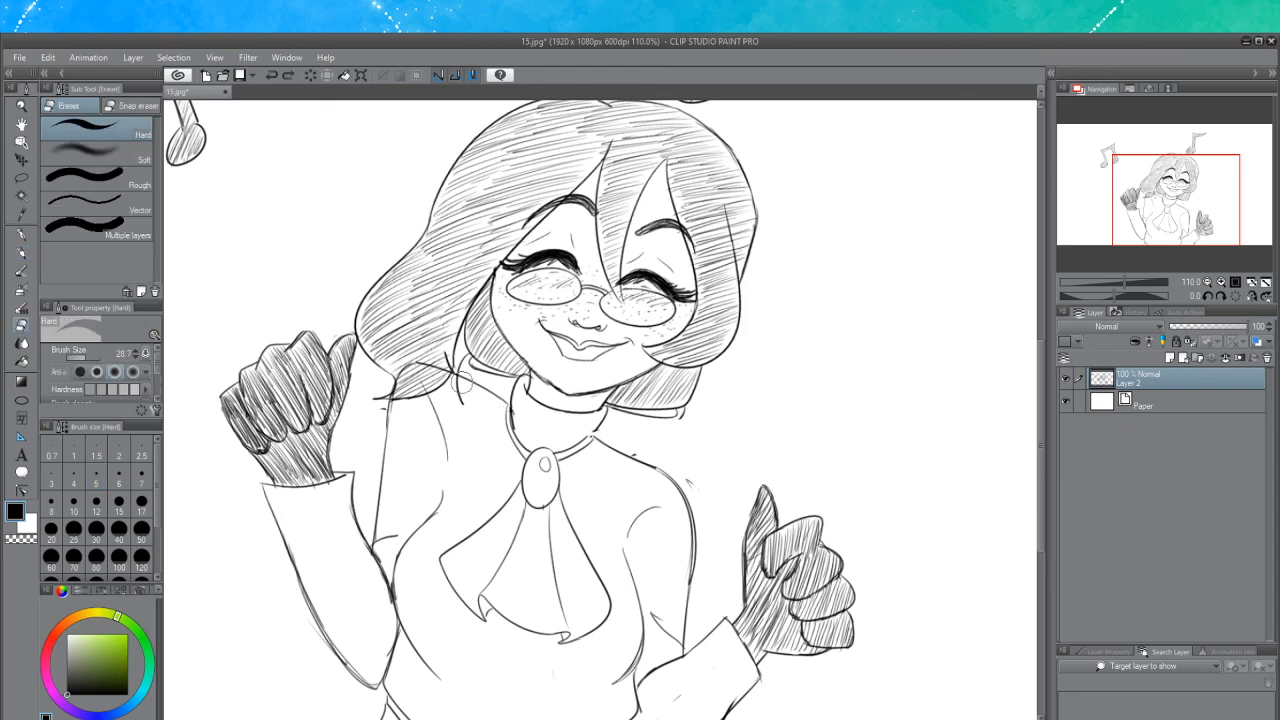
drag(460, 377, 450, 400)
drag(375, 413, 382, 408)
mouse_move(443, 354)
mouse_down()
mouse_move(450, 368)
mouse_move(403, 376)
mouse_move(400, 364)
mouse_up()
Redraw the neck line below the chin with the Darker pencil
click(22, 240)
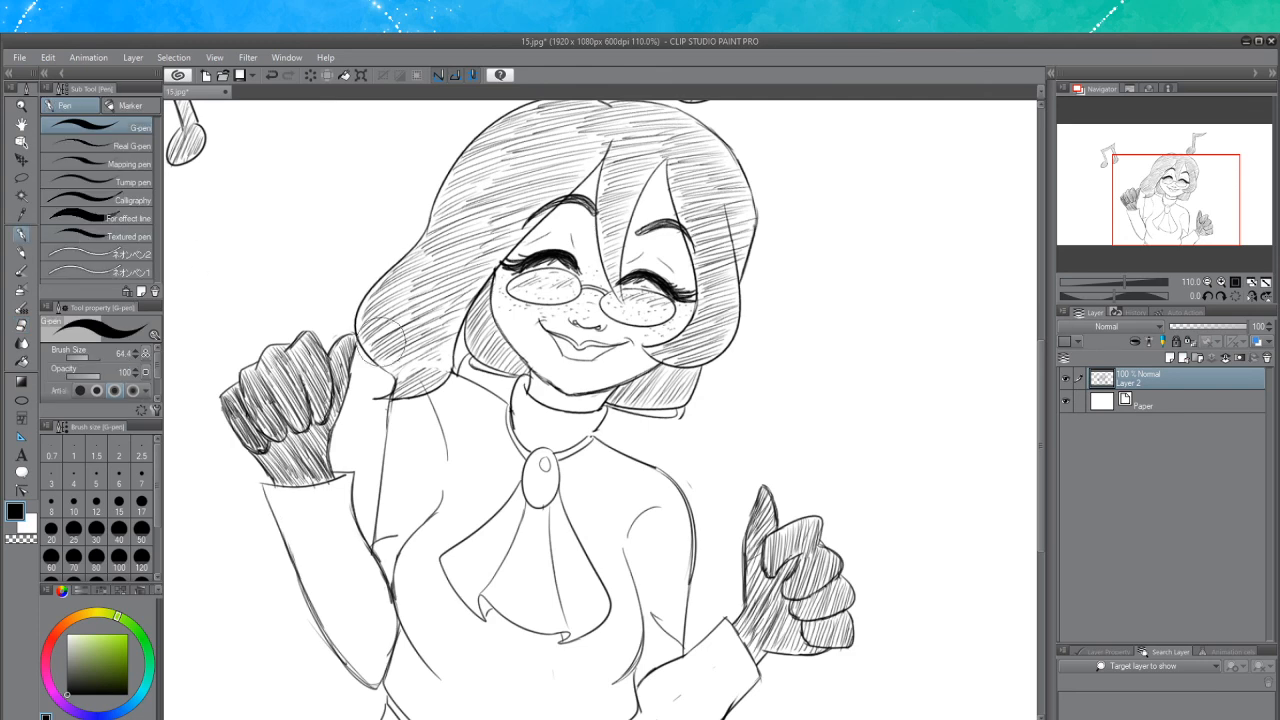
click(22, 254)
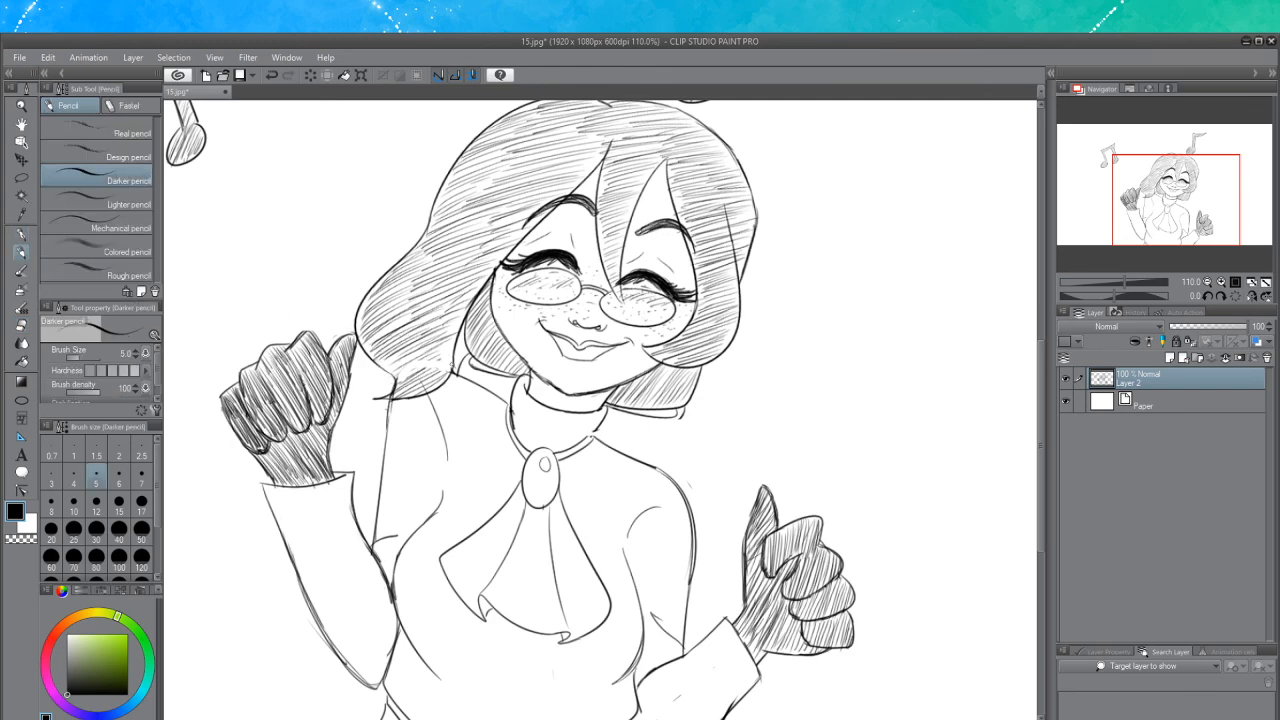
drag(448, 362, 400, 370)
key(ctrl+z)
mouse_move(682, 415)
mouse_down()
mouse_move(676, 436)
mouse_move(650, 441)
mouse_move(658, 470)
mouse_up()
key(ctrl+z)
key(ctrl+z)
scroll(420, 399, up, 1)
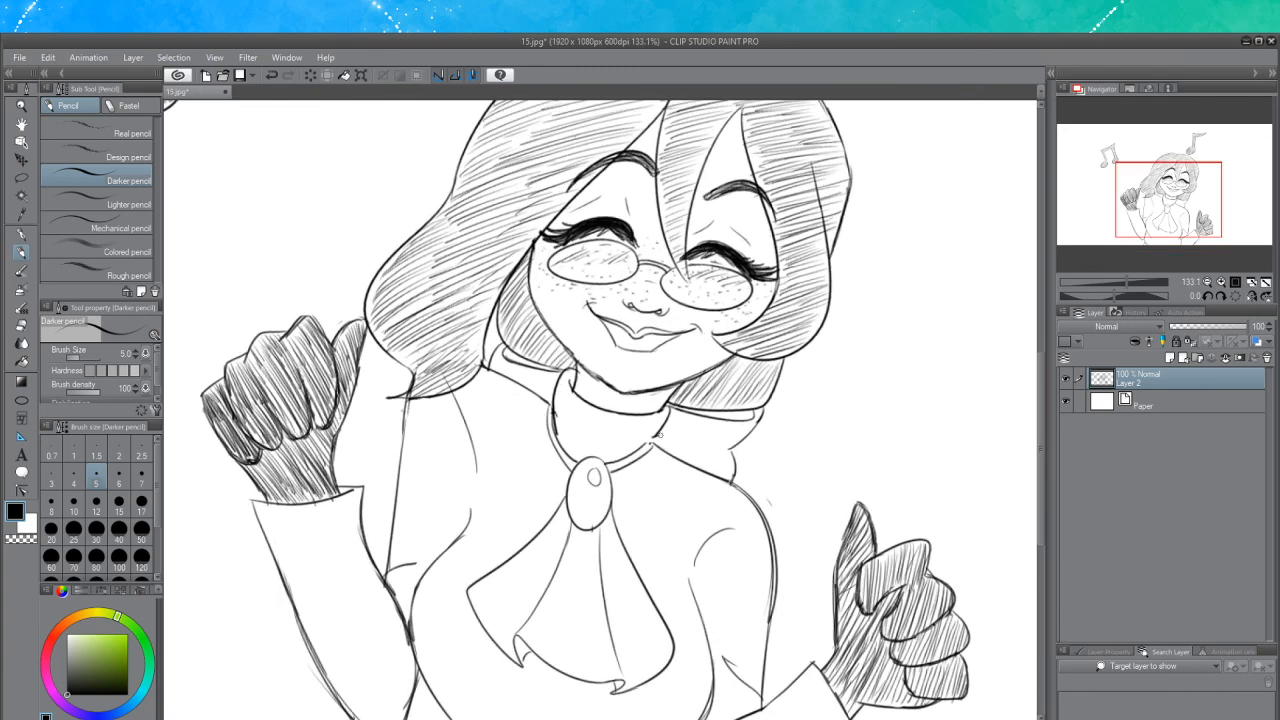
mouse_move(660, 430)
mouse_down()
mouse_move(652, 446)
mouse_move(660, 429)
mouse_up()
drag(556, 405, 554, 431)
scroll(629, 383, down, 5)
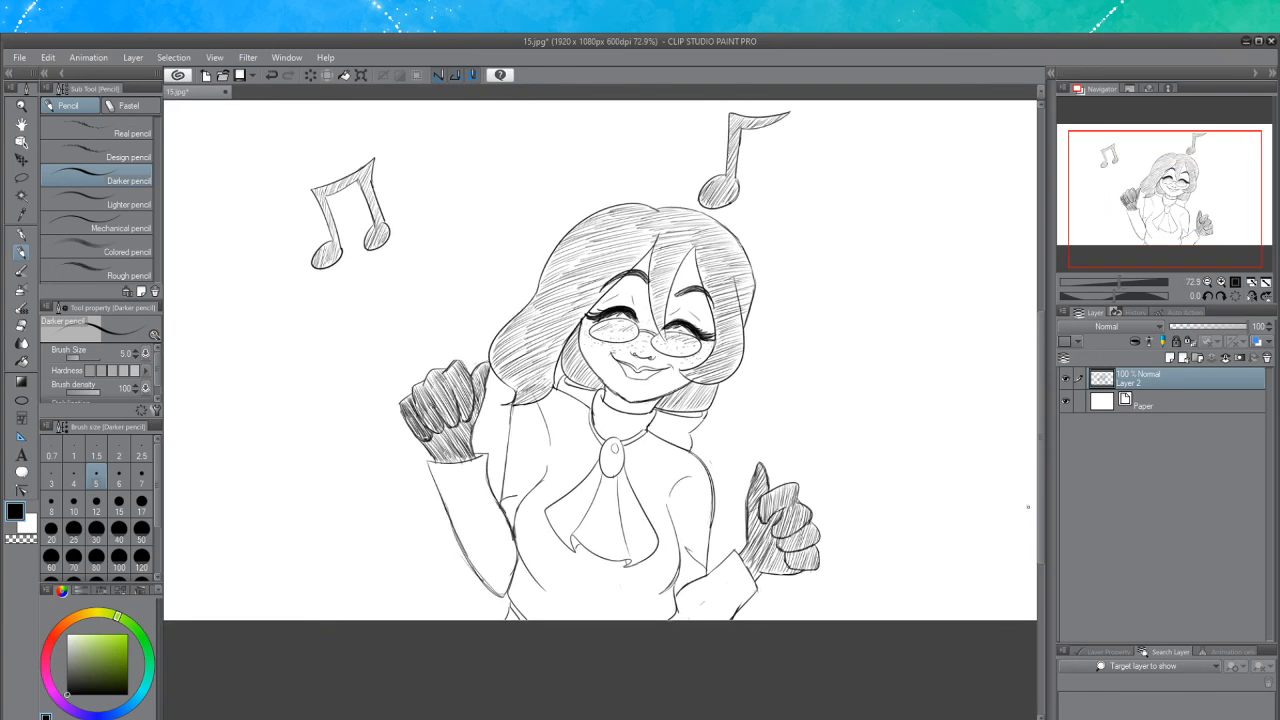
Select the whole canvas with a rectangle selection, delete the drawing, and deselect
drag(1039, 497, 1039, 481)
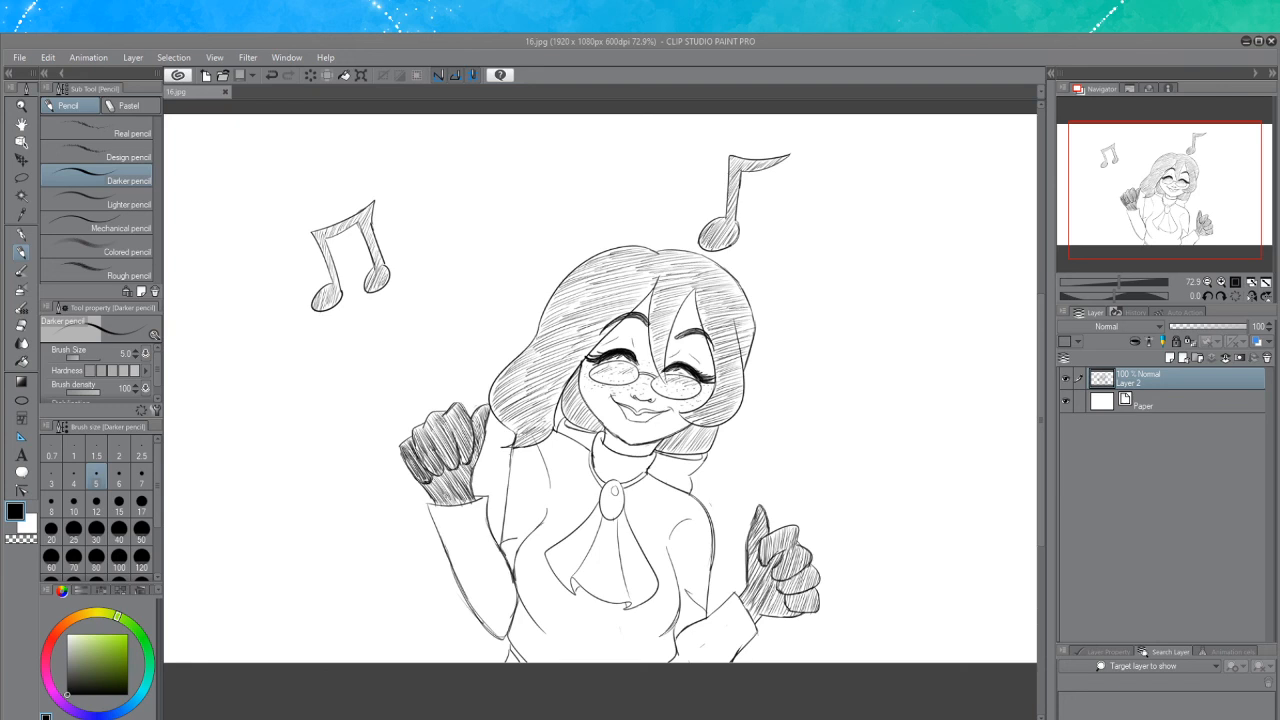
scroll(798, 300, down, 2)
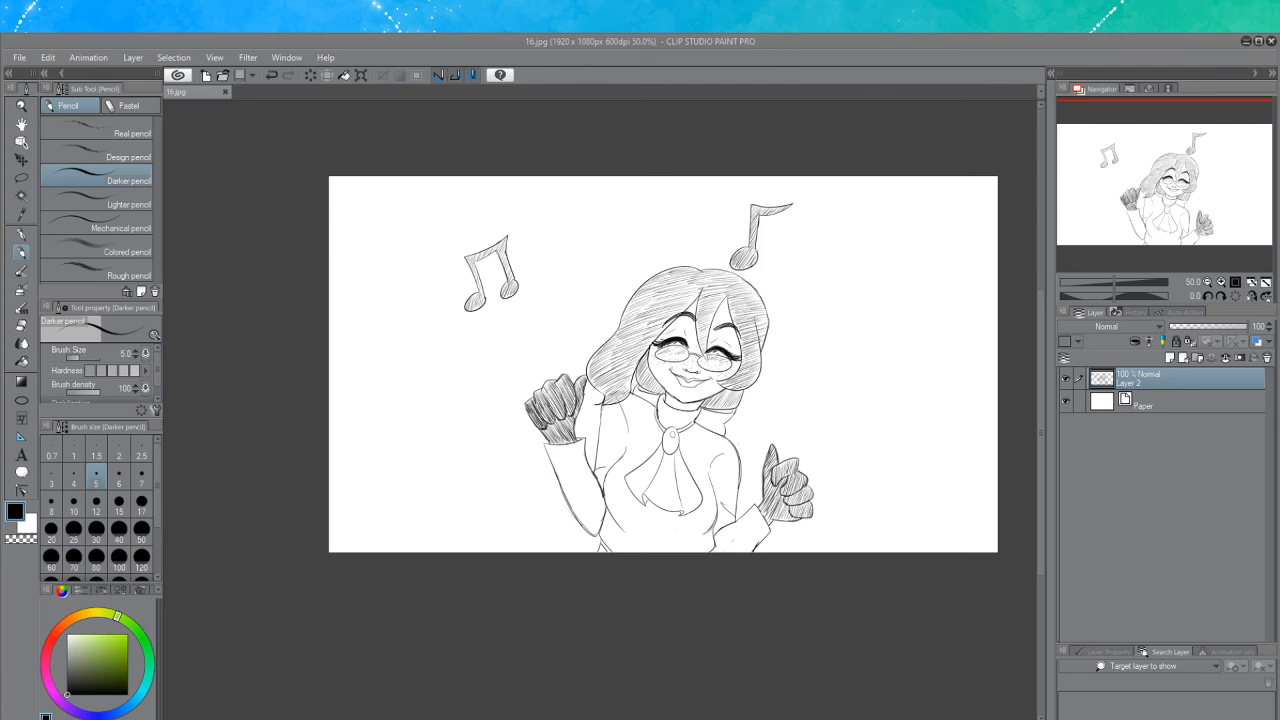
click(21, 177)
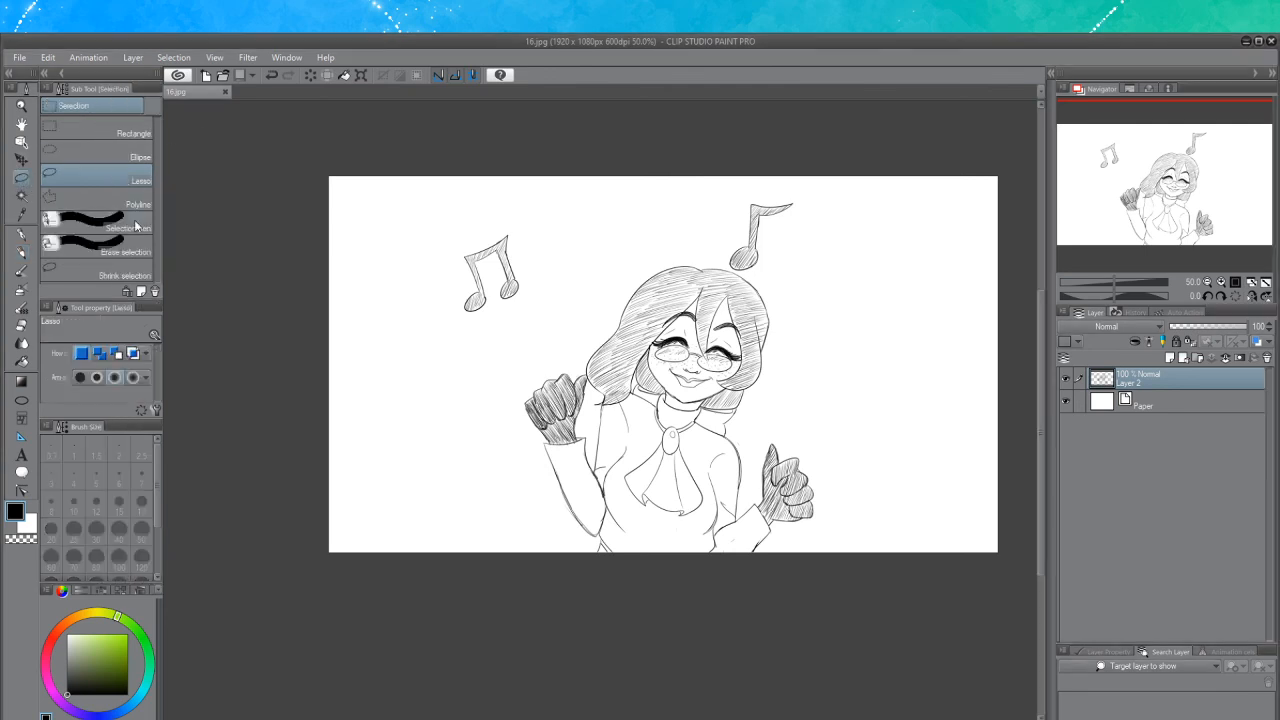
click(82, 127)
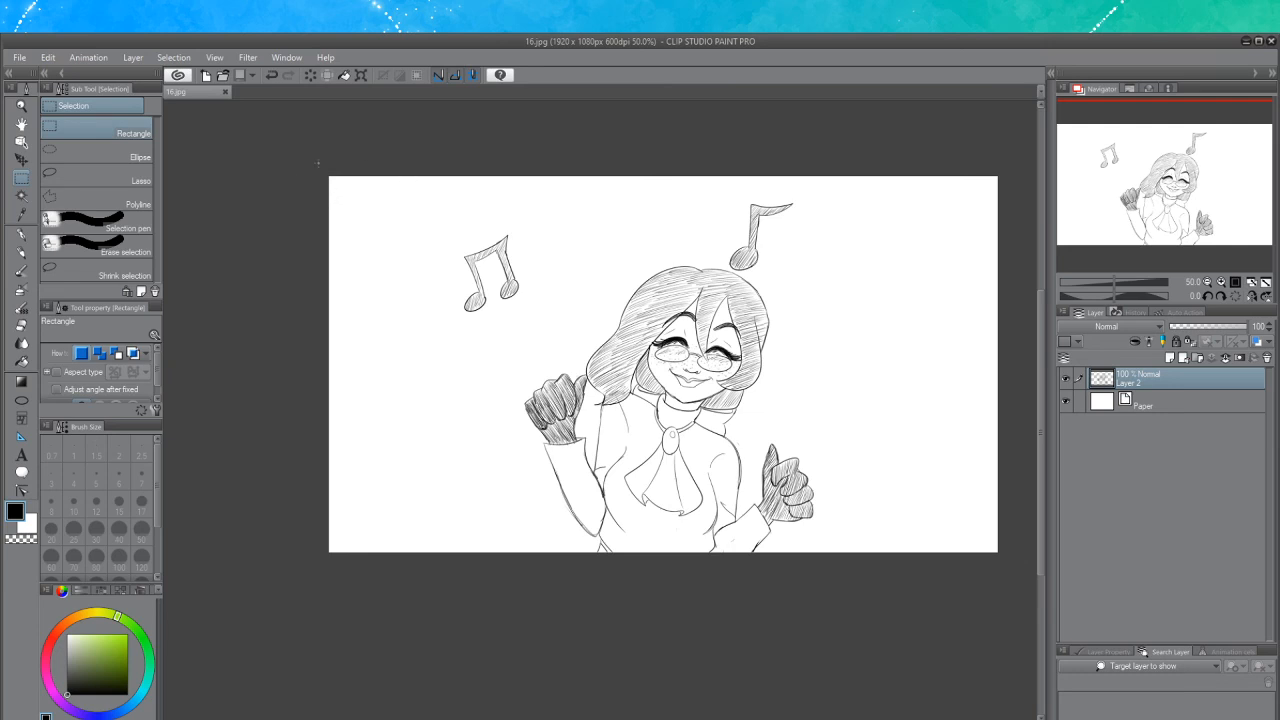
mouse_move(318, 163)
mouse_down()
mouse_move(820, 486)
mouse_move(1020, 594)
mouse_move(1021, 575)
mouse_up()
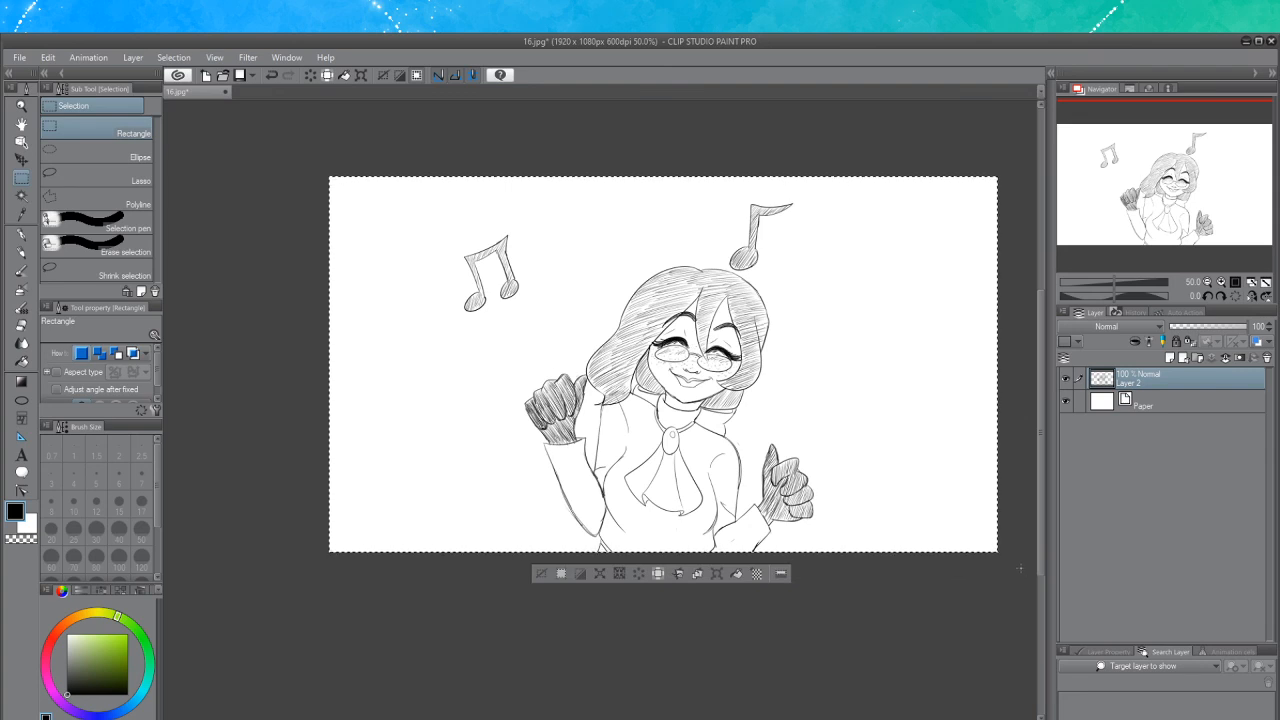
key(Delete)
key(ctrl+d)
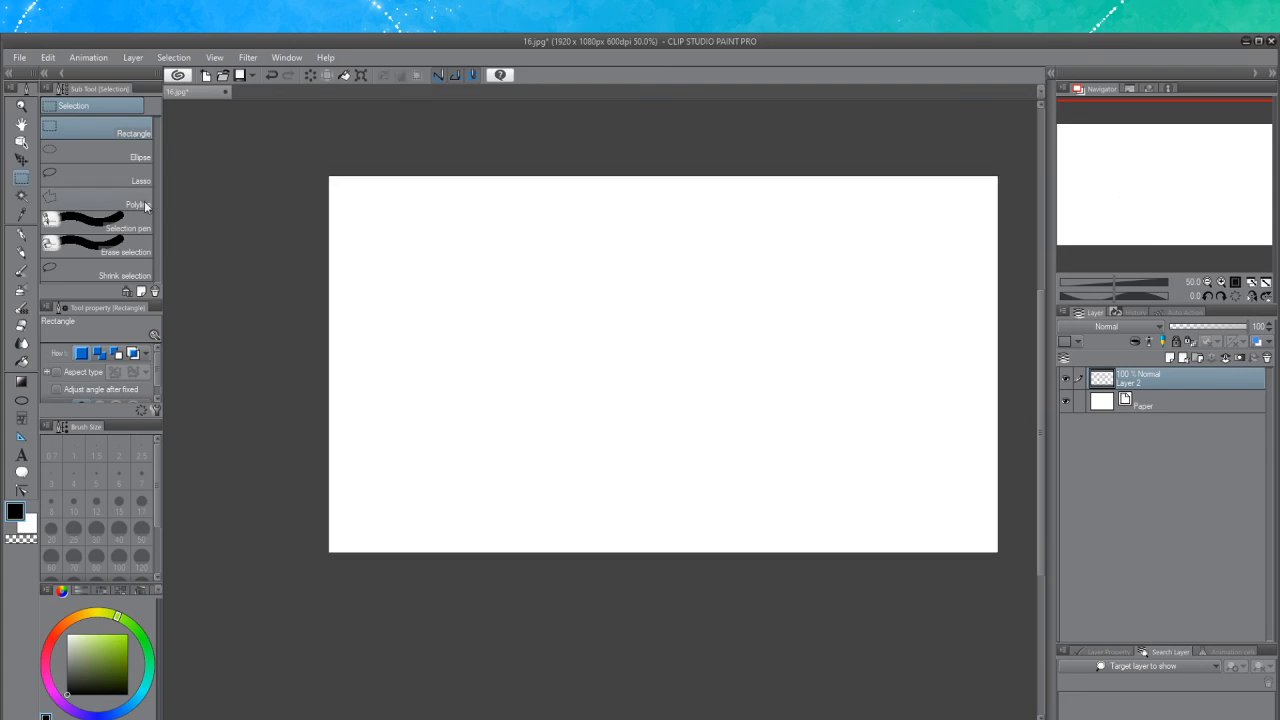
click(22, 255)
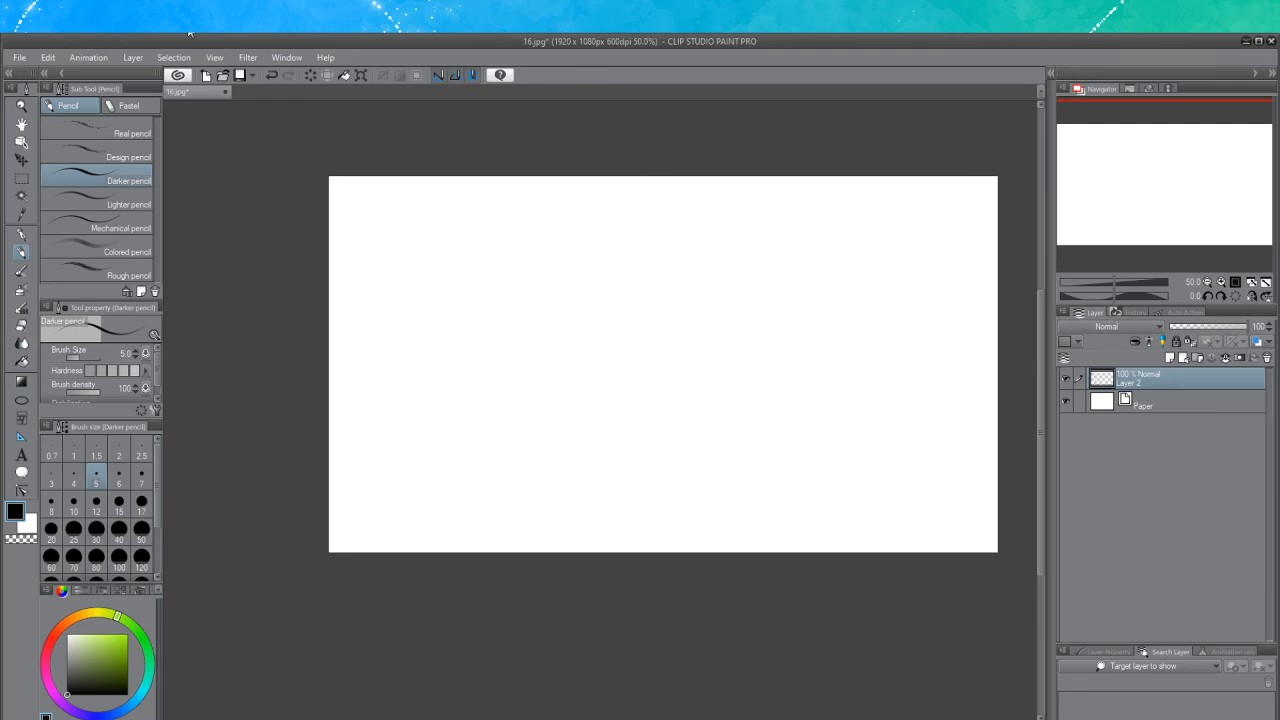
scroll(614, 246, down, 1)
scroll(614, 246, down, 1)
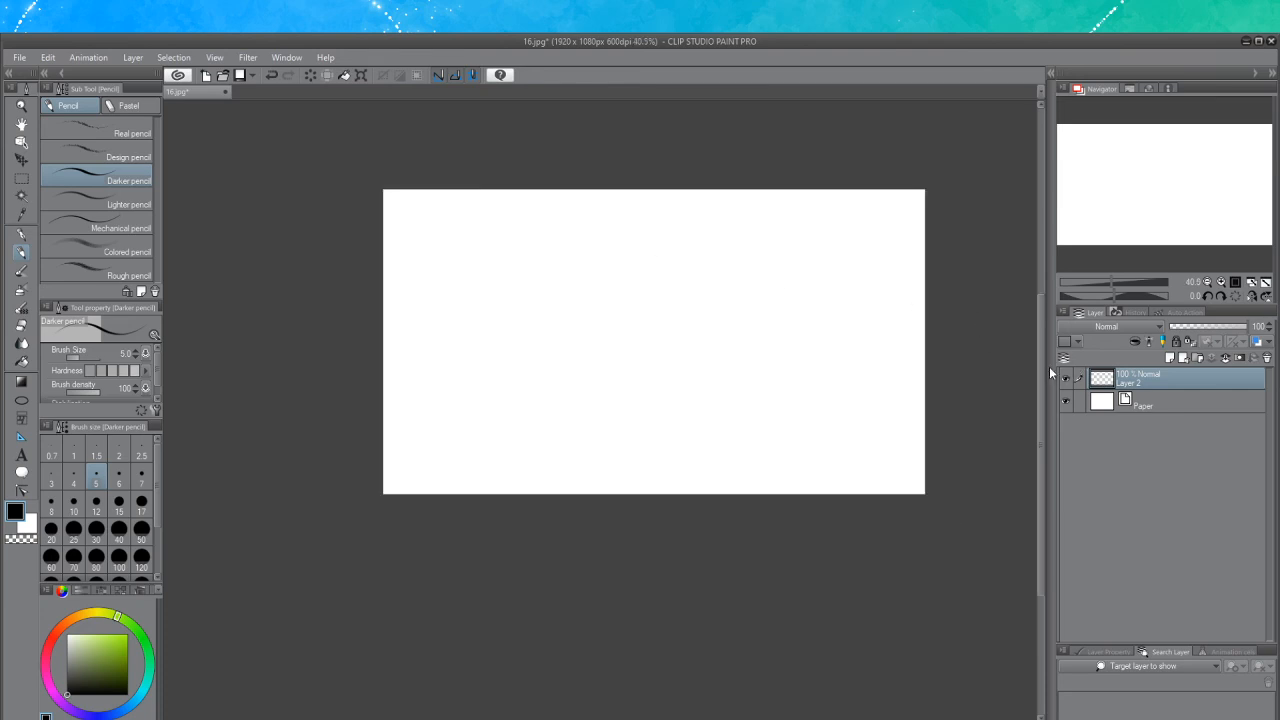
drag(1040, 366, 1042, 329)
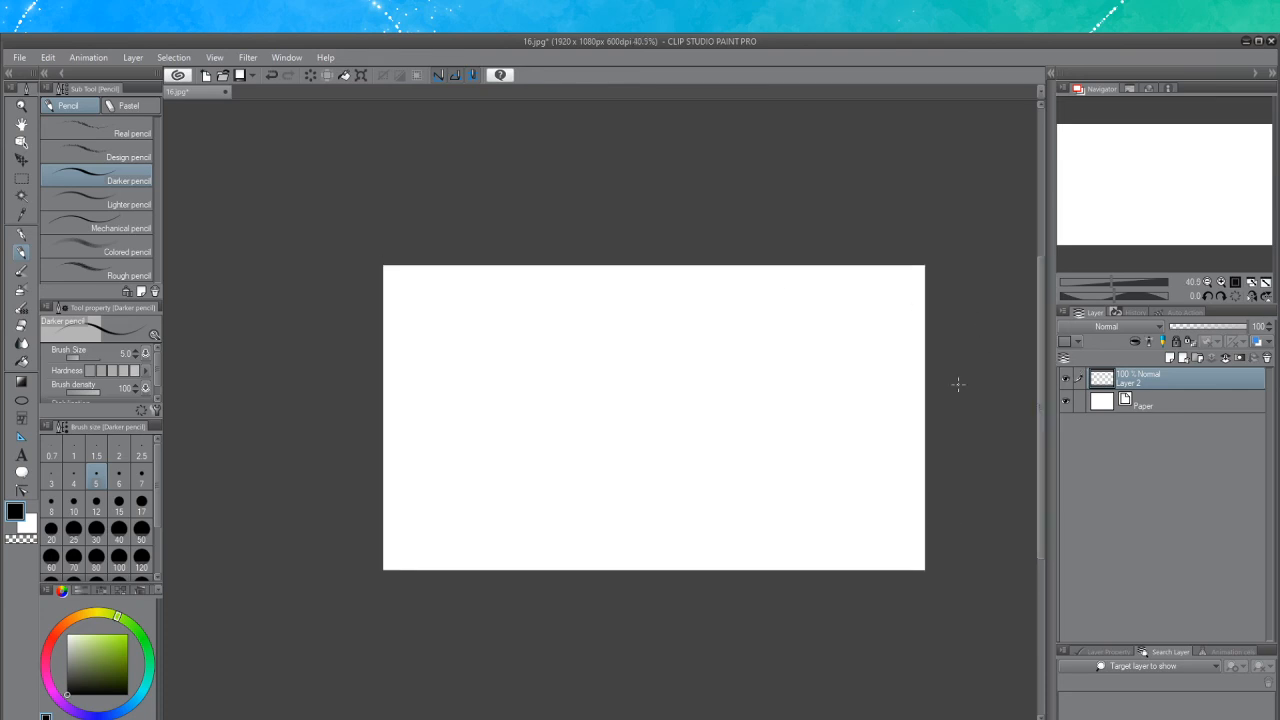
scroll(651, 581, up, 4)
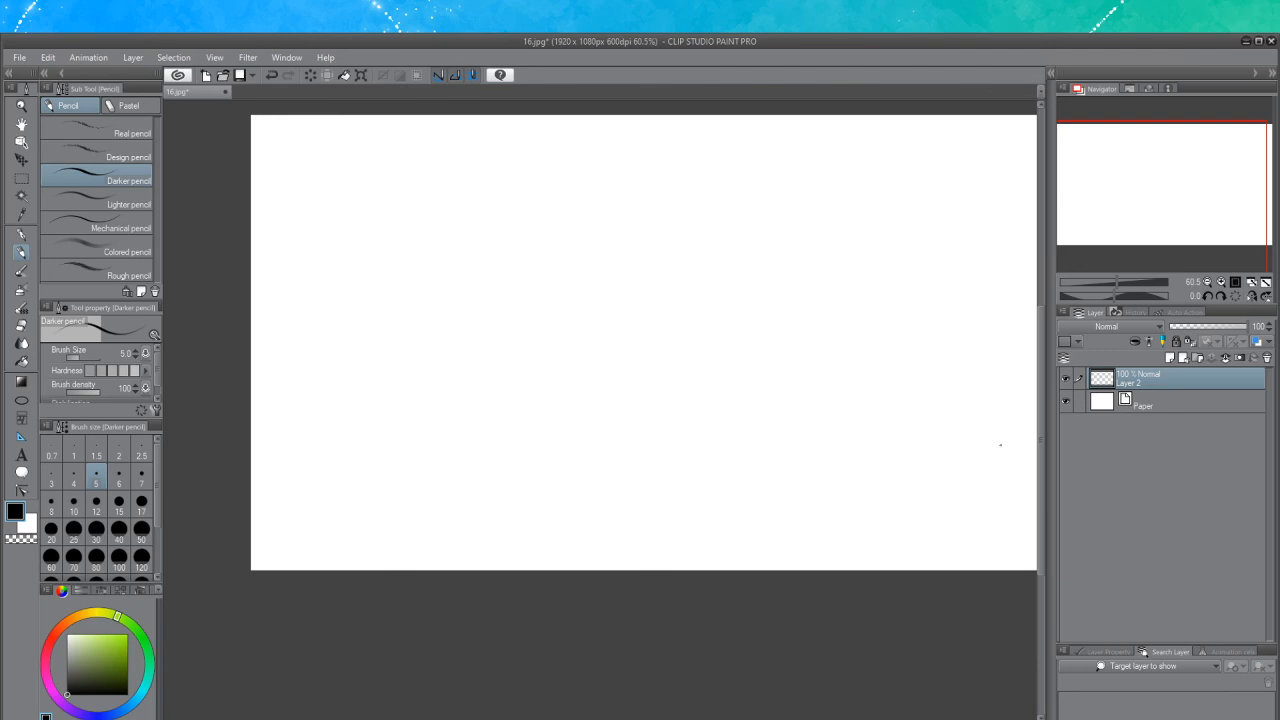
drag(1042, 417, 1039, 392)
drag(585, 719, 608, 719)
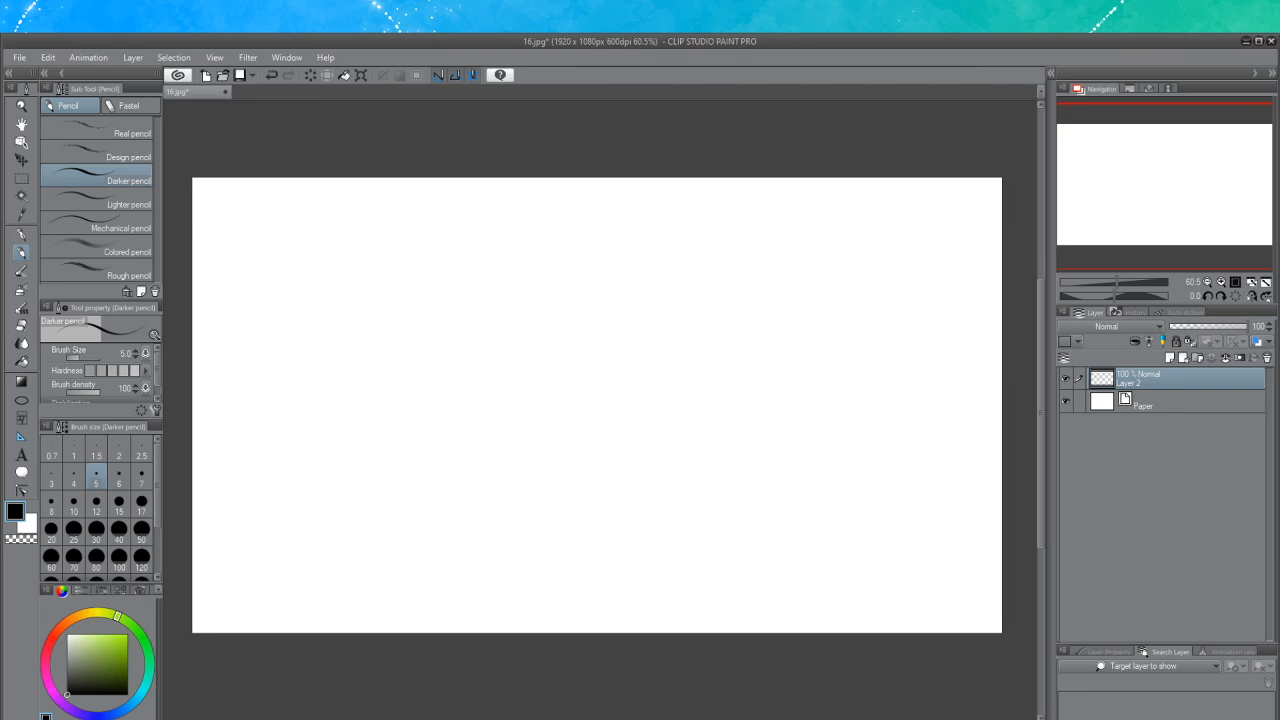